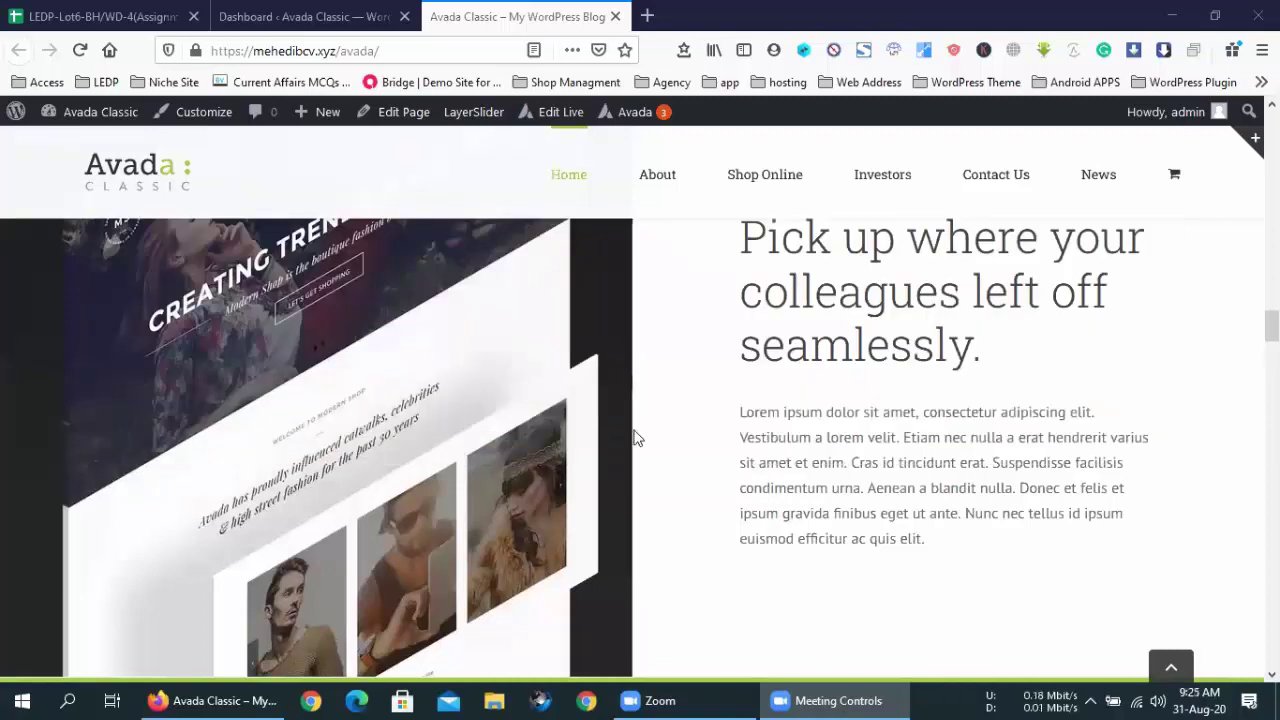
- Scroll the Avada Classic homepage to its footer contact details, then switch to the Dashboard tab
{"action": "scroll", "coordinate": [634, 437], "scroll_direction": "down", "scroll_amount": 15}
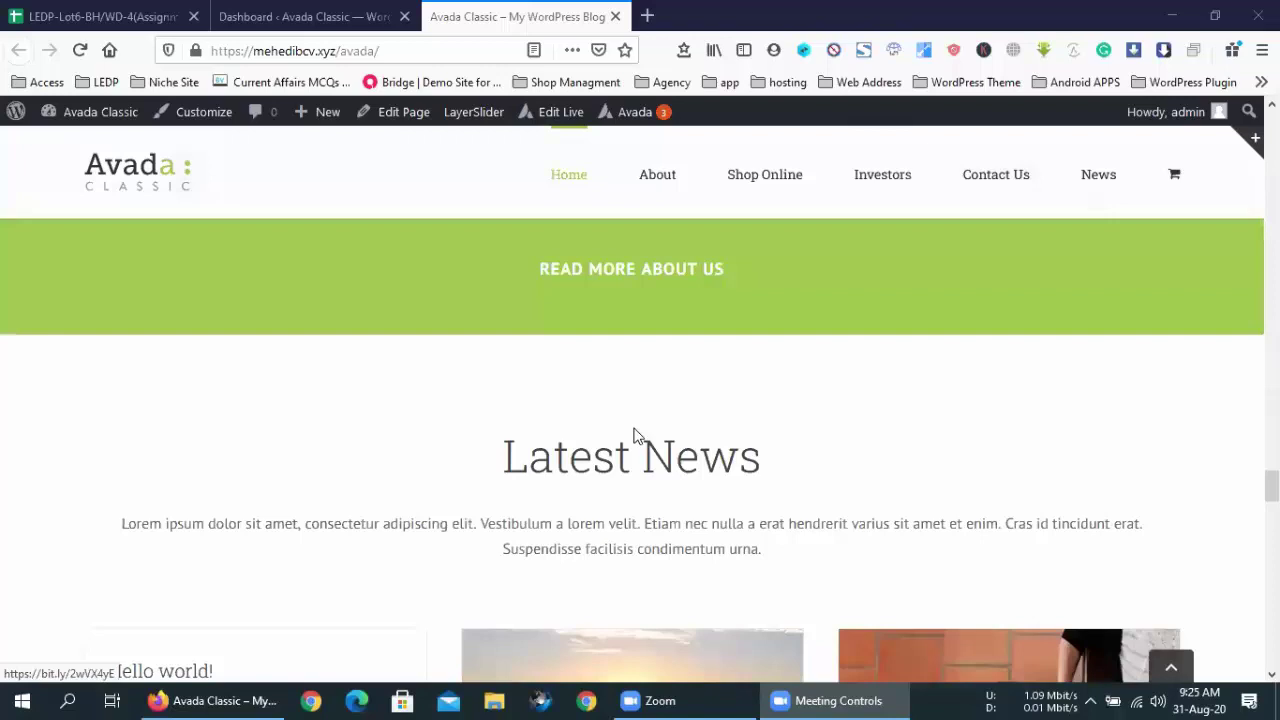
{"action": "scroll", "coordinate": [634, 437], "scroll_direction": "down", "scroll_amount": 10}
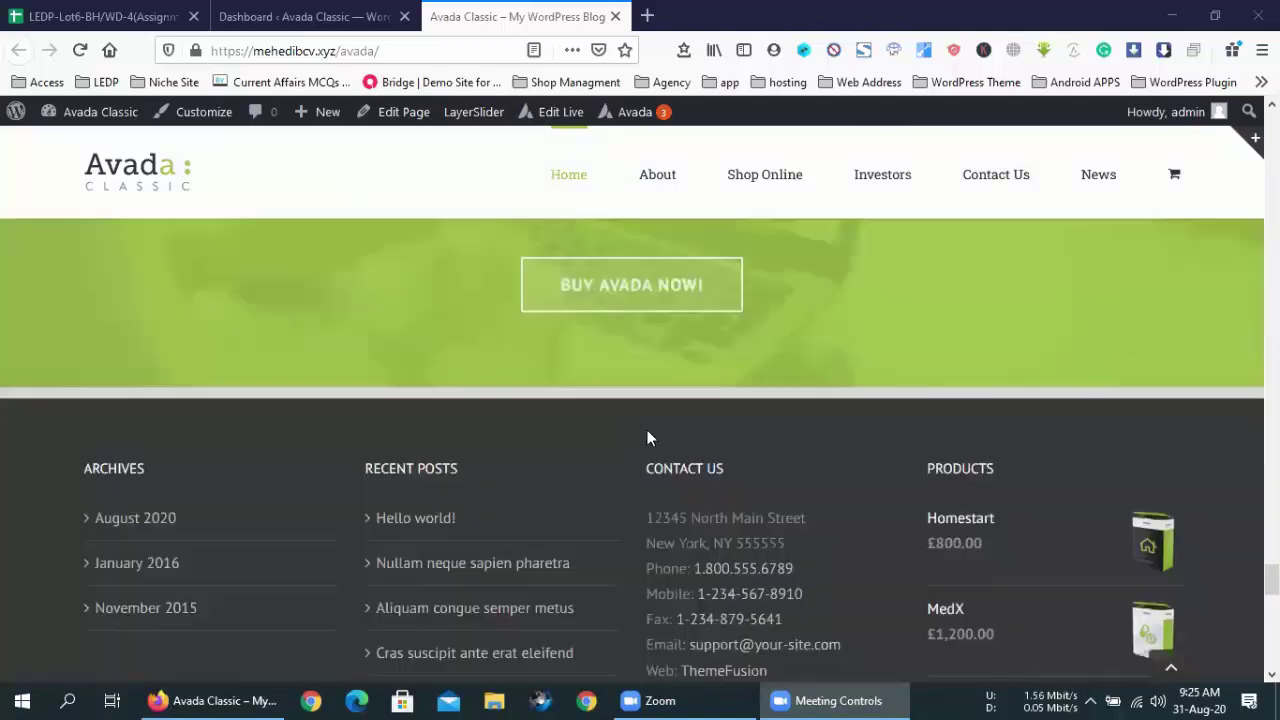
{"action": "scroll", "coordinate": [489, 467], "scroll_direction": "down", "scroll_amount": 1}
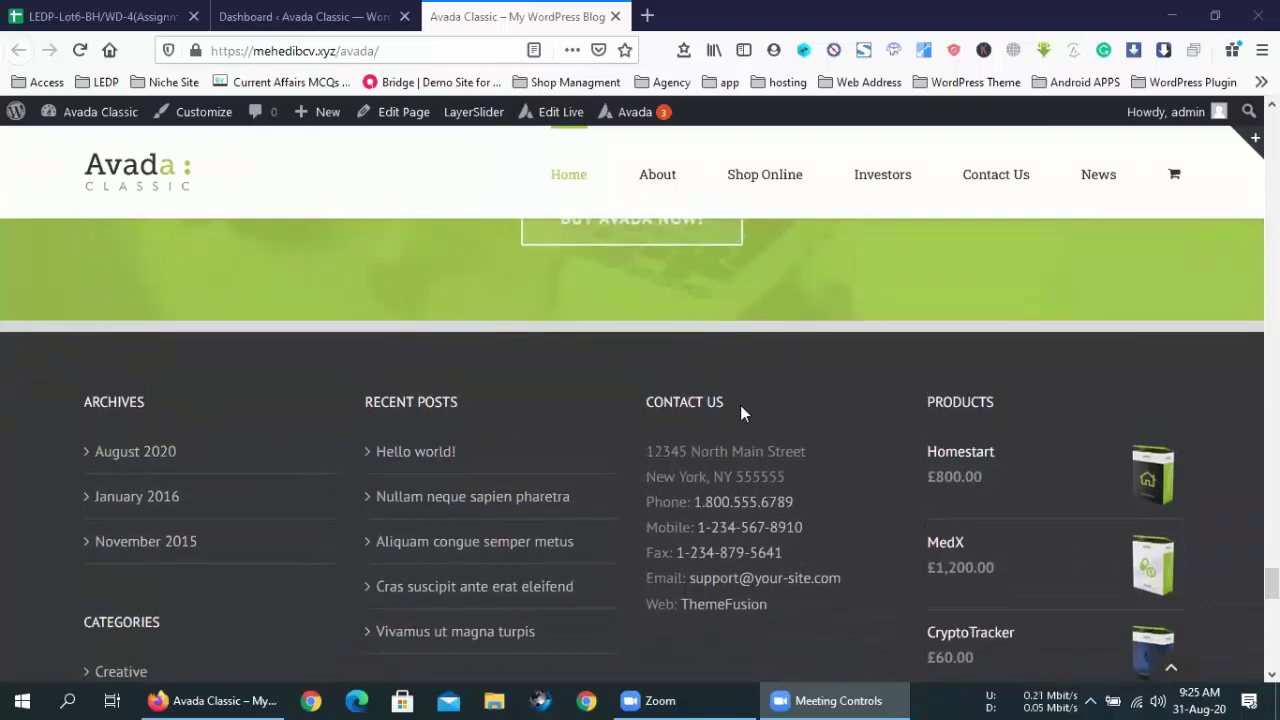
{"action": "scroll", "coordinate": [738, 403], "scroll_direction": "down", "scroll_amount": 1}
{"action": "scroll", "coordinate": [977, 310], "scroll_direction": "down", "scroll_amount": 2}
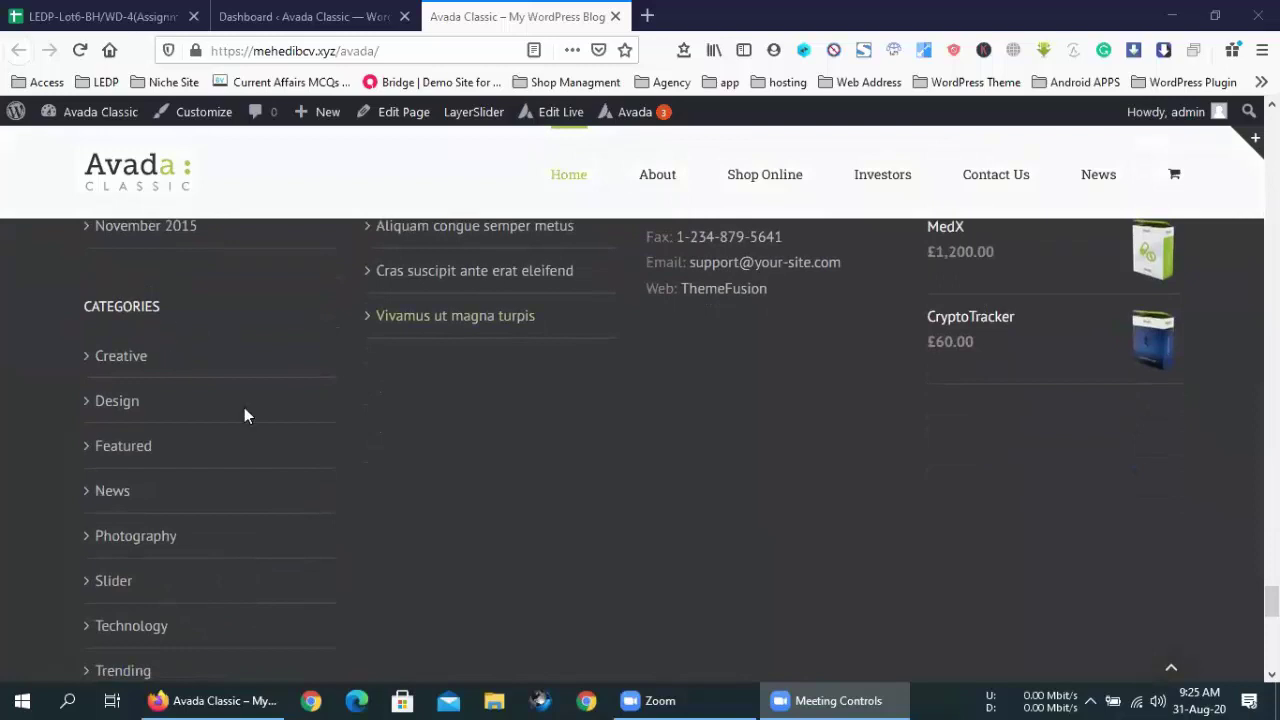
{"action": "scroll", "coordinate": [268, 422], "scroll_direction": "down", "scroll_amount": 5}
{"action": "scroll", "coordinate": [126, 428], "scroll_direction": "down", "scroll_amount": 3}
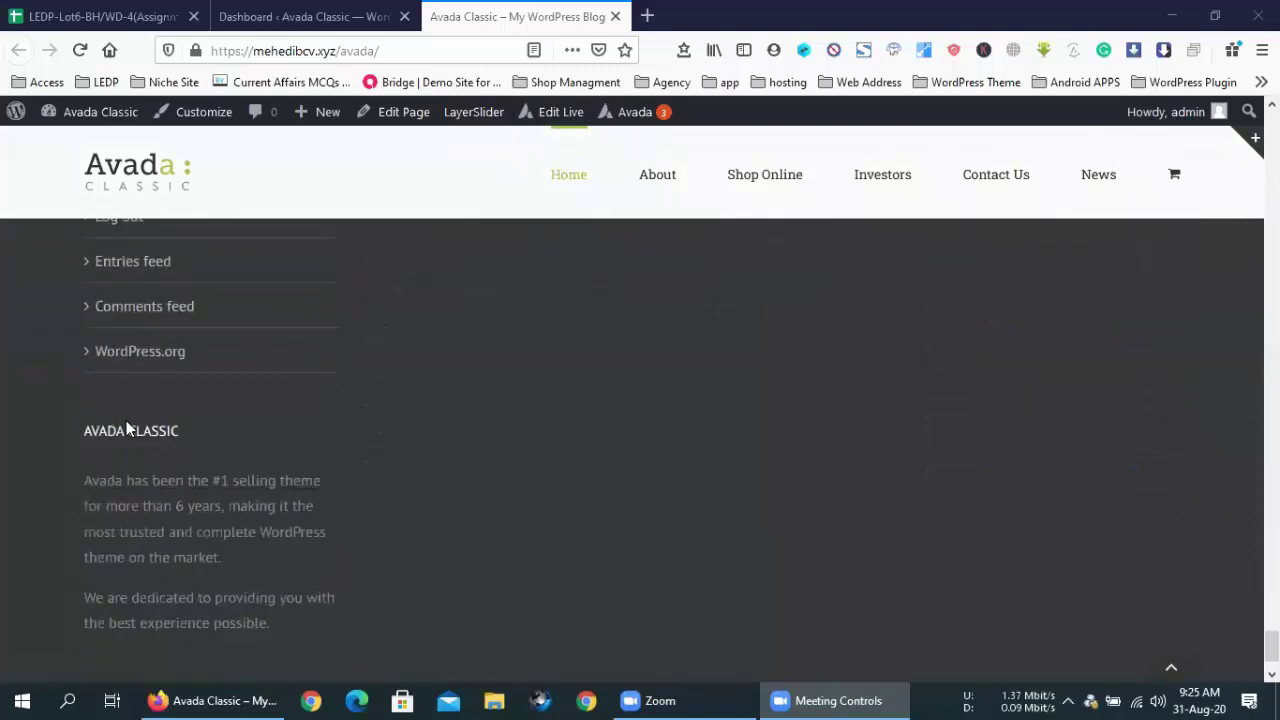
{"action": "scroll", "coordinate": [276, 458], "scroll_direction": "up", "scroll_amount": 10}
{"action": "scroll", "coordinate": [276, 458], "scroll_direction": "up", "scroll_amount": 5}
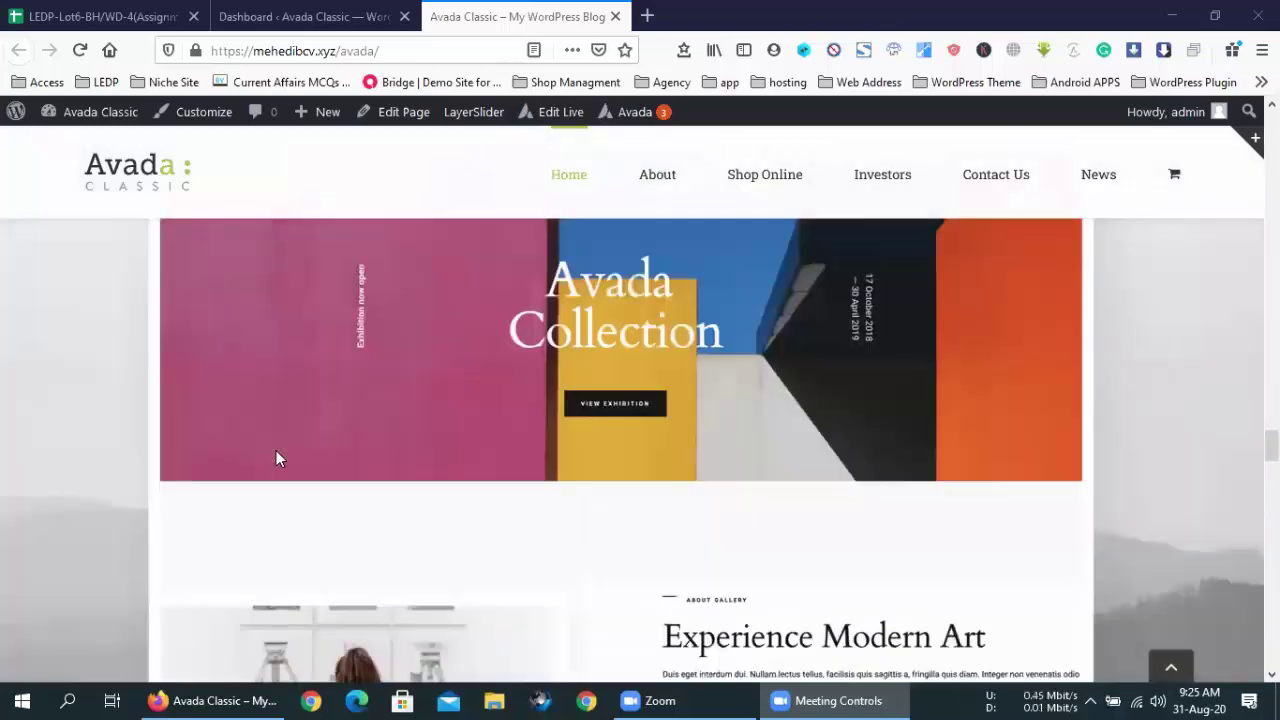
{"action": "scroll", "coordinate": [276, 458], "scroll_direction": "down", "scroll_amount": 5}
{"action": "scroll", "coordinate": [290, 452], "scroll_direction": "down", "scroll_amount": 8}
{"action": "scroll", "coordinate": [296, 450], "scroll_direction": "down", "scroll_amount": 2}
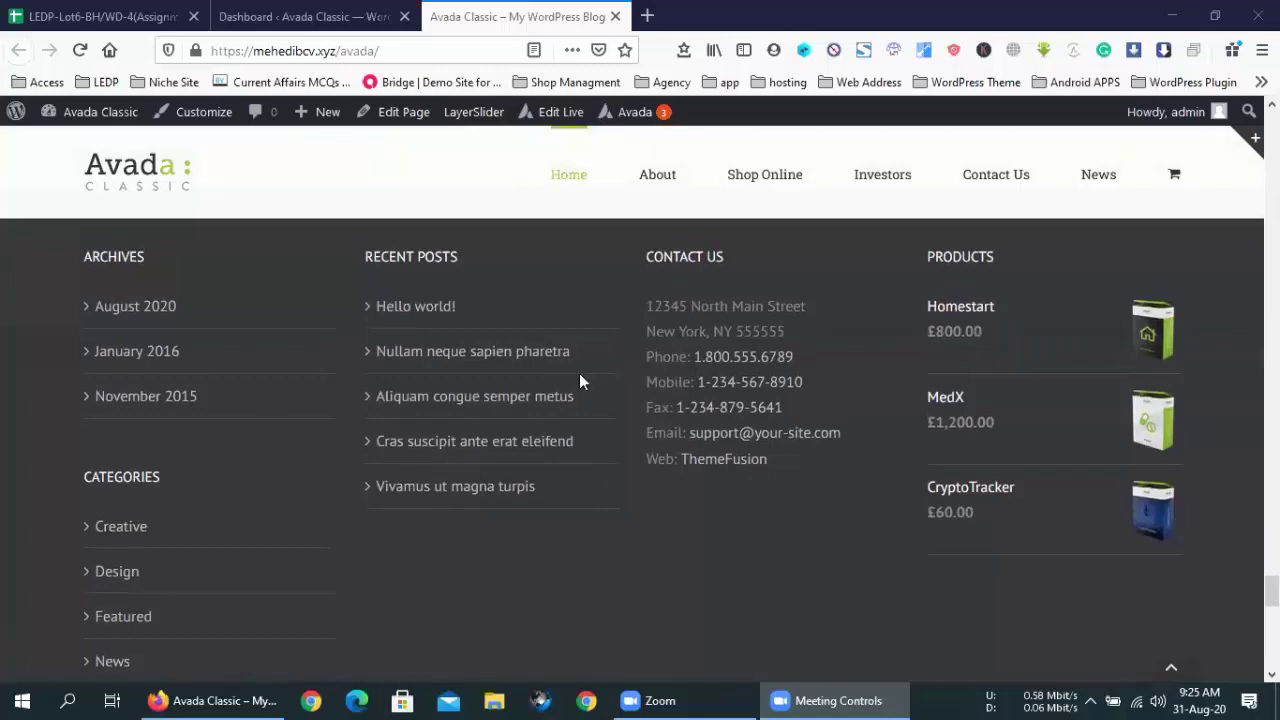
{"action": "left_click", "coordinate": [316, 12]}
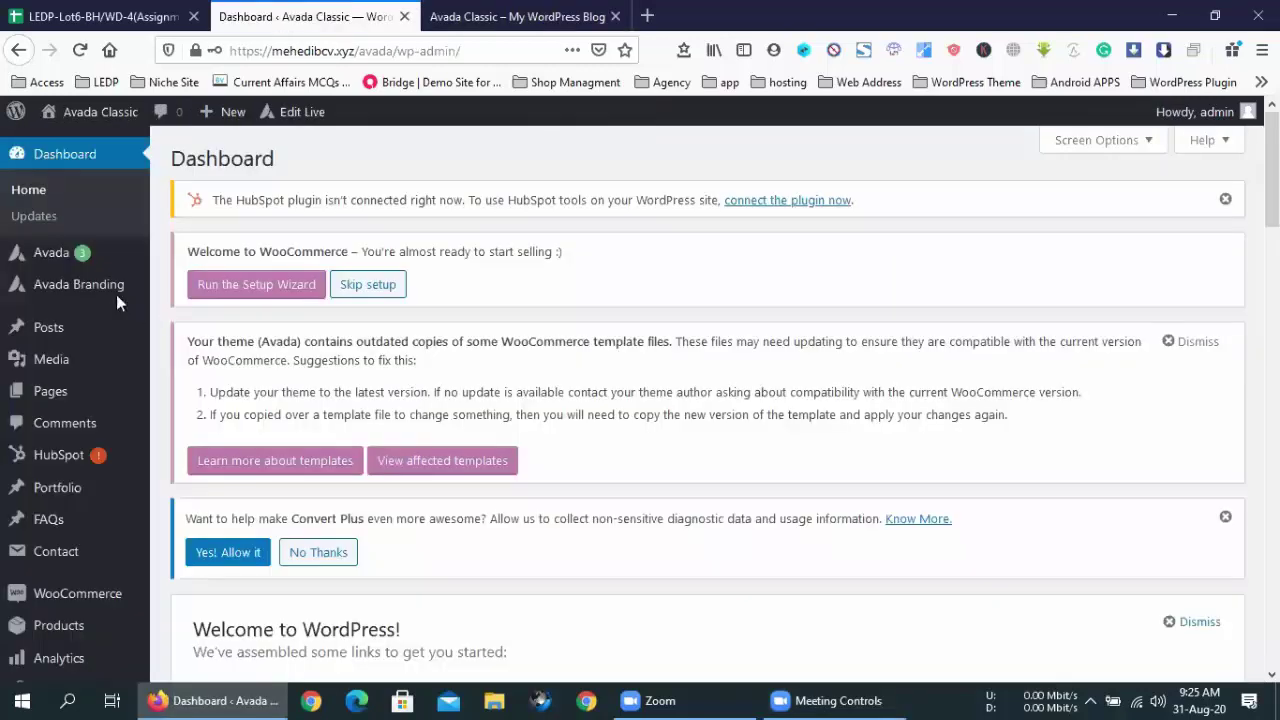
- Go to Appearance > Widgets in the WordPress admin
{"action": "scroll", "coordinate": [100, 303], "scroll_direction": "down", "scroll_amount": 4}
{"action": "mouse_move", "coordinate": [80, 365]}
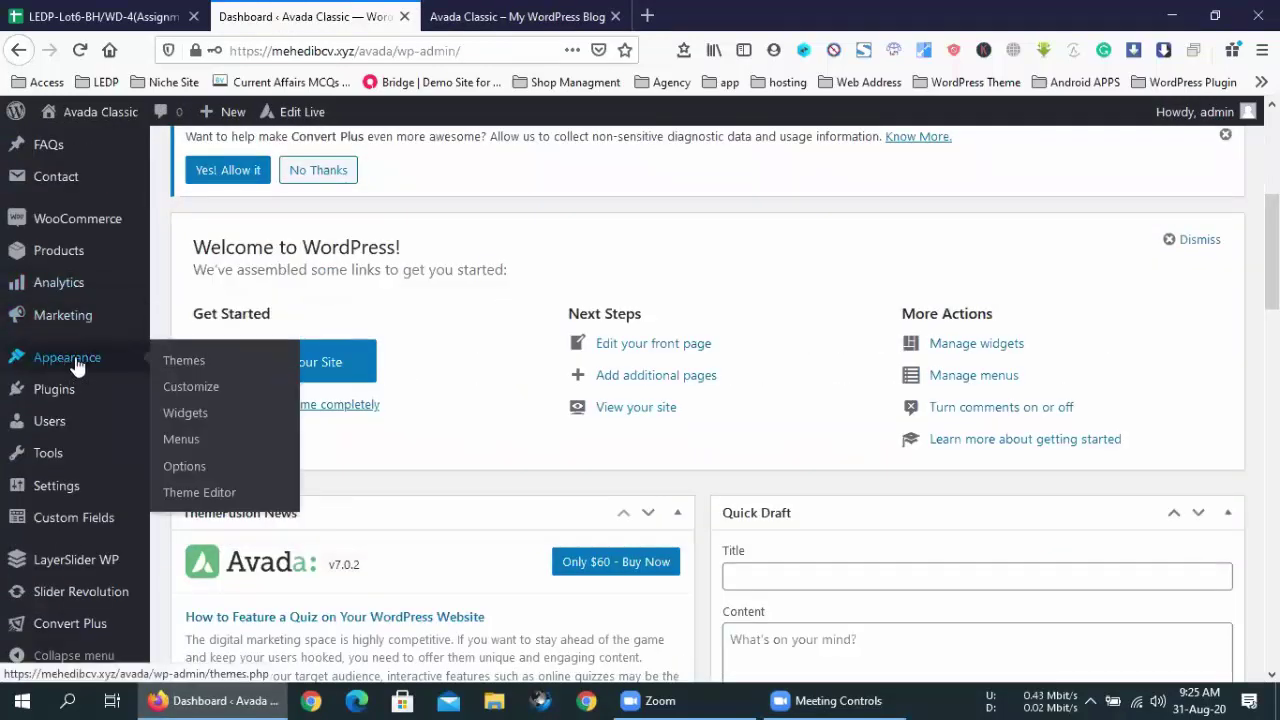
{"action": "left_click", "coordinate": [190, 424]}
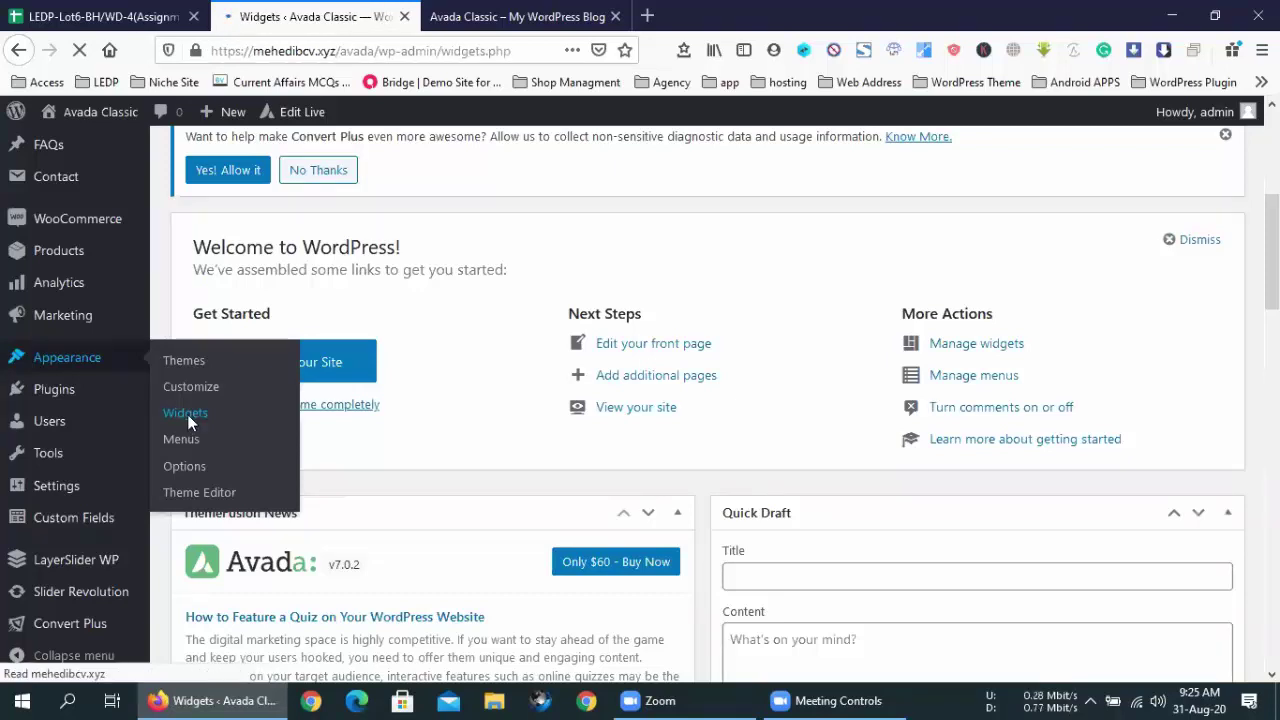
- Expand Footer Widget 1 to show Archives, Categories, Meta and Text: Avada Classic
{"action": "scroll", "coordinate": [429, 367], "scroll_direction": "down", "scroll_amount": 3}
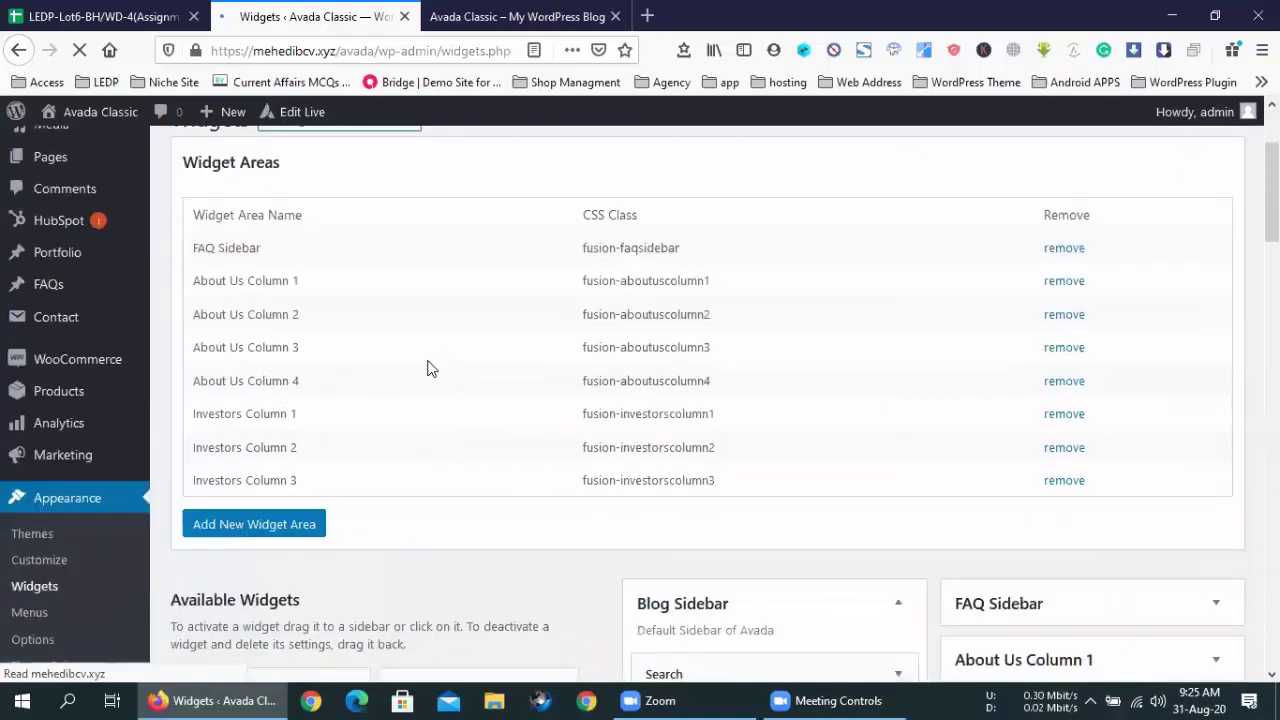
{"action": "scroll", "coordinate": [429, 367], "scroll_direction": "up", "scroll_amount": 1}
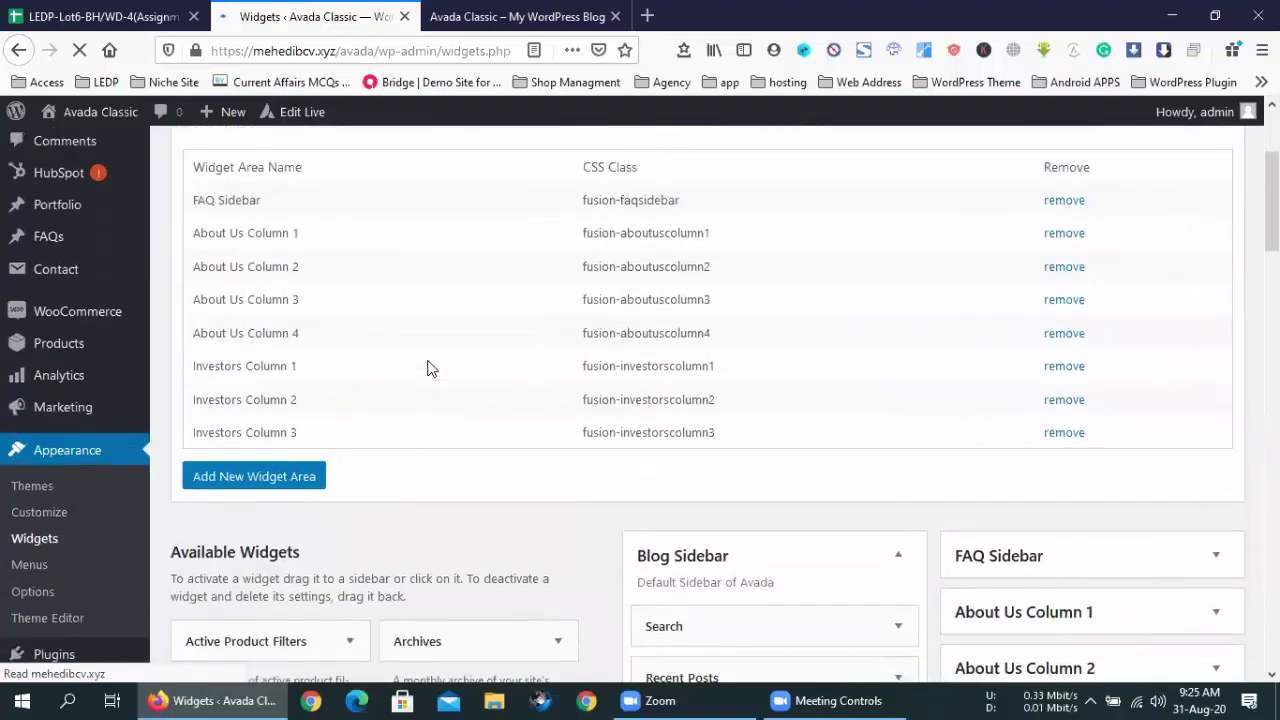
{"action": "scroll", "coordinate": [429, 367], "scroll_direction": "down", "scroll_amount": 3}
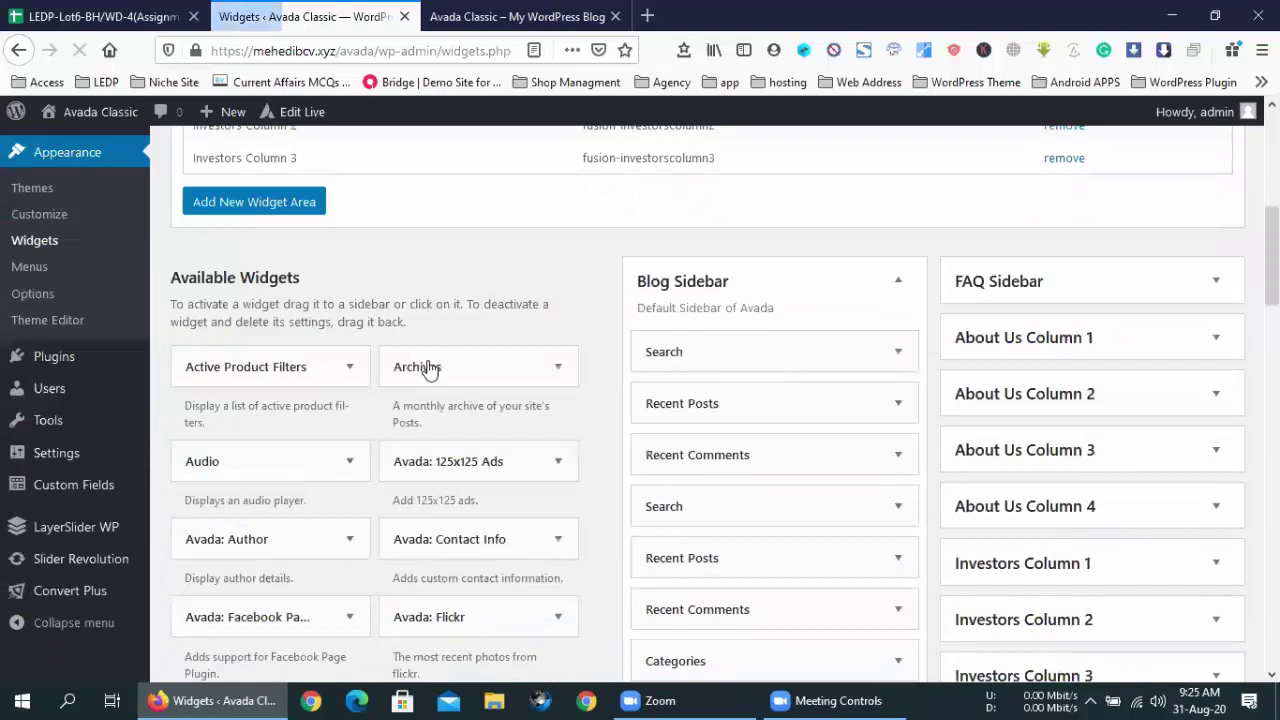
{"action": "scroll", "coordinate": [429, 367], "scroll_direction": "down", "scroll_amount": 8}
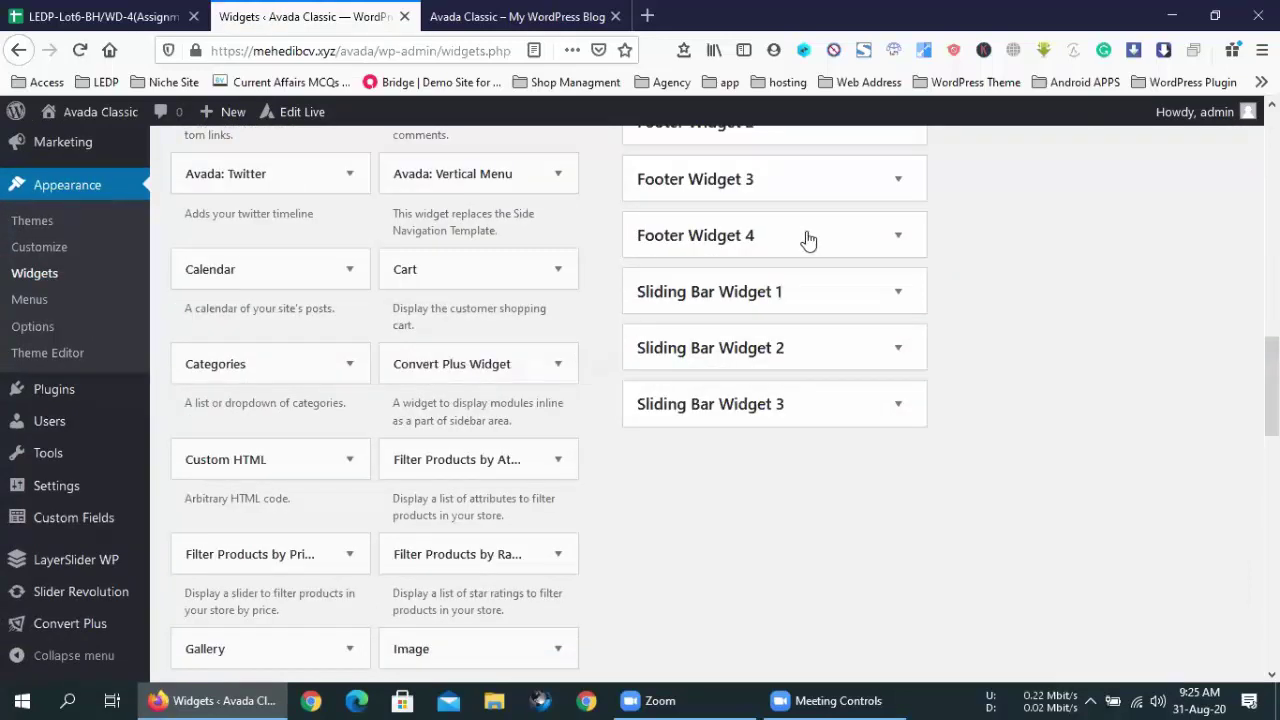
{"action": "scroll", "coordinate": [829, 243], "scroll_direction": "up", "scroll_amount": 2}
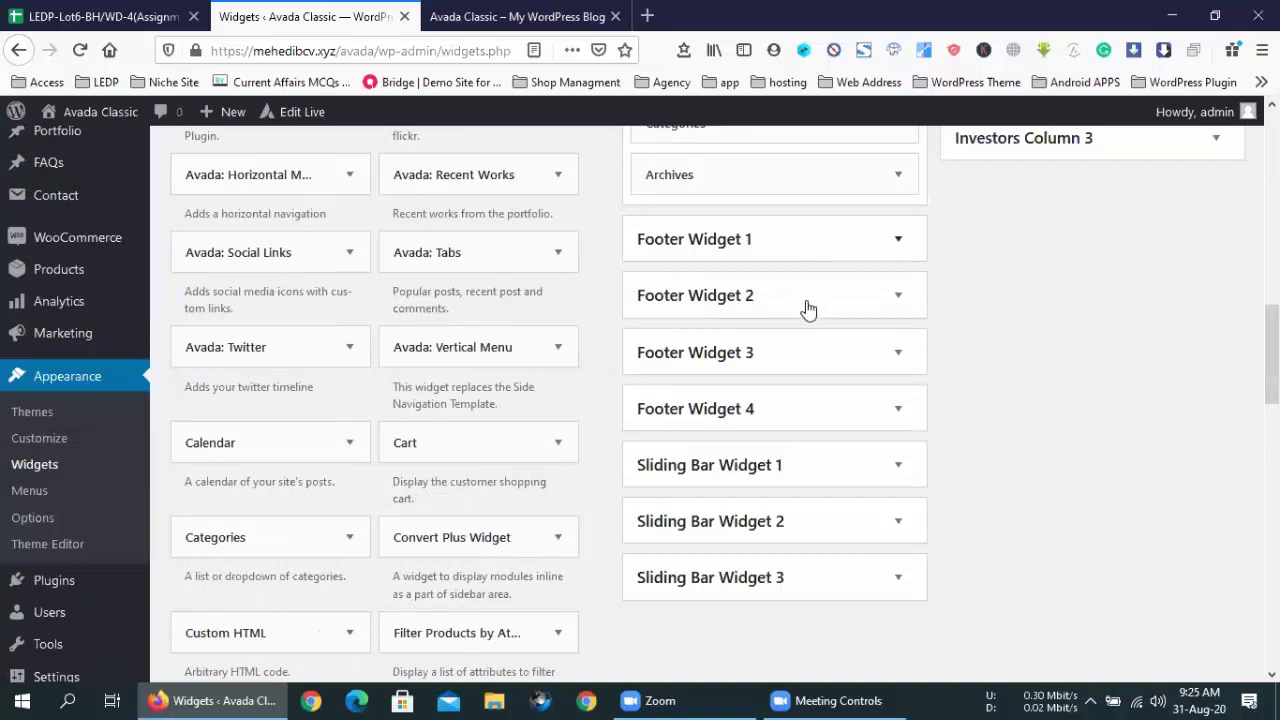
{"action": "left_click", "coordinate": [899, 241]}
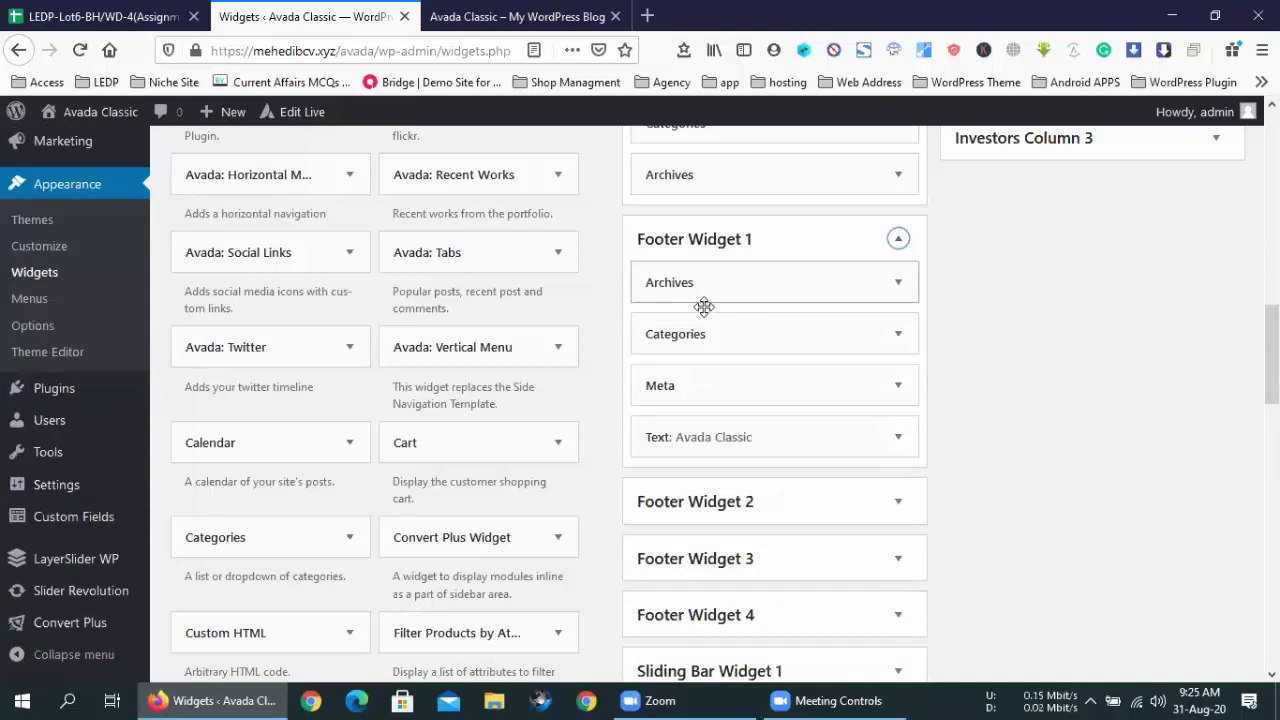
{"action": "left_click", "coordinate": [525, 16]}
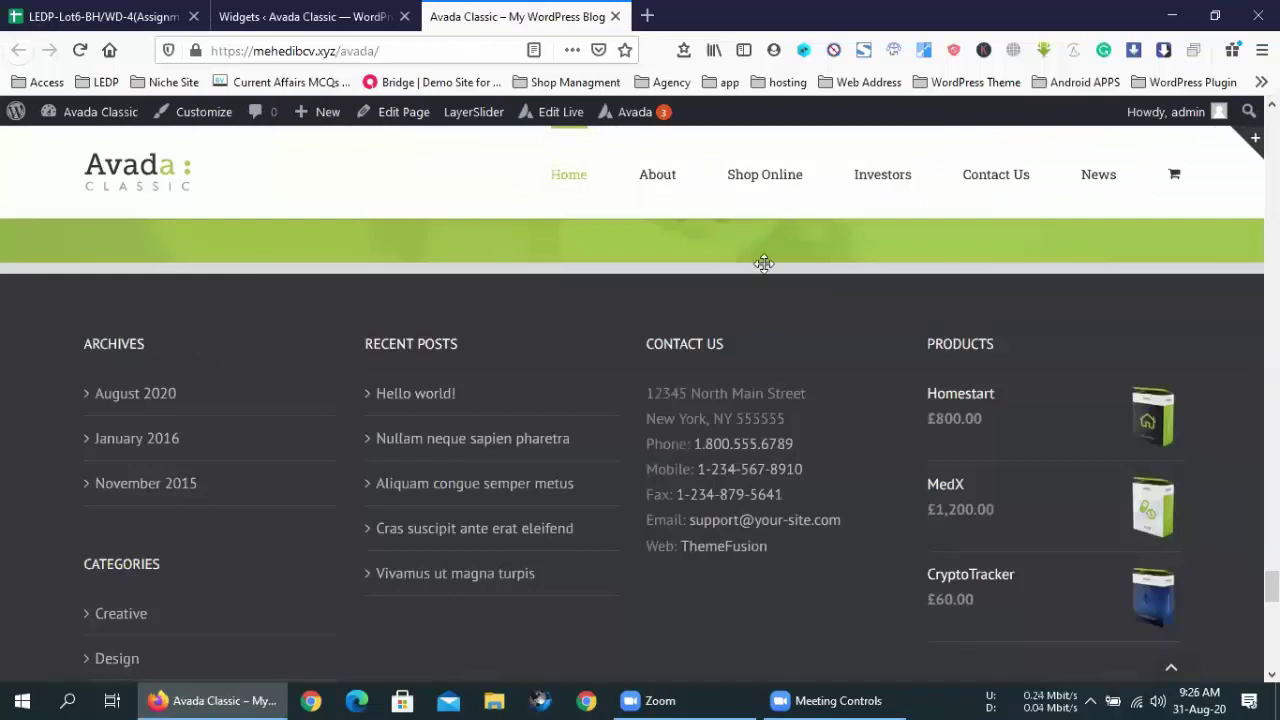
{"action": "key", "text": "ctrl+shift+Tab"}
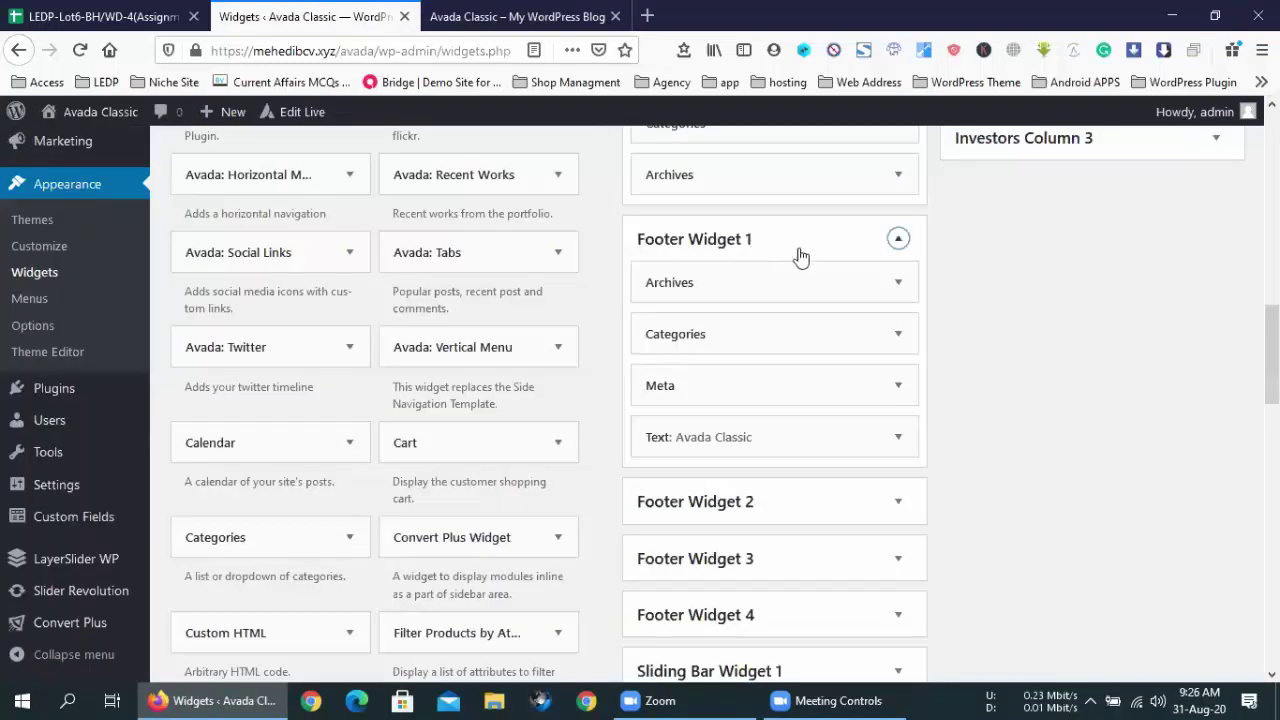
{"action": "left_click", "coordinate": [794, 337]}
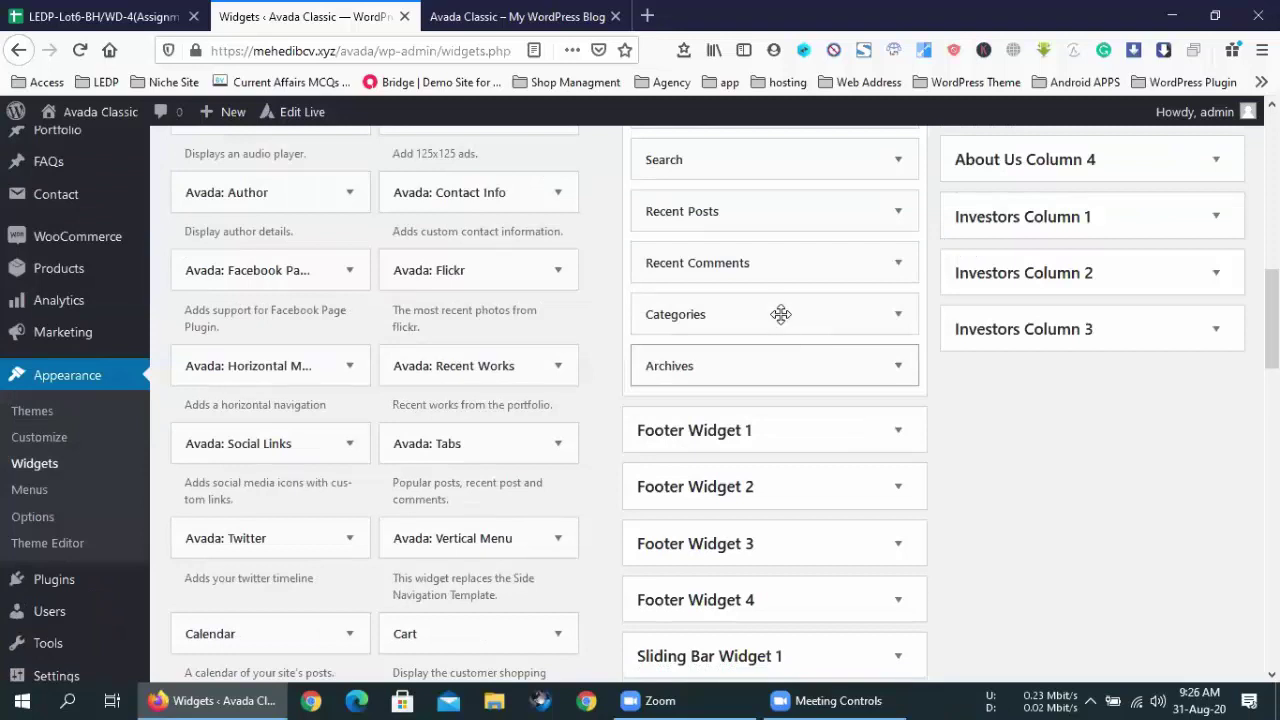
{"action": "scroll", "coordinate": [780, 318], "scroll_direction": "down", "scroll_amount": 3}
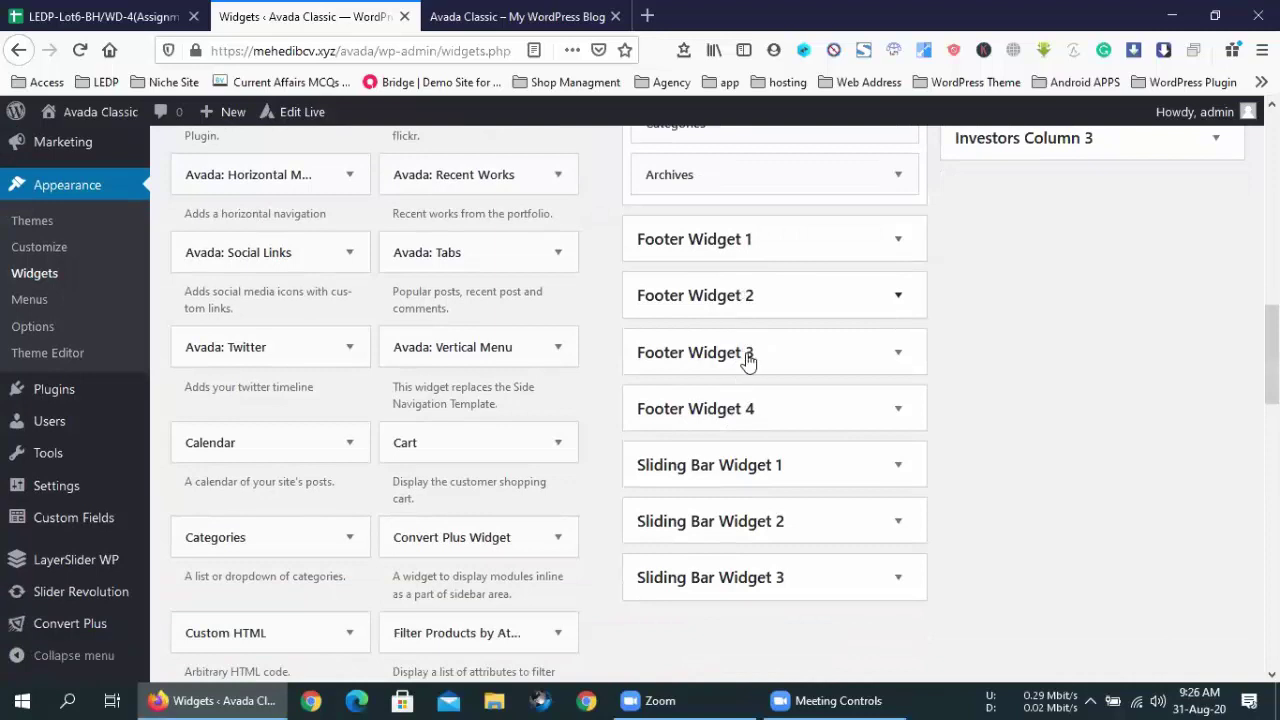
{"action": "left_click", "coordinate": [490, 18]}
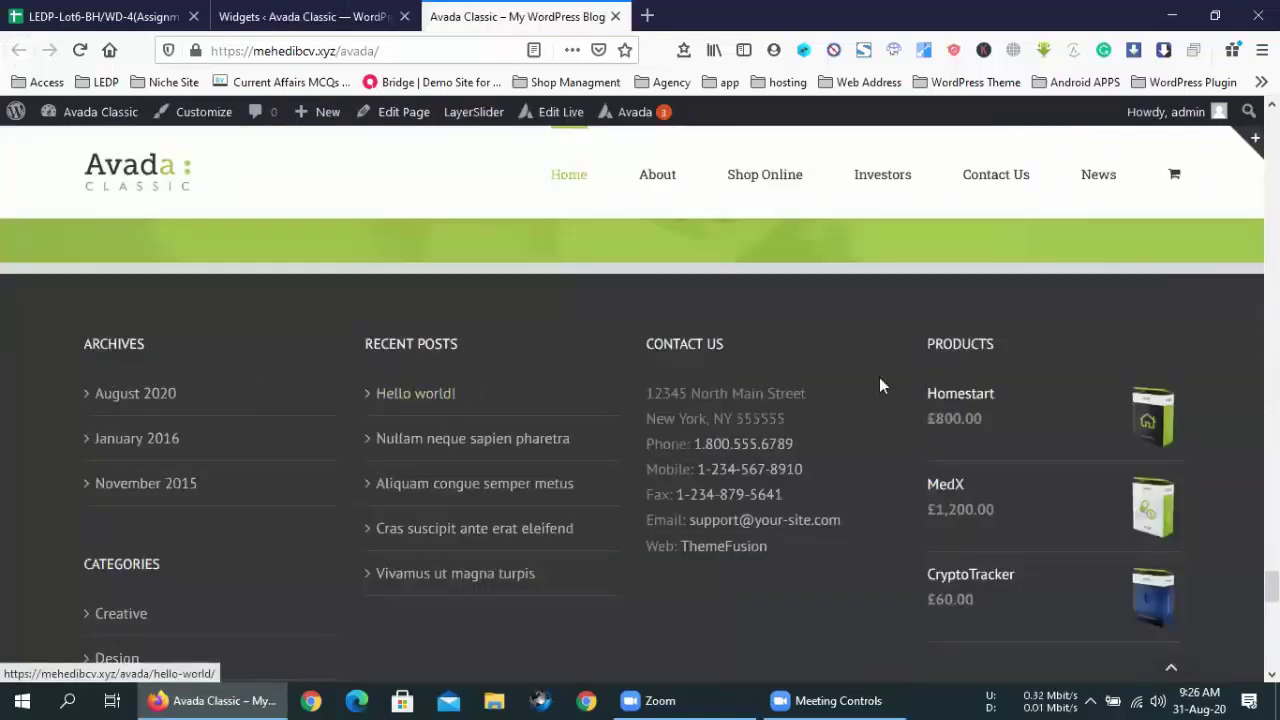
{"action": "scroll", "coordinate": [879, 378], "scroll_direction": "up", "scroll_amount": 1}
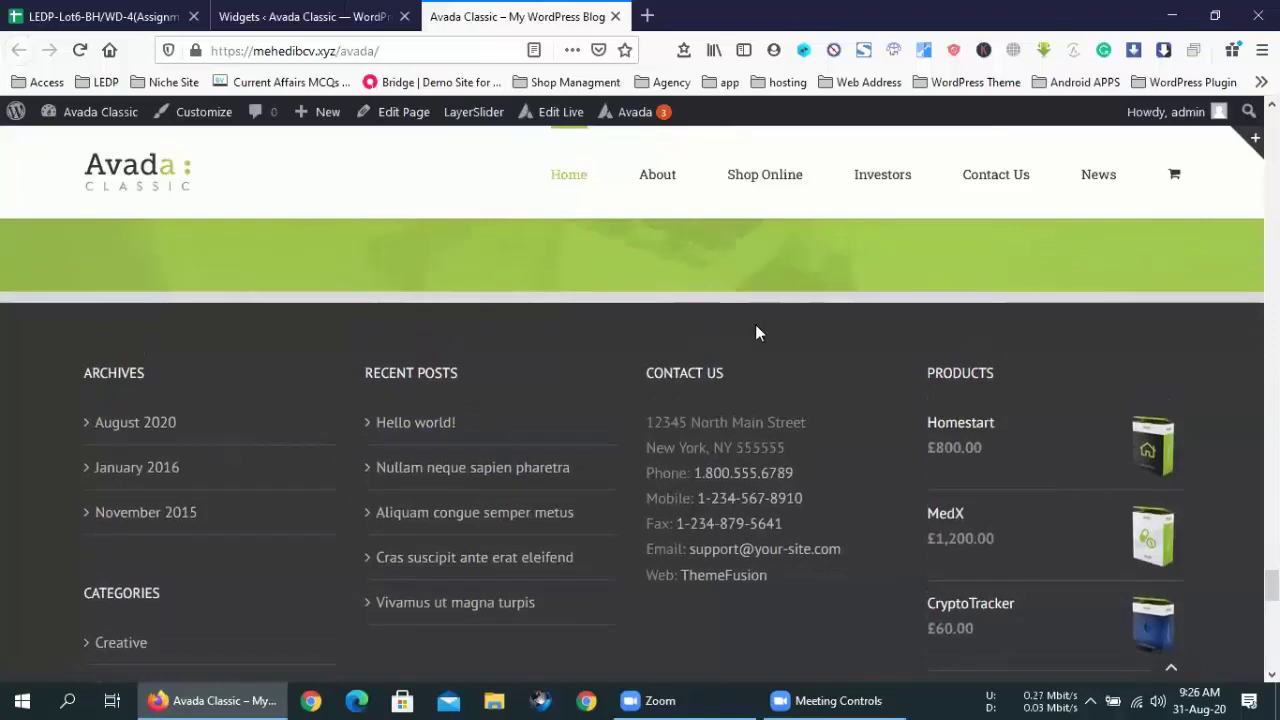
{"action": "scroll", "coordinate": [755, 326], "scroll_direction": "down", "scroll_amount": 1}
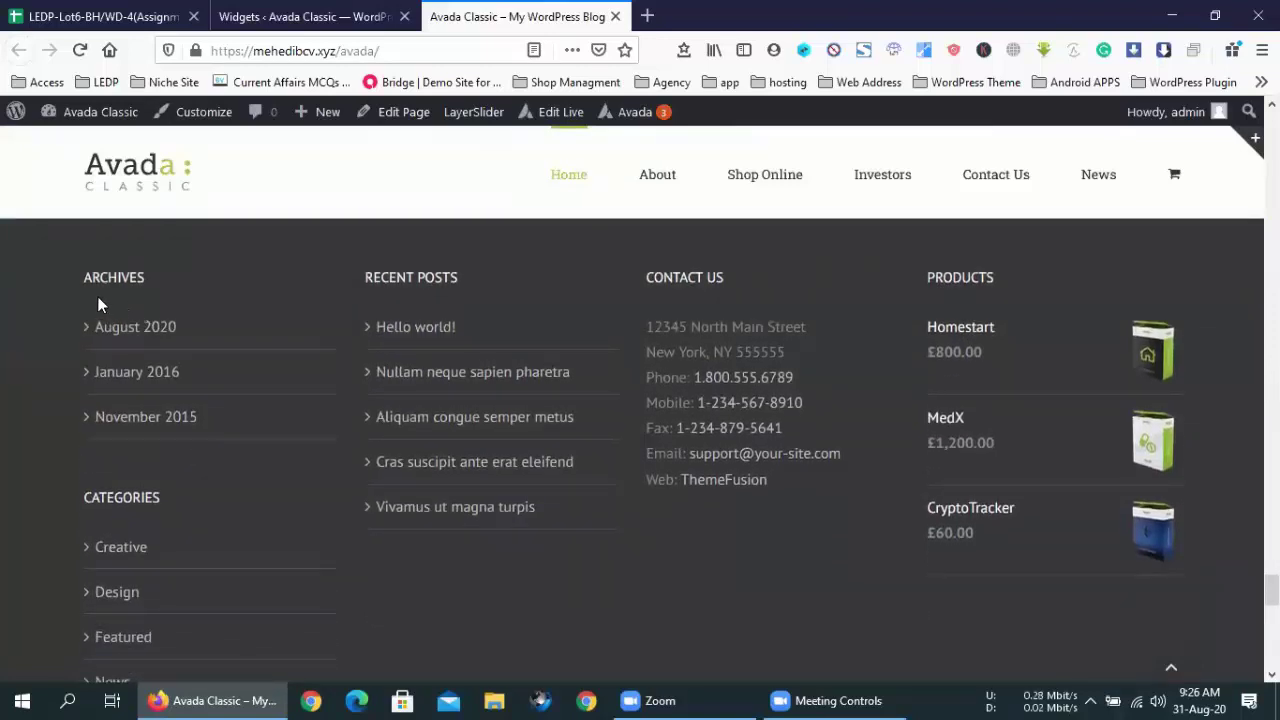
{"action": "scroll", "coordinate": [924, 278], "scroll_direction": "down", "scroll_amount": 1}
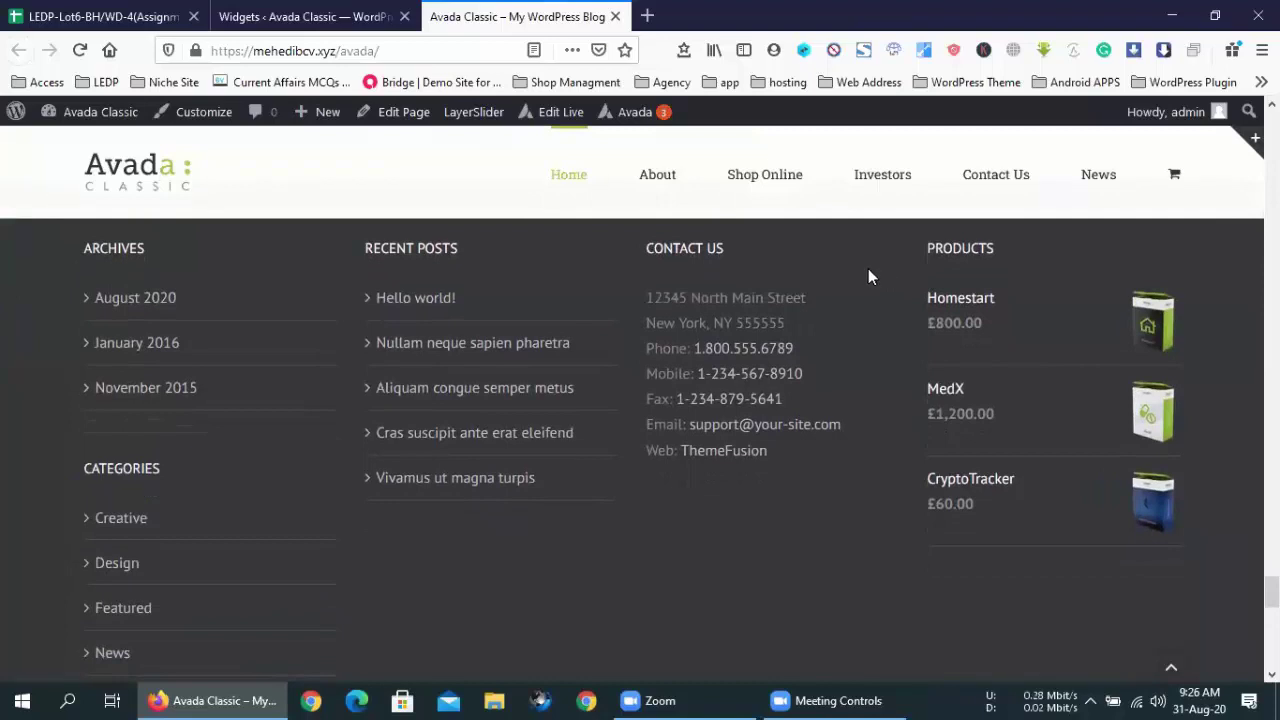
{"action": "scroll", "coordinate": [868, 268], "scroll_direction": "up", "scroll_amount": 1}
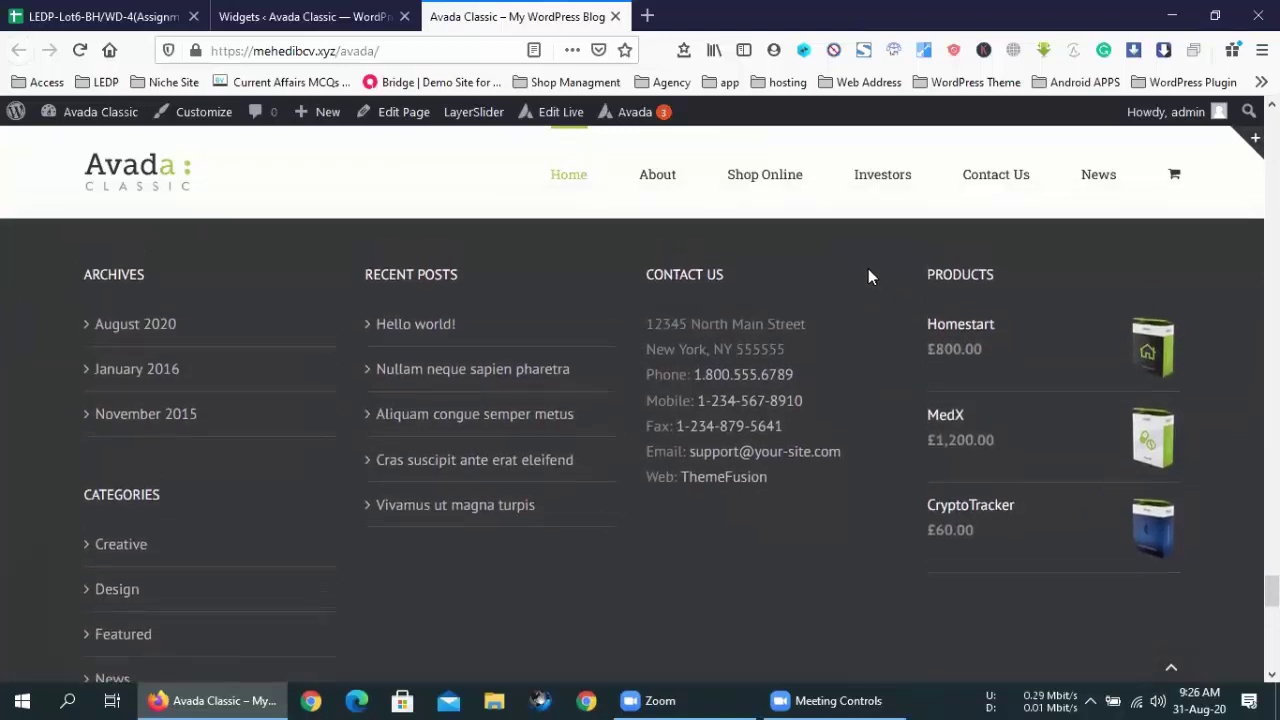
{"action": "left_click", "coordinate": [299, 8]}
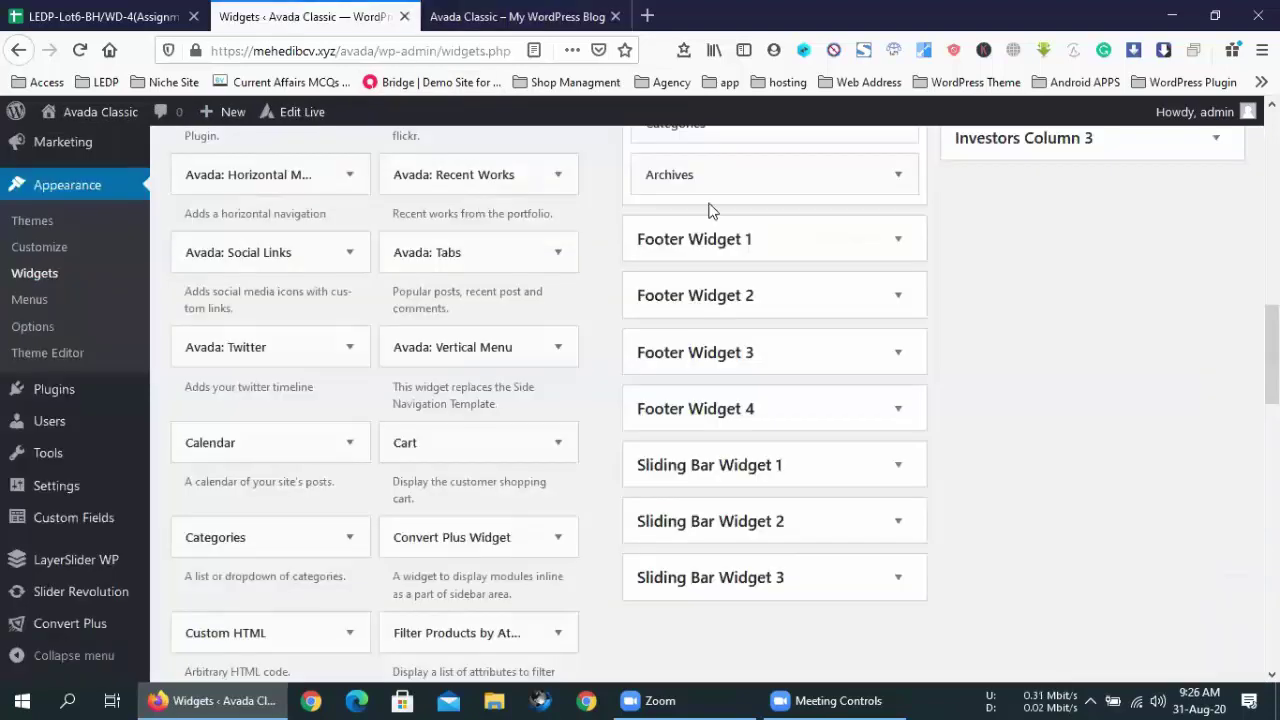
{"action": "left_click", "coordinate": [900, 240]}
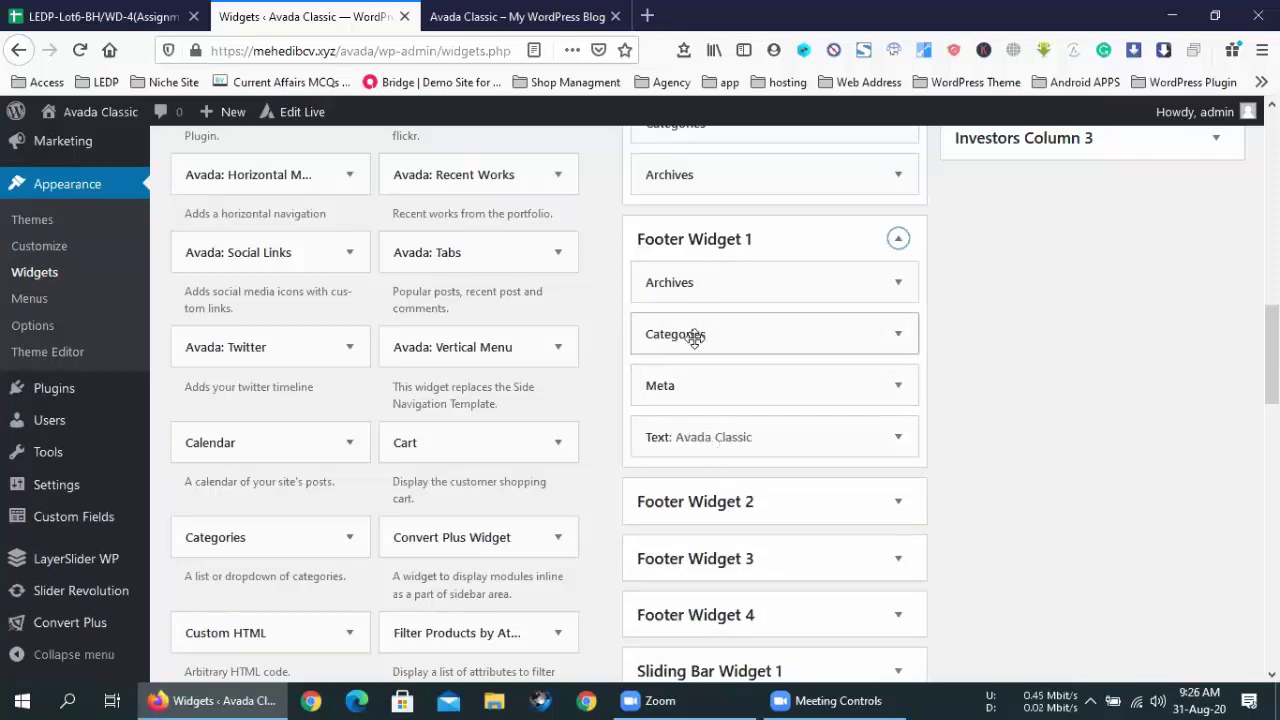
{"action": "left_click", "coordinate": [455, 12]}
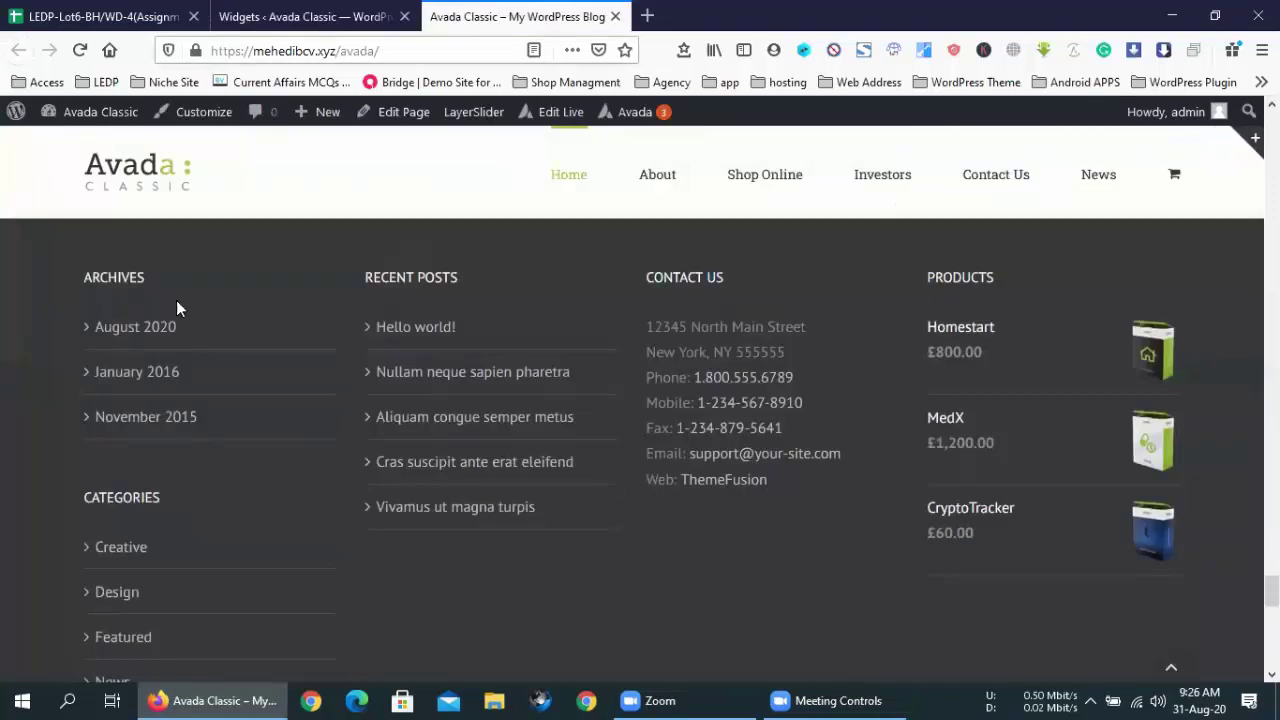
{"action": "scroll", "coordinate": [154, 300], "scroll_direction": "down", "scroll_amount": 5}
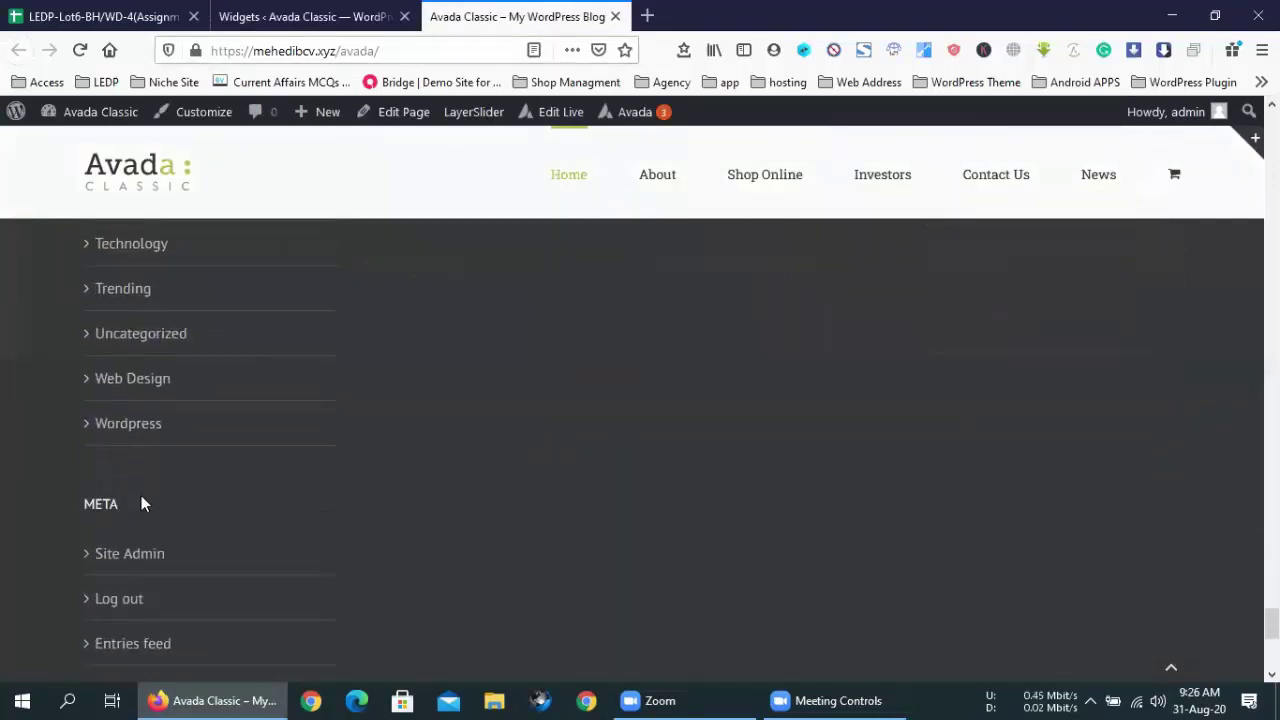
{"action": "scroll", "coordinate": [141, 504], "scroll_direction": "down", "scroll_amount": 5}
{"action": "double_click", "coordinate": [140, 336]}
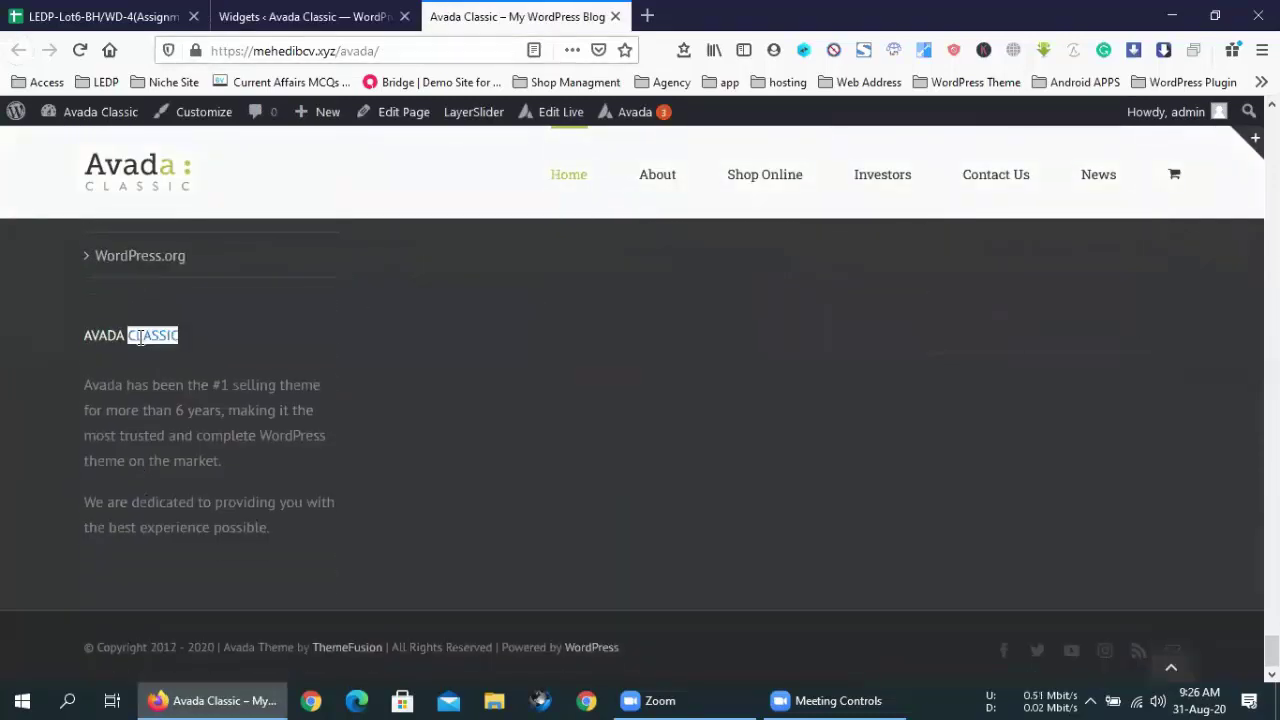
{"action": "triple_click", "coordinate": [140, 336]}
{"action": "left_click_drag", "start_coordinate": [291, 534], "coordinate": [84, 347]}
{"action": "left_click", "coordinate": [171, 306]}
{"action": "left_click", "coordinate": [350, 8]}
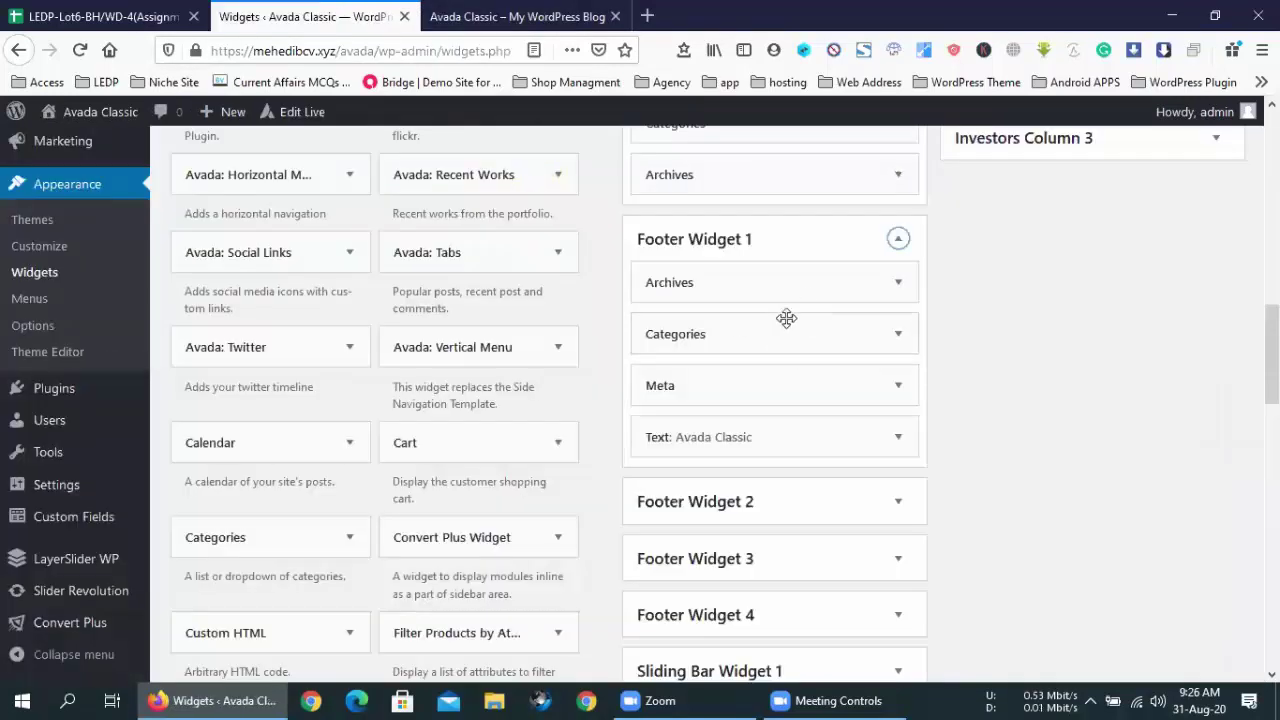
- Delete the Text: Avada Classic, Meta and Categories widgets from Footer Widget 1
{"action": "left_click", "coordinate": [893, 437]}
{"action": "scroll", "coordinate": [724, 455], "scroll_direction": "down", "scroll_amount": 1}
{"action": "scroll", "coordinate": [724, 455], "scroll_direction": "down", "scroll_amount": 4}
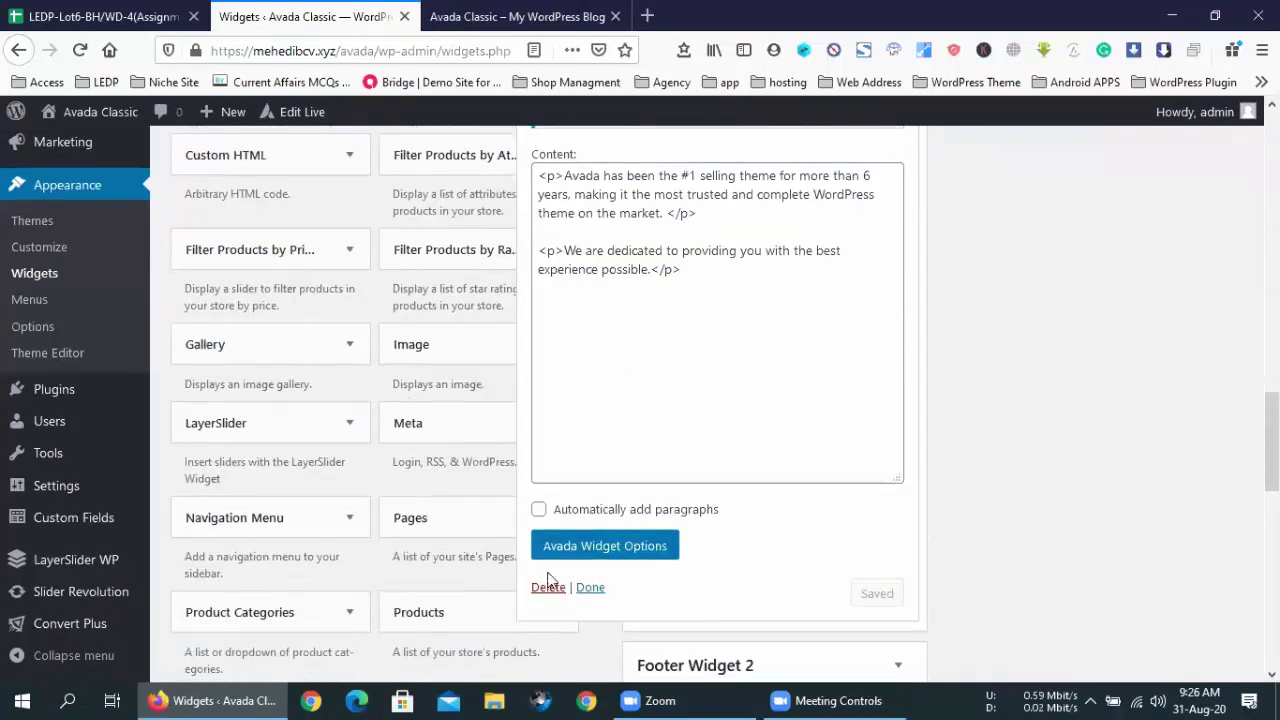
{"action": "left_click", "coordinate": [546, 588]}
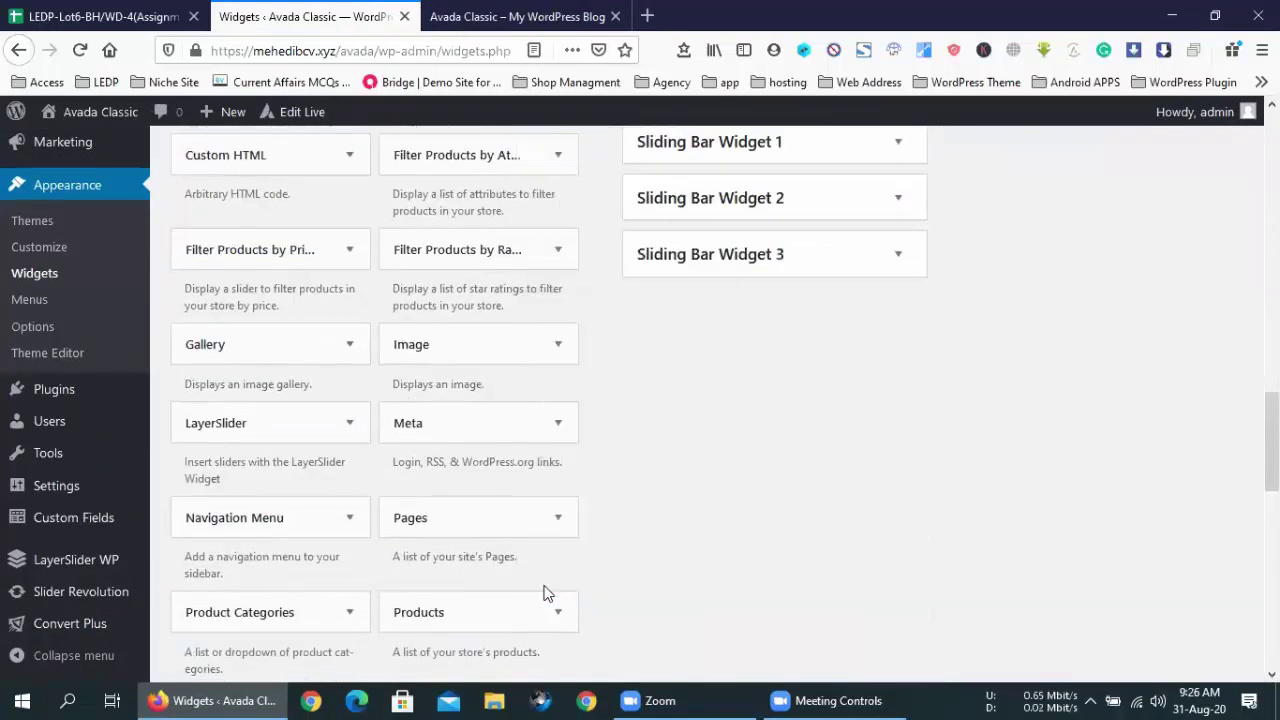
{"action": "scroll", "coordinate": [803, 474], "scroll_direction": "up", "scroll_amount": 5}
{"action": "left_click", "coordinate": [898, 386]}
{"action": "scroll", "coordinate": [700, 370], "scroll_direction": "down", "scroll_amount": 3}
{"action": "left_click", "coordinate": [662, 250]}
{"action": "scroll", "coordinate": [806, 408], "scroll_direction": "up", "scroll_amount": 2}
{"action": "left_click", "coordinate": [898, 238]}
{"action": "left_click", "coordinate": [662, 464]}
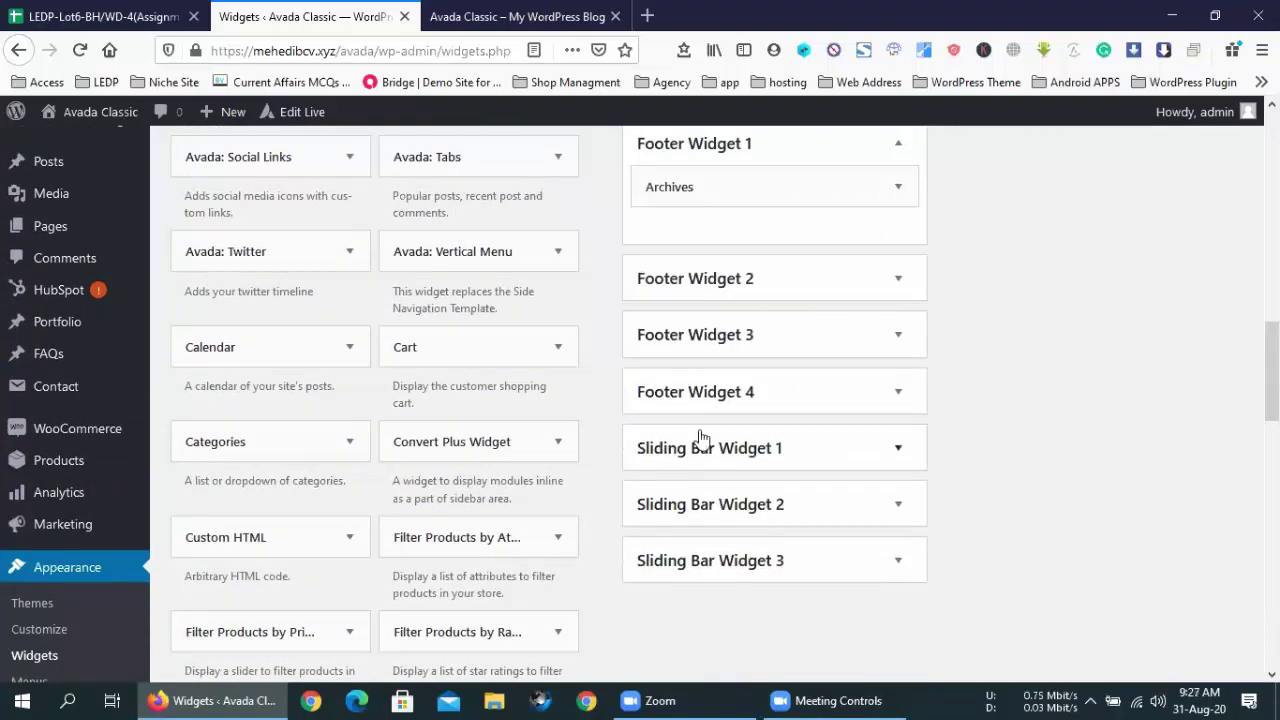
- Reload the live site's front page from its right-click menu
{"action": "left_click", "coordinate": [515, 16]}
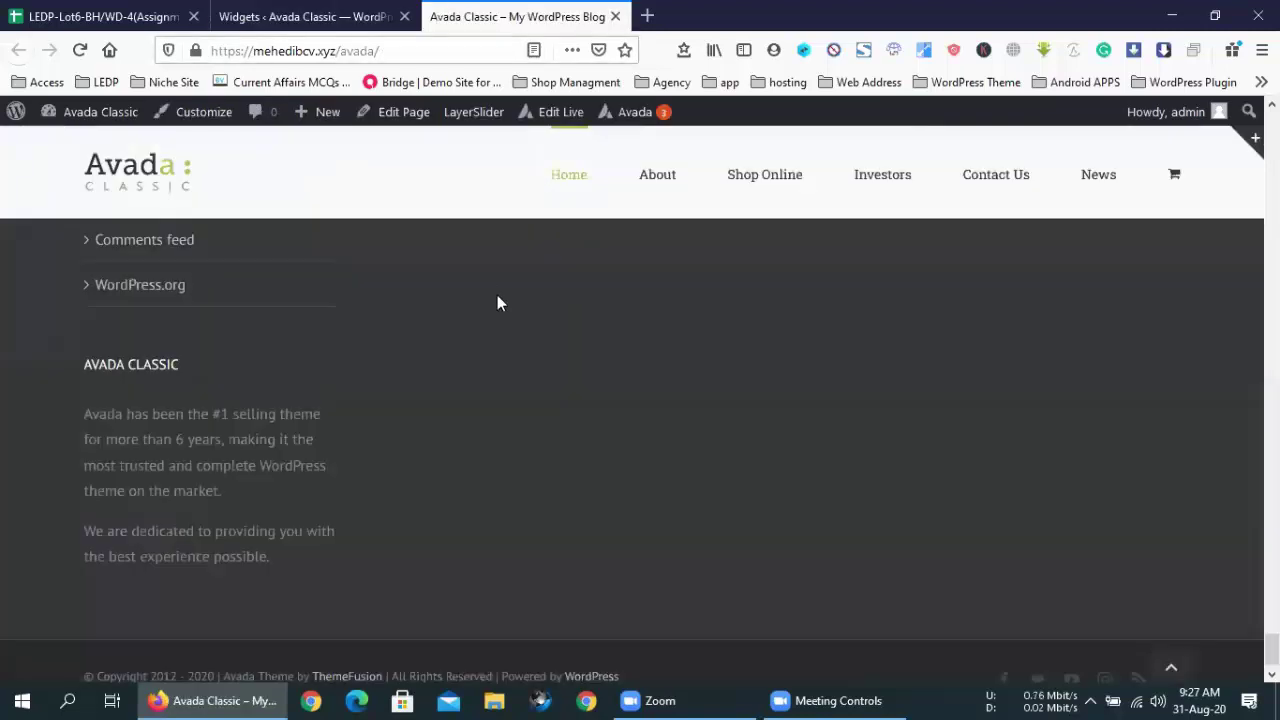
{"action": "right_click", "coordinate": [495, 287]}
{"action": "key", "text": "Escape"}
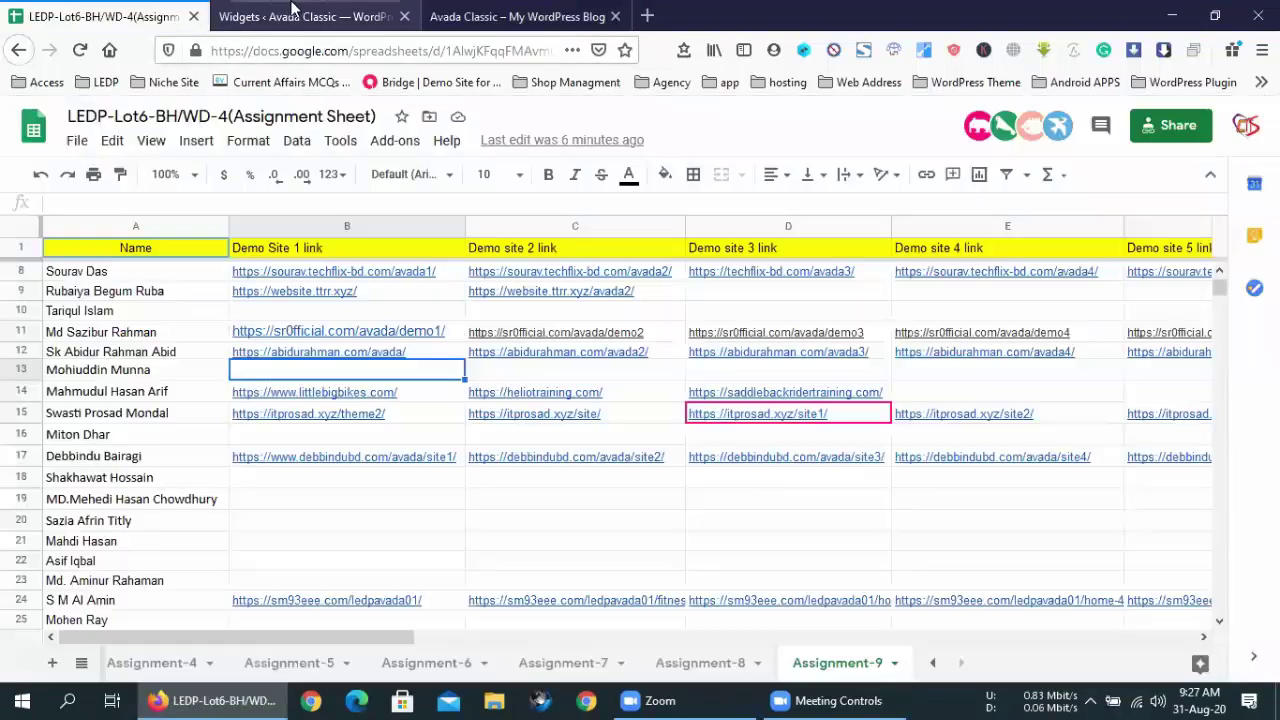
{"action": "left_click", "coordinate": [228, 16]}
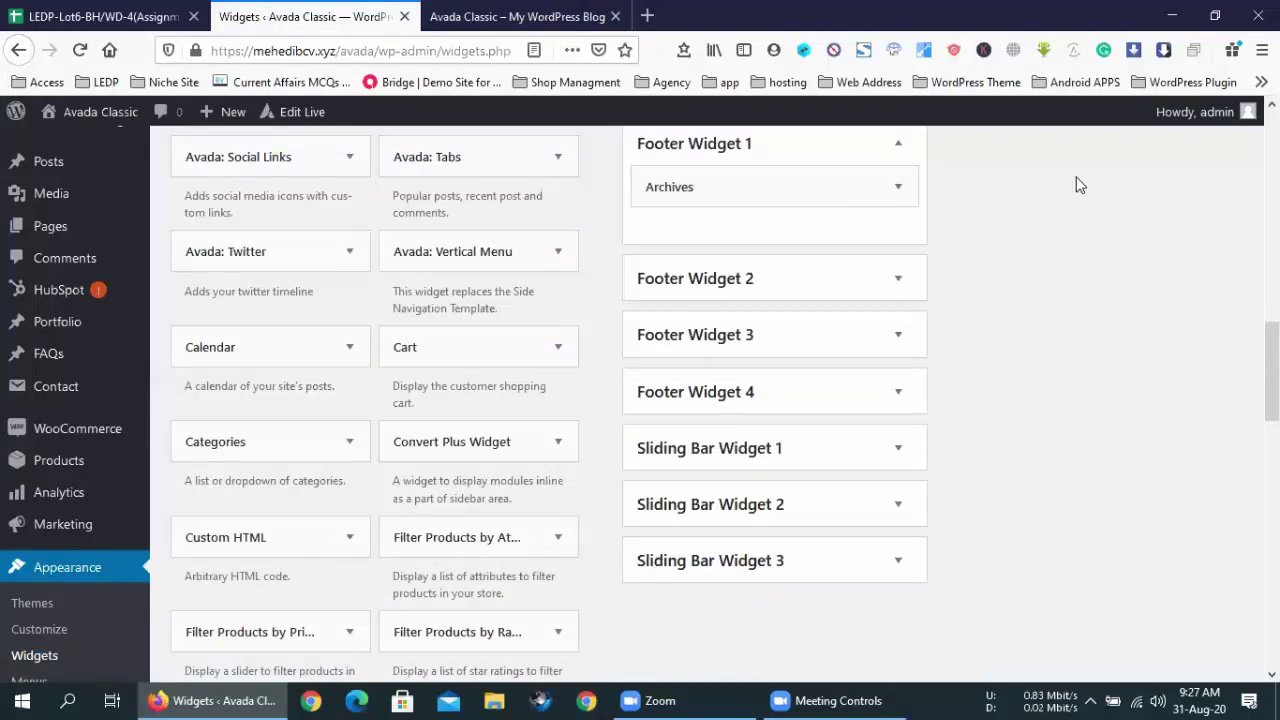
{"action": "left_click", "coordinate": [503, 12]}
{"action": "right_click", "coordinate": [570, 278]}
{"action": "left_click", "coordinate": [756, 296]}
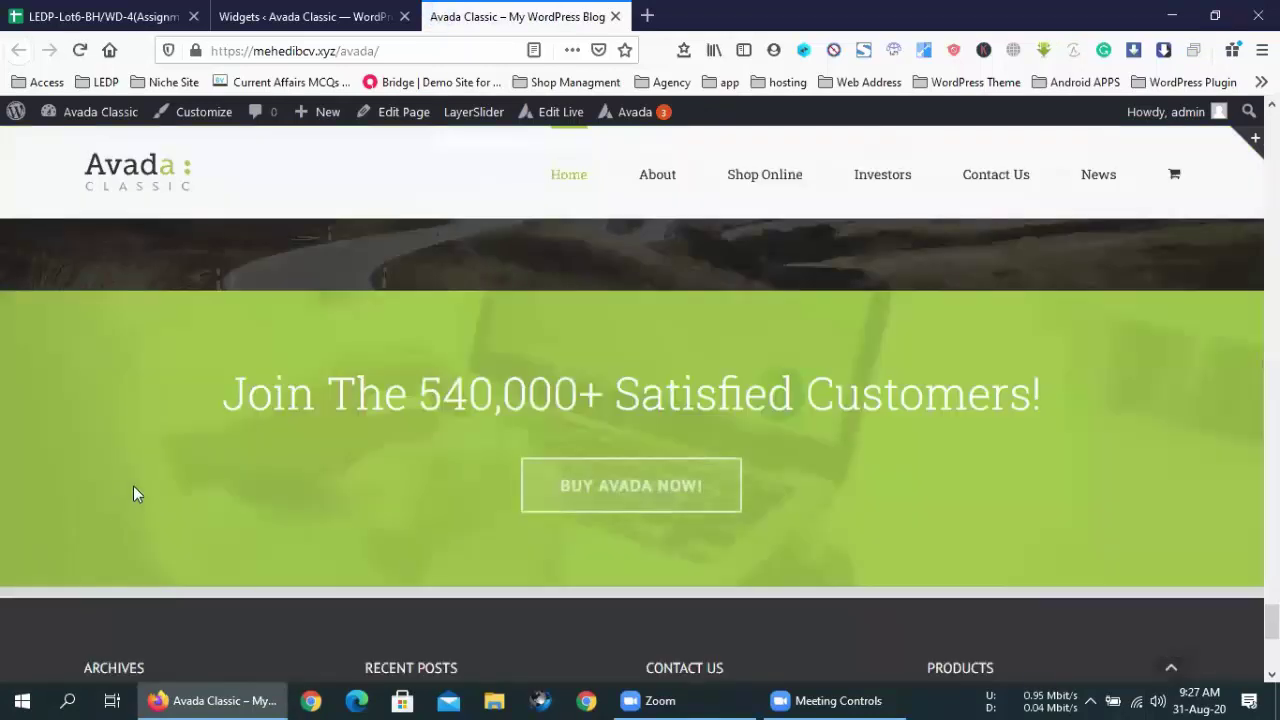
- Check the footer's first column now lists only Archives: August 2020, January 2016, November 2015
{"action": "scroll", "coordinate": [133, 485], "scroll_direction": "down", "scroll_amount": 5}
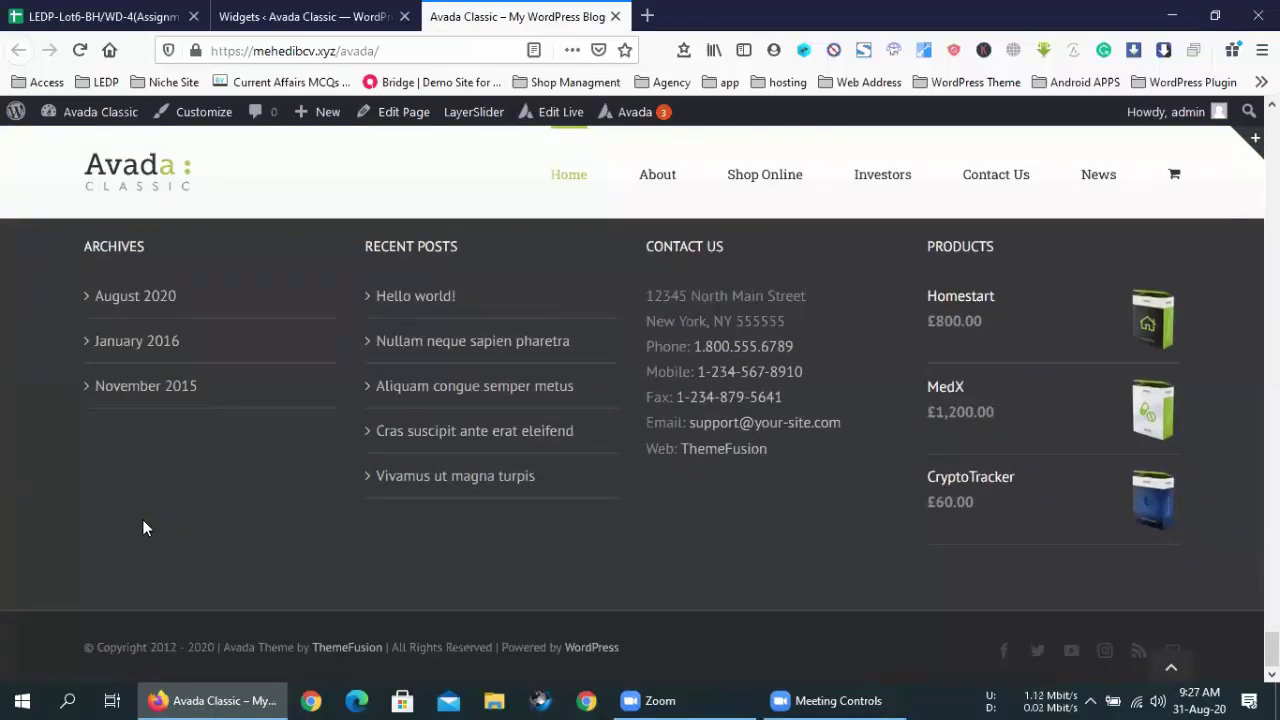
{"action": "scroll", "coordinate": [142, 518], "scroll_direction": "up", "scroll_amount": 1}
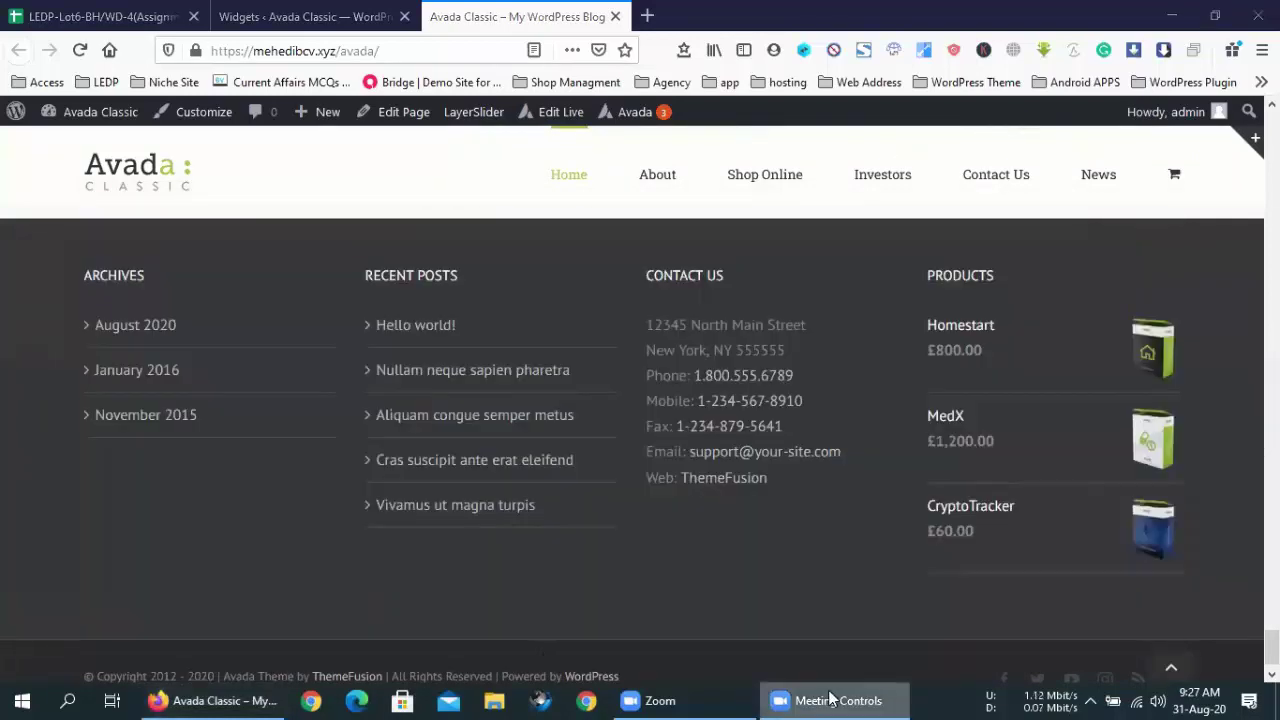
{"action": "scroll", "coordinate": [1108, 318], "scroll_direction": "down", "scroll_amount": 1}
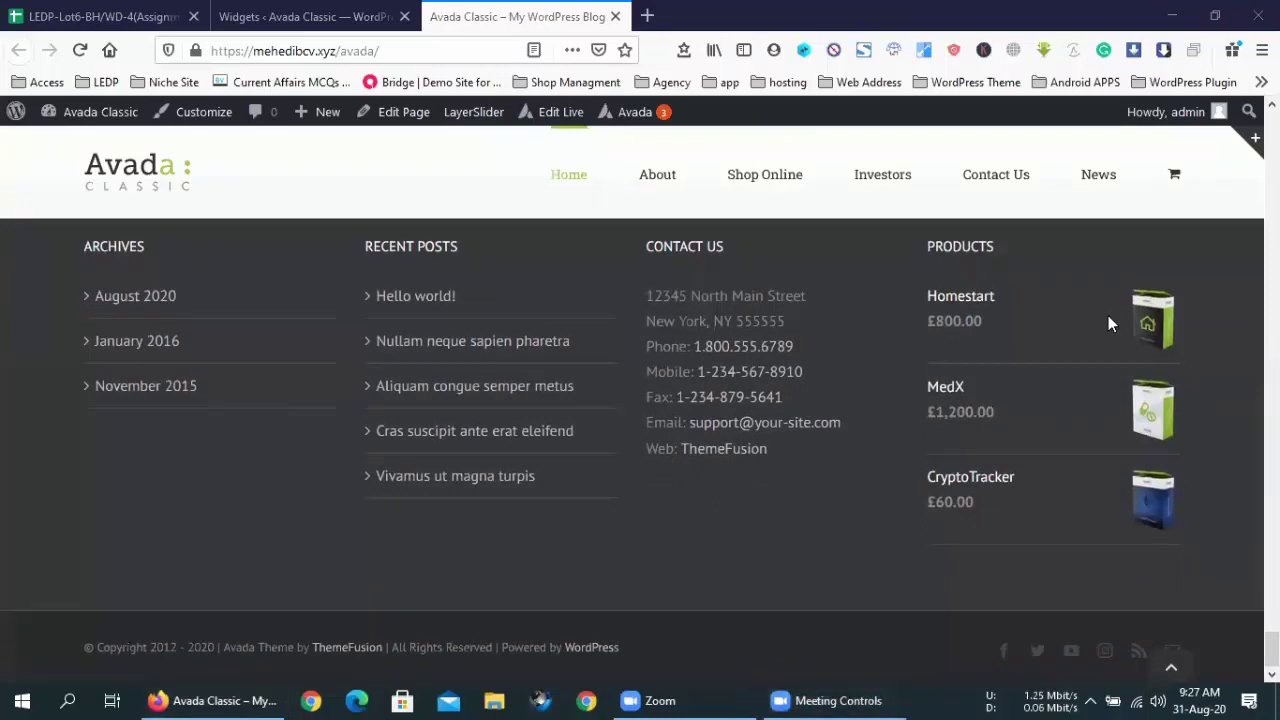
{"action": "scroll", "coordinate": [1108, 315], "scroll_direction": "up", "scroll_amount": 1}
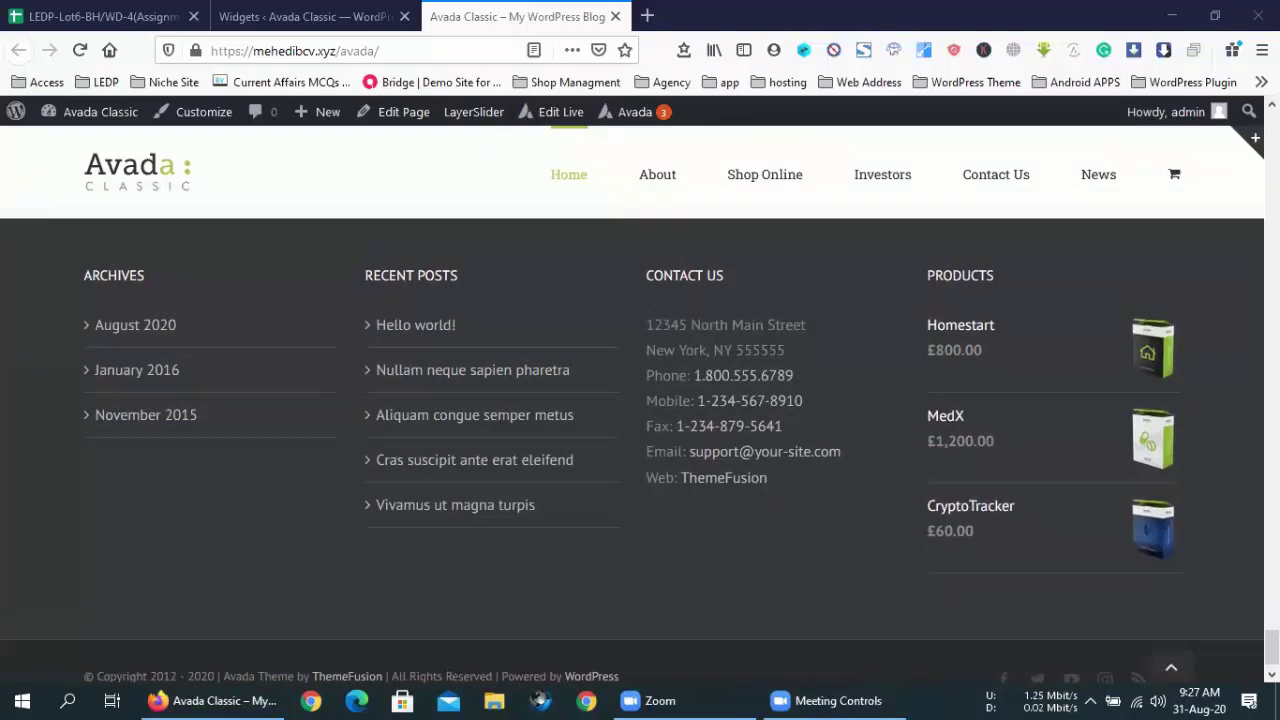
{"action": "scroll", "coordinate": [640, 463], "scroll_direction": "down", "scroll_amount": 1}
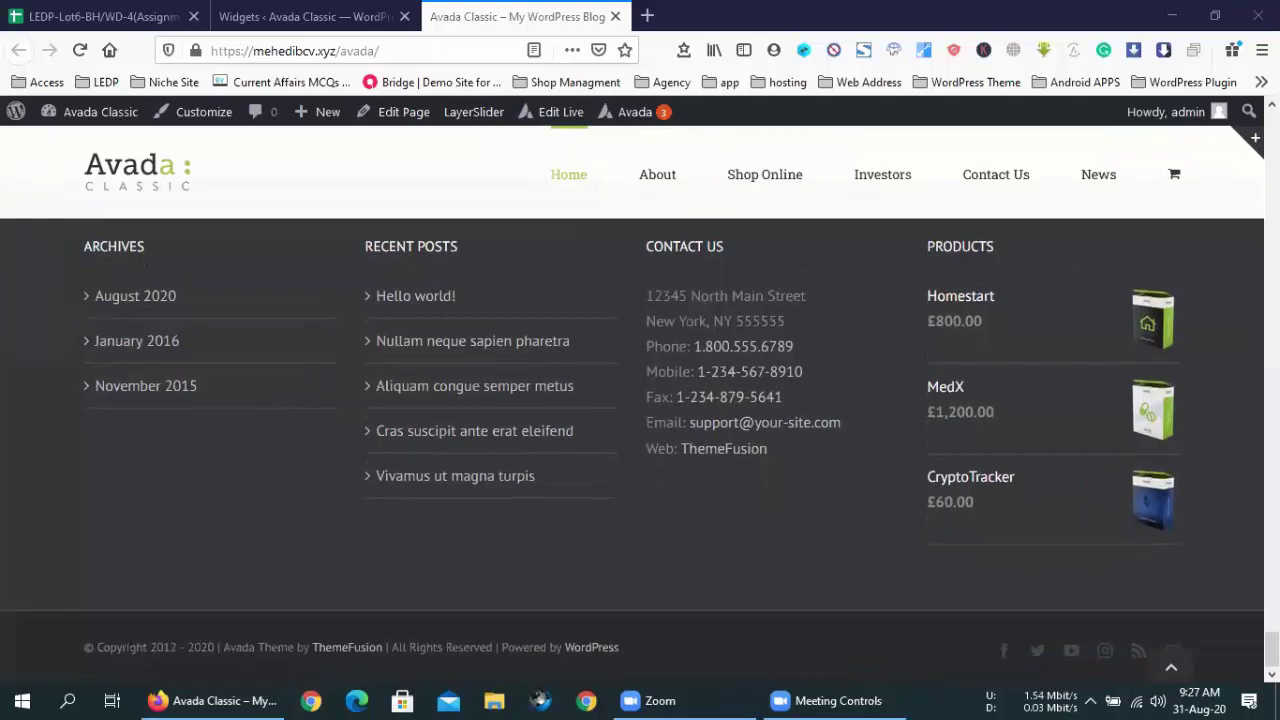
{"action": "scroll", "coordinate": [640, 450], "scroll_direction": "up", "scroll_amount": 1}
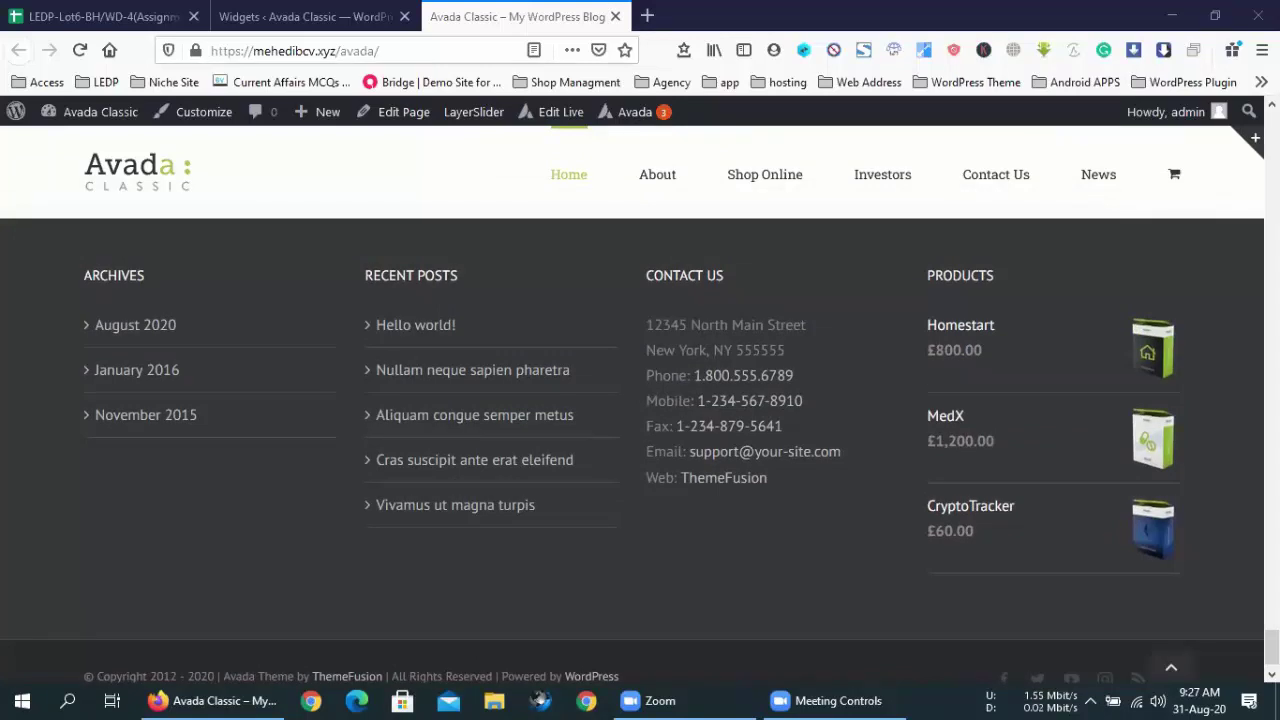
{"action": "scroll", "coordinate": [640, 450], "scroll_direction": "down", "scroll_amount": 1}
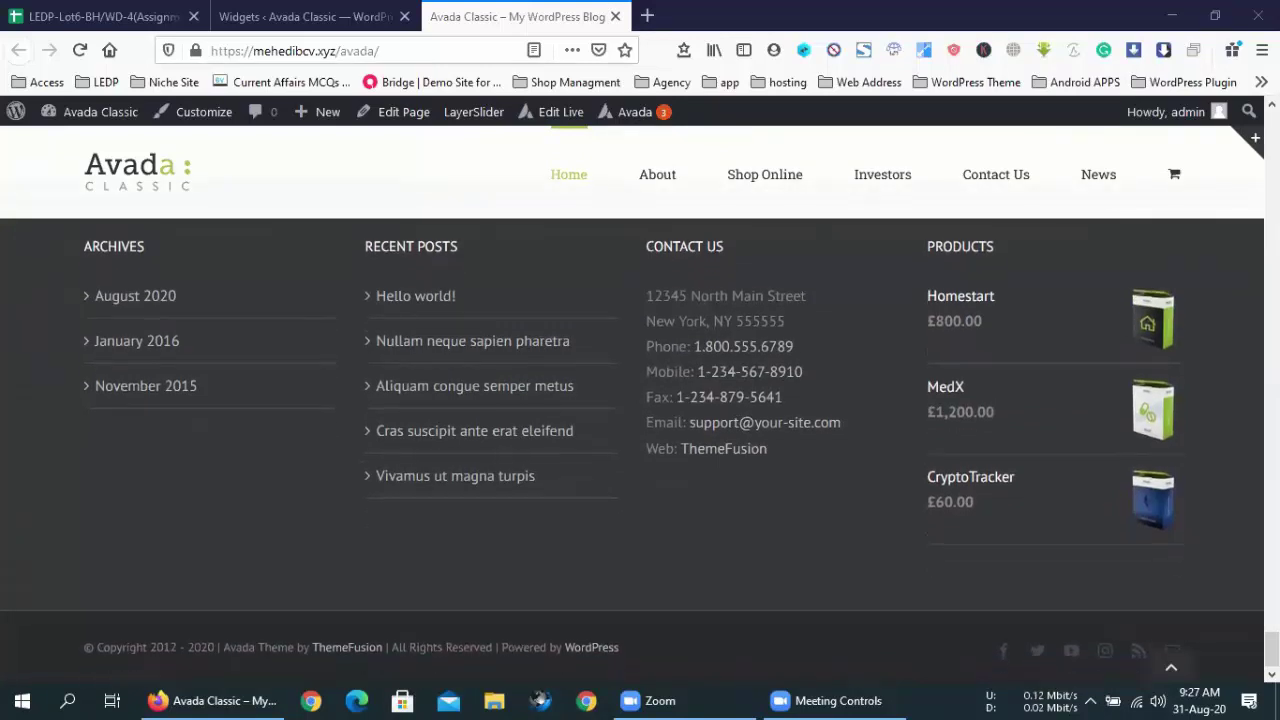
{"action": "scroll", "coordinate": [640, 450], "scroll_direction": "up", "scroll_amount": 1}
- Select the footer copyright line on the live site to inspect it
{"action": "left_click", "coordinate": [647, 649]}
{"action": "scroll", "coordinate": [647, 649], "scroll_direction": "up", "scroll_amount": 1}
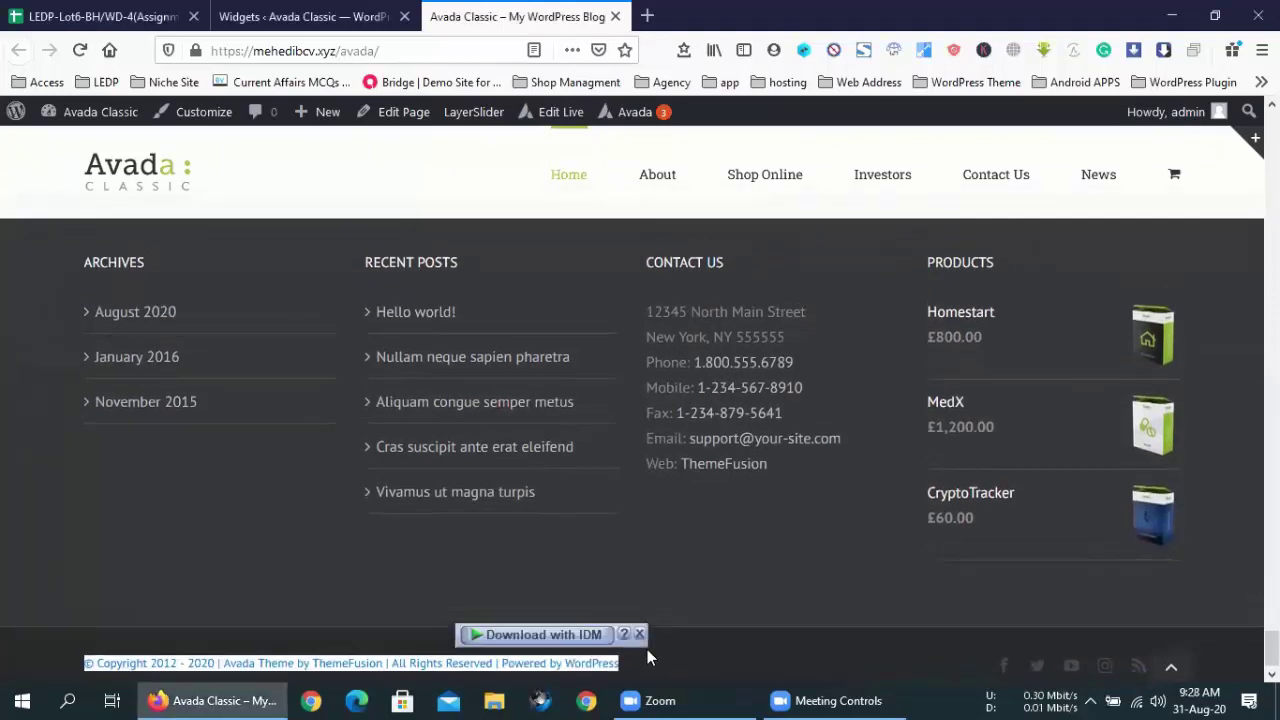
{"action": "double_click", "coordinate": [647, 649]}
{"action": "scroll", "coordinate": [647, 649], "scroll_direction": "down", "scroll_amount": 1}
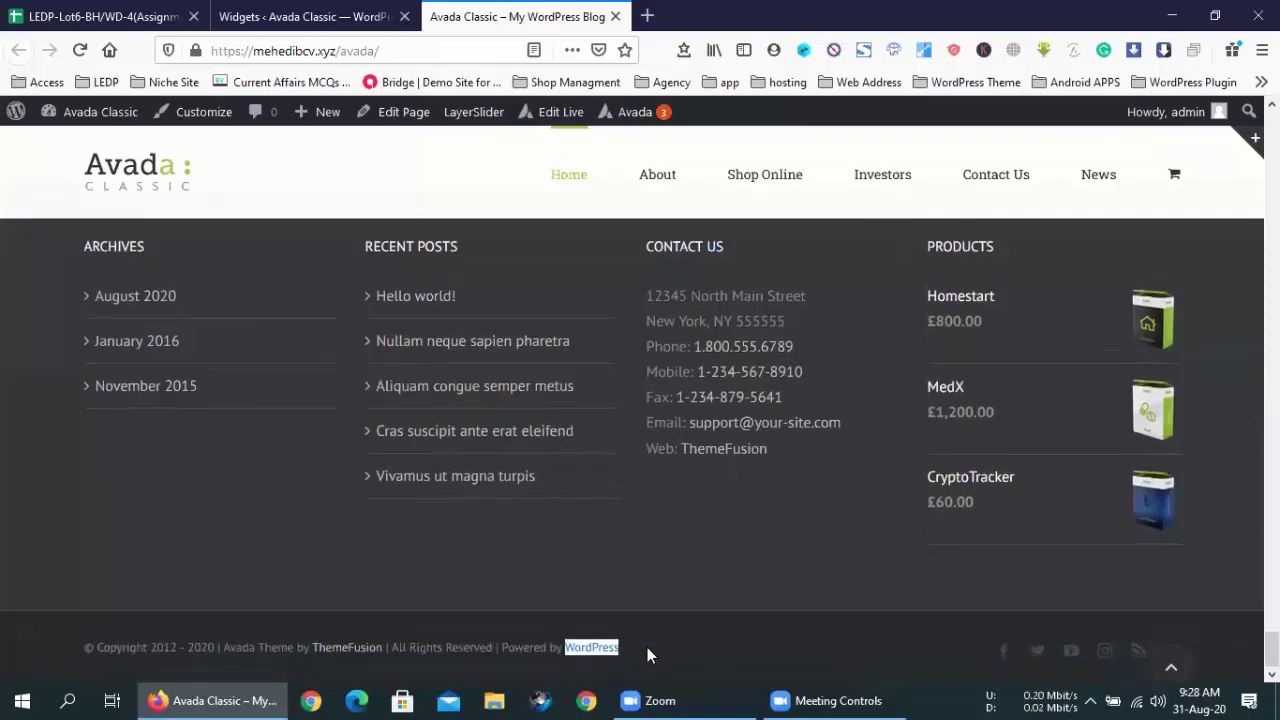
{"action": "triple_click", "coordinate": [647, 647]}
{"action": "left_click", "coordinate": [640, 633]}
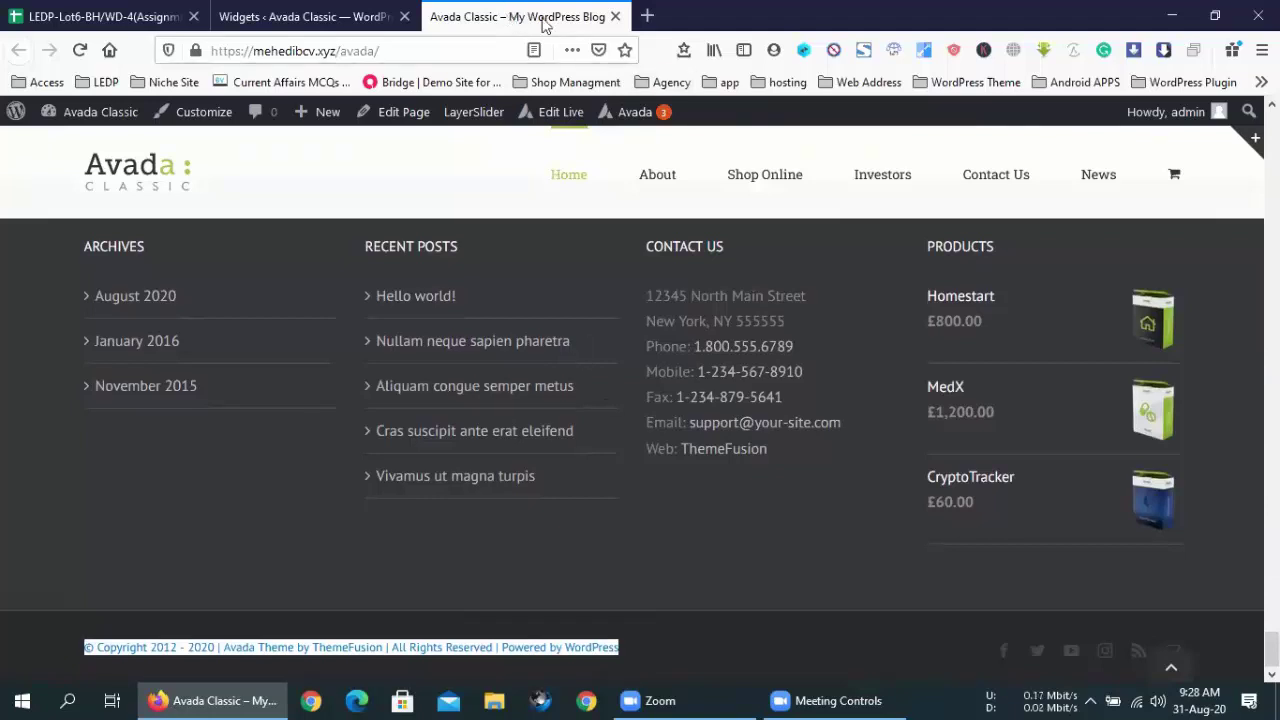
{"action": "left_click", "coordinate": [677, 508]}
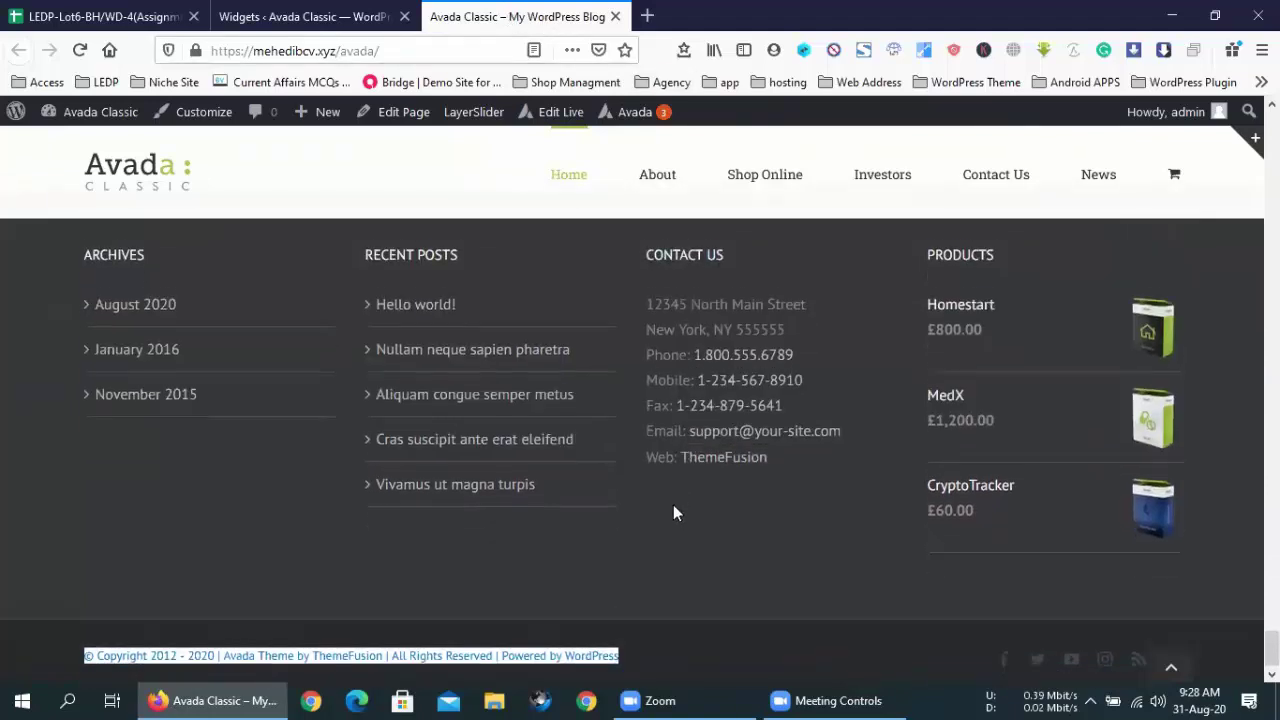
{"action": "left_click", "coordinate": [370, 14]}
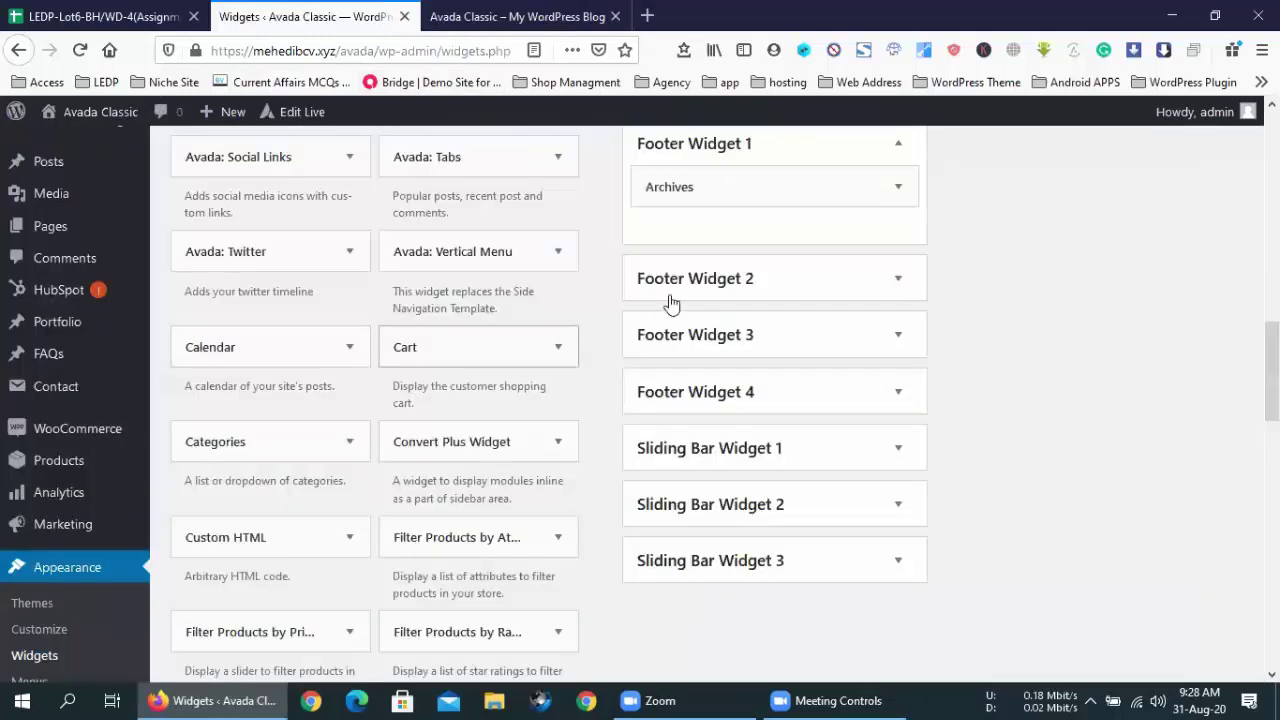
{"action": "left_click", "coordinate": [517, 16]}
{"action": "triple_click", "coordinate": [647, 647]}
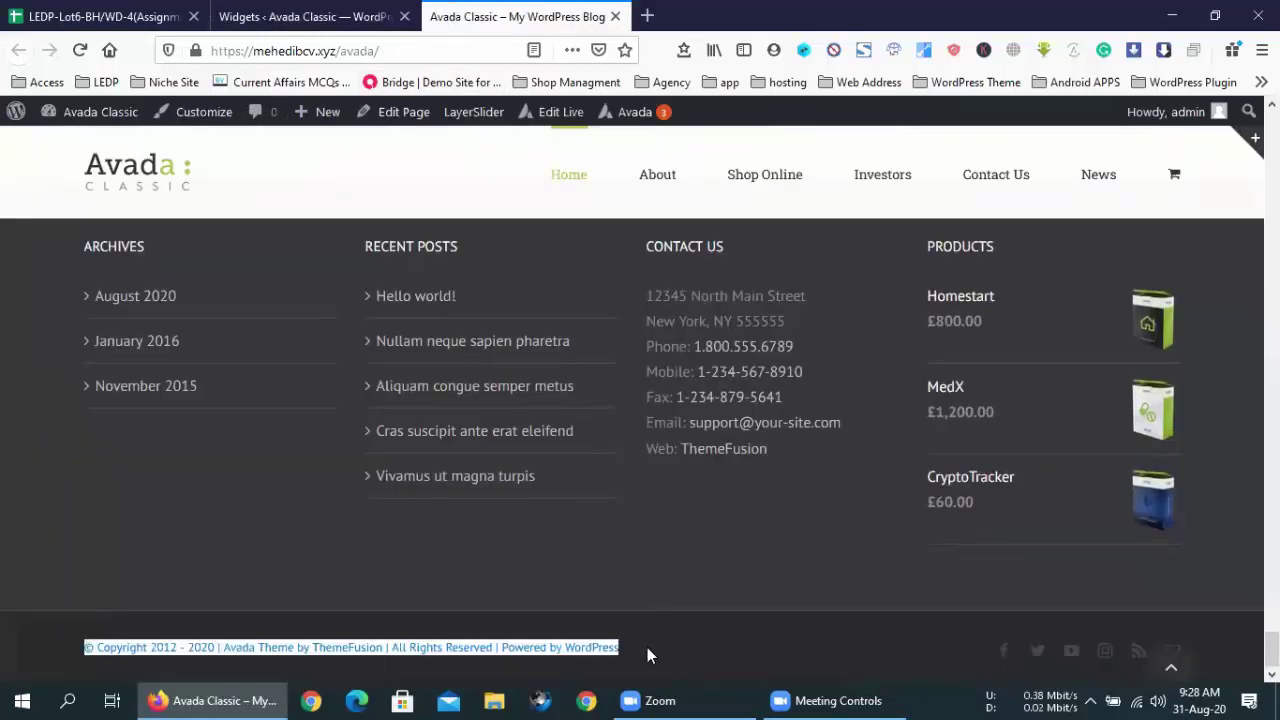
- Open Avada > Options from the admin sidebar
{"action": "left_click", "coordinate": [323, 14]}
{"action": "scroll", "coordinate": [91, 334], "scroll_direction": "up", "scroll_amount": 8}
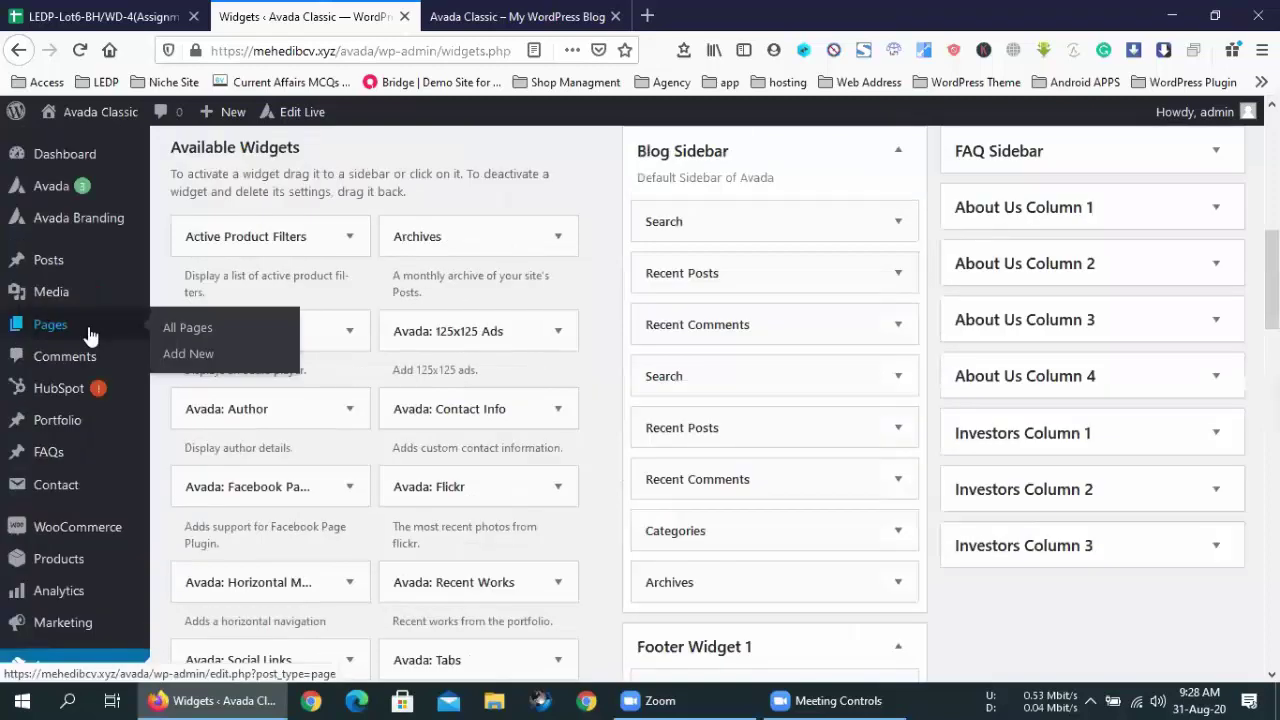
{"action": "mouse_move", "coordinate": [50, 192]}
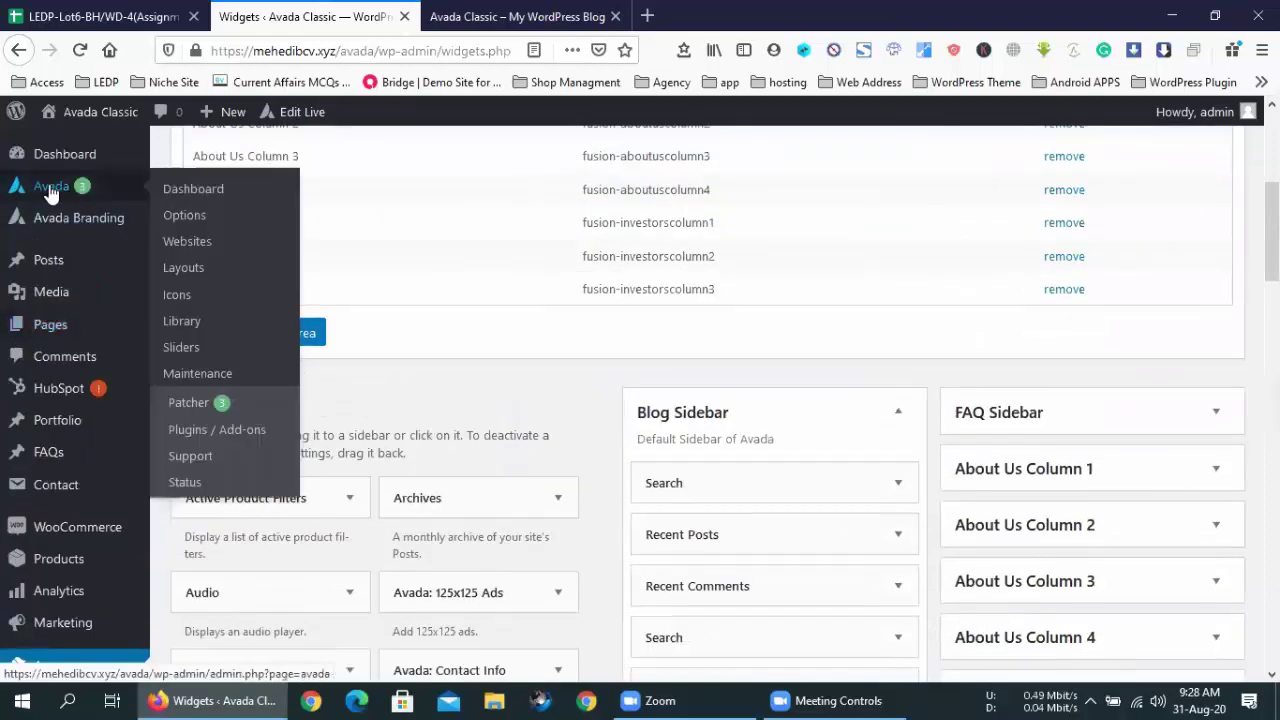
{"action": "left_click", "coordinate": [190, 222]}
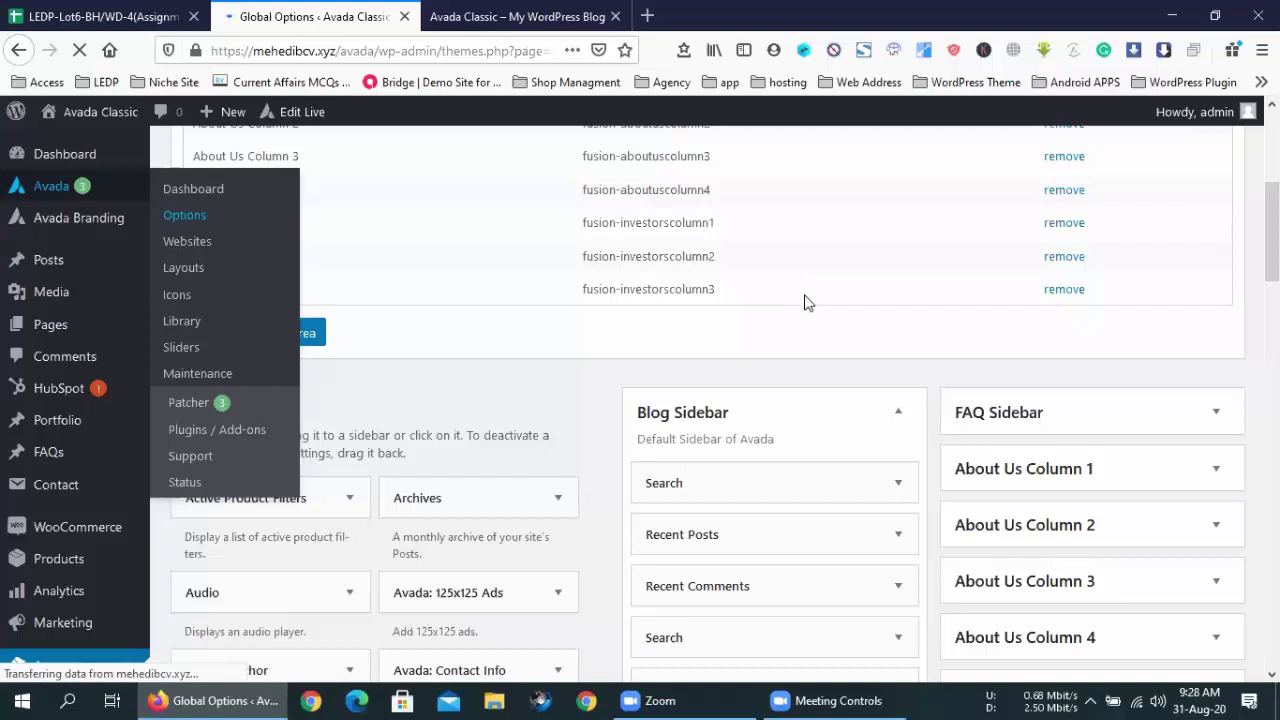
- Open the Footer Content section of Avada Global Options
{"action": "scroll", "coordinate": [454, 454], "scroll_direction": "down", "scroll_amount": 3}
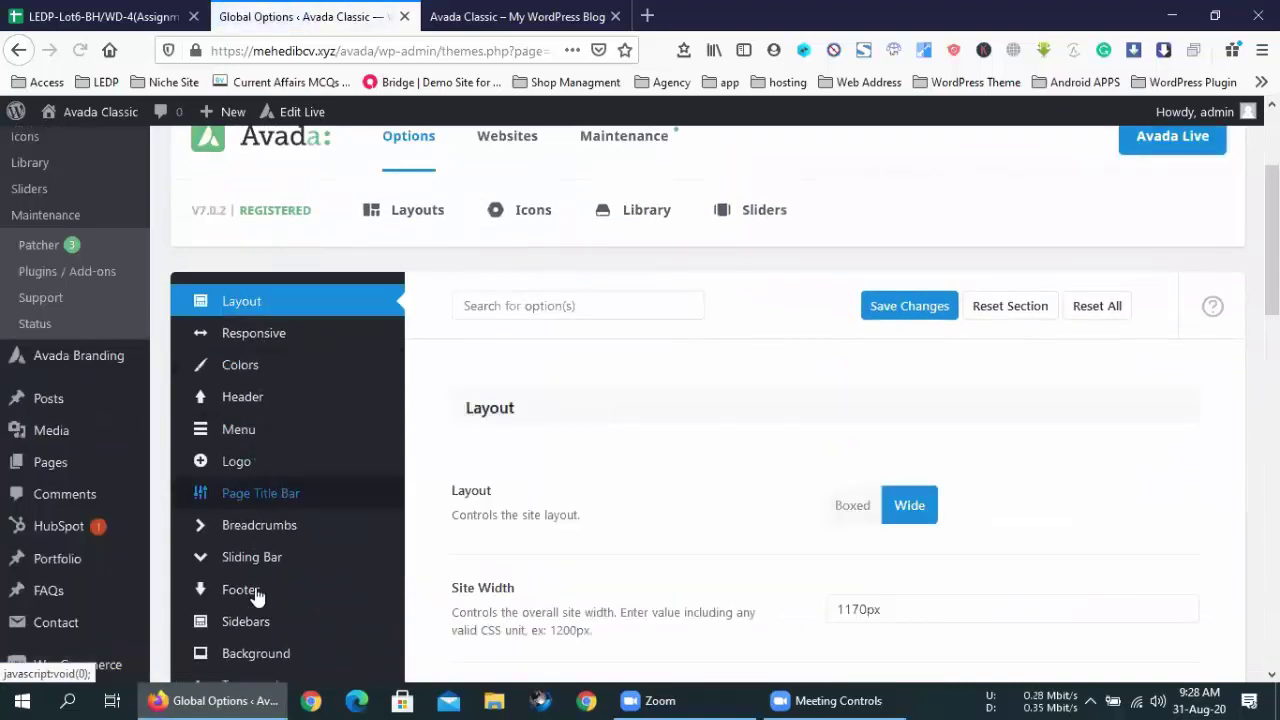
{"action": "mouse_move", "coordinate": [248, 597]}
{"action": "scroll", "coordinate": [248, 597], "scroll_direction": "down", "scroll_amount": 2}
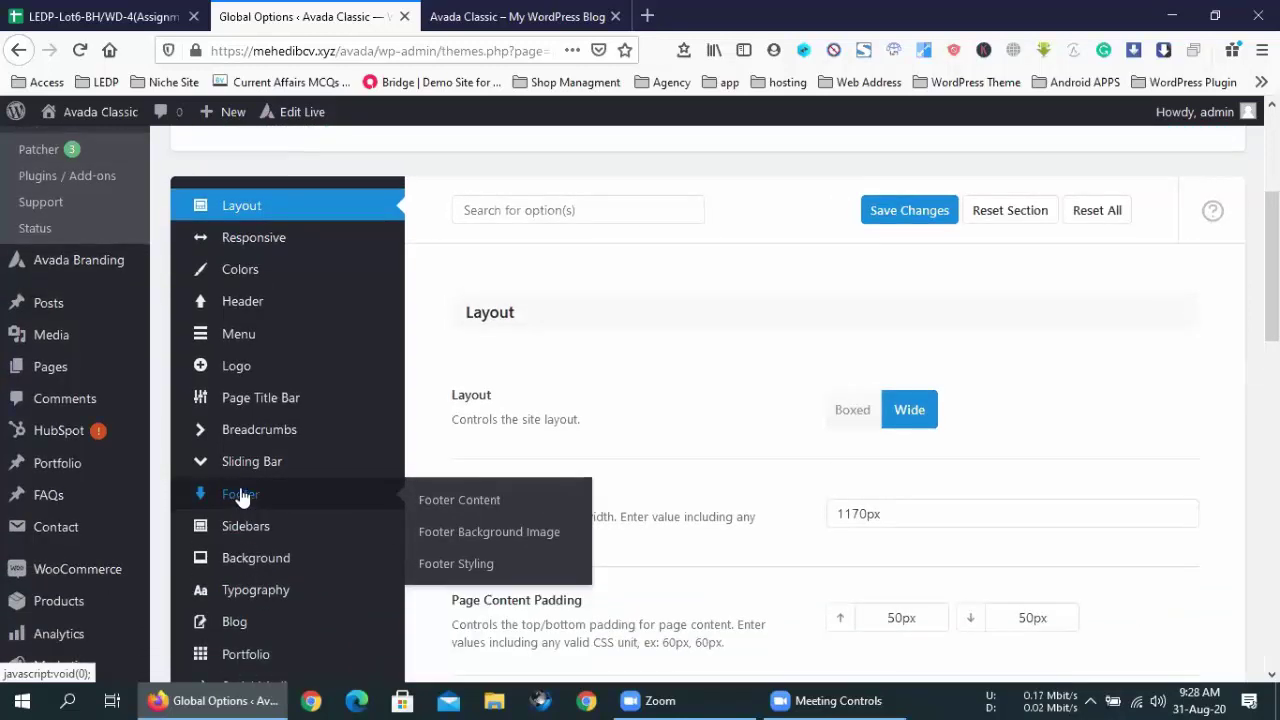
{"action": "left_click", "coordinate": [240, 495]}
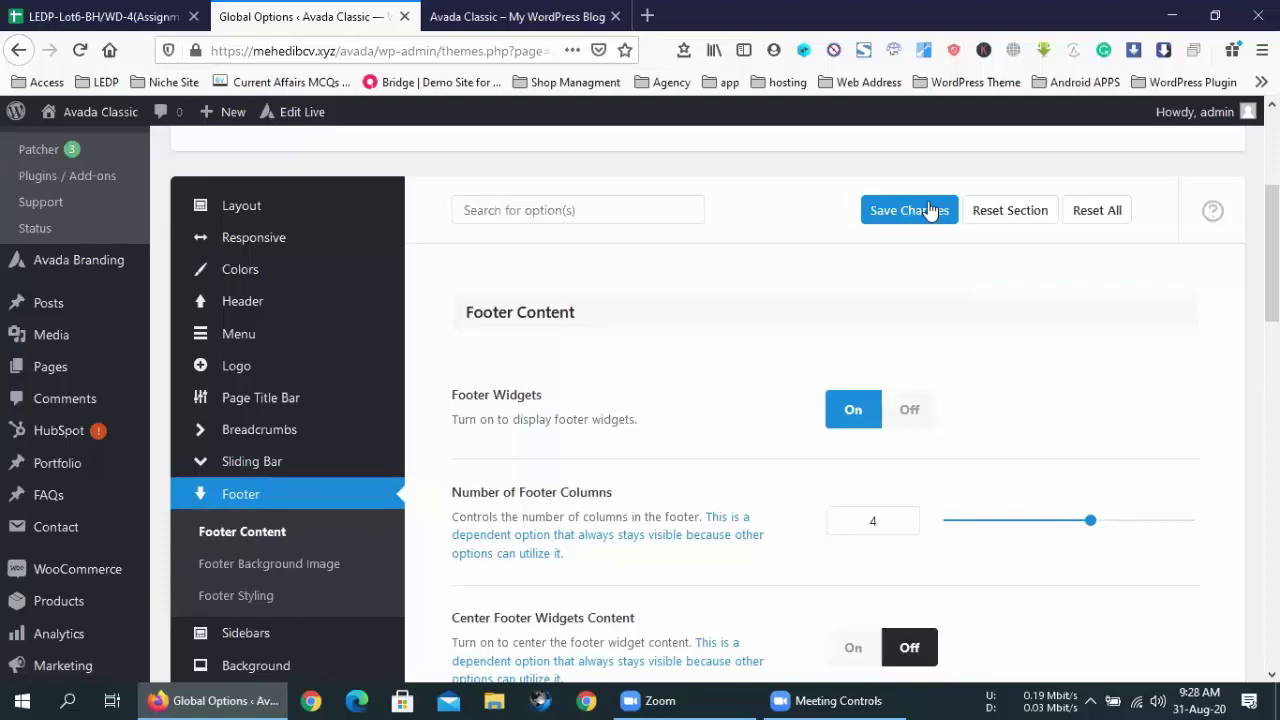
- Scroll down to the Copyright Bar setting and highlight its name
{"action": "scroll", "coordinate": [591, 363], "scroll_direction": "down", "scroll_amount": 4}
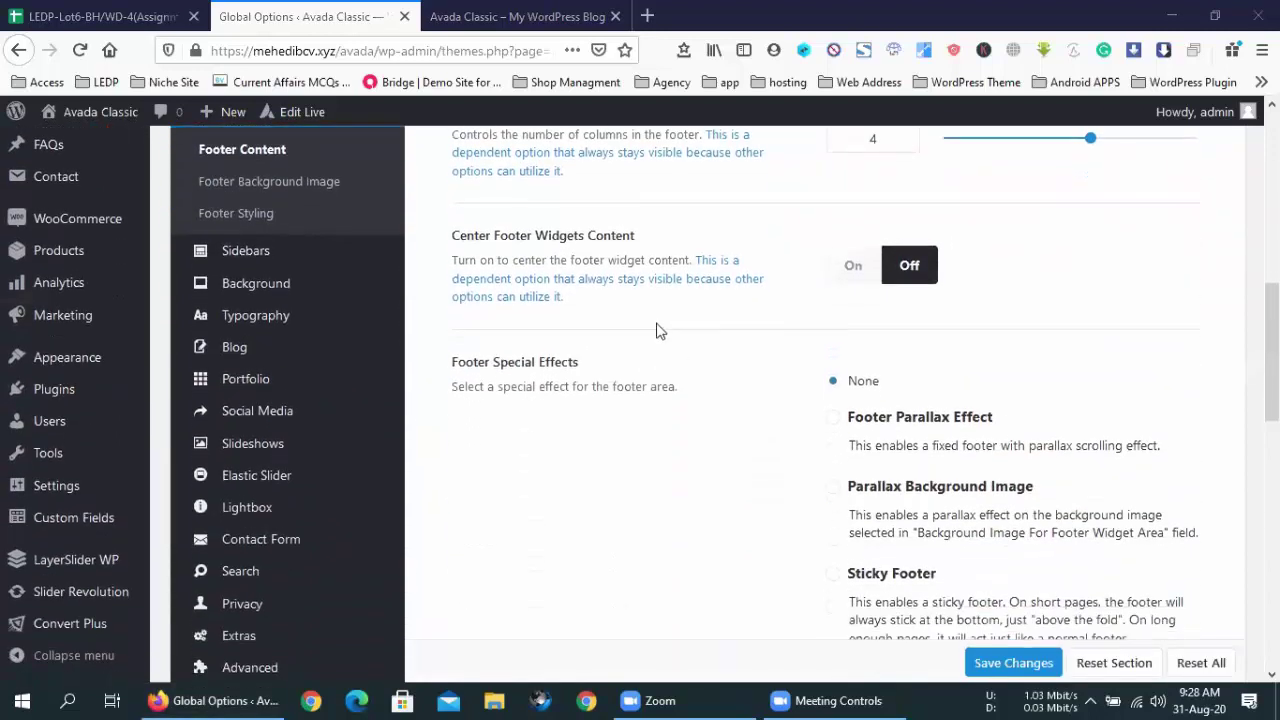
{"action": "scroll", "coordinate": [656, 331], "scroll_direction": "down", "scroll_amount": 6}
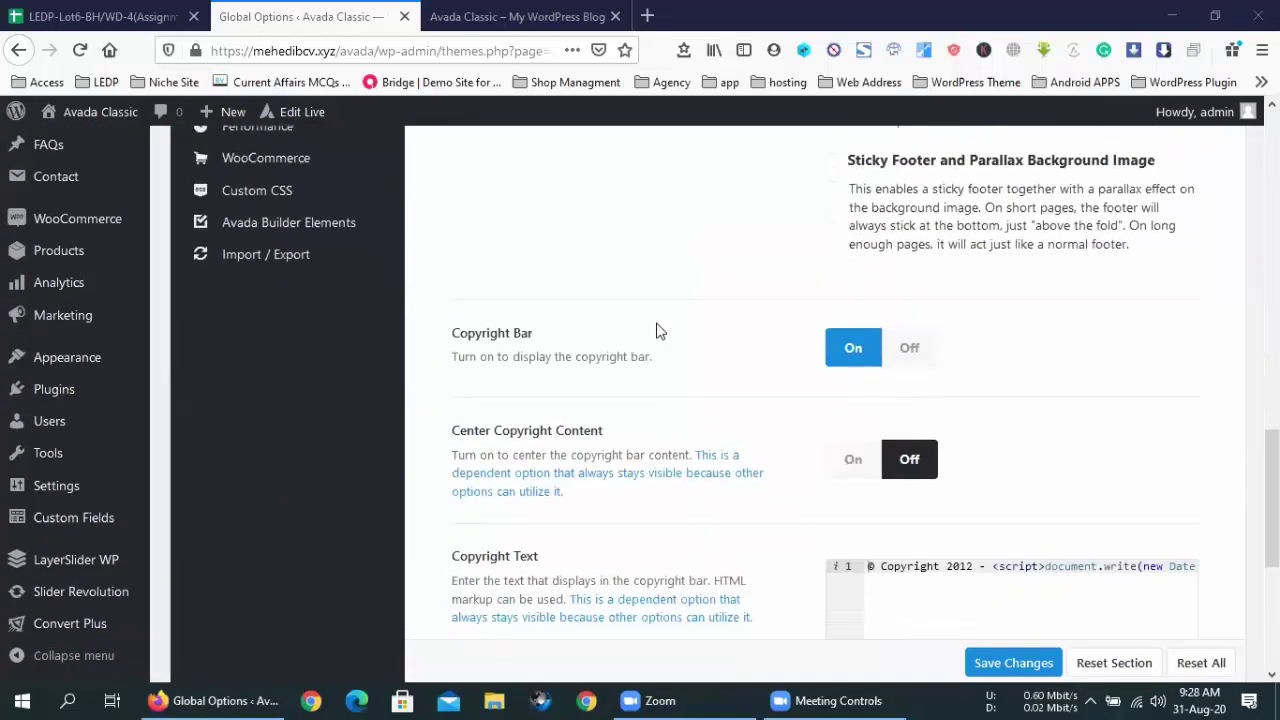
{"action": "scroll", "coordinate": [656, 331], "scroll_direction": "up", "scroll_amount": 7}
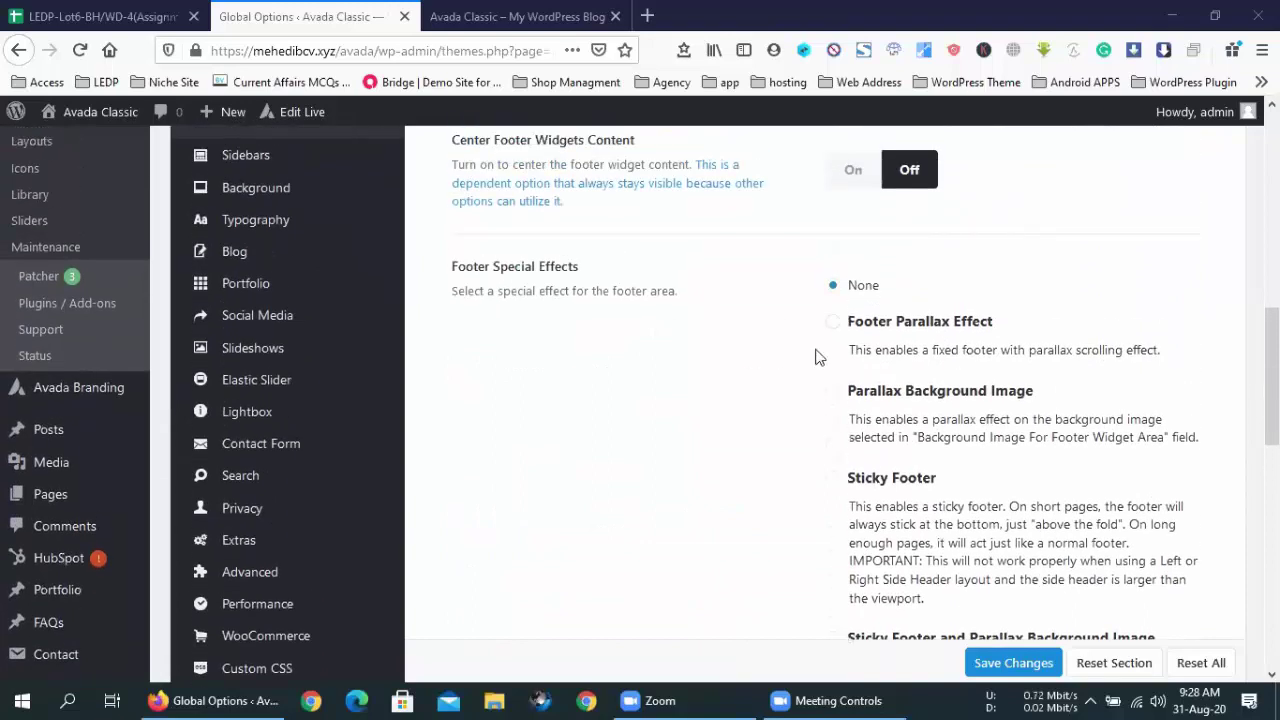
{"action": "scroll", "coordinate": [740, 333], "scroll_direction": "up", "scroll_amount": 2}
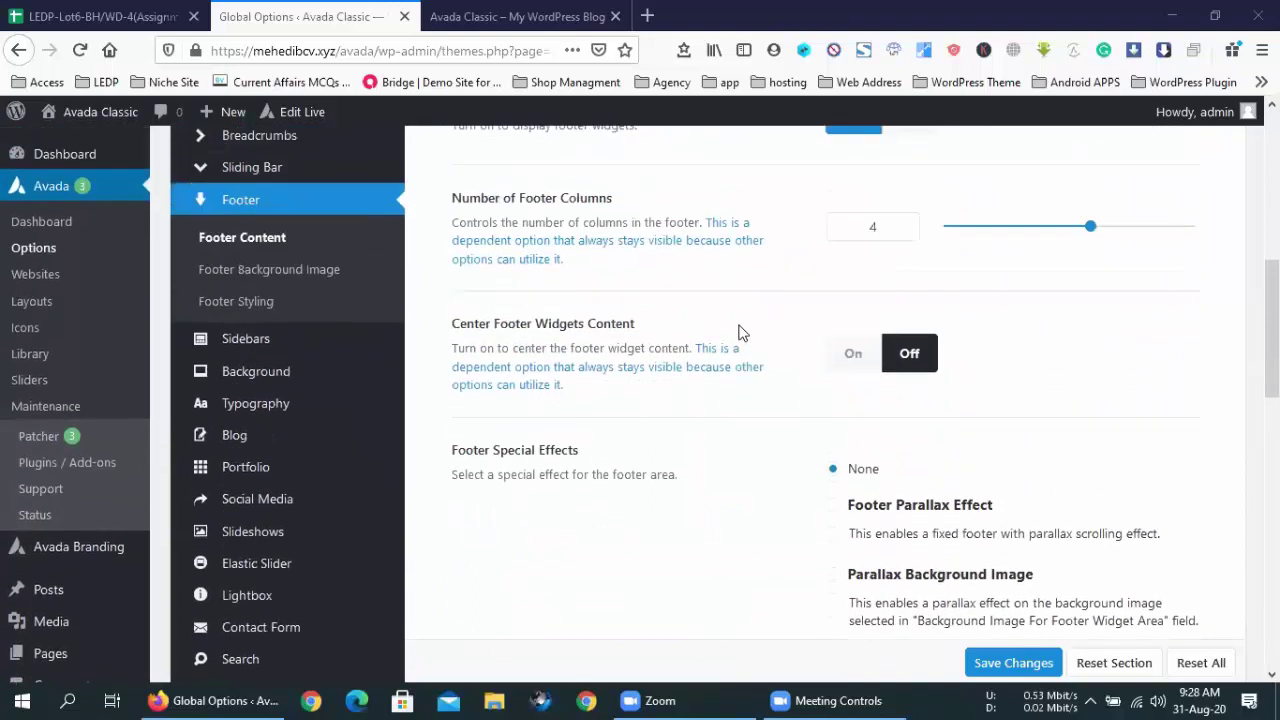
{"action": "scroll", "coordinate": [831, 506], "scroll_direction": "down", "scroll_amount": 2}
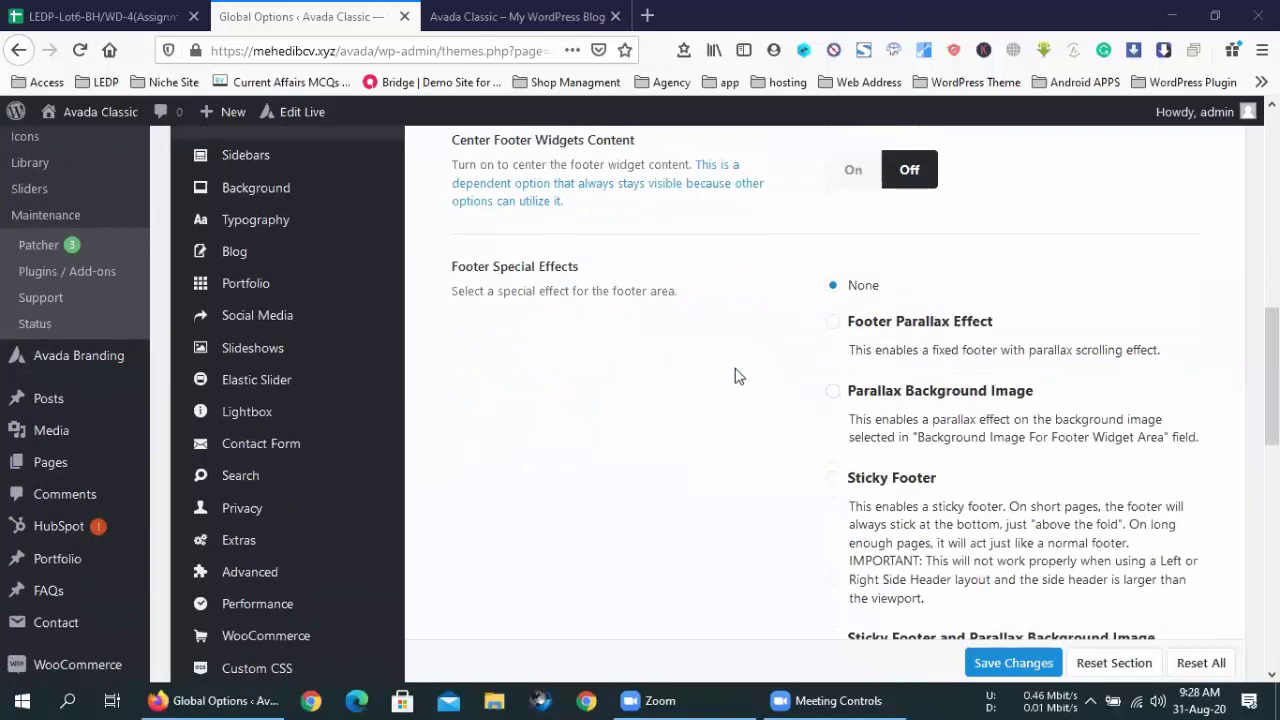
{"action": "scroll", "coordinate": [877, 426], "scroll_direction": "down", "scroll_amount": 3}
{"action": "scroll", "coordinate": [763, 380], "scroll_direction": "down", "scroll_amount": 3}
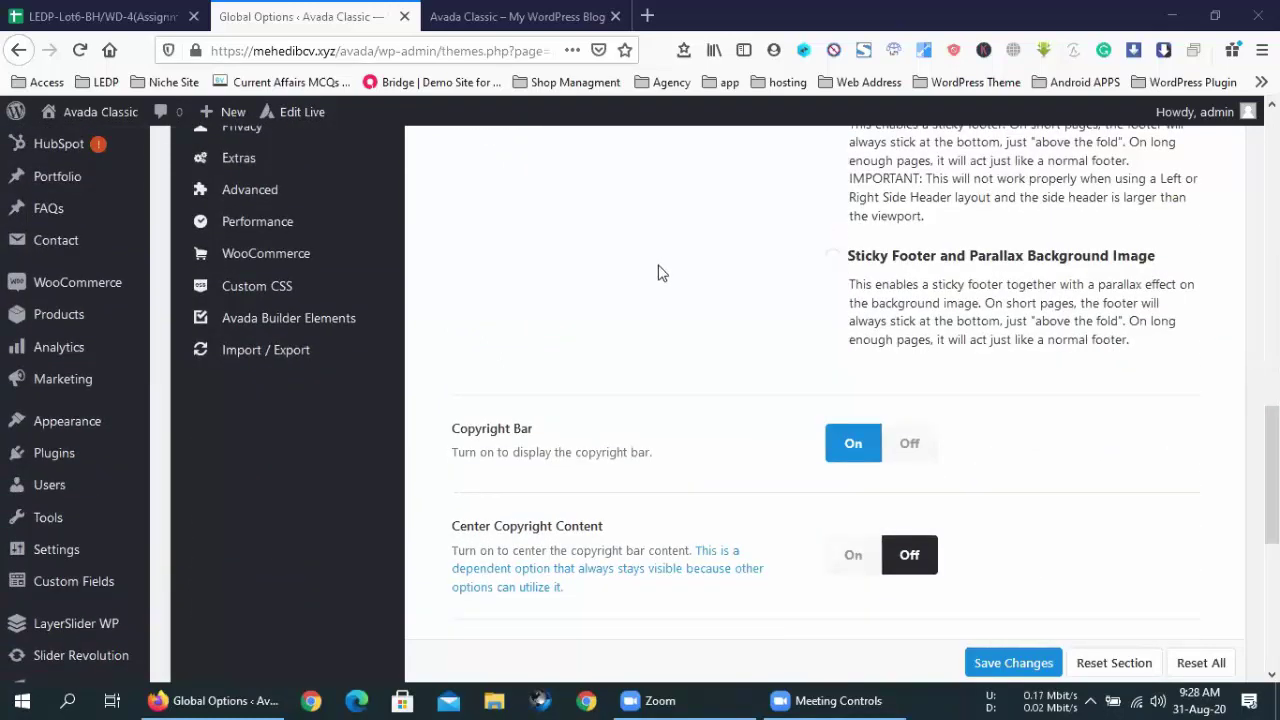
{"action": "scroll", "coordinate": [657, 268], "scroll_direction": "down", "scroll_amount": 3}
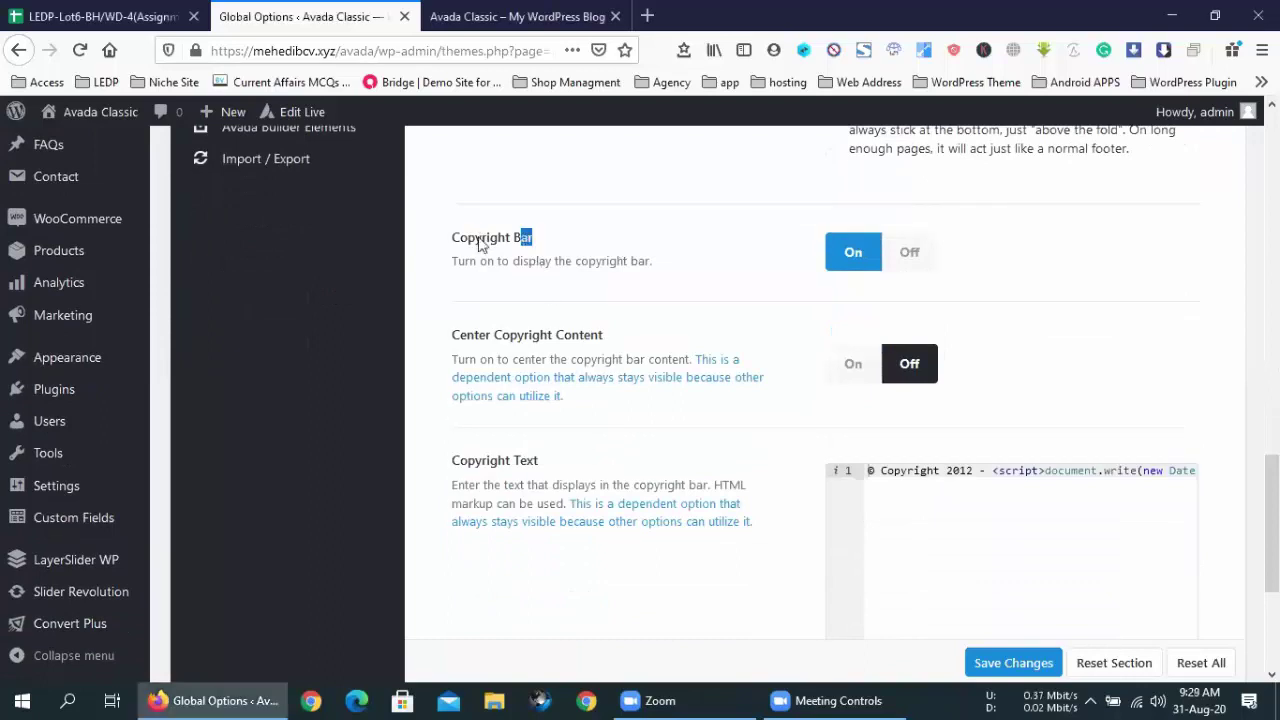
{"action": "left_click_drag", "start_coordinate": [543, 245], "coordinate": [450, 243]}
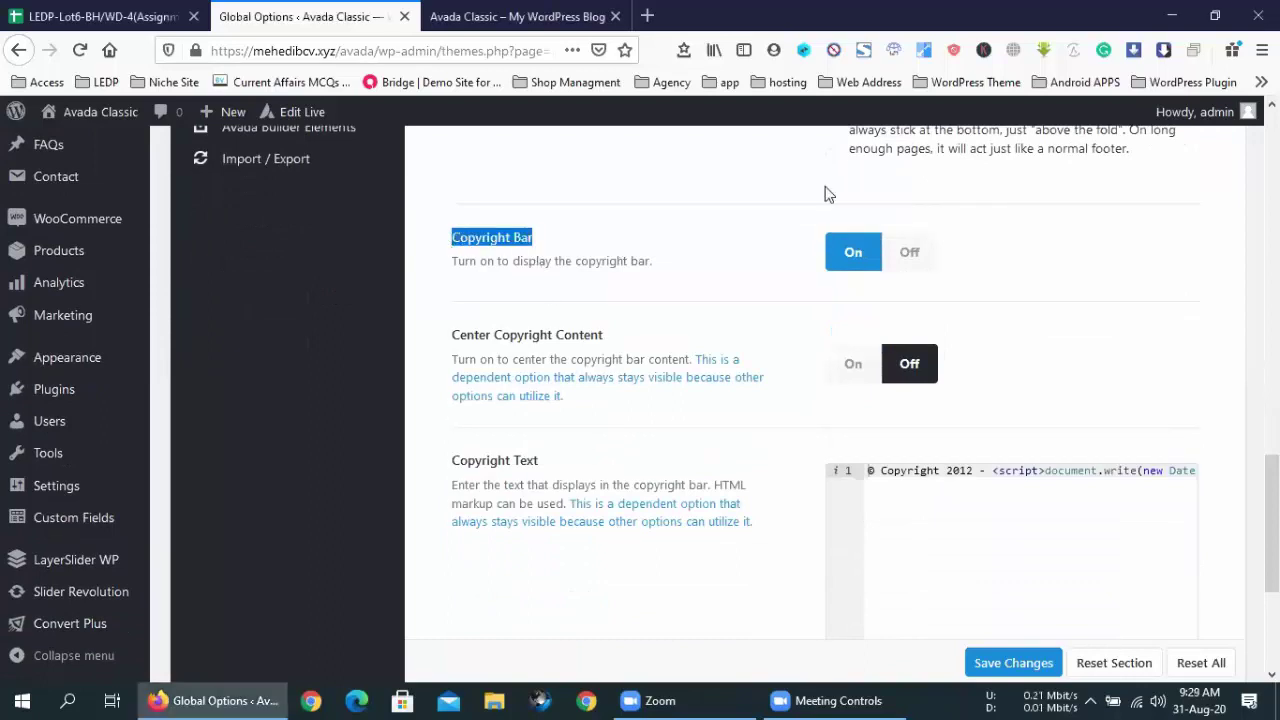
- Place the caret after 'Copyright' in the Copyright Text code editor
{"action": "left_click", "coordinate": [530, 477]}
{"action": "left_click", "coordinate": [996, 484]}
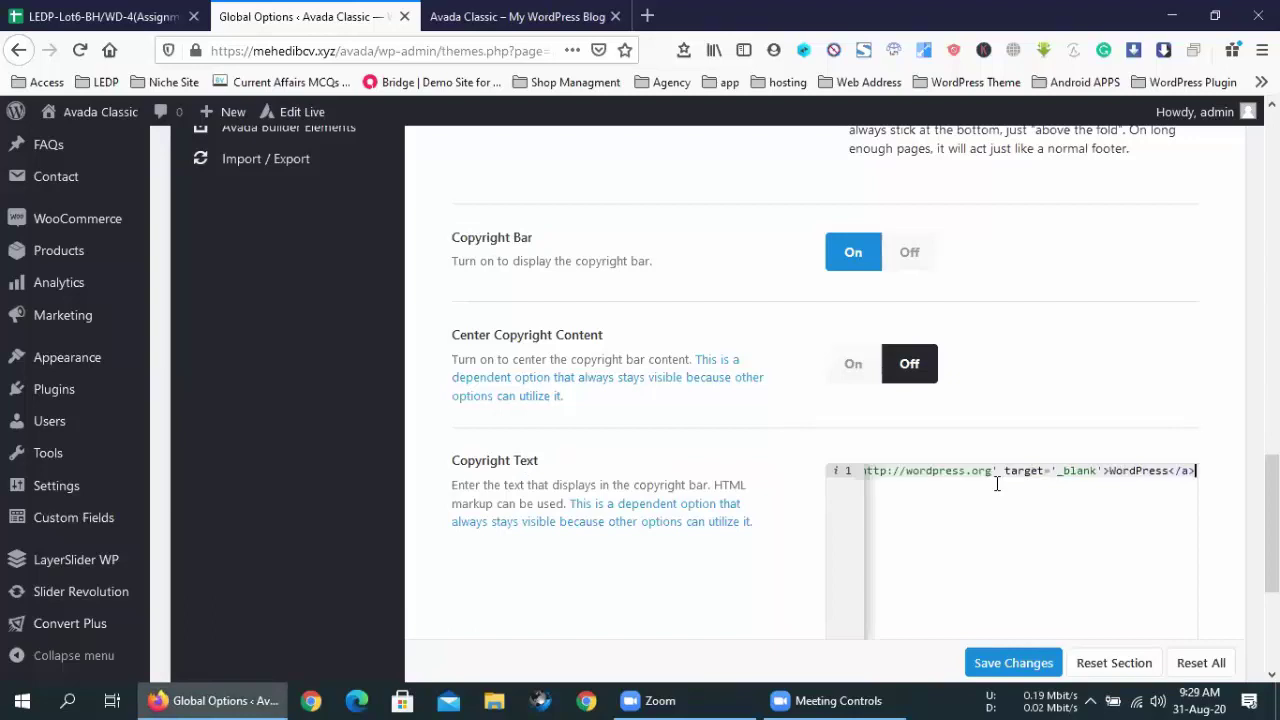
{"action": "left_click_drag", "start_coordinate": [876, 472], "coordinate": [720, 468]}
{"action": "left_click", "coordinate": [884, 472]}
{"action": "left_click_drag", "start_coordinate": [868, 470], "coordinate": [1205, 472]}
{"action": "key", "text": "Home"}
{"action": "left_click", "coordinate": [942, 470]}
- Check the live site's footer reads '© Copyright 2012 - 2020 | Avada Theme by ThemeFusion'
{"action": "scroll", "coordinate": [866, 534], "scroll_direction": "down", "scroll_amount": 3}
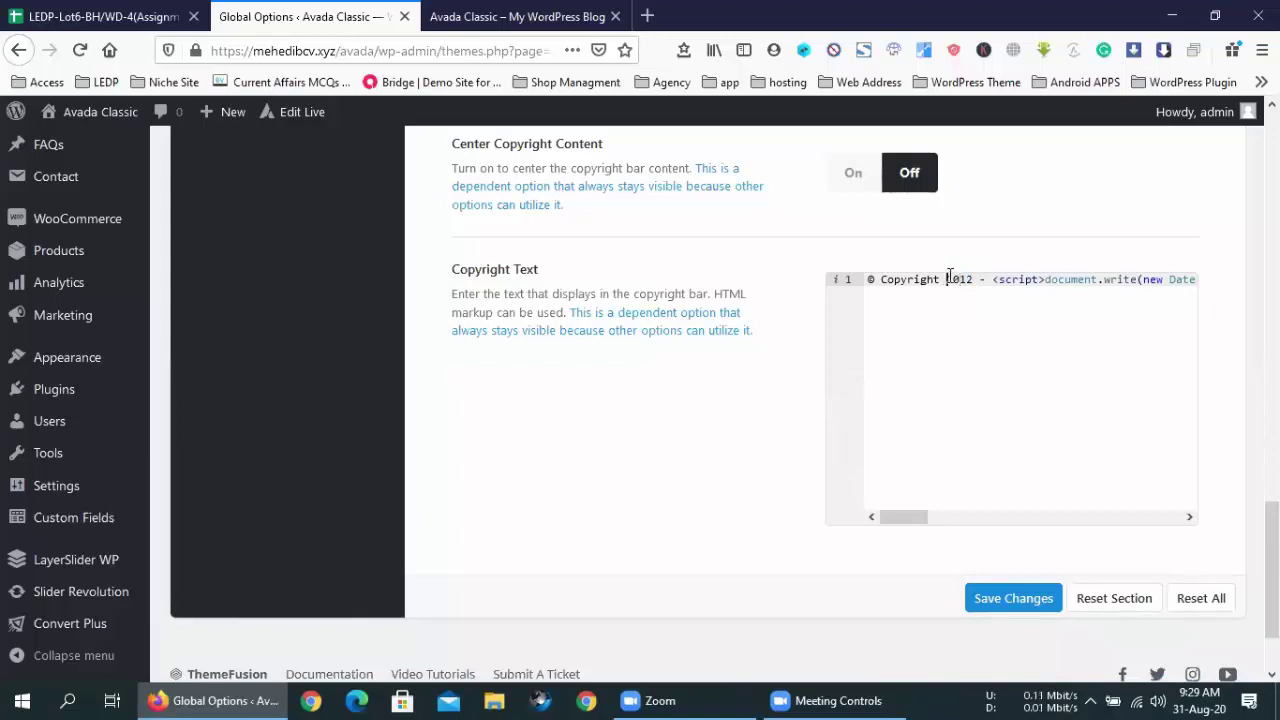
{"action": "left_click", "coordinate": [485, 8]}
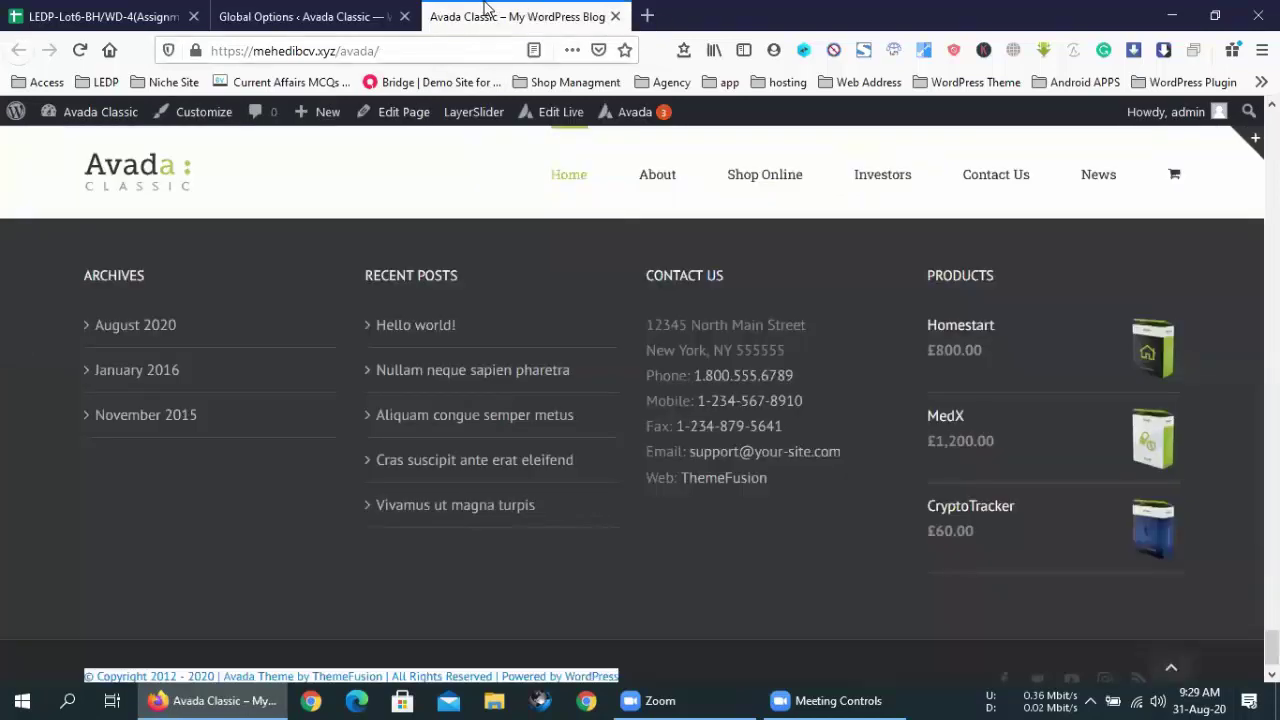
{"action": "left_click", "coordinate": [637, 652]}
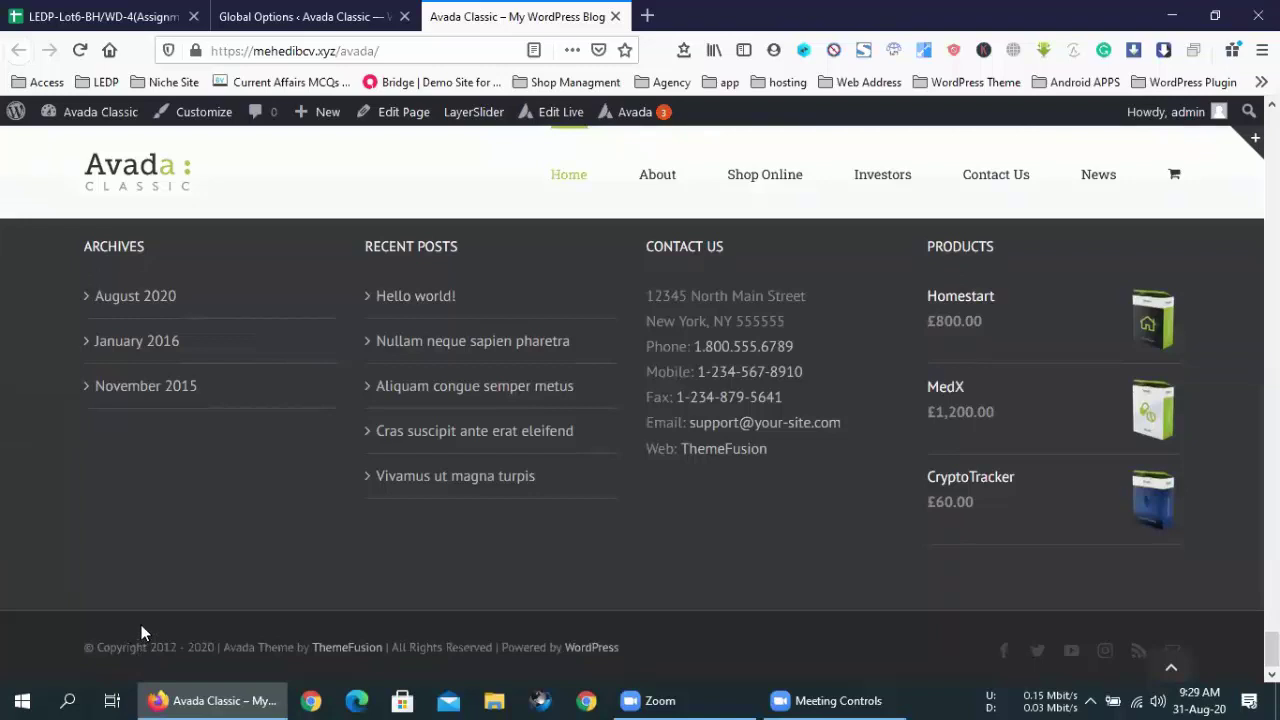
{"action": "scroll", "coordinate": [142, 633], "scroll_direction": "up", "scroll_amount": 1}
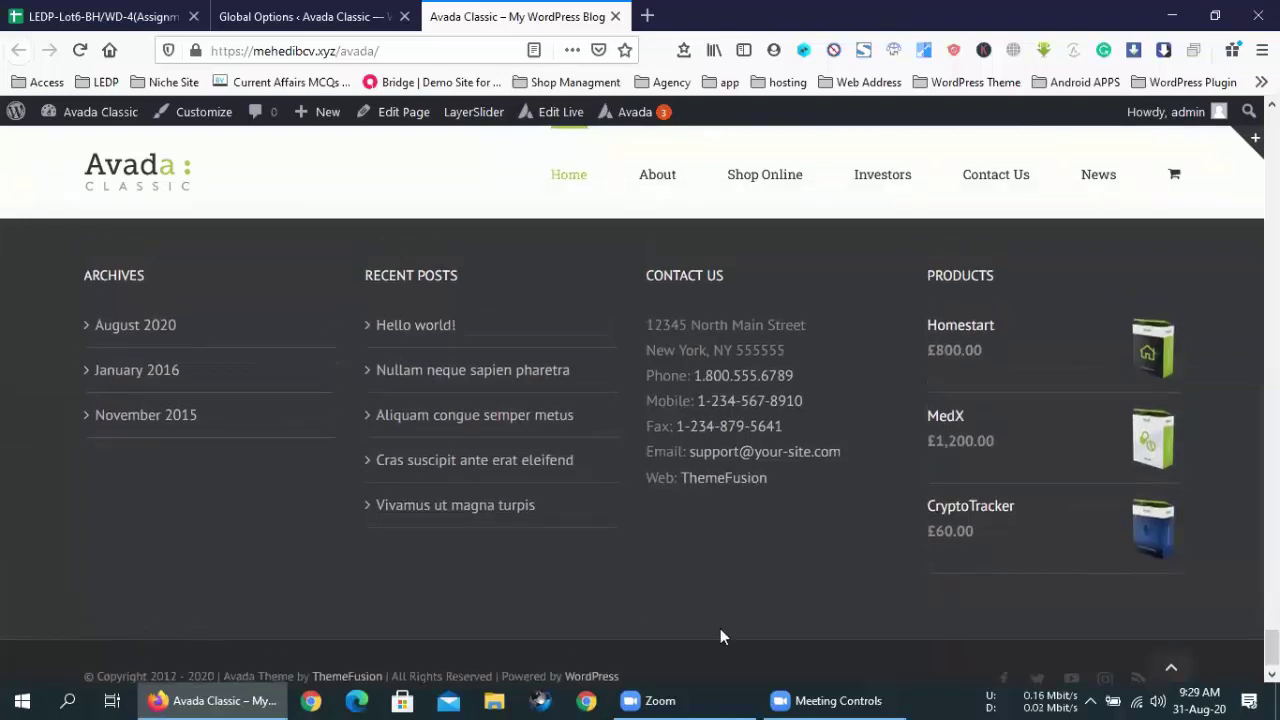
{"action": "scroll", "coordinate": [720, 636], "scroll_direction": "down", "scroll_amount": 1}
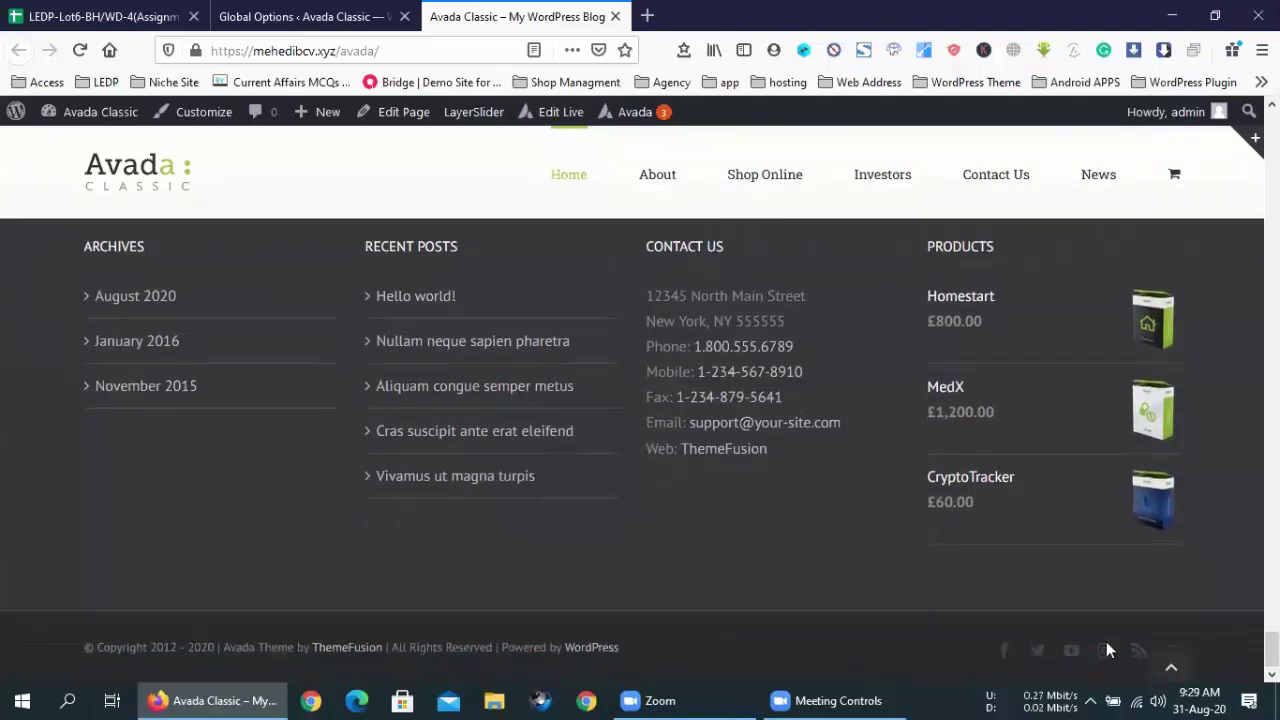
- Replace the year 2012 in Copyright Text with %%y%% and save the options
{"action": "left_click", "coordinate": [308, 16]}
{"action": "left_click", "coordinate": [964, 281]}
{"action": "type", "text": "20"}
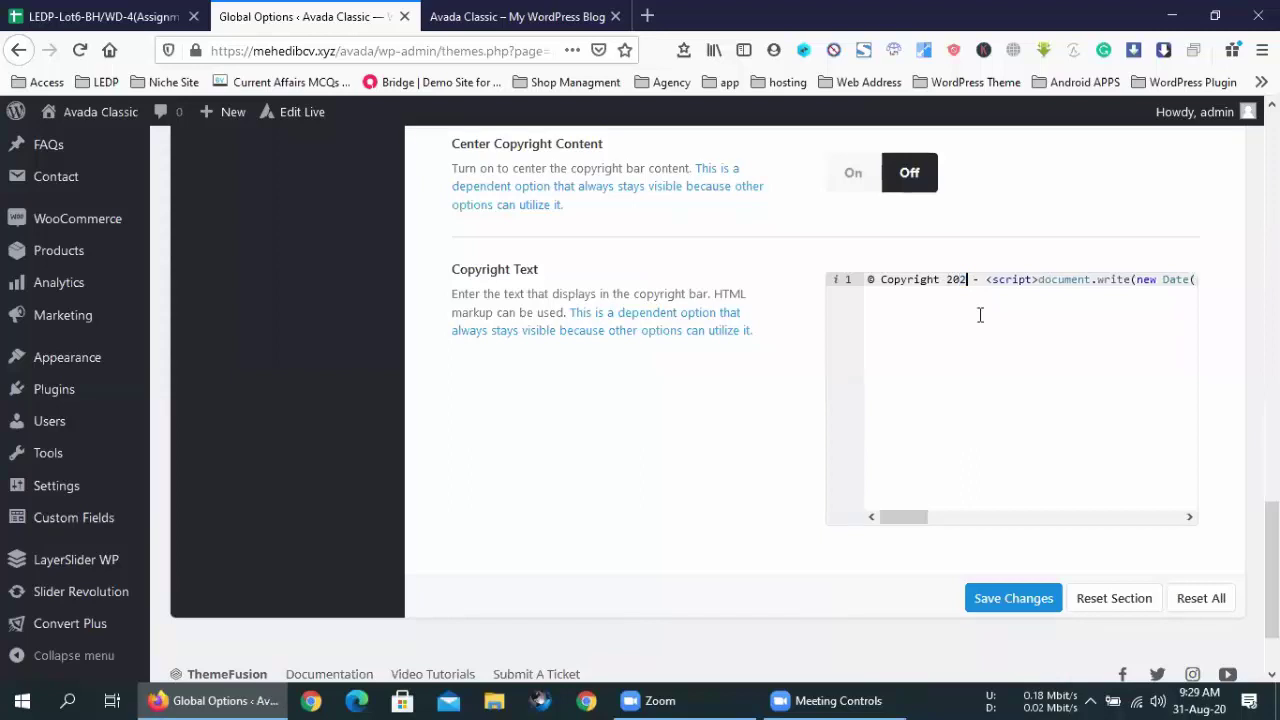
{"action": "left_click", "coordinate": [948, 282]}
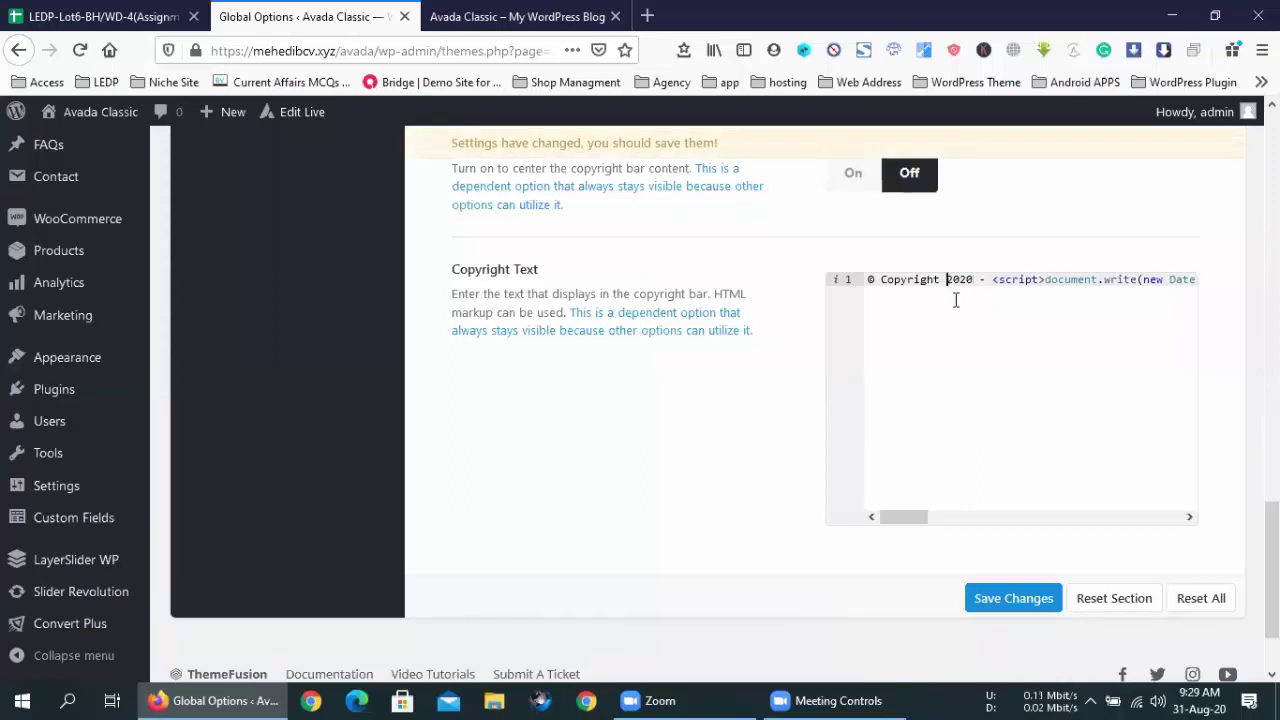
{"action": "left_click", "coordinate": [972, 280]}
{"action": "left_click_drag", "start_coordinate": [970, 280], "coordinate": [946, 279]}
{"action": "type", "text": "%%%%"}
{"action": "type", "text": "y"}
{"action": "left_click", "coordinate": [1005, 594]}
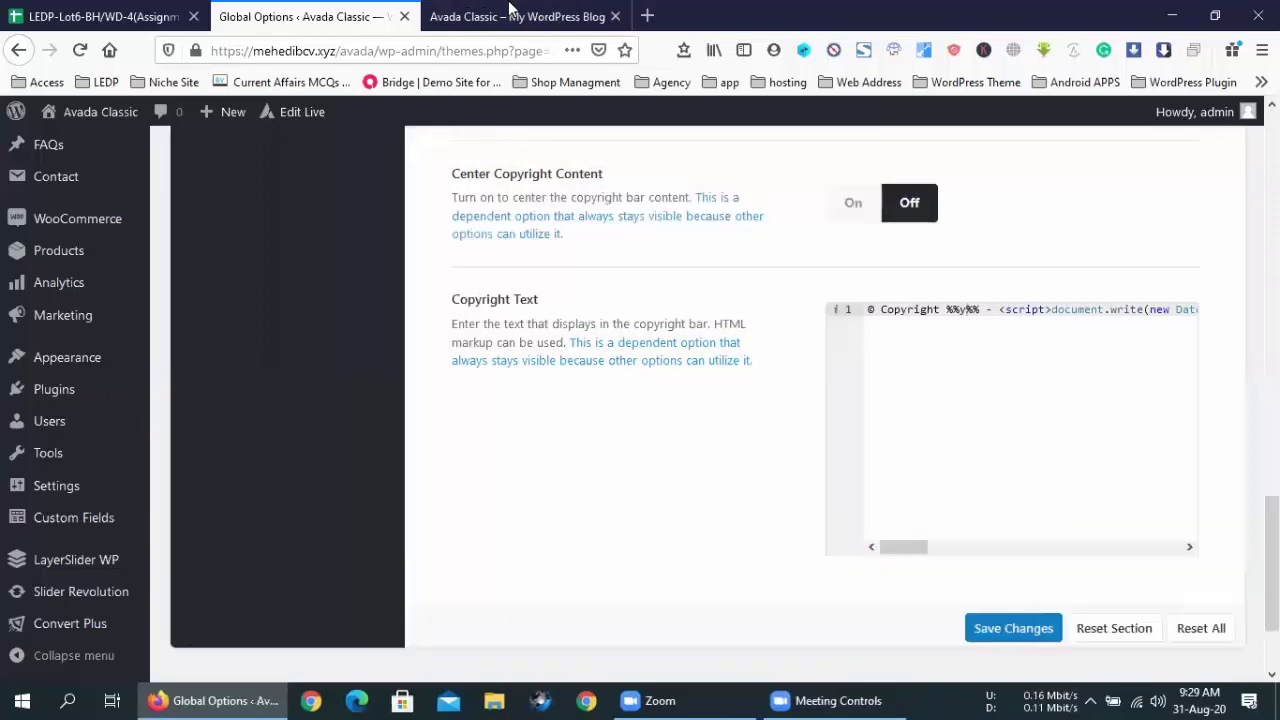
{"action": "left_click", "coordinate": [545, 12]}
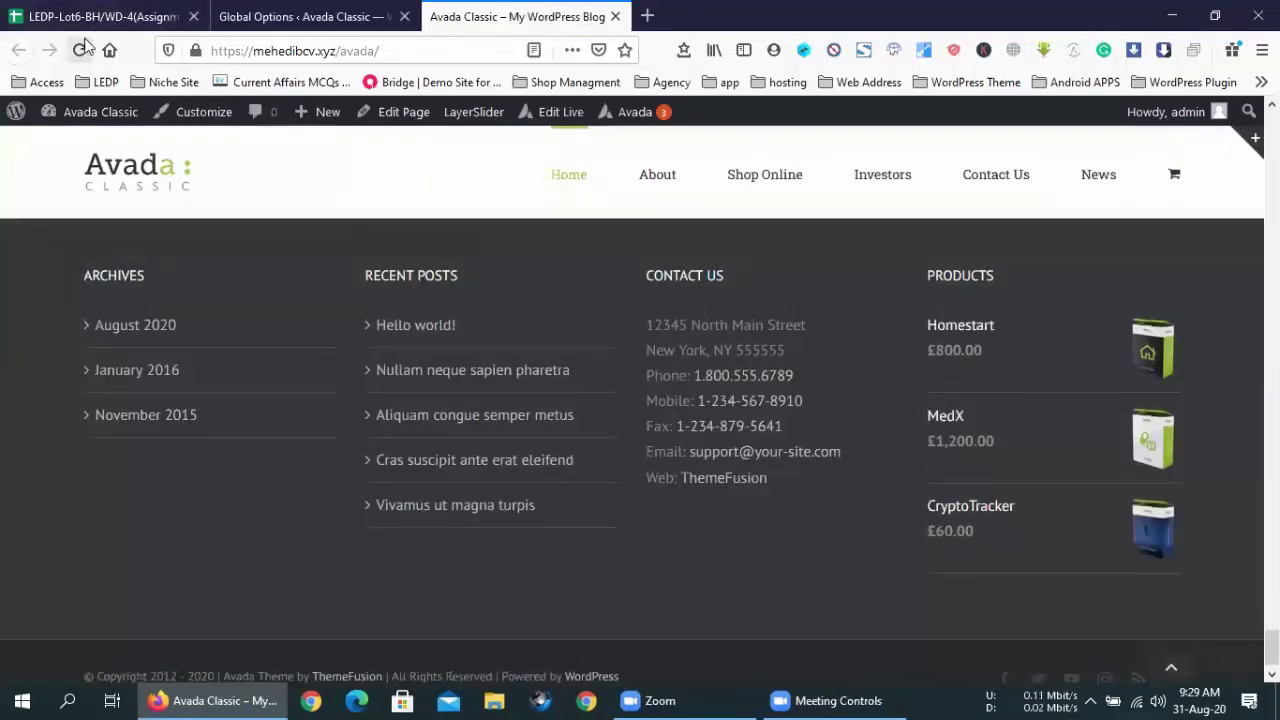
- Reload the live site, then edit the Copyright Text placeholder to uppercase %%Y%%
{"action": "key", "text": "F5"}
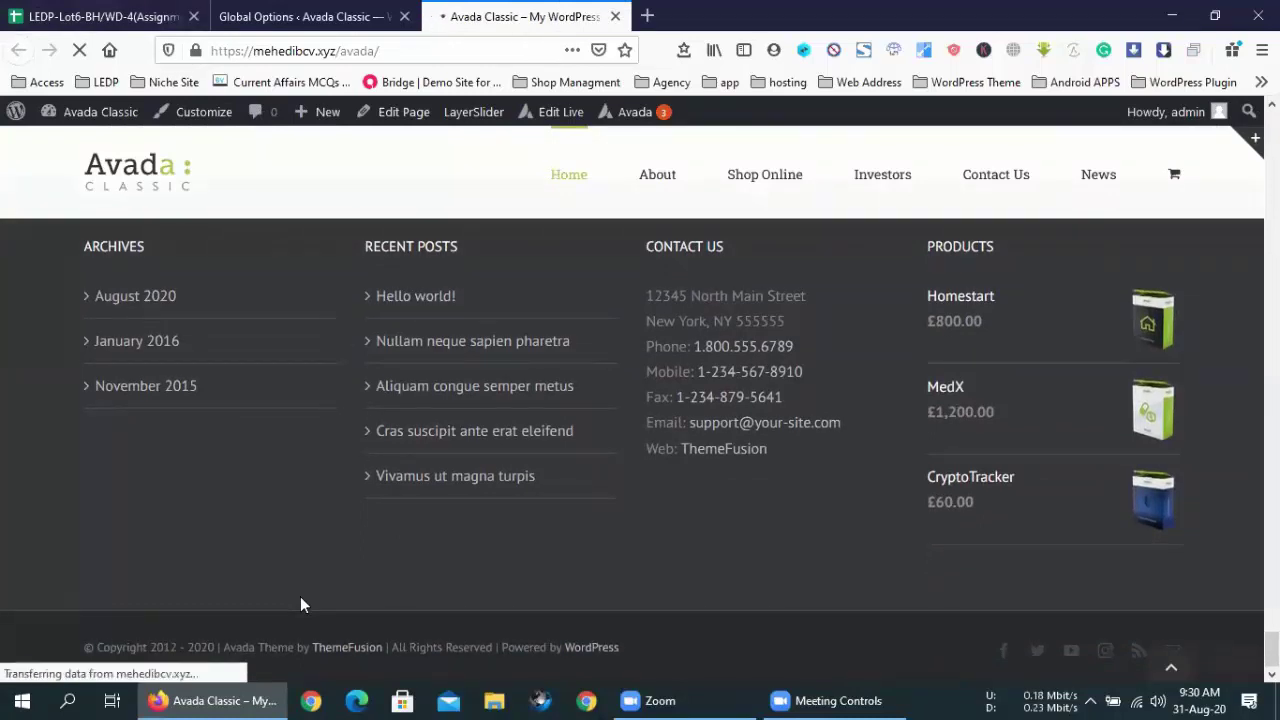
{"action": "left_click", "coordinate": [250, 17]}
{"action": "left_click", "coordinate": [959, 312]}
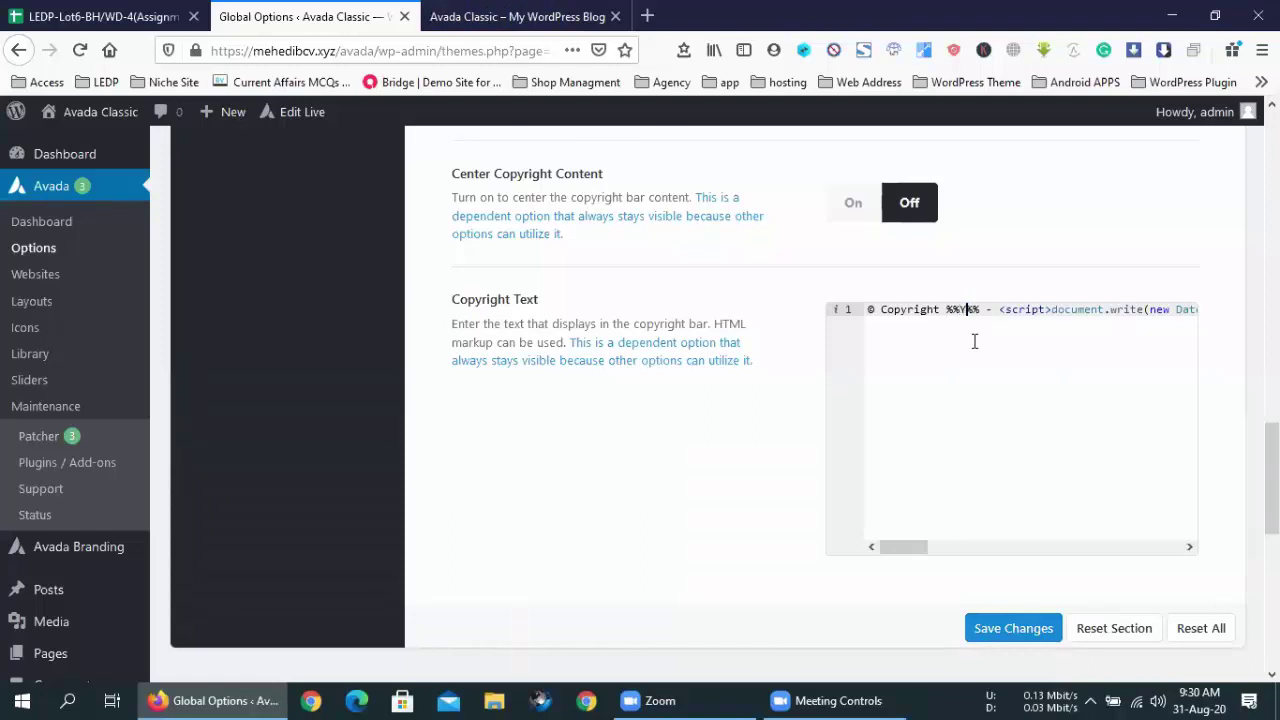
- Save the options, reload the live site and check %%Y%% in the footer line
{"action": "left_click", "coordinate": [1029, 628]}
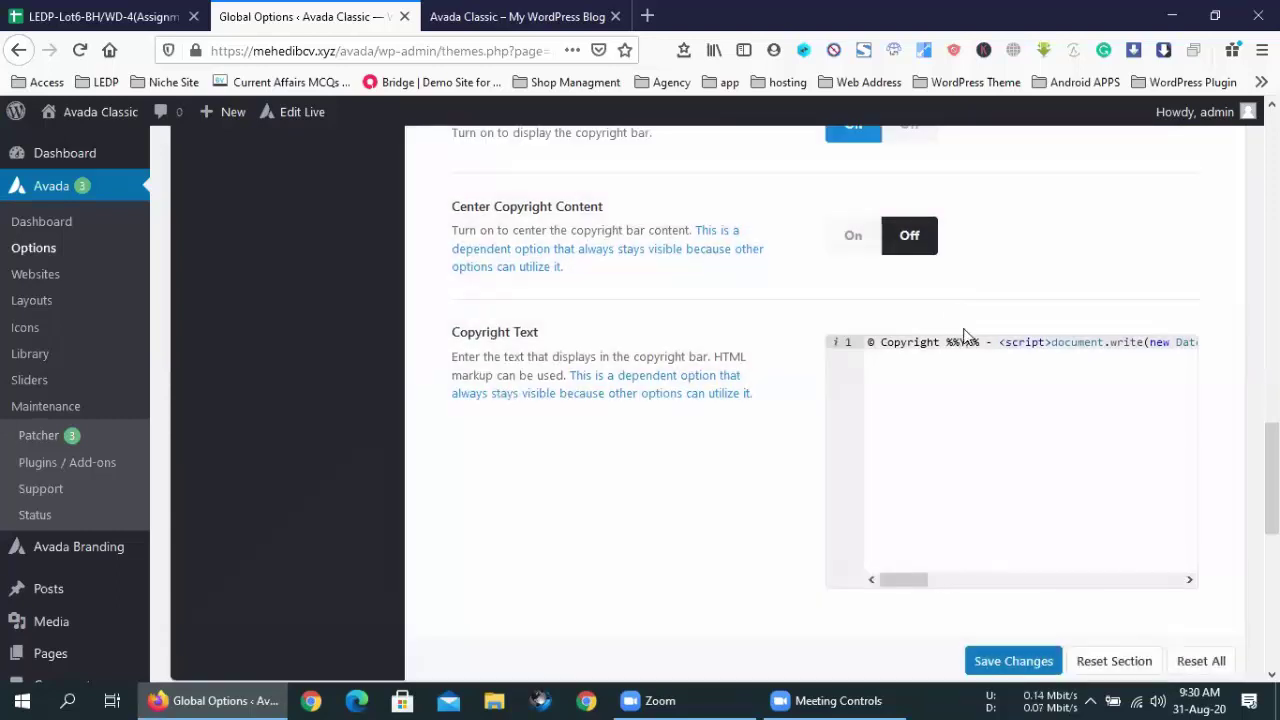
{"action": "left_click", "coordinate": [574, 12]}
{"action": "left_click", "coordinate": [79, 50]}
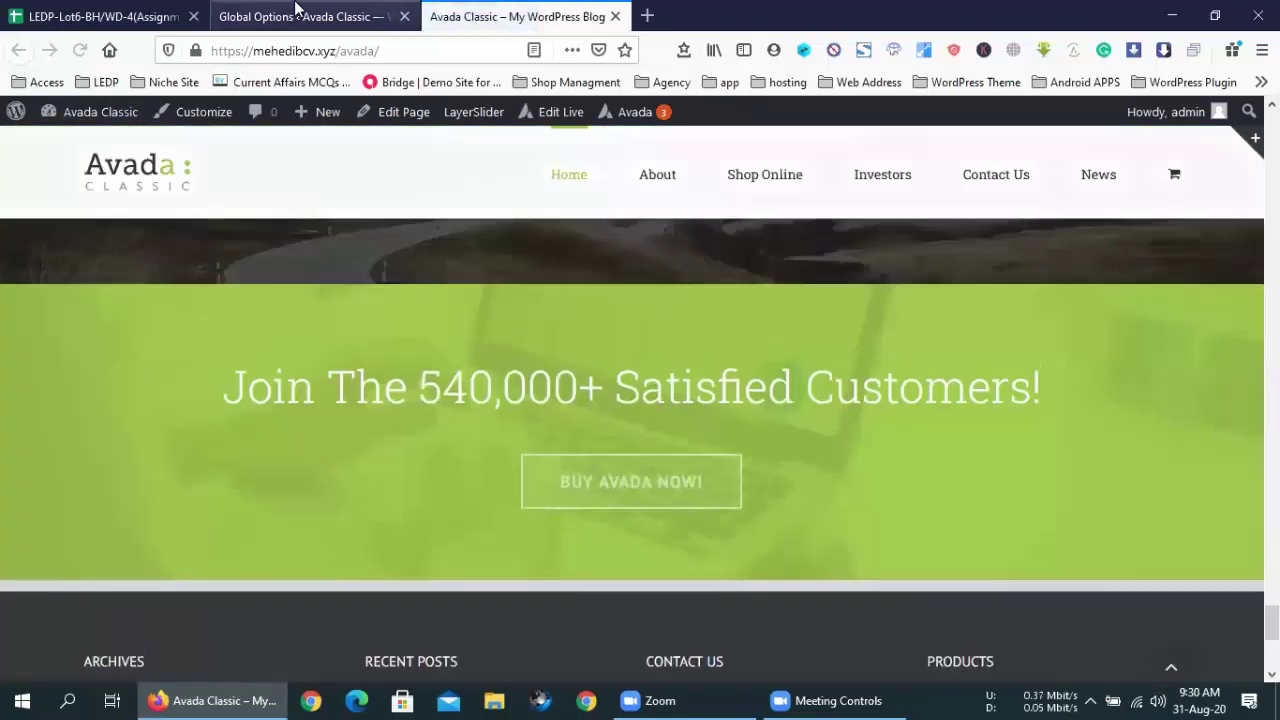
{"action": "left_click", "coordinate": [295, 12]}
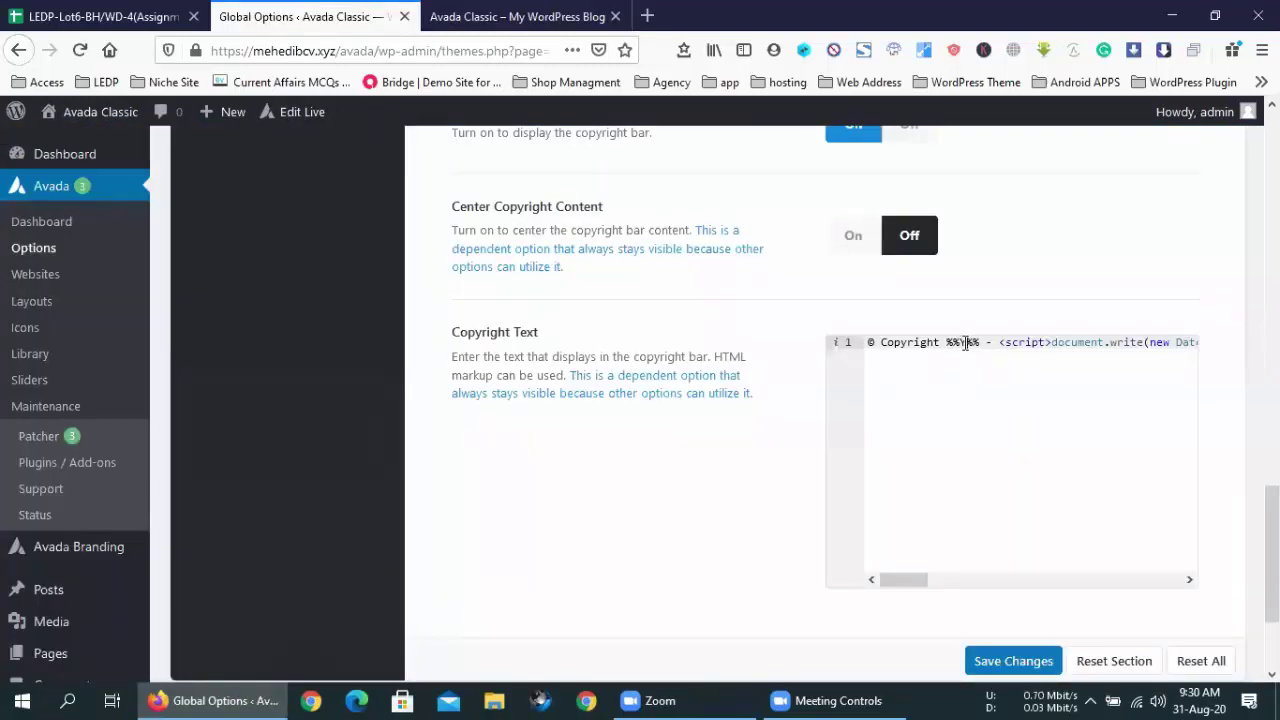
{"action": "left_click", "coordinate": [517, 16]}
{"action": "scroll", "coordinate": [289, 568], "scroll_direction": "down", "scroll_amount": 5}
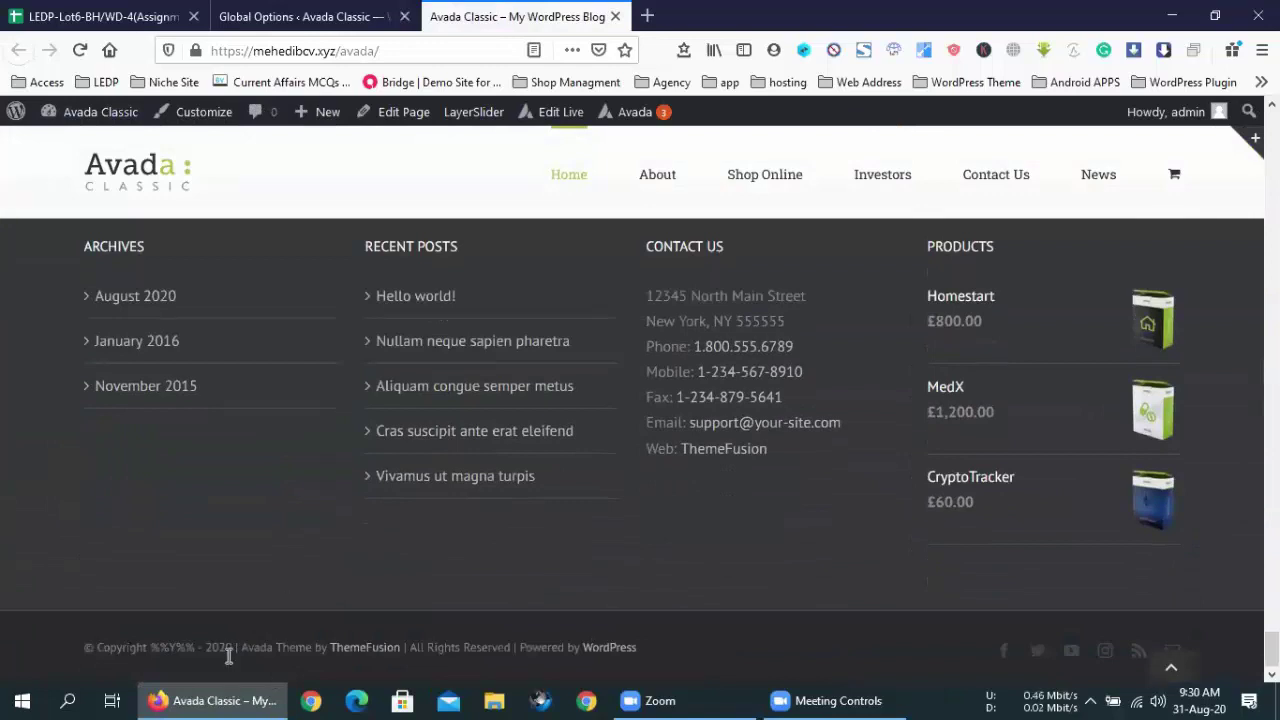
{"action": "left_click_drag", "start_coordinate": [198, 647], "coordinate": [150, 647]}
- Delete ' %%Y%% - ' from Copyright Text and copy the <script> year code
{"action": "left_click", "coordinate": [310, 16]}
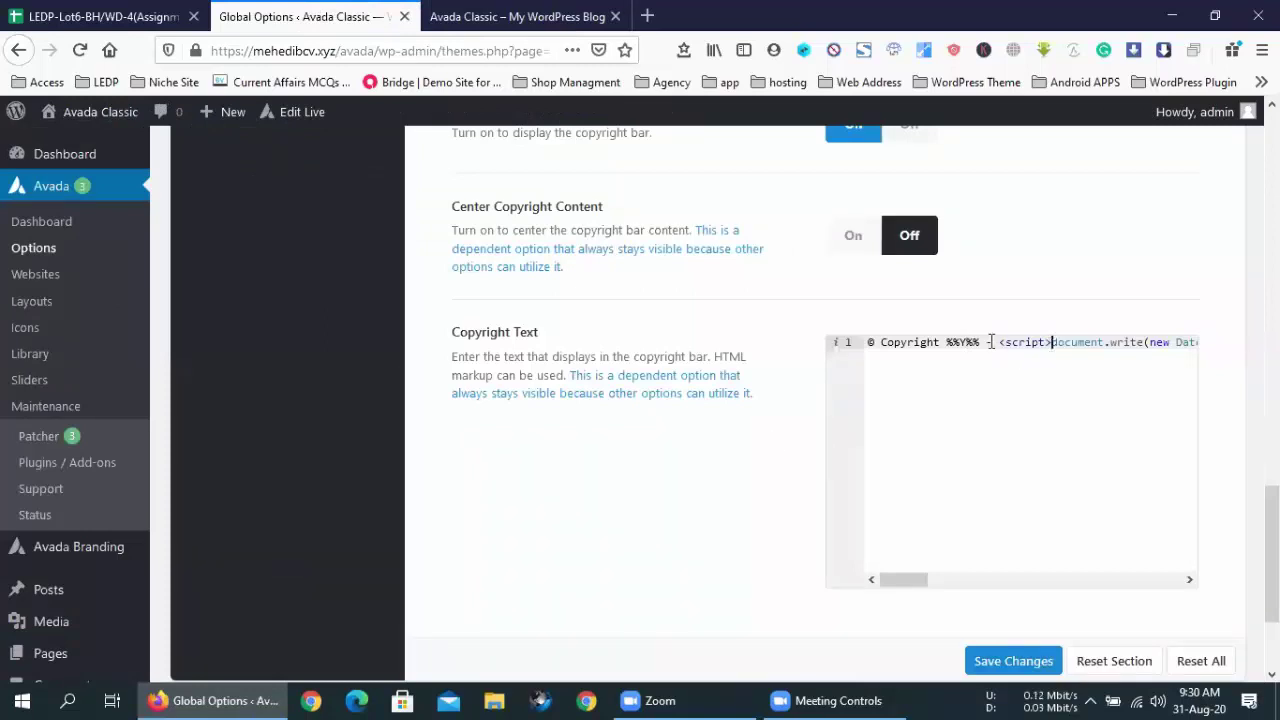
{"action": "left_click_drag", "start_coordinate": [985, 342], "coordinate": [941, 342]}
{"action": "key", "text": "Delete"}
{"action": "key", "text": "Delete"}
{"action": "key", "text": "Delete"}
{"action": "key", "text": "Delete"}
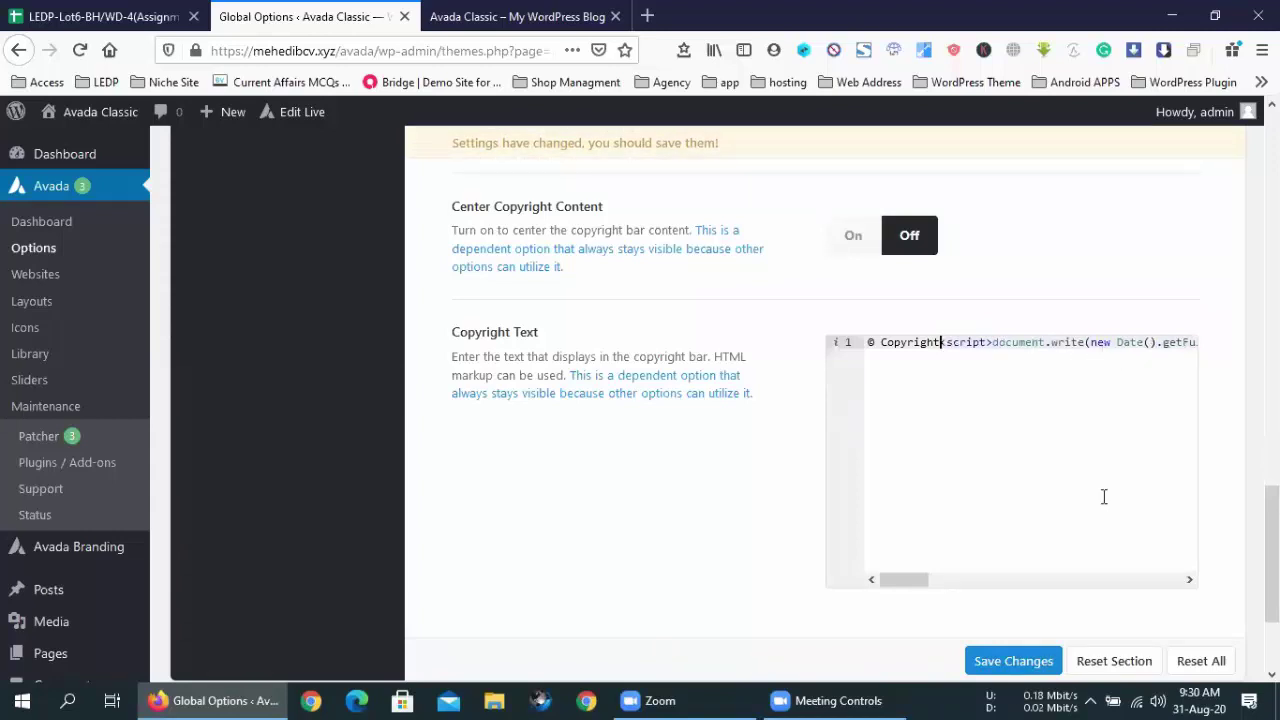
{"action": "left_click_drag", "start_coordinate": [903, 580], "coordinate": [929, 573]}
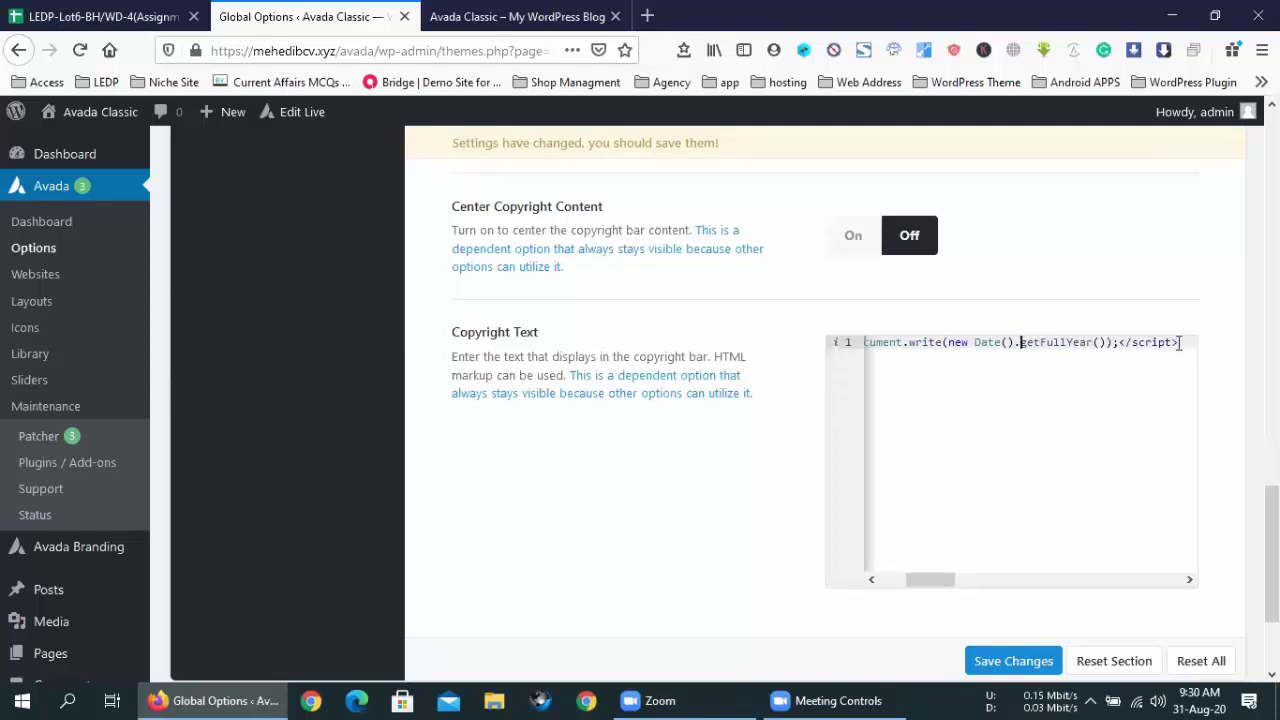
{"action": "left_click_drag", "start_coordinate": [1178, 342], "coordinate": [948, 341]}
{"action": "right_click", "coordinate": [960, 342]}
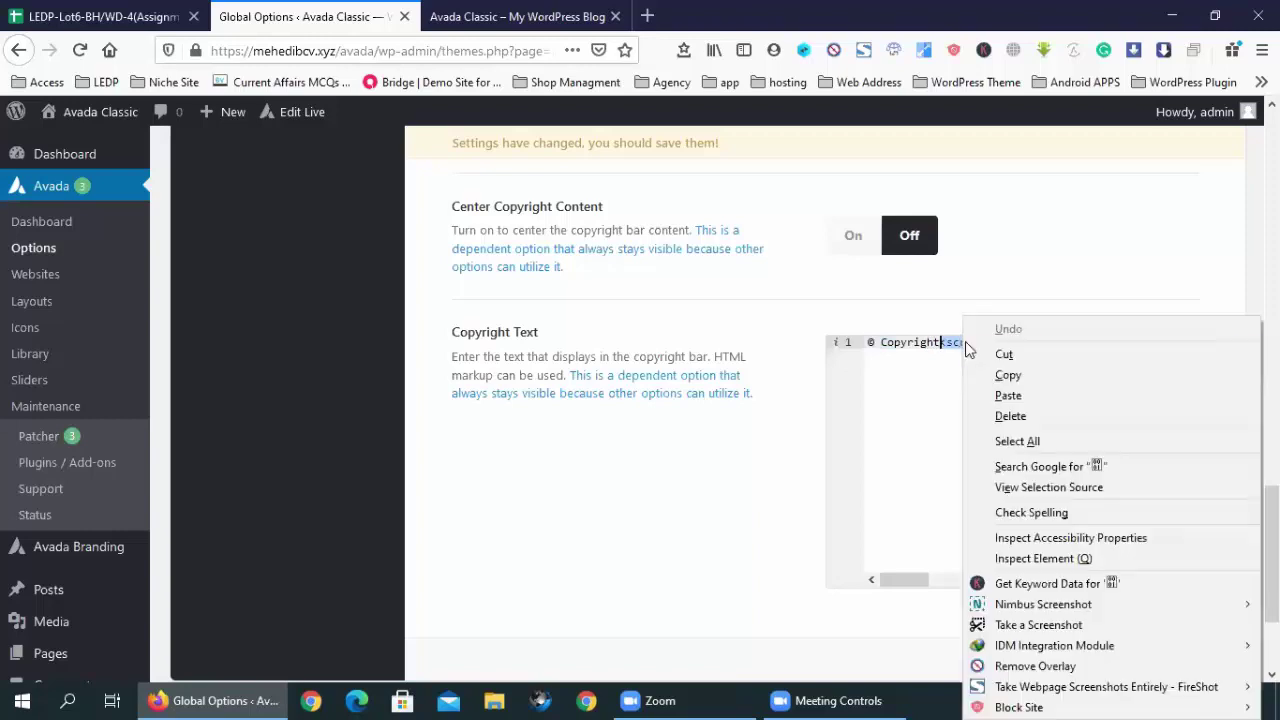
{"action": "left_click", "coordinate": [995, 370]}
{"action": "left_click", "coordinate": [943, 345]}
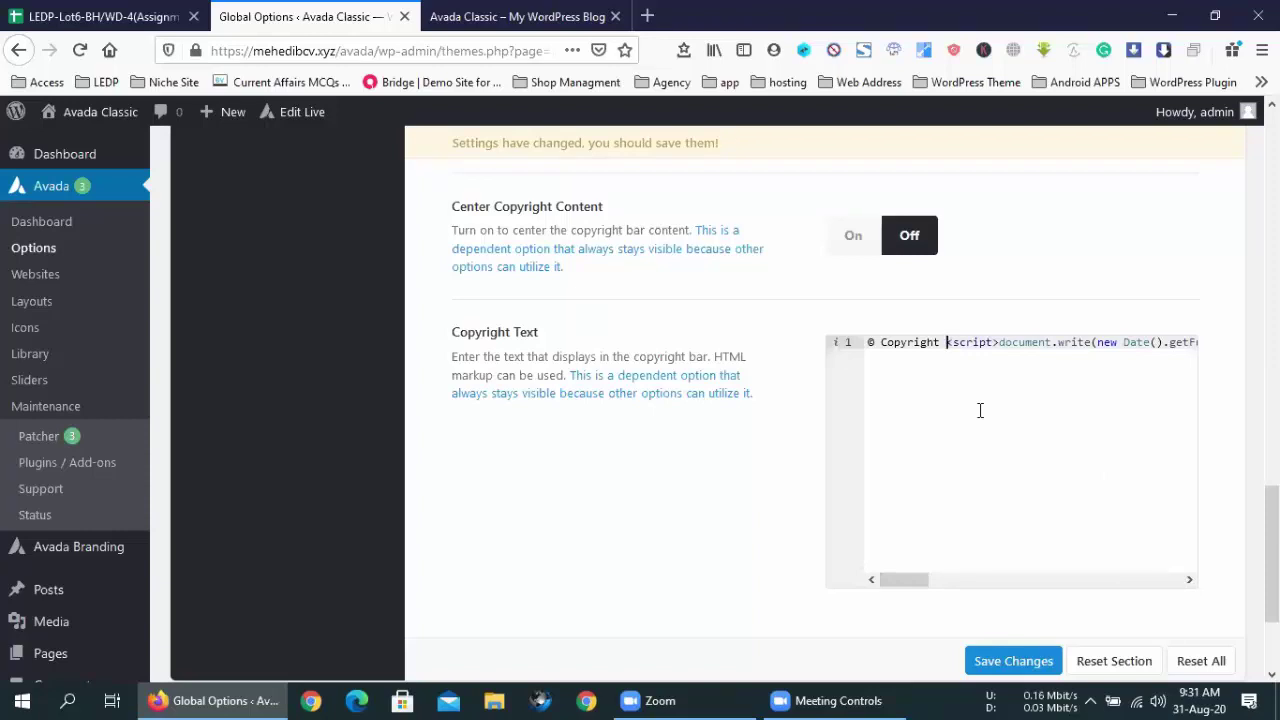
- Select the Copyright Text code from <script> to the end of the line
{"action": "left_click", "coordinate": [1190, 580]}
{"action": "left_click", "coordinate": [1190, 580]}
{"action": "left_click", "coordinate": [1190, 580]}
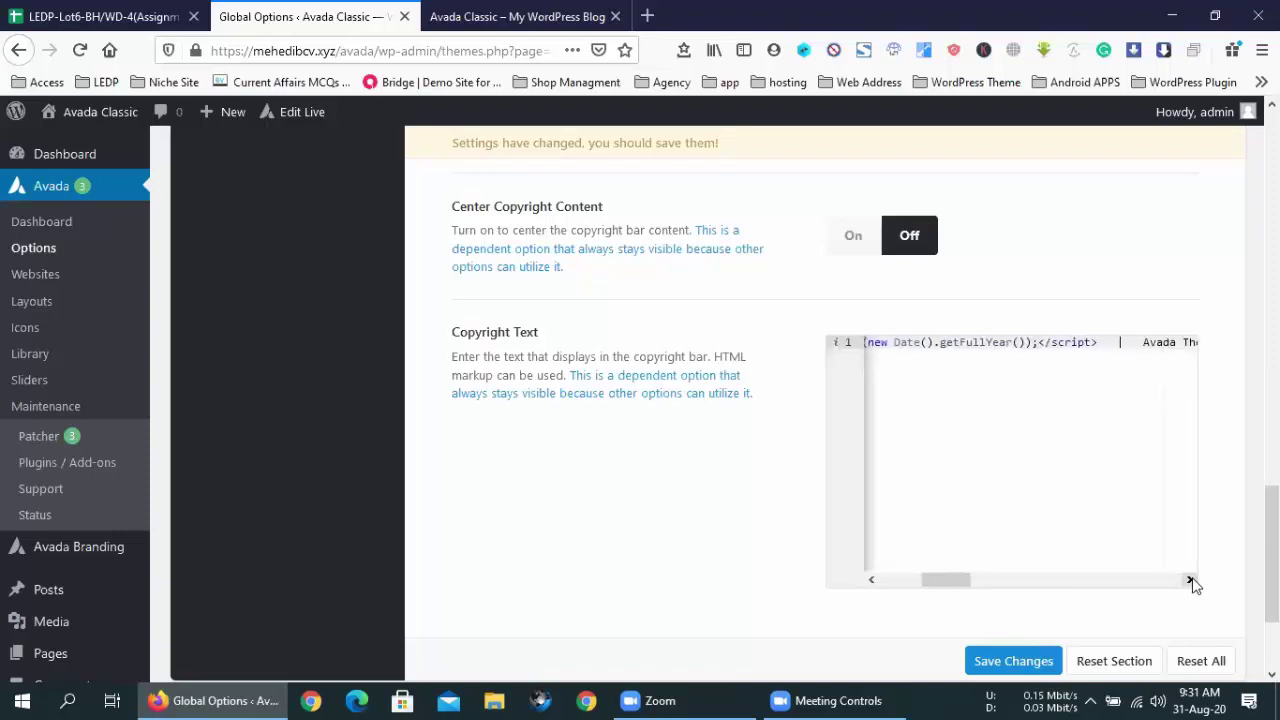
{"action": "left_click_drag", "start_coordinate": [1093, 345], "coordinate": [846, 337]}
{"action": "left_click_drag", "start_coordinate": [952, 334], "coordinate": [952, 341]}
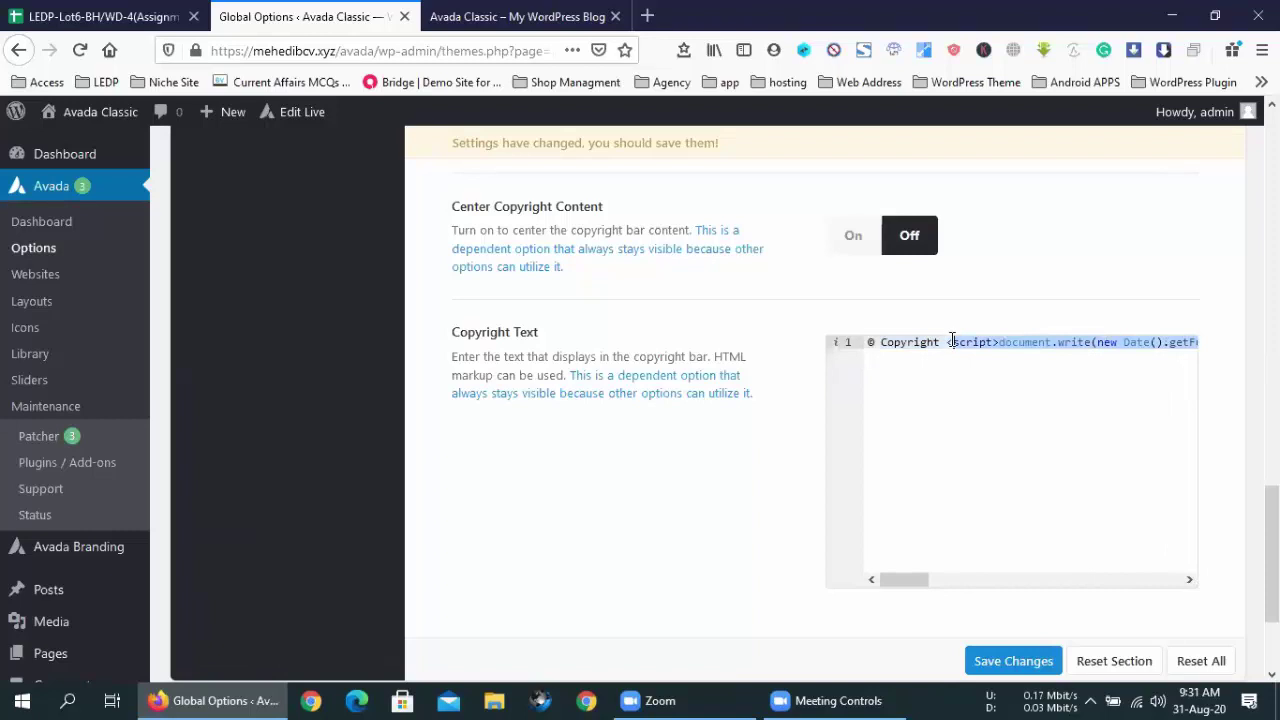
{"action": "left_click", "coordinate": [1190, 580]}
{"action": "left_click", "coordinate": [1190, 580]}
{"action": "left_click", "coordinate": [1190, 580]}
{"action": "key", "text": "ctrl+Tab"}
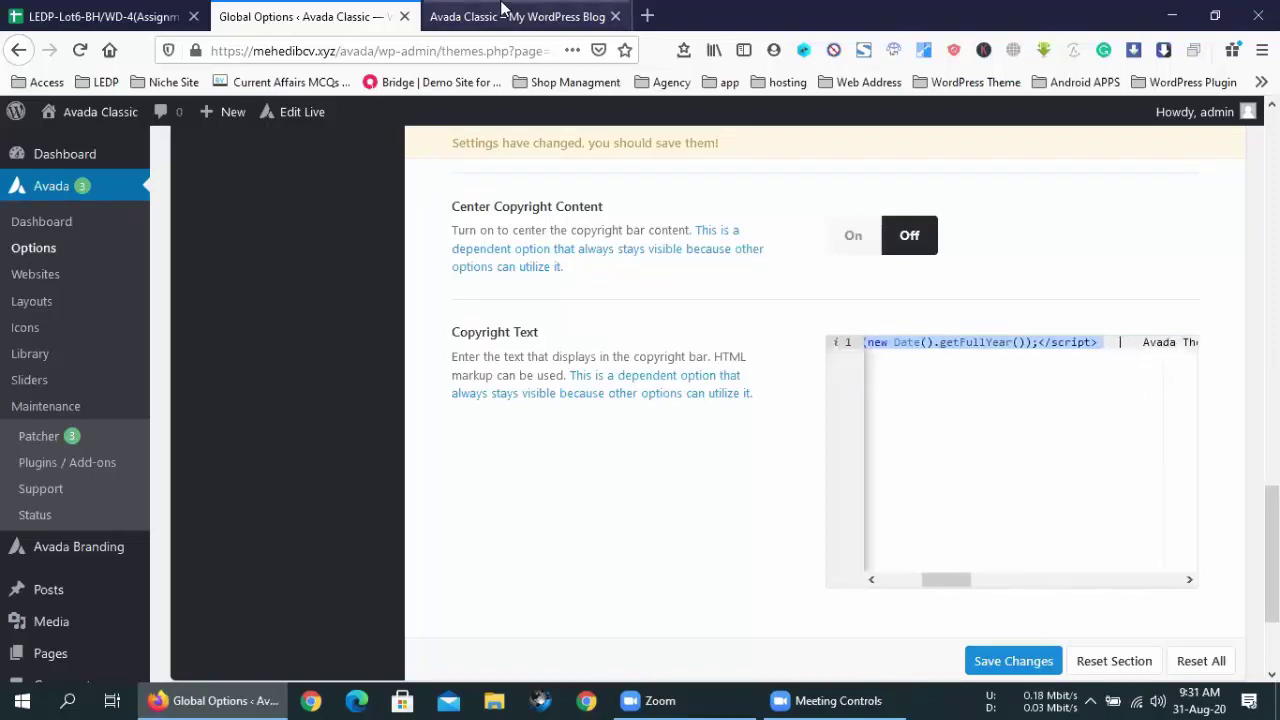
- Change the copyright text's opening words to 'This site make by'
{"action": "scroll", "coordinate": [251, 665], "scroll_direction": "down", "scroll_amount": 1}
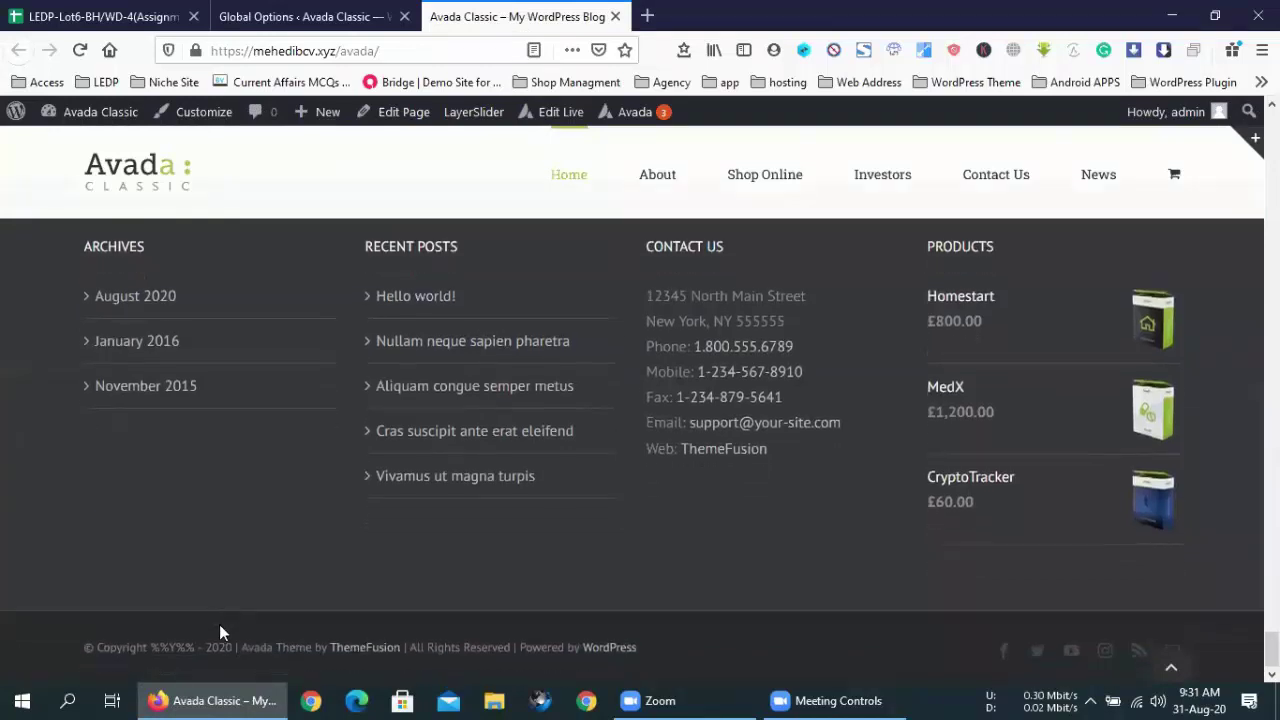
{"action": "right_click", "coordinate": [217, 446]}
{"action": "left_click", "coordinate": [290, 16]}
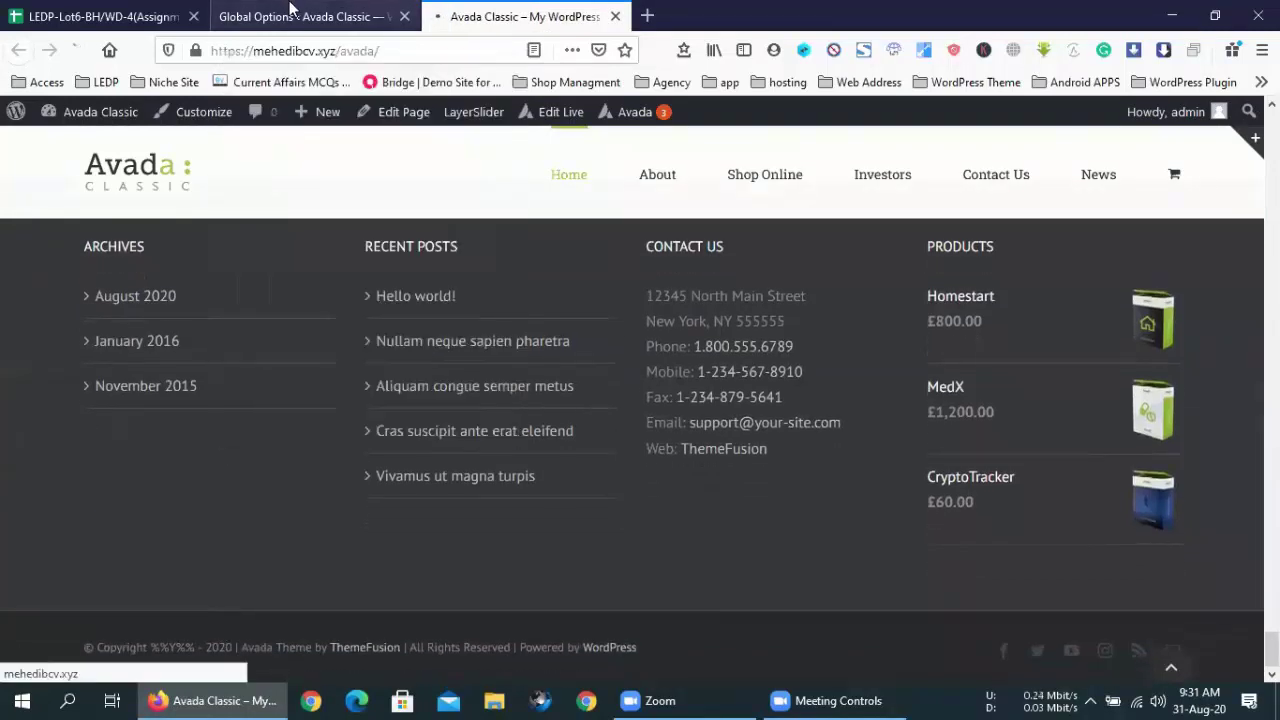
{"action": "left_click", "coordinate": [290, 16]}
{"action": "left_click", "coordinate": [1189, 579]}
{"action": "left_click_drag", "start_coordinate": [1070, 342], "coordinate": [981, 344]}
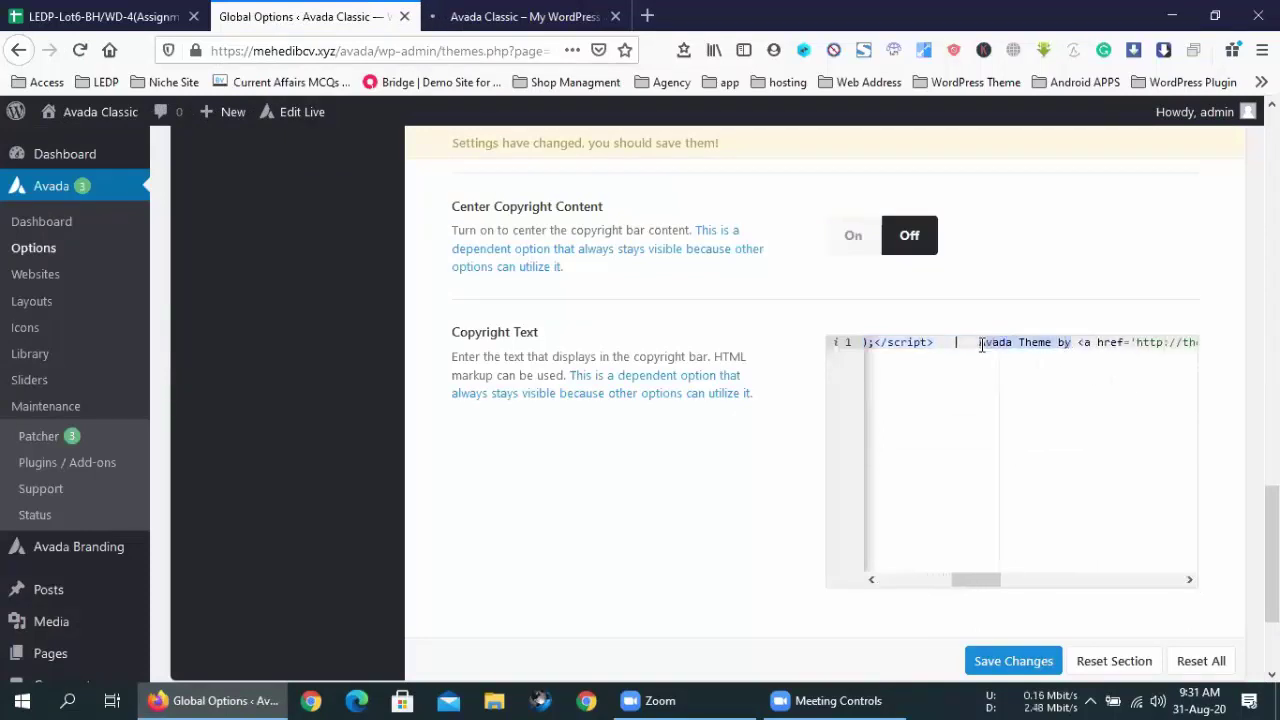
{"action": "type", "text": "The site make by"}
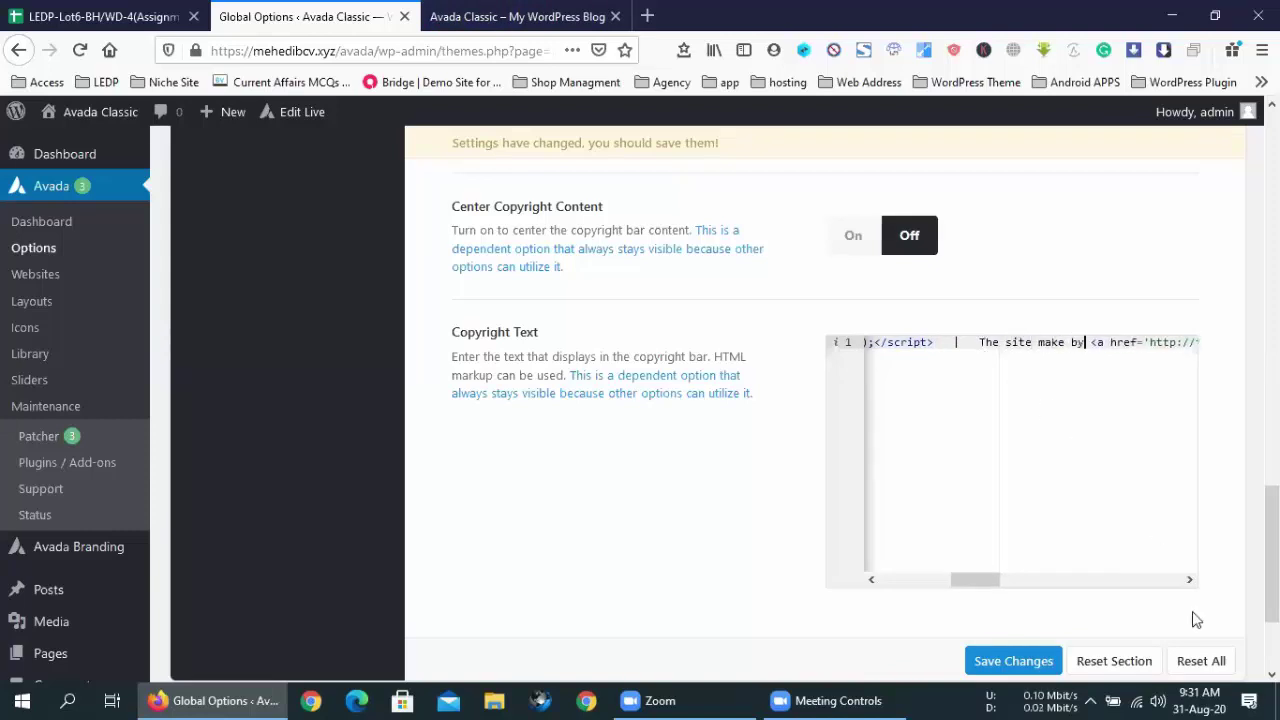
{"action": "left_click", "coordinate": [1189, 580]}
{"action": "left_click", "coordinate": [966, 395]}
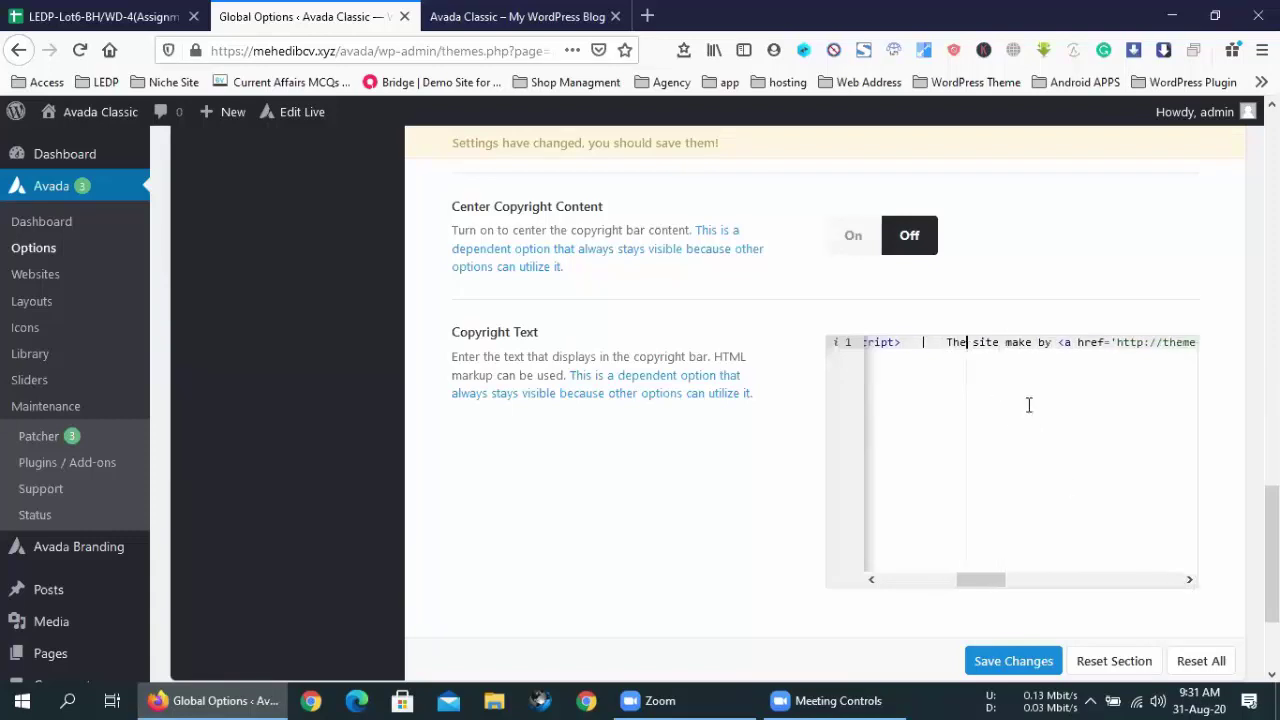
{"action": "type", "text": "is"}
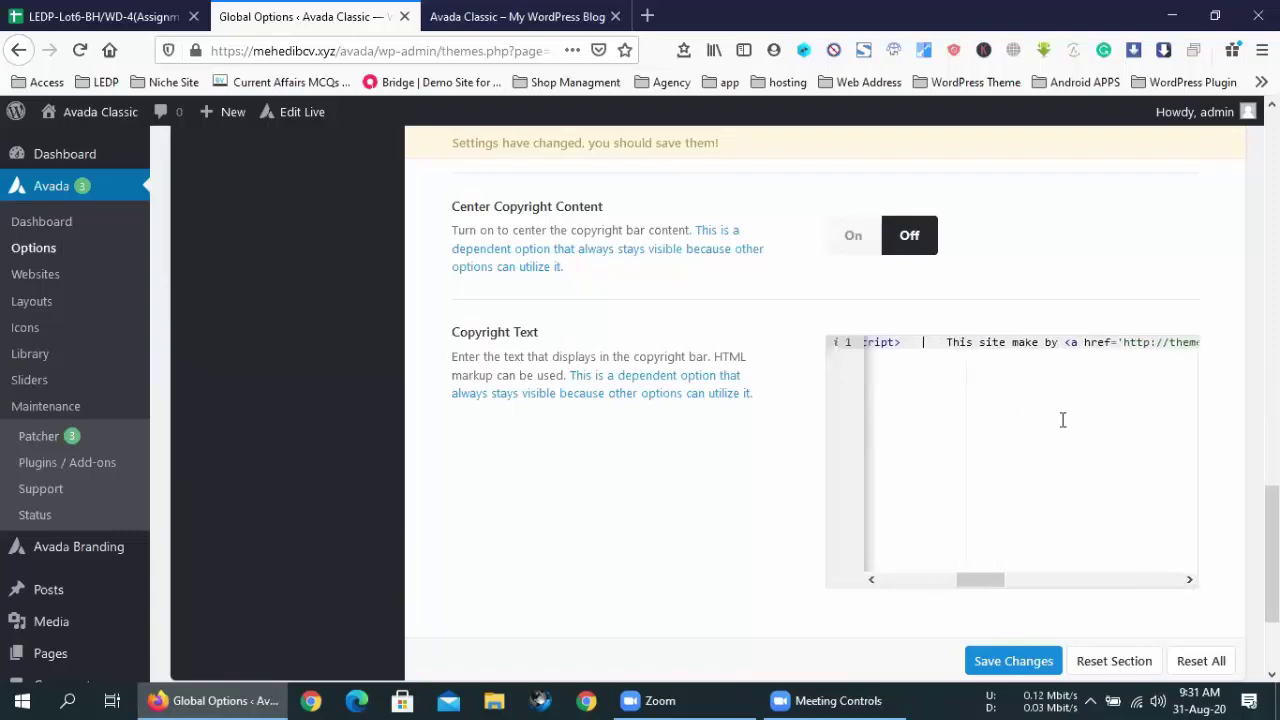
- Replace theme-fusion in the credit link URL with the site owner's own domain
{"action": "left_click_drag", "start_coordinate": [1192, 581], "coordinate": [1192, 581]}
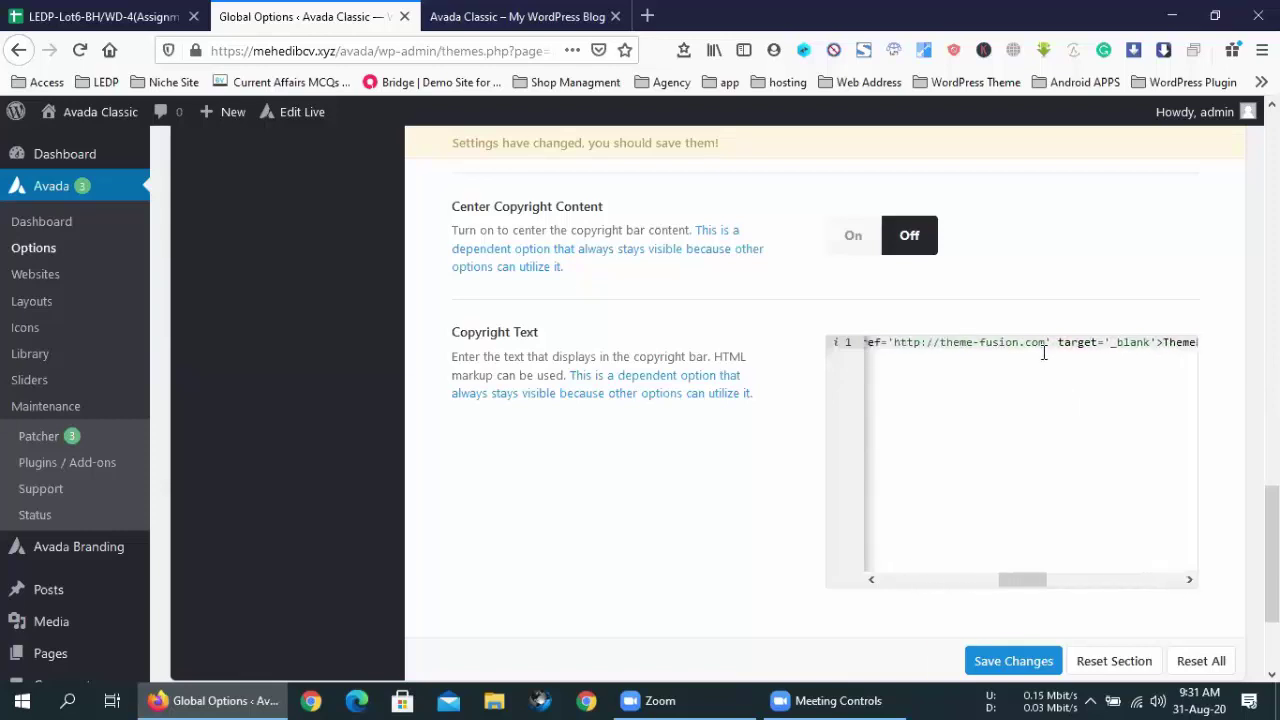
{"action": "left_click_drag", "start_coordinate": [1019, 341], "coordinate": [941, 342]}
{"action": "type", "text": "mehedi"}
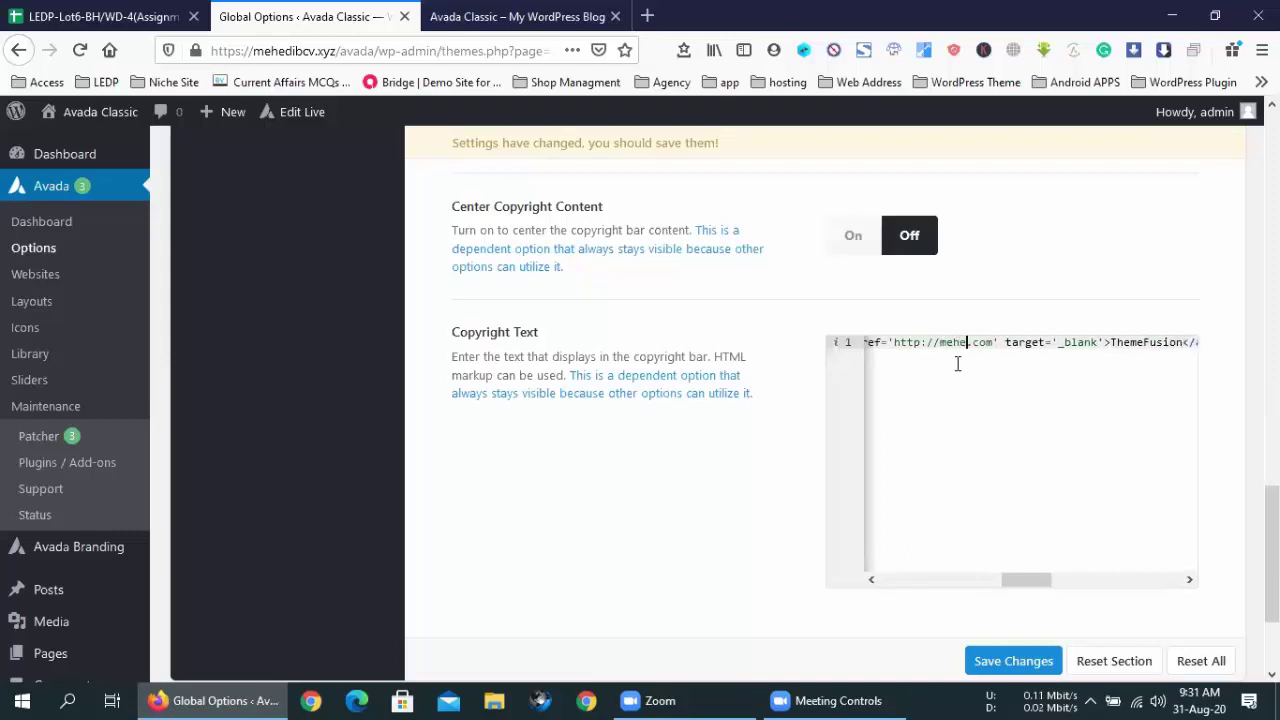
{"action": "type", "text": "bcv"}
{"action": "left_click", "coordinate": [922, 345]}
- Make the credit link https and replace the ThemeFusion link text with the owner's name
{"action": "type", "text": "s"}
{"action": "left_click", "coordinate": [1190, 580]}
{"action": "left_click_drag", "start_coordinate": [1190, 580], "coordinate": [1190, 580]}
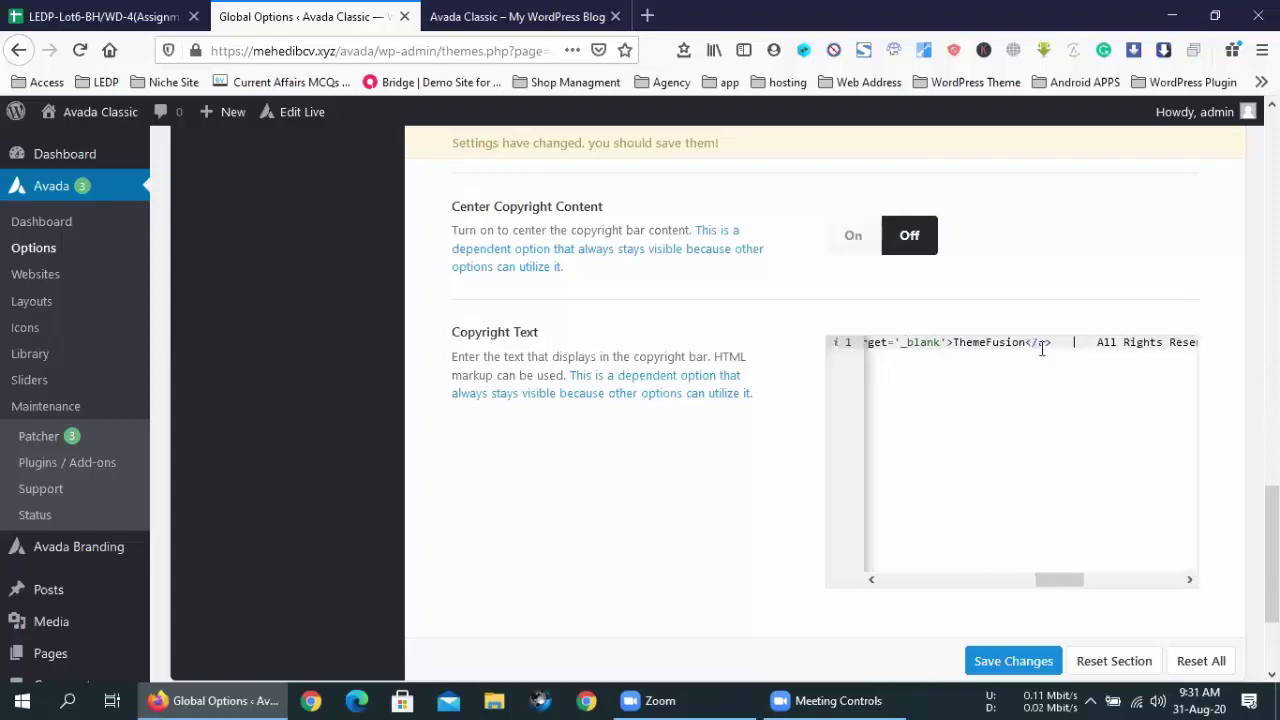
{"action": "left_click_drag", "start_coordinate": [1027, 342], "coordinate": [955, 342]}
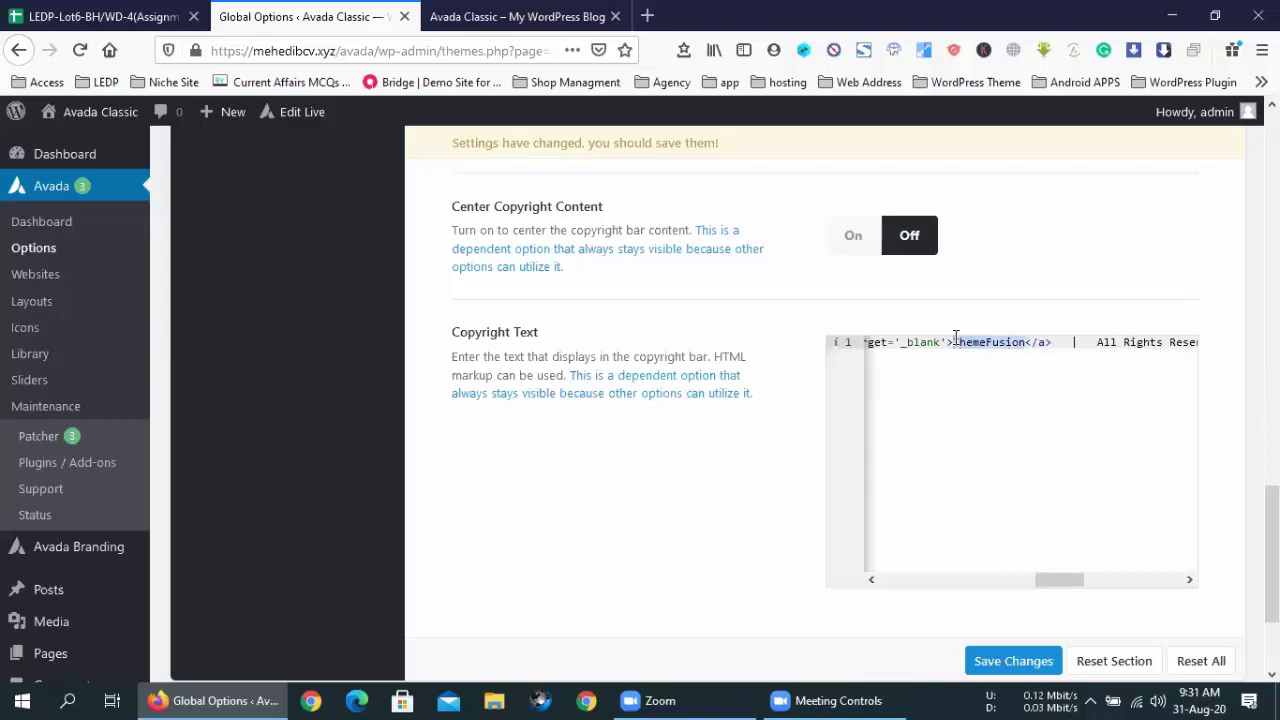
{"action": "type", "text": "Mehedi"}
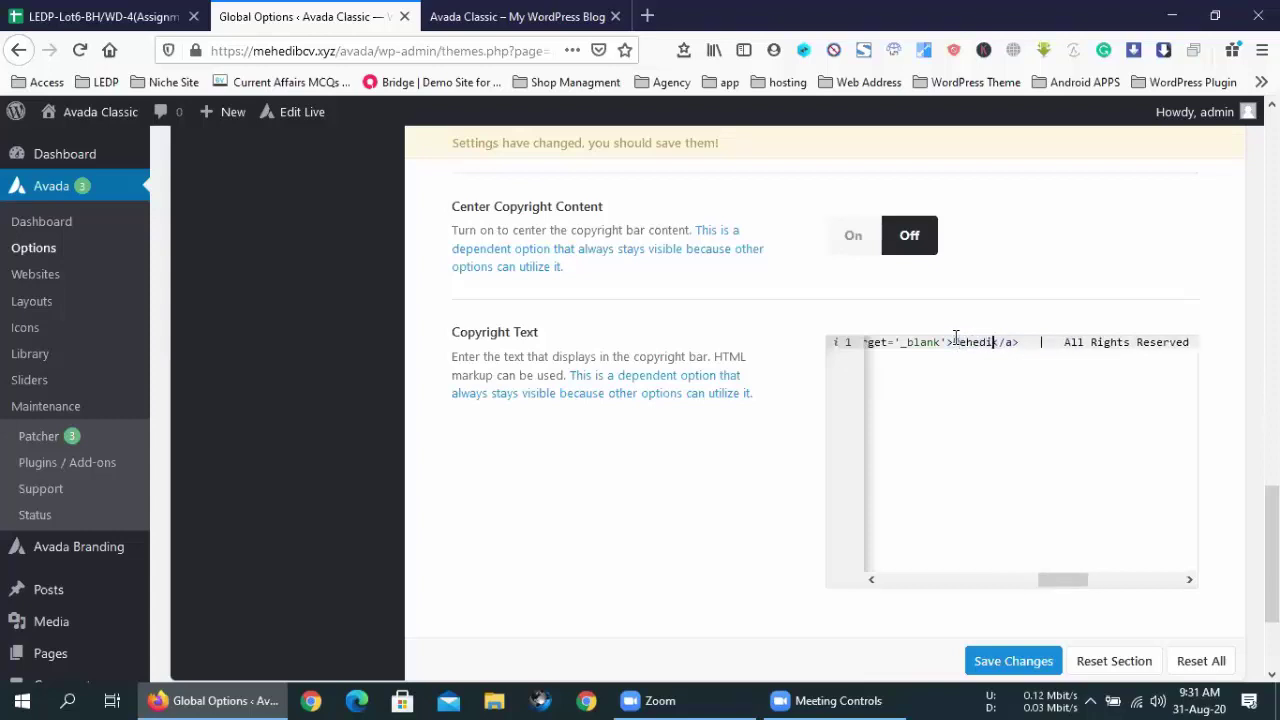
- Point the Powered by link to techitsource.com instead of wordpress.org
{"action": "left_click_drag", "start_coordinate": [1192, 581], "coordinate": [1192, 581]}
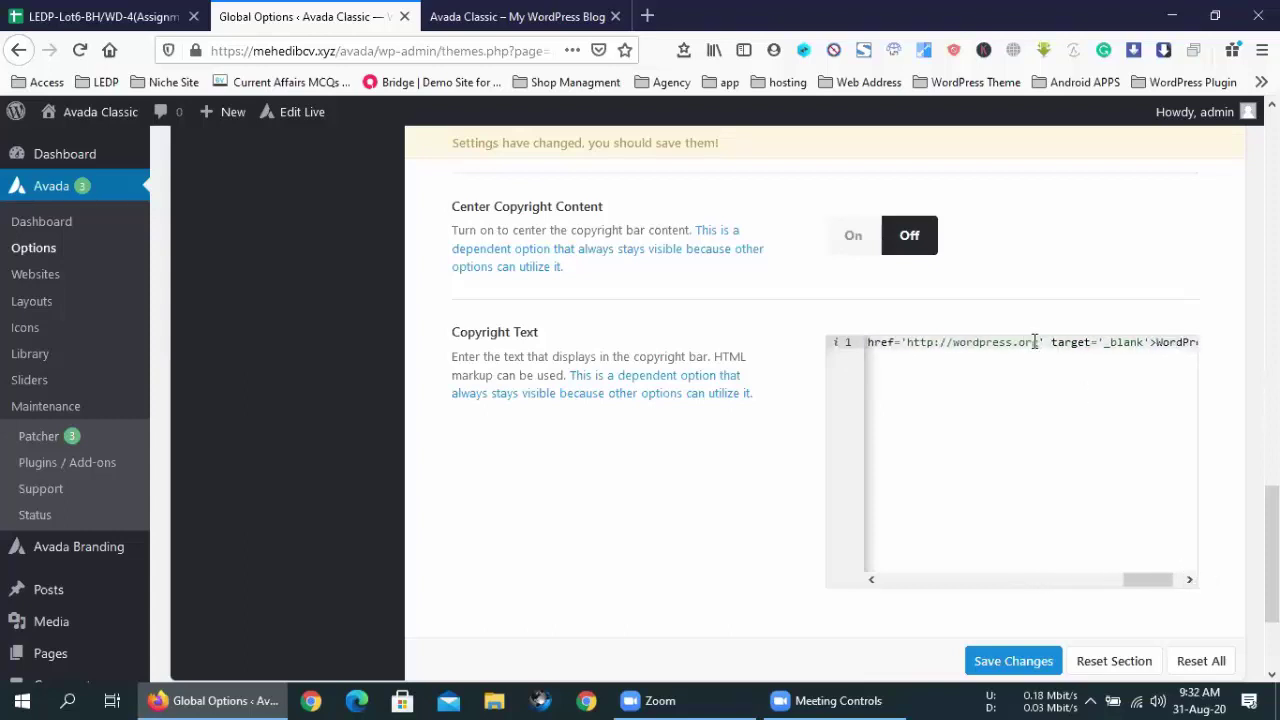
{"action": "left_click_drag", "start_coordinate": [1040, 342], "coordinate": [953, 343]}
{"action": "type", "text": "techitspo"}
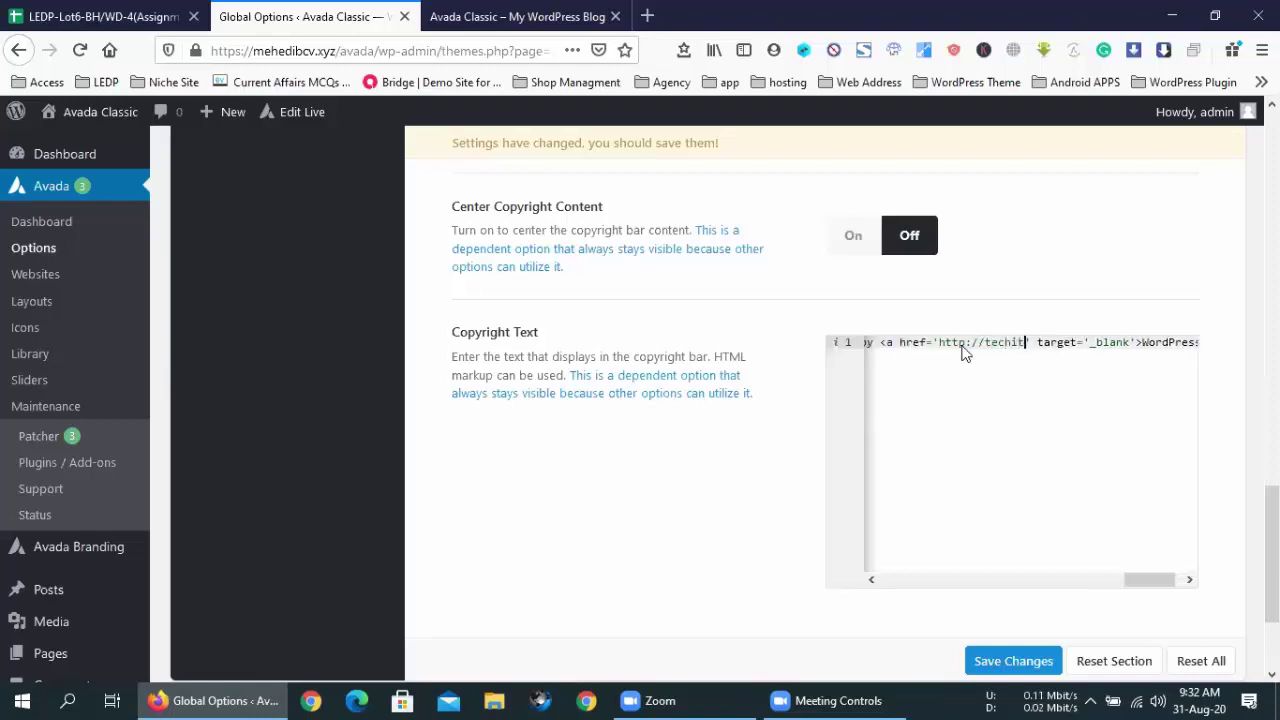
{"action": "key", "text": "BackSpace"}
{"action": "key", "text": "BackSpace"}
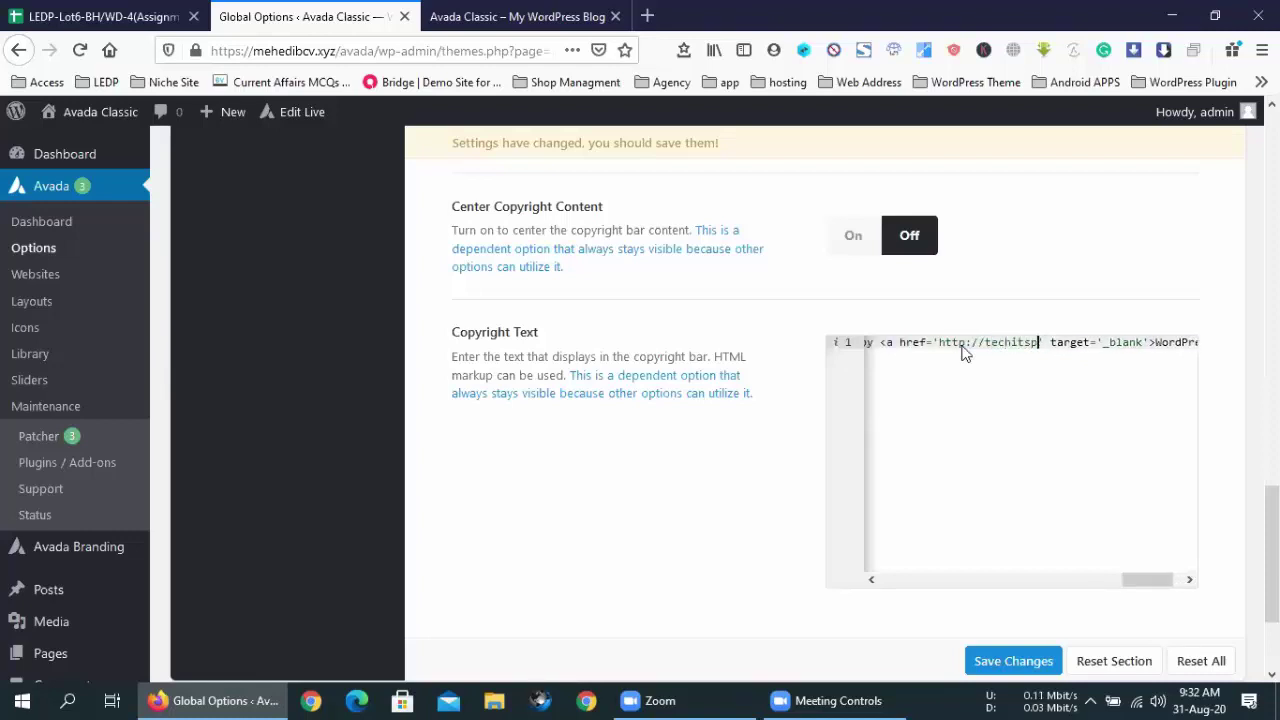
{"action": "type", "text": "ource.com"}
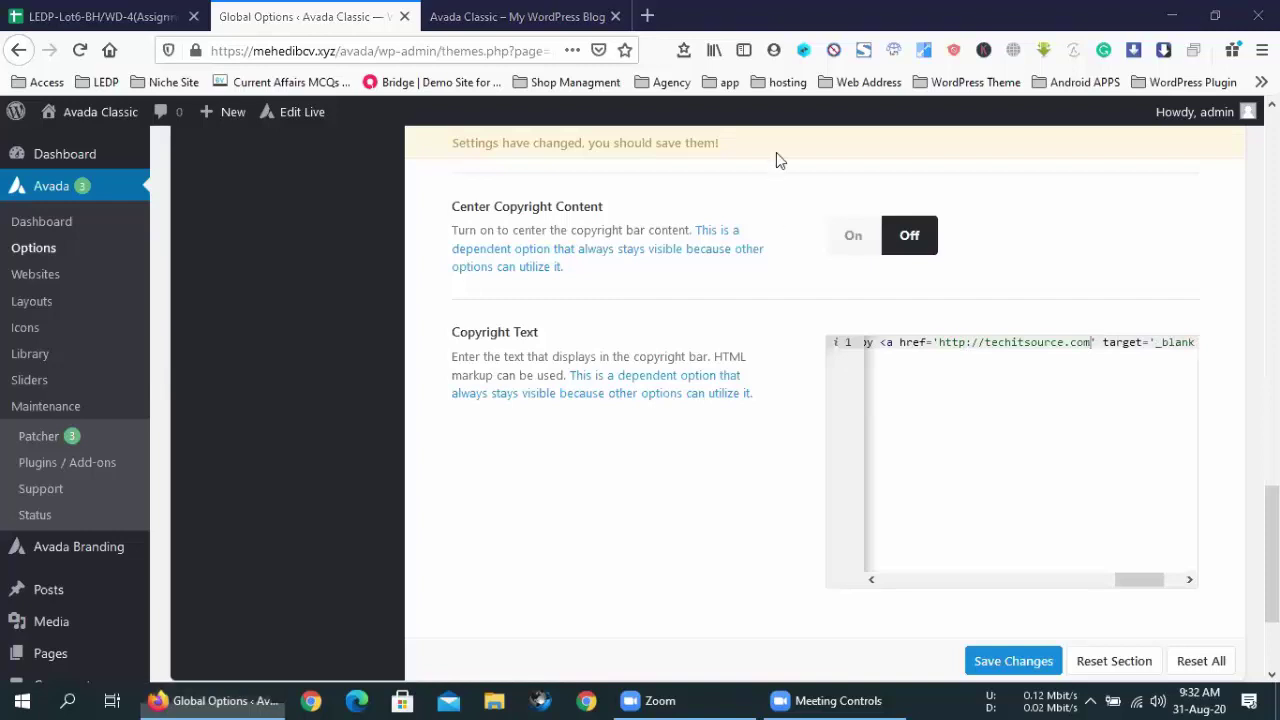
- Change the WordPress link text to 'Tech IT Source' and save the settings
{"action": "left_click", "coordinate": [1190, 580]}
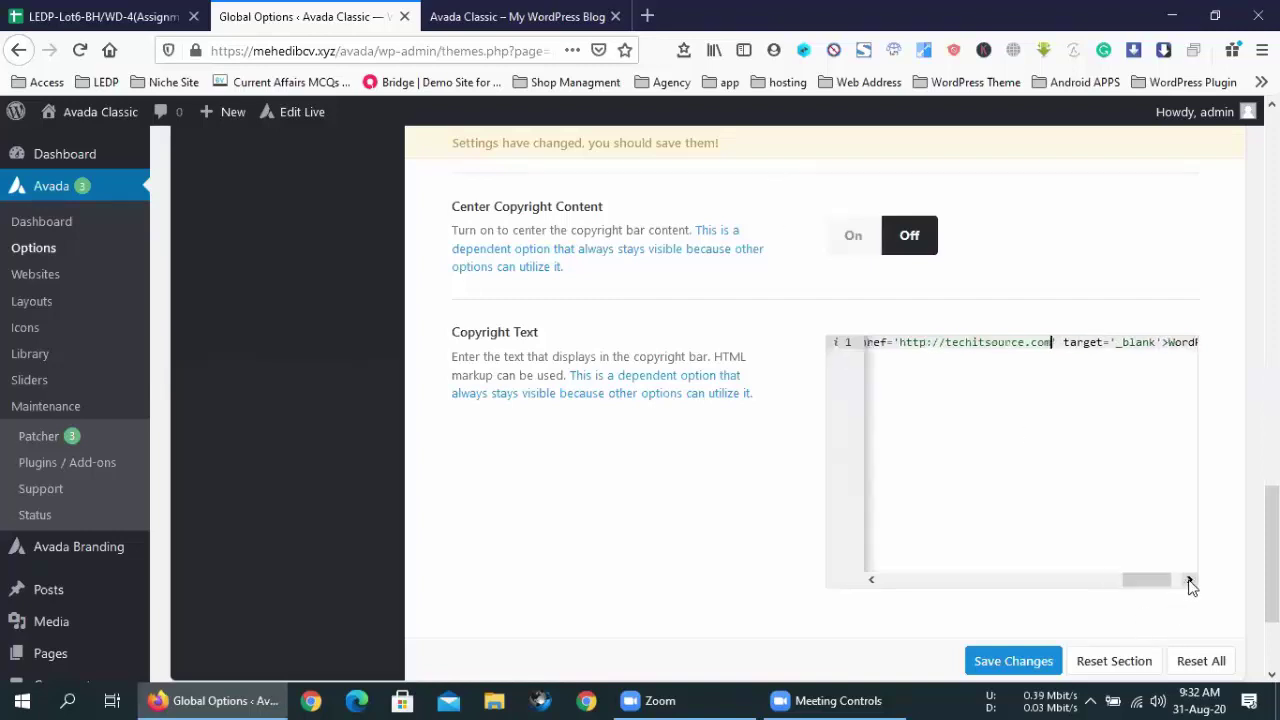
{"action": "left_click_drag", "start_coordinate": [1168, 342], "coordinate": [1110, 342]}
{"action": "type", "text": "Tech"}
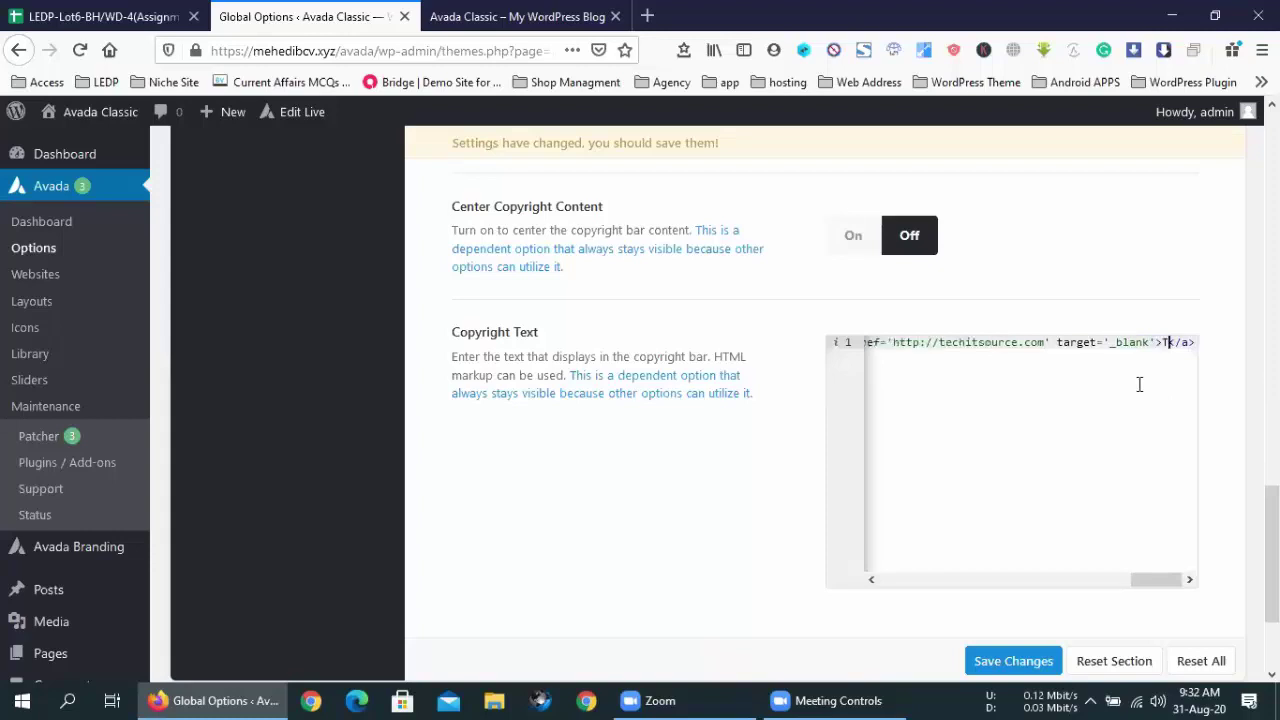
{"action": "type", "text": " IT Source"}
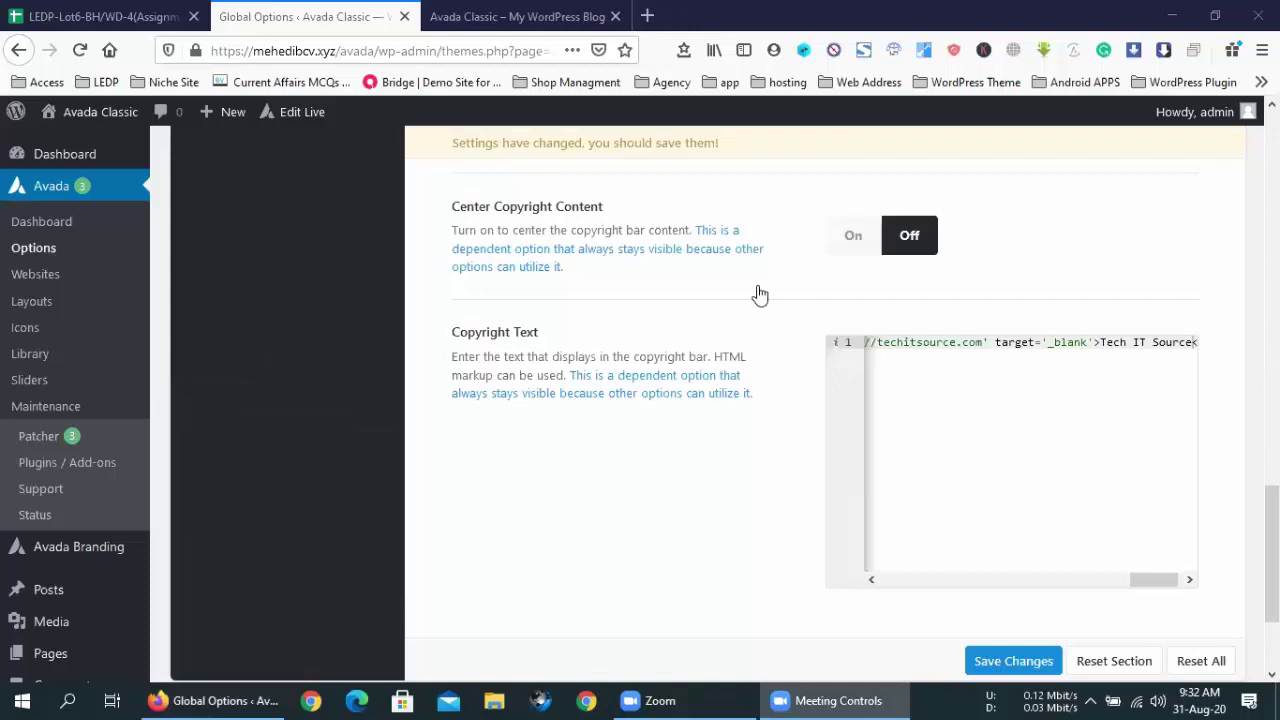
{"action": "left_click", "coordinate": [1010, 665]}
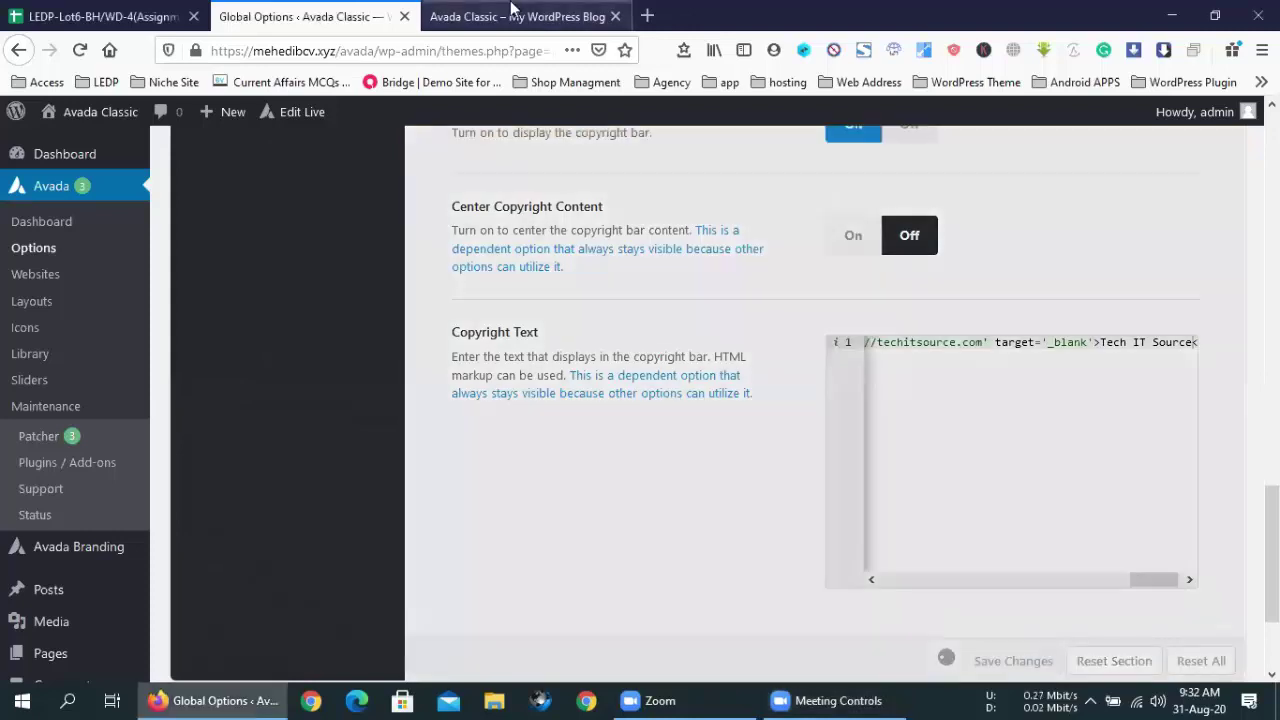
{"action": "left_click", "coordinate": [517, 16]}
{"action": "scroll", "coordinate": [94, 498], "scroll_direction": "down", "scroll_amount": 4}
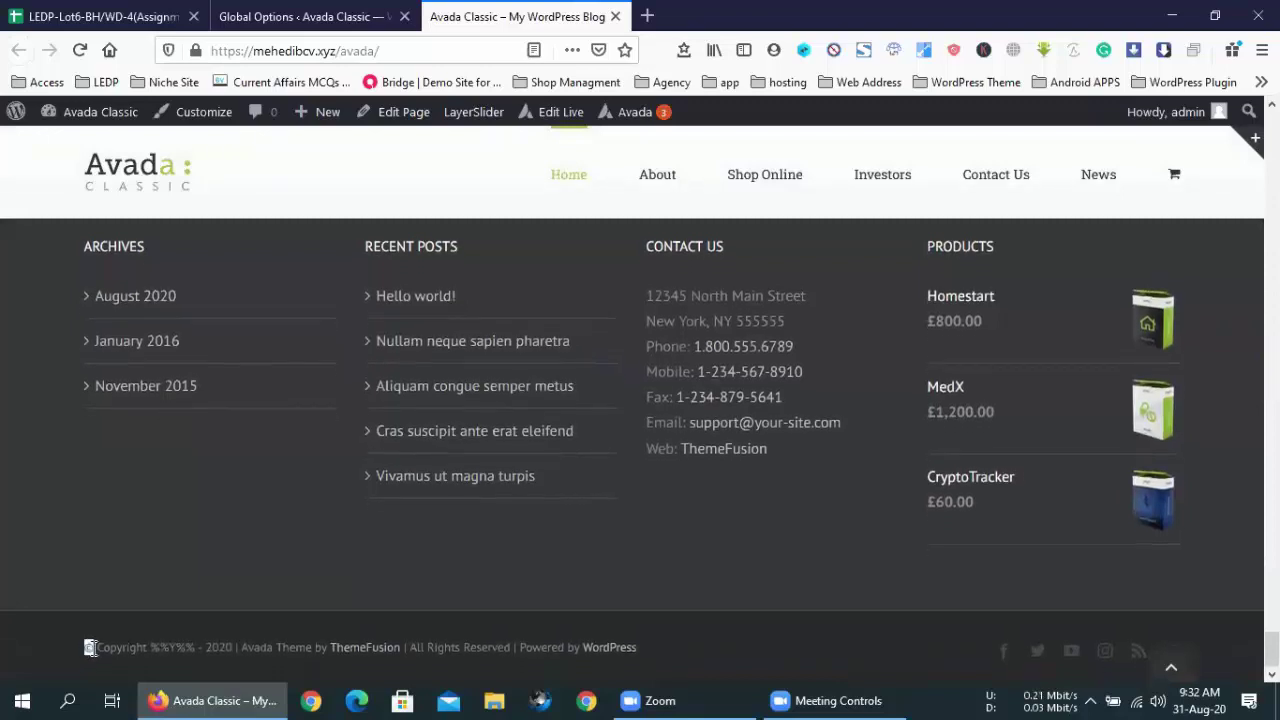
{"action": "left_click_drag", "start_coordinate": [92, 650], "coordinate": [73, 647]}
{"action": "left_click", "coordinate": [305, 16]}
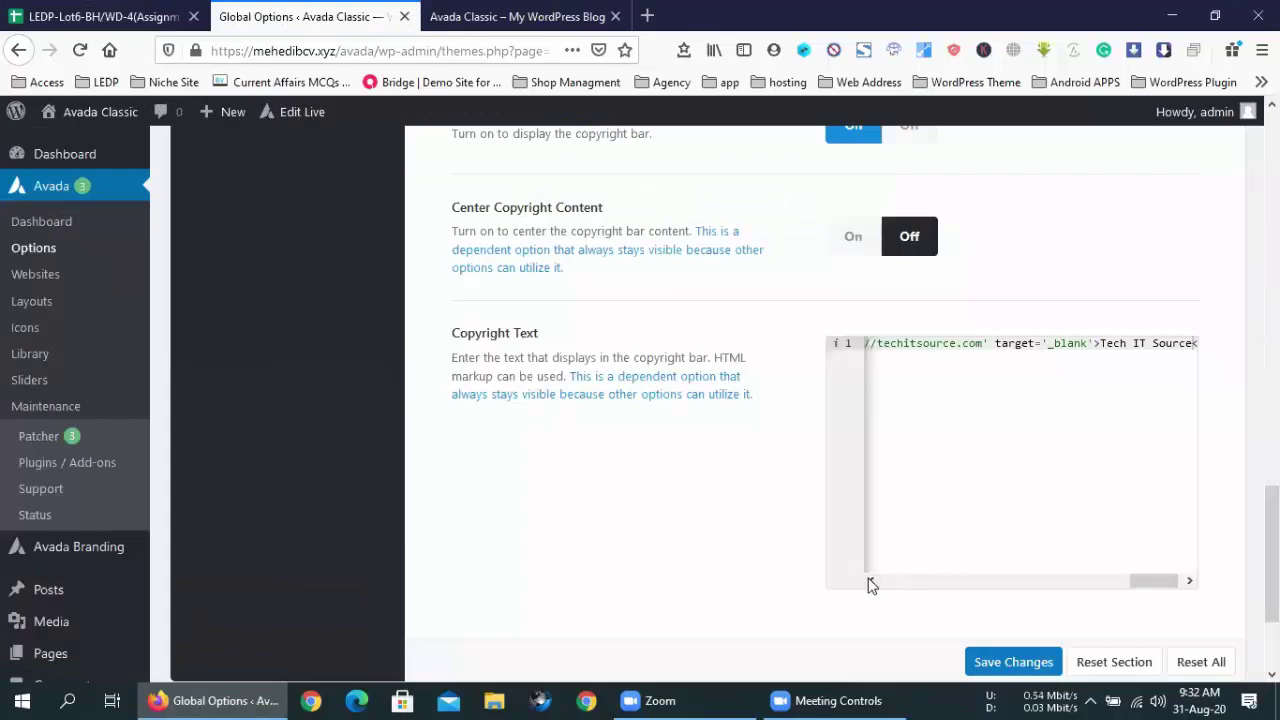
{"action": "left_click_drag", "start_coordinate": [1148, 585], "coordinate": [880, 582]}
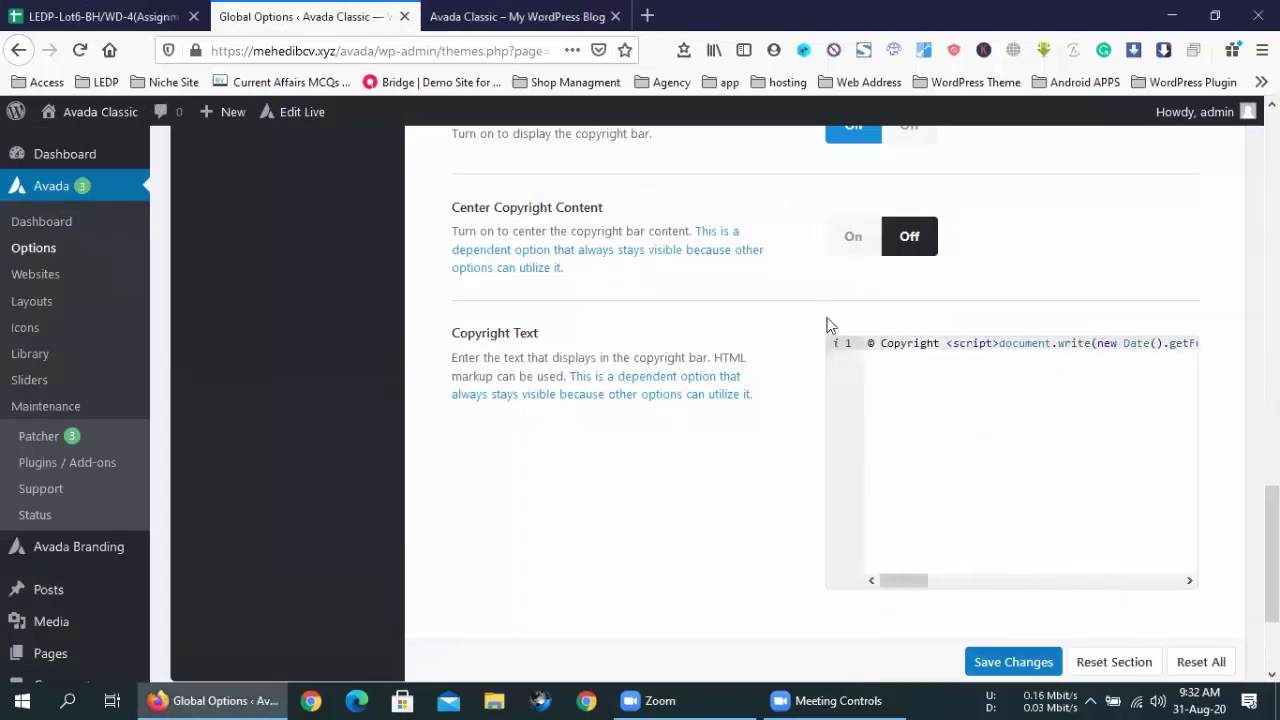
{"action": "left_click", "coordinate": [866, 345]}
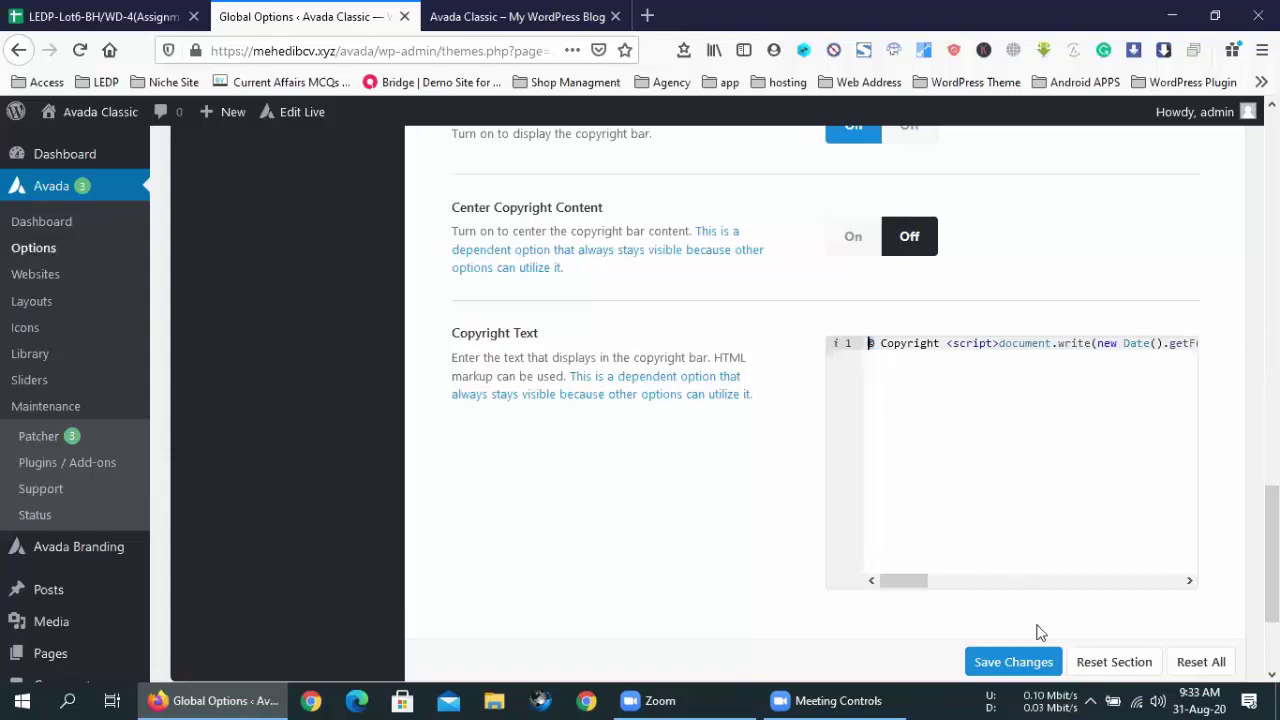
{"action": "left_click", "coordinate": [1037, 660]}
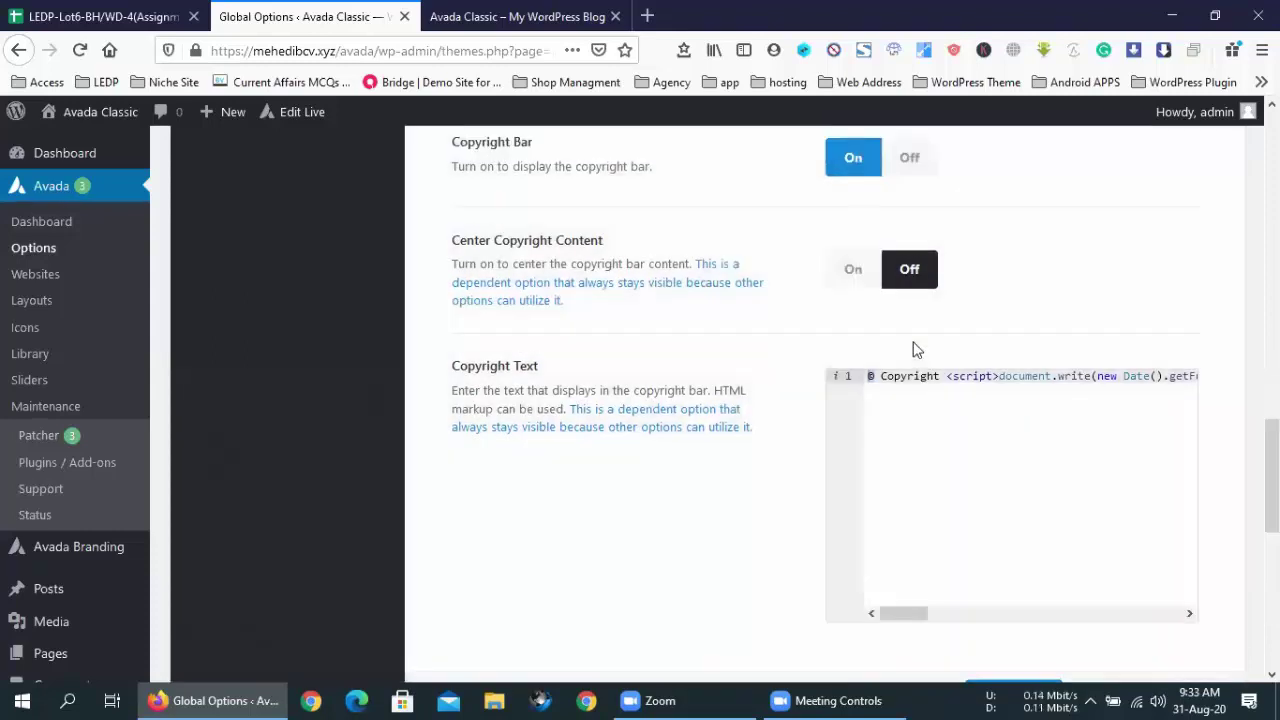
{"action": "left_click", "coordinate": [904, 398]}
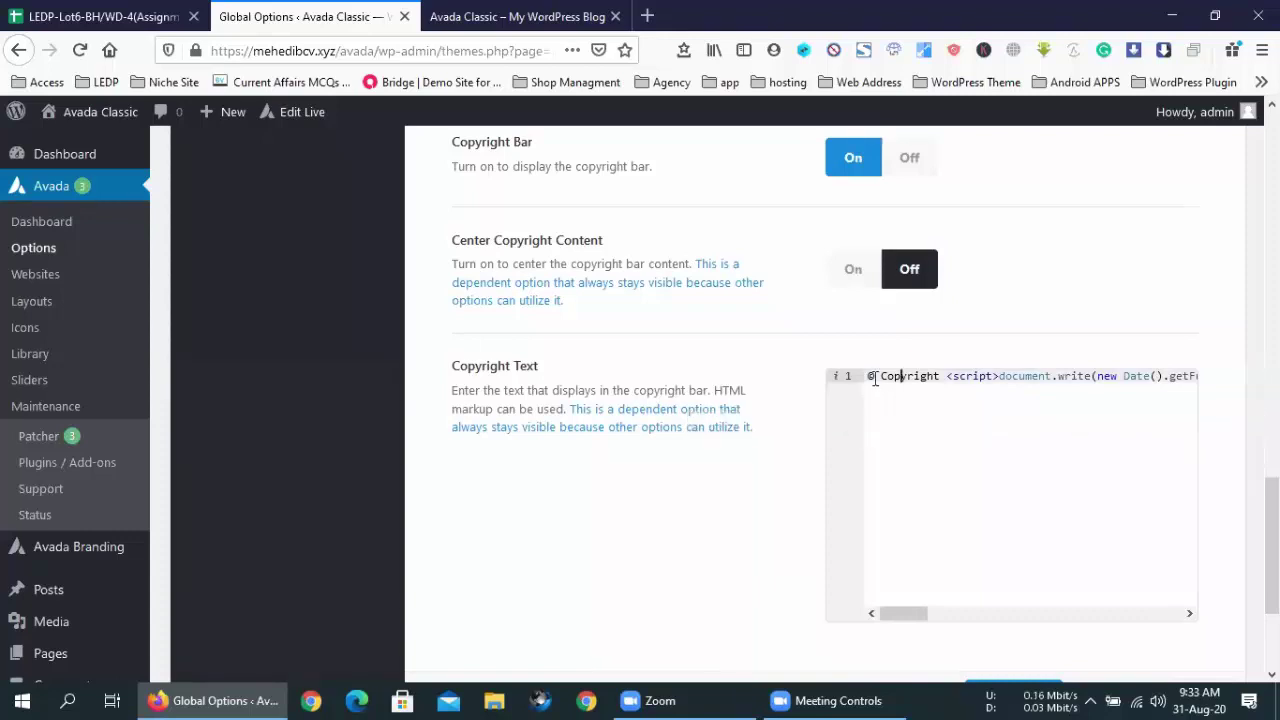
{"action": "left_click_drag", "start_coordinate": [875, 378], "coordinate": [868, 378]}
{"action": "key", "text": "End"}
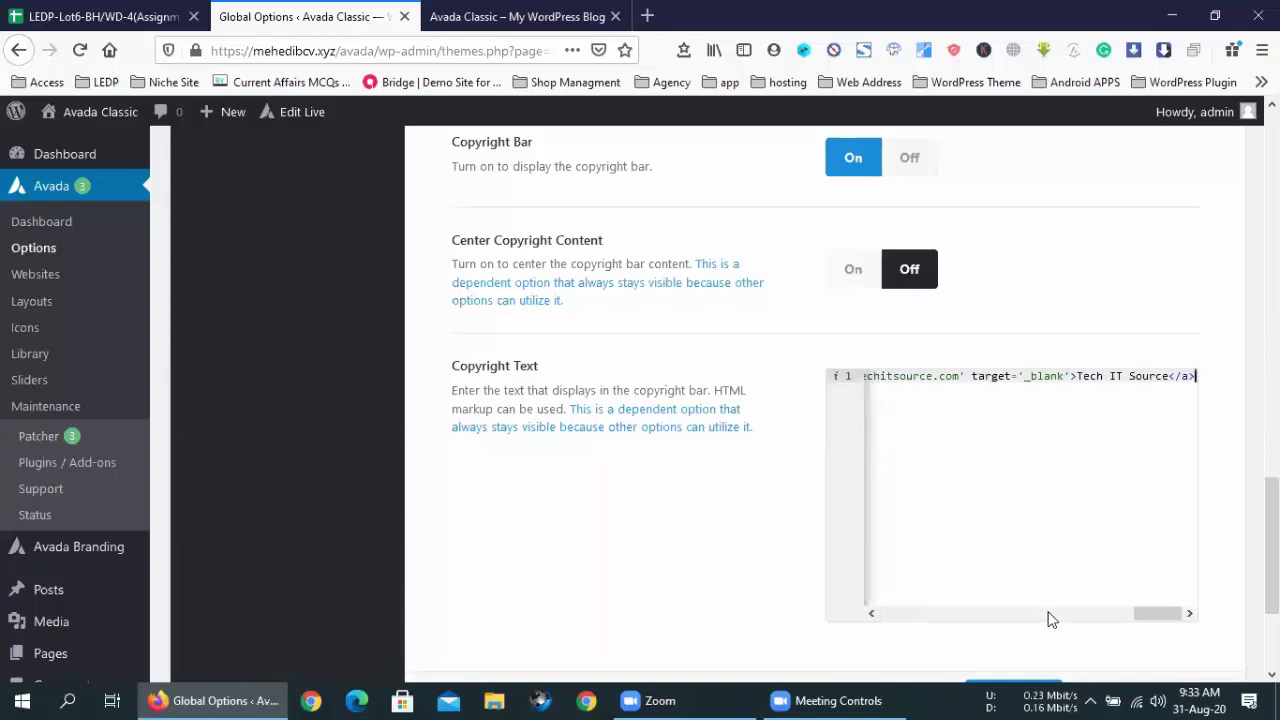
{"action": "left_click", "coordinate": [1055, 615]}
{"action": "left_click_drag", "start_coordinate": [1093, 618], "coordinate": [879, 615]}
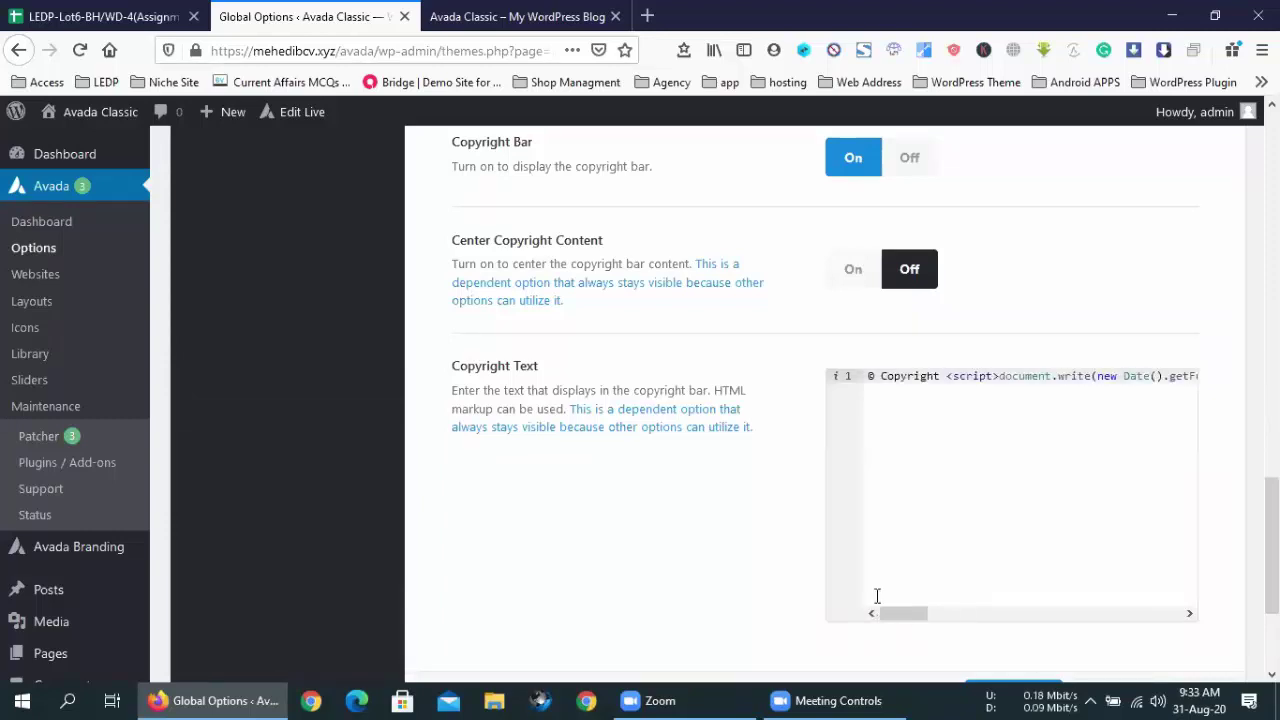
{"action": "left_click", "coordinate": [895, 403]}
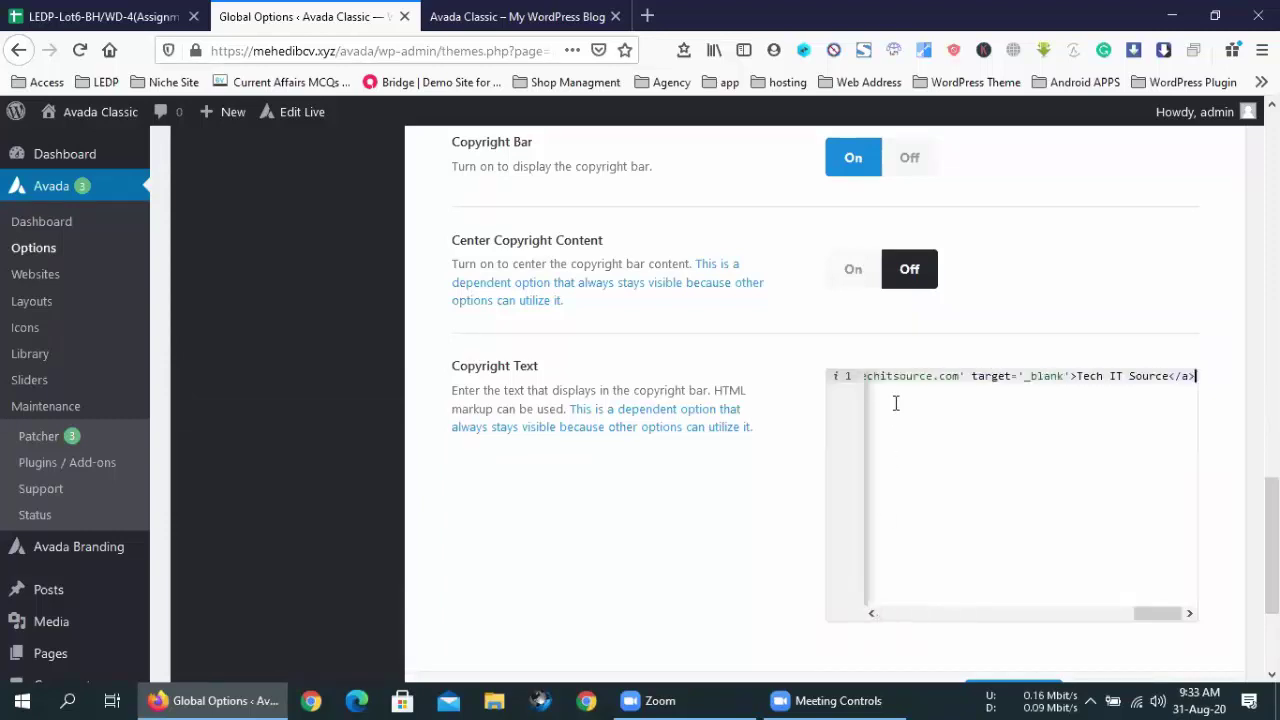
{"action": "left_click", "coordinate": [1016, 615]}
{"action": "left_click_drag", "start_coordinate": [999, 615], "coordinate": [871, 614]}
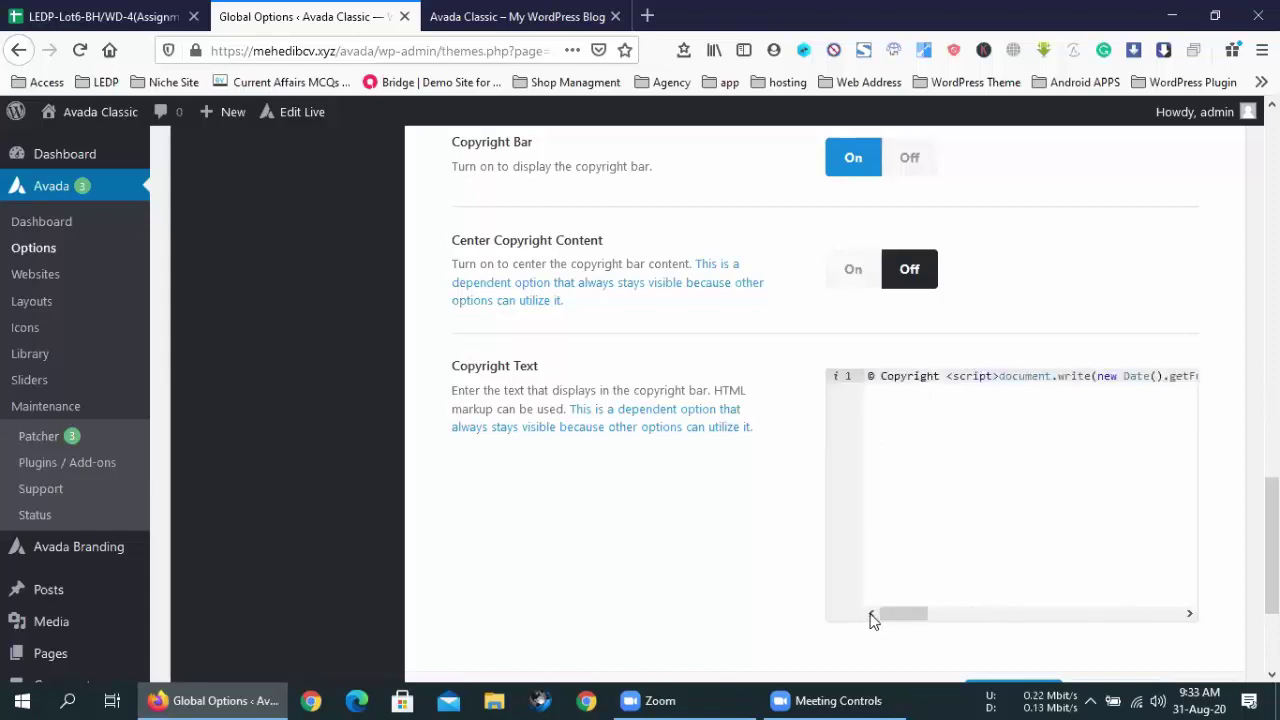
{"action": "left_click", "coordinate": [874, 396]}
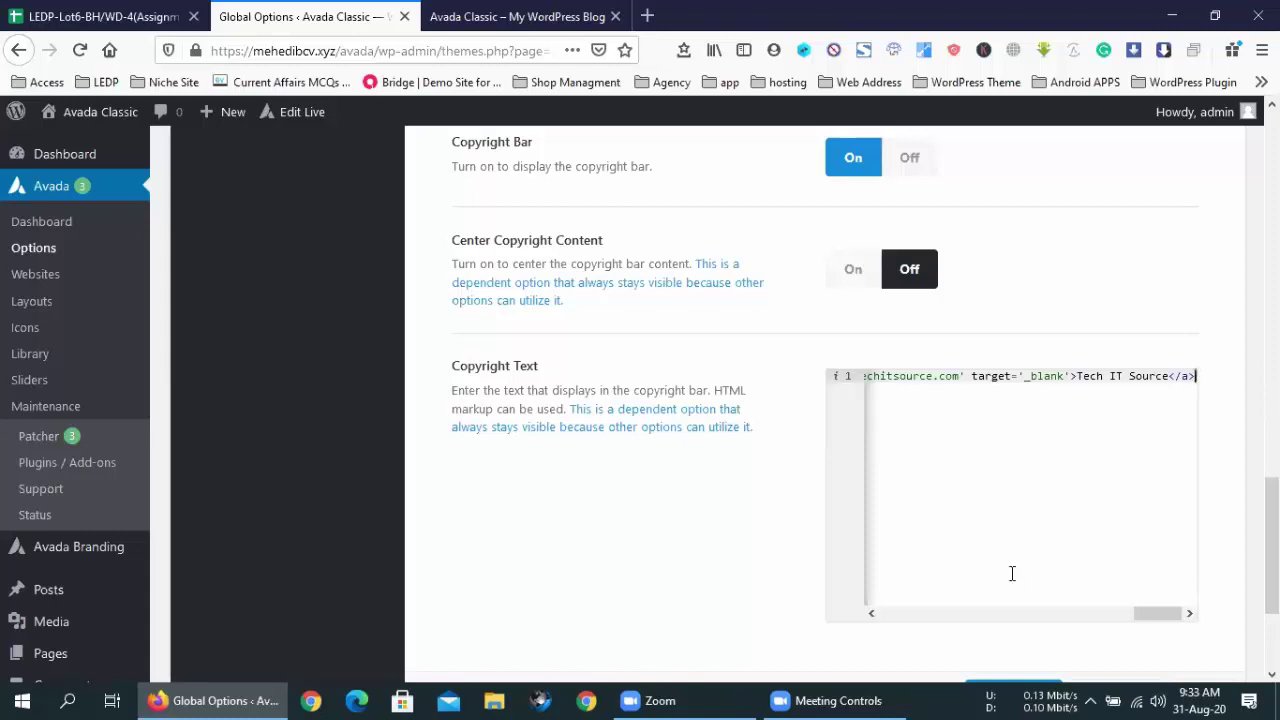
{"action": "left_click_drag", "start_coordinate": [1145, 611], "coordinate": [884, 643]}
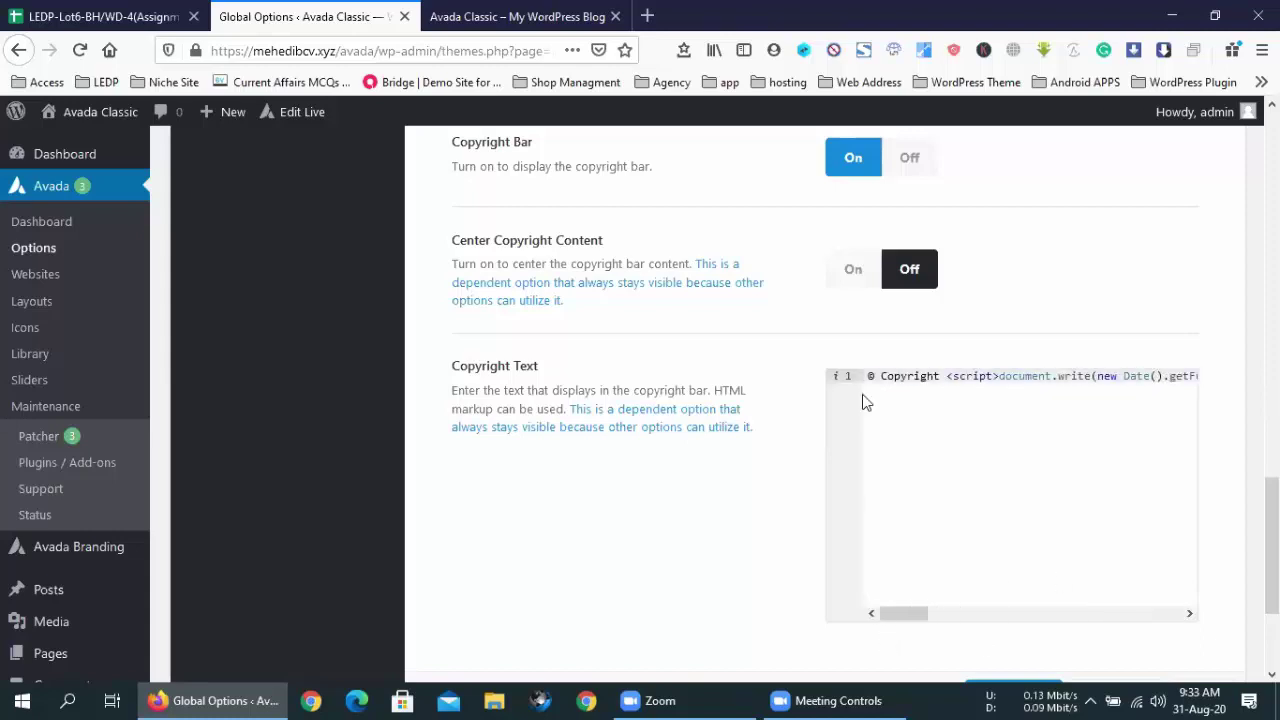
- Search the web for 'copyright icon' Font Awesome in a new tab
{"action": "mouse_move", "coordinate": [862, 395]}
{"action": "left_click", "coordinate": [645, 12]}
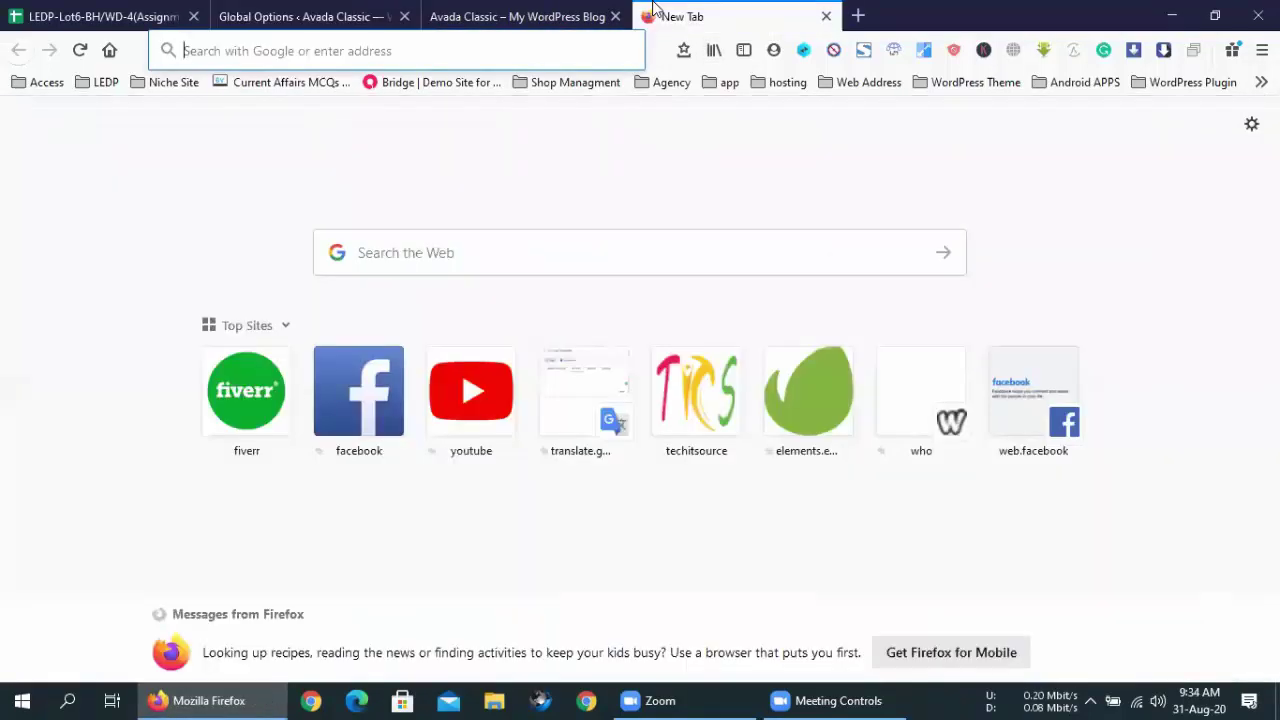
{"action": "type", "text": "a"}
{"action": "key", "text": "BackSpace"}
{"action": "key", "text": "BackSpace"}
{"action": "type", "text": "copyrigh"}
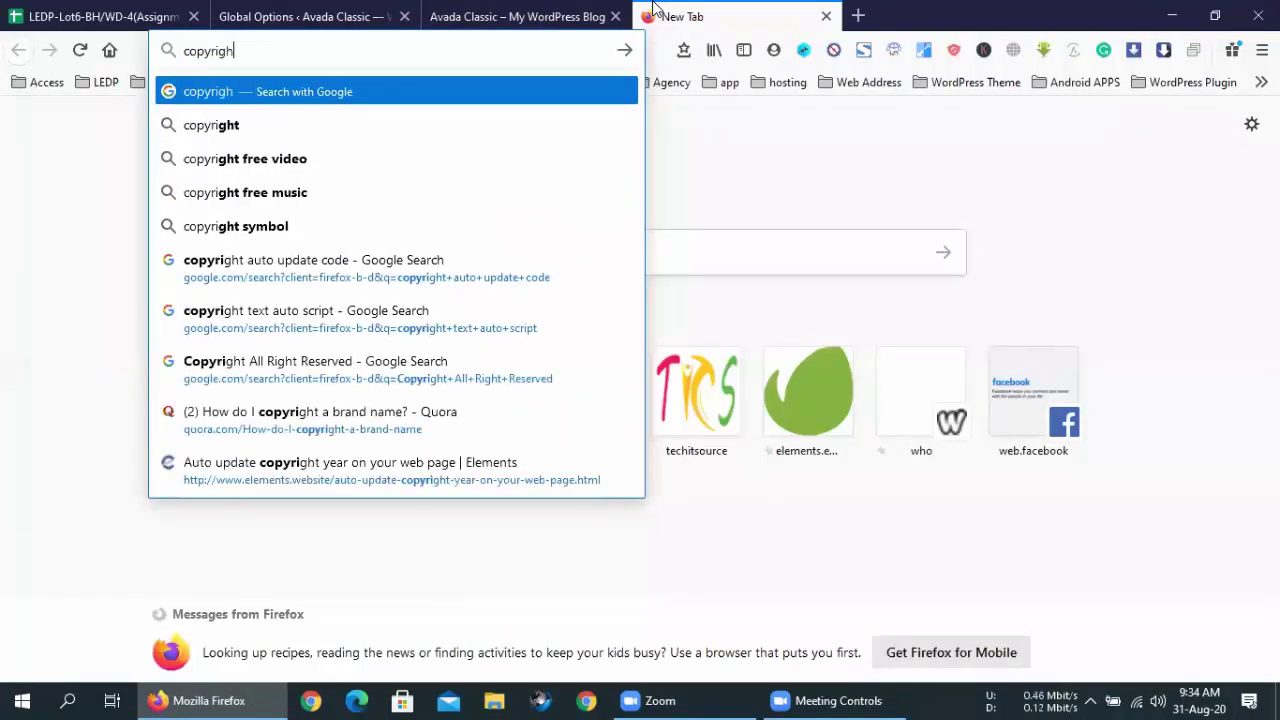
{"action": "type", "text": "t icon"}
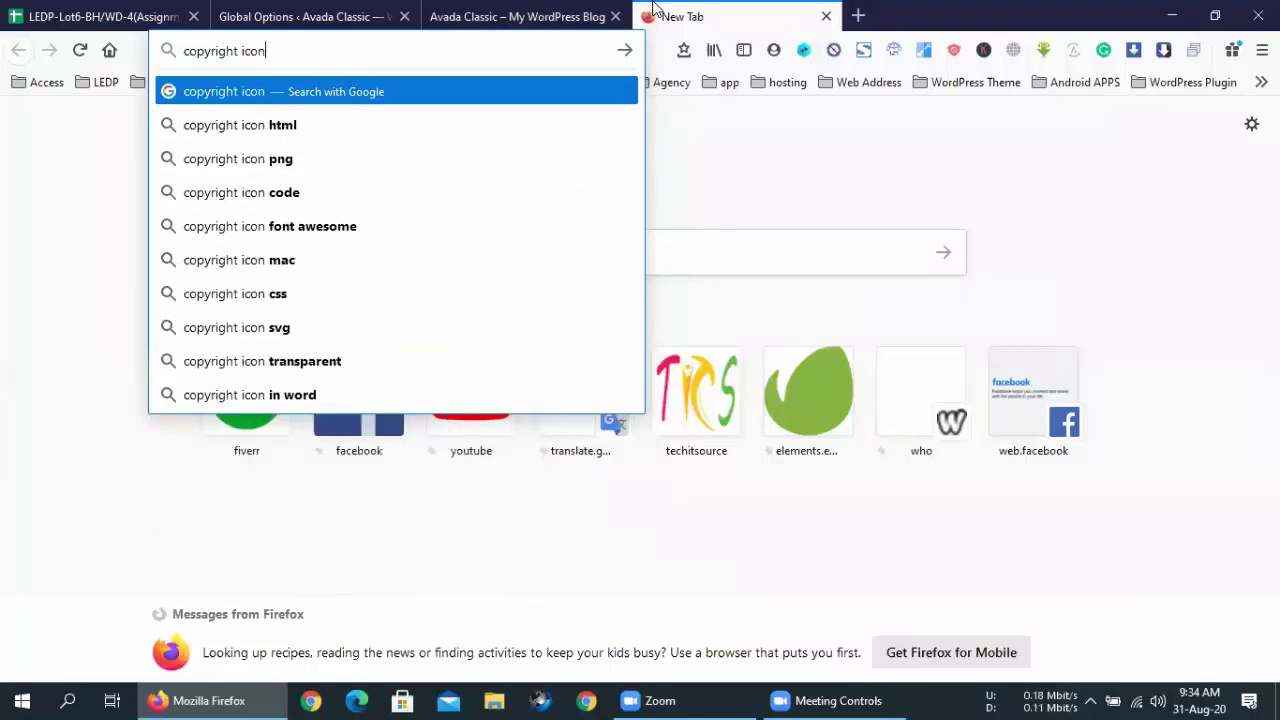
{"action": "left_click", "coordinate": [354, 230]}
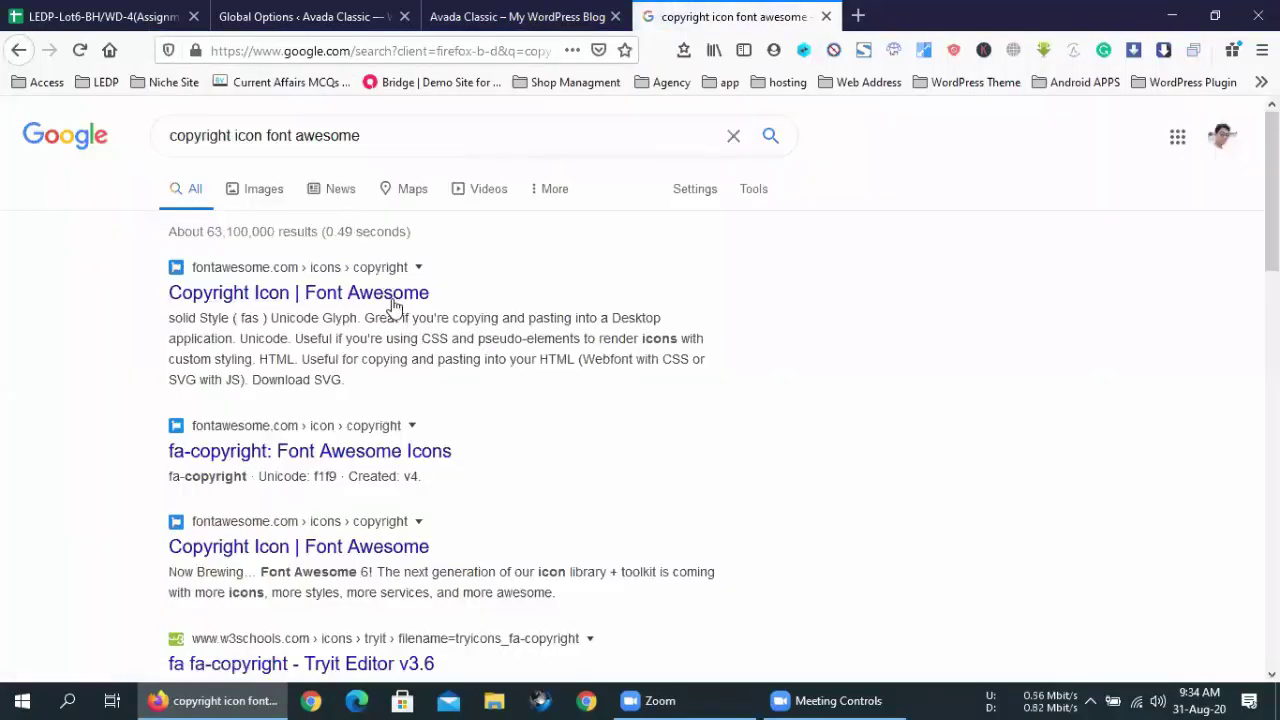
- View the first Font Awesome copyright icon result, then close it and the search results
{"action": "middle_click", "coordinate": [420, 302]}
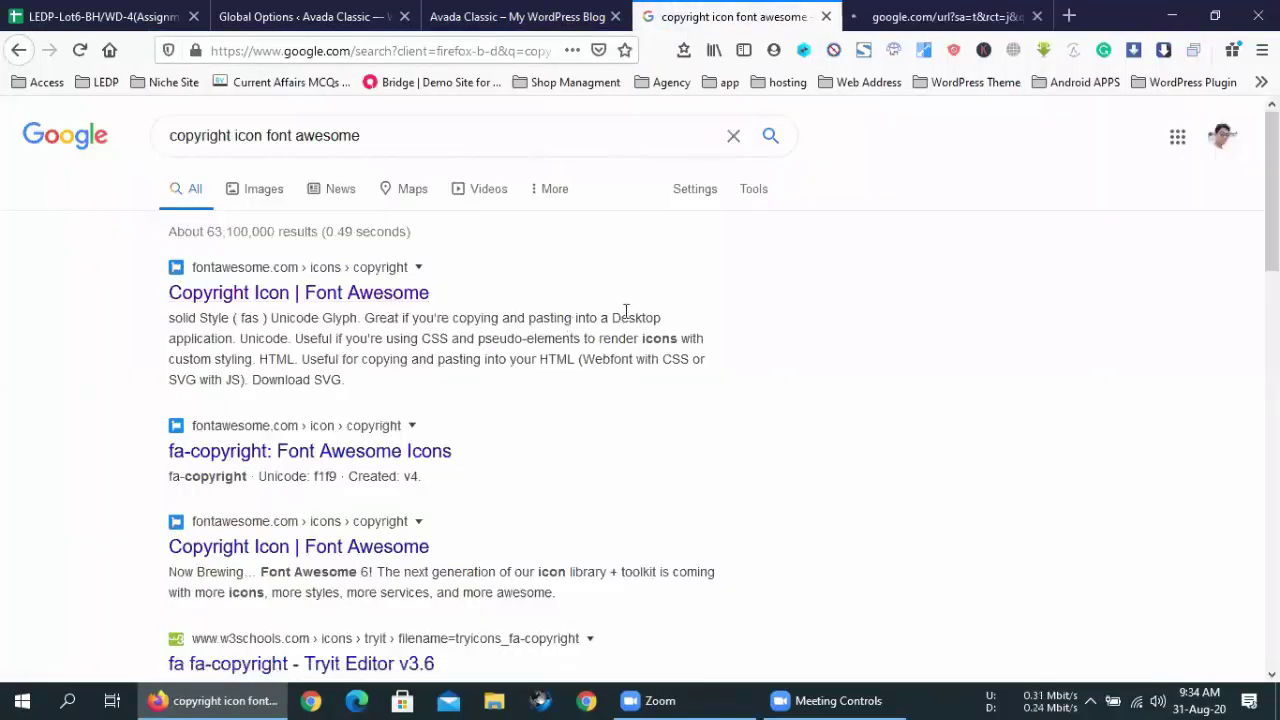
{"action": "left_click", "coordinate": [946, 14]}
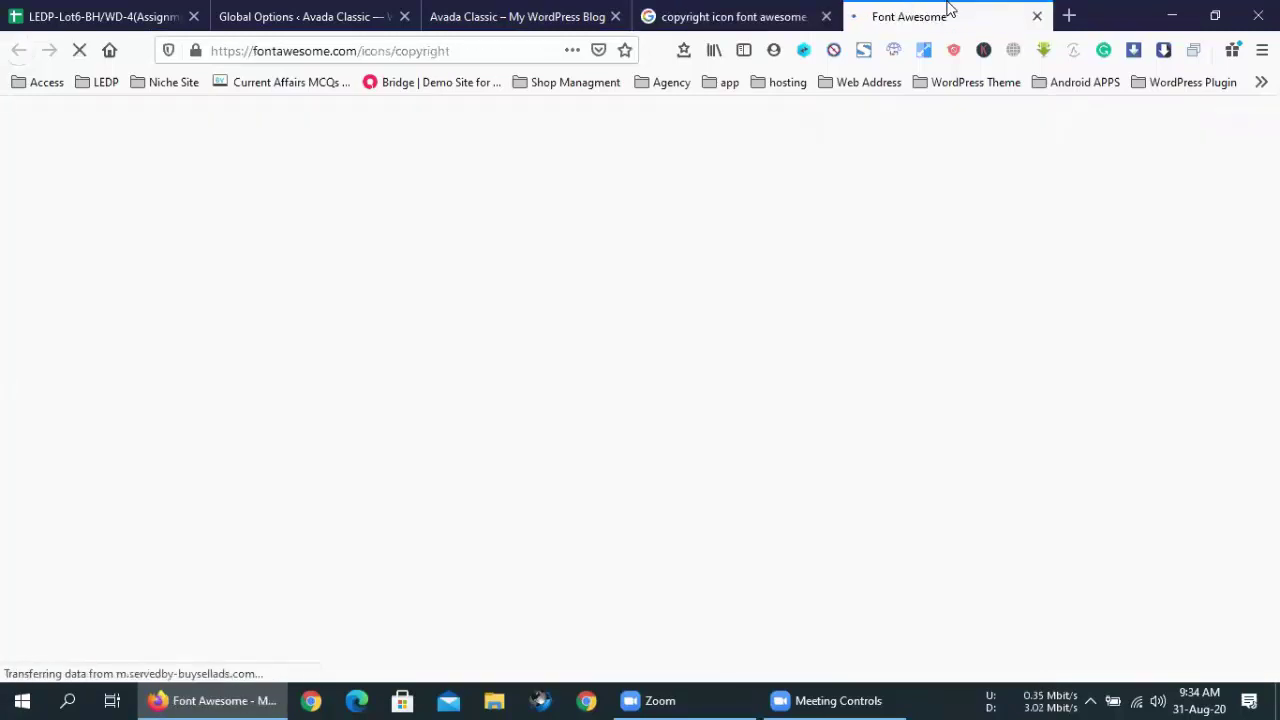
{"action": "left_click", "coordinate": [1038, 18]}
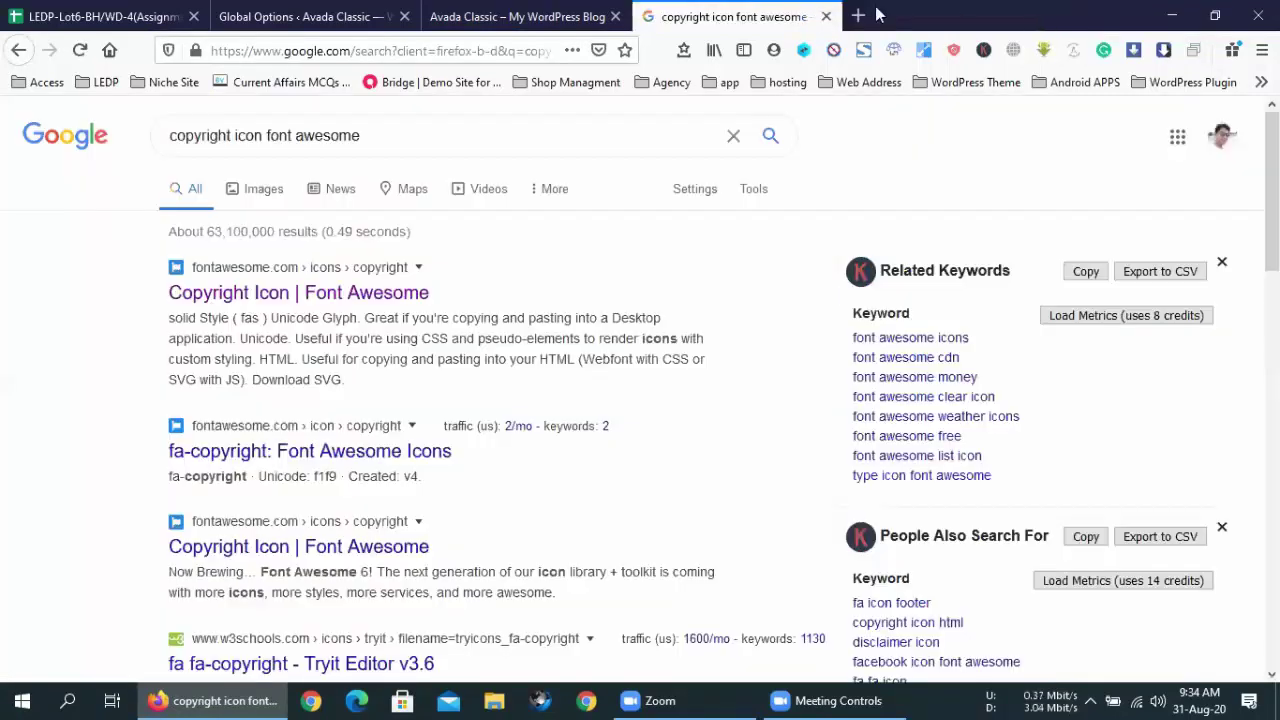
{"action": "left_click", "coordinate": [826, 16]}
- Check the live footer's '© Copyright %%Y%% - 2020' line, then return to the Avada copyright options
{"action": "scroll", "coordinate": [650, 557], "scroll_direction": "down", "scroll_amount": 1}
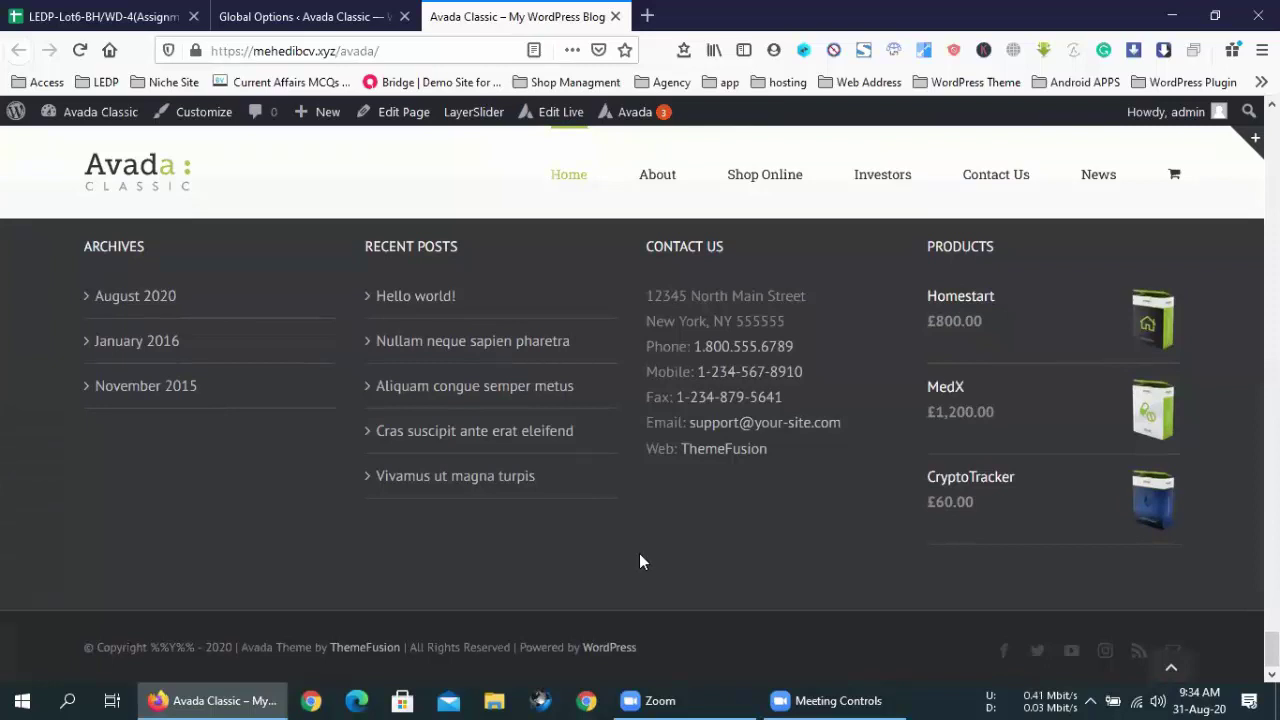
{"action": "scroll", "coordinate": [640, 562], "scroll_direction": "up", "scroll_amount": 1}
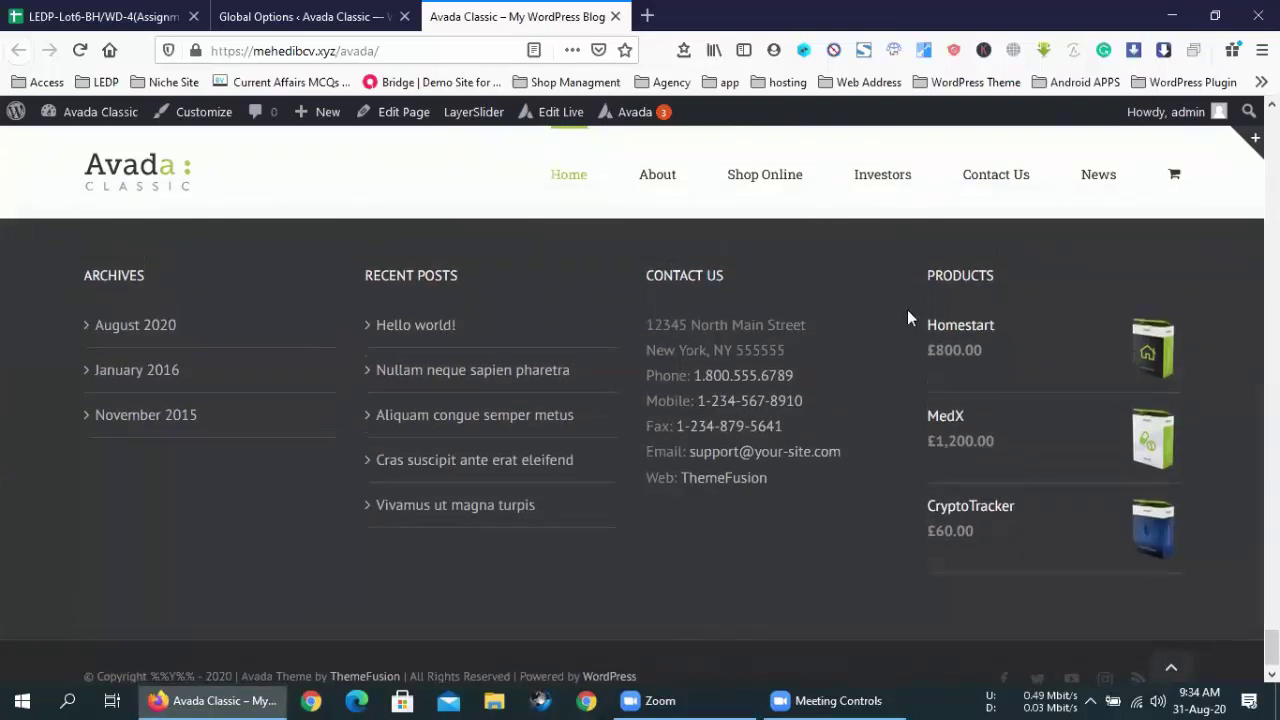
{"action": "scroll", "coordinate": [1089, 540], "scroll_direction": "down", "scroll_amount": 1}
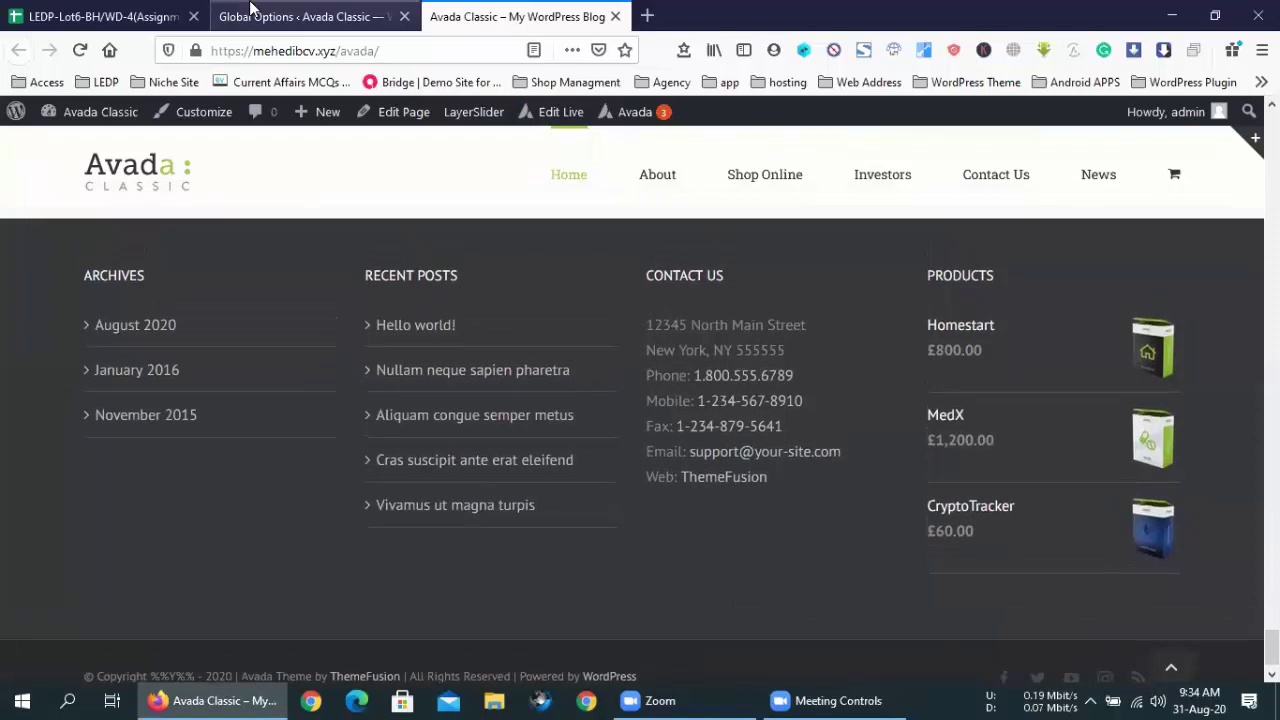
{"action": "left_click", "coordinate": [253, 14]}
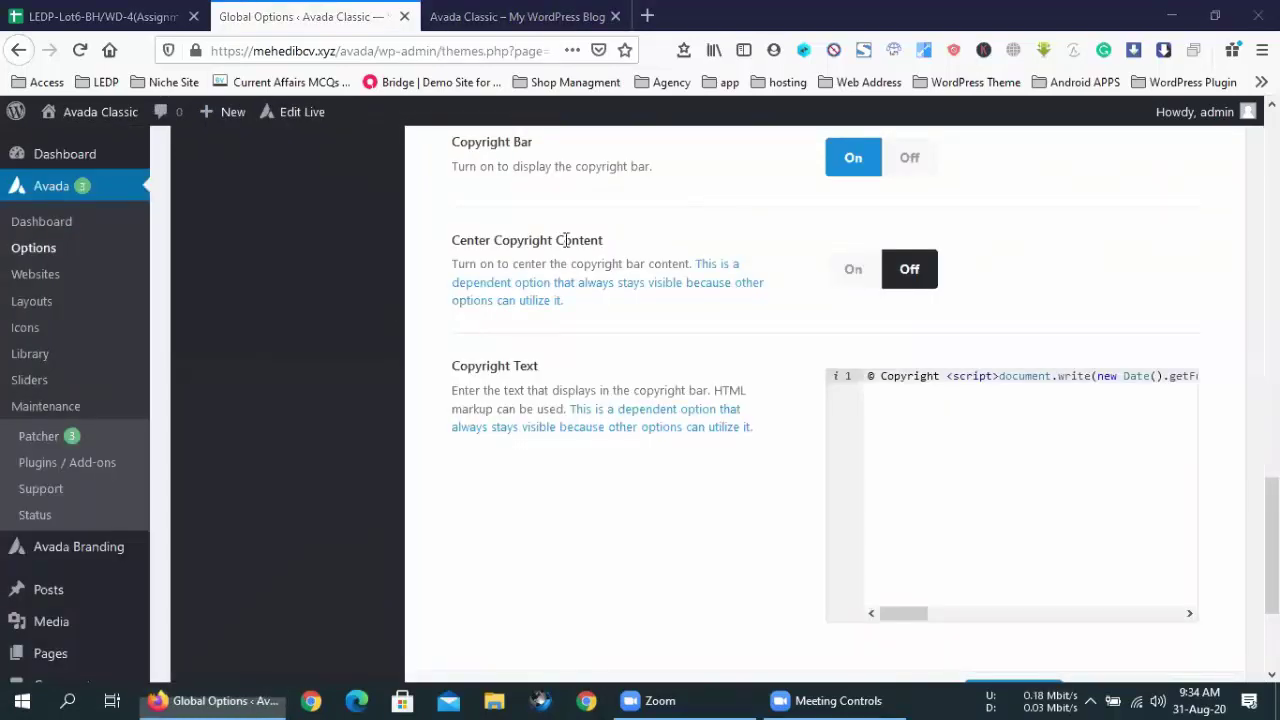
- Look through the Footer Content settings and the Footer Background Image options
{"action": "left_click", "coordinate": [623, 506]}
{"action": "scroll", "coordinate": [623, 506], "scroll_direction": "down", "scroll_amount": 5}
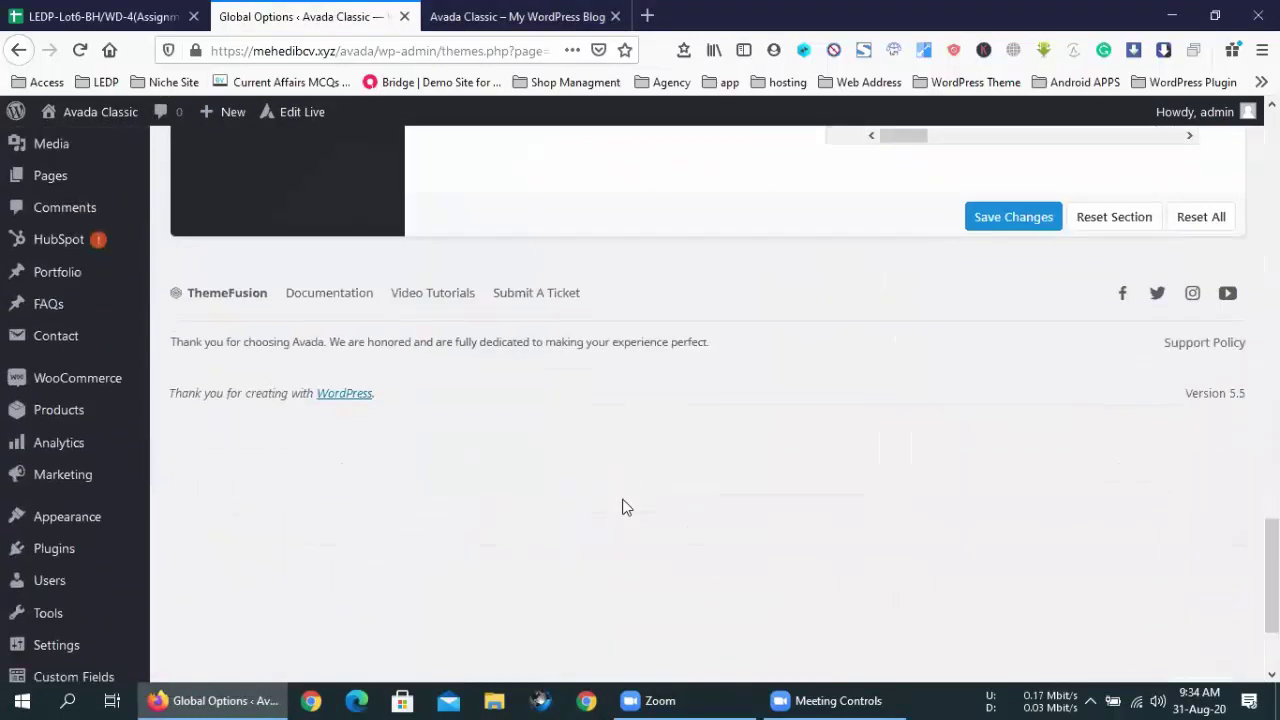
{"action": "scroll", "coordinate": [623, 506], "scroll_direction": "up", "scroll_amount": 5}
{"action": "scroll", "coordinate": [623, 507], "scroll_direction": "up", "scroll_amount": 4}
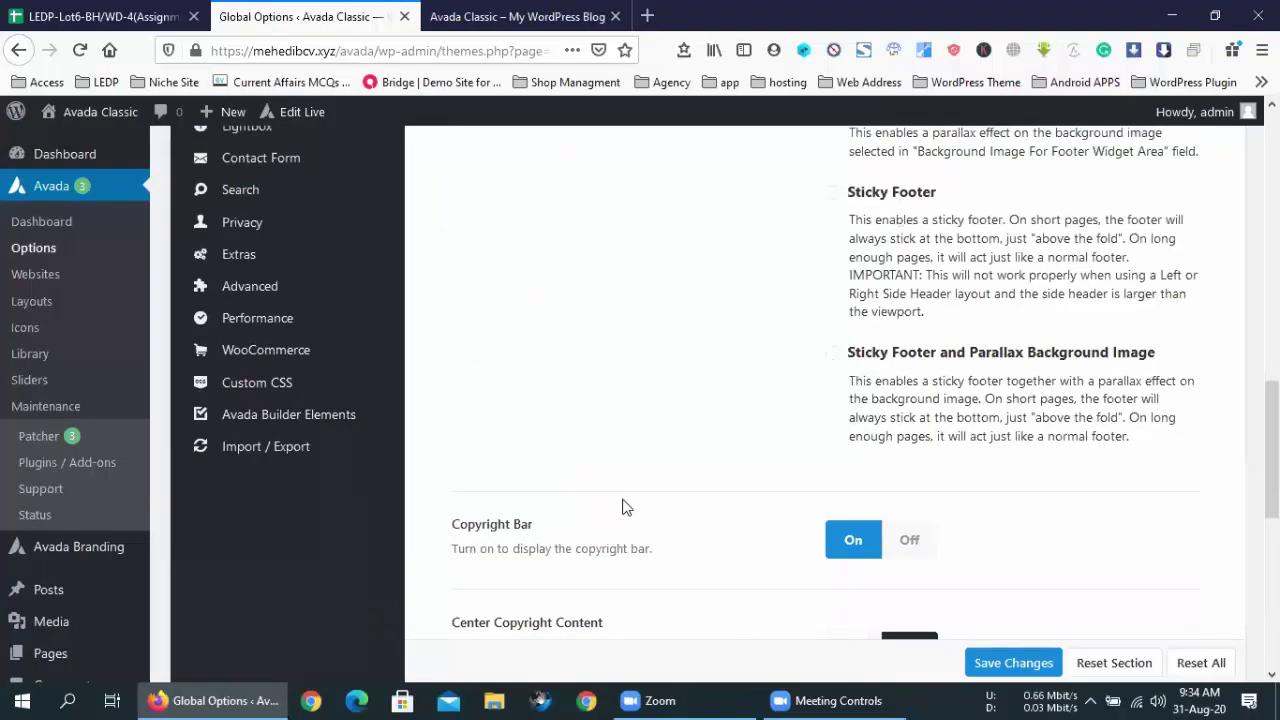
{"action": "scroll", "coordinate": [623, 507], "scroll_direction": "up", "scroll_amount": 6}
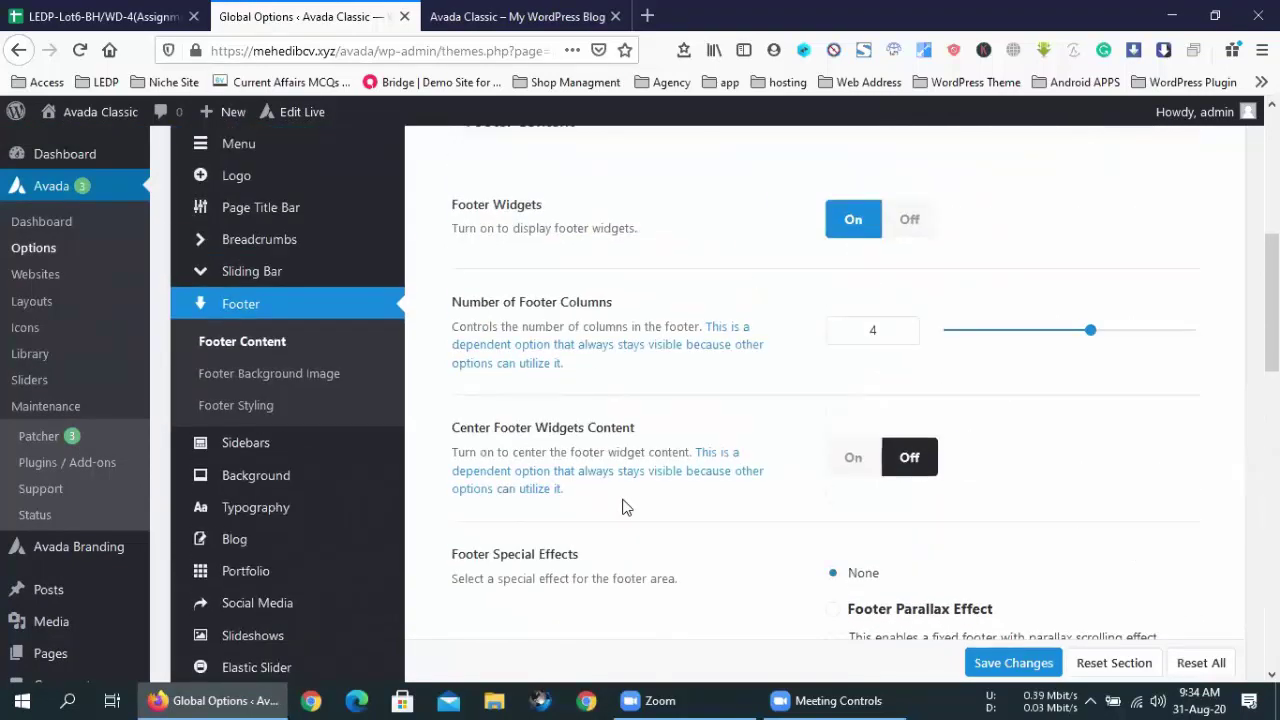
{"action": "scroll", "coordinate": [623, 507], "scroll_direction": "up", "scroll_amount": 4}
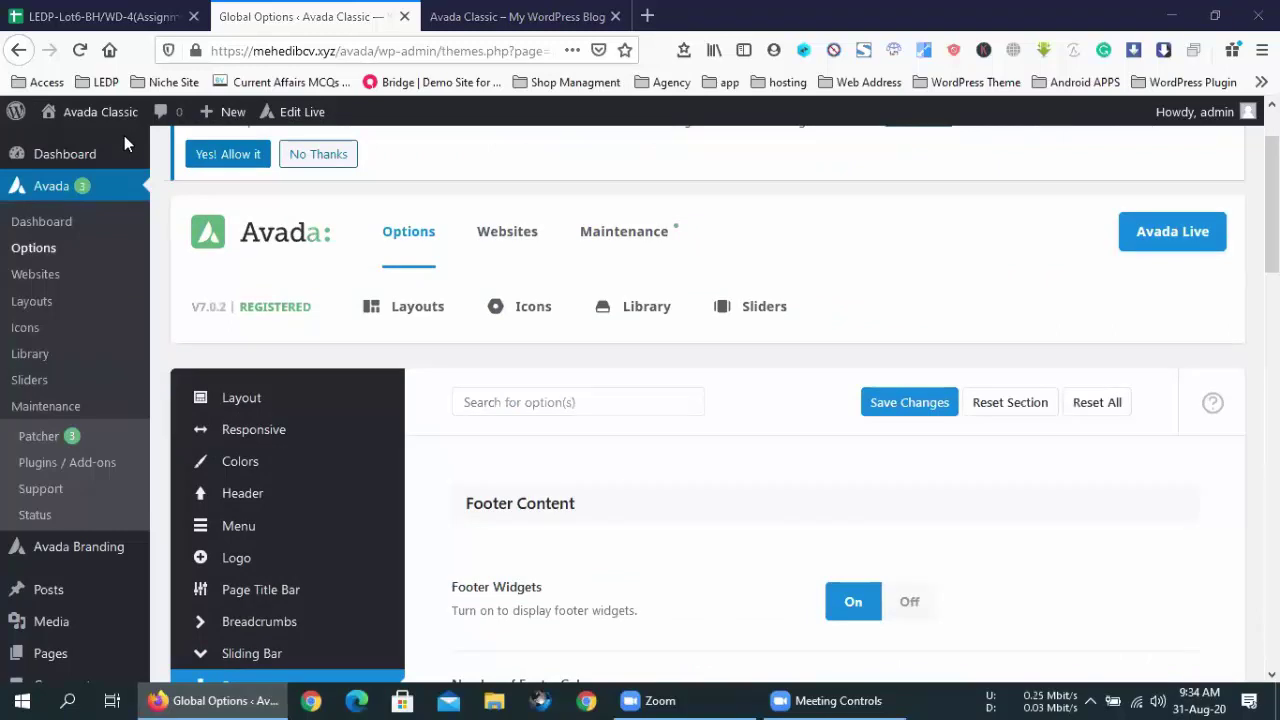
{"action": "scroll", "coordinate": [454, 437], "scroll_direction": "down", "scroll_amount": 5}
{"action": "left_click", "coordinate": [232, 279]}
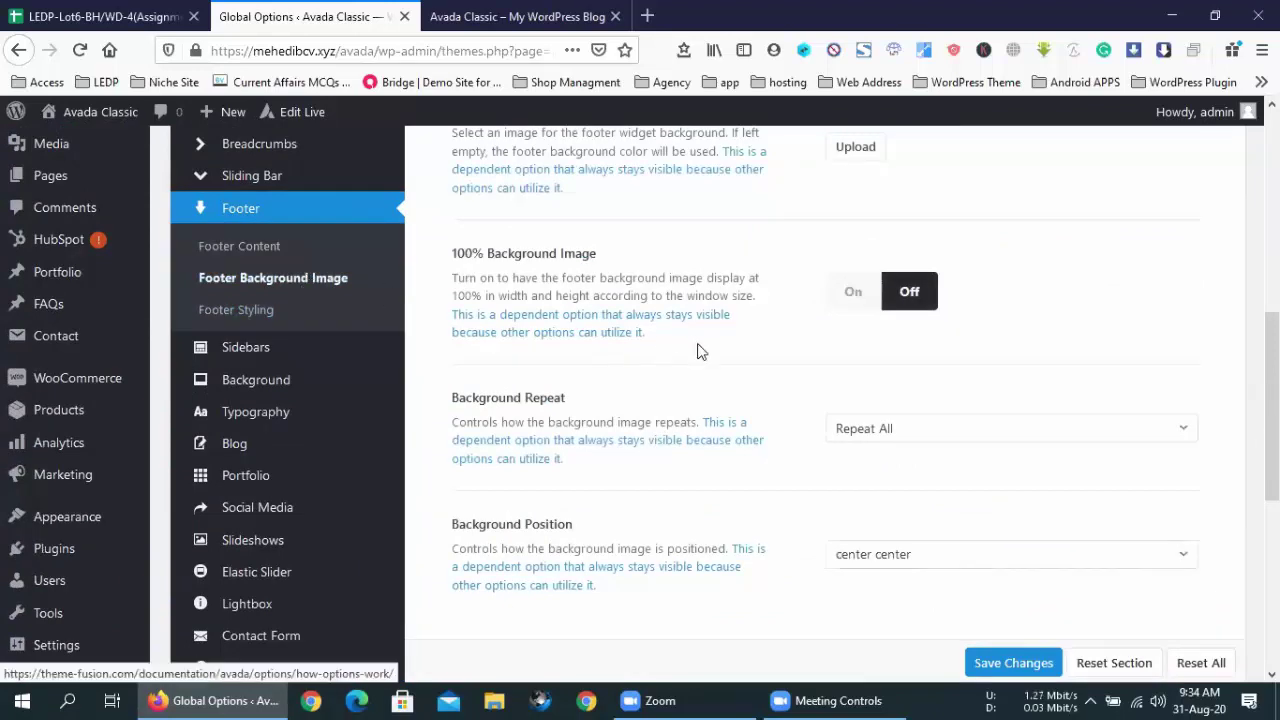
{"action": "scroll", "coordinate": [697, 351], "scroll_direction": "down", "scroll_amount": 5}
{"action": "scroll", "coordinate": [700, 353], "scroll_direction": "down", "scroll_amount": 2}
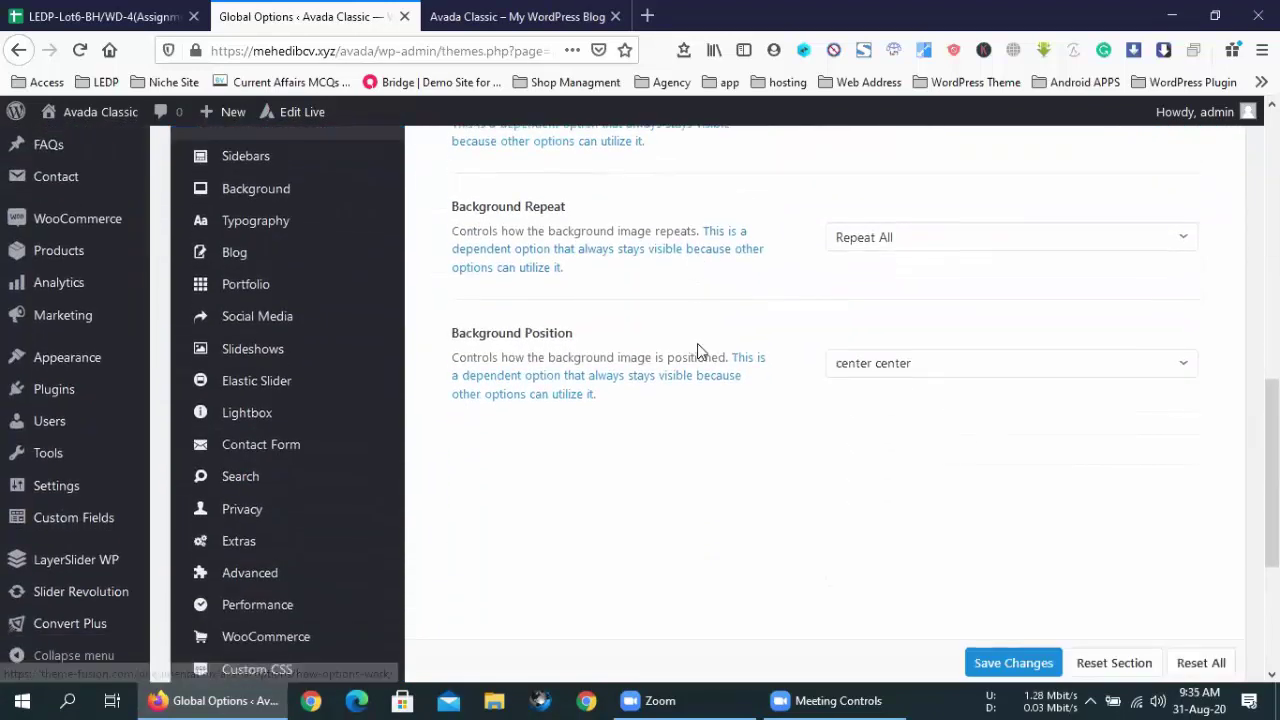
{"action": "scroll", "coordinate": [388, 350], "scroll_direction": "up", "scroll_amount": 5}
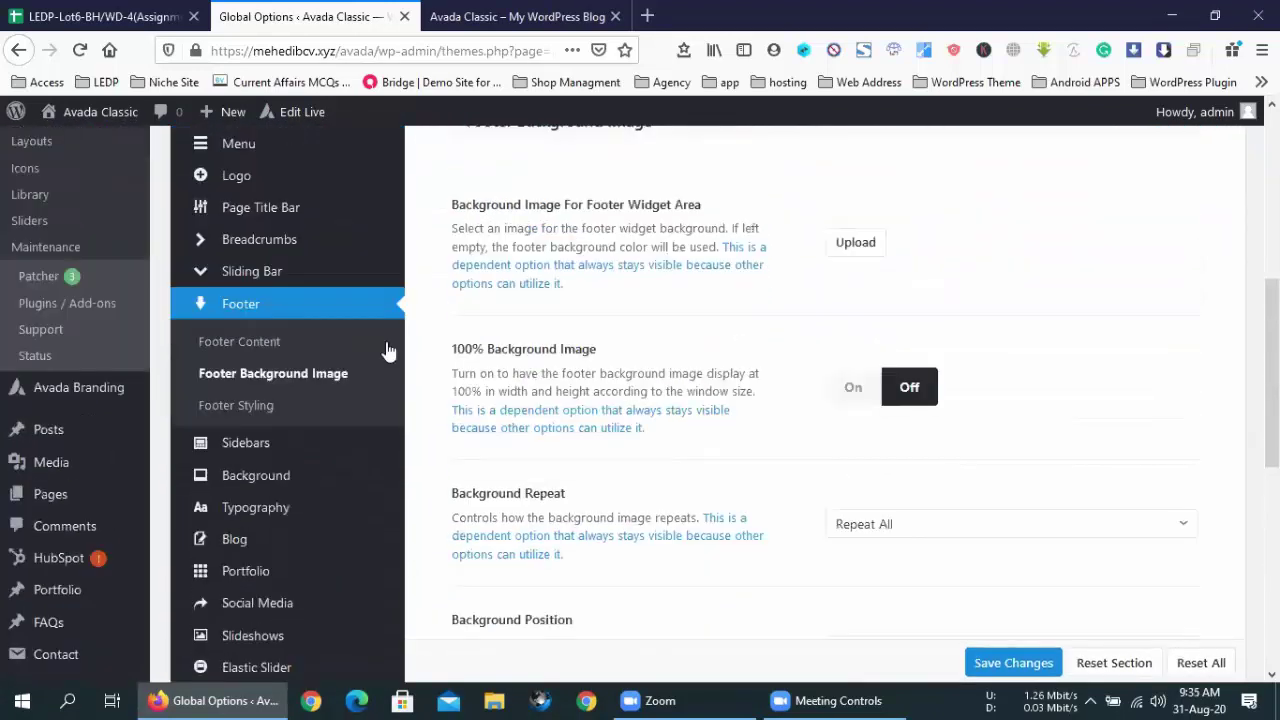
- Review Footer Styling: 100% Footer Width off and Footer Padding 63px/60px
{"action": "left_click", "coordinate": [245, 405]}
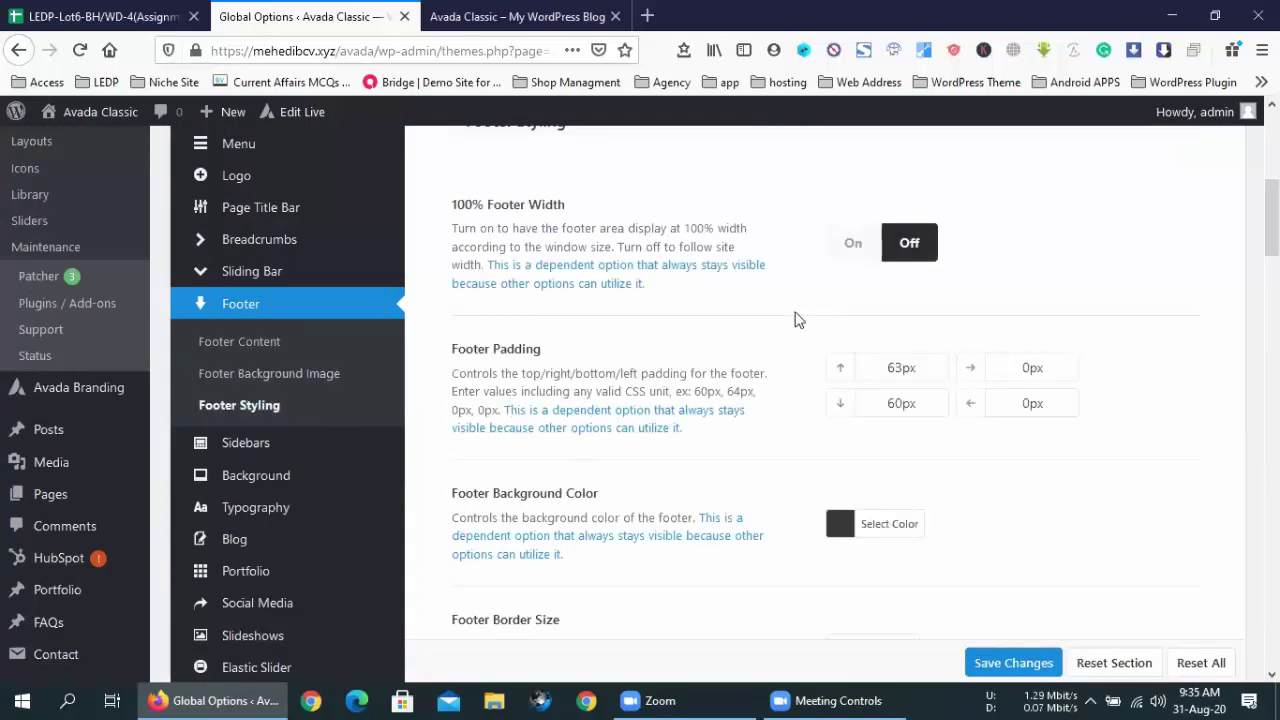
{"action": "scroll", "coordinate": [666, 346], "scroll_direction": "down", "scroll_amount": 4}
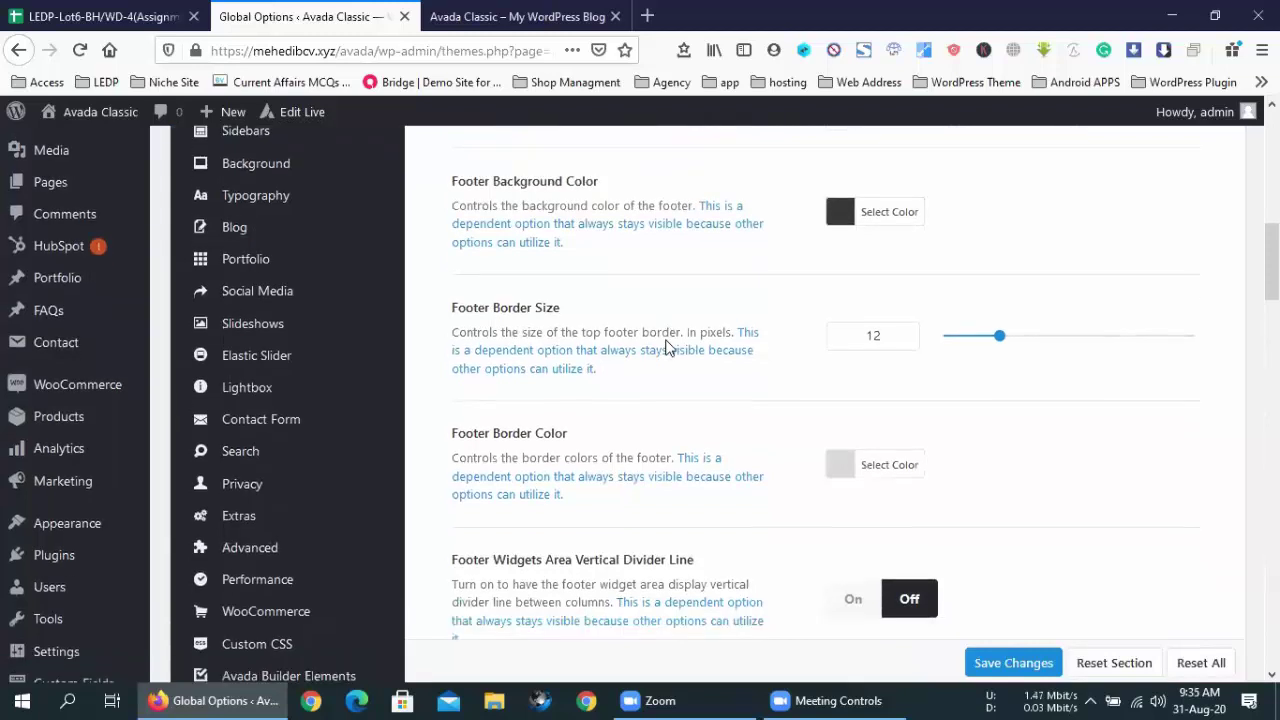
{"action": "scroll", "coordinate": [667, 346], "scroll_direction": "down", "scroll_amount": 3}
{"action": "scroll", "coordinate": [667, 346], "scroll_direction": "down", "scroll_amount": 2}
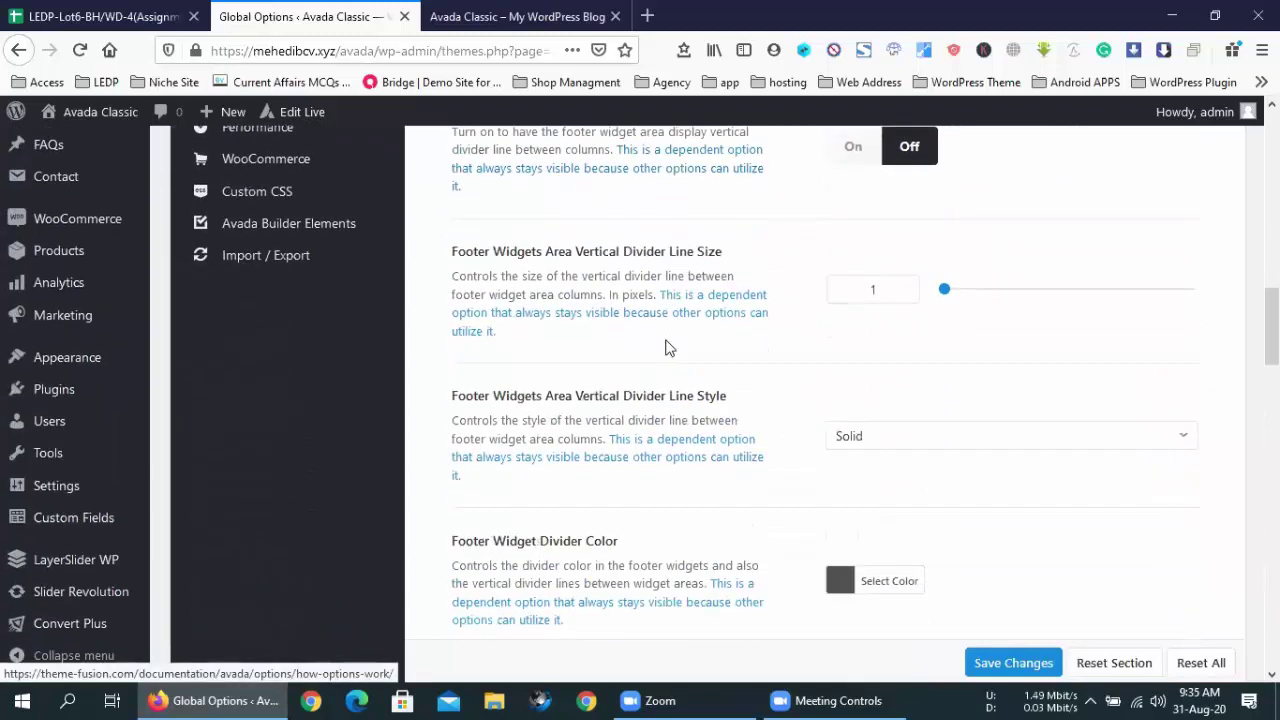
{"action": "scroll", "coordinate": [669, 347], "scroll_direction": "down", "scroll_amount": 2}
{"action": "scroll", "coordinate": [669, 347], "scroll_direction": "down", "scroll_amount": 4}
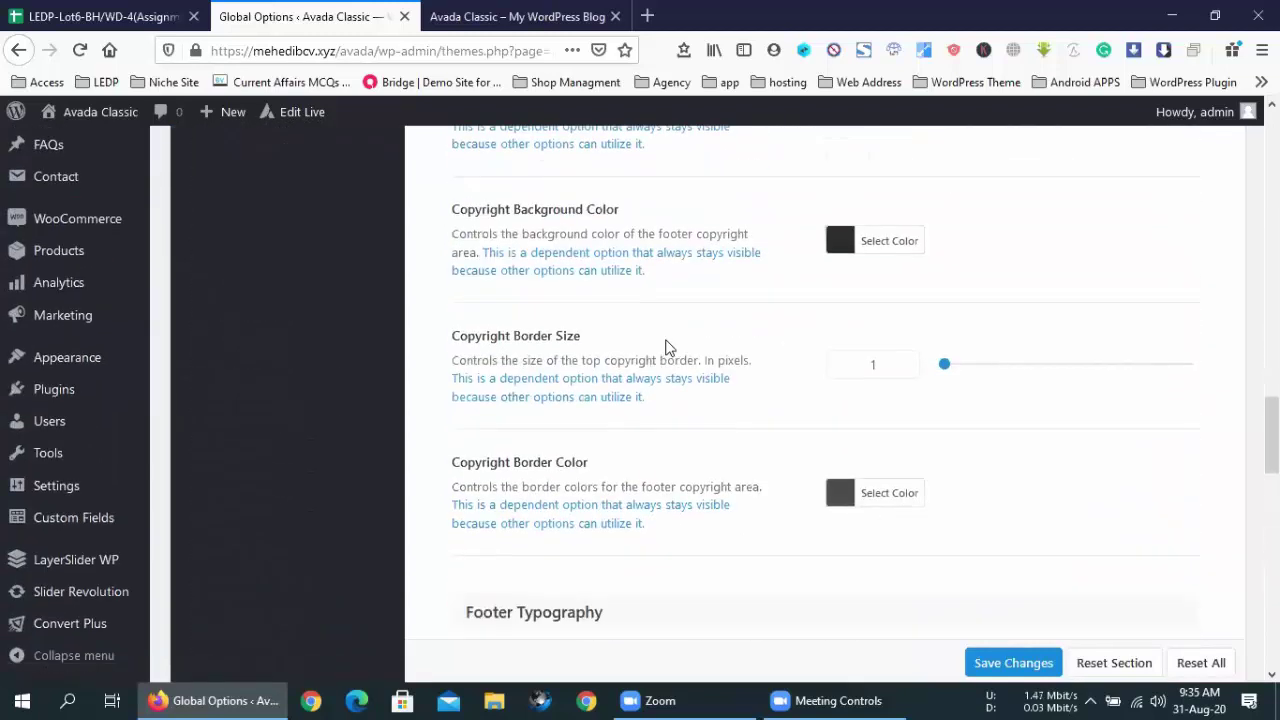
{"action": "scroll", "coordinate": [668, 347], "scroll_direction": "down", "scroll_amount": 3}
{"action": "scroll", "coordinate": [668, 348], "scroll_direction": "down", "scroll_amount": 1}
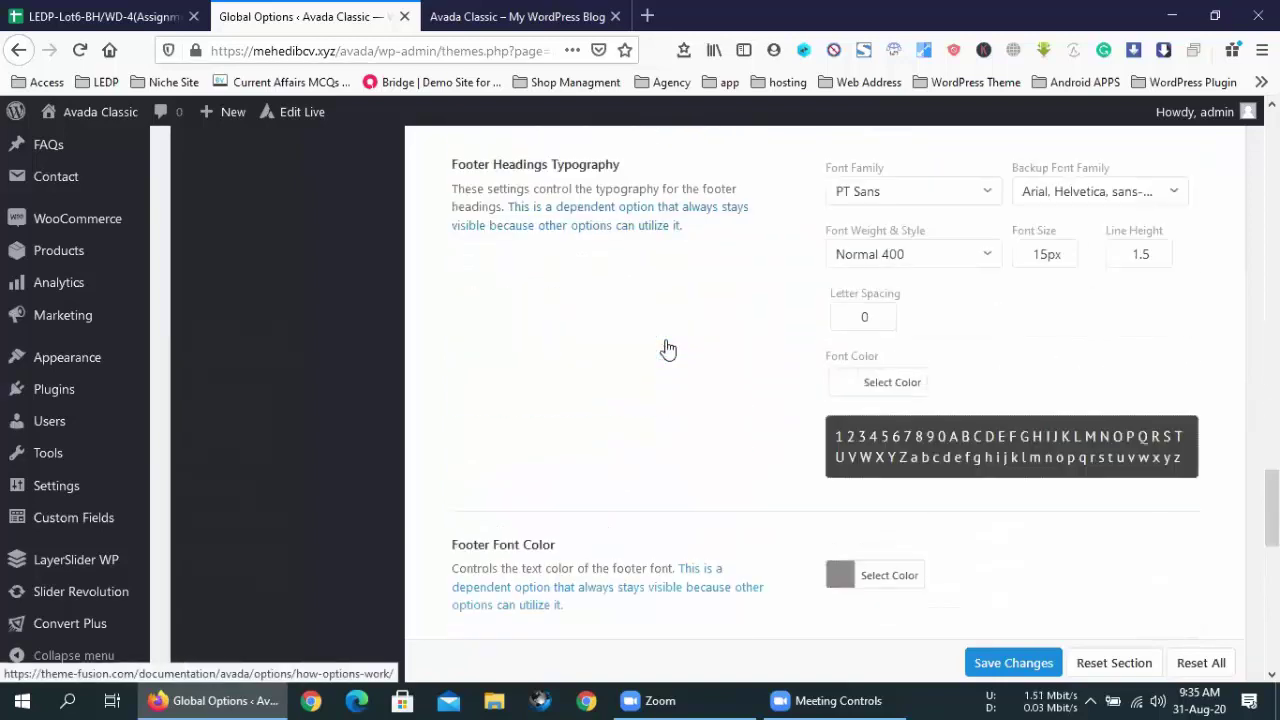
{"action": "scroll", "coordinate": [668, 348], "scroll_direction": "down", "scroll_amount": 1}
{"action": "scroll", "coordinate": [668, 347], "scroll_direction": "down", "scroll_amount": 3}
{"action": "scroll", "coordinate": [669, 347], "scroll_direction": "down", "scroll_amount": 3}
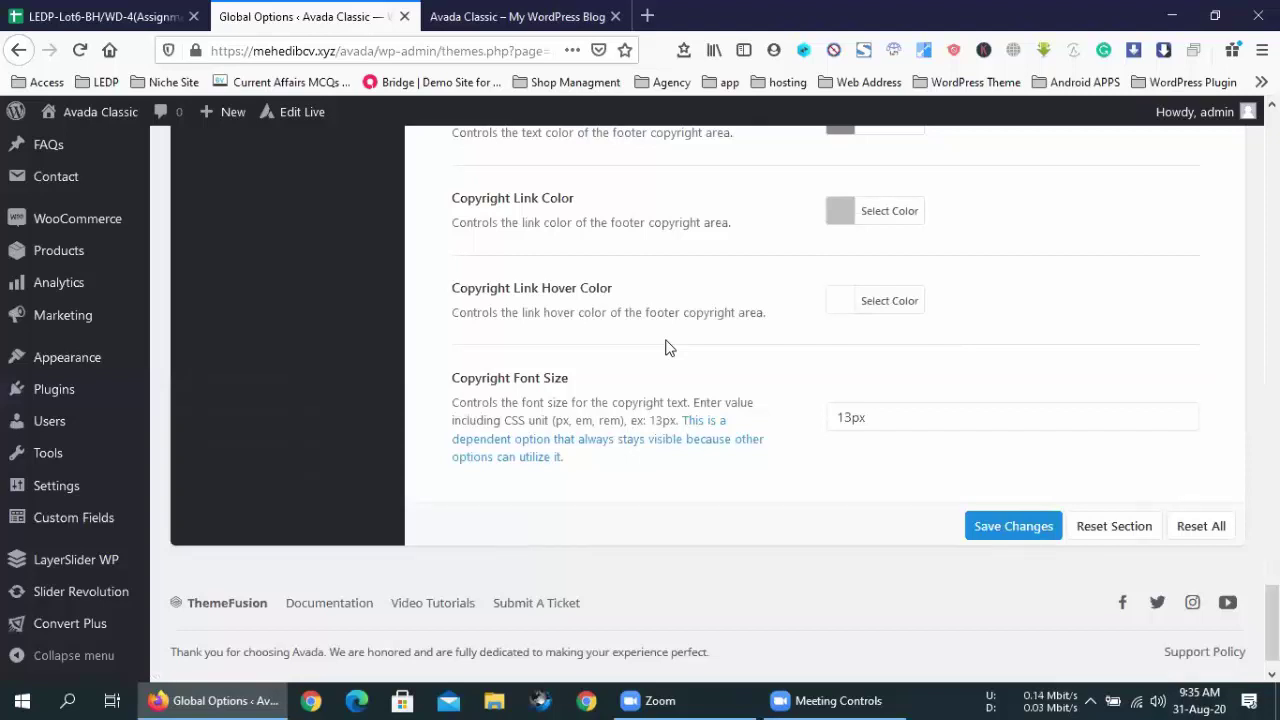
{"action": "scroll", "coordinate": [668, 348], "scroll_direction": "up", "scroll_amount": 15}
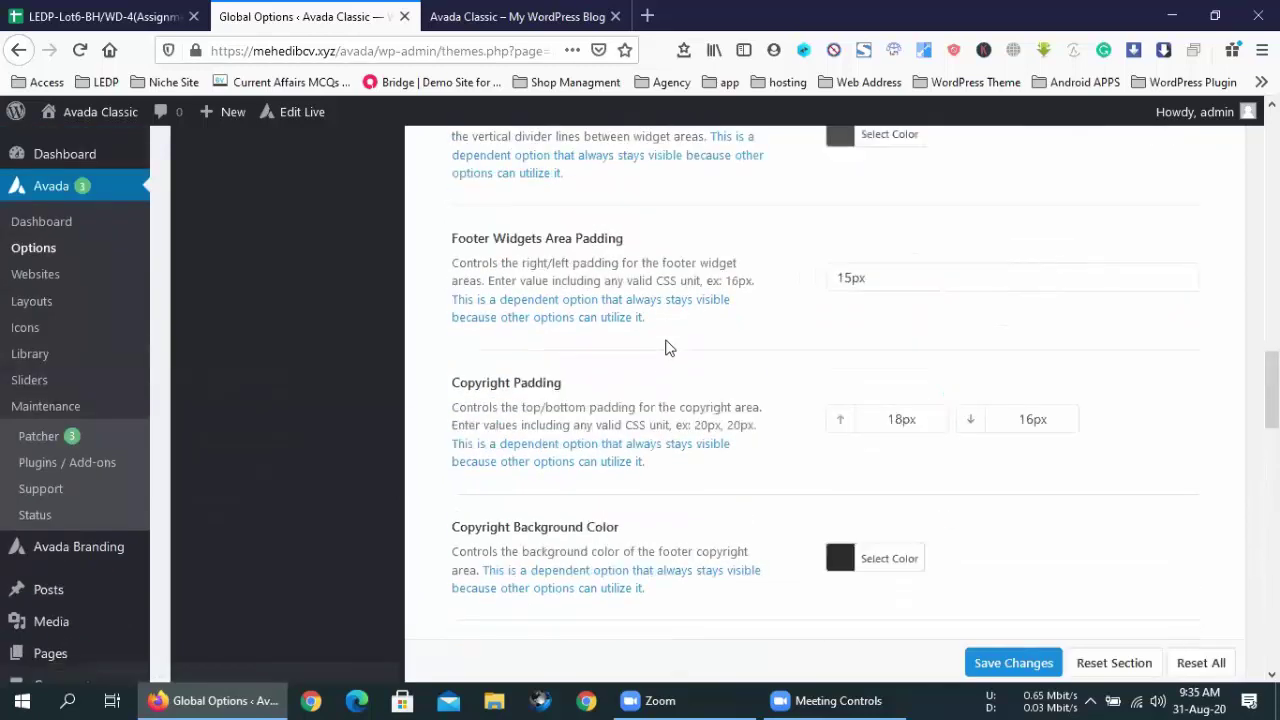
{"action": "scroll", "coordinate": [669, 347], "scroll_direction": "down", "scroll_amount": 2}
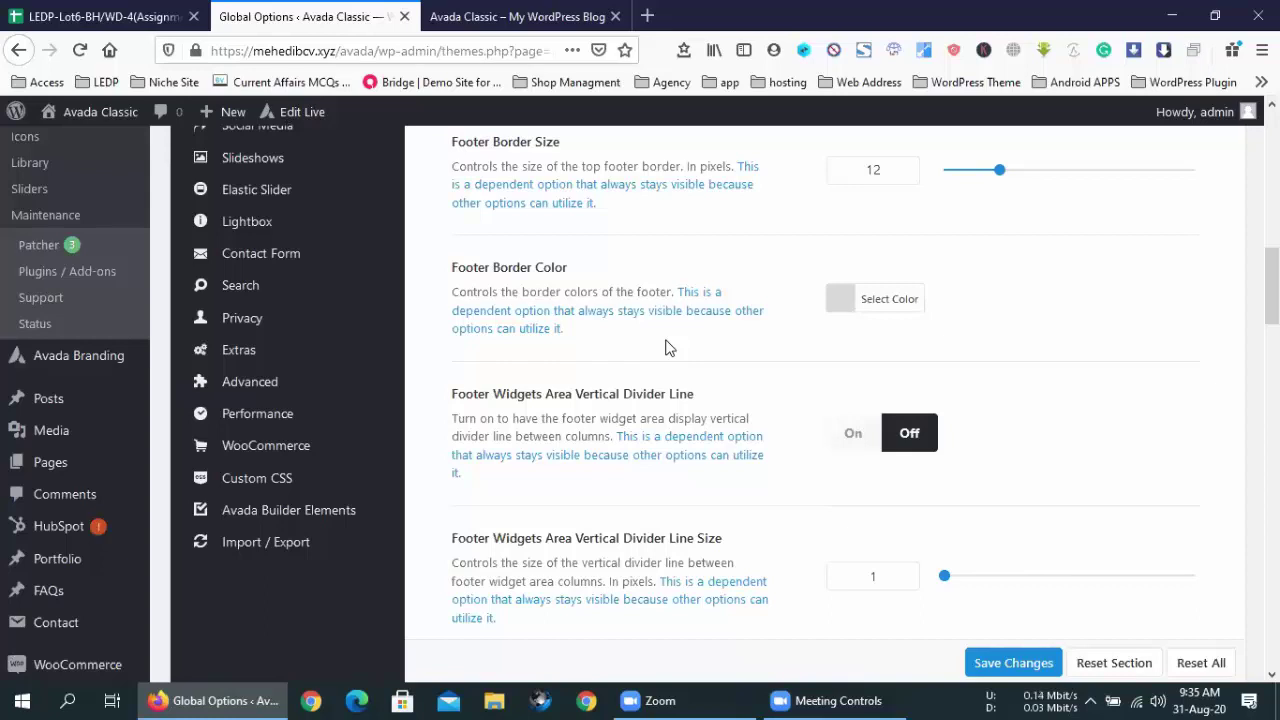
{"action": "scroll", "coordinate": [669, 347], "scroll_direction": "up", "scroll_amount": 8}
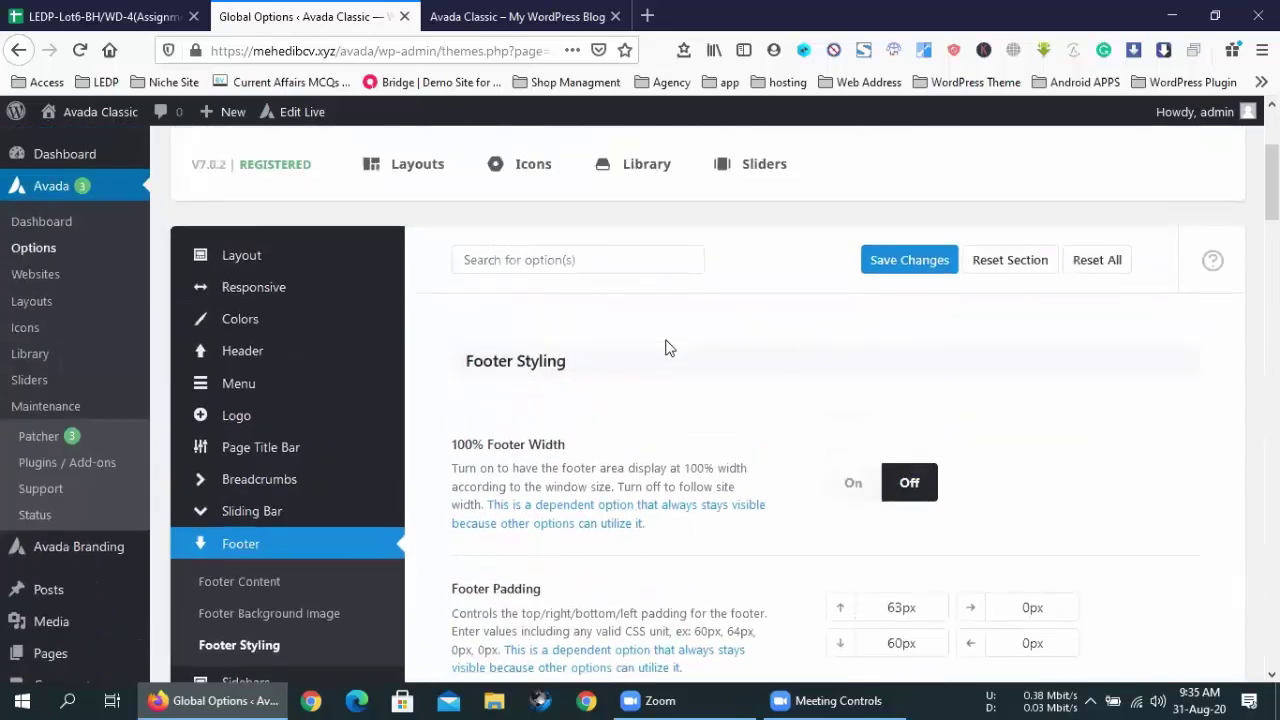
{"action": "scroll", "coordinate": [669, 347], "scroll_direction": "up", "scroll_amount": 3}
{"action": "left_click", "coordinate": [514, 401]}
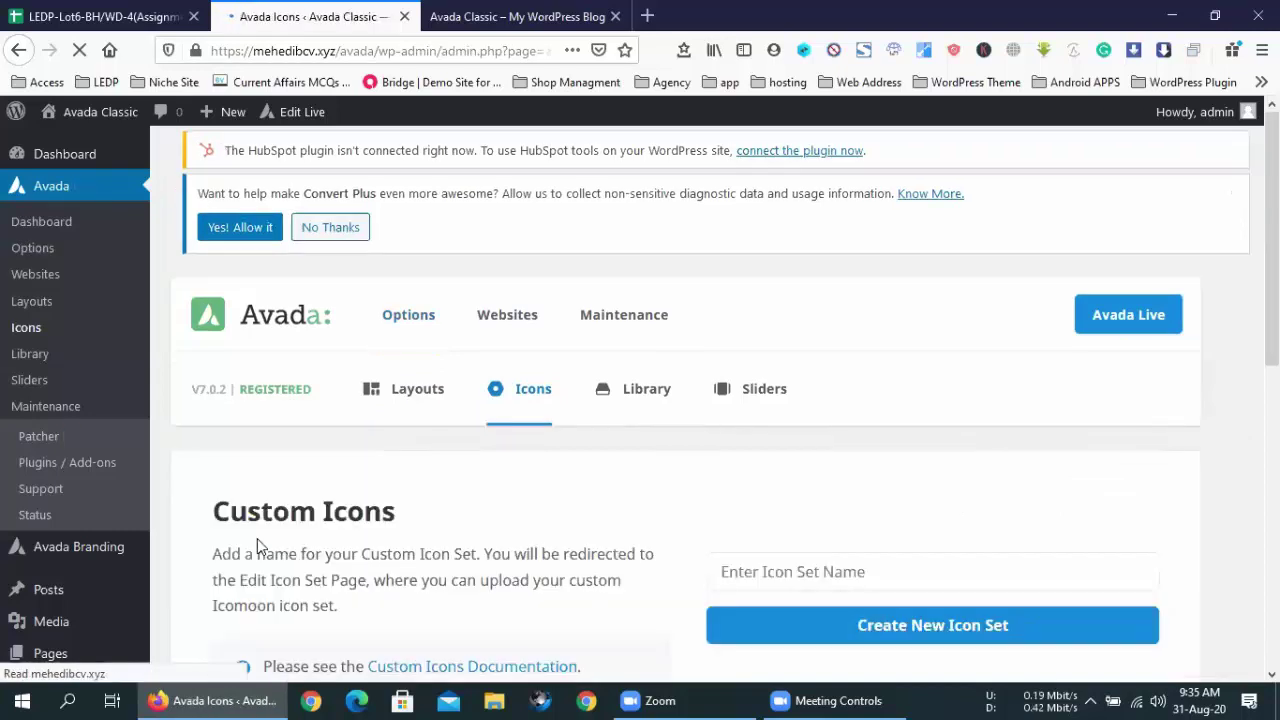
{"action": "scroll", "coordinate": [443, 477], "scroll_direction": "down", "scroll_amount": 4}
{"action": "scroll", "coordinate": [480, 467], "scroll_direction": "down", "scroll_amount": 2}
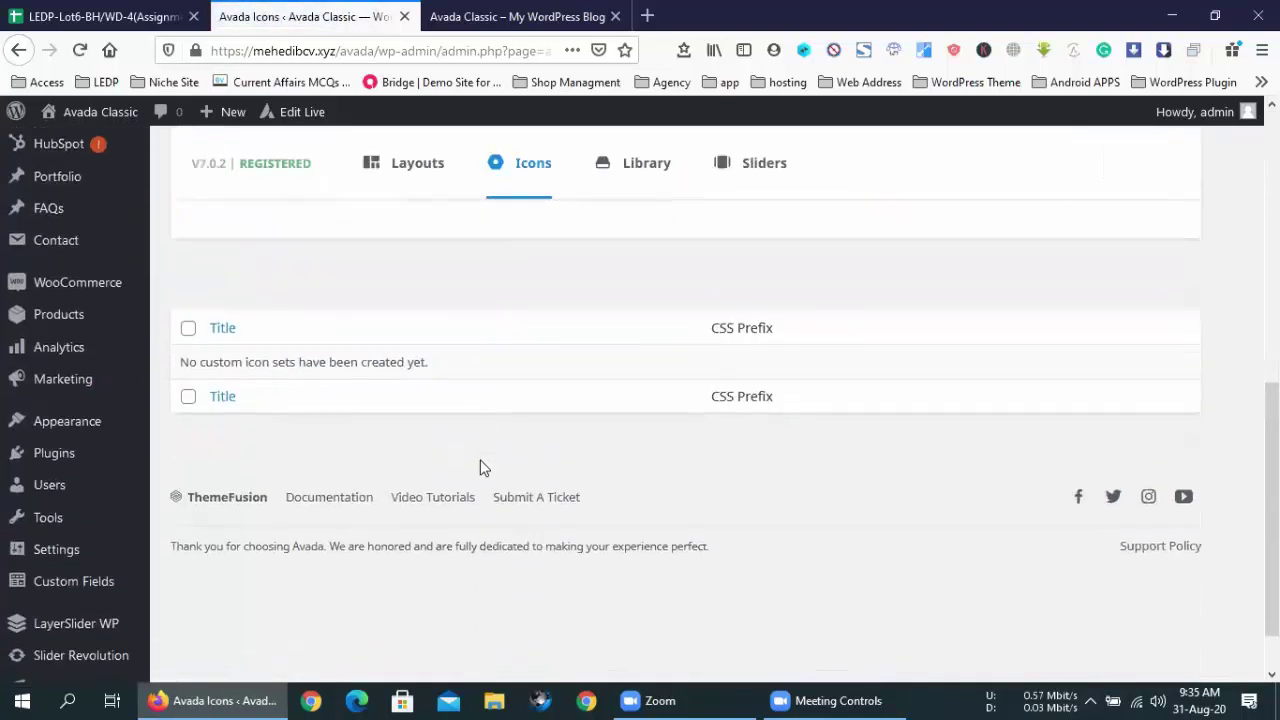
{"action": "scroll", "coordinate": [617, 366], "scroll_direction": "up", "scroll_amount": 5}
{"action": "left_click", "coordinate": [18, 50]}
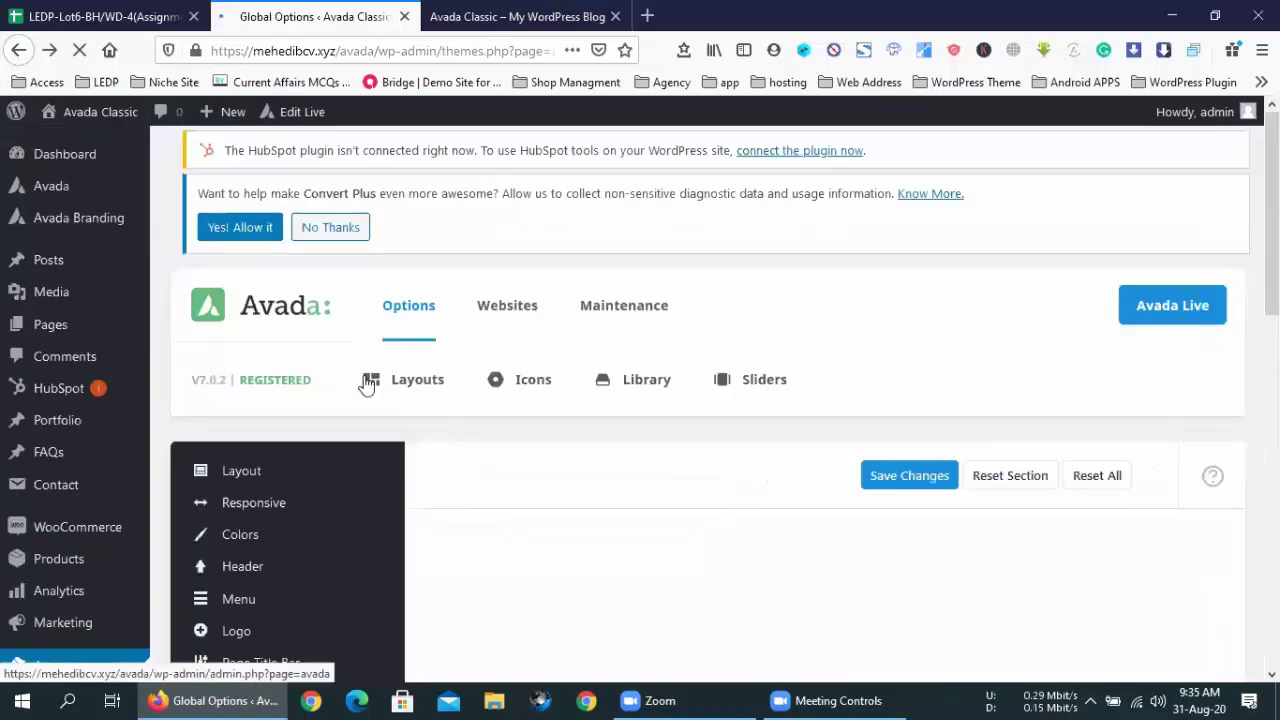
{"action": "scroll", "coordinate": [271, 400], "scroll_direction": "down", "scroll_amount": 5}
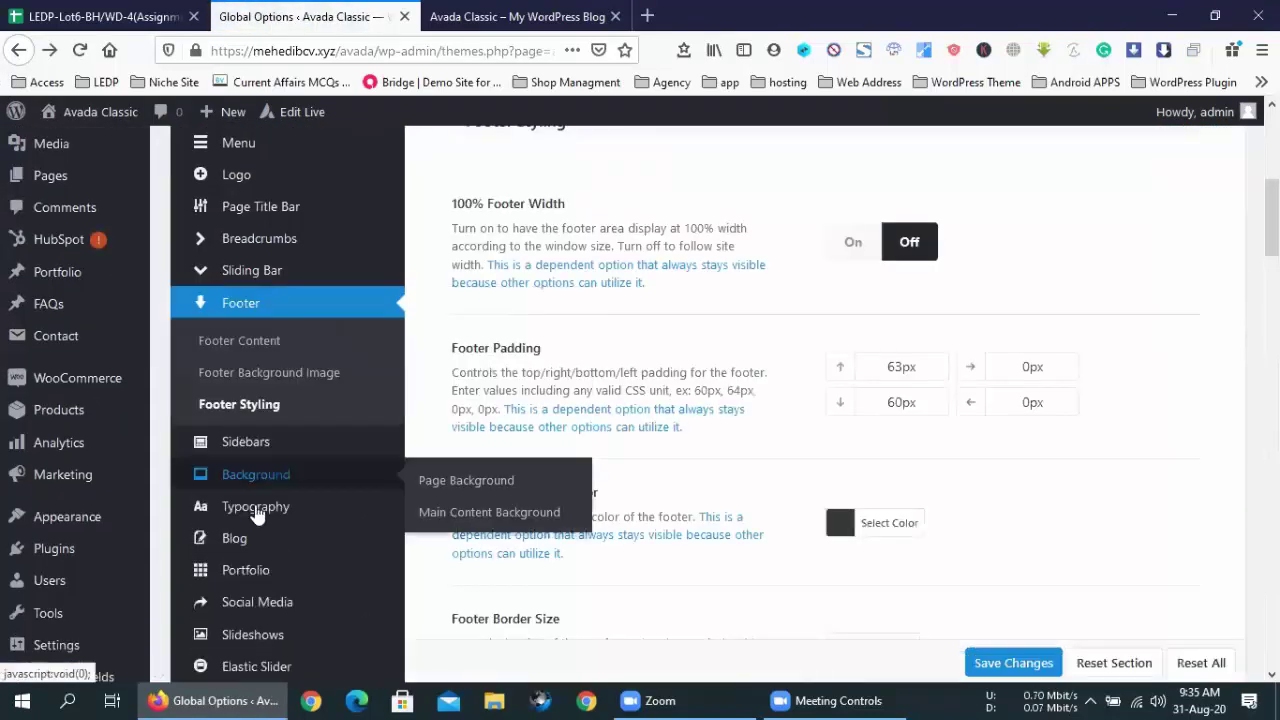
{"action": "scroll", "coordinate": [276, 303], "scroll_direction": "down", "scroll_amount": 3}
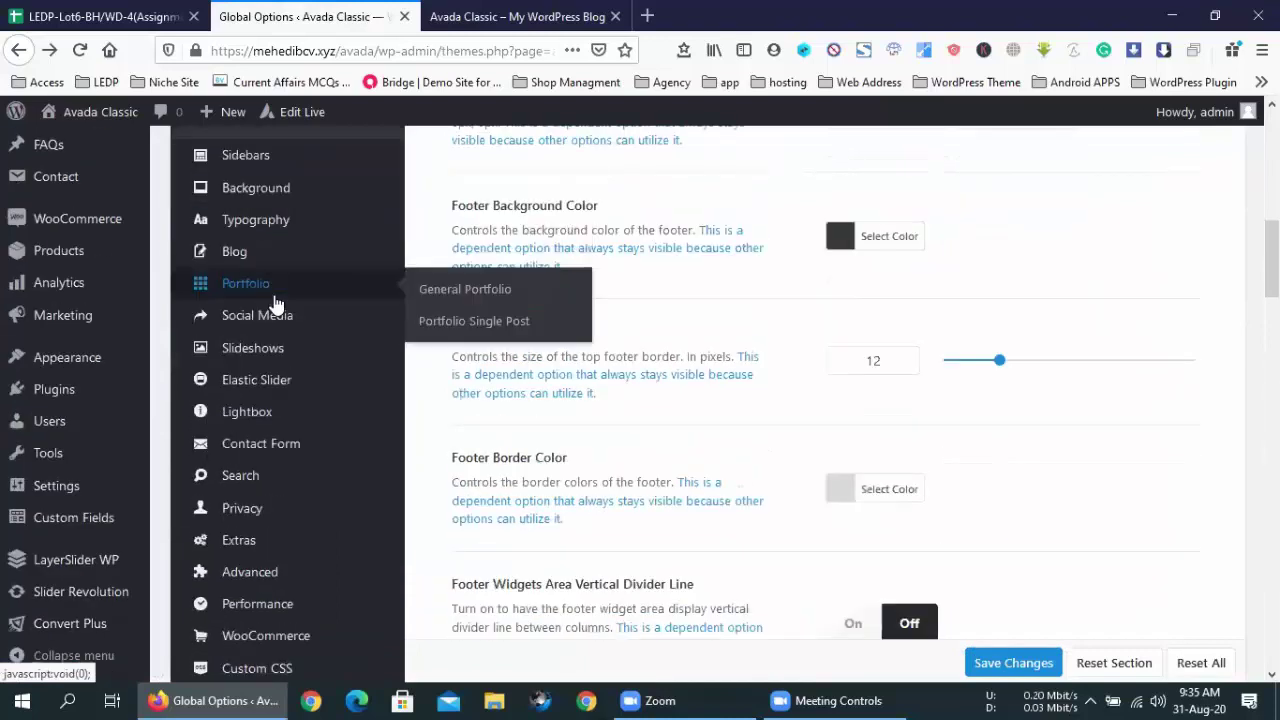
{"action": "mouse_move", "coordinate": [306, 279]}
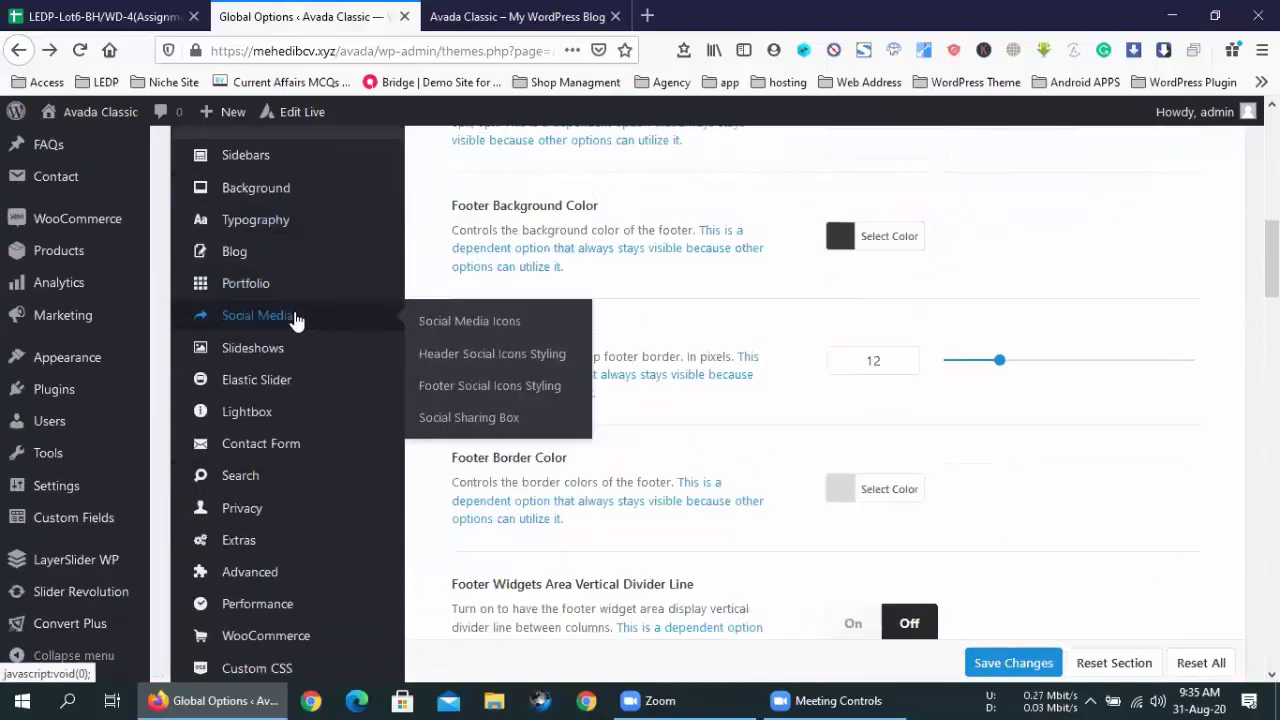
- Collapse the Facebook row under Social Media Icons, then switch to the live site's footer
{"action": "left_click", "coordinate": [297, 318]}
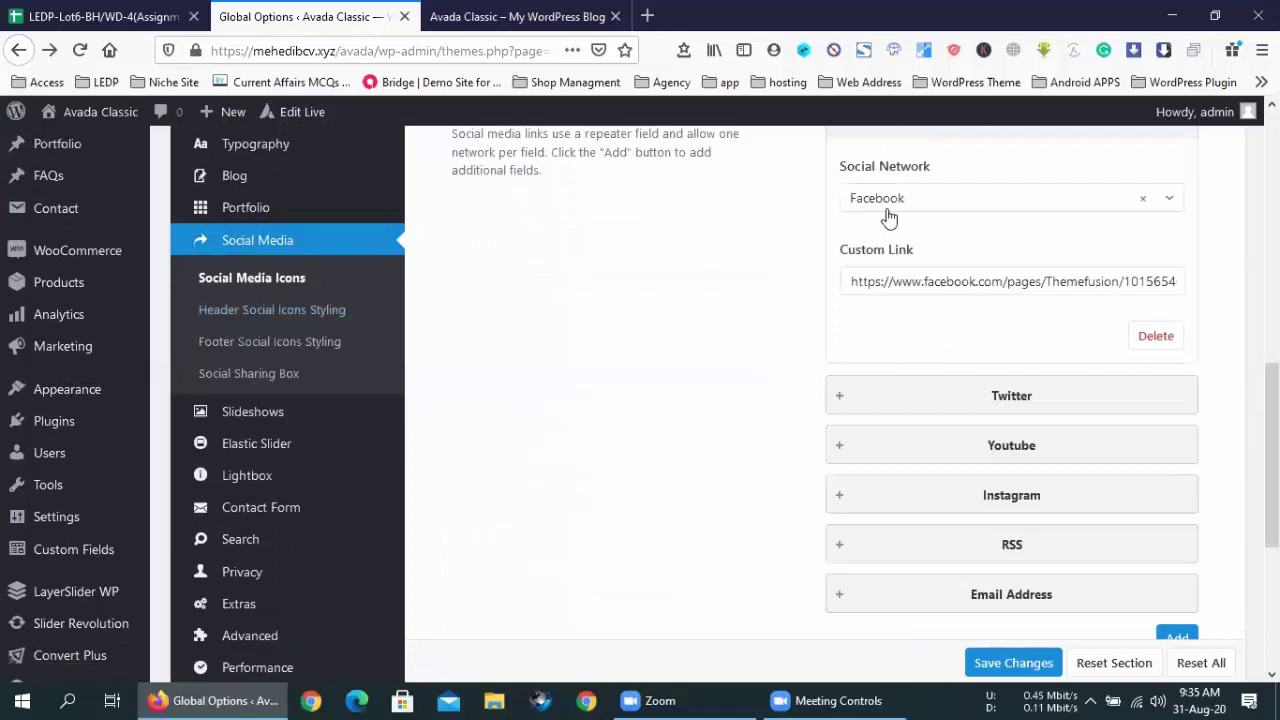
{"action": "scroll", "coordinate": [889, 218], "scroll_direction": "up", "scroll_amount": 2}
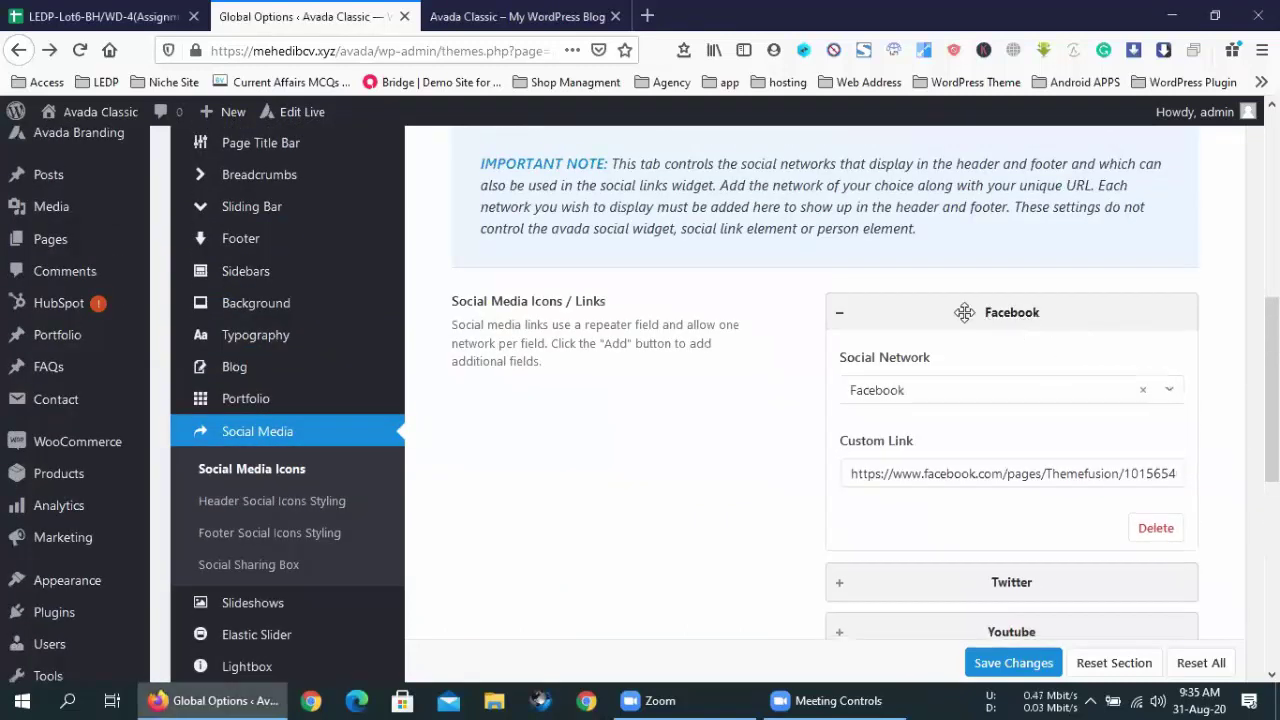
{"action": "left_click", "coordinate": [964, 313]}
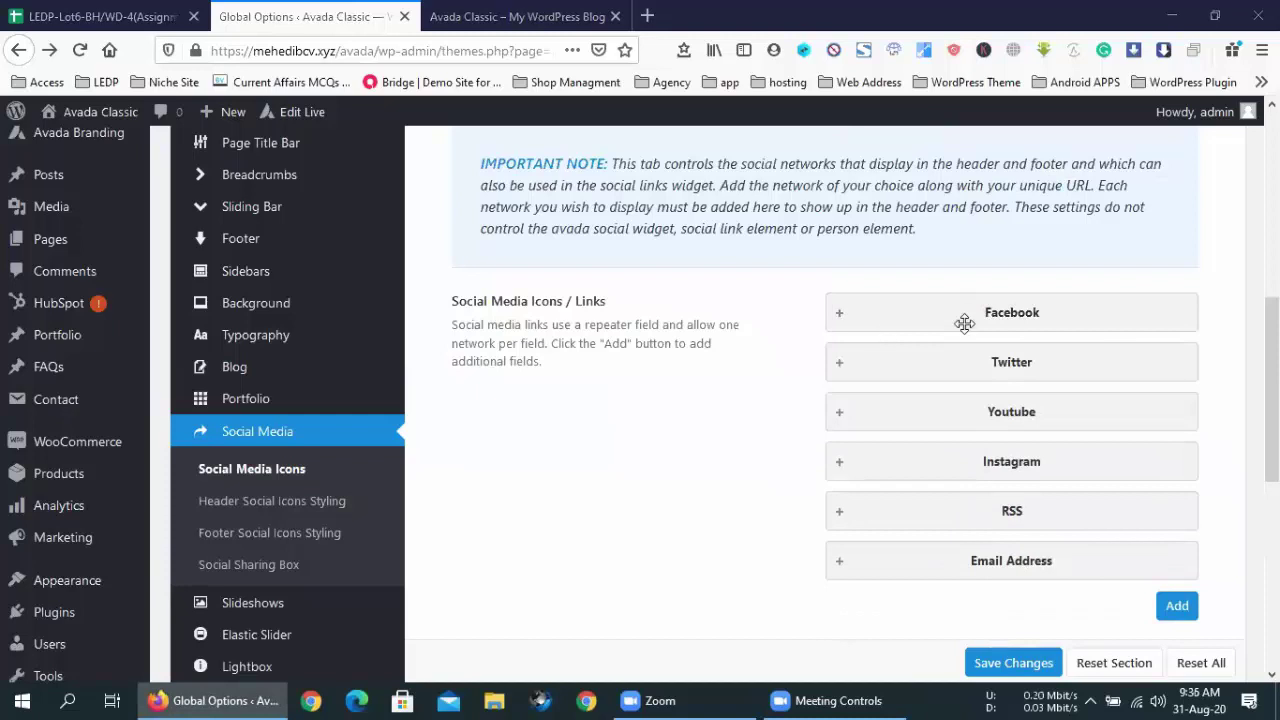
{"action": "scroll", "coordinate": [626, 354], "scroll_direction": "down", "scroll_amount": 4}
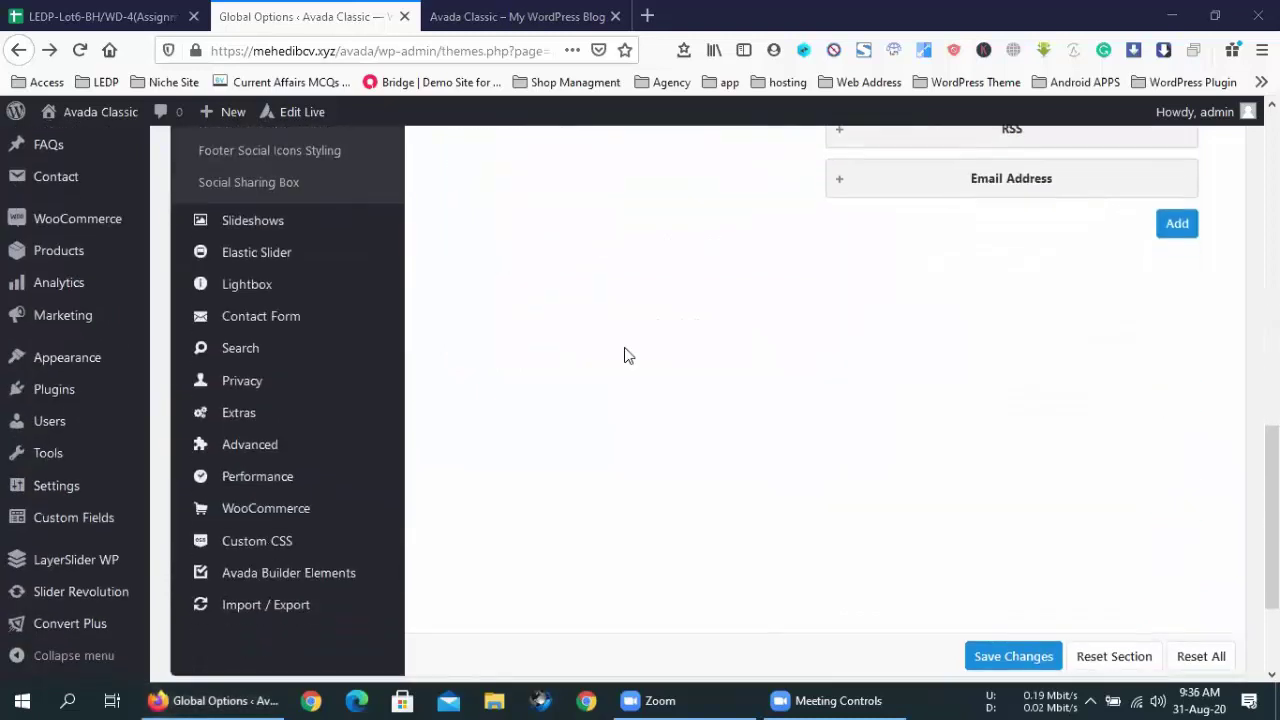
{"action": "scroll", "coordinate": [624, 347], "scroll_direction": "up", "scroll_amount": 5}
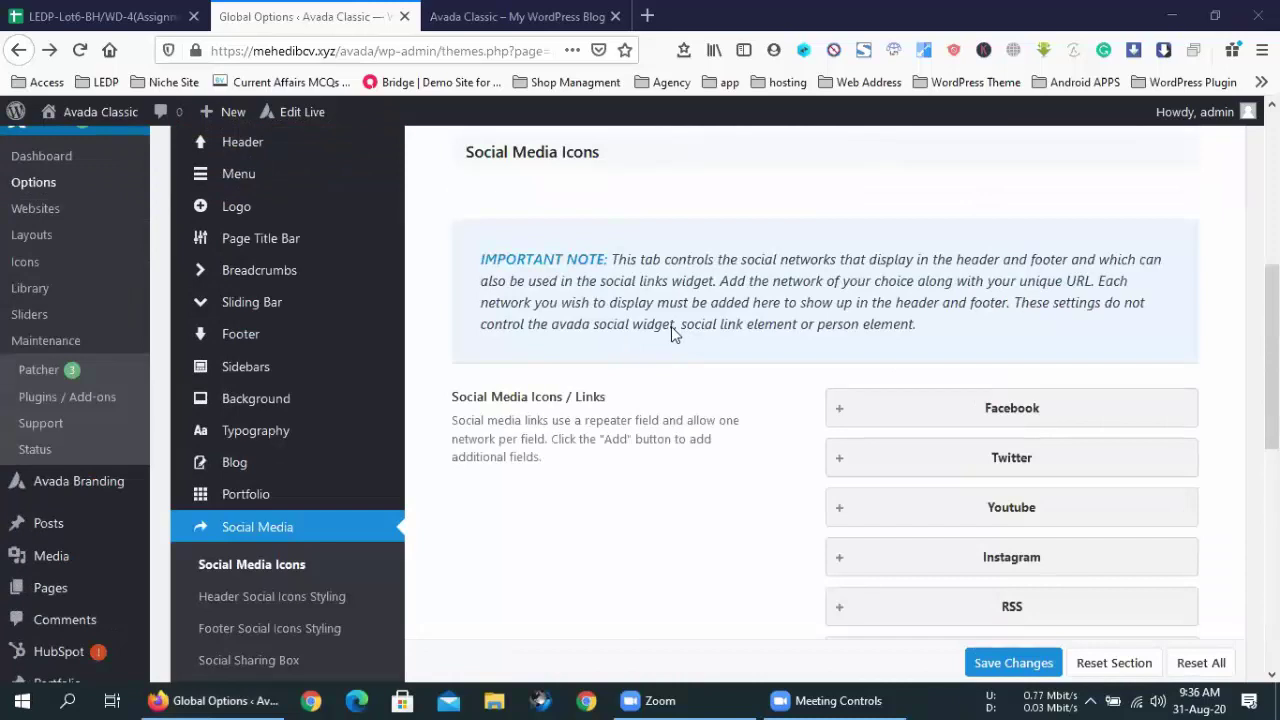
{"action": "scroll", "coordinate": [671, 326], "scroll_direction": "down", "scroll_amount": 4}
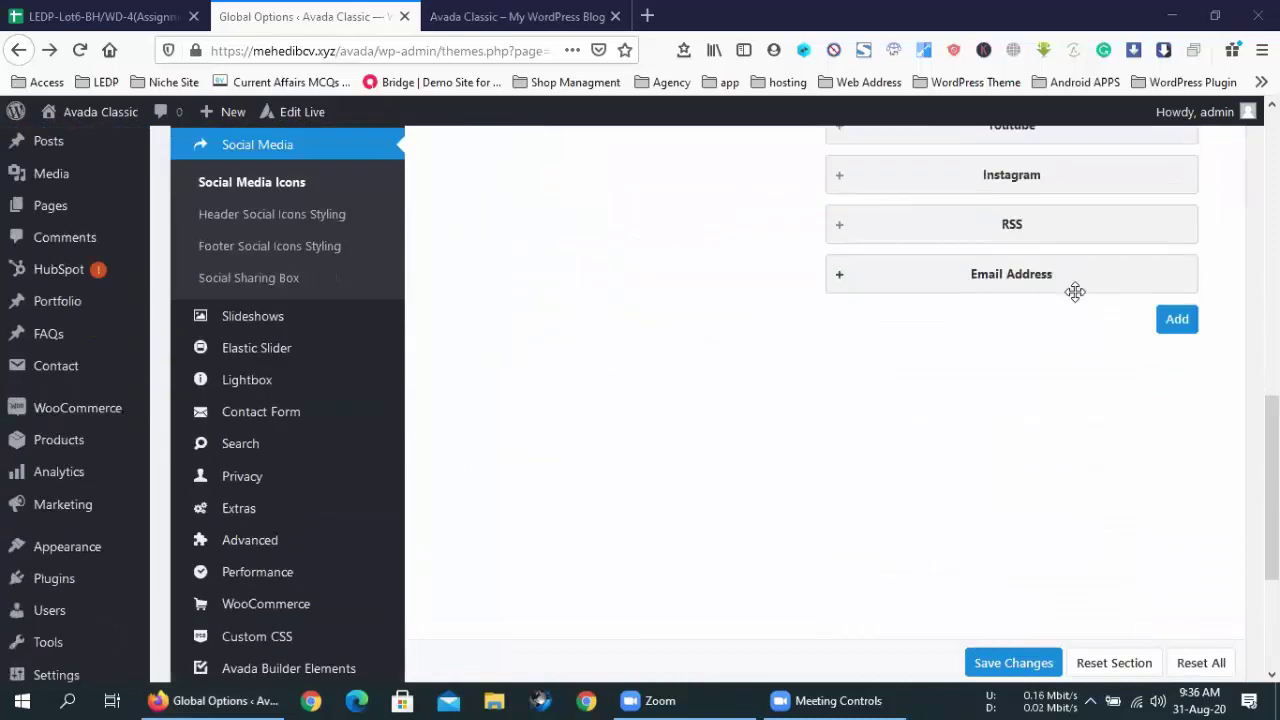
{"action": "scroll", "coordinate": [1000, 279], "scroll_direction": "up", "scroll_amount": 2}
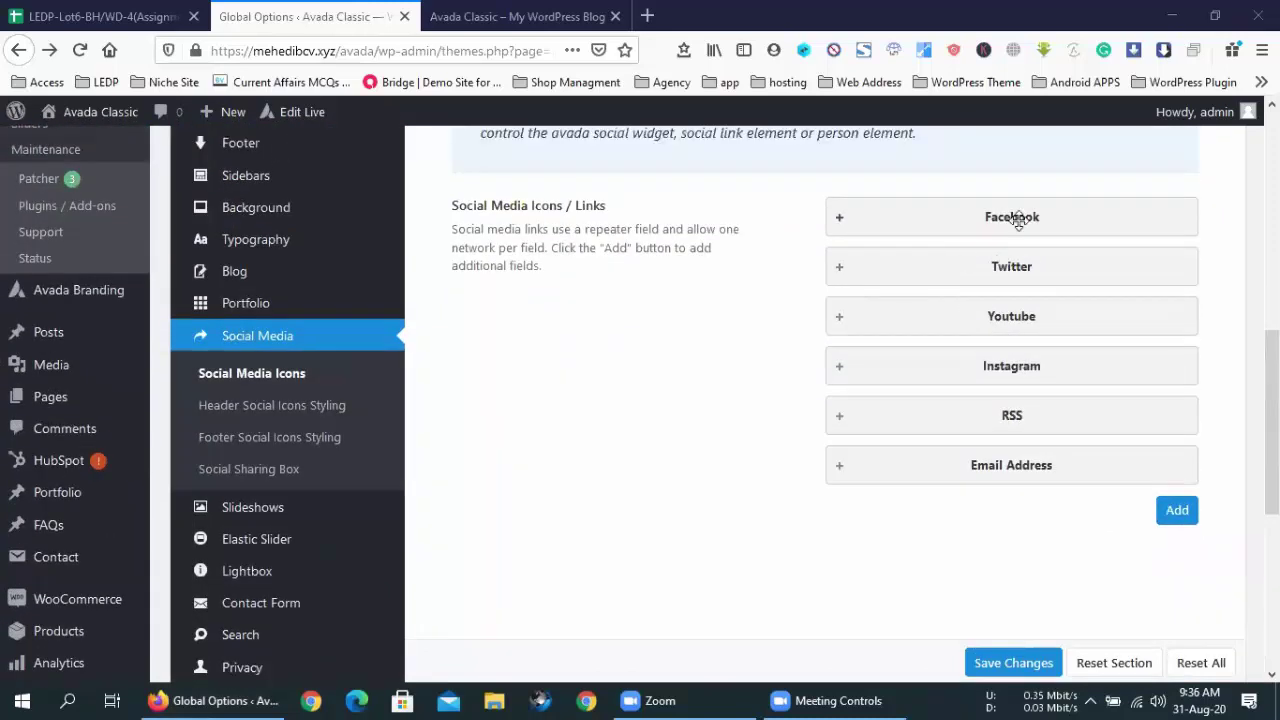
{"action": "left_click", "coordinate": [1014, 216]}
{"action": "left_click", "coordinate": [1014, 217]}
{"action": "key", "text": "ctrl+Tab"}
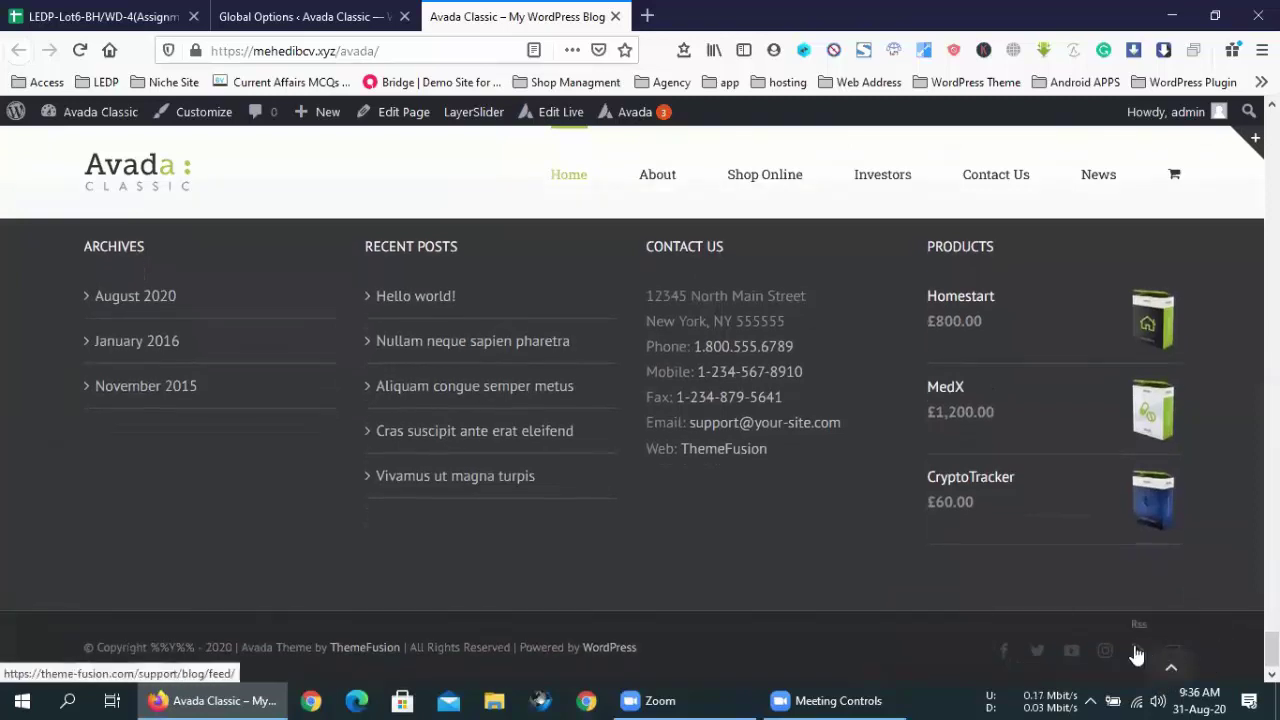
- Compare the live footer's social icons against the Social Media Icons list
{"action": "left_click", "coordinate": [352, 10]}
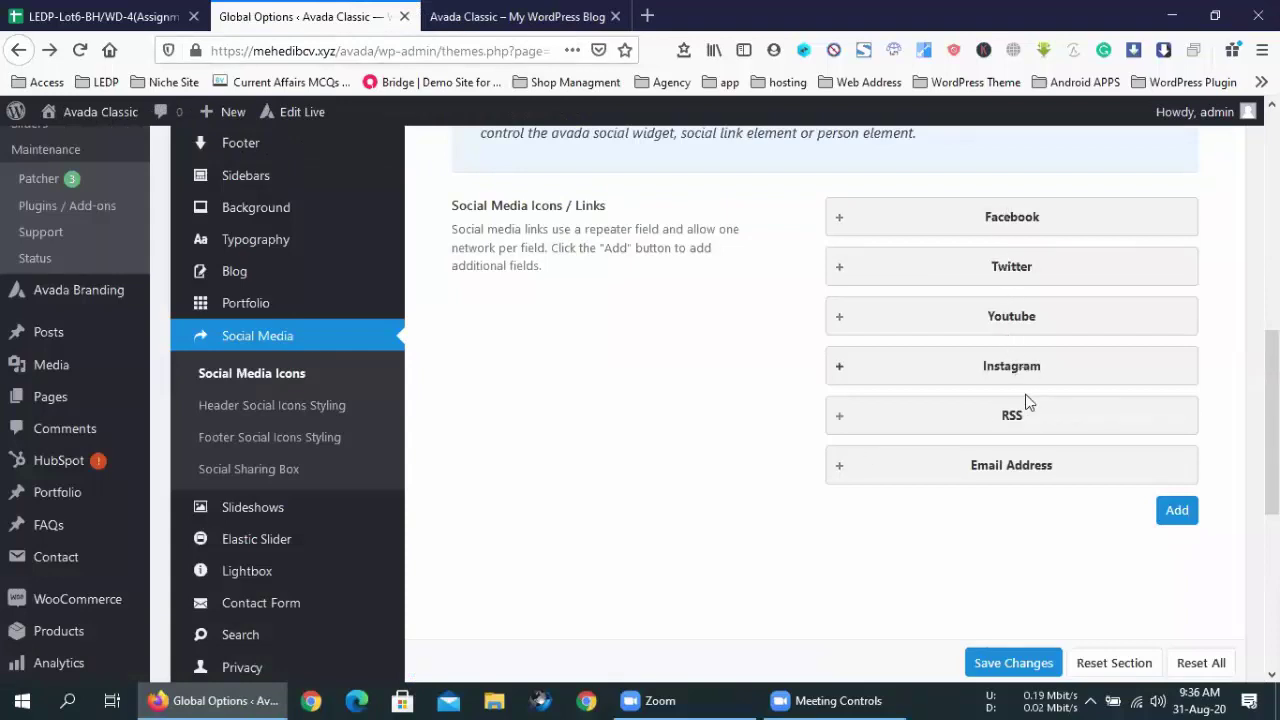
{"action": "left_click", "coordinate": [420, 10]}
{"action": "scroll", "coordinate": [985, 663], "scroll_direction": "down", "scroll_amount": 1}
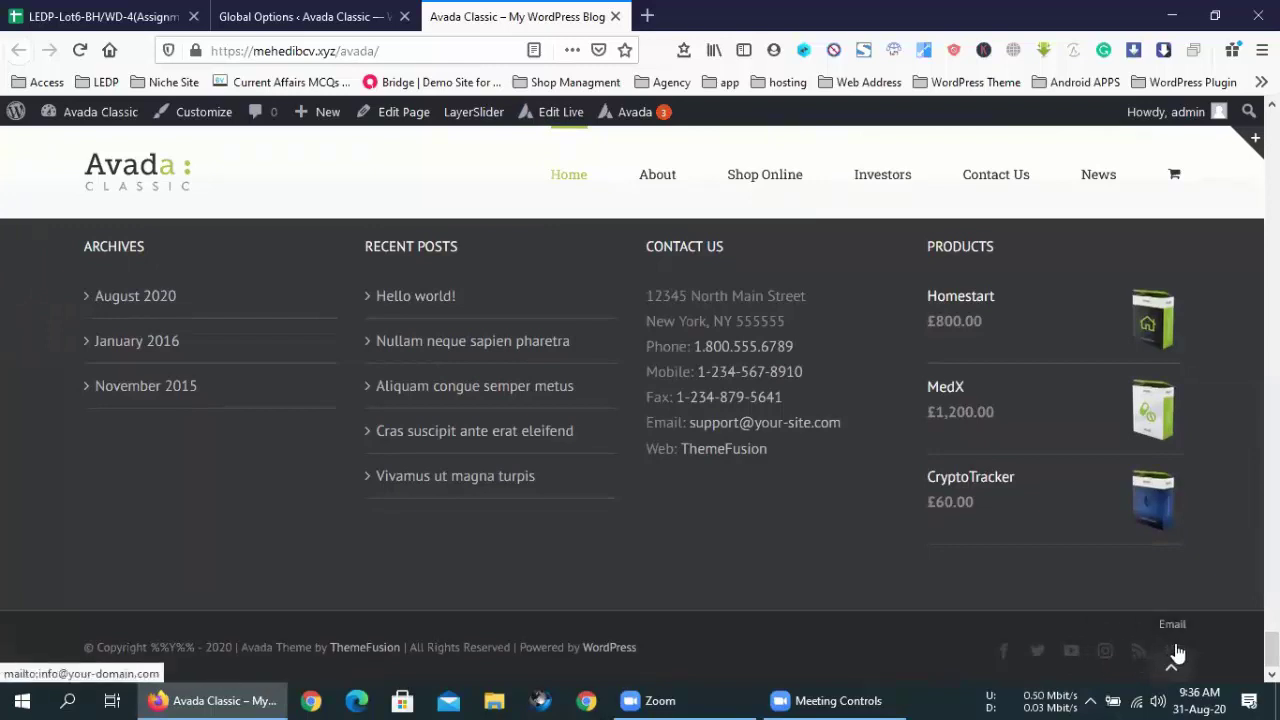
{"action": "scroll", "coordinate": [1175, 643], "scroll_direction": "up", "scroll_amount": 1}
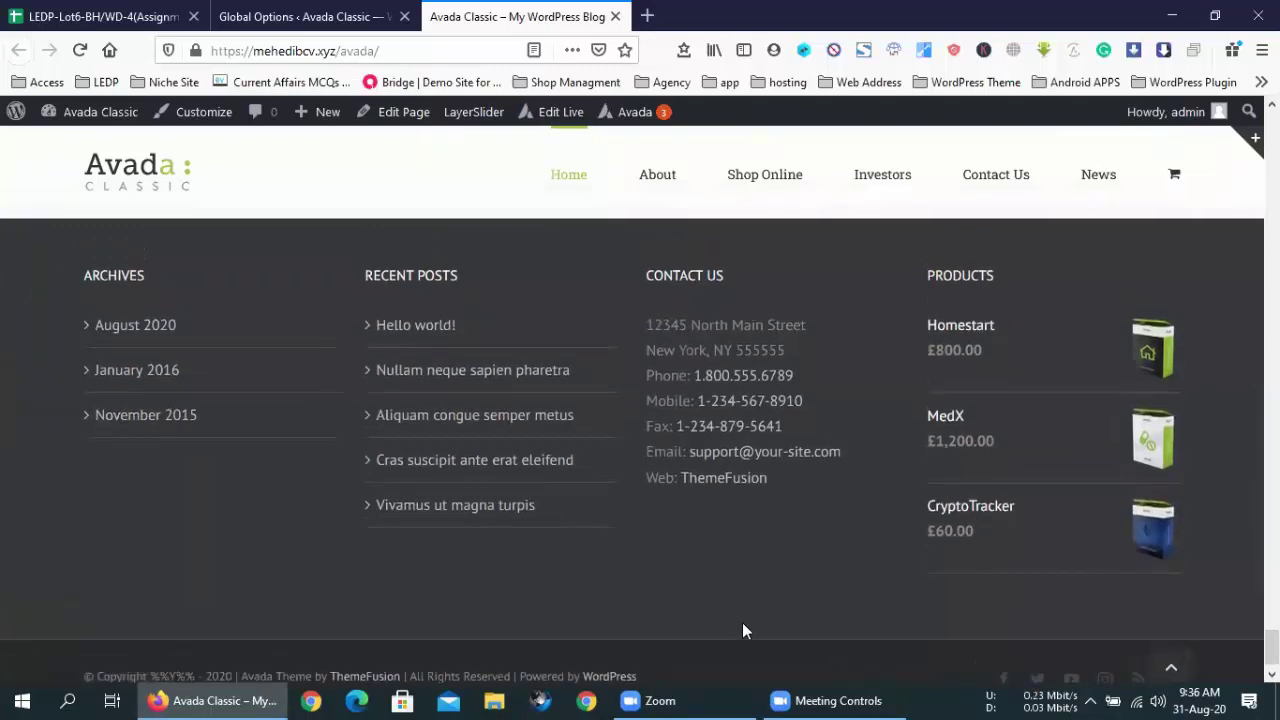
{"action": "scroll", "coordinate": [789, 592], "scroll_direction": "down", "scroll_amount": 1}
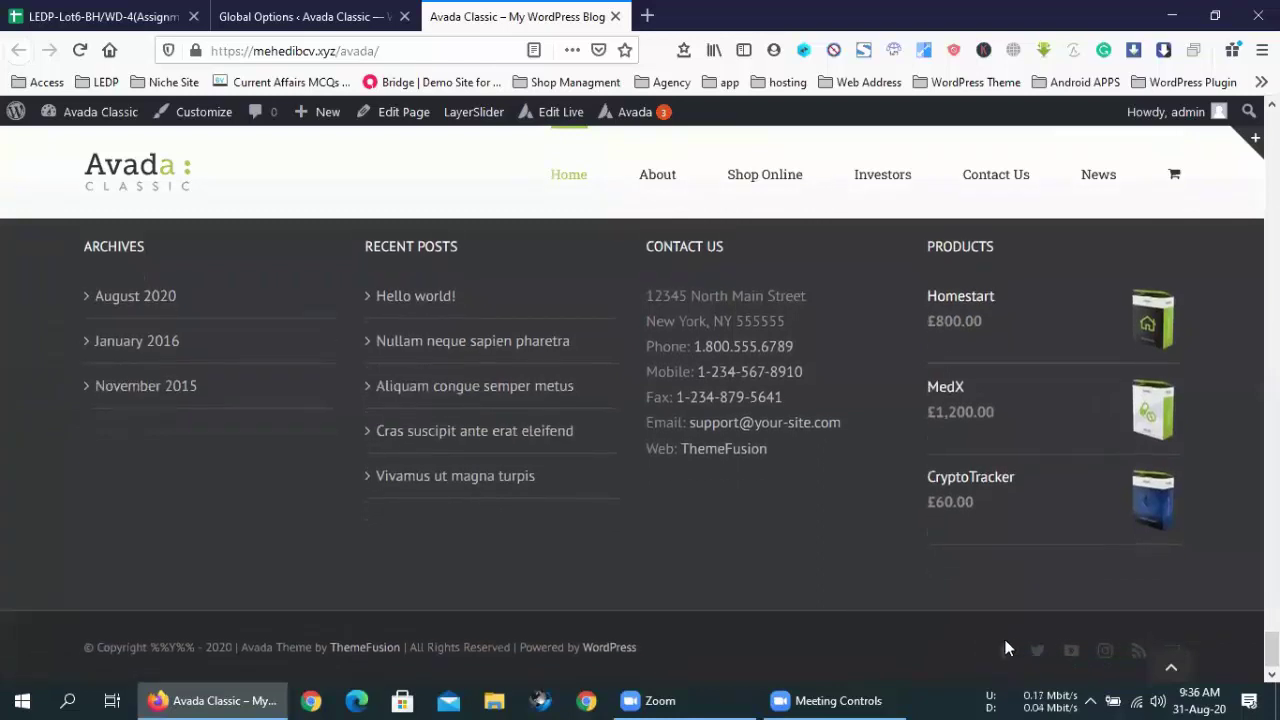
- Scroll back through the Social Media settings and open the Footer Content options
{"action": "left_click", "coordinate": [340, 16]}
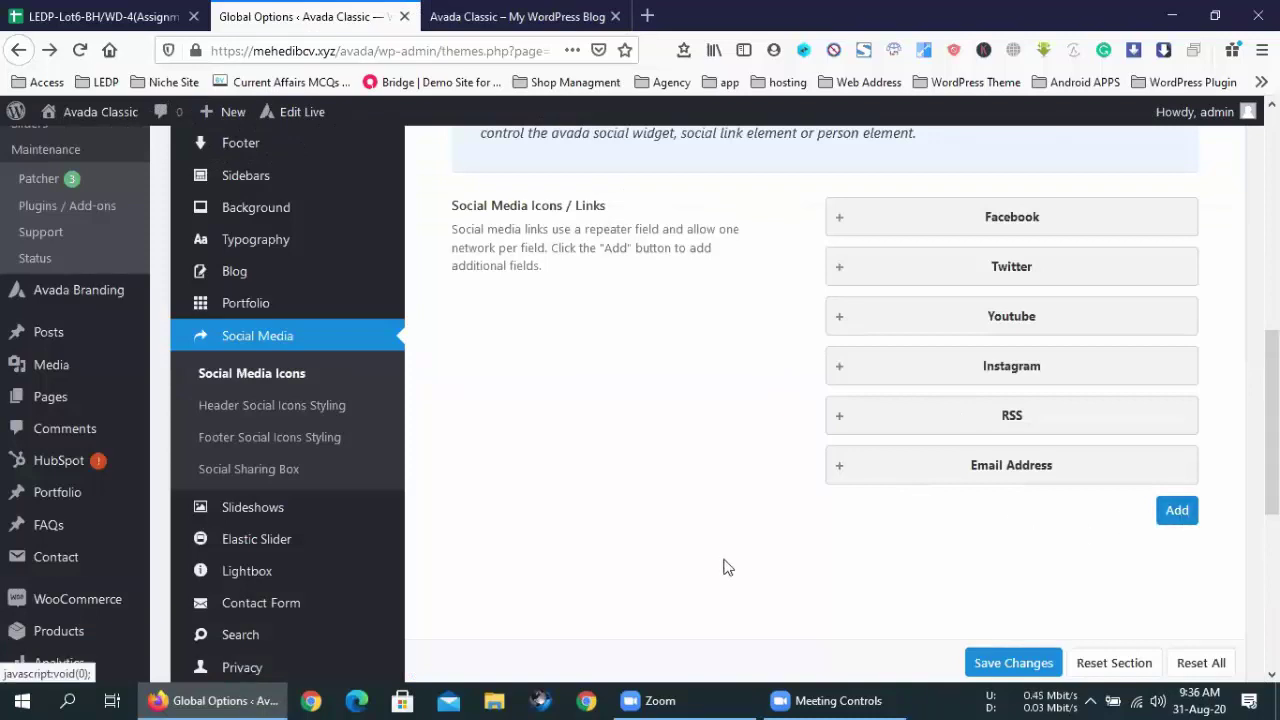
{"action": "scroll", "coordinate": [717, 569], "scroll_direction": "up", "scroll_amount": 3}
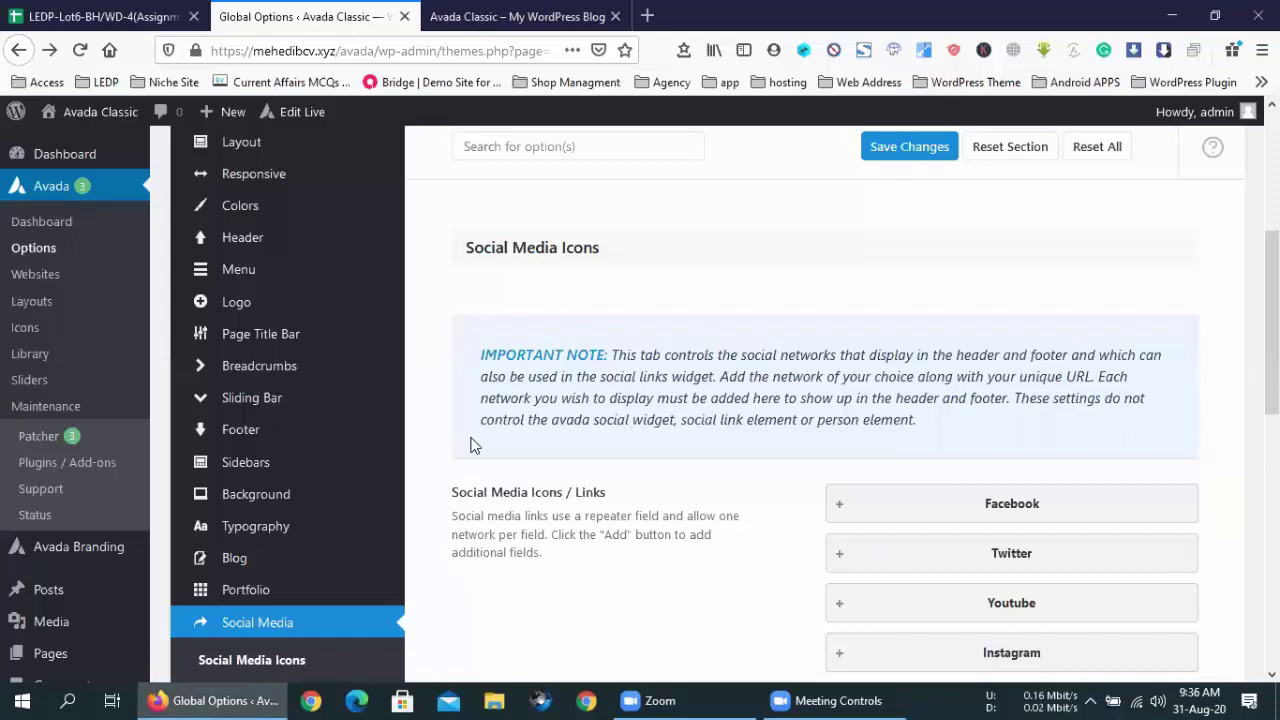
{"action": "scroll", "coordinate": [357, 549], "scroll_direction": "down", "scroll_amount": 4}
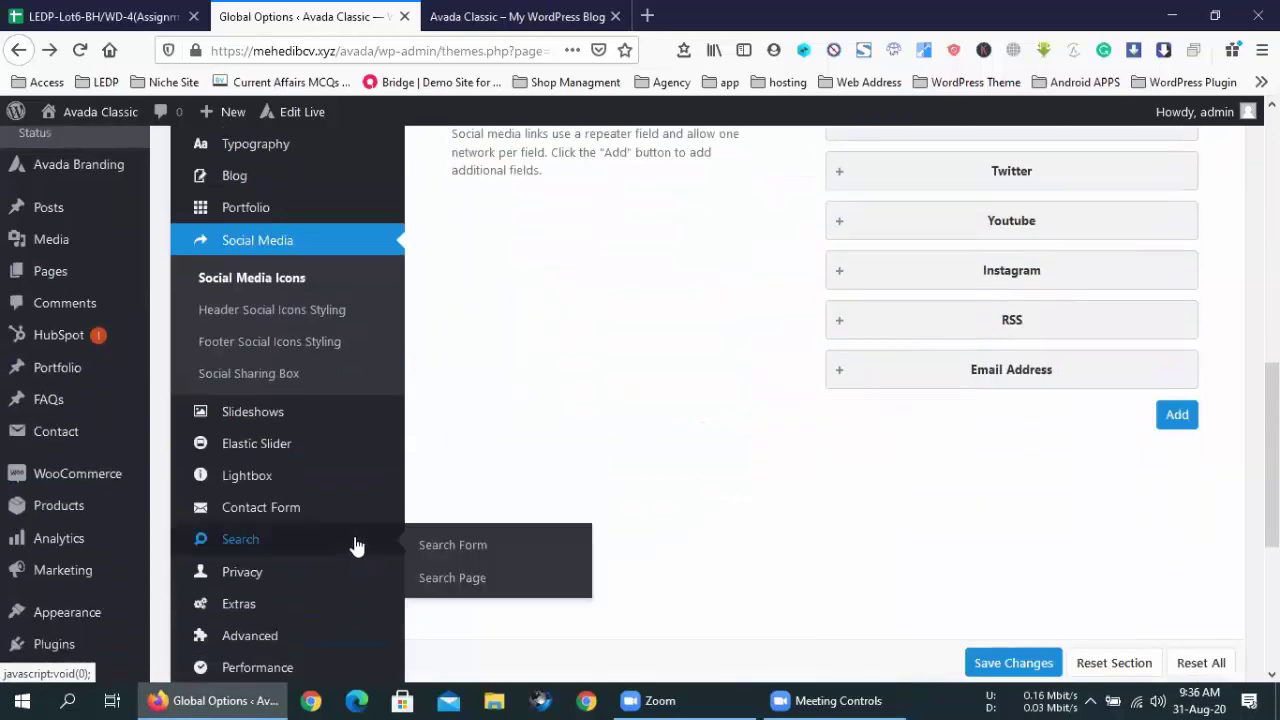
{"action": "scroll", "coordinate": [357, 545], "scroll_direction": "down", "scroll_amount": 4}
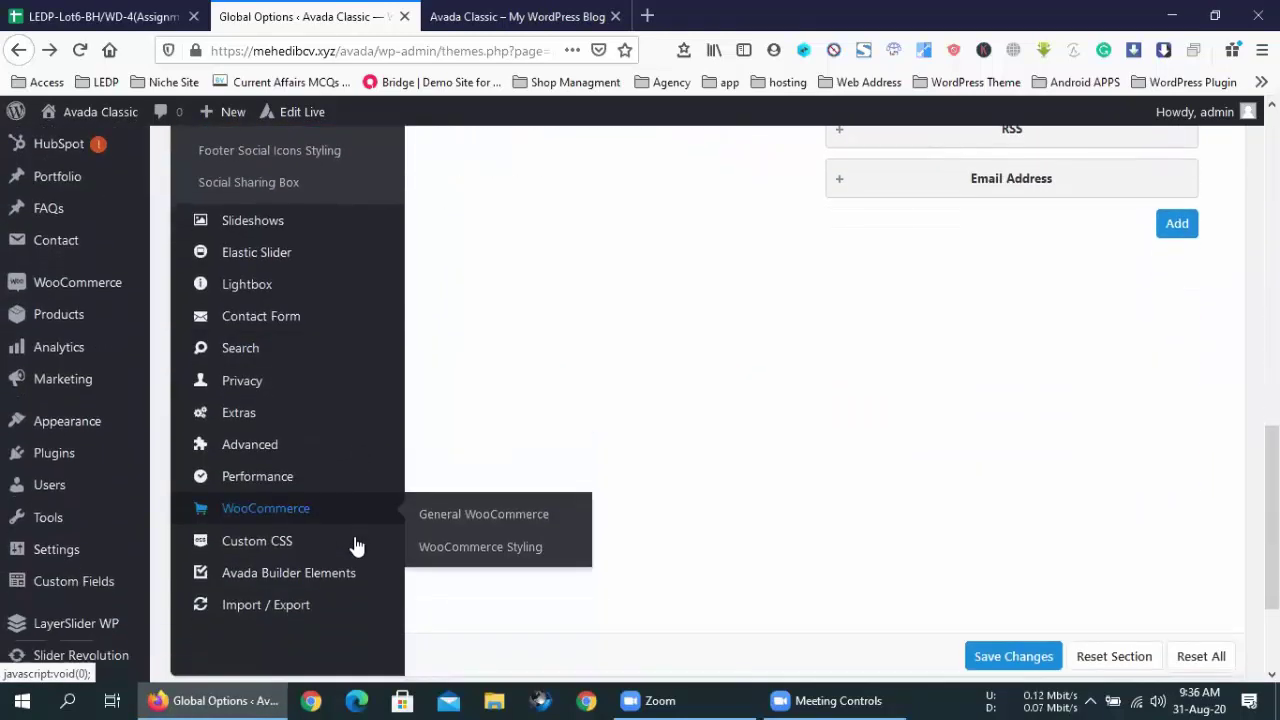
{"action": "scroll", "coordinate": [357, 545], "scroll_direction": "up", "scroll_amount": 5}
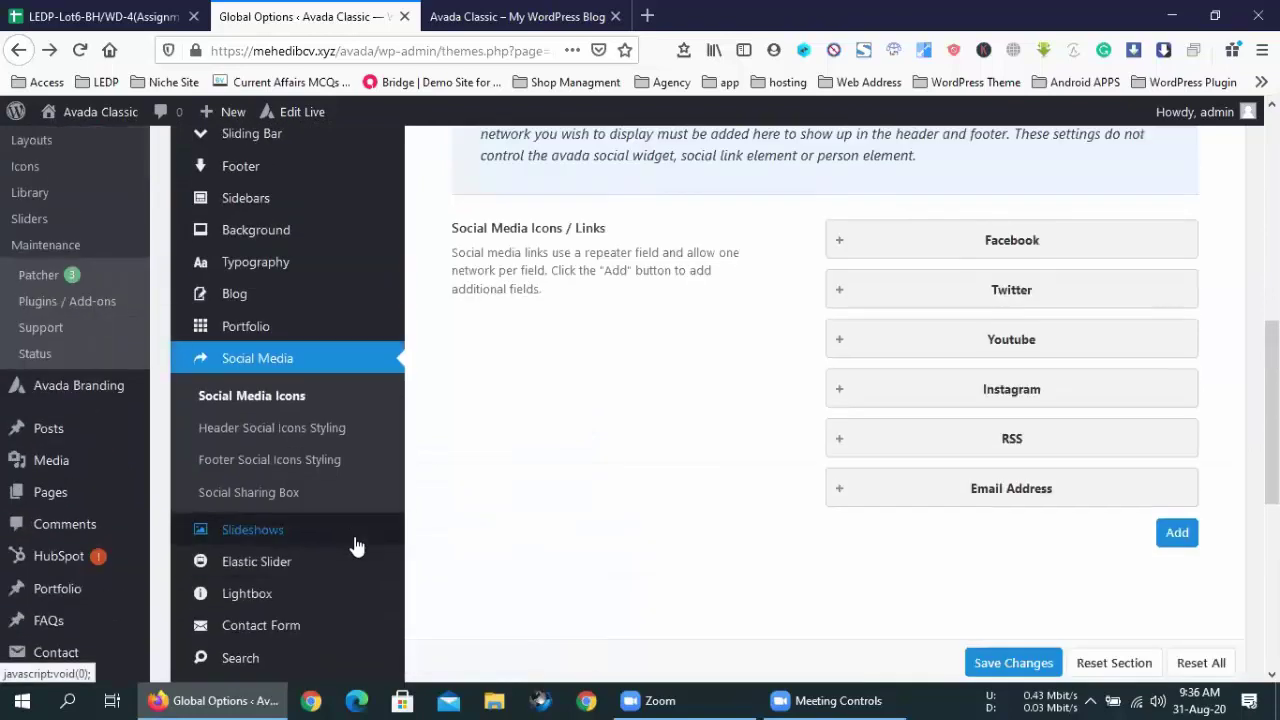
{"action": "scroll", "coordinate": [255, 400], "scroll_direction": "up", "scroll_amount": 3}
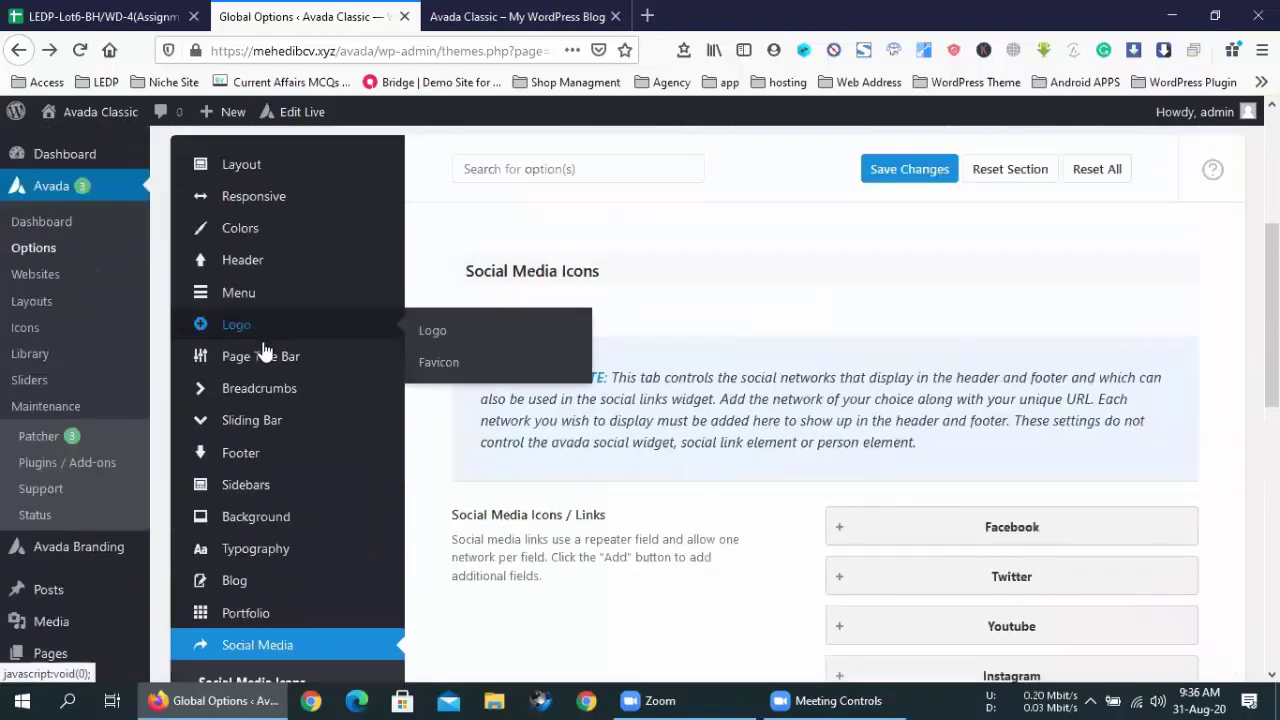
{"action": "left_click", "coordinate": [257, 455]}
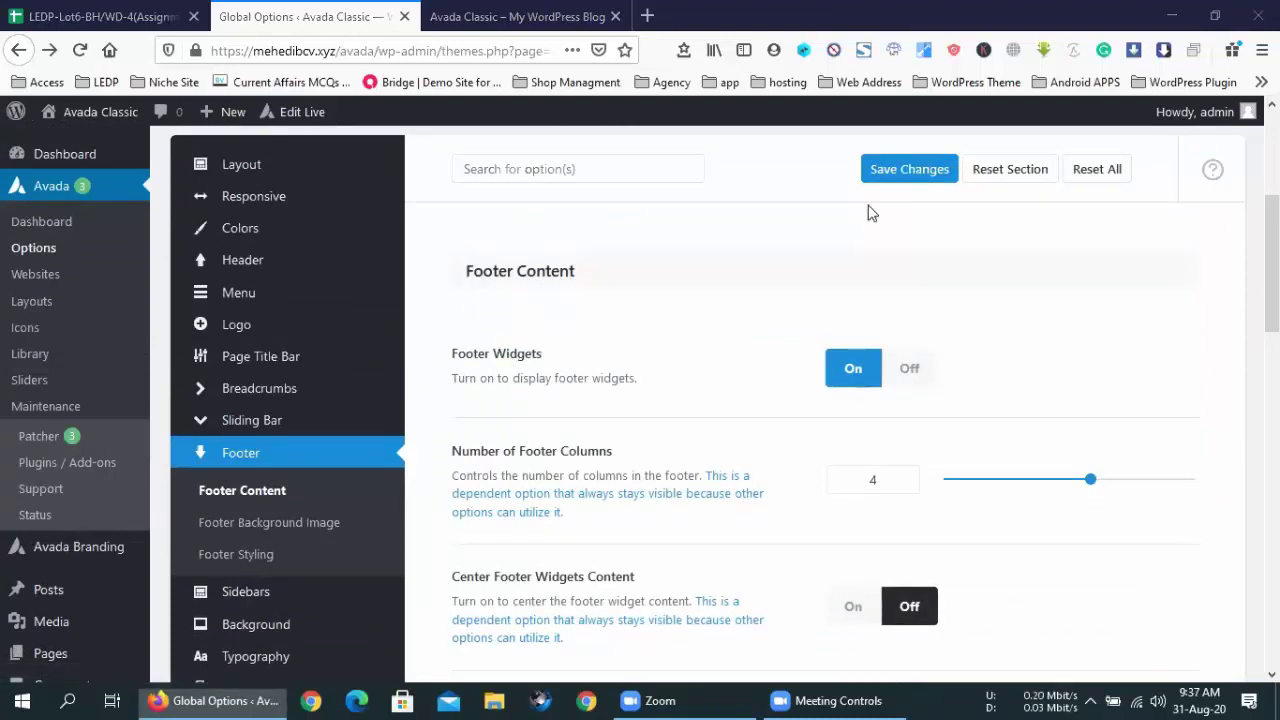
- Inspect Footer Content, leaving Number of Footer Columns at 4, and reload the options page
{"action": "key", "text": "ctrl+Tab"}
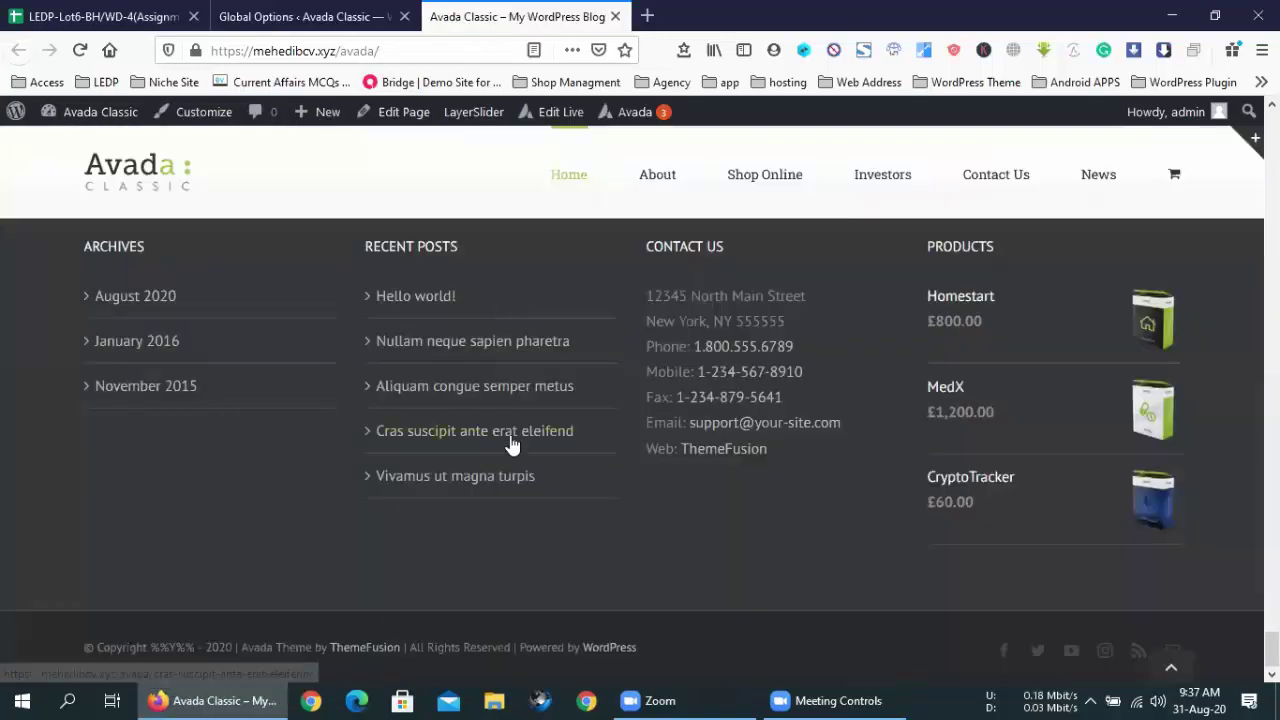
{"action": "key", "text": "ctrl+shift+Tab"}
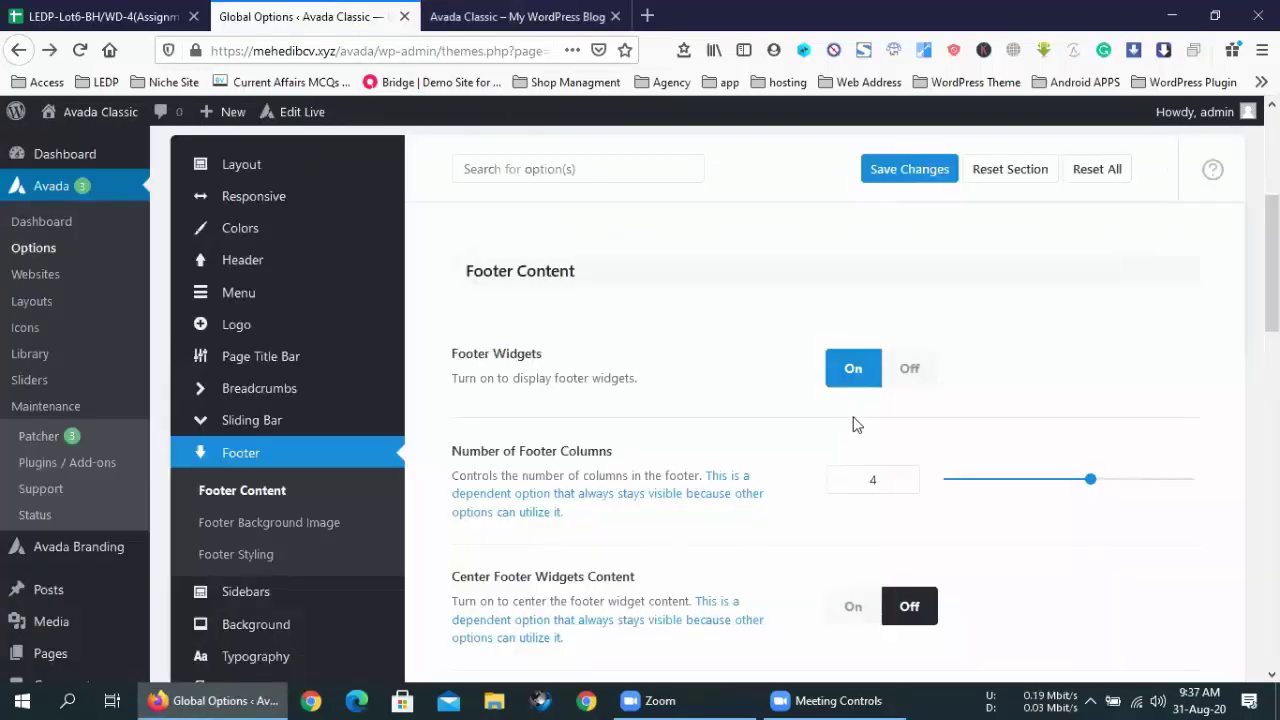
{"action": "left_click", "coordinate": [877, 479]}
{"action": "double_click", "coordinate": [872, 480]}
{"action": "left_click", "coordinate": [744, 434]}
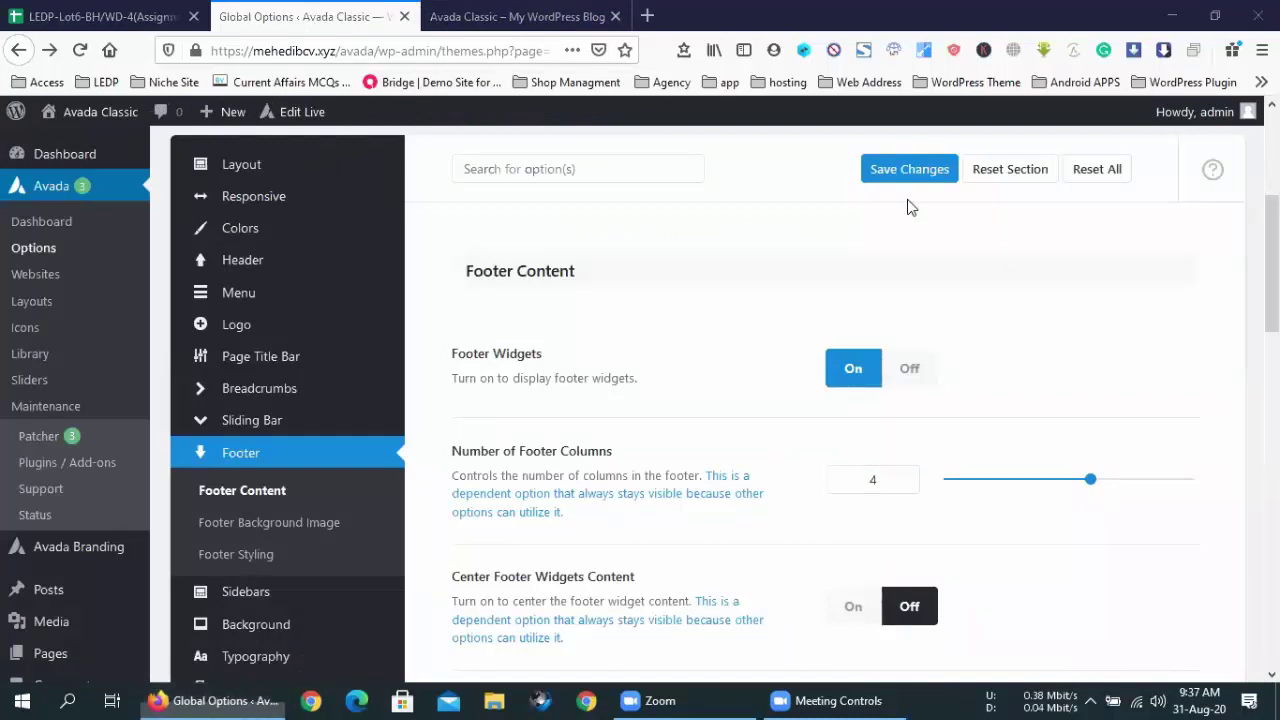
{"action": "scroll", "coordinate": [714, 386], "scroll_direction": "down", "scroll_amount": 3}
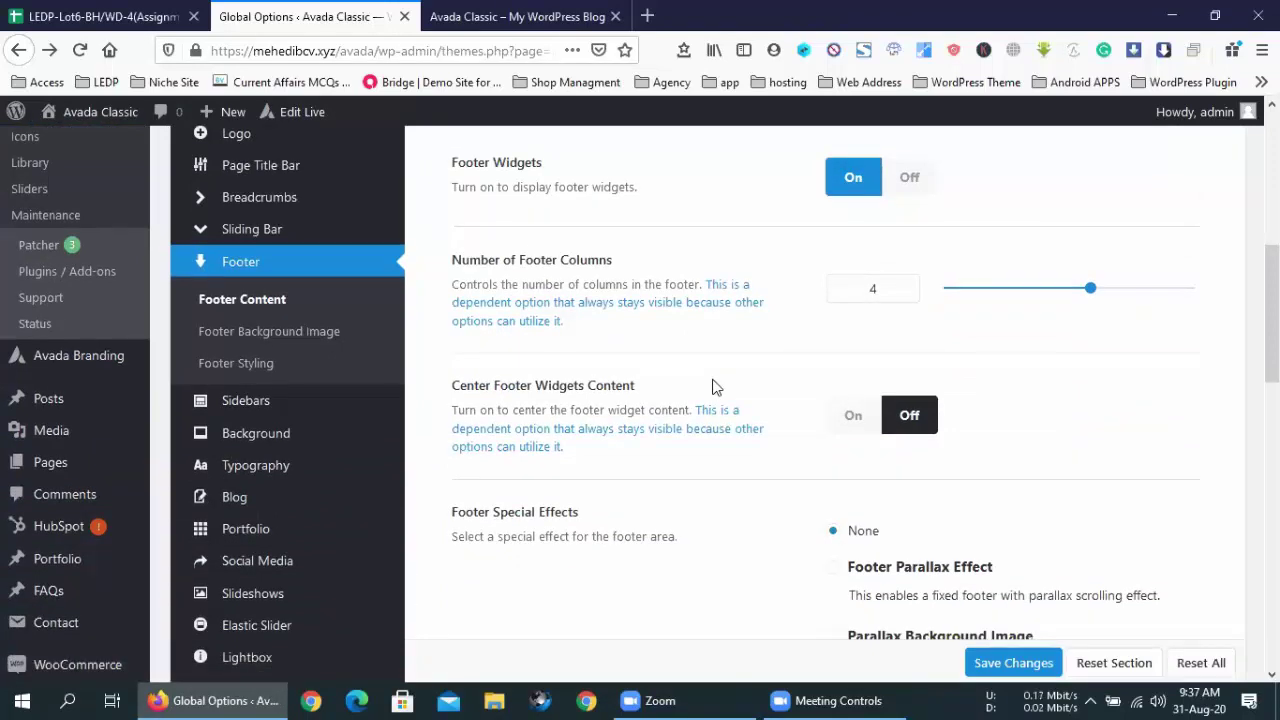
{"action": "scroll", "coordinate": [714, 386], "scroll_direction": "down", "scroll_amount": 5}
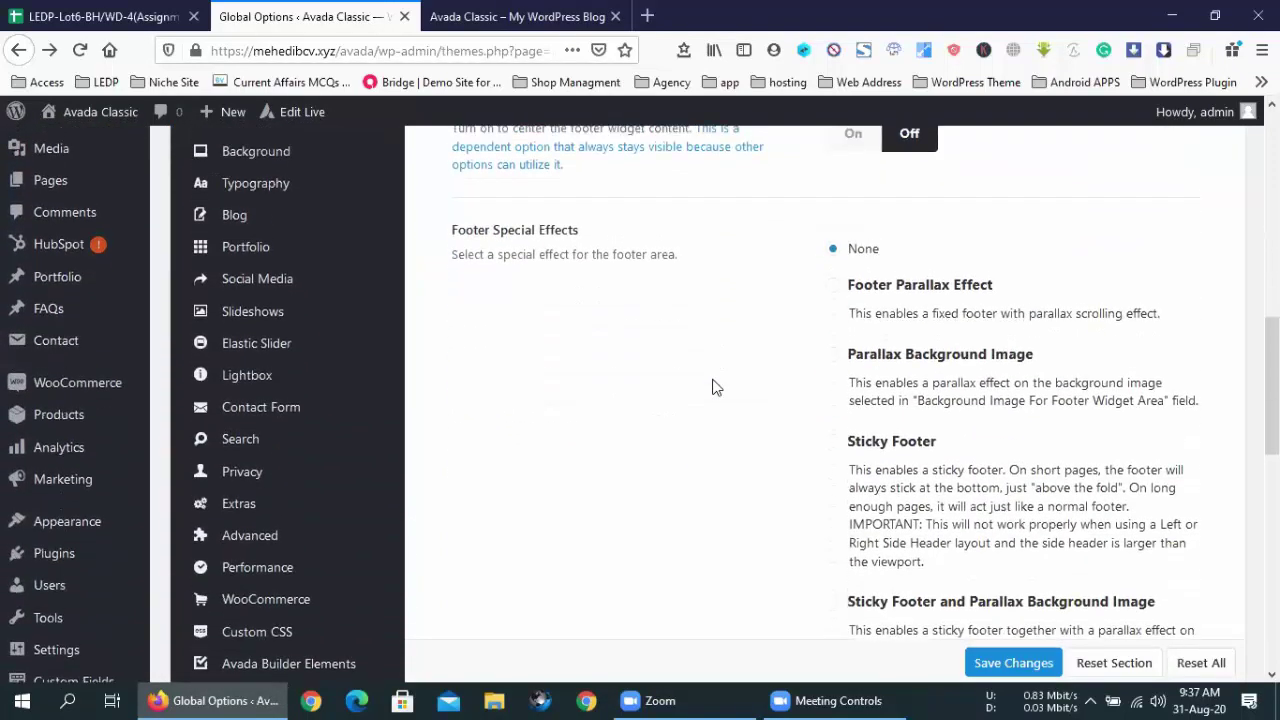
{"action": "scroll", "coordinate": [714, 386], "scroll_direction": "down", "scroll_amount": 8}
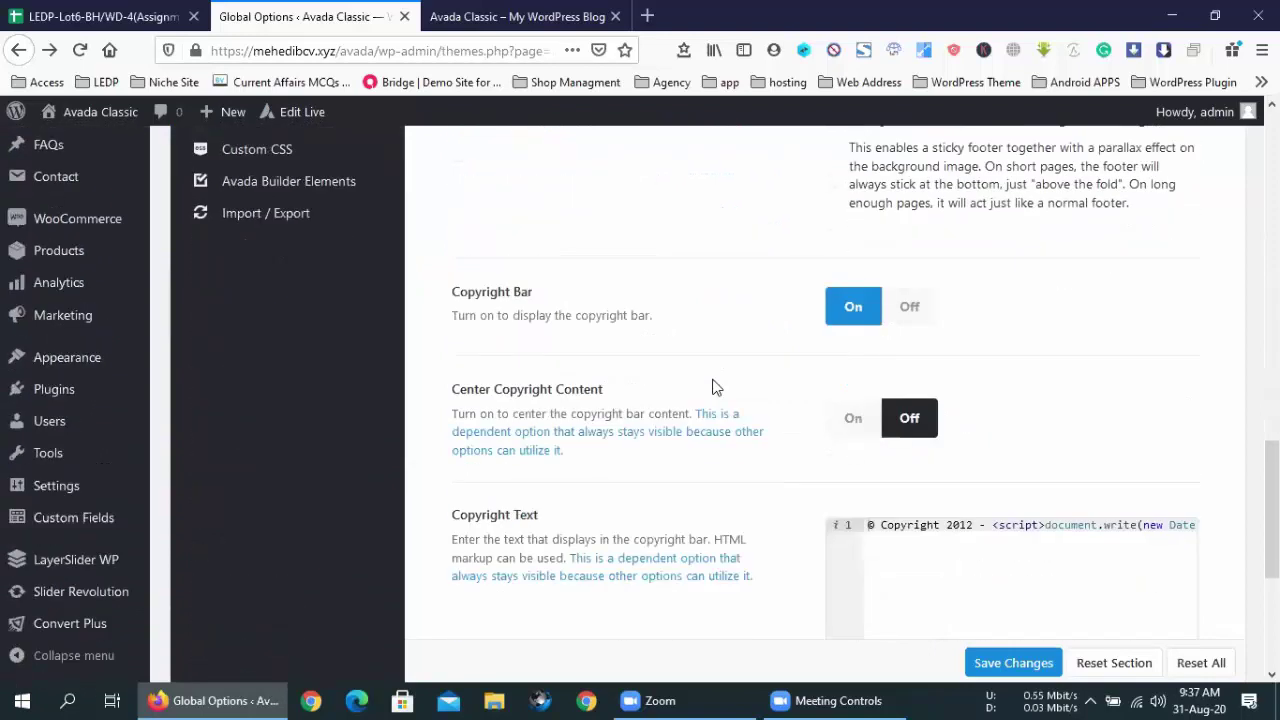
{"action": "scroll", "coordinate": [714, 386], "scroll_direction": "down", "scroll_amount": 5}
{"action": "key", "text": "F5"}
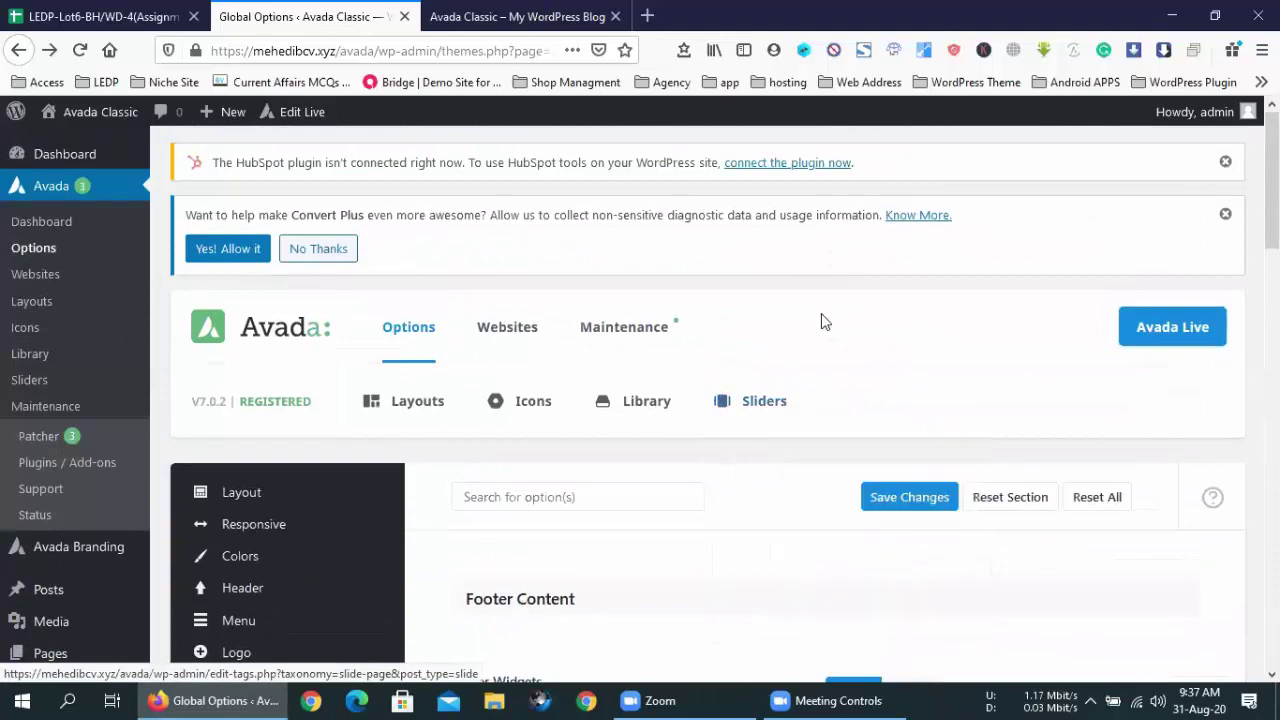
{"action": "scroll", "coordinate": [821, 313], "scroll_direction": "down", "scroll_amount": 3}
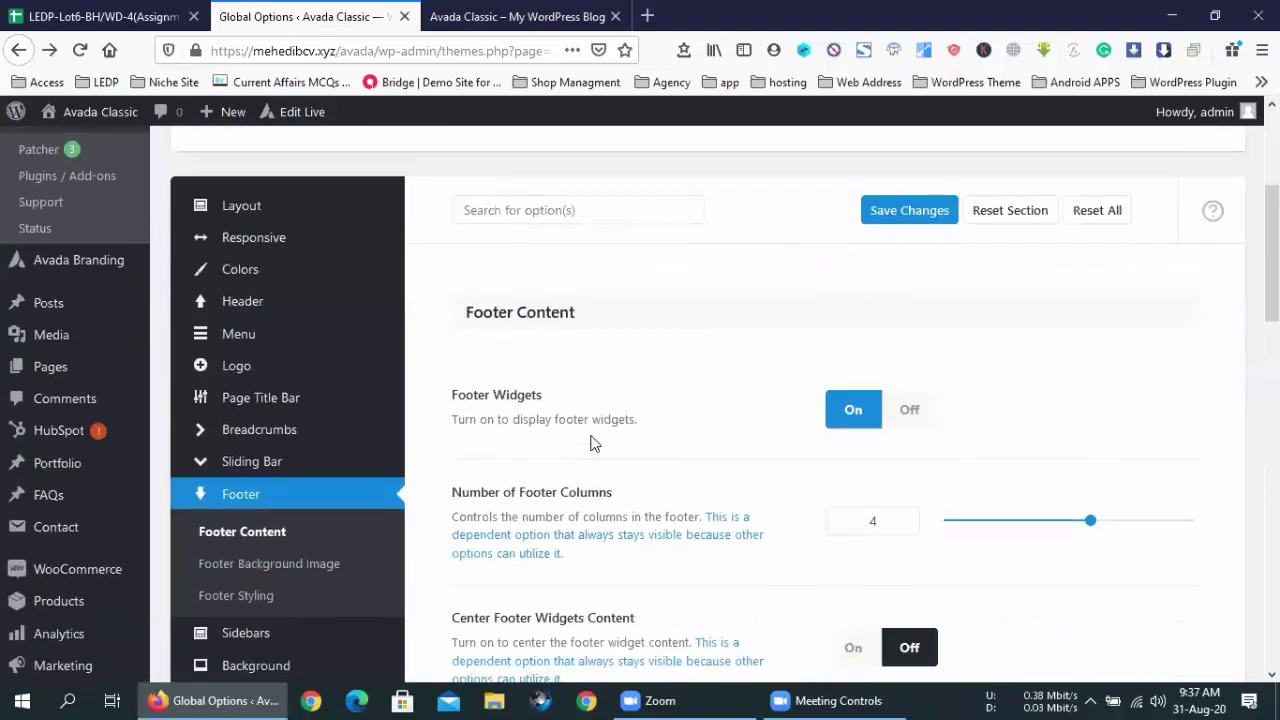
- Match the live footer's Archives, Recent Posts, Contact Us and Products widgets to the settings
{"action": "left_click", "coordinate": [517, 16]}
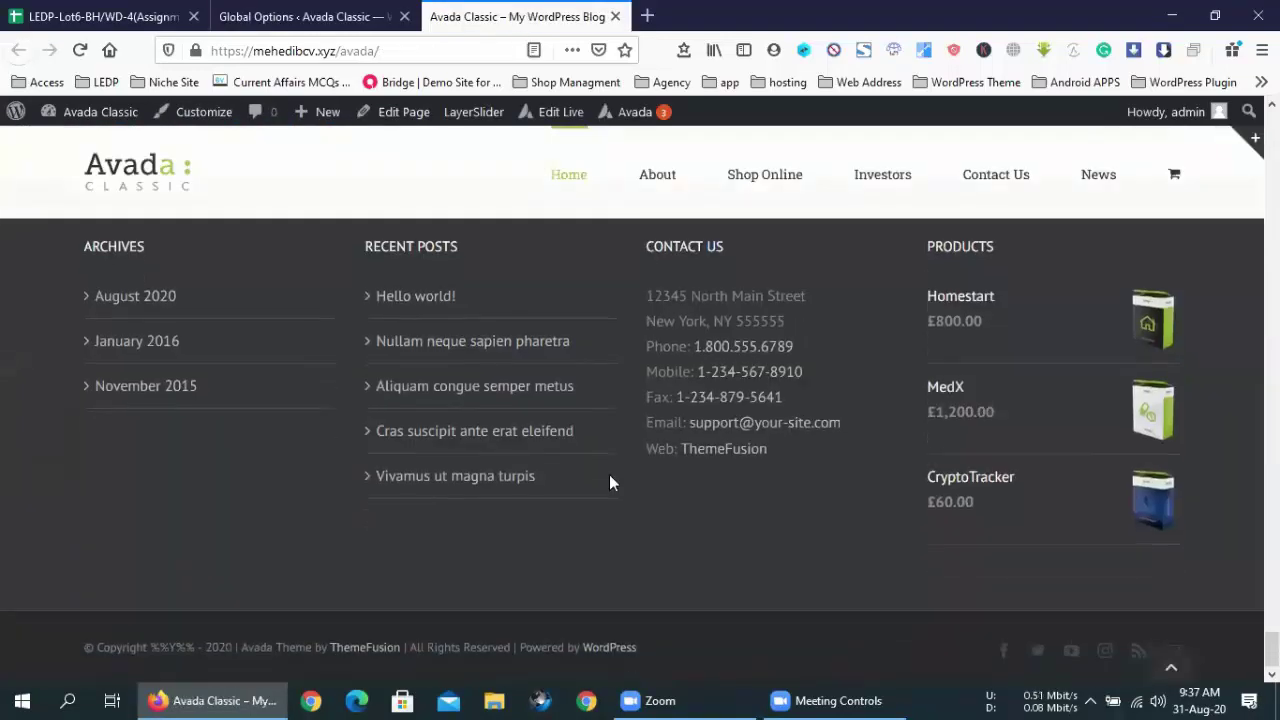
{"action": "scroll", "coordinate": [609, 482], "scroll_direction": "up", "scroll_amount": 2}
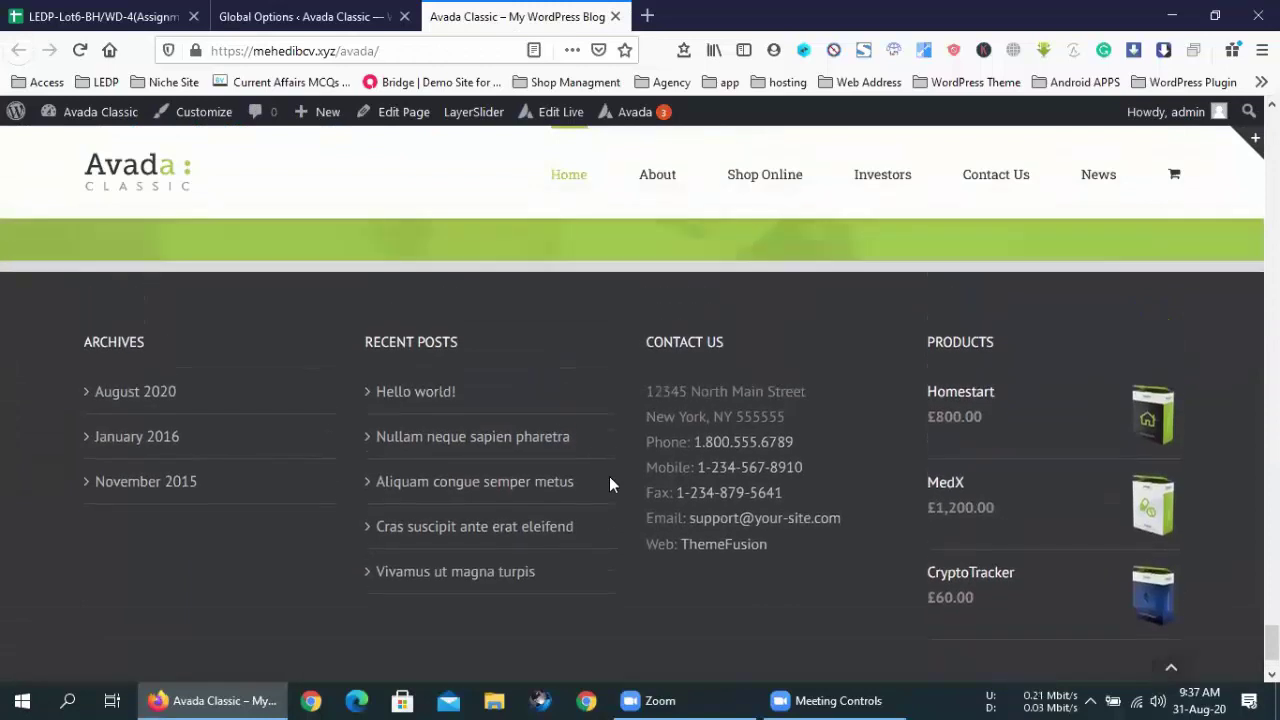
{"action": "scroll", "coordinate": [609, 482], "scroll_direction": "down", "scroll_amount": 1}
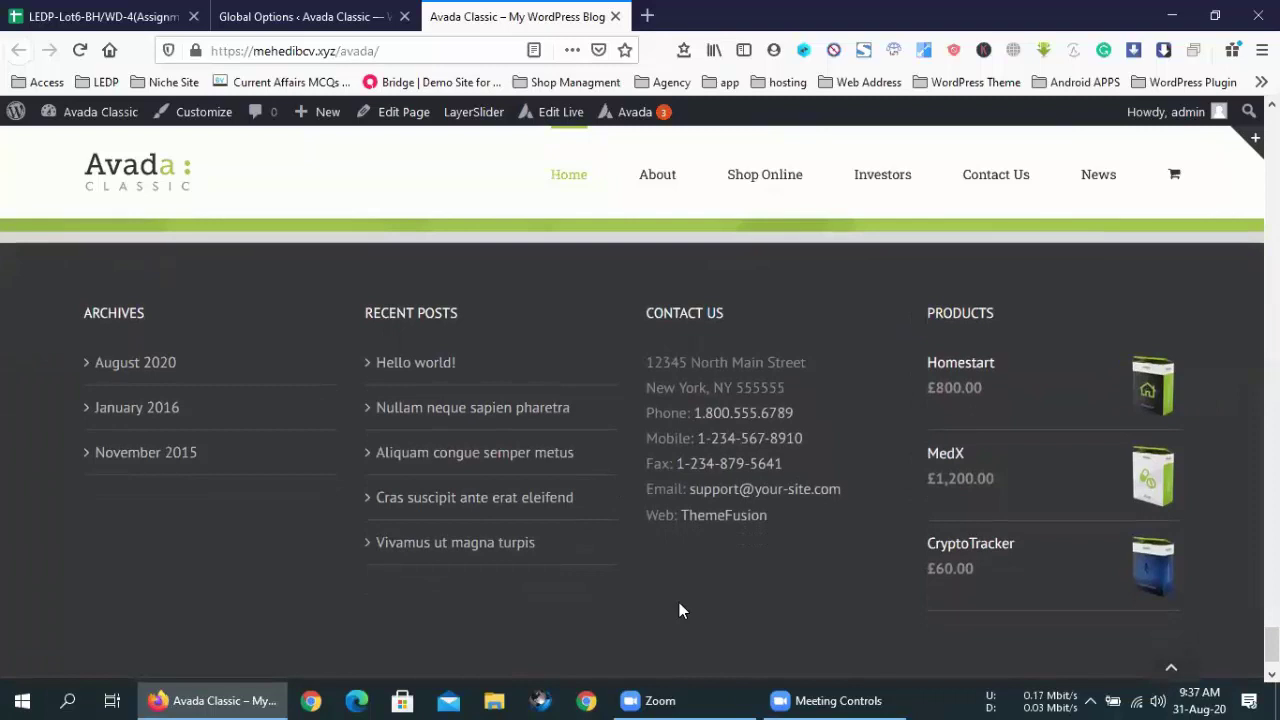
{"action": "scroll", "coordinate": [679, 604], "scroll_direction": "up", "scroll_amount": 1}
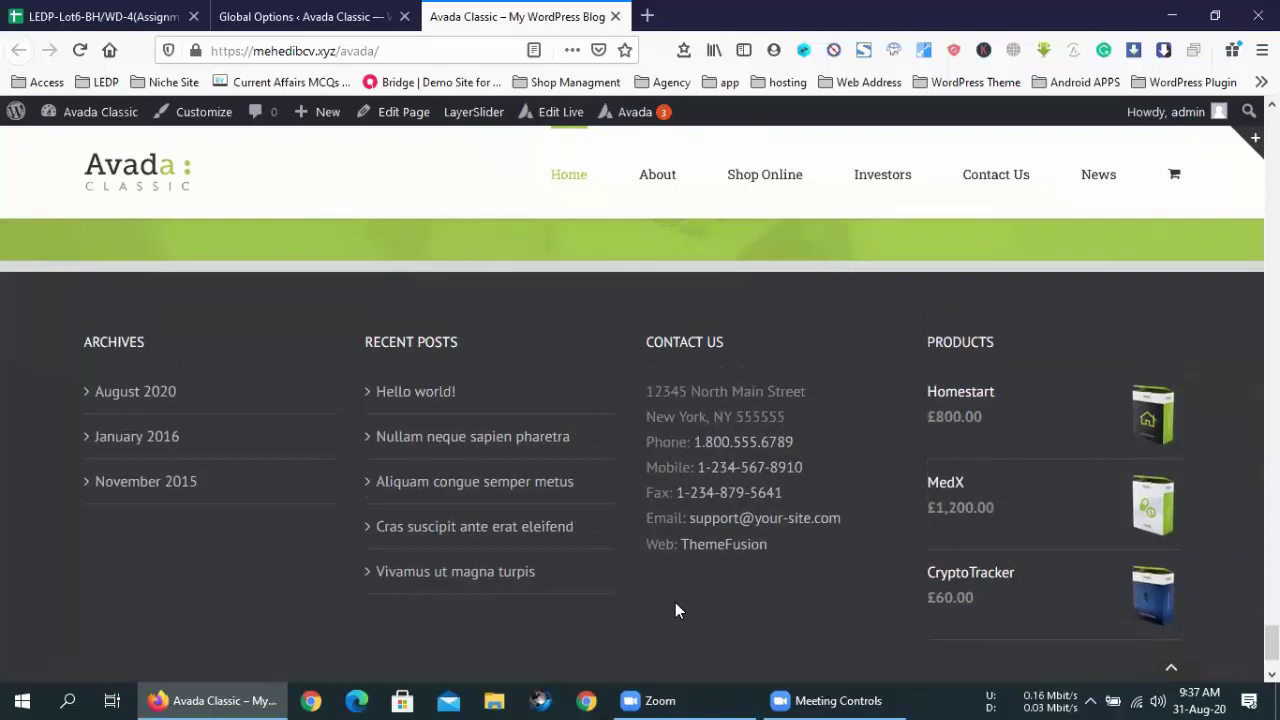
{"action": "scroll", "coordinate": [675, 604], "scroll_direction": "down", "scroll_amount": 3}
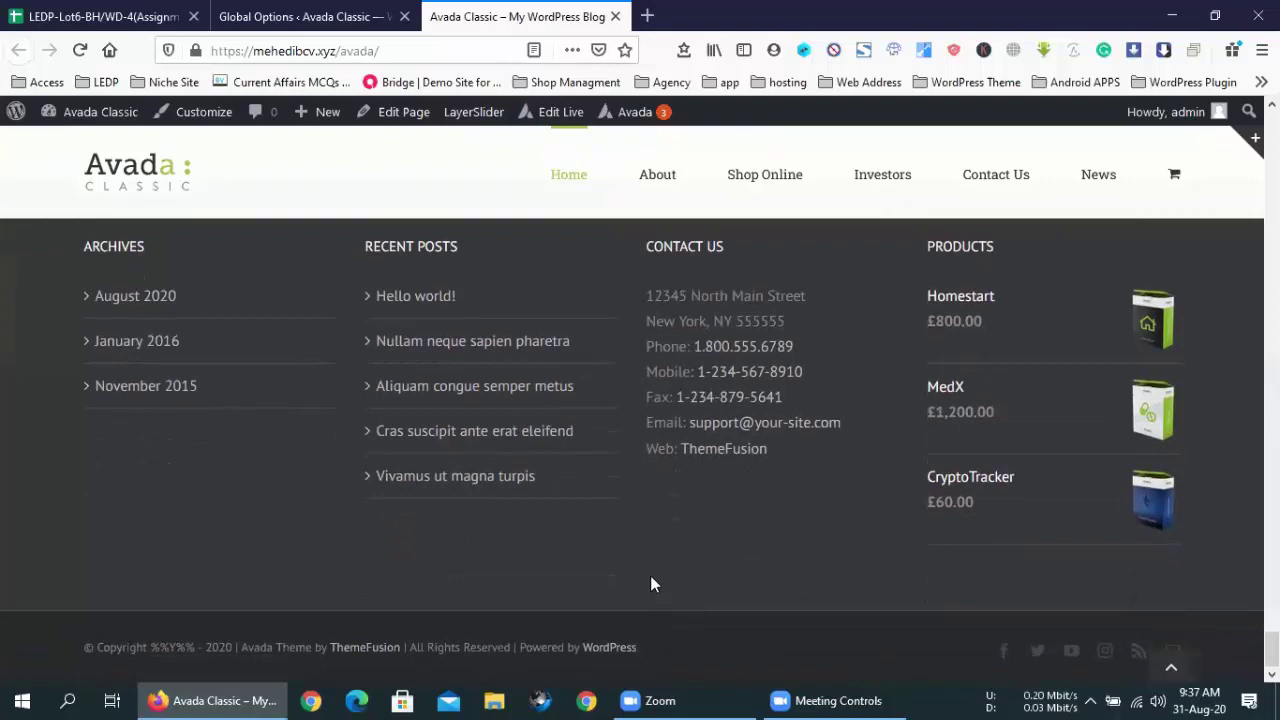
{"action": "left_click", "coordinate": [305, 16]}
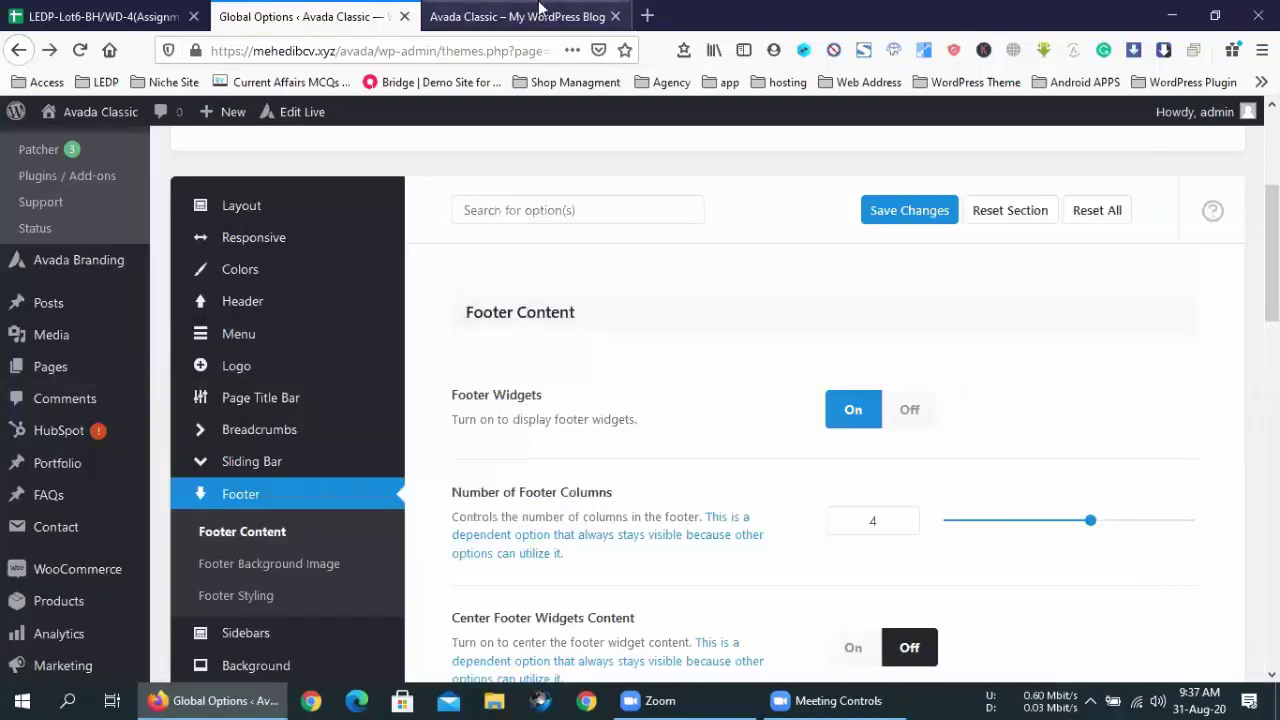
{"action": "left_click", "coordinate": [540, 12]}
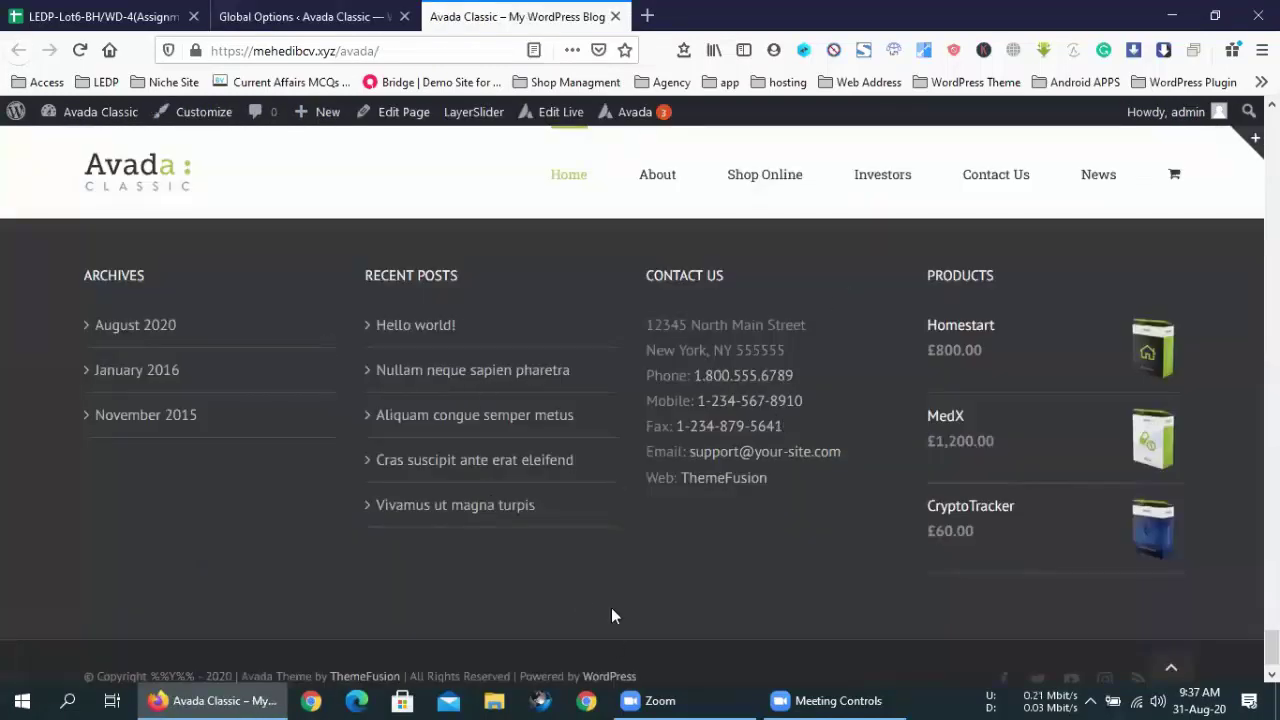
{"action": "left_click", "coordinate": [265, 14]}
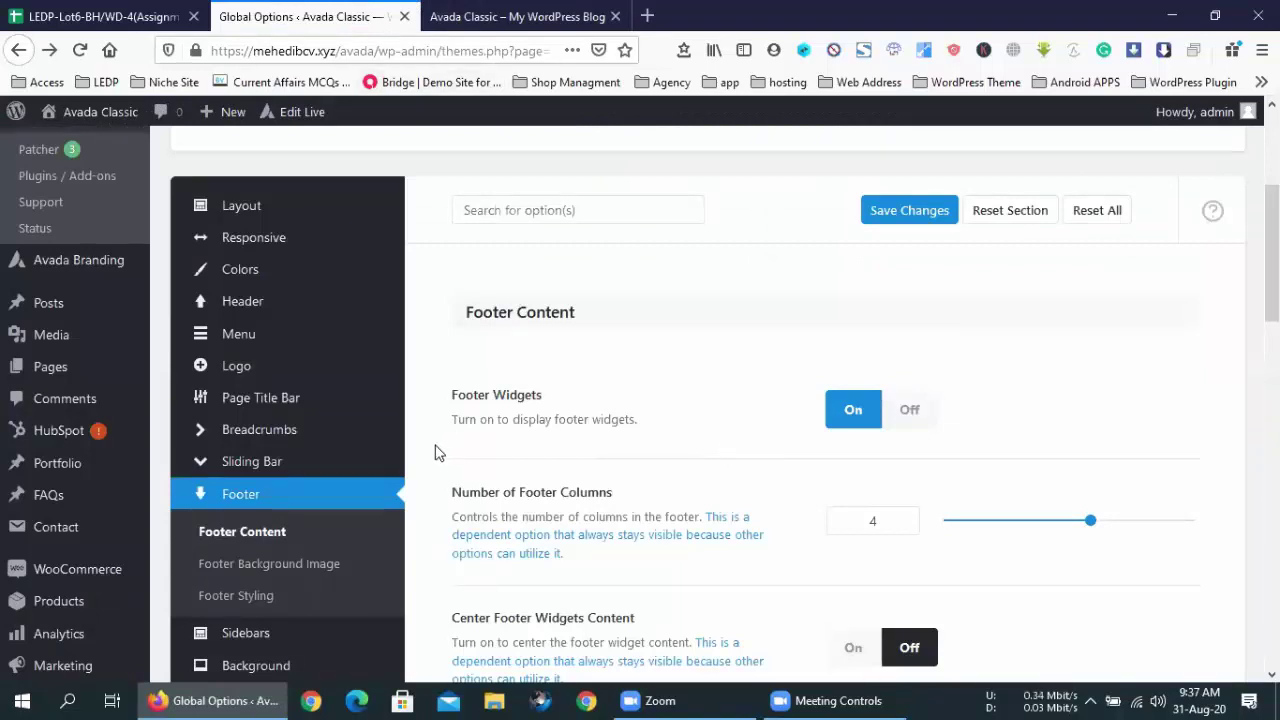
{"action": "key", "text": "ctrl+Tab"}
- Go from the Logo options to the Header Content options in Avada's Global Options
{"action": "scroll", "coordinate": [459, 369], "scroll_direction": "up", "scroll_amount": 20}
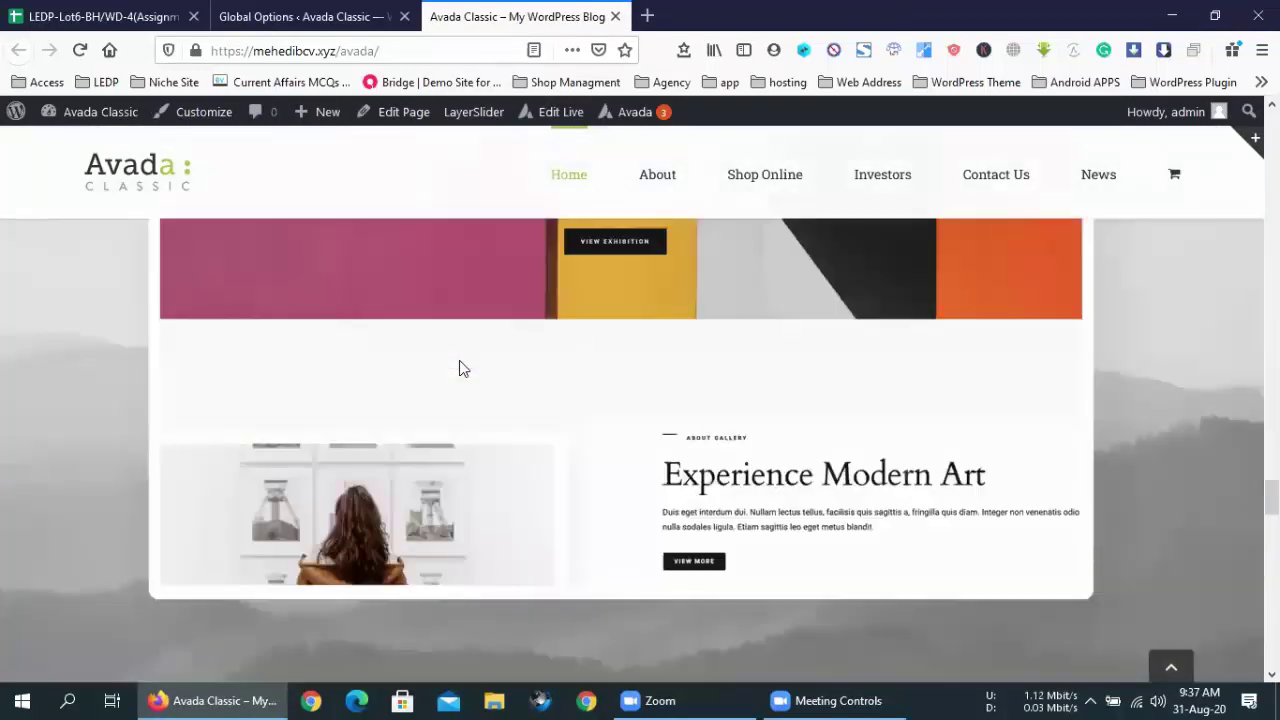
{"action": "scroll", "coordinate": [459, 369], "scroll_direction": "up", "scroll_amount": 10}
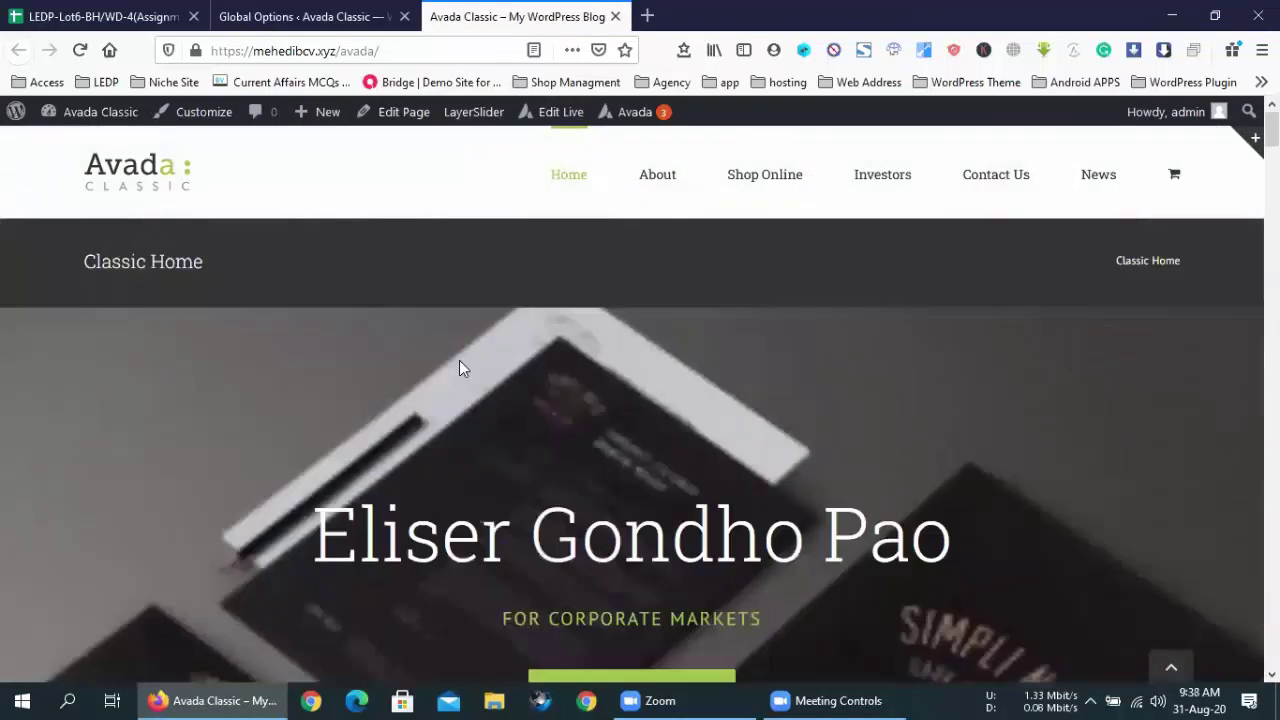
{"action": "left_click", "coordinate": [269, 8]}
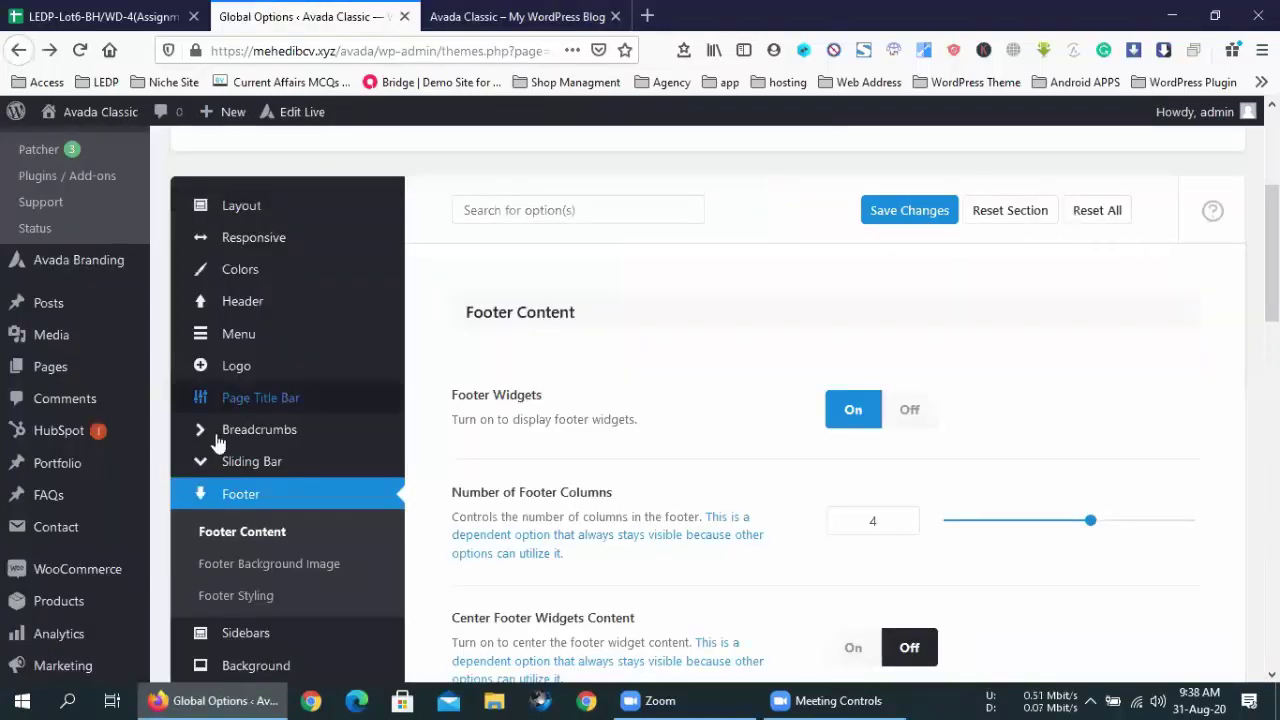
{"action": "left_click", "coordinate": [250, 376]}
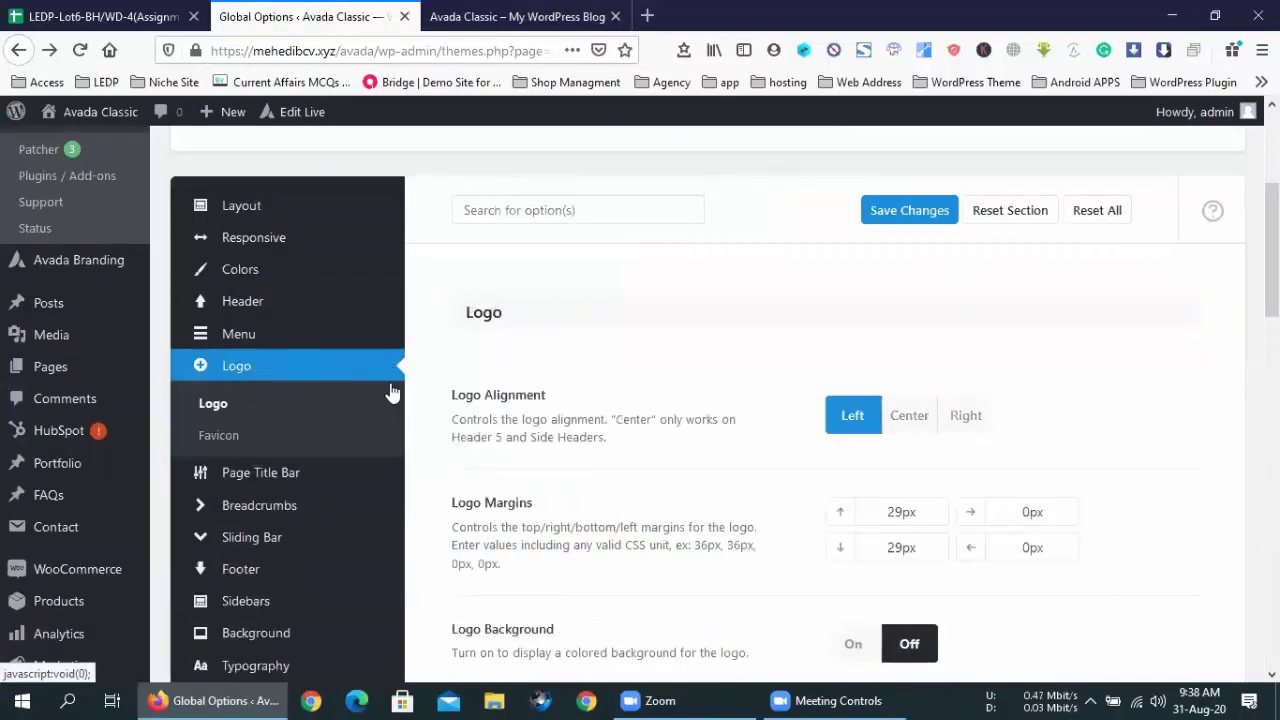
{"action": "scroll", "coordinate": [716, 415], "scroll_direction": "down", "scroll_amount": 6}
{"action": "scroll", "coordinate": [714, 420], "scroll_direction": "up", "scroll_amount": 5}
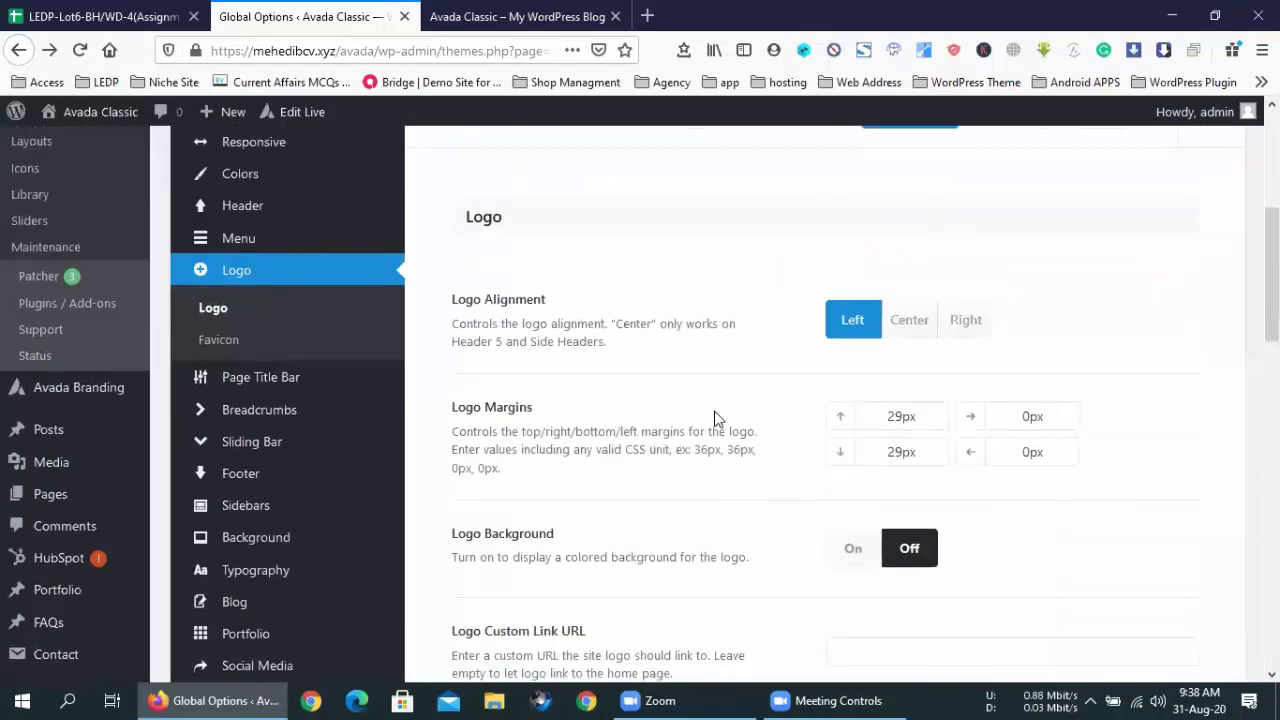
{"action": "scroll", "coordinate": [340, 405], "scroll_direction": "up", "scroll_amount": 2}
{"action": "left_click", "coordinate": [250, 405]}
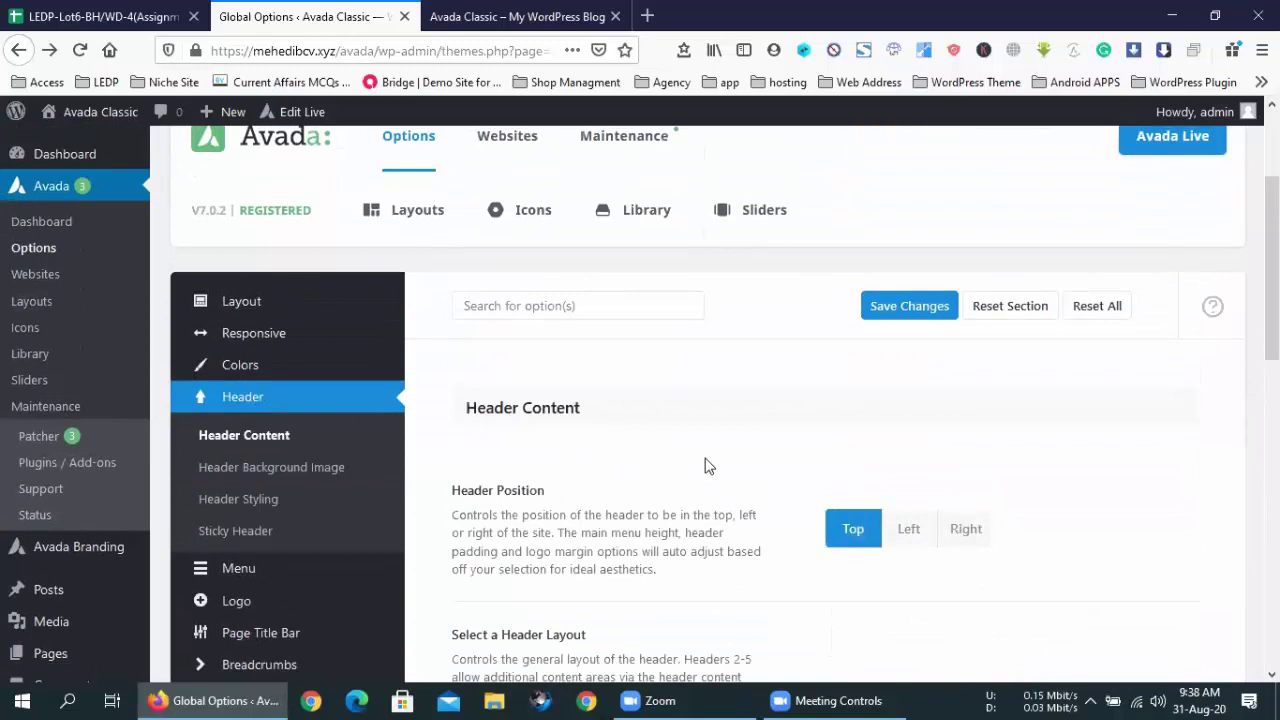
{"action": "scroll", "coordinate": [705, 466], "scroll_direction": "down", "scroll_amount": 2}
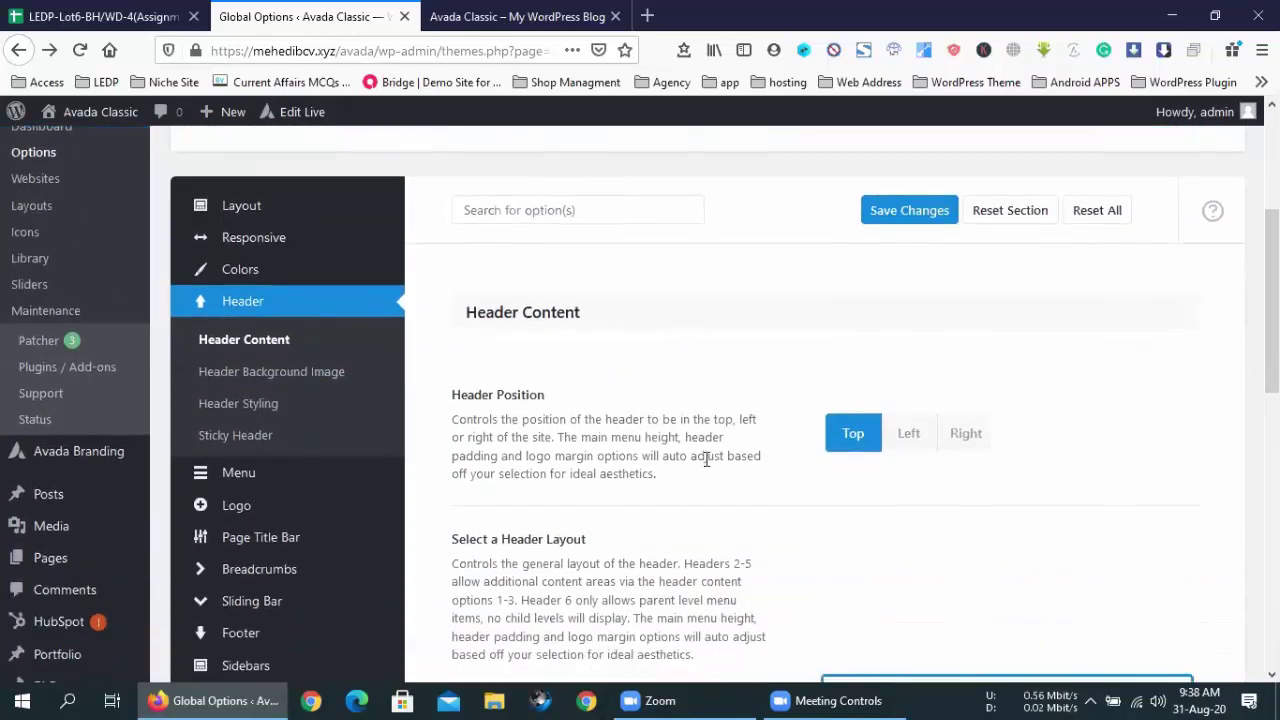
{"action": "scroll", "coordinate": [706, 460], "scroll_direction": "down", "scroll_amount": 5}
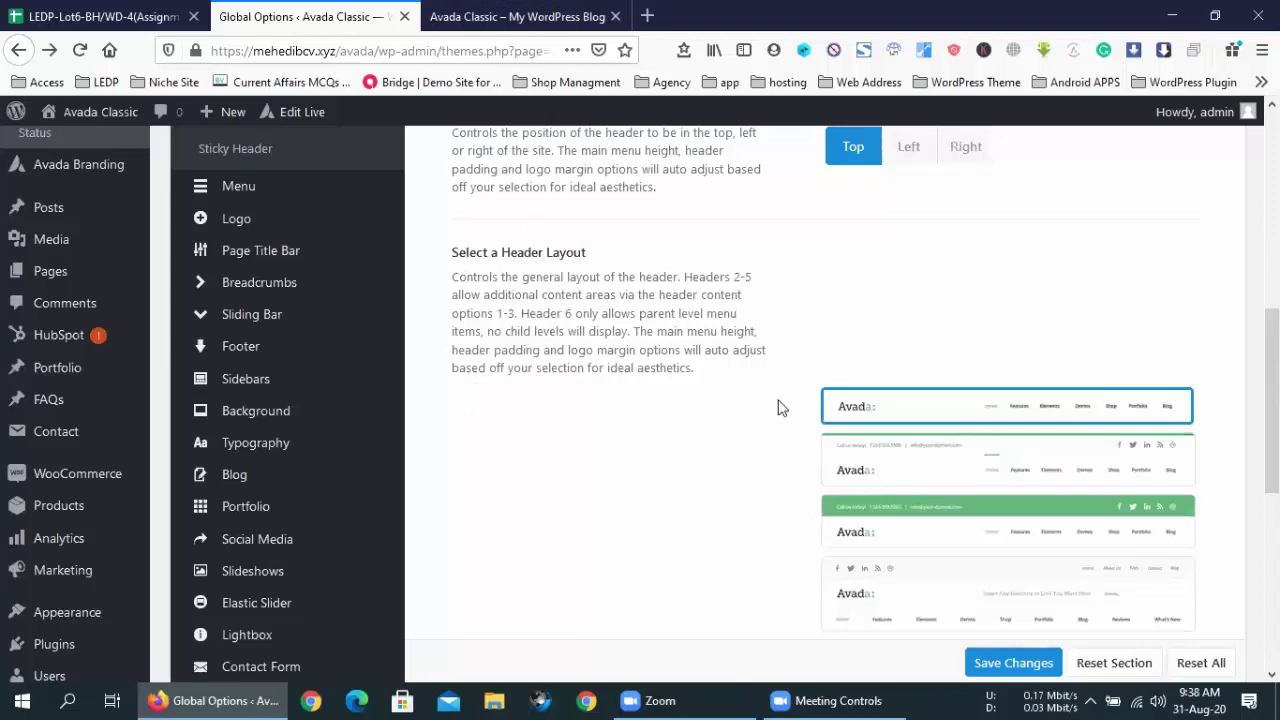
- Select the second header layout with the contact top bar and save it
{"action": "mouse_move", "coordinate": [866, 424]}
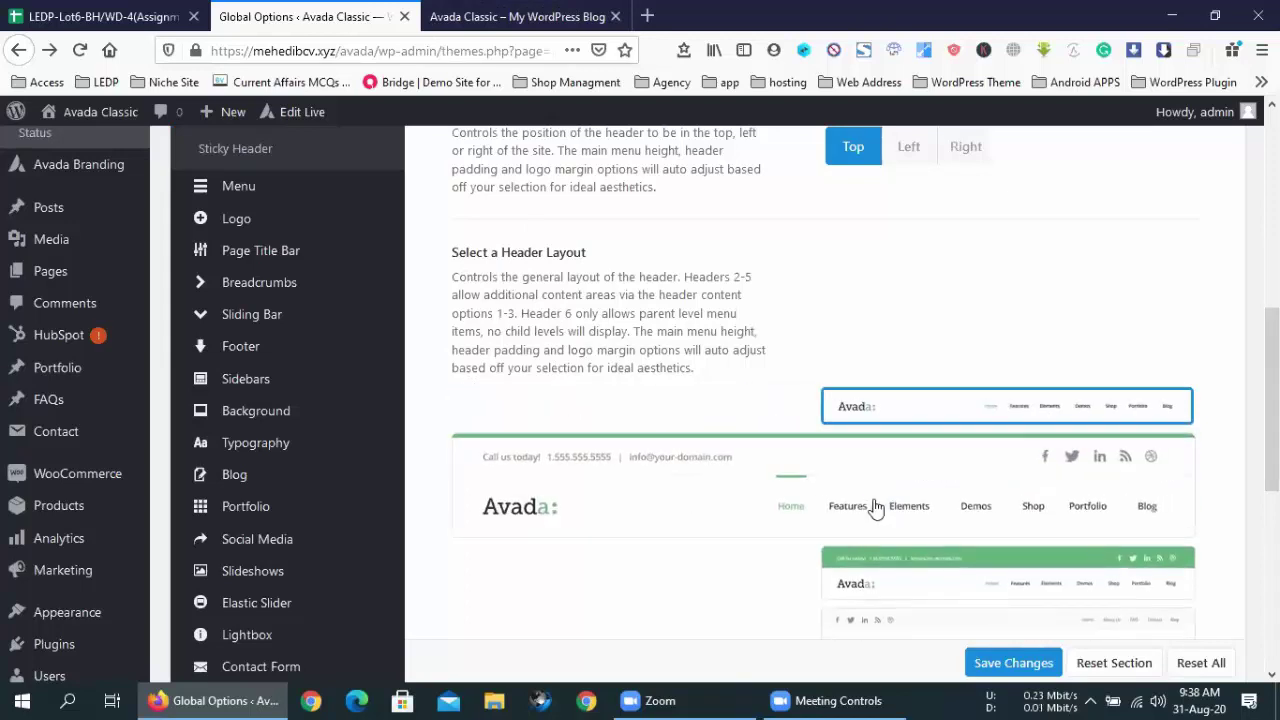
{"action": "mouse_move", "coordinate": [889, 565]}
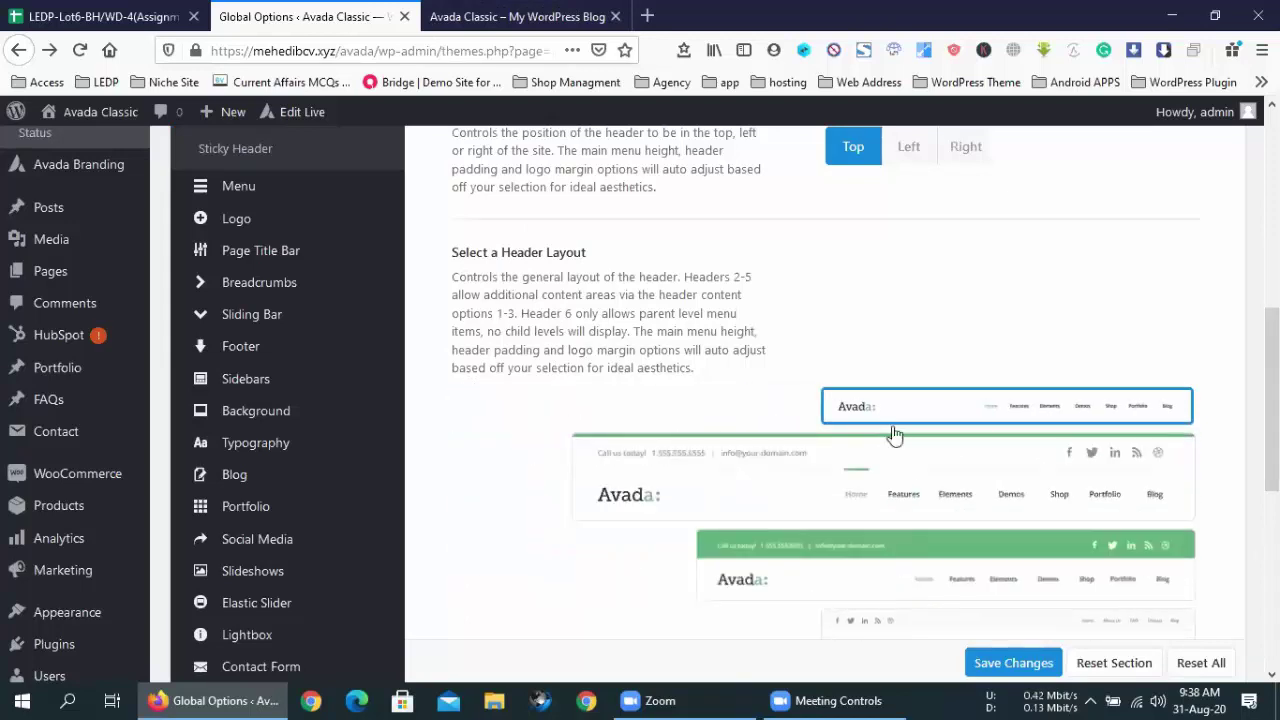
{"action": "mouse_move", "coordinate": [712, 416]}
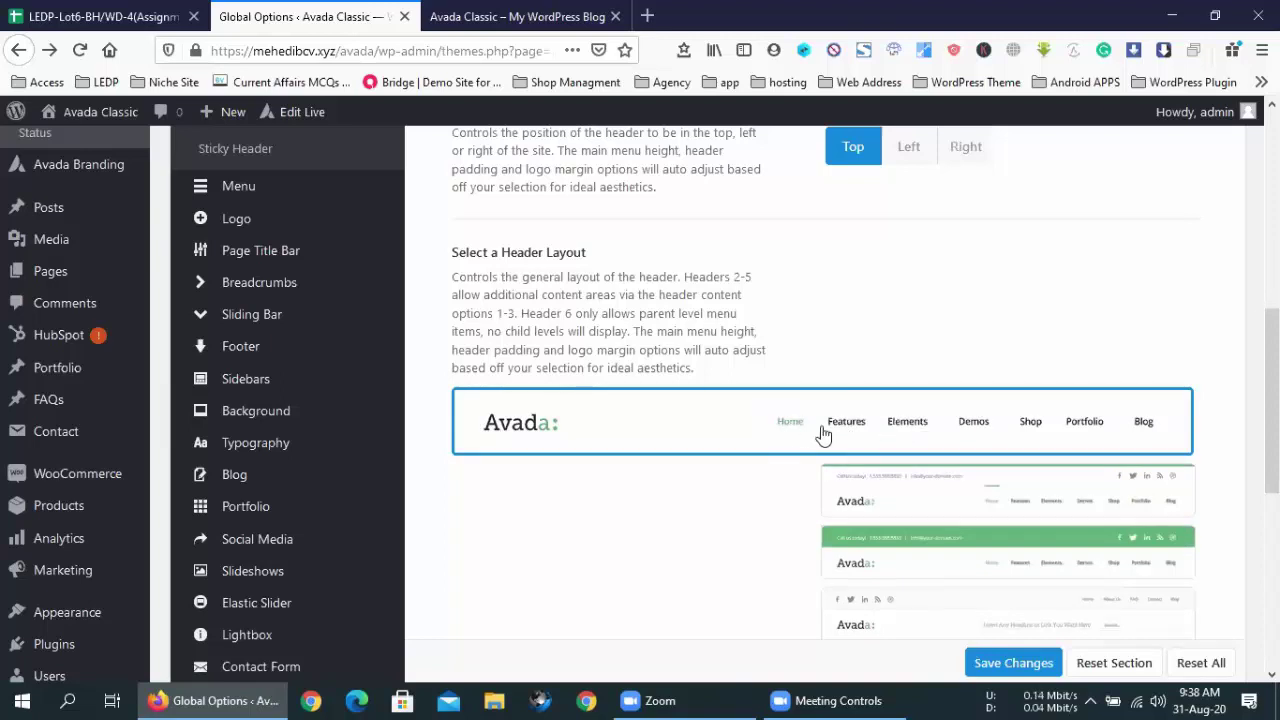
{"action": "mouse_move", "coordinate": [865, 468]}
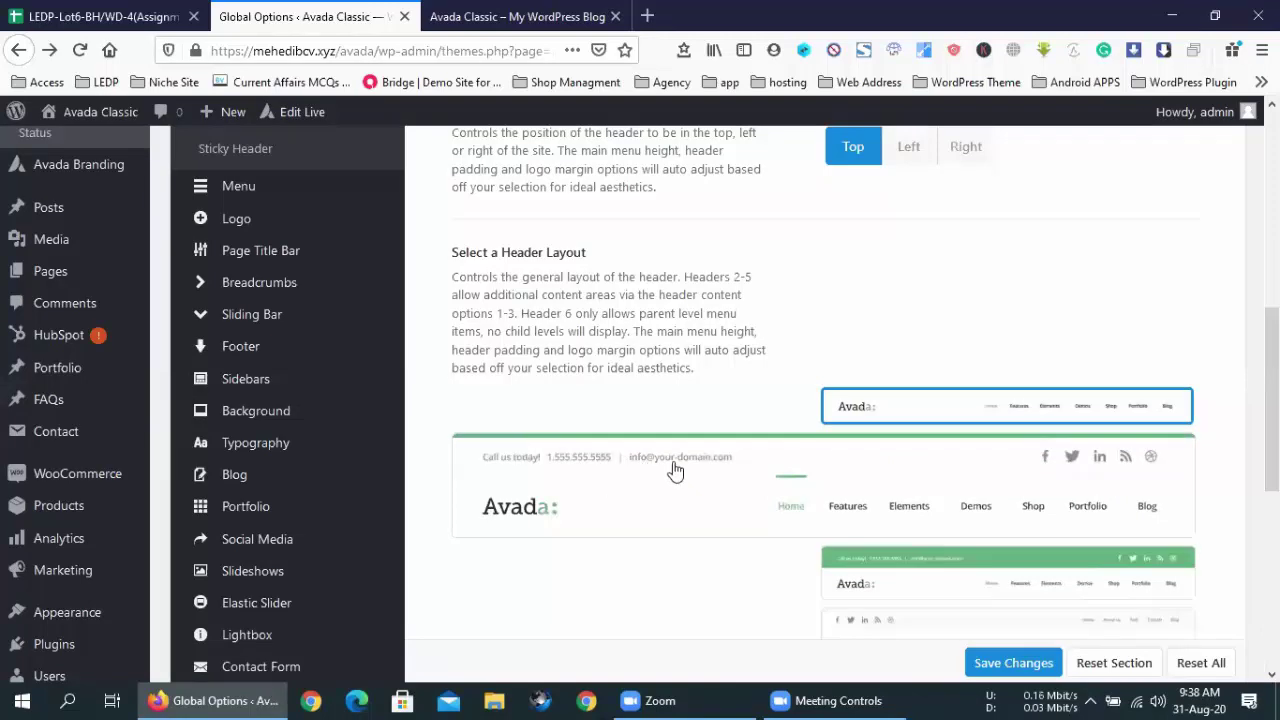
{"action": "left_click", "coordinate": [798, 480]}
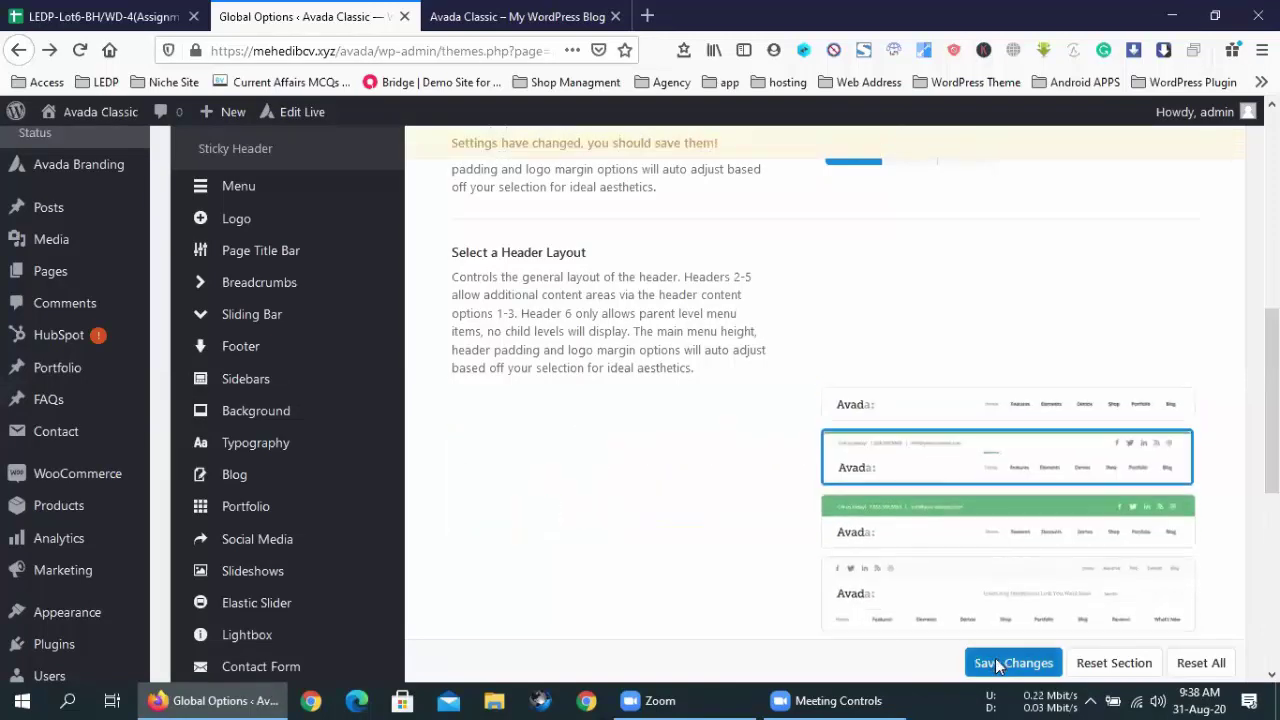
{"action": "left_click", "coordinate": [997, 660]}
{"action": "left_click", "coordinate": [550, 12]}
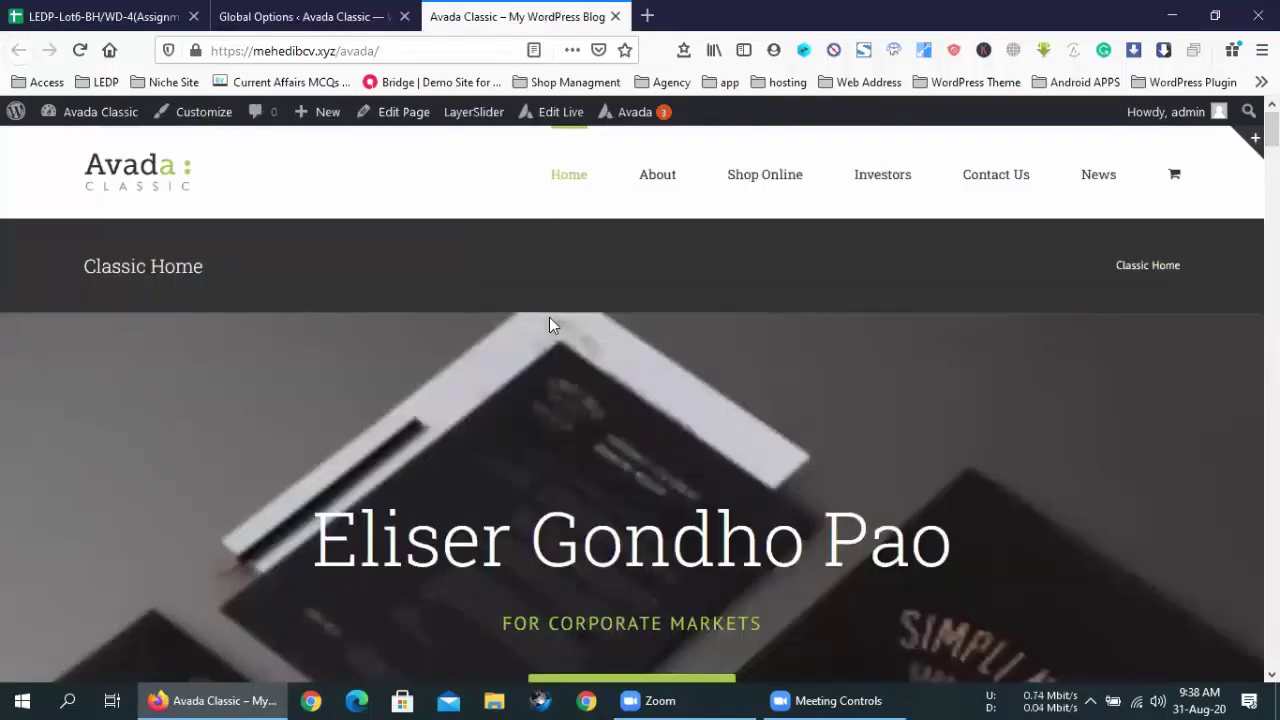
- Reload the homepage to confirm the phone-and-email top bar, then return to Header Content
{"action": "left_click", "coordinate": [79, 50]}
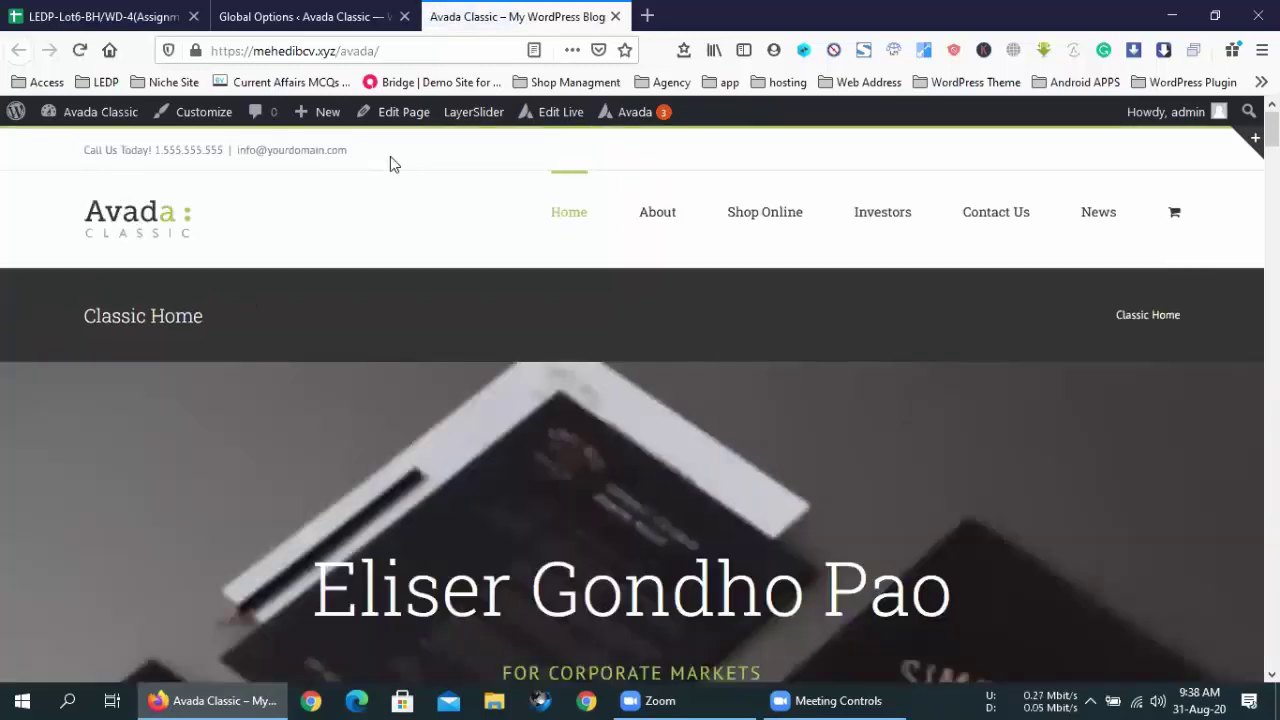
{"action": "left_click_drag", "start_coordinate": [390, 158], "coordinate": [71, 163]}
{"action": "left_click", "coordinate": [433, 180]}
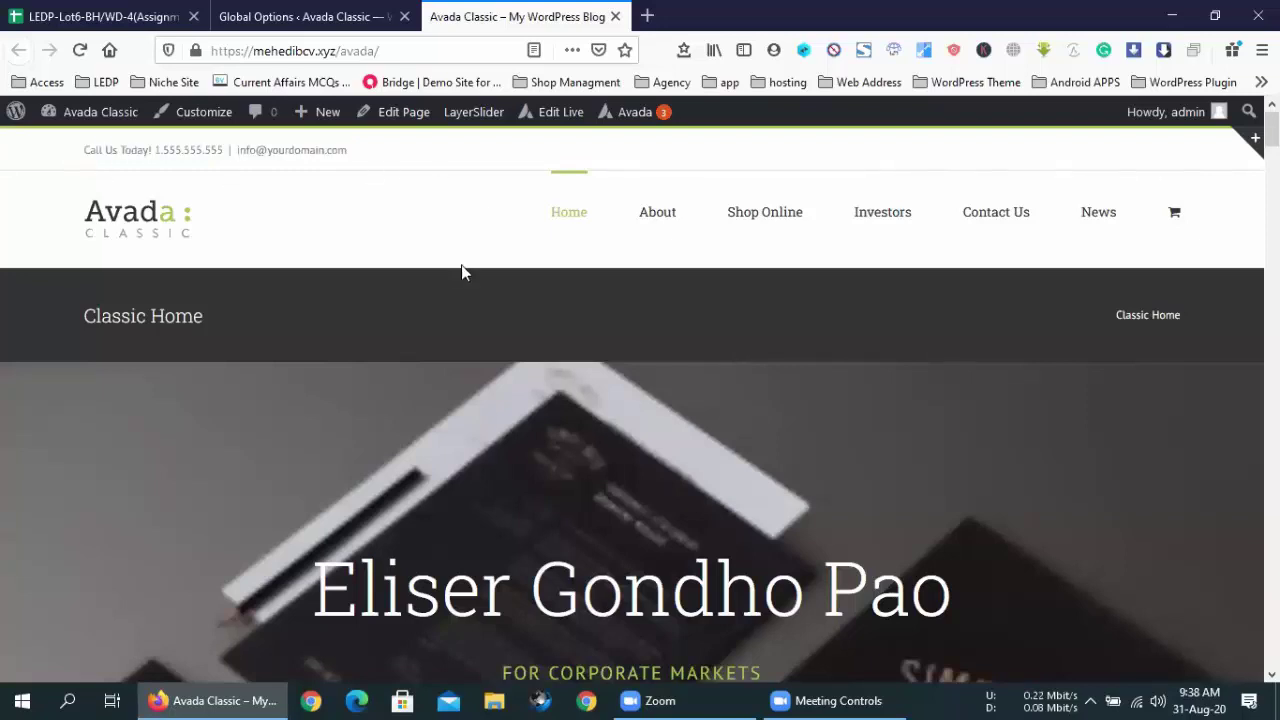
{"action": "scroll", "coordinate": [461, 266], "scroll_direction": "down", "scroll_amount": 3}
{"action": "scroll", "coordinate": [400, 220], "scroll_direction": "up", "scroll_amount": 3}
{"action": "left_click", "coordinate": [300, 16]}
{"action": "scroll", "coordinate": [694, 480], "scroll_direction": "down", "scroll_amount": 10}
{"action": "scroll", "coordinate": [694, 480], "scroll_direction": "up", "scroll_amount": 10}
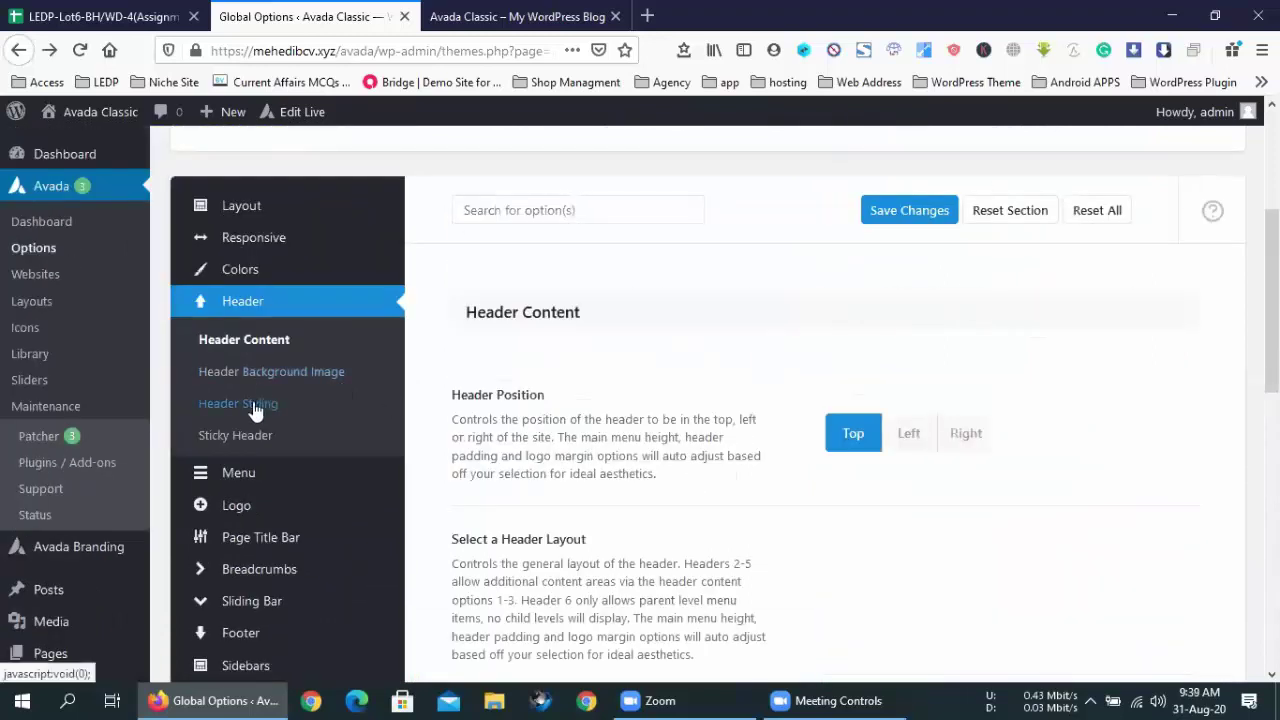
{"action": "left_click", "coordinate": [252, 405]}
{"action": "scroll", "coordinate": [677, 425], "scroll_direction": "down", "scroll_amount": 4}
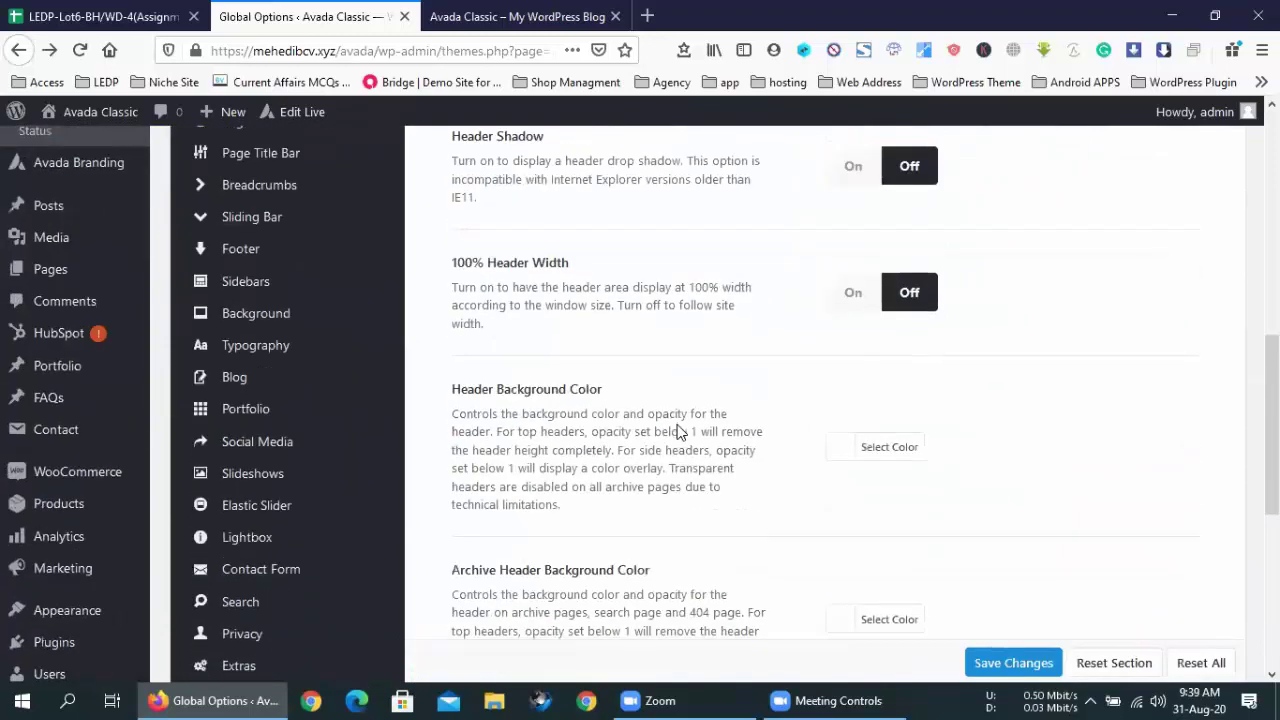
{"action": "scroll", "coordinate": [677, 430], "scroll_direction": "down", "scroll_amount": 6}
{"action": "scroll", "coordinate": [677, 424], "scroll_direction": "up", "scroll_amount": 6}
{"action": "scroll", "coordinate": [309, 329], "scroll_direction": "up", "scroll_amount": 5}
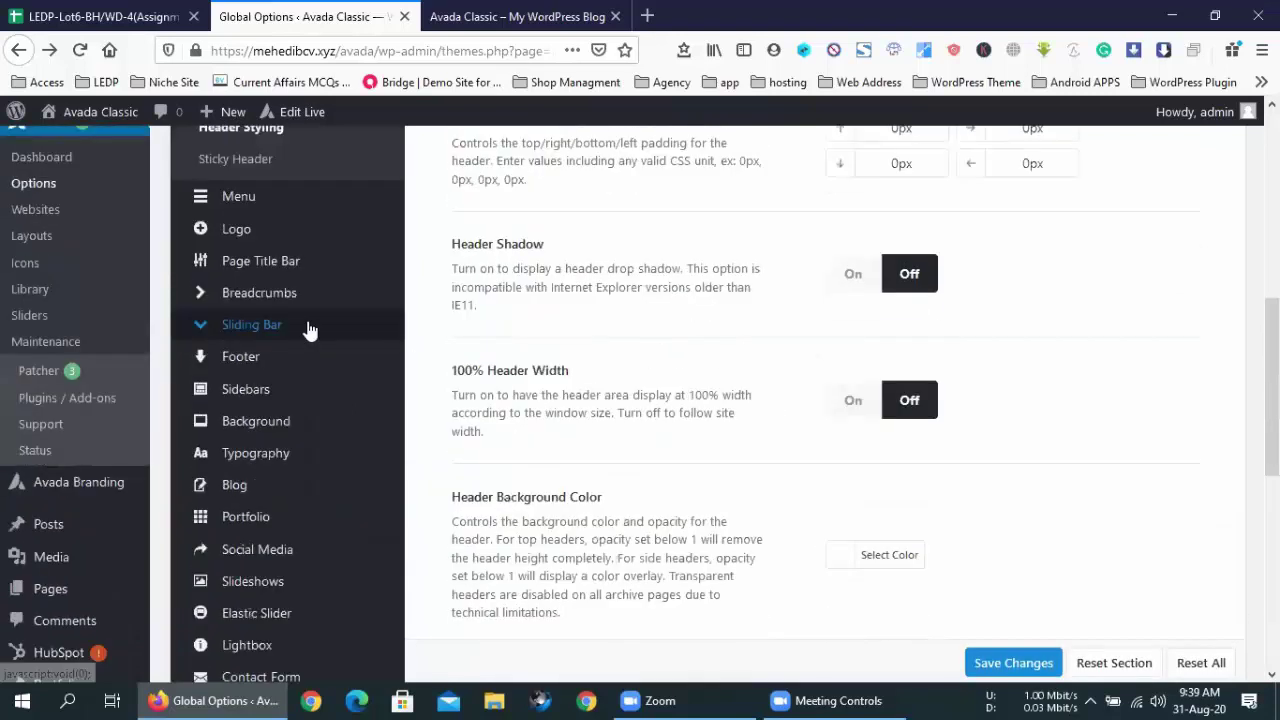
{"action": "left_click", "coordinate": [238, 446]}
{"action": "scroll", "coordinate": [607, 420], "scroll_direction": "down", "scroll_amount": 10}
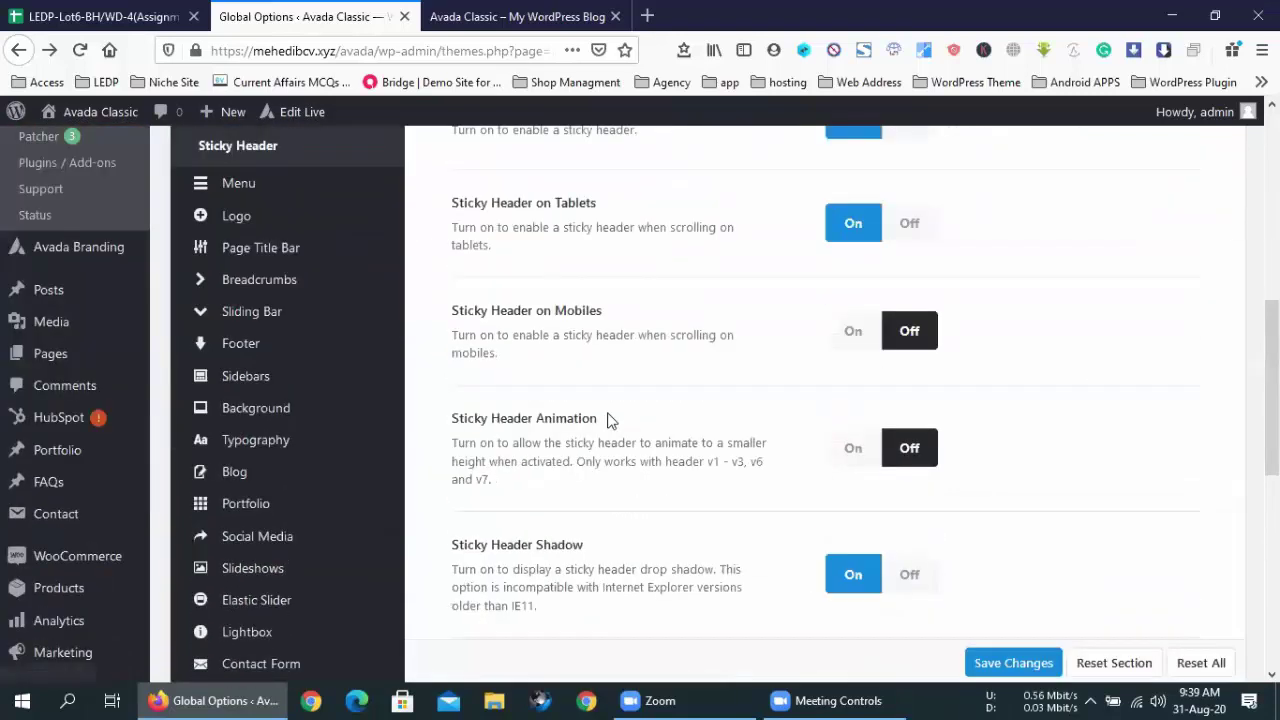
{"action": "scroll", "coordinate": [607, 420], "scroll_direction": "up", "scroll_amount": 7}
{"action": "scroll", "coordinate": [607, 420], "scroll_direction": "up", "scroll_amount": 4}
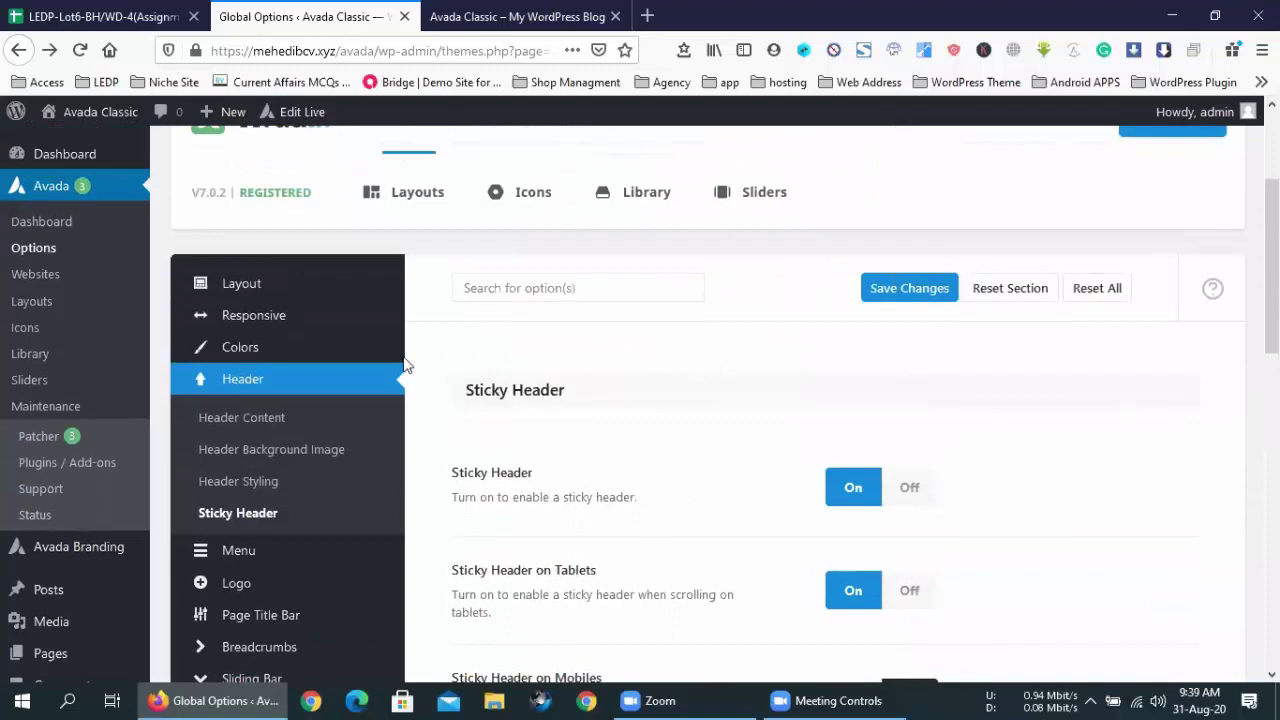
{"action": "left_click", "coordinate": [266, 418]}
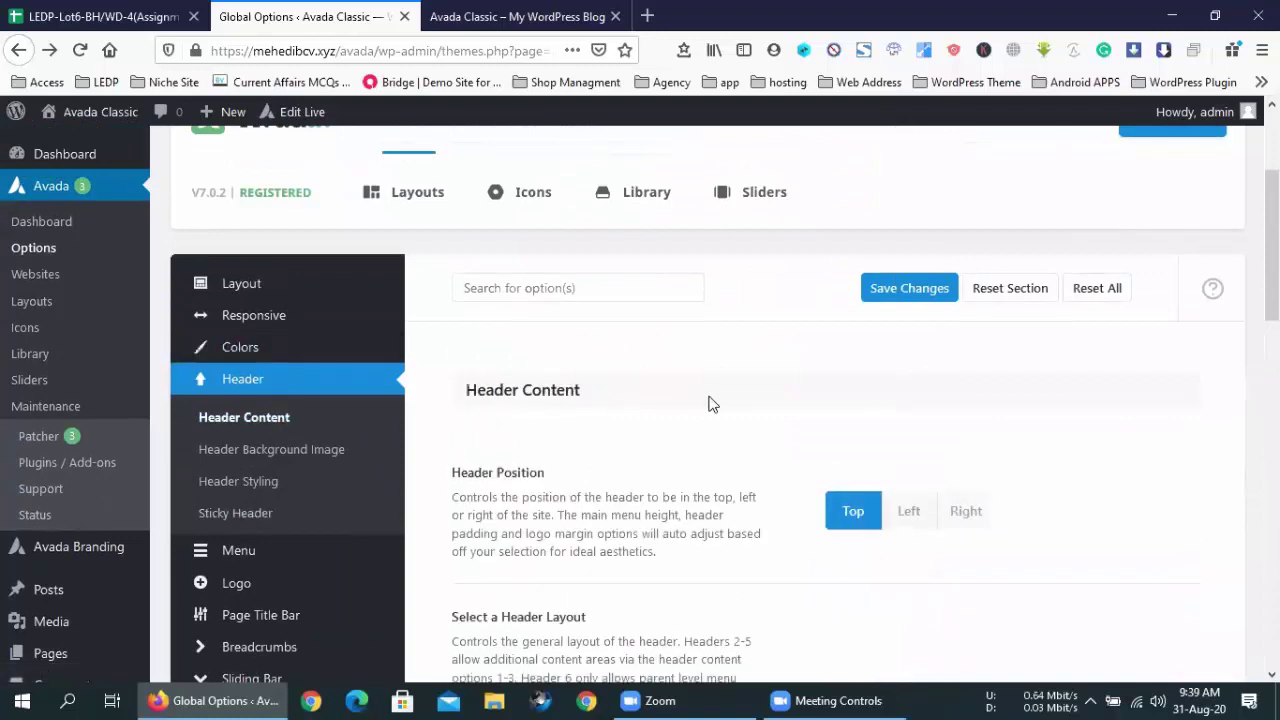
{"action": "scroll", "coordinate": [711, 403], "scroll_direction": "down", "scroll_amount": 5}
{"action": "scroll", "coordinate": [711, 403], "scroll_direction": "up", "scroll_amount": 4}
{"action": "scroll", "coordinate": [710, 403], "scroll_direction": "up", "scroll_amount": 1}
{"action": "scroll", "coordinate": [710, 403], "scroll_direction": "down", "scroll_amount": 10}
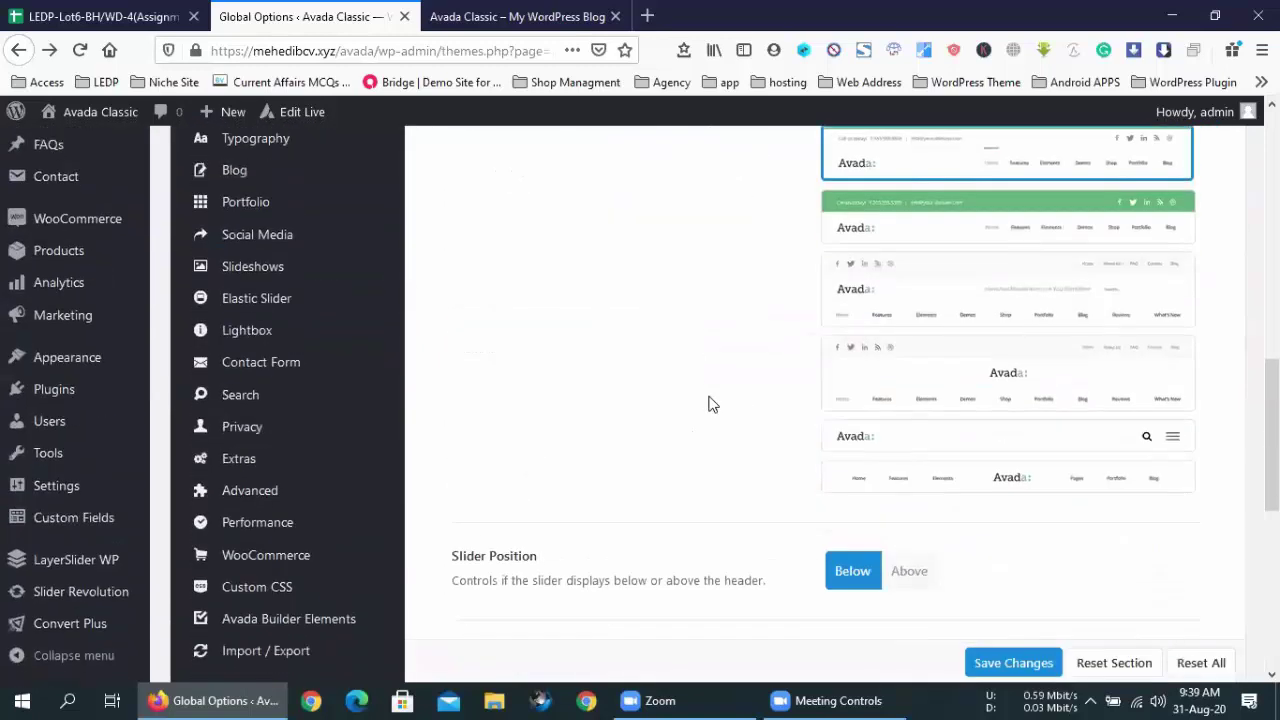
- Keep Header Content 1 set to Contact Info and scroll to the contact fields
{"action": "left_click", "coordinate": [943, 476]}
{"action": "left_click", "coordinate": [943, 476]}
{"action": "scroll", "coordinate": [628, 424], "scroll_direction": "down", "scroll_amount": 3}
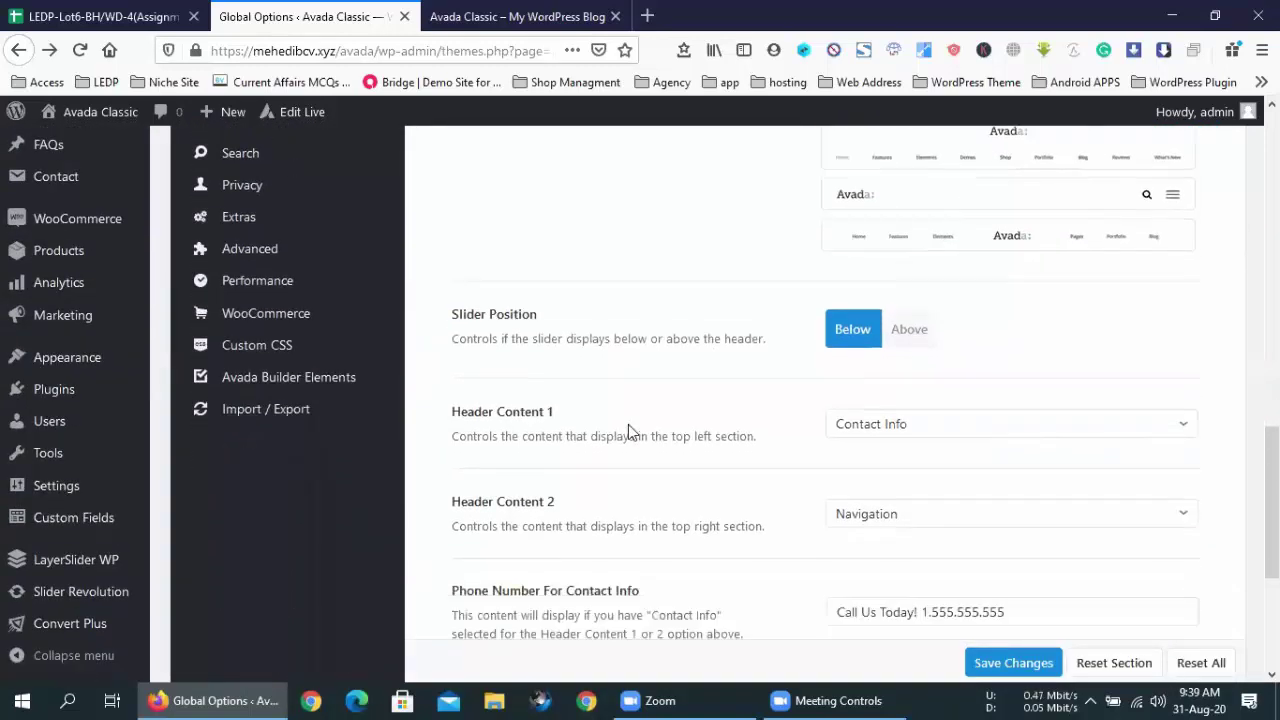
- Compare the Phone Number For Contact Info value with the live site's top bar
{"action": "left_click", "coordinate": [886, 376]}
{"action": "key", "text": "ctrl+a"}
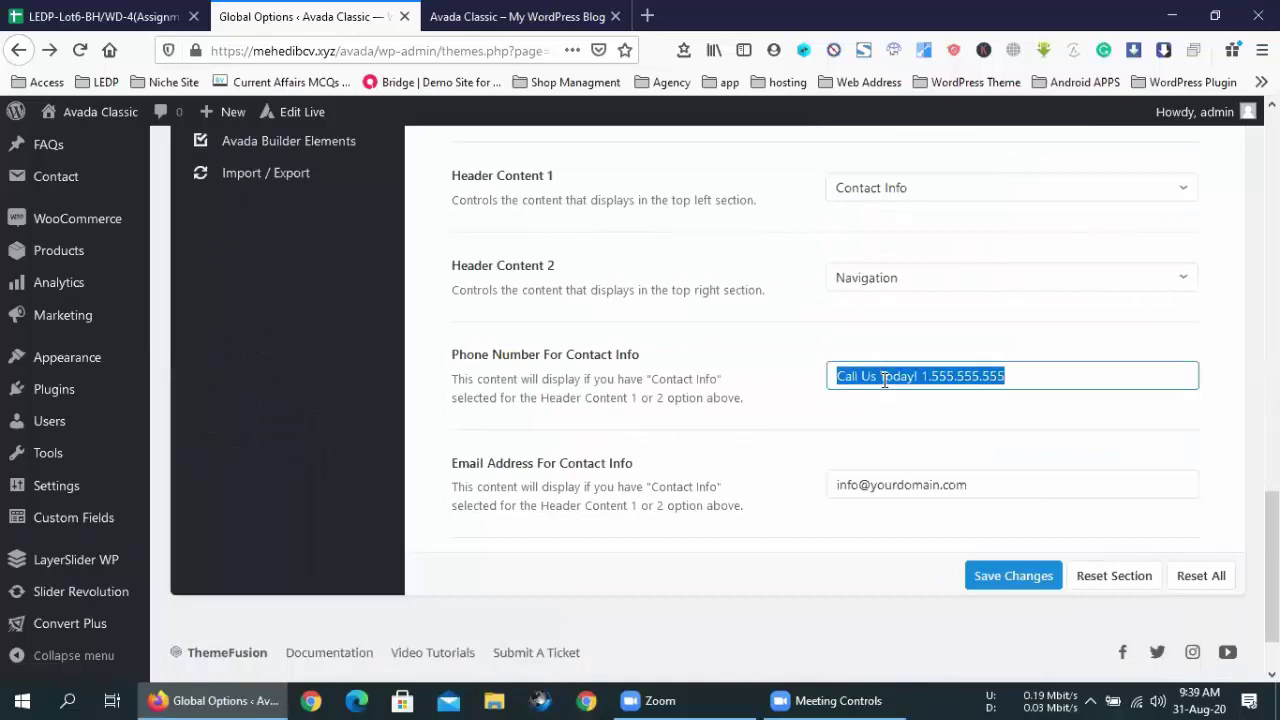
{"action": "left_click", "coordinate": [884, 378]}
{"action": "left_click", "coordinate": [580, 14]}
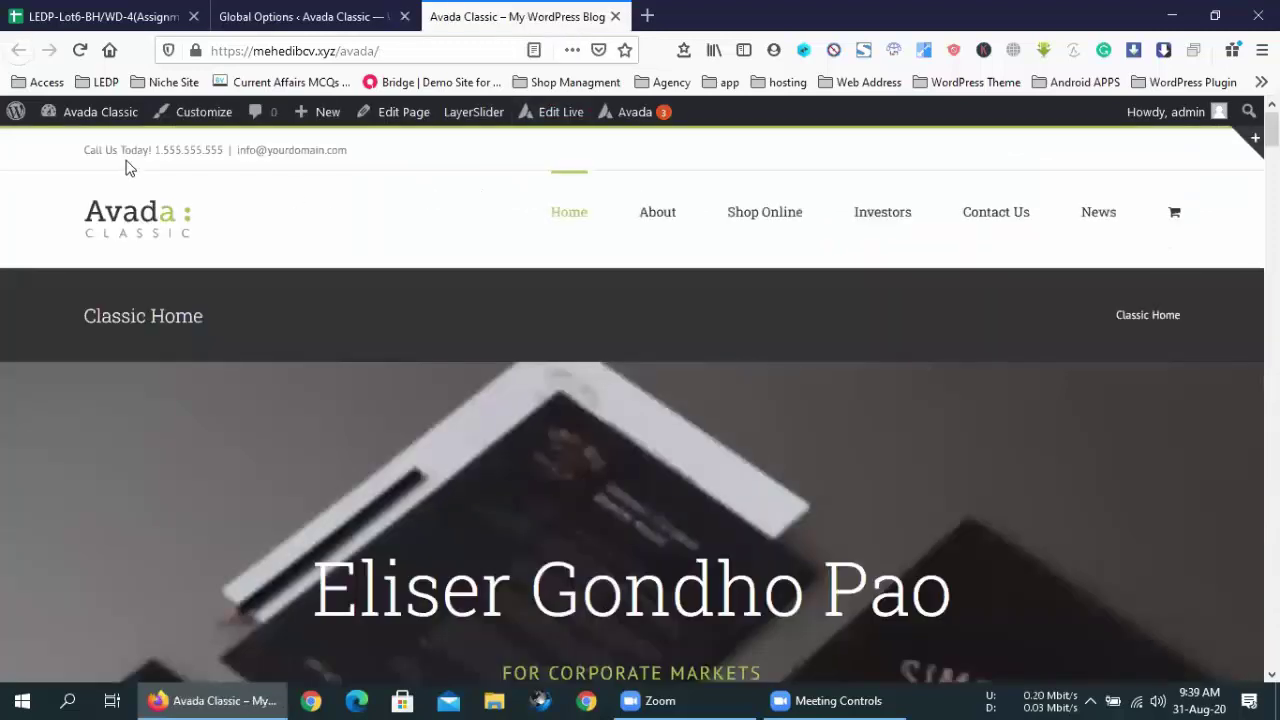
{"action": "left_click", "coordinate": [360, 16]}
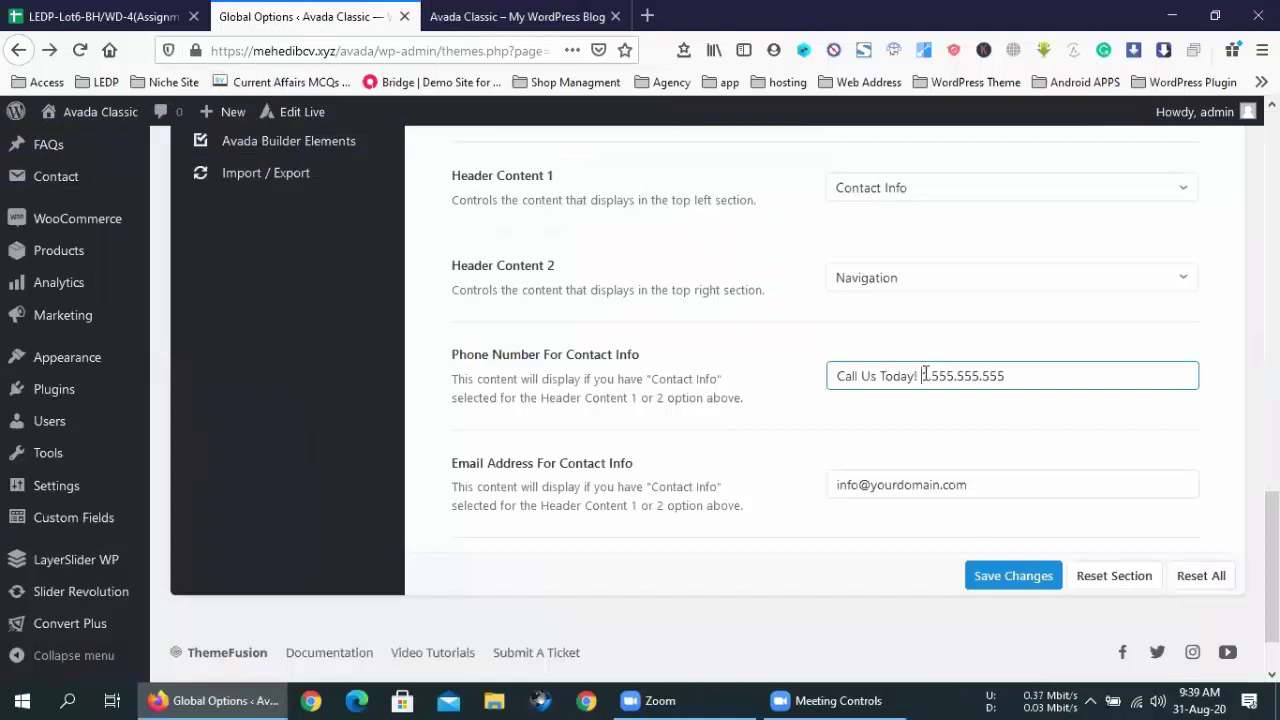
- Compare the Email Address For Contact Info with the live top bar, then return to the options
{"action": "left_click", "coordinate": [831, 484]}
{"action": "left_click", "coordinate": [481, 10]}
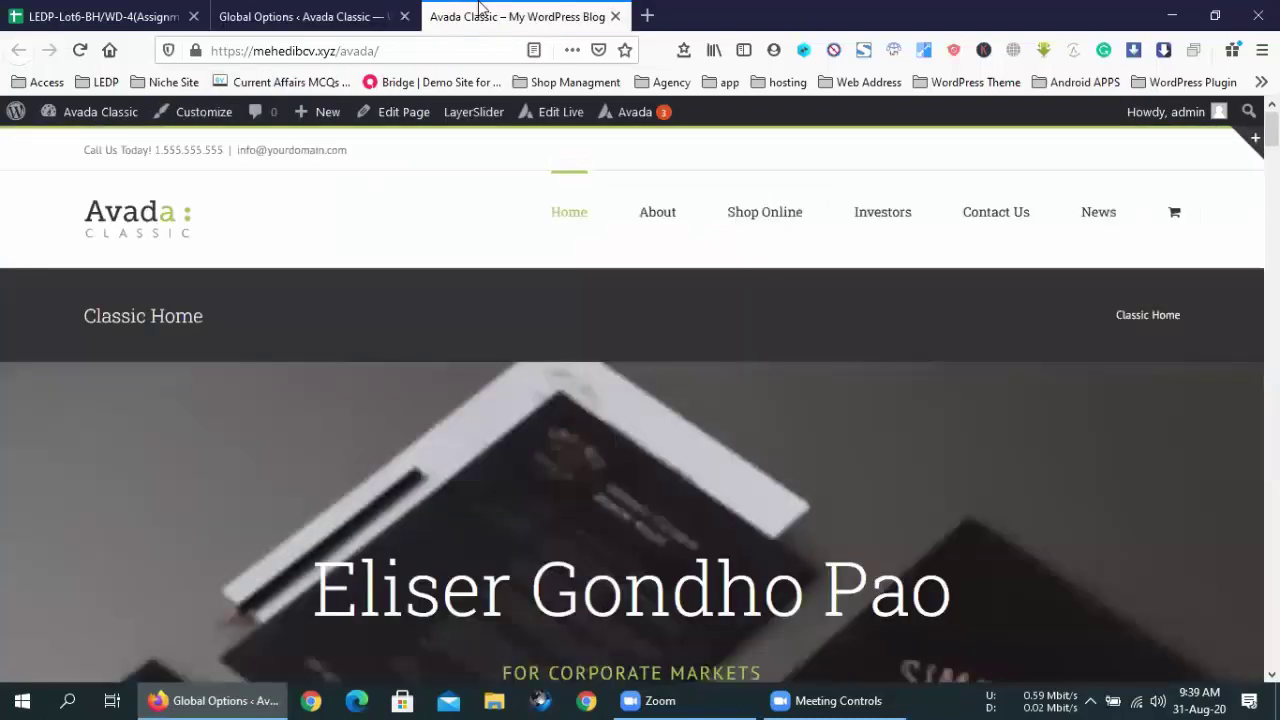
{"action": "key", "text": "ctrl+shift+Tab"}
{"action": "scroll", "coordinate": [742, 500], "scroll_direction": "down", "scroll_amount": 2}
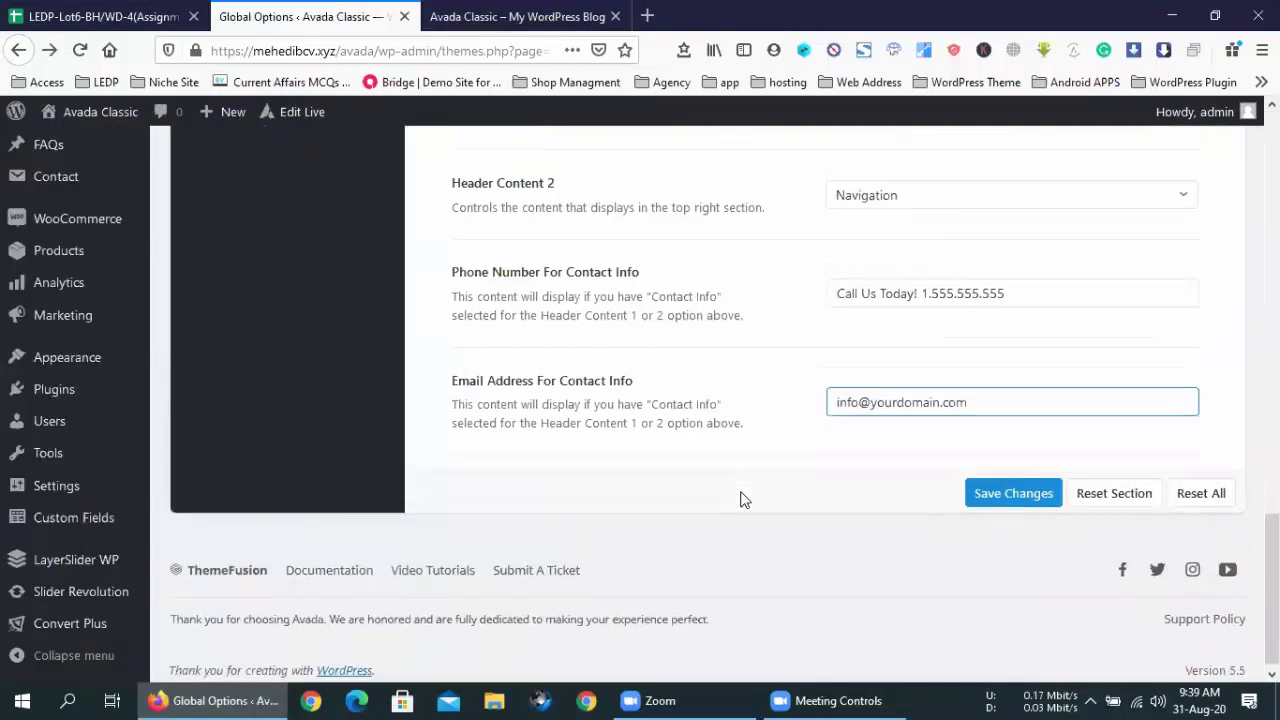
{"action": "scroll", "coordinate": [741, 495], "scroll_direction": "up", "scroll_amount": 10}
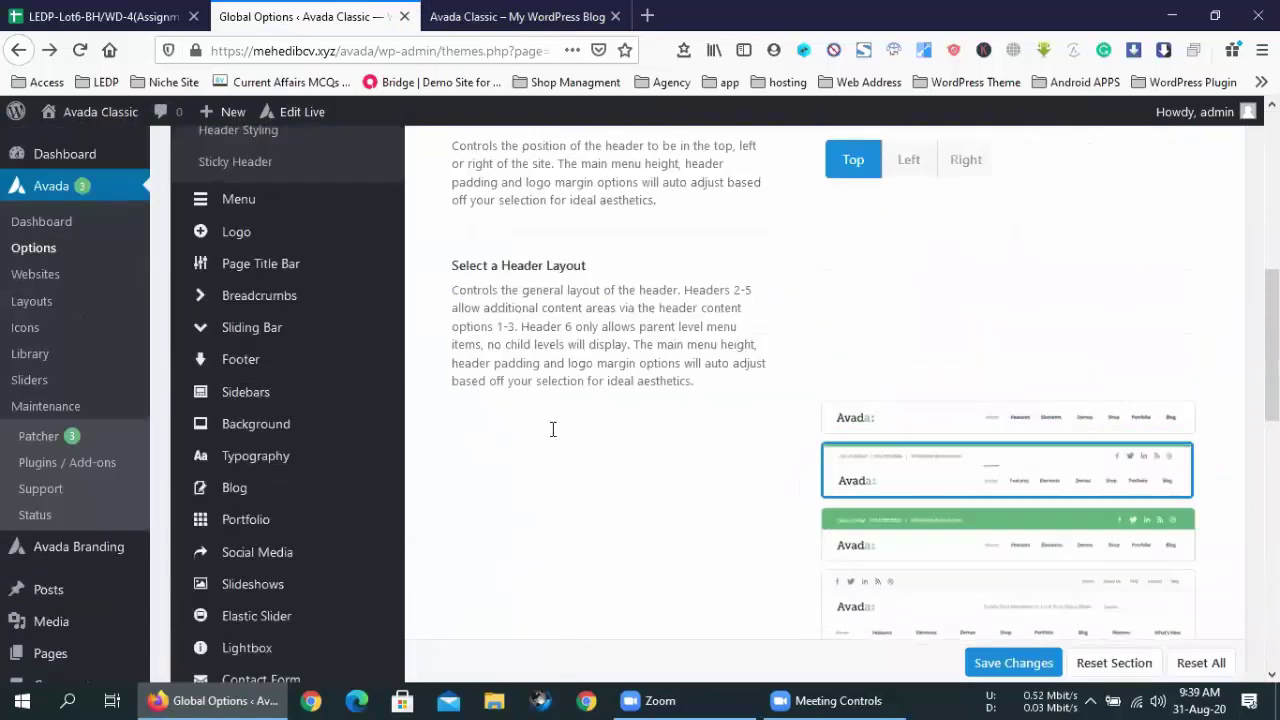
{"action": "scroll", "coordinate": [552, 429], "scroll_direction": "up", "scroll_amount": 3}
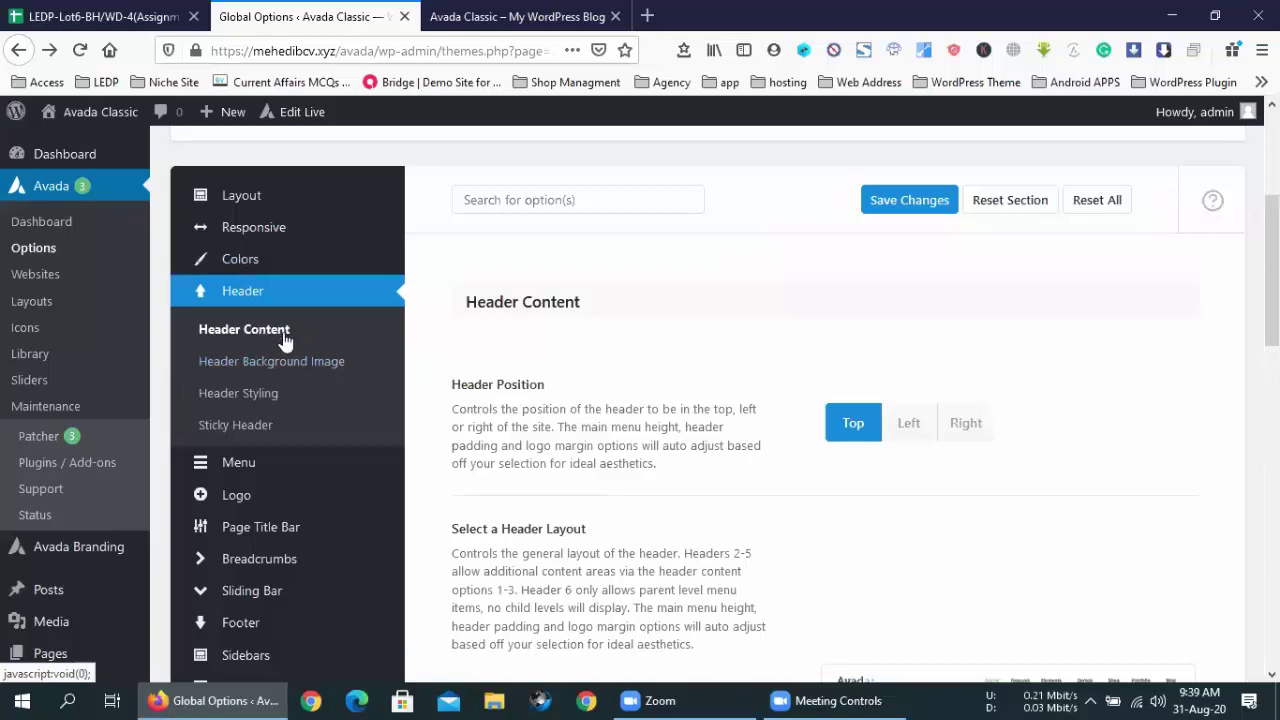
{"action": "scroll", "coordinate": [603, 428], "scroll_direction": "up", "scroll_amount": 3}
{"action": "scroll", "coordinate": [610, 300], "scroll_direction": "down", "scroll_amount": 4}
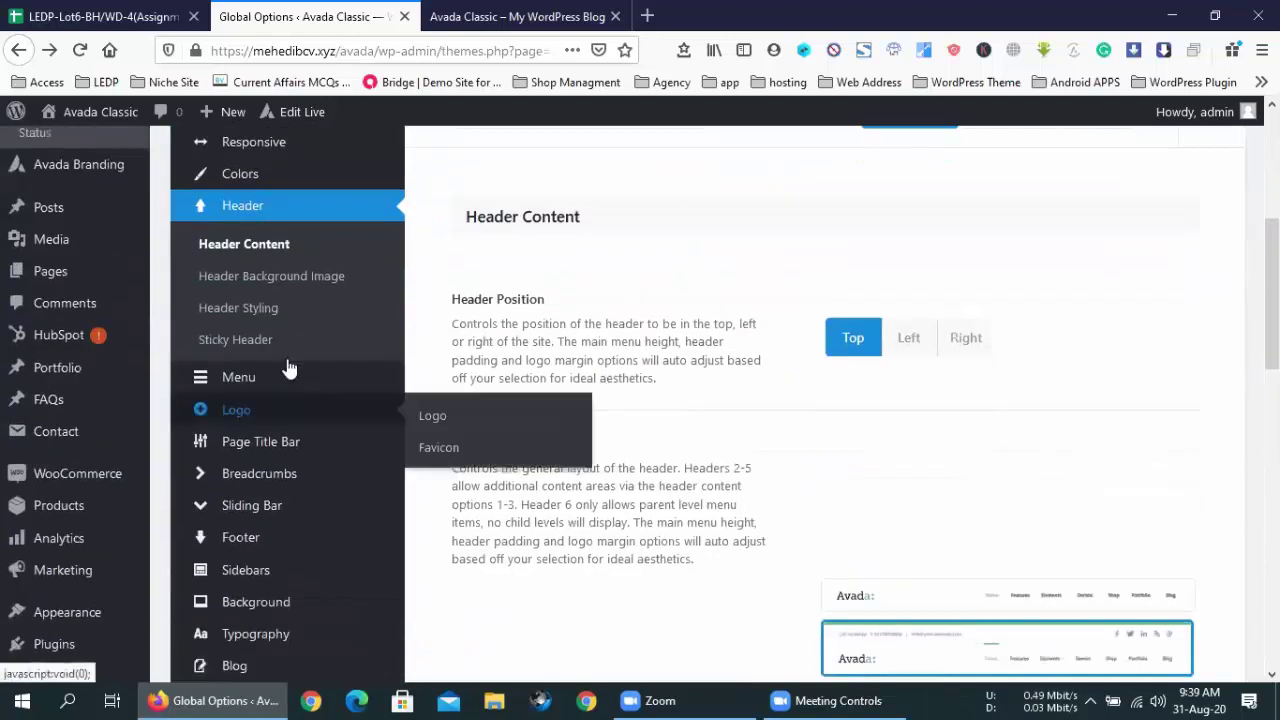
{"action": "left_click", "coordinate": [266, 276]}
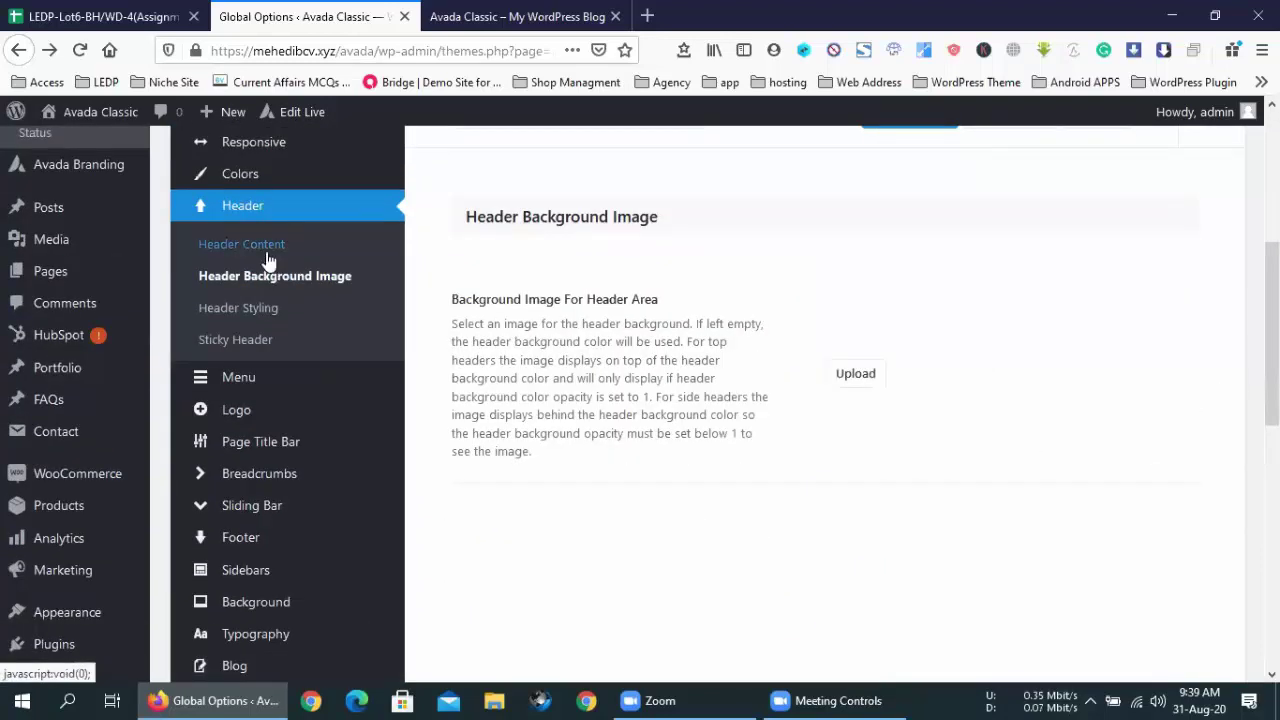
{"action": "left_click", "coordinate": [266, 256]}
{"action": "scroll", "coordinate": [697, 517], "scroll_direction": "down", "scroll_amount": 3}
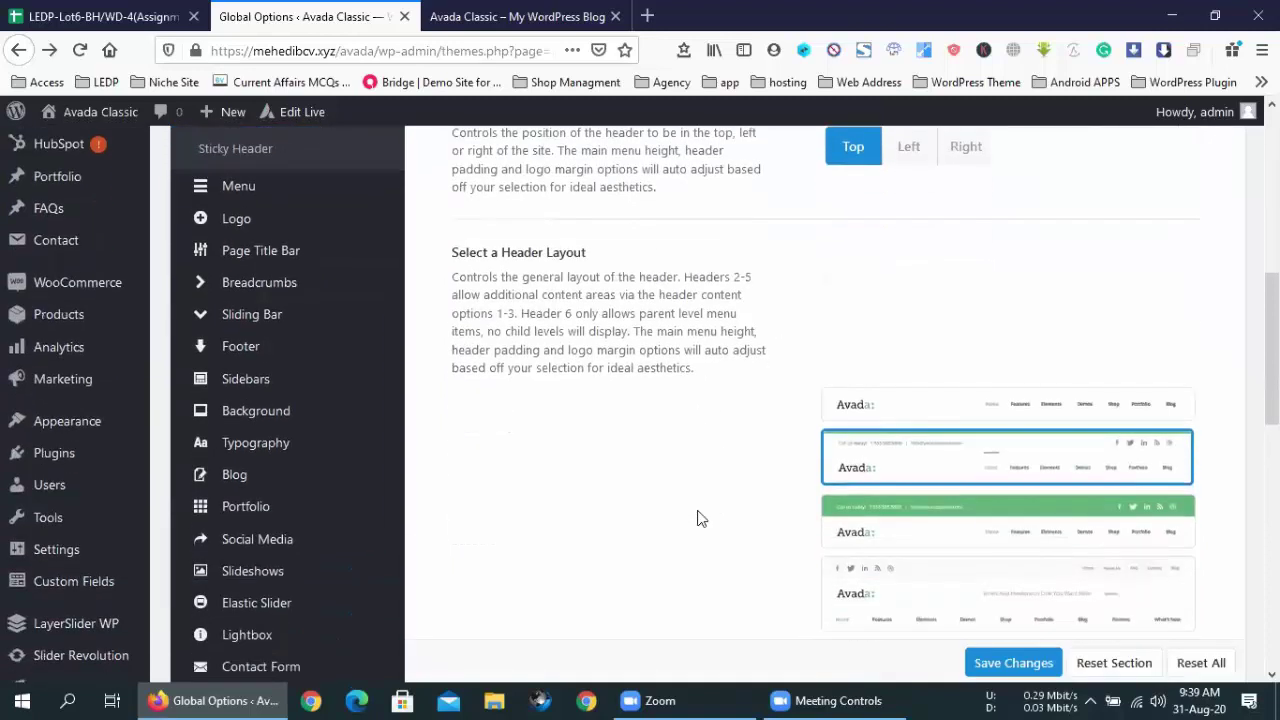
{"action": "scroll", "coordinate": [697, 517], "scroll_direction": "down", "scroll_amount": 2}
{"action": "mouse_move", "coordinate": [877, 543]}
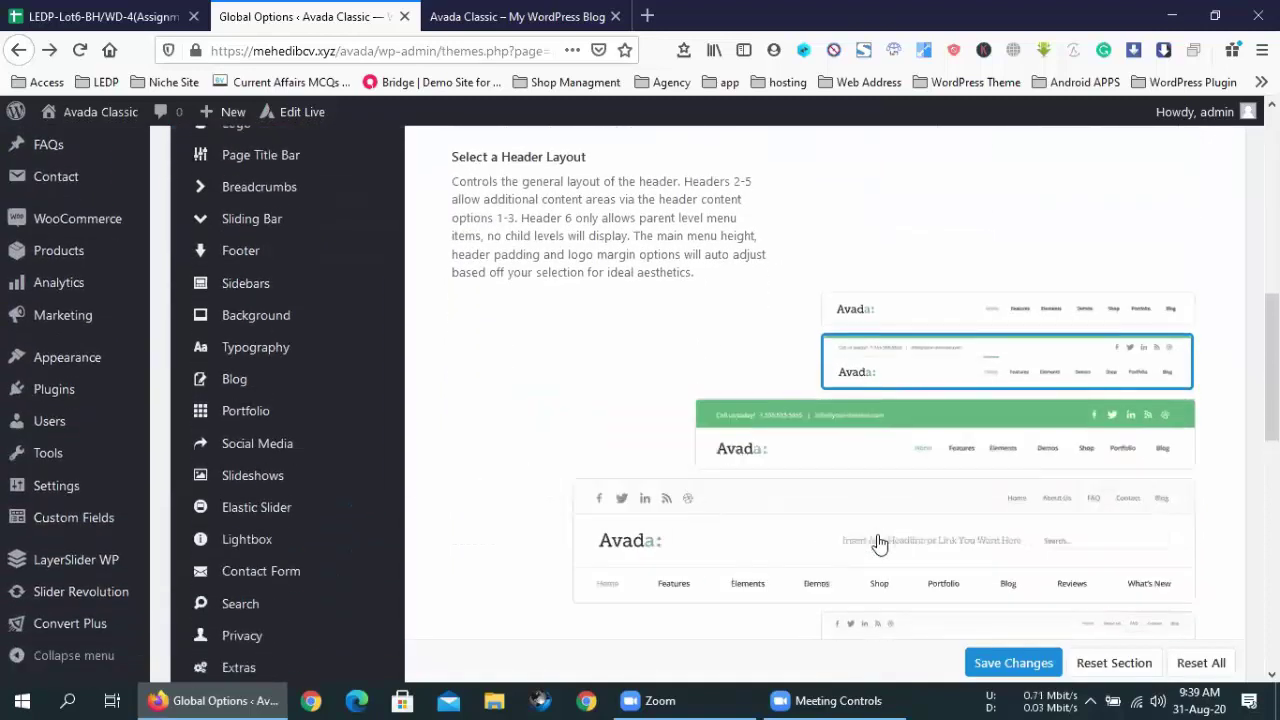
{"action": "scroll", "coordinate": [877, 543], "scroll_direction": "down", "scroll_amount": 3}
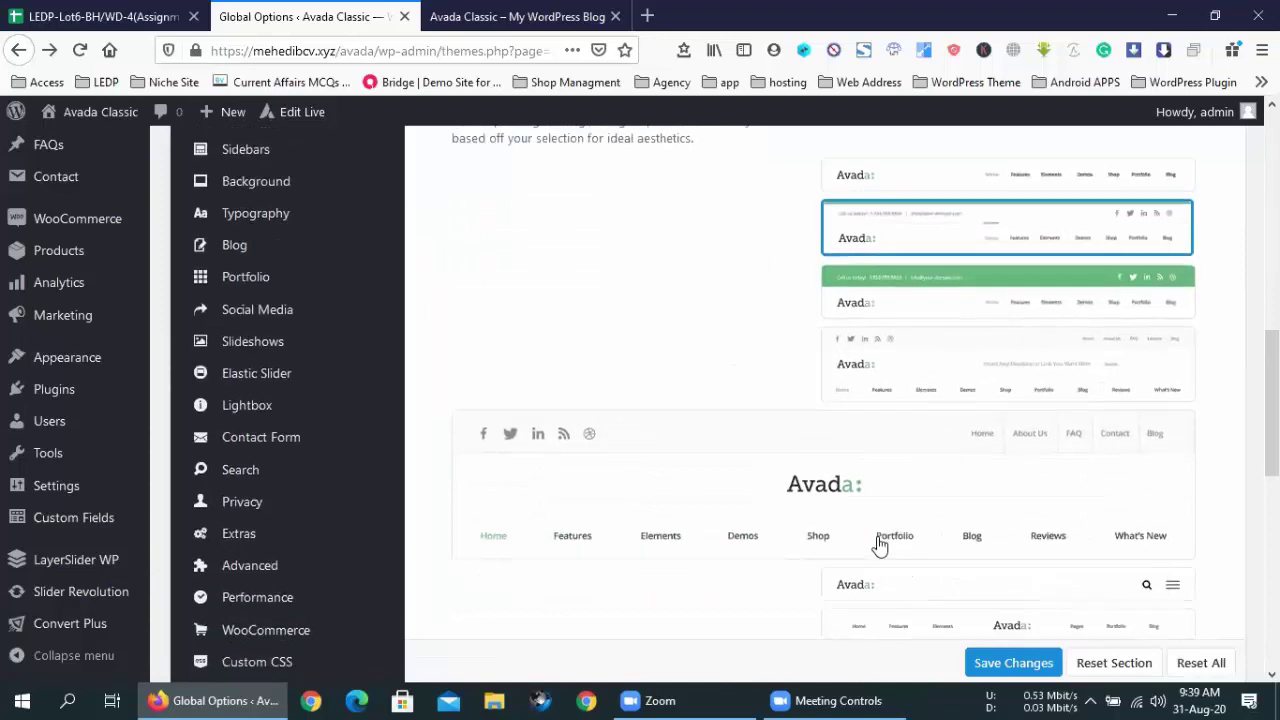
{"action": "scroll", "coordinate": [877, 543], "scroll_direction": "down", "scroll_amount": 1}
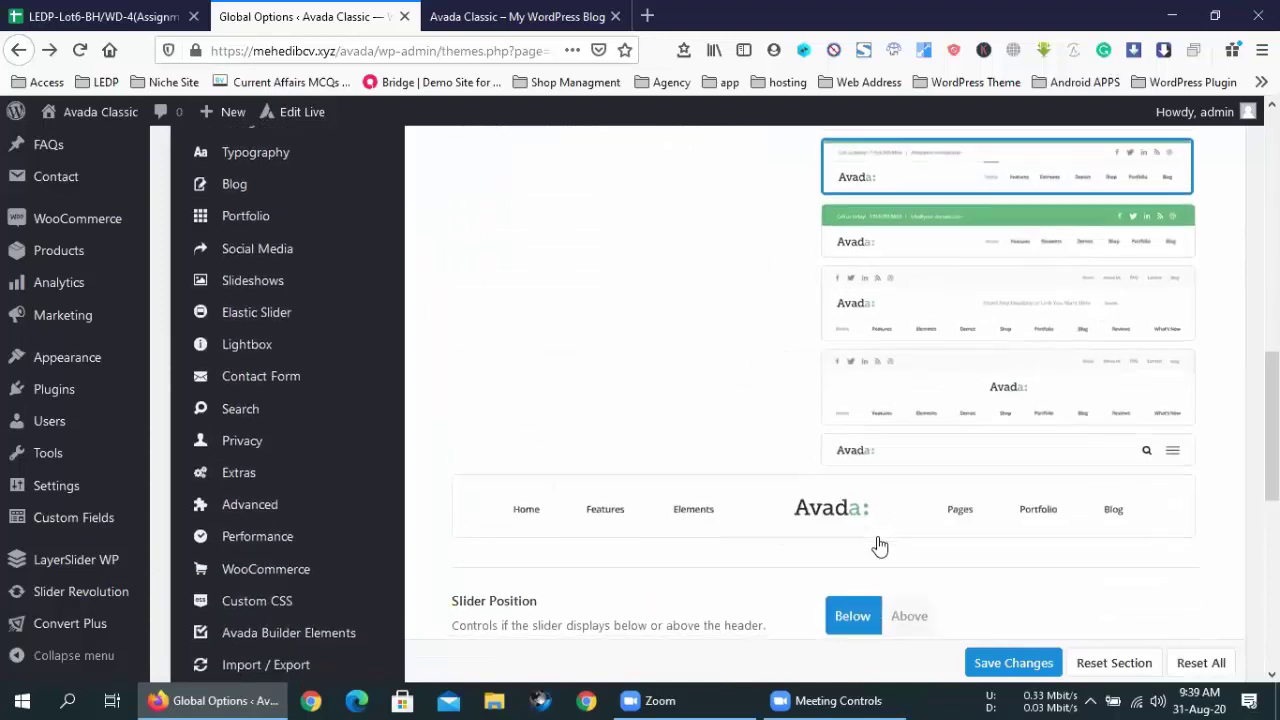
{"action": "scroll", "coordinate": [877, 543], "scroll_direction": "down", "scroll_amount": 4}
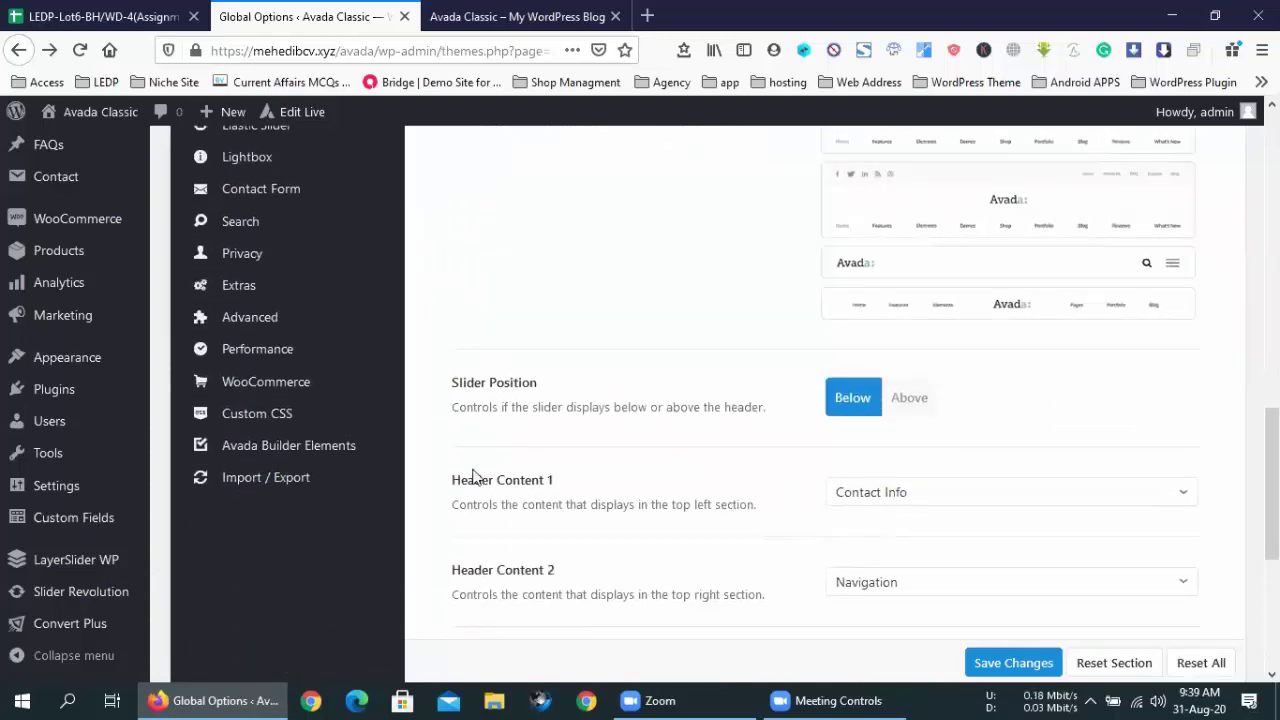
{"action": "scroll", "coordinate": [474, 477], "scroll_direction": "up", "scroll_amount": 8}
{"action": "scroll", "coordinate": [474, 477], "scroll_direction": "down", "scroll_amount": 8}
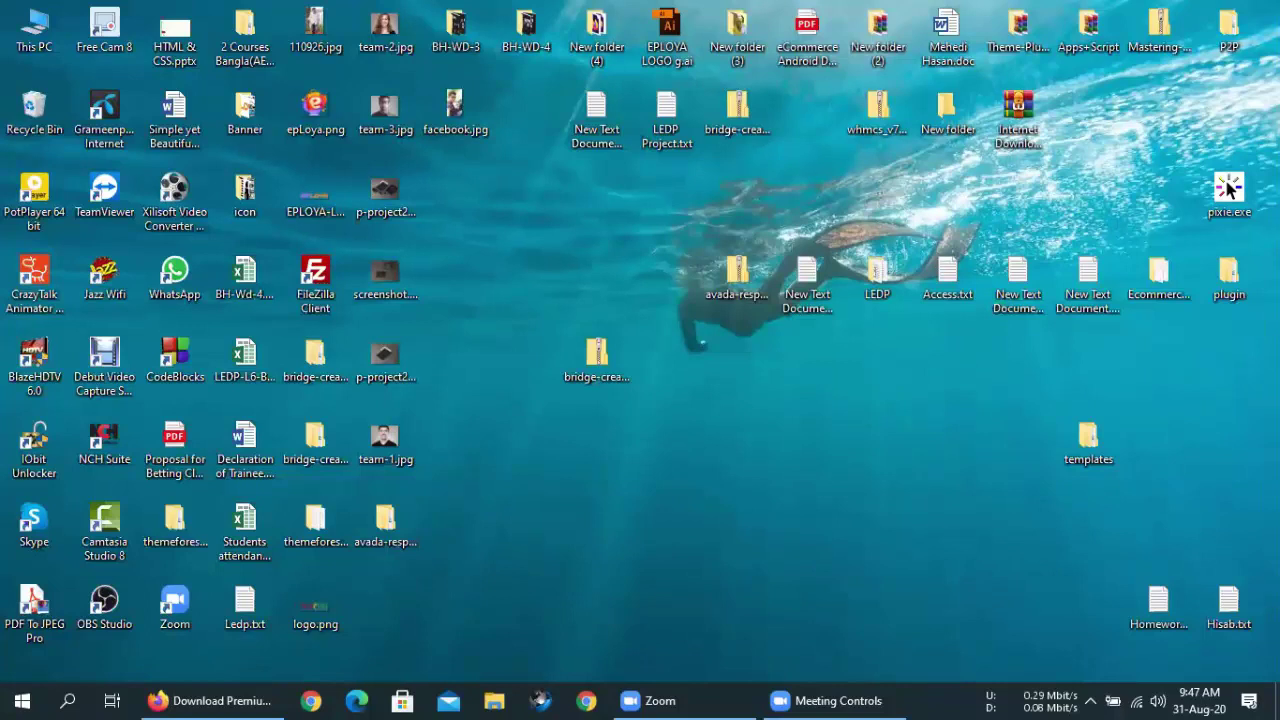
- Refresh the Windows desktop three times from its right-click menu
{"action": "right_click", "coordinate": [529, 189]}
{"action": "left_click", "coordinate": [553, 232]}
{"action": "right_click", "coordinate": [556, 240]}
{"action": "left_click", "coordinate": [607, 289]}
{"action": "right_click", "coordinate": [534, 223]}
{"action": "left_click", "coordinate": [585, 270]}
{"action": "right_click", "coordinate": [618, 190]}
- Refresh the desktop once more, then reload the Envato WordPress themes page in Firefox
{"action": "left_click", "coordinate": [650, 244]}
{"action": "left_click", "coordinate": [244, 698]}
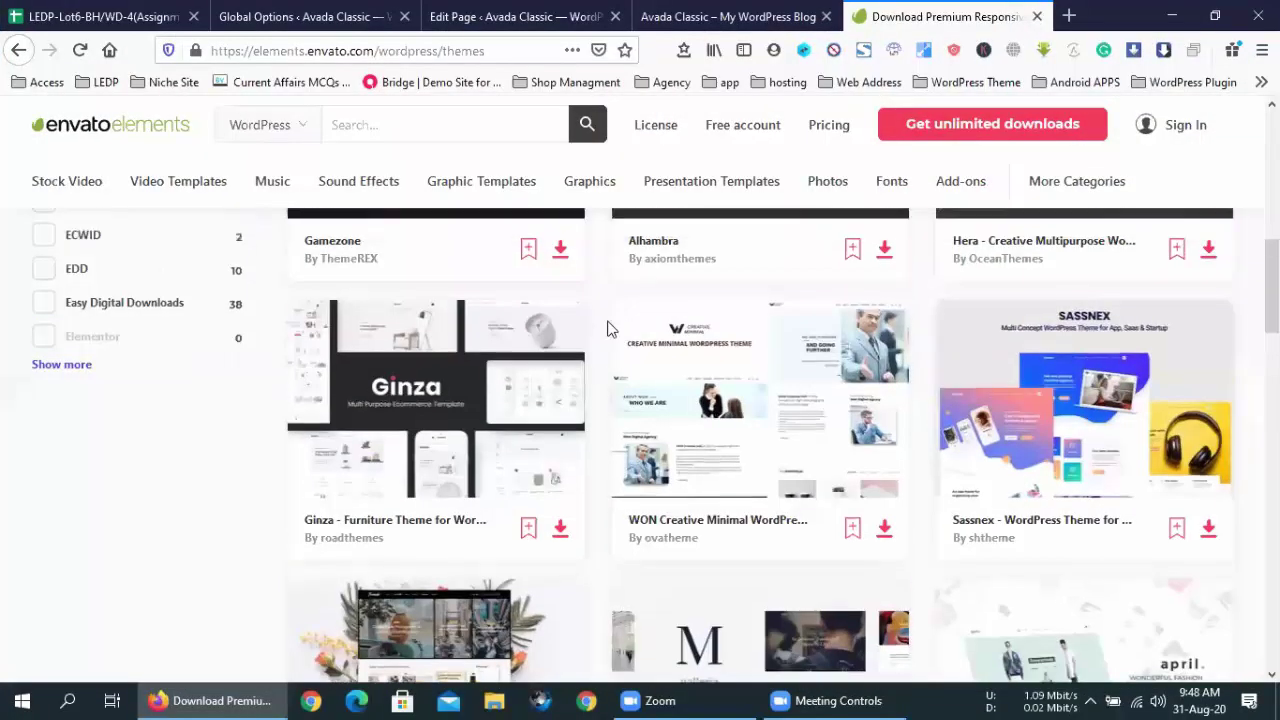
{"action": "key", "text": "F5"}
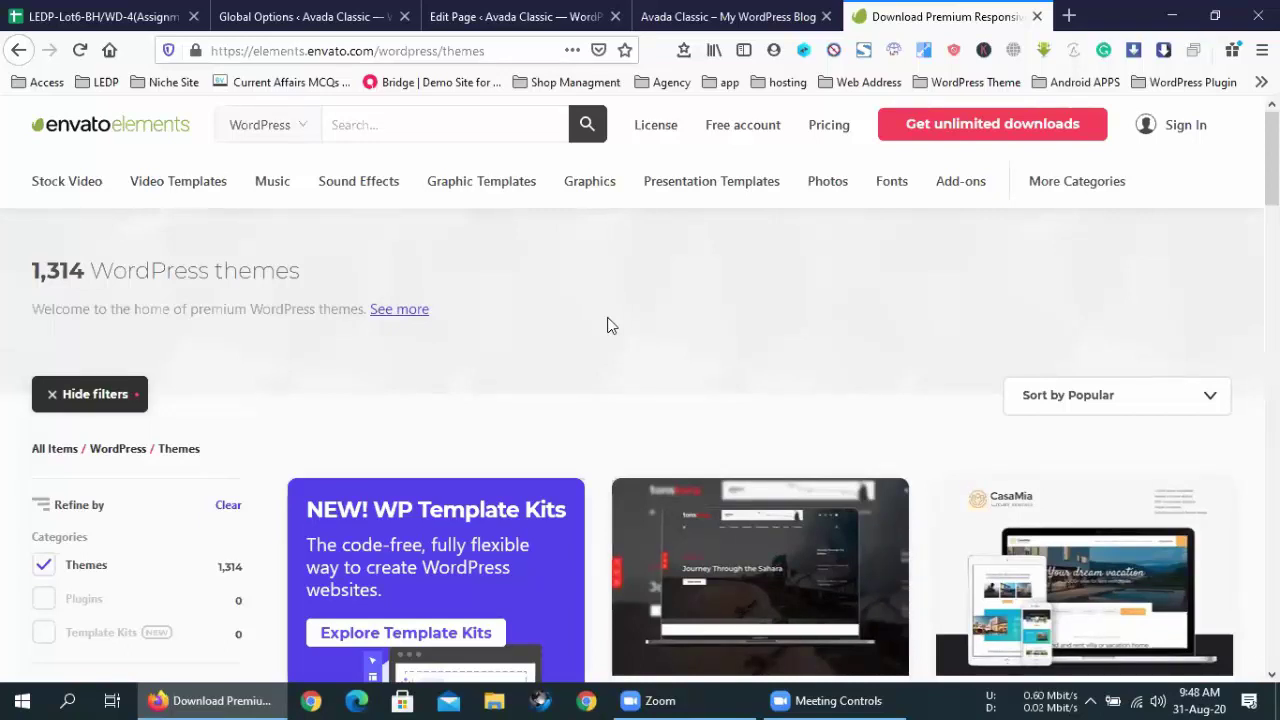
- Scroll up and down through the Popular WordPress theme cards
{"action": "scroll", "coordinate": [717, 397], "scroll_direction": "down", "scroll_amount": 10}
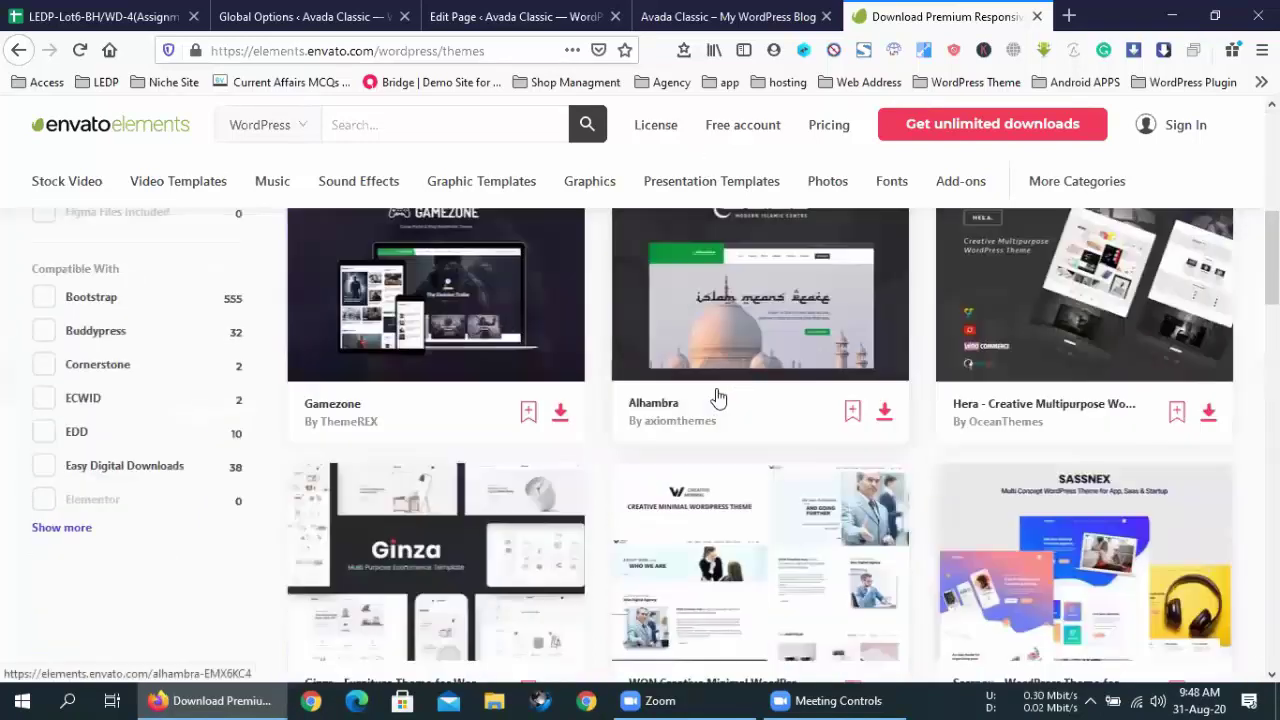
{"action": "scroll", "coordinate": [717, 397], "scroll_direction": "up", "scroll_amount": 10}
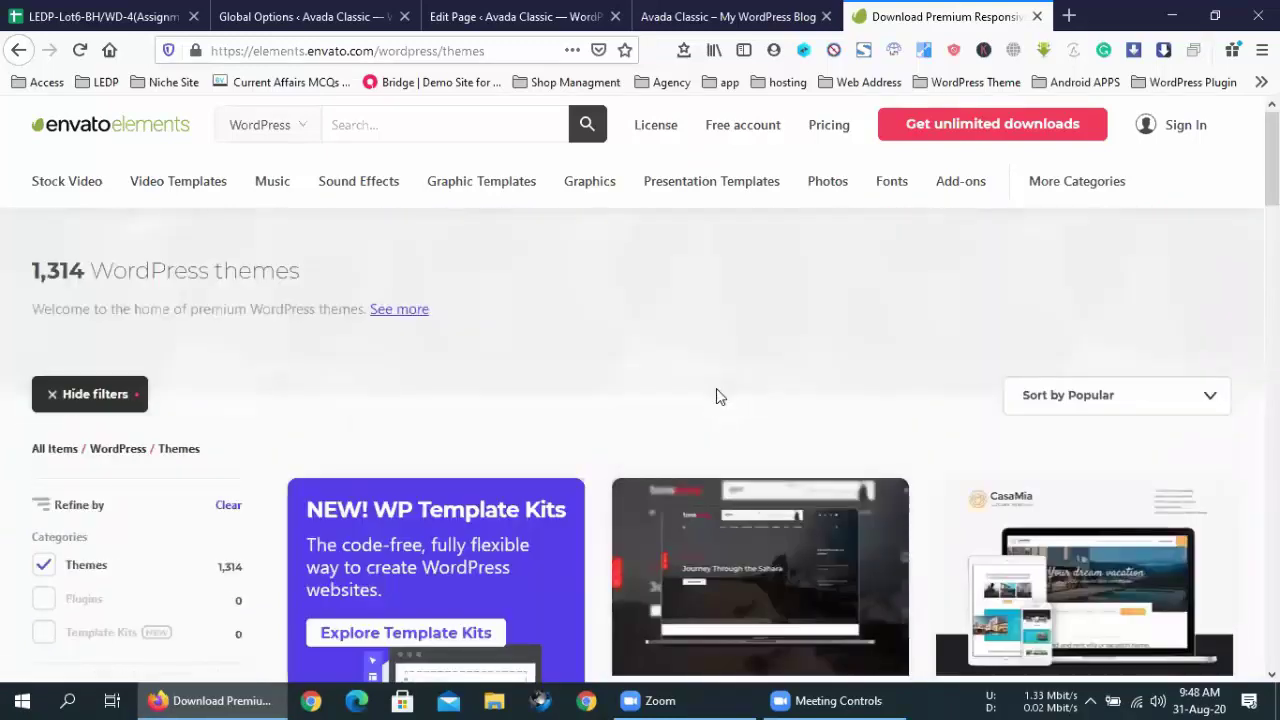
{"action": "scroll", "coordinate": [771, 406], "scroll_direction": "down", "scroll_amount": 5}
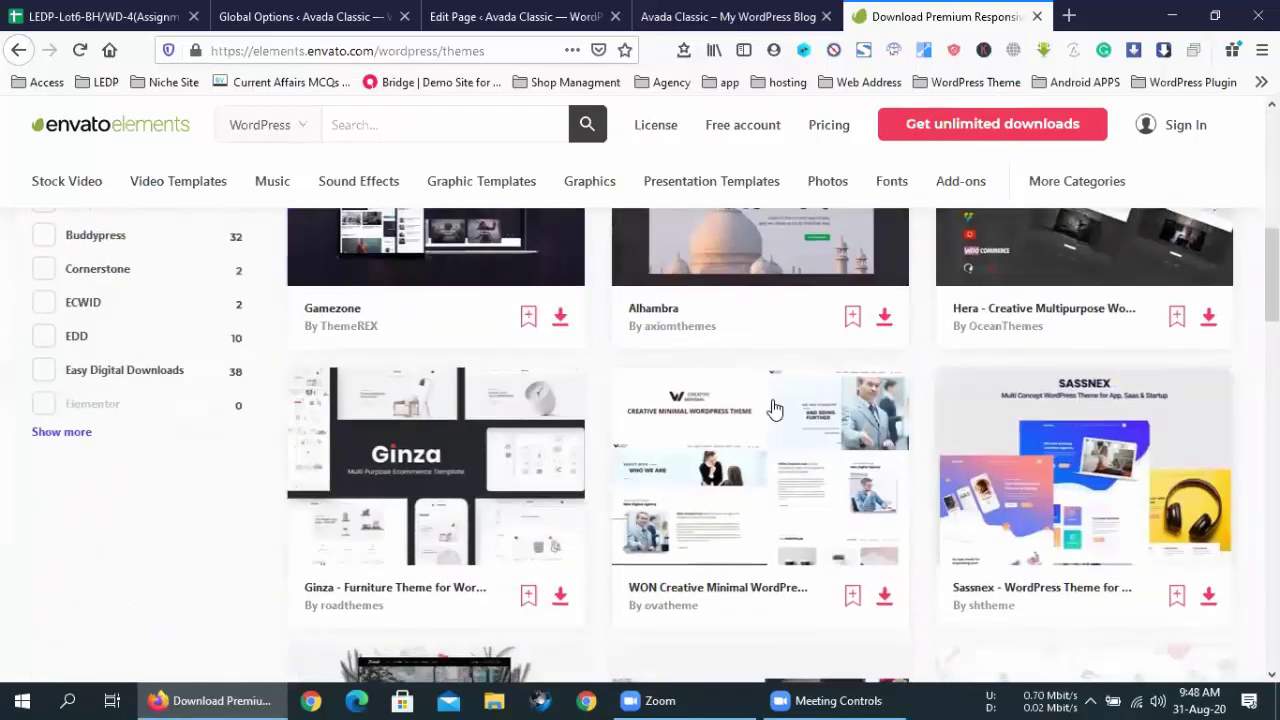
{"action": "scroll", "coordinate": [770, 408], "scroll_direction": "down", "scroll_amount": 10}
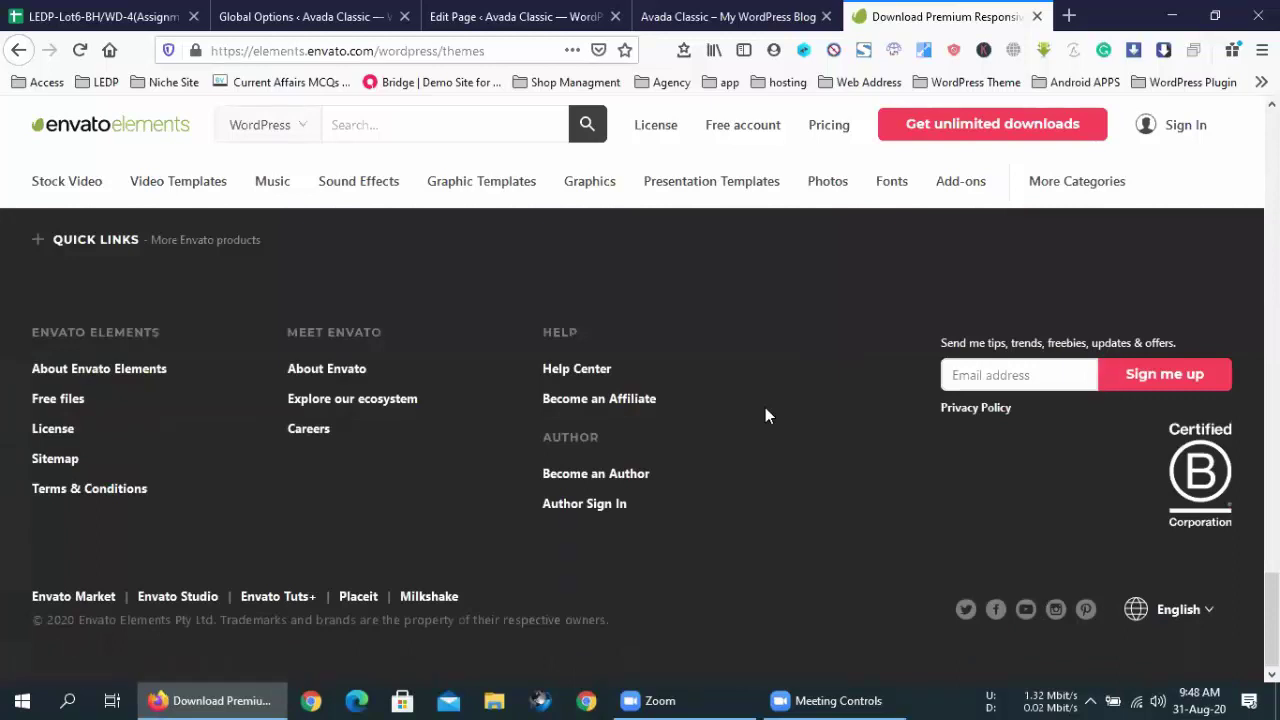
{"action": "scroll", "coordinate": [765, 410], "scroll_direction": "up", "scroll_amount": 2}
{"action": "scroll", "coordinate": [765, 416], "scroll_direction": "up", "scroll_amount": 4}
{"action": "scroll", "coordinate": [767, 418], "scroll_direction": "down", "scroll_amount": 1}
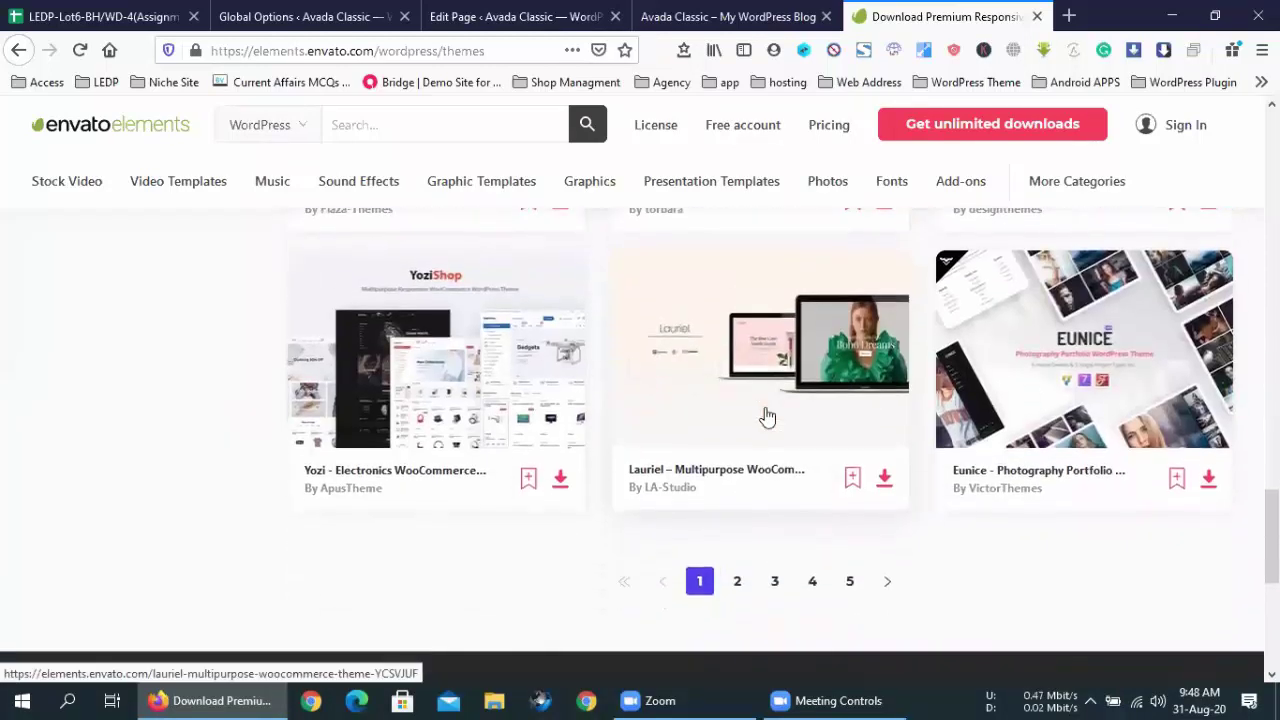
{"action": "scroll", "coordinate": [768, 415], "scroll_direction": "up", "scroll_amount": 10}
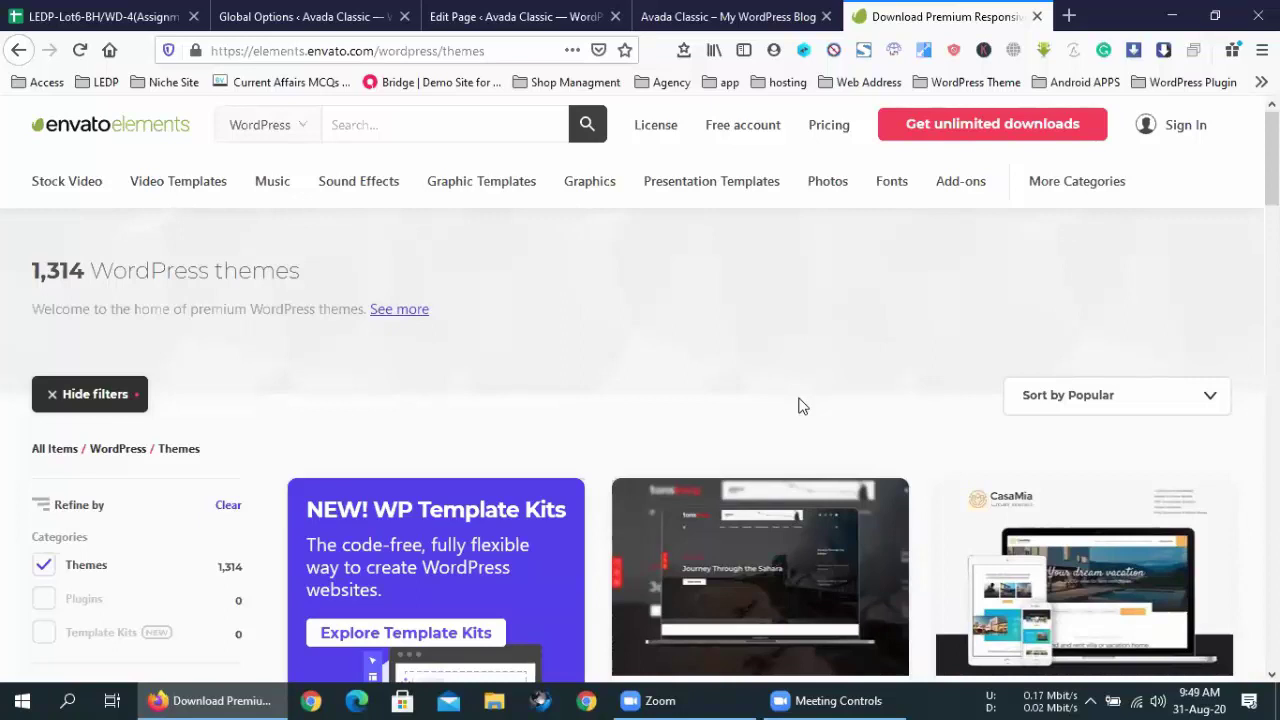
{"action": "left_click", "coordinate": [830, 139]}
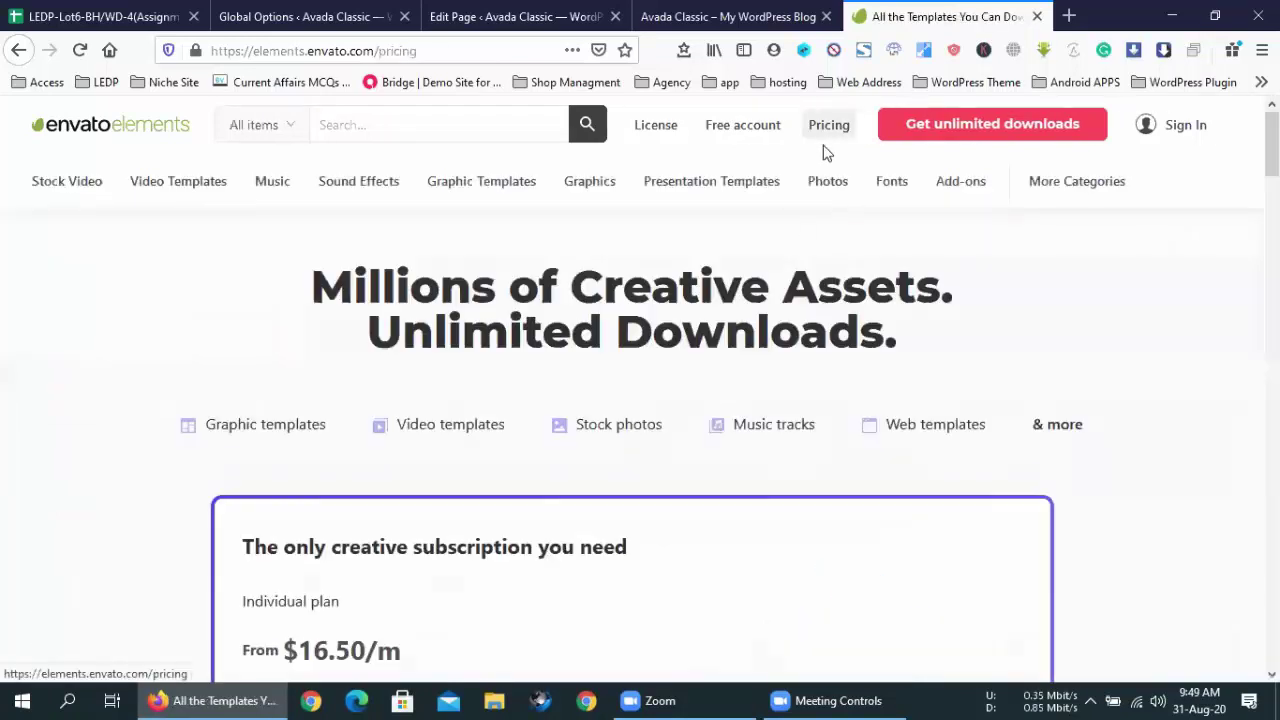
{"action": "scroll", "coordinate": [677, 526], "scroll_direction": "down", "scroll_amount": 3}
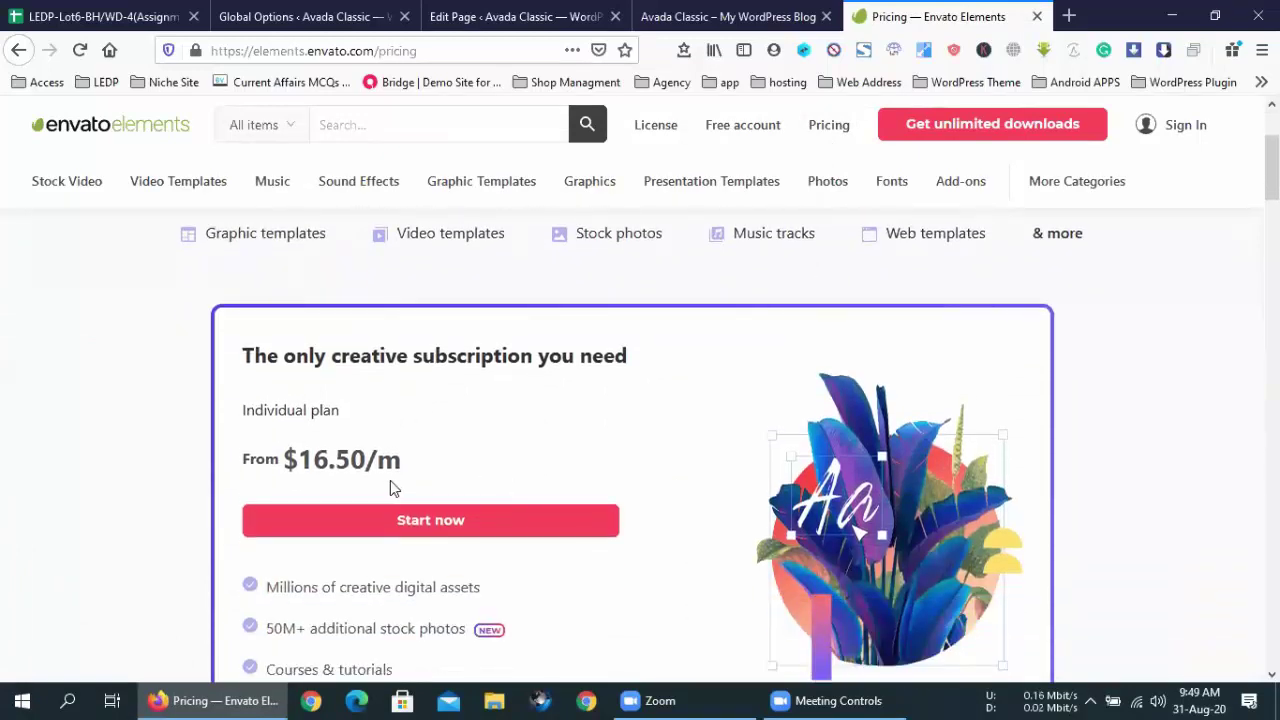
{"action": "scroll", "coordinate": [390, 480], "scroll_direction": "down", "scroll_amount": 4}
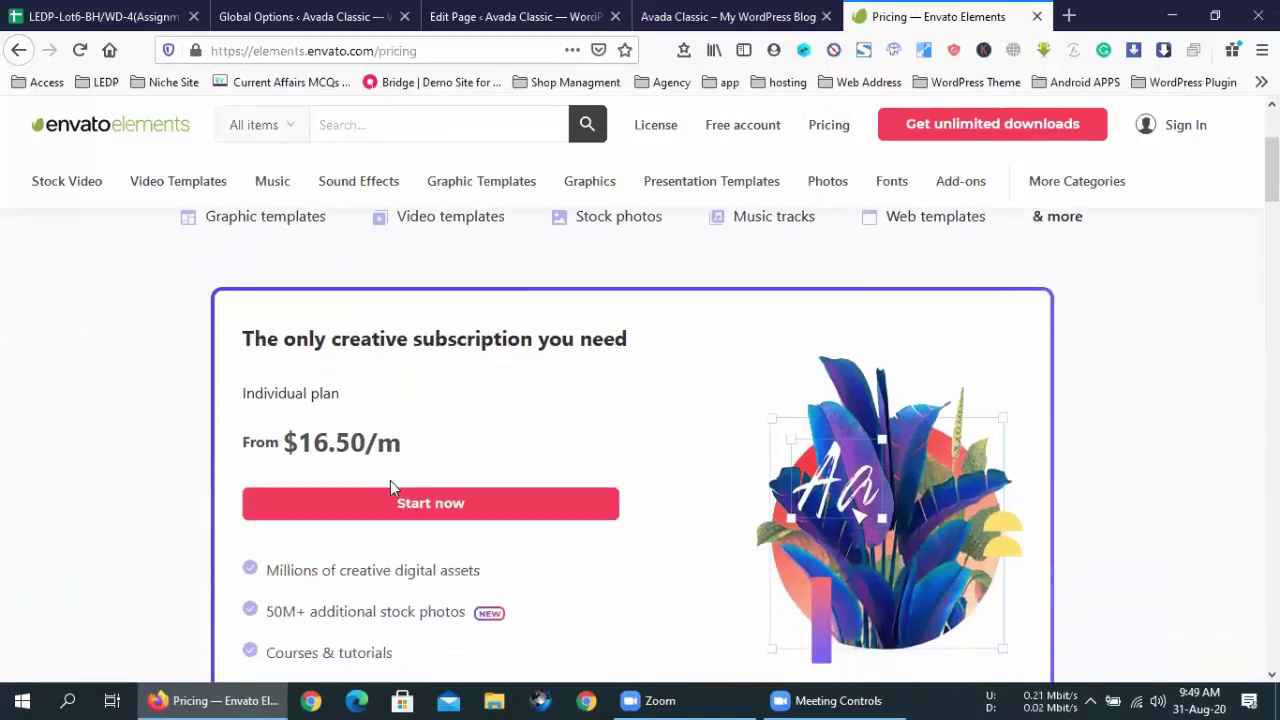
{"action": "scroll", "coordinate": [390, 480], "scroll_direction": "up", "scroll_amount": 2}
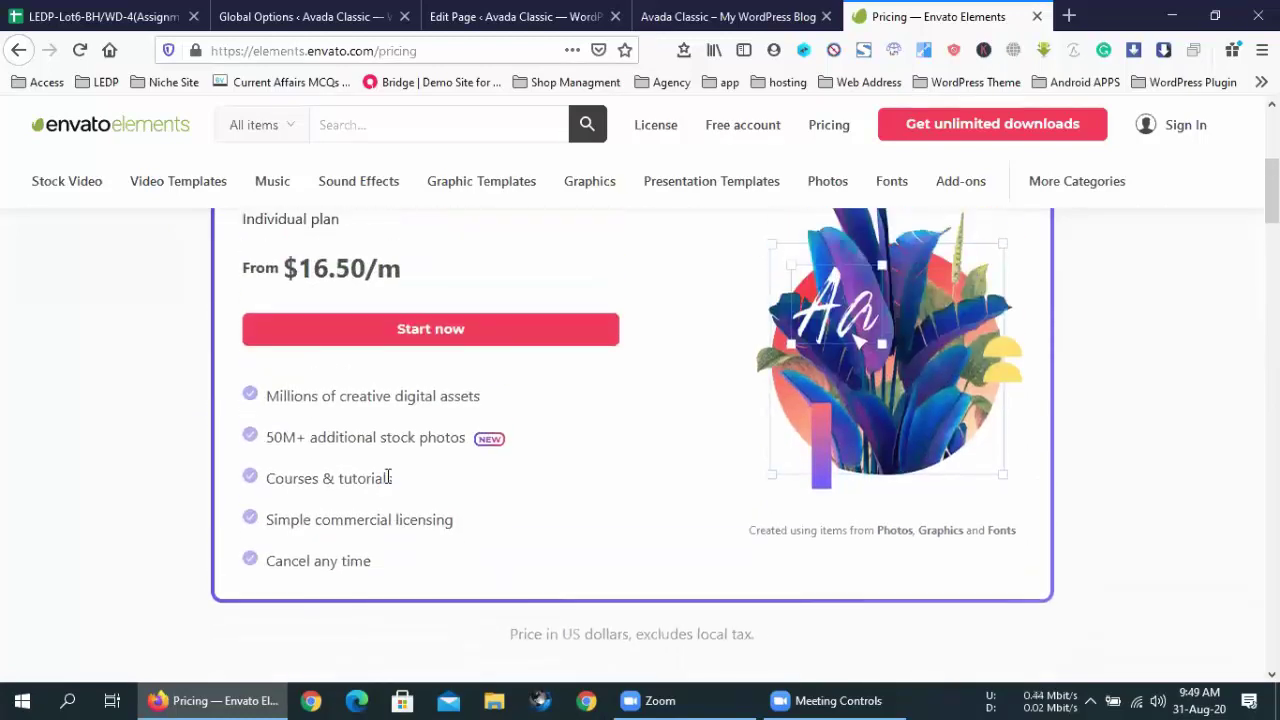
{"action": "scroll", "coordinate": [387, 477], "scroll_direction": "down", "scroll_amount": 5}
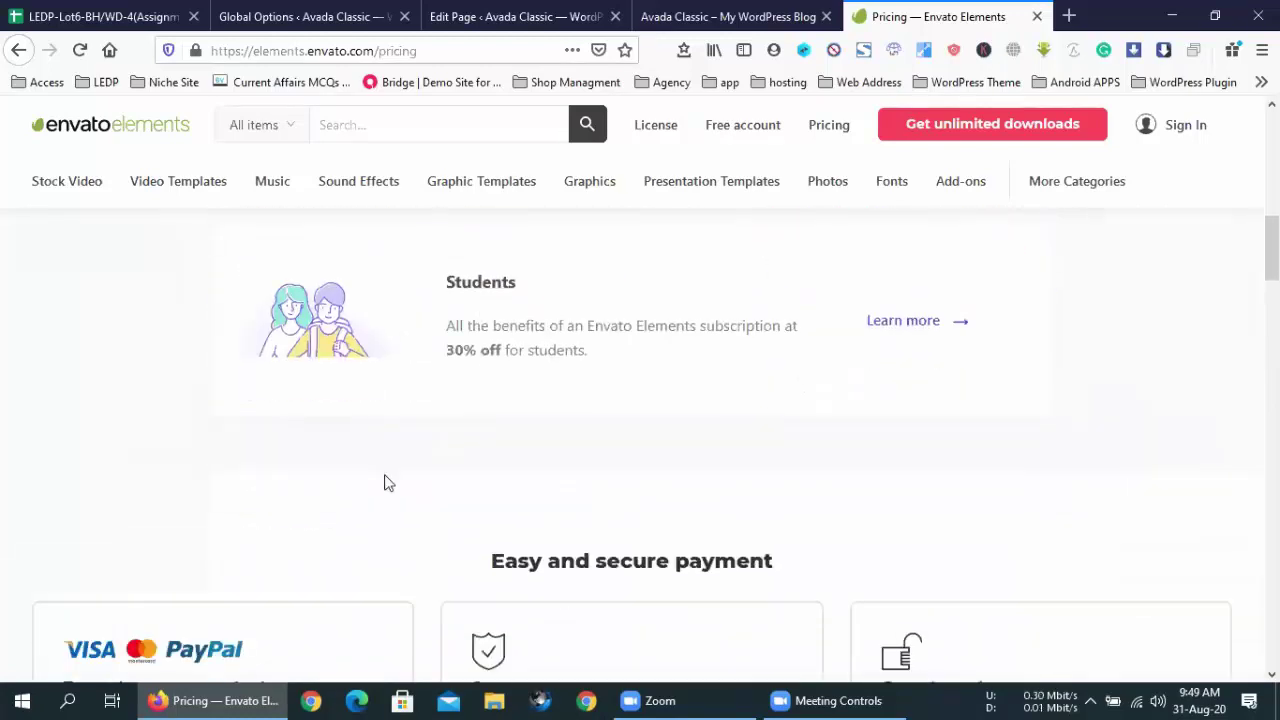
{"action": "scroll", "coordinate": [386, 480], "scroll_direction": "up", "scroll_amount": 8}
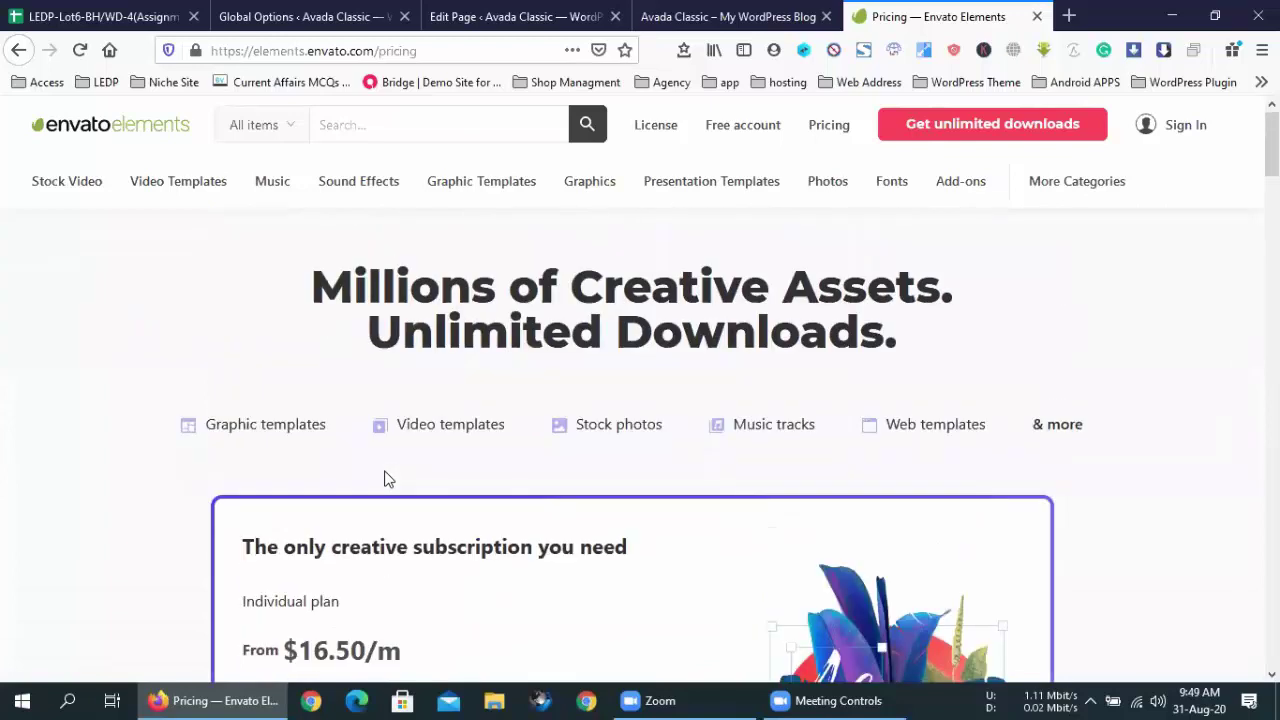
{"action": "left_click", "coordinate": [278, 140]}
{"action": "left_click", "coordinate": [306, 634]}
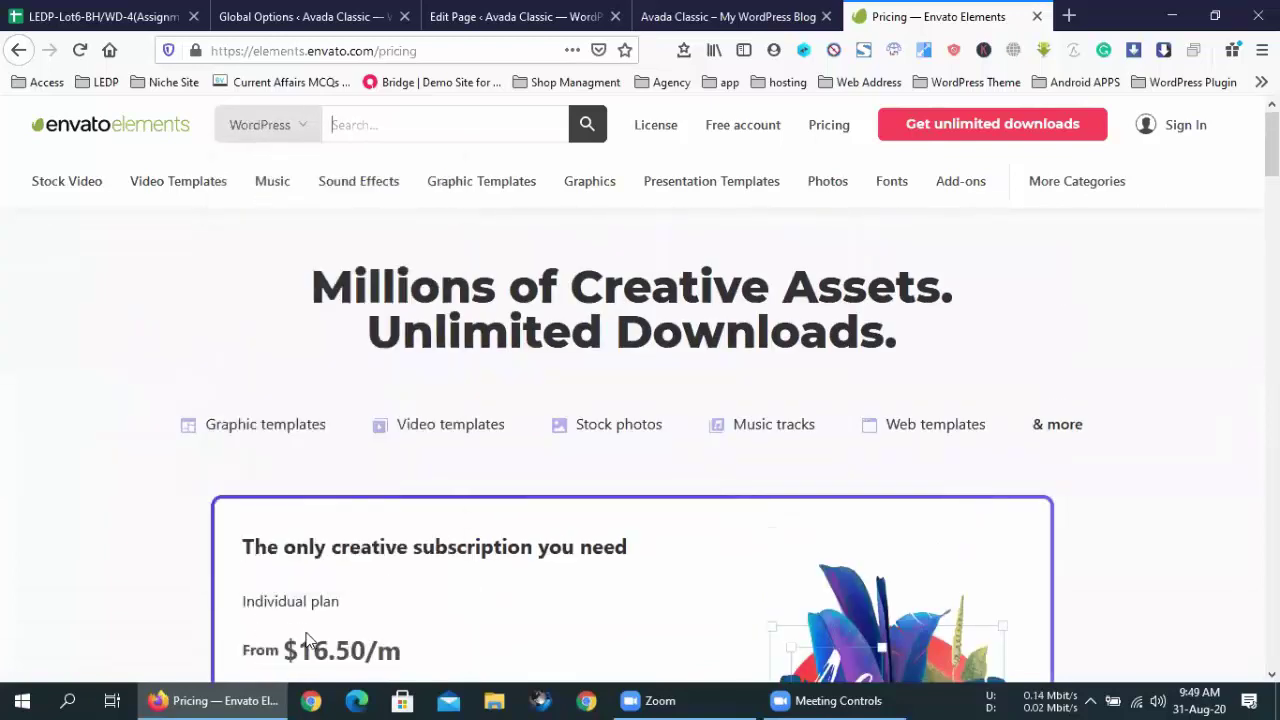
{"action": "left_click", "coordinate": [587, 142]}
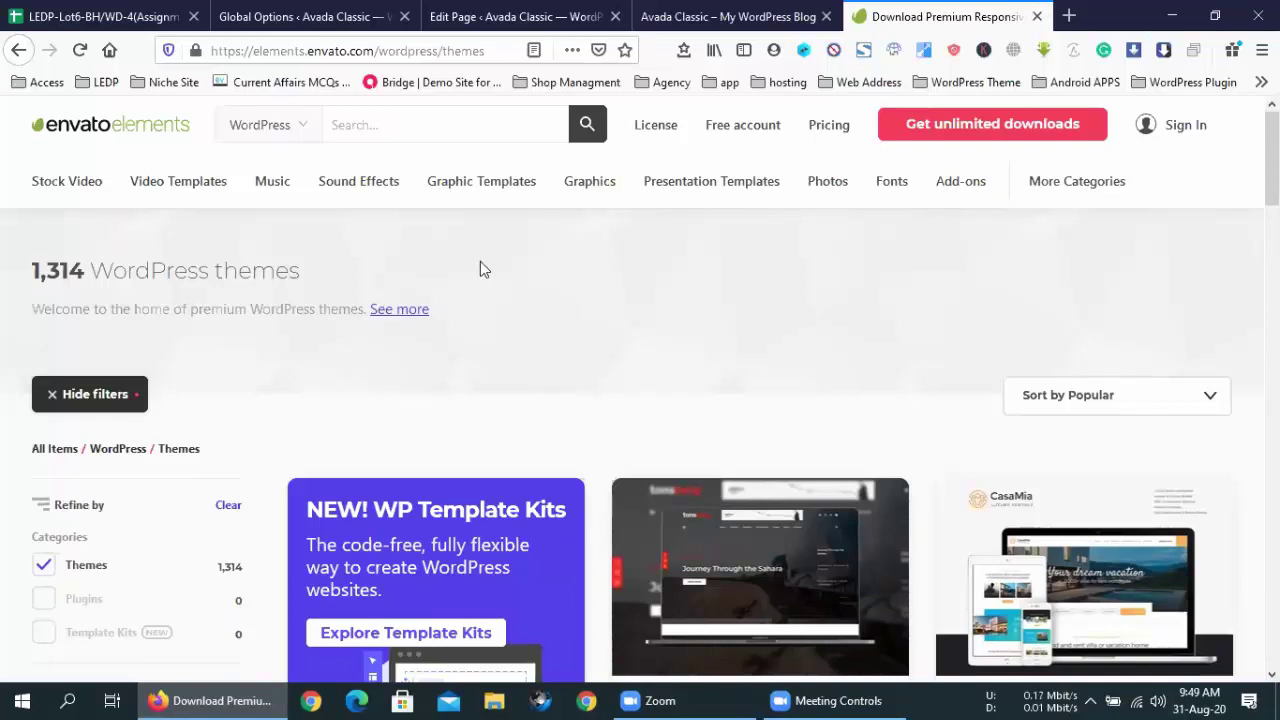
{"action": "mouse_move", "coordinate": [368, 153]}
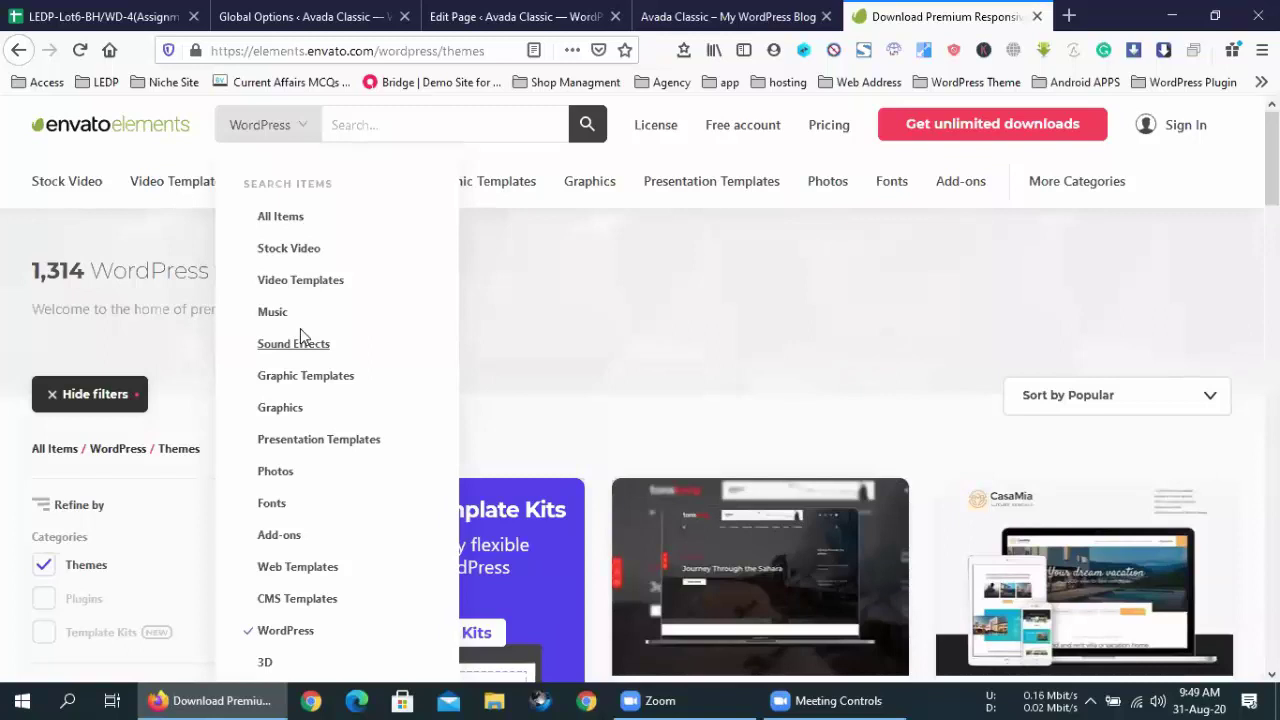
{"action": "left_click", "coordinate": [525, 283]}
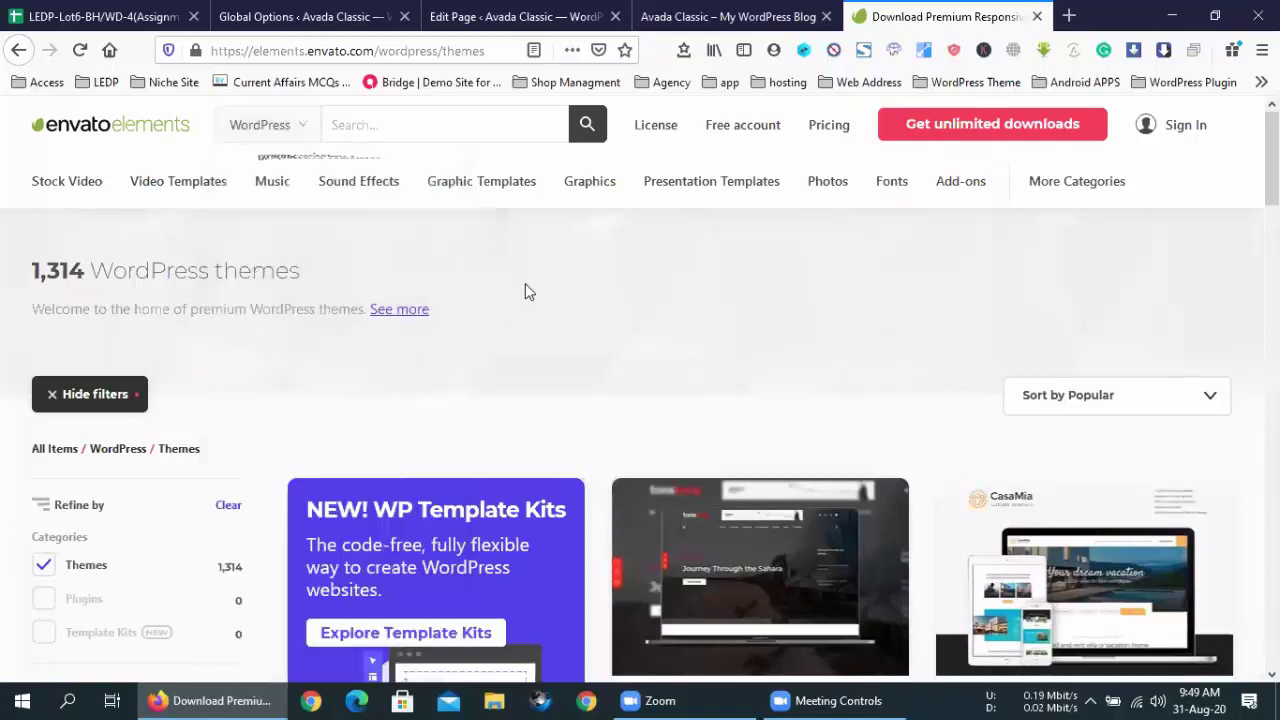
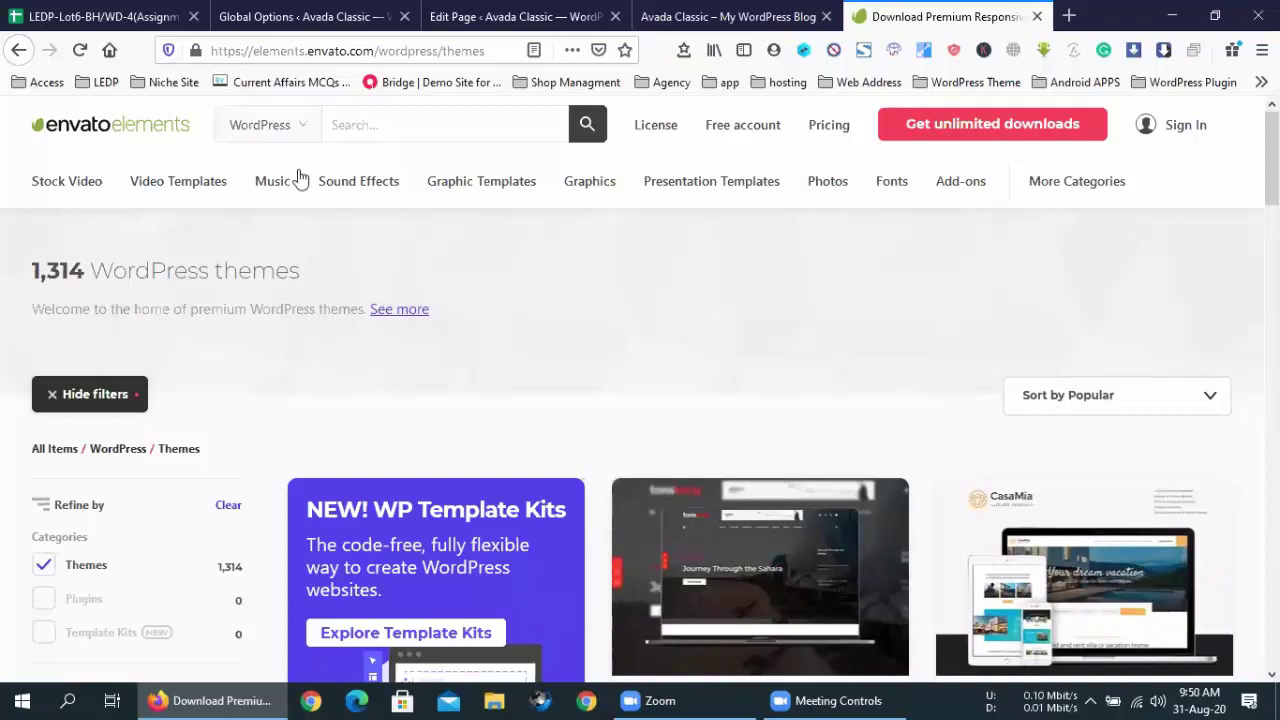
- Check the search category list, then scroll through the Envato Elements WordPress themes listing
{"action": "left_click", "coordinate": [265, 125]}
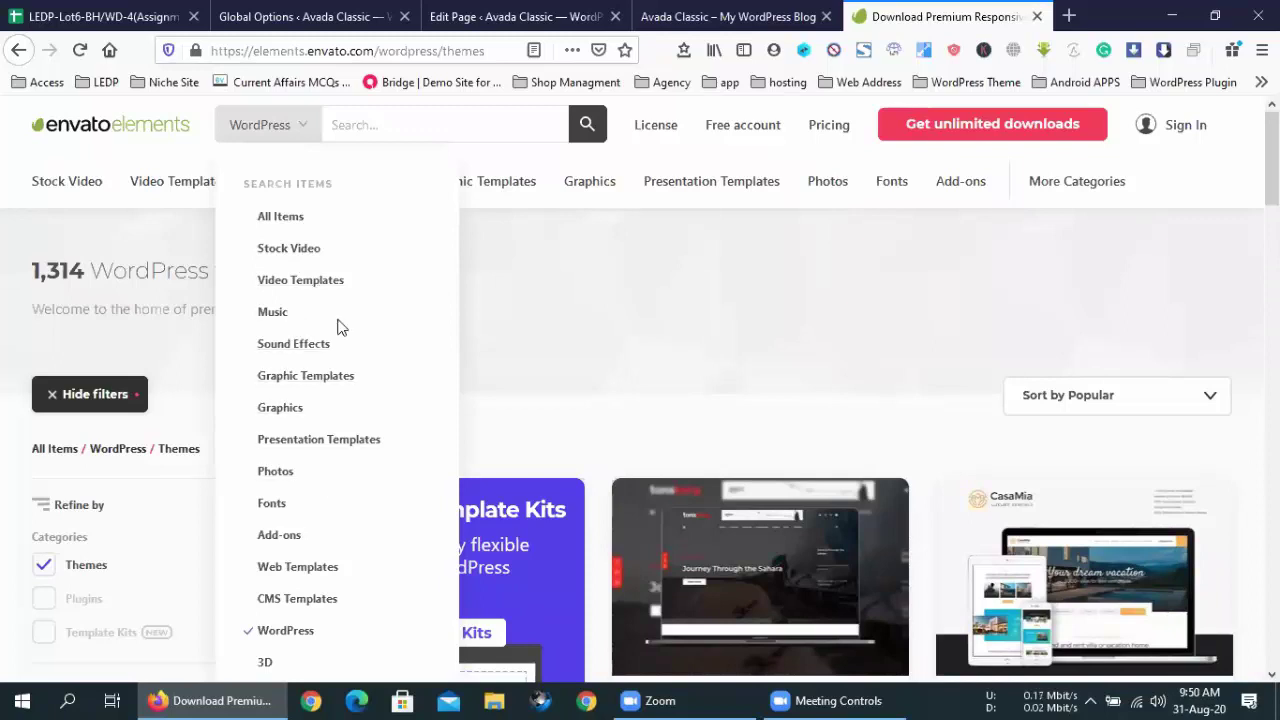
{"action": "left_click", "coordinate": [617, 363]}
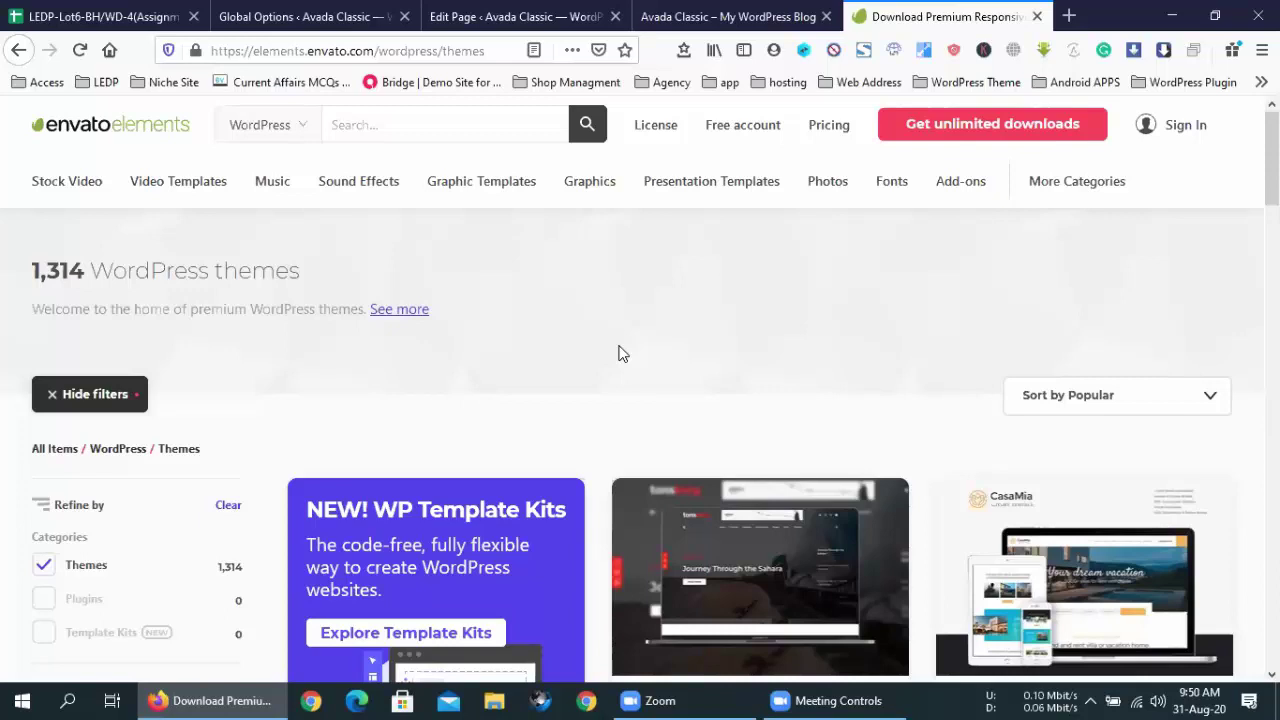
{"action": "scroll", "coordinate": [672, 380], "scroll_direction": "down", "scroll_amount": 10}
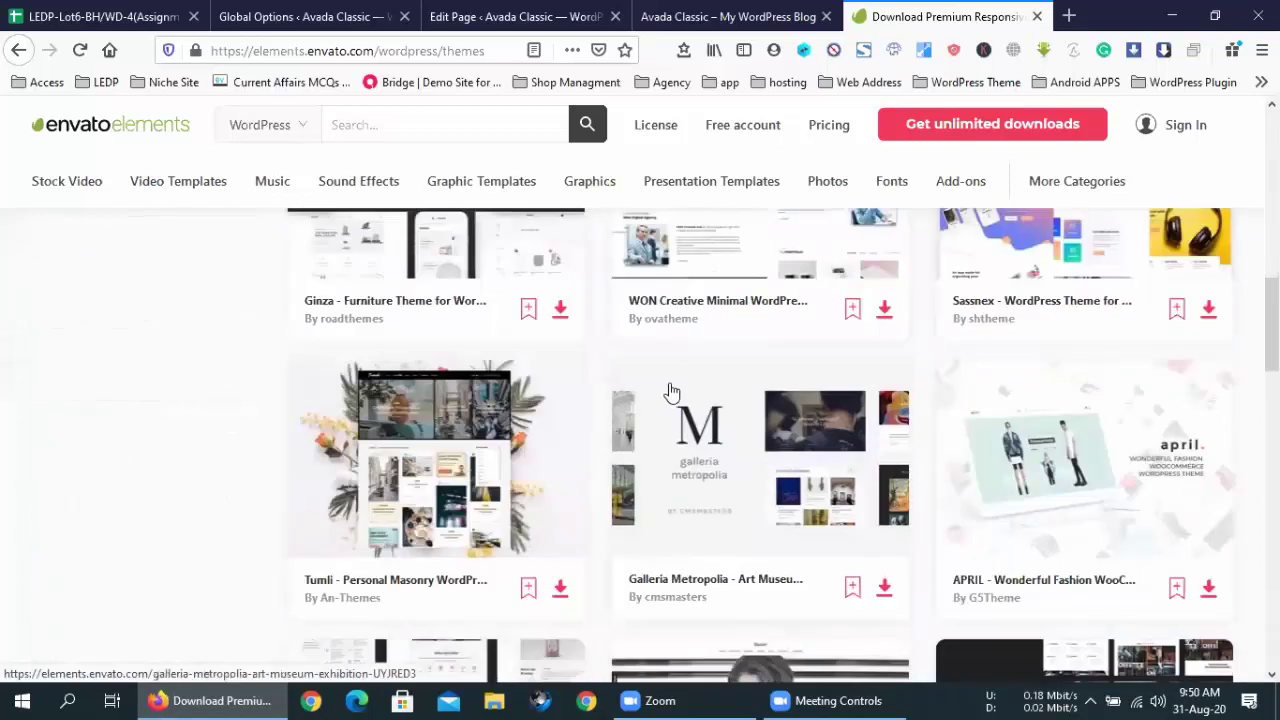
{"action": "scroll", "coordinate": [670, 390], "scroll_direction": "up", "scroll_amount": 10}
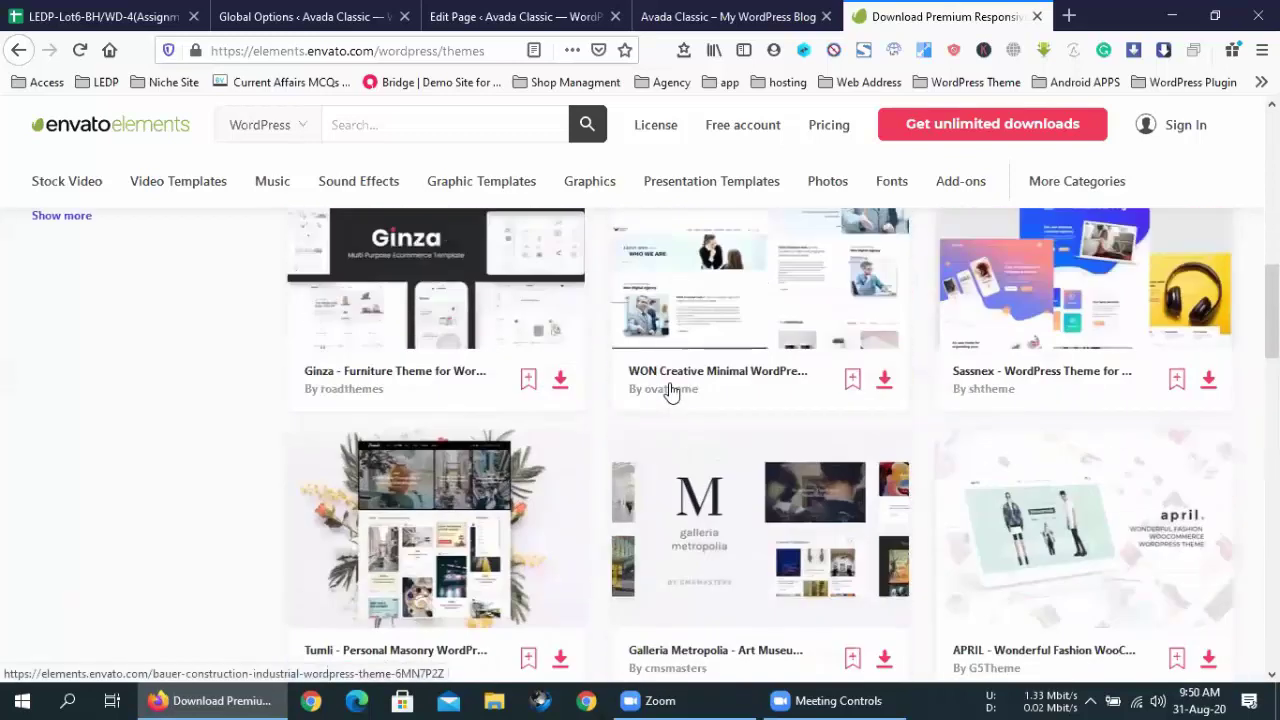
- Open the Tonsberg travel blog theme page and copy its URL
{"action": "left_click", "coordinate": [712, 545]}
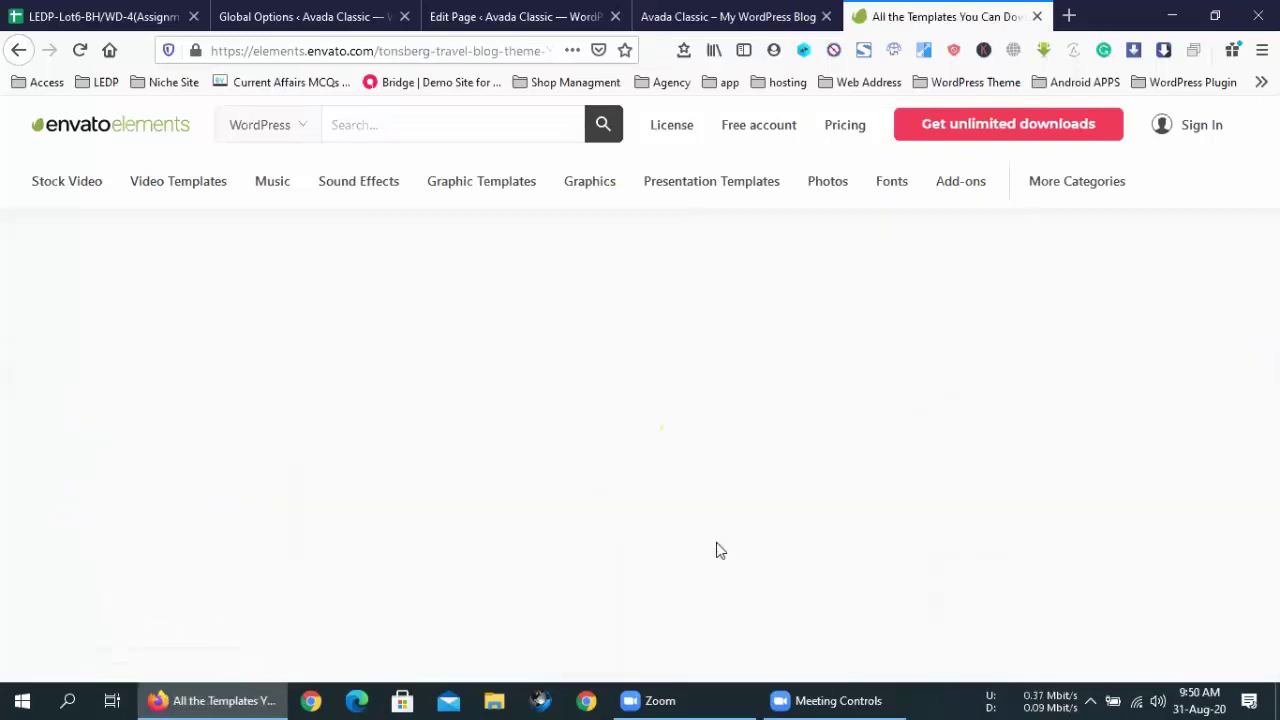
{"action": "left_click", "coordinate": [440, 50]}
{"action": "right_click", "coordinate": [437, 48]}
{"action": "left_click", "coordinate": [480, 106]}
{"action": "left_click", "coordinate": [557, 243]}
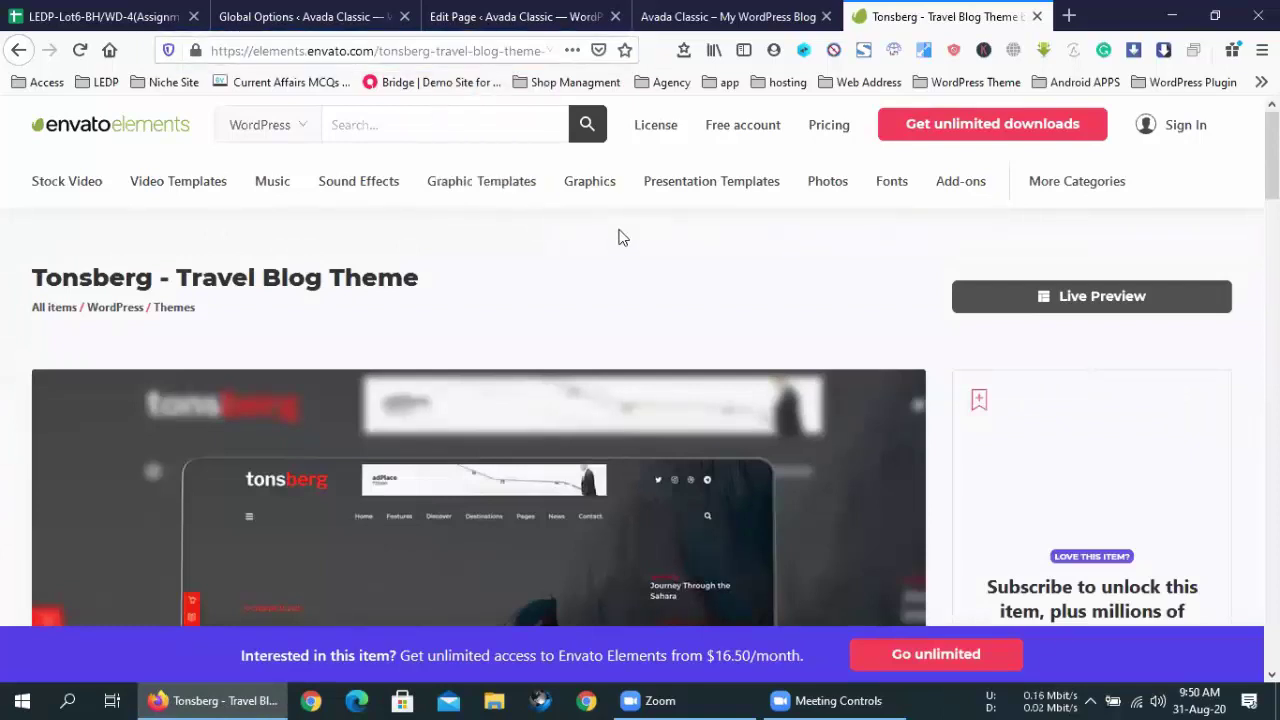
- View the Tonsberg live demo, browse the themes listing again, then switch to Avada Classic
{"action": "left_click", "coordinate": [1097, 297]}
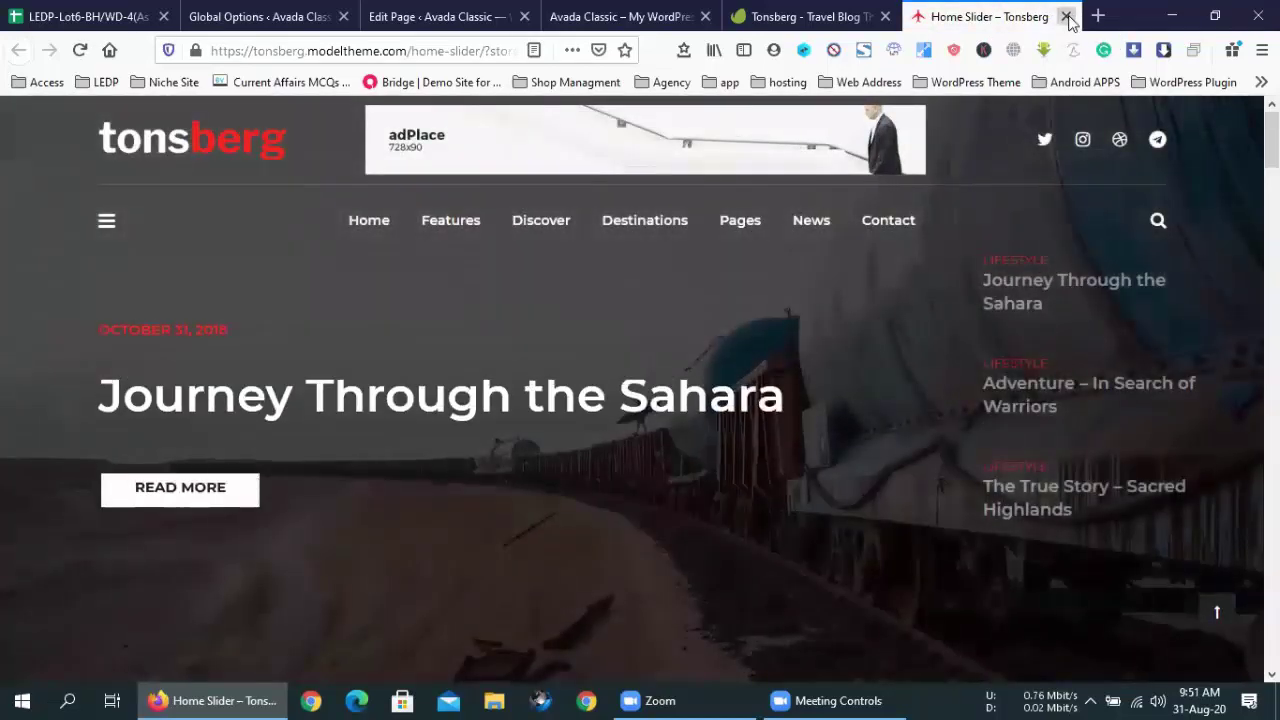
{"action": "left_click", "coordinate": [1067, 17]}
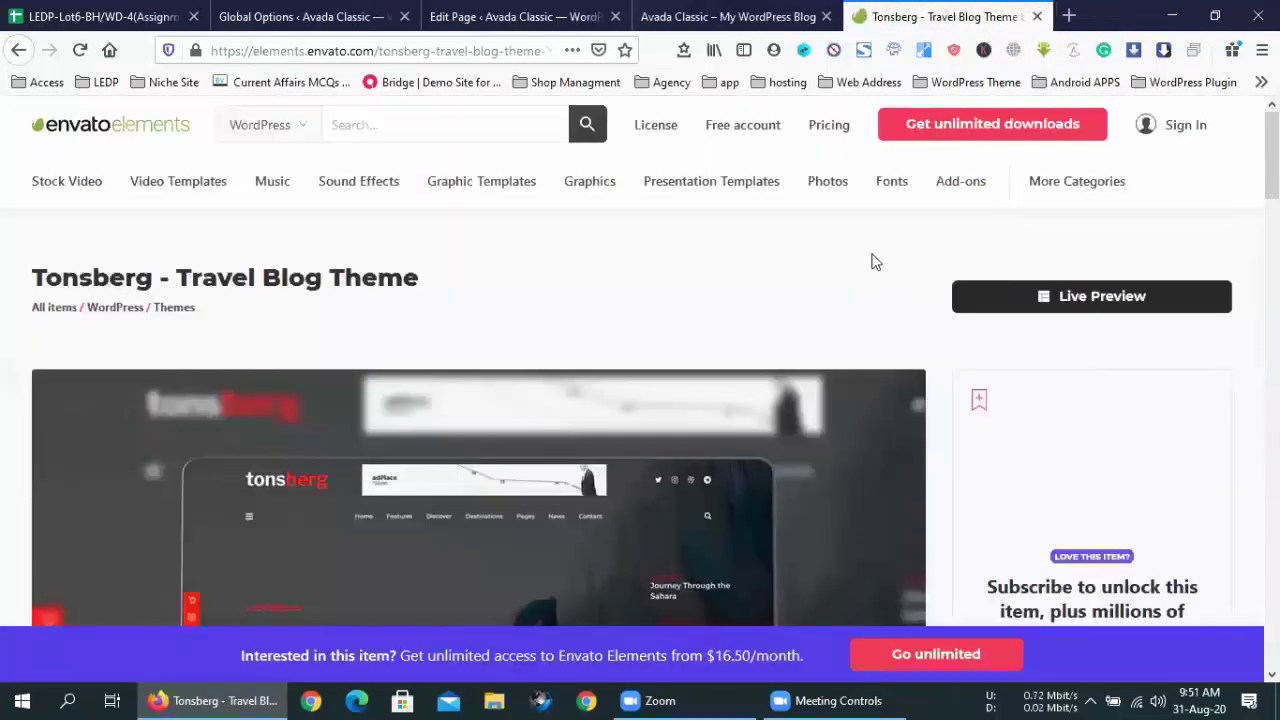
{"action": "left_click", "coordinate": [18, 50]}
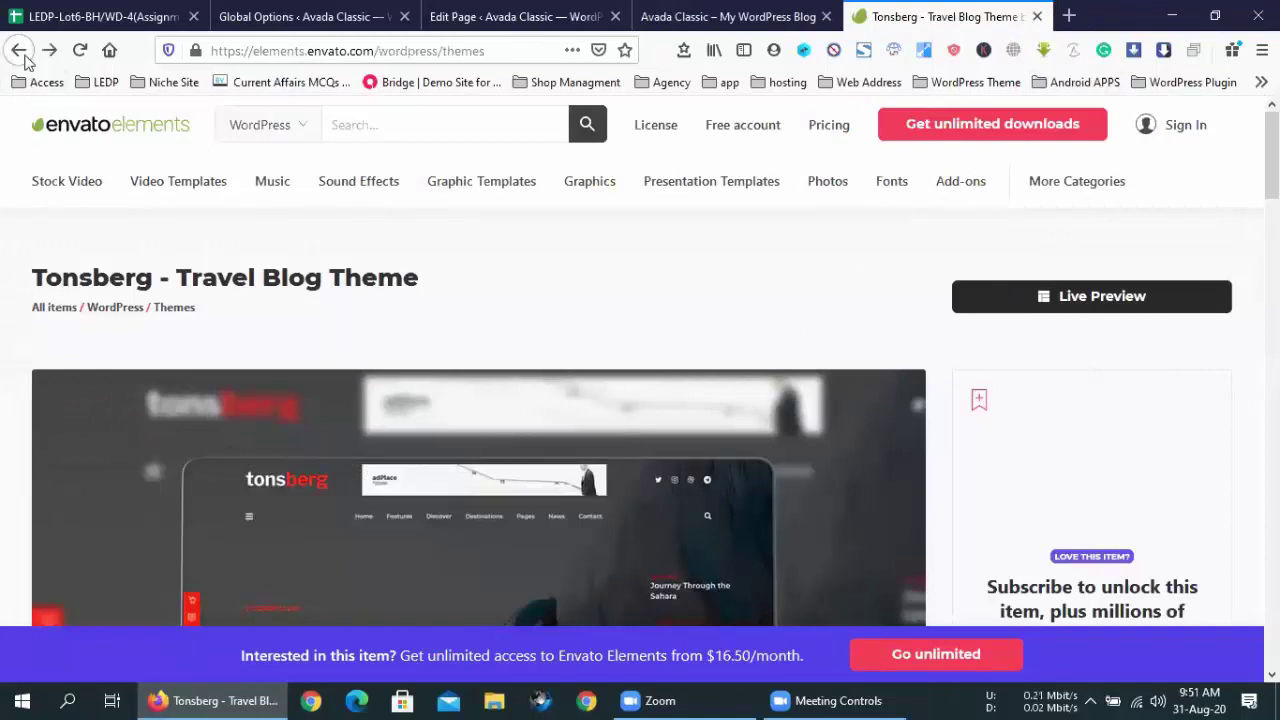
{"action": "scroll", "coordinate": [795, 392], "scroll_direction": "down", "scroll_amount": 7}
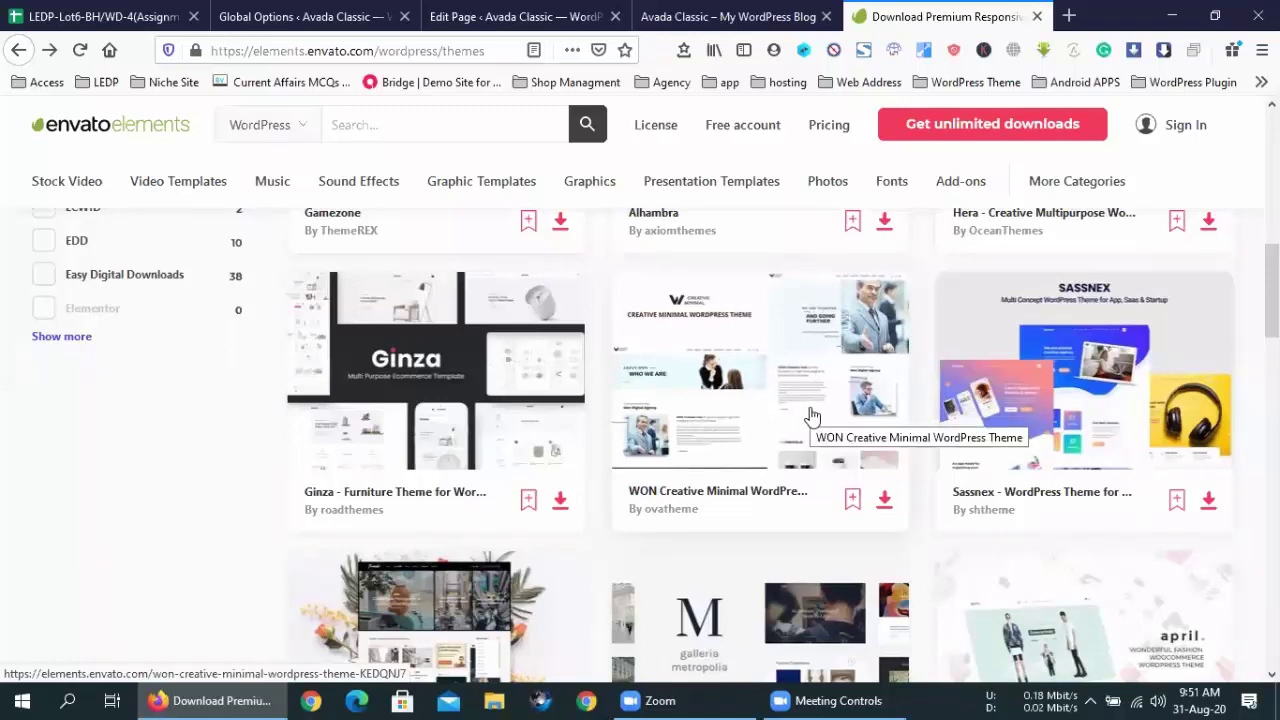
{"action": "scroll", "coordinate": [810, 415], "scroll_direction": "down", "scroll_amount": 10}
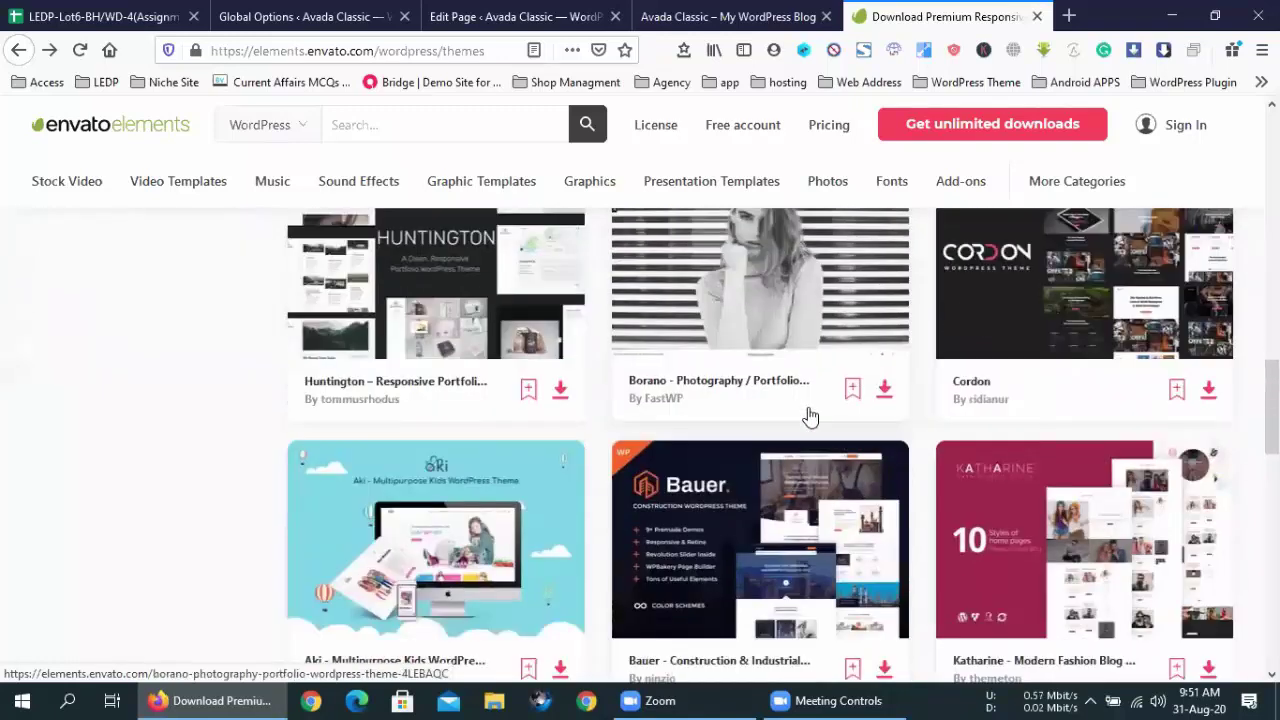
{"action": "scroll", "coordinate": [810, 415], "scroll_direction": "up", "scroll_amount": 5}
{"action": "scroll", "coordinate": [810, 415], "scroll_direction": "up", "scroll_amount": 10}
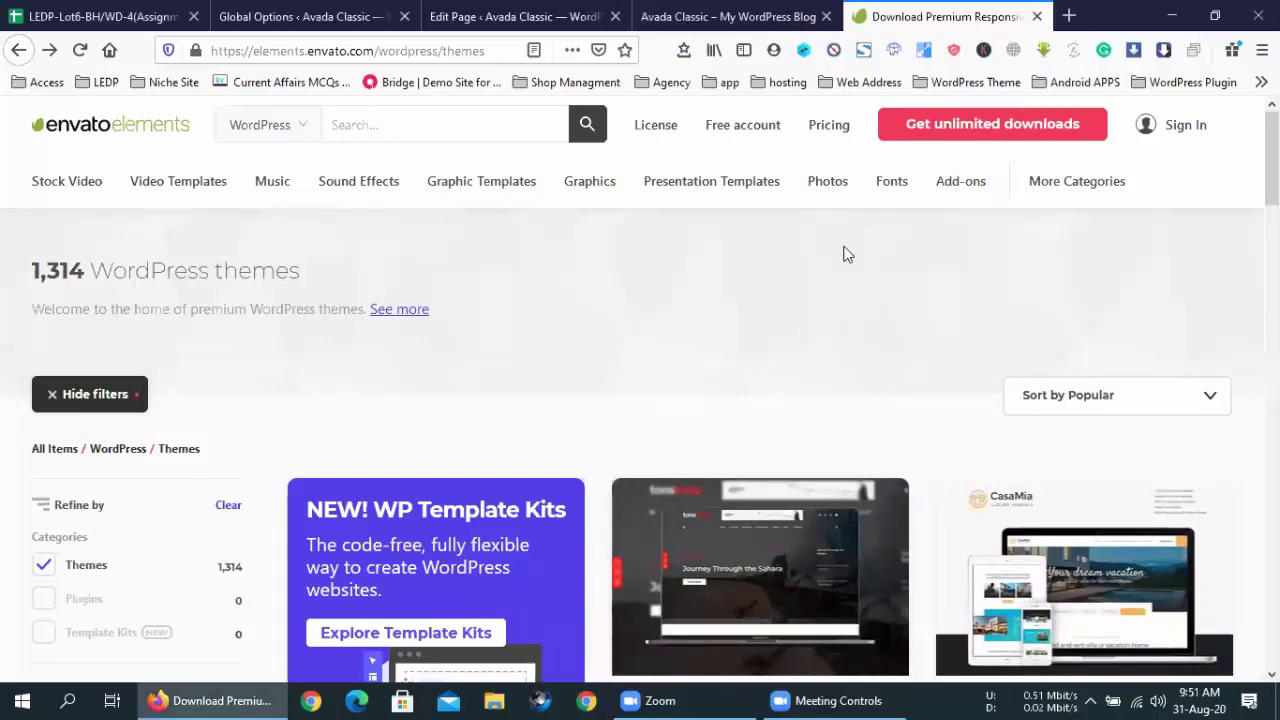
{"action": "left_click", "coordinate": [728, 12]}
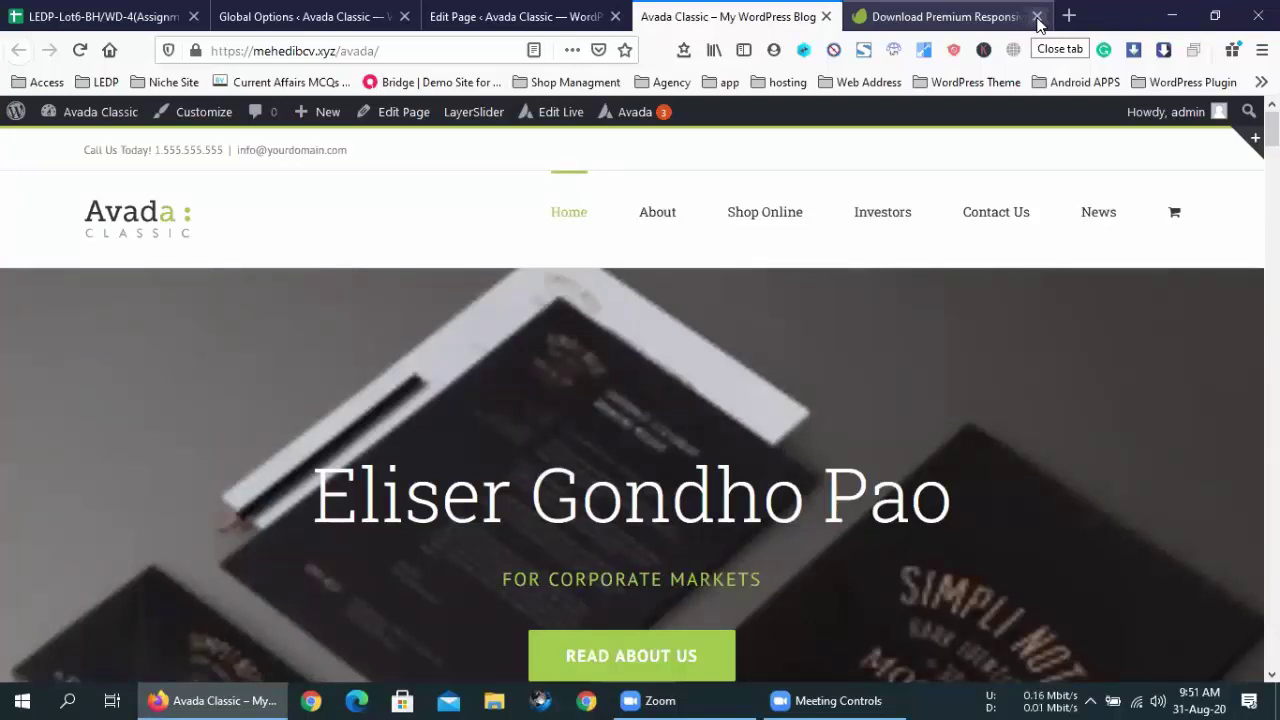
- Close the Envato Elements page and return to the WordPress page editor
{"action": "left_click", "coordinate": [1037, 17]}
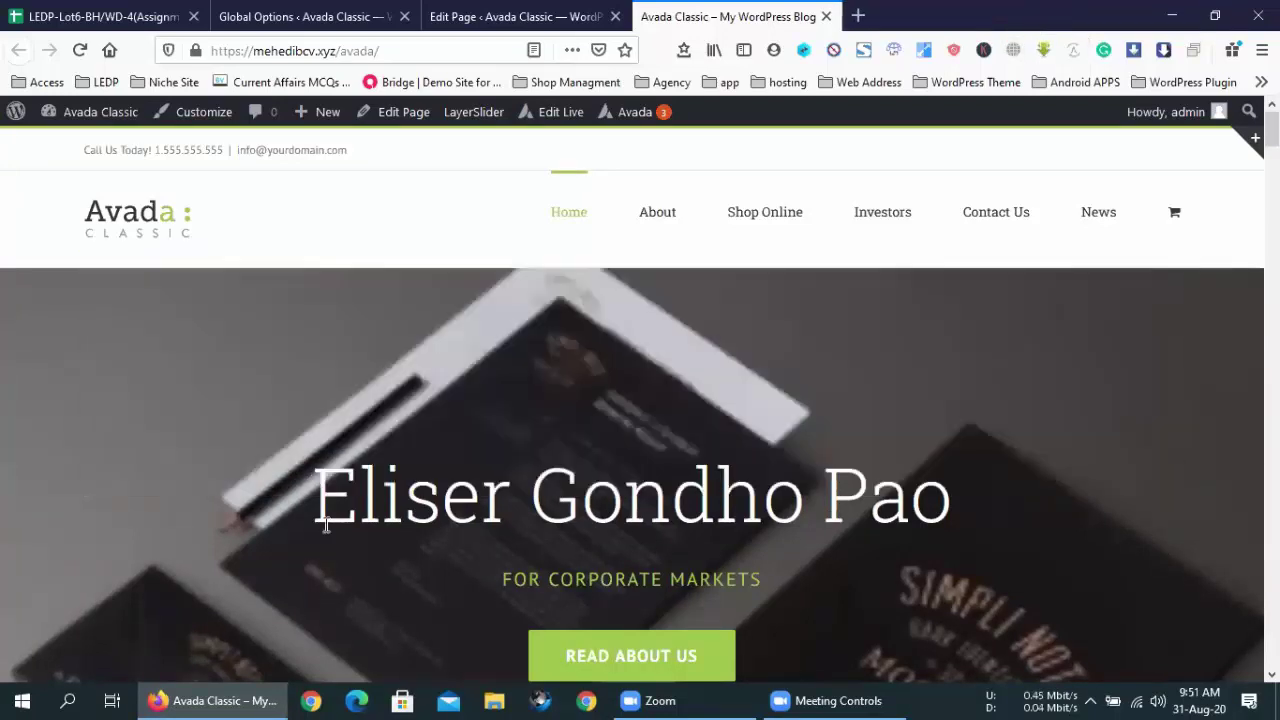
{"action": "scroll", "coordinate": [335, 555], "scroll_direction": "down", "scroll_amount": 5}
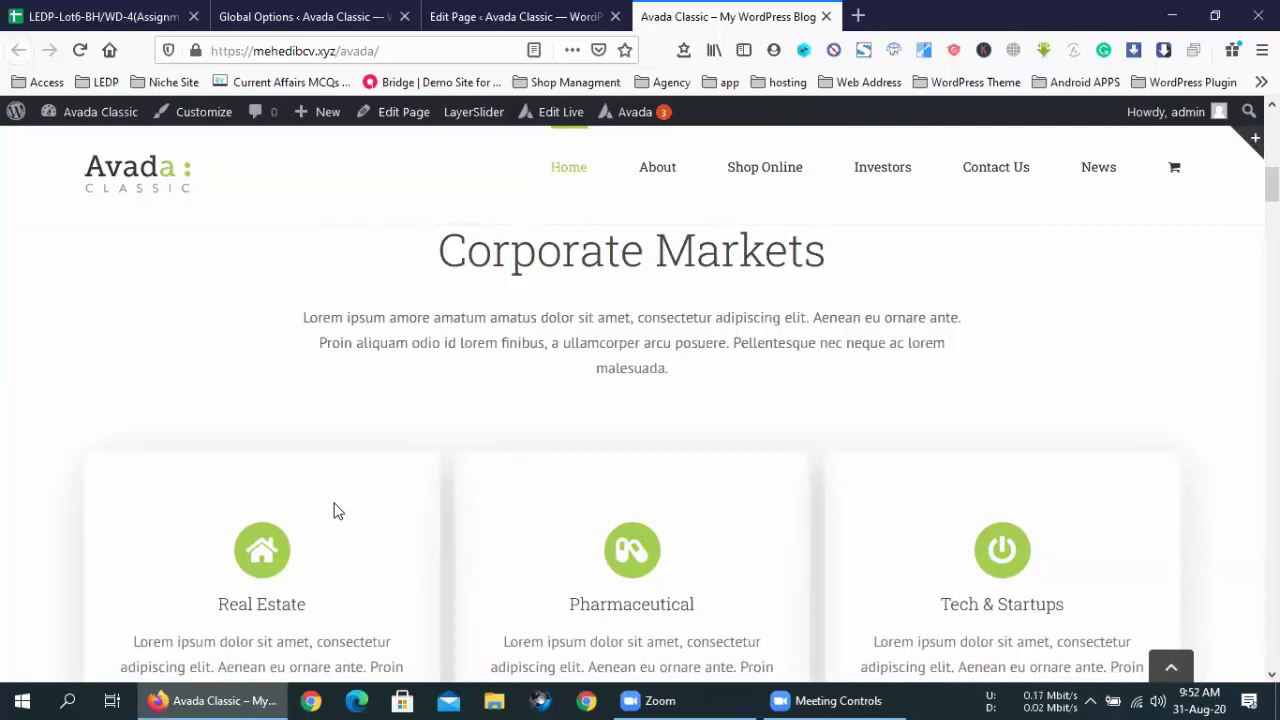
{"action": "scroll", "coordinate": [335, 508], "scroll_direction": "up", "scroll_amount": 5}
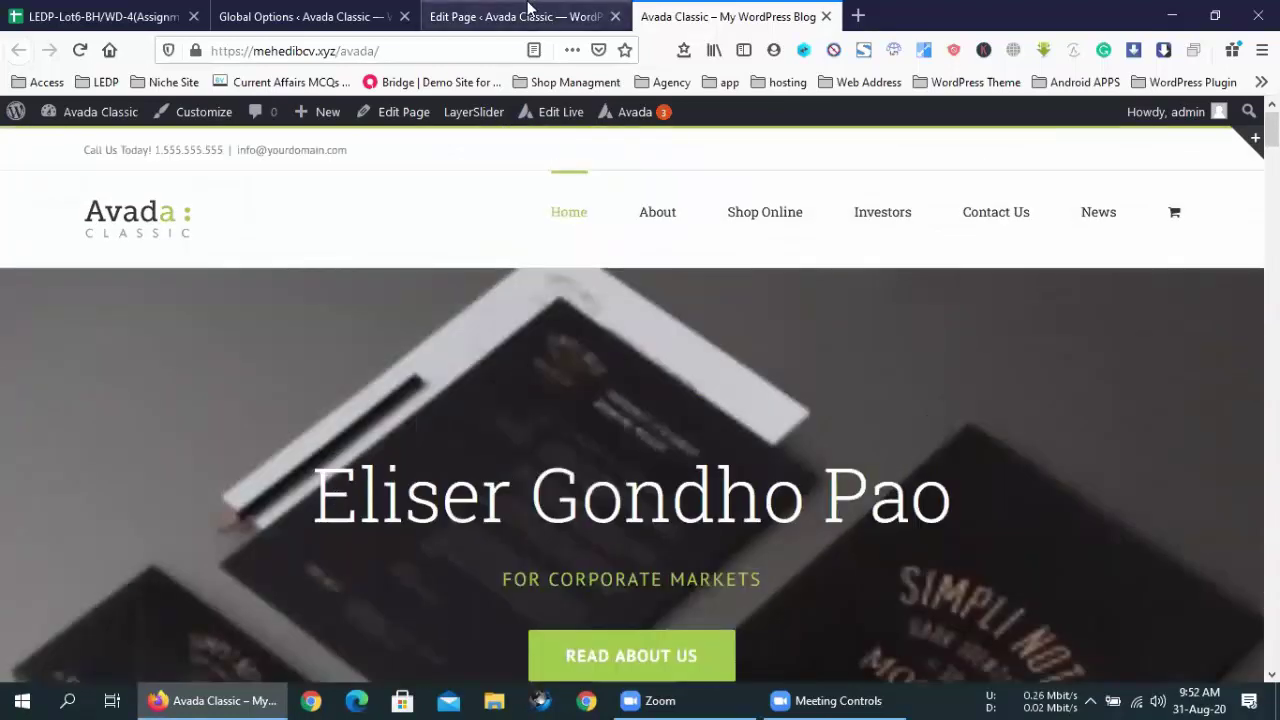
{"action": "left_click", "coordinate": [530, 10]}
- Open Avada > Websites and scroll through the prebuilt demo sites
{"action": "mouse_move", "coordinate": [51, 183]}
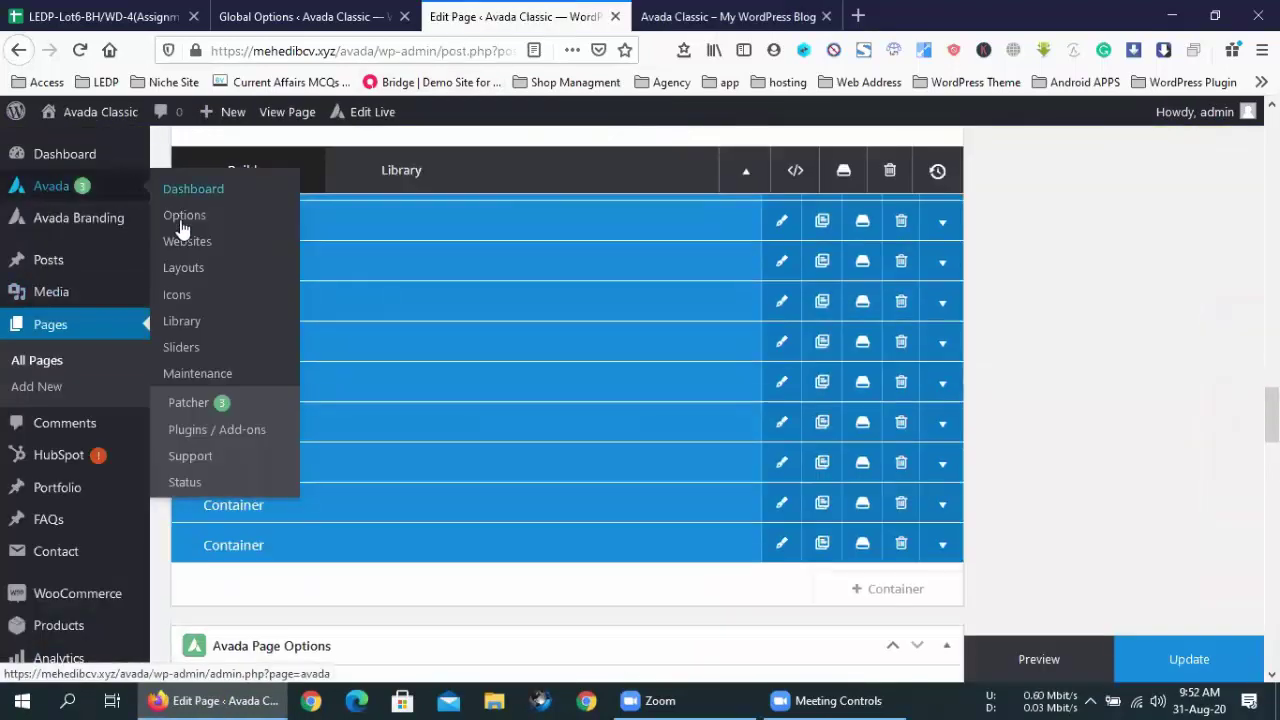
{"action": "left_click", "coordinate": [200, 246]}
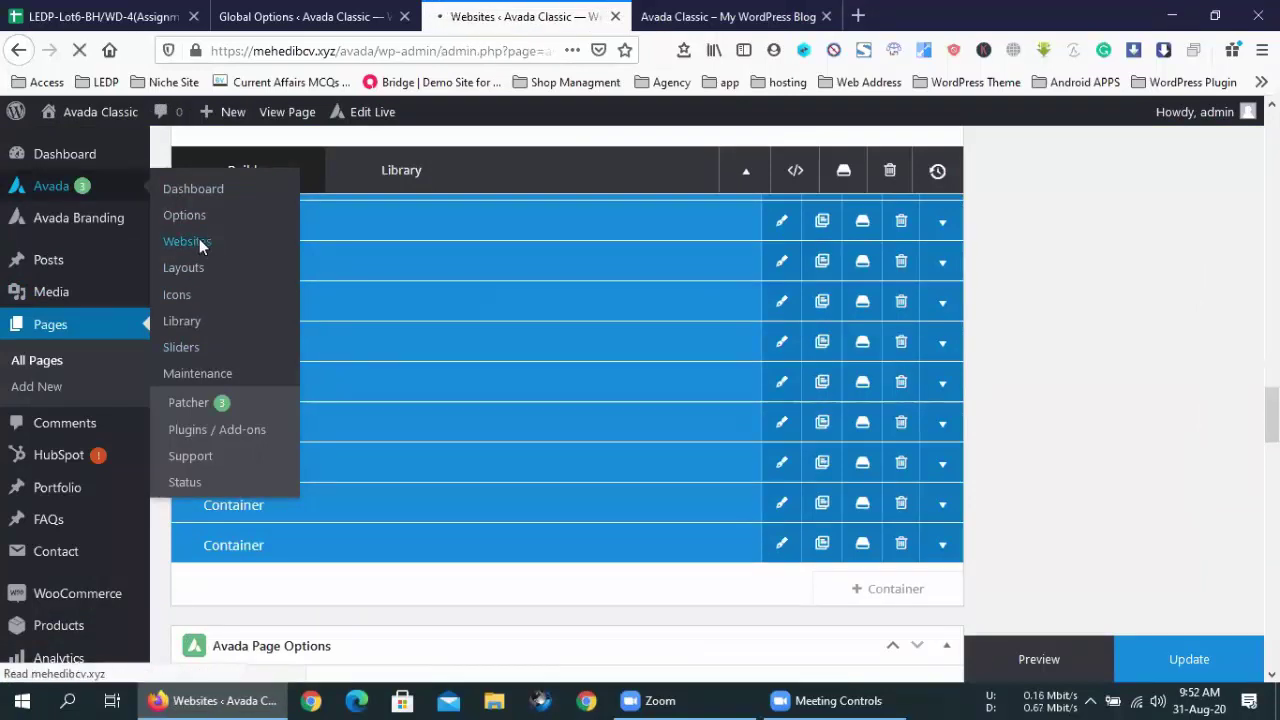
{"action": "scroll", "coordinate": [436, 364], "scroll_direction": "down", "scroll_amount": 10}
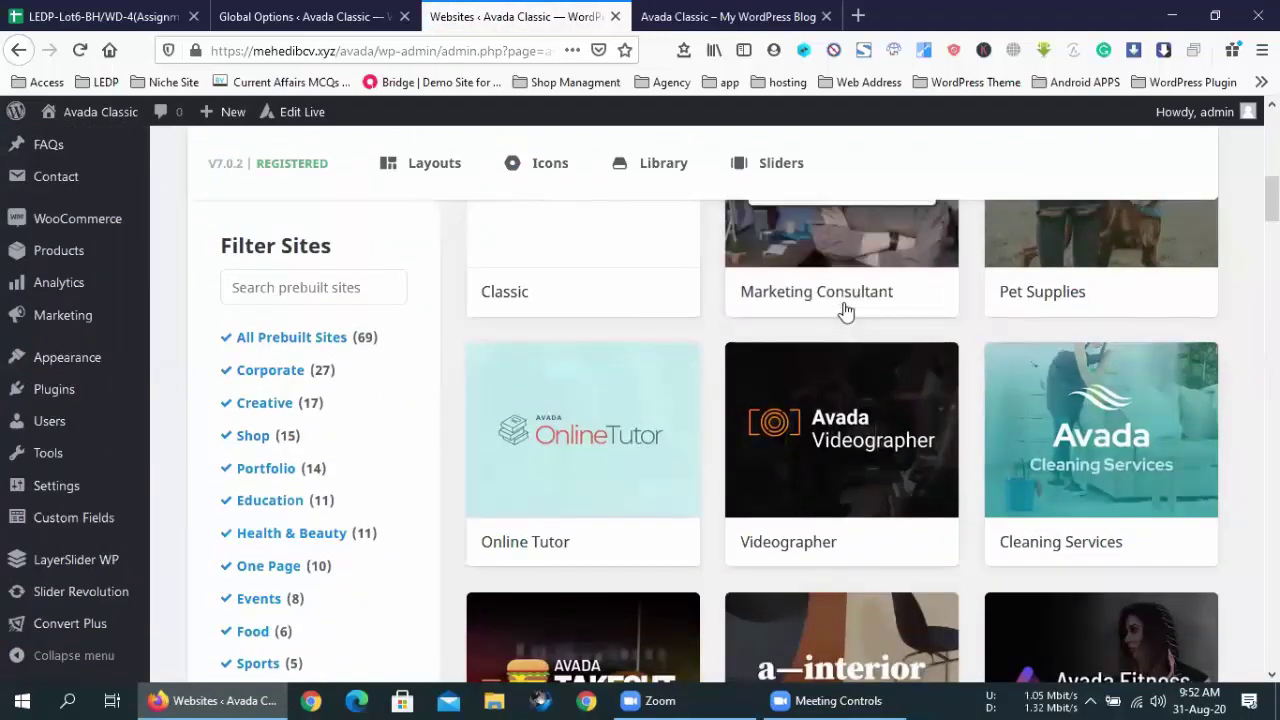
{"action": "scroll", "coordinate": [716, 321], "scroll_direction": "up", "scroll_amount": 2}
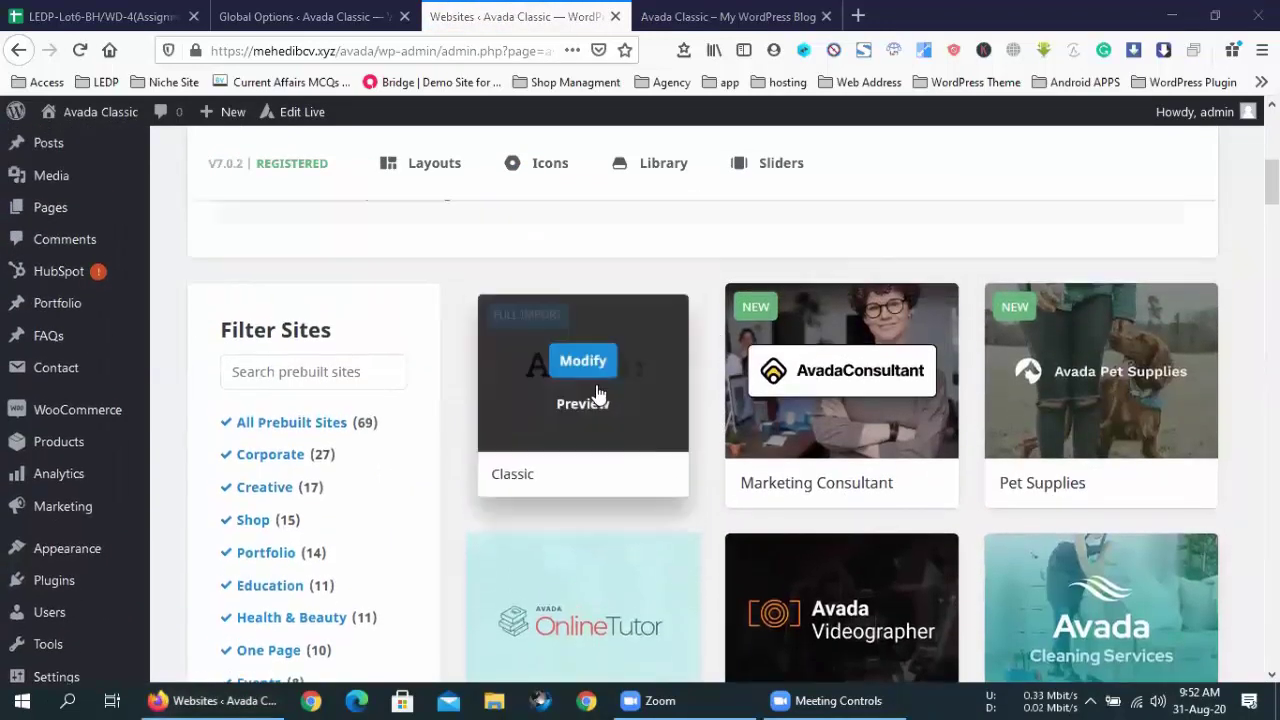
- Remove the Classic demo's content, confirming the warning and closing the window when finished
{"action": "left_click", "coordinate": [592, 366]}
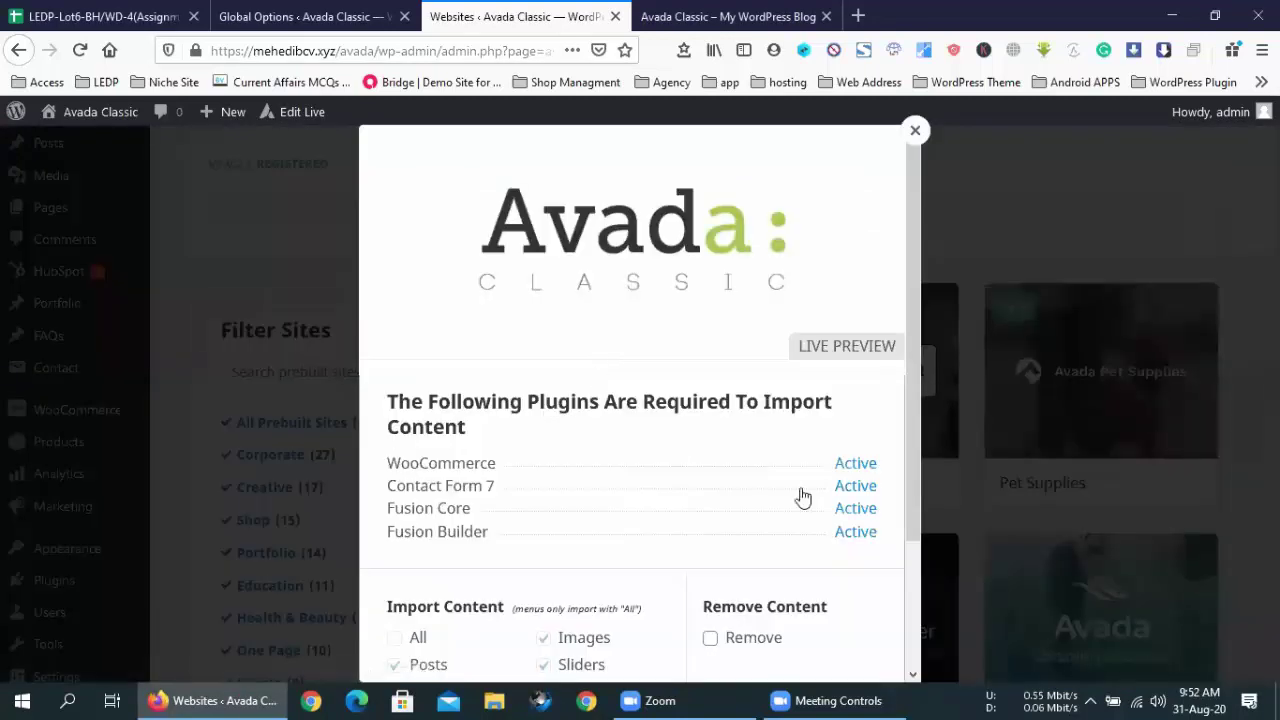
{"action": "scroll", "coordinate": [760, 500], "scroll_direction": "down", "scroll_amount": 3}
{"action": "left_click", "coordinate": [738, 482]}
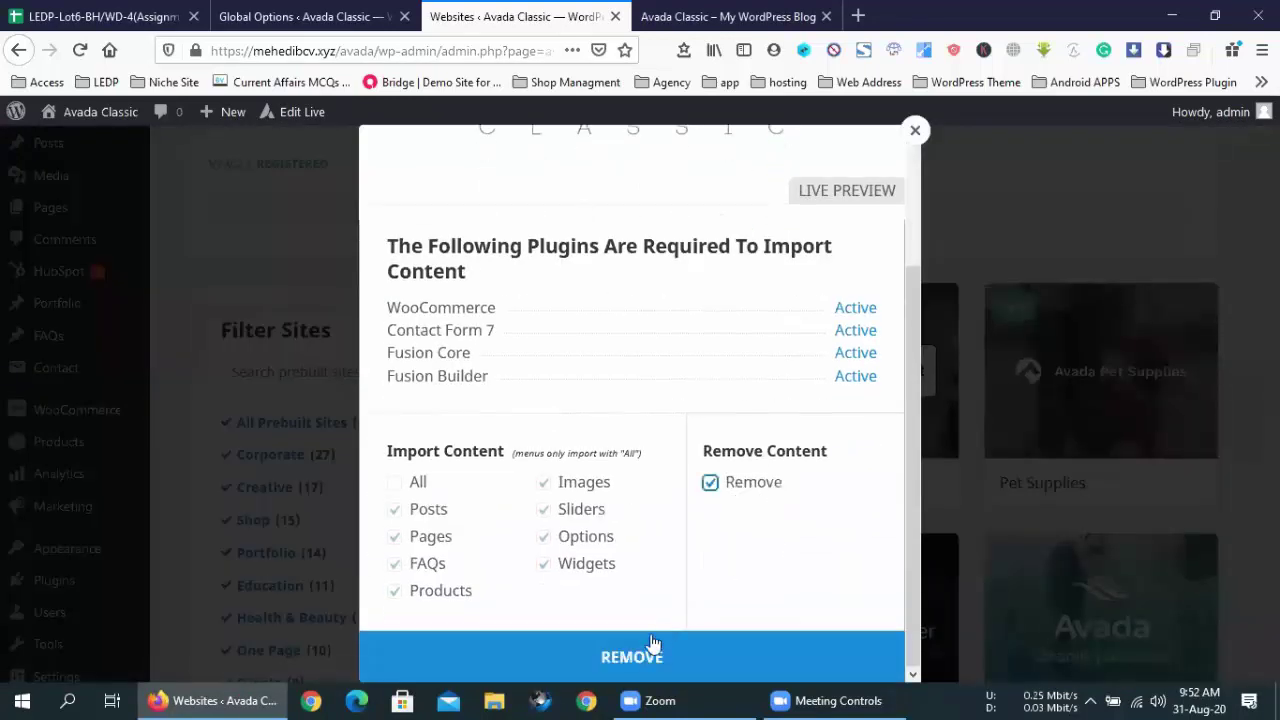
{"action": "left_click", "coordinate": [652, 648]}
{"action": "left_click", "coordinate": [776, 466]}
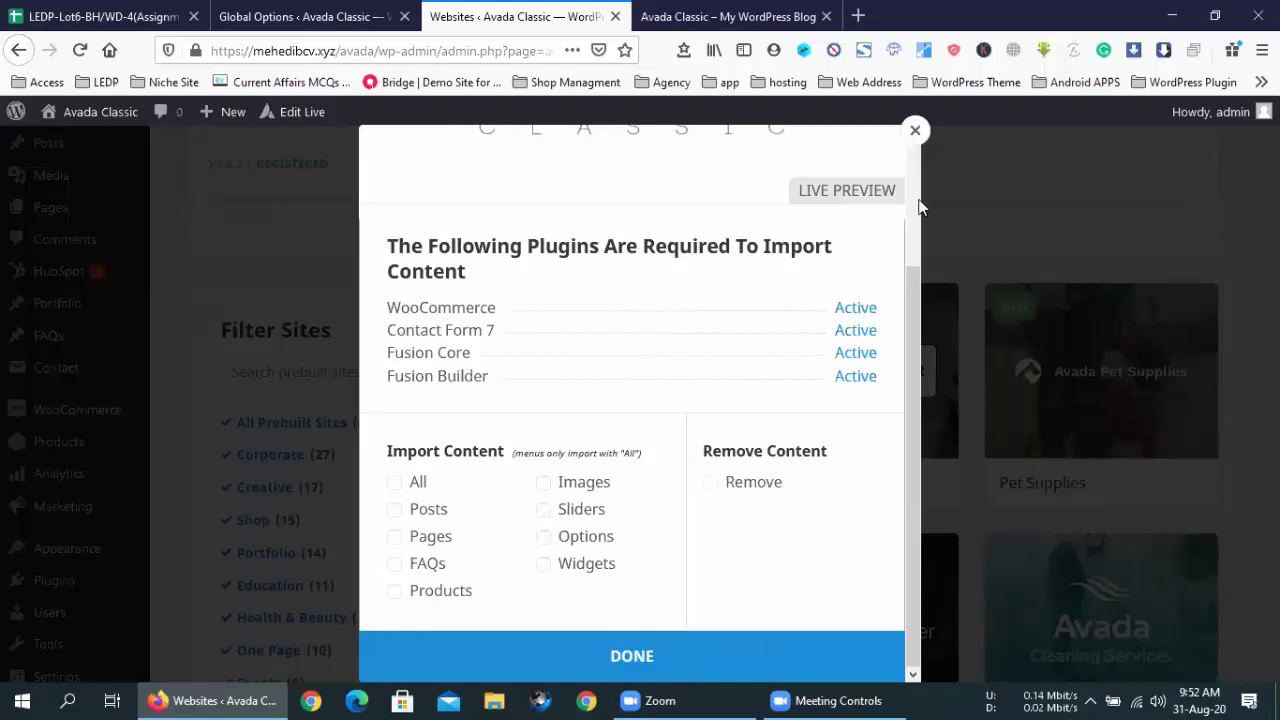
{"action": "left_click", "coordinate": [657, 657]}
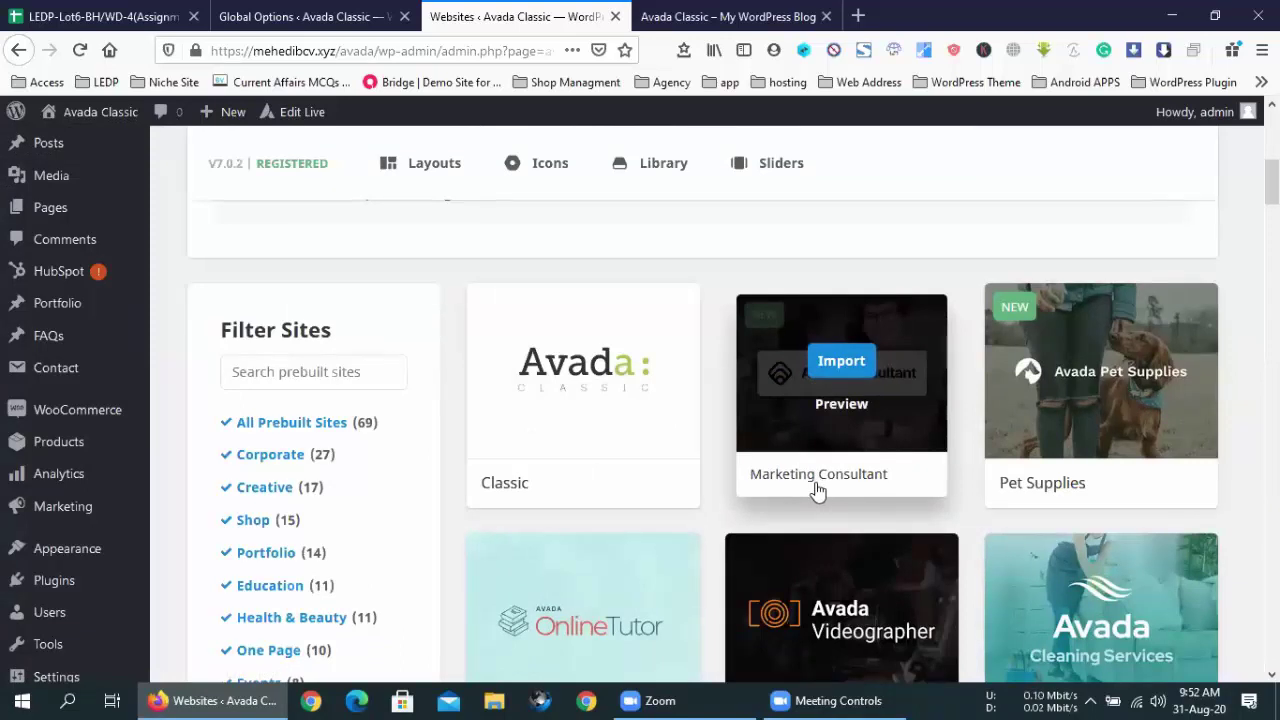
- Scroll the prebuilt websites list, then search the page for 'cleaning'
{"action": "scroll", "coordinate": [816, 490], "scroll_direction": "down", "scroll_amount": 3}
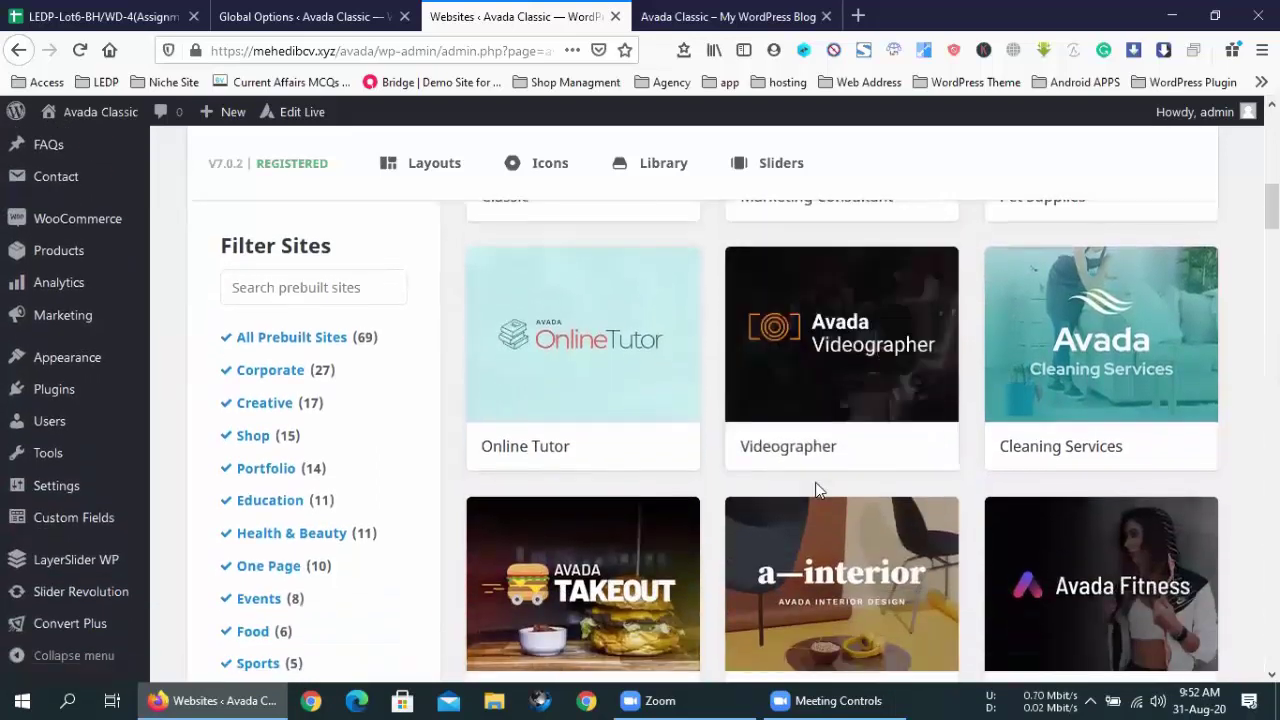
{"action": "scroll", "coordinate": [816, 490], "scroll_direction": "up", "scroll_amount": 2}
{"action": "scroll", "coordinate": [816, 490], "scroll_direction": "down", "scroll_amount": 1}
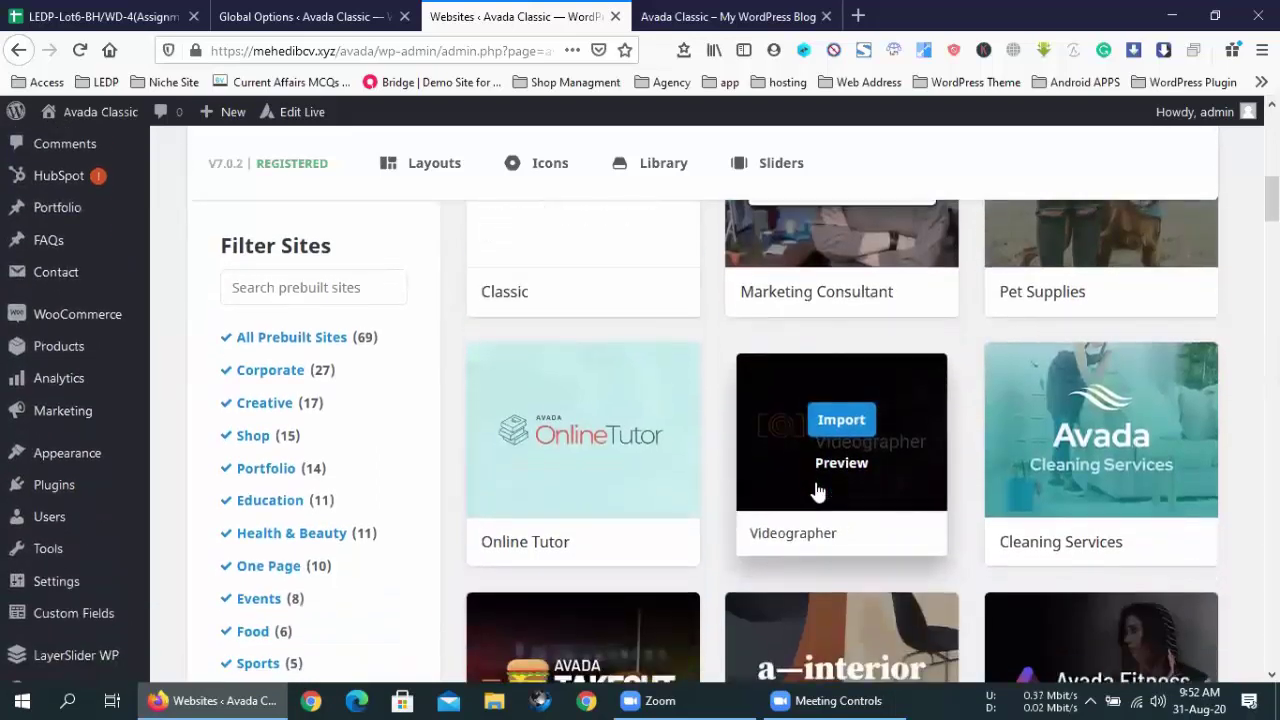
{"action": "scroll", "coordinate": [816, 490], "scroll_direction": "down", "scroll_amount": 1}
{"action": "scroll", "coordinate": [816, 486], "scroll_direction": "up", "scroll_amount": 5}
{"action": "scroll", "coordinate": [816, 475], "scroll_direction": "down", "scroll_amount": 3}
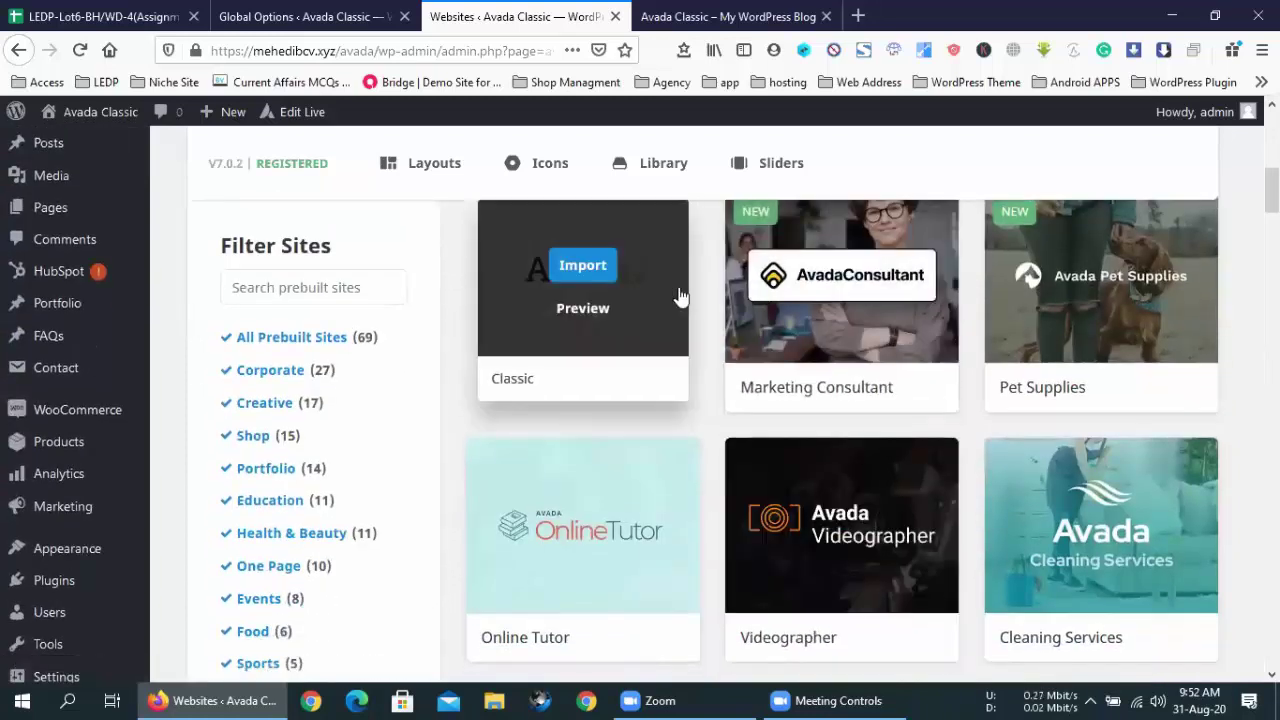
{"action": "scroll", "coordinate": [743, 417], "scroll_direction": "down", "scroll_amount": 4}
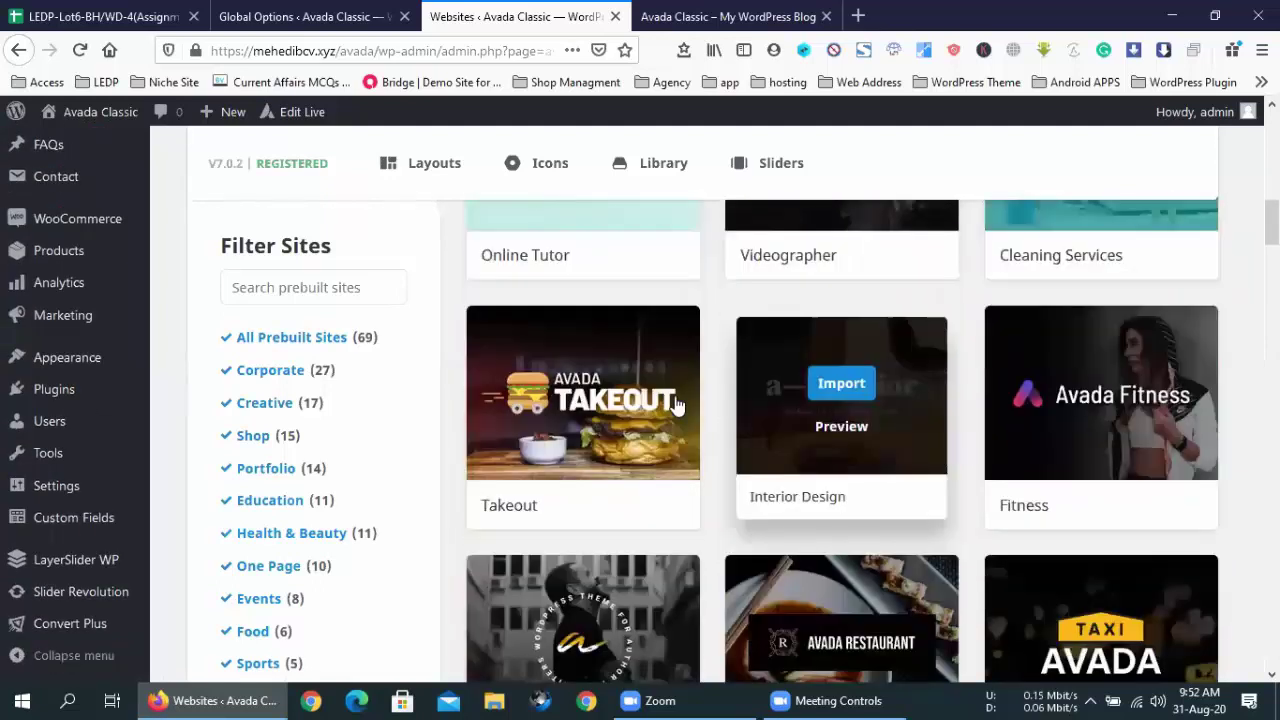
{"action": "scroll", "coordinate": [676, 405], "scroll_direction": "down", "scroll_amount": 4}
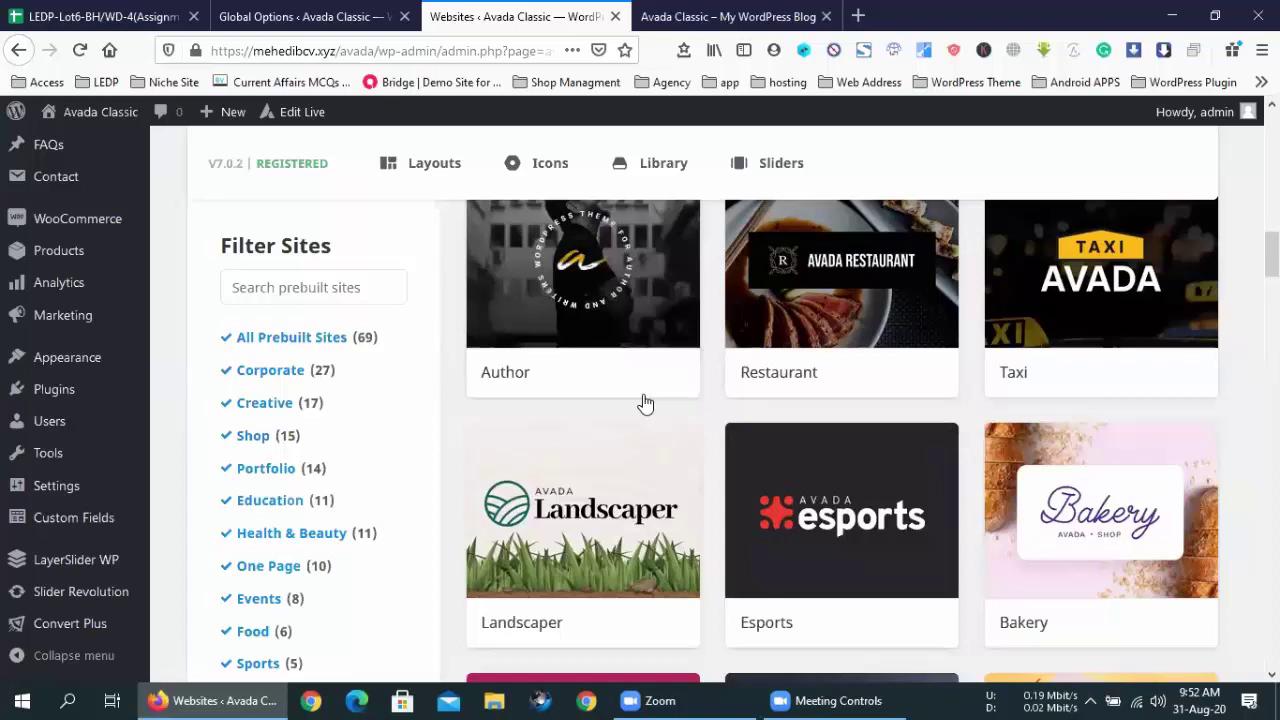
{"action": "scroll", "coordinate": [334, 374], "scroll_direction": "down", "scroll_amount": 3}
{"action": "scroll", "coordinate": [300, 380], "scroll_direction": "up", "scroll_amount": 3}
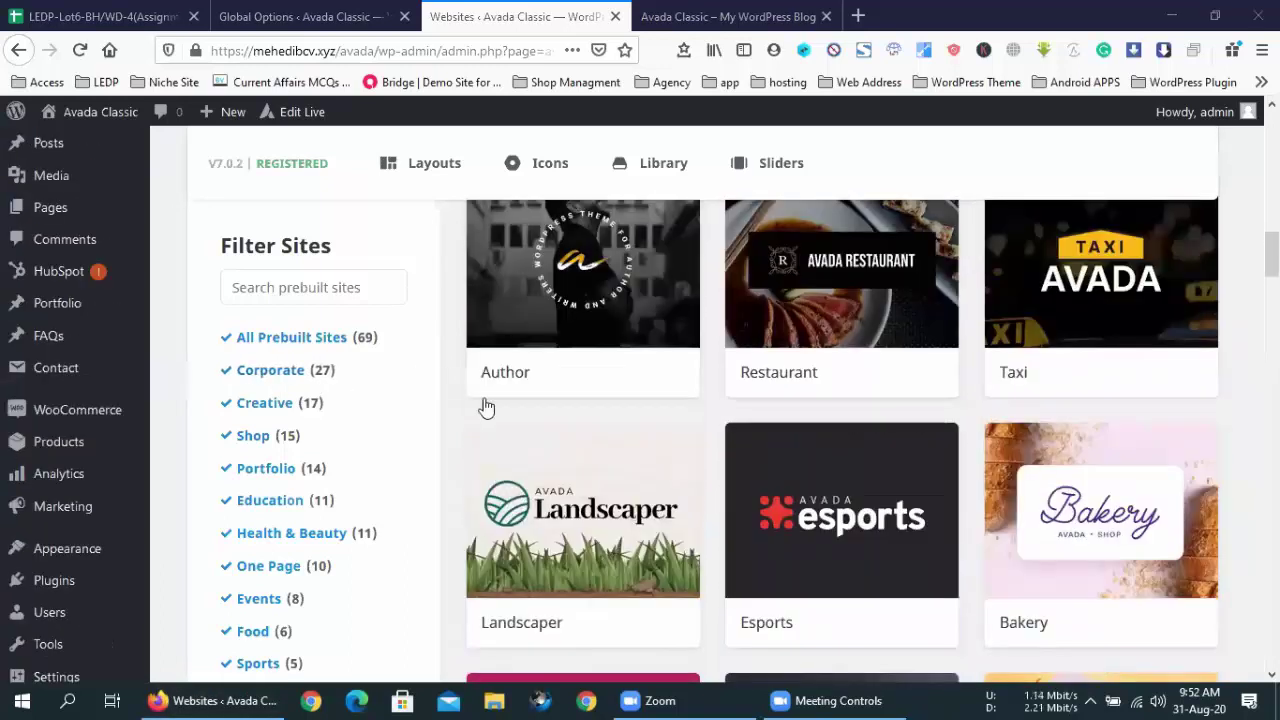
{"action": "key", "text": "ctrl+f"}
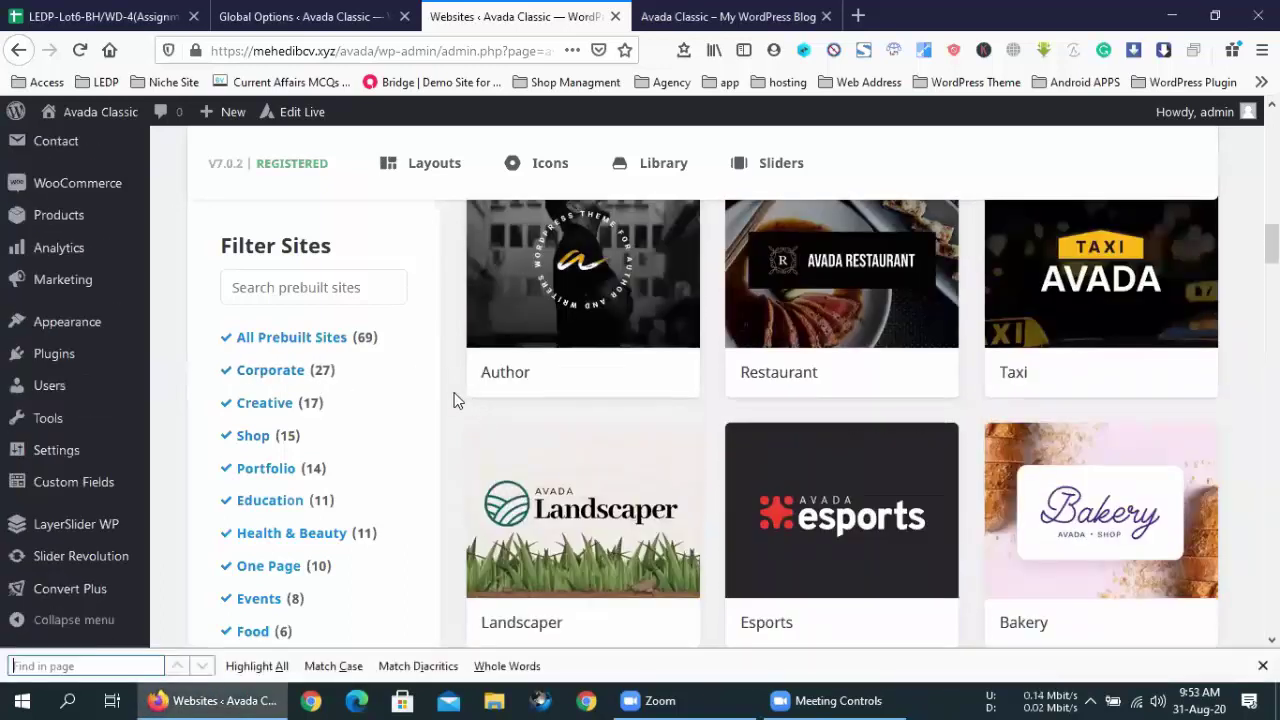
{"action": "type", "text": "c"}
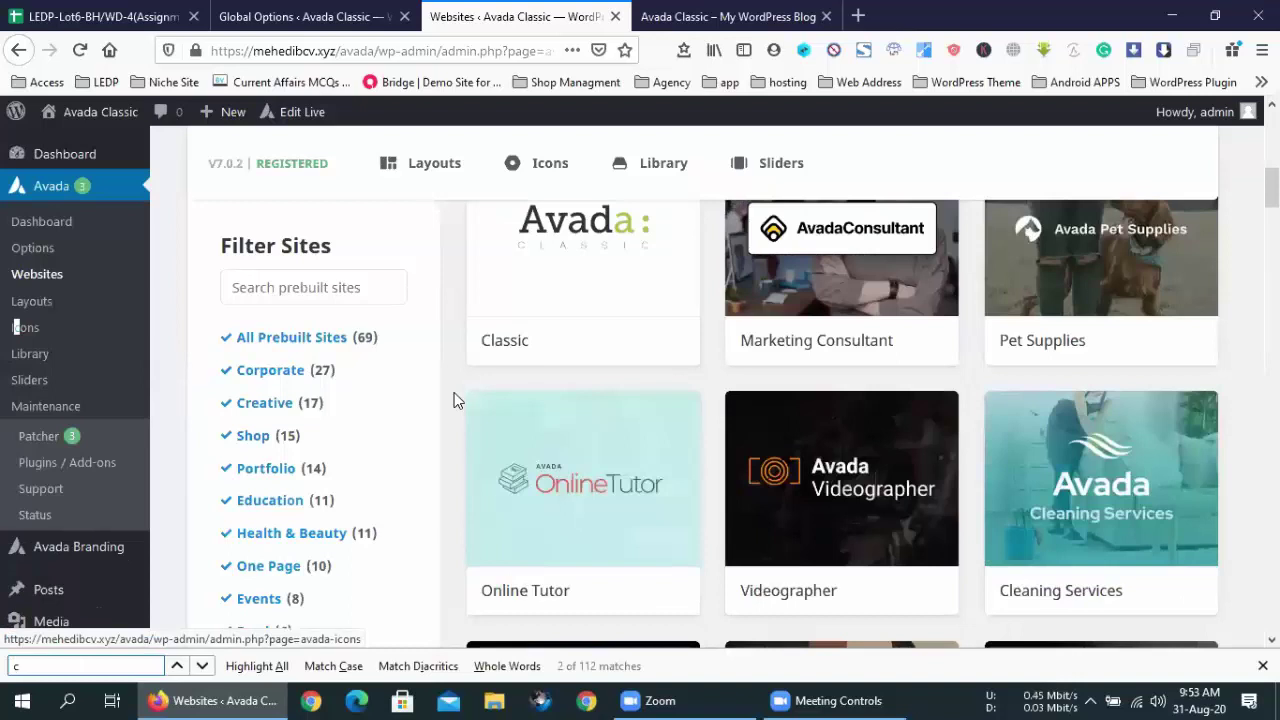
{"action": "type", "text": "leaning"}
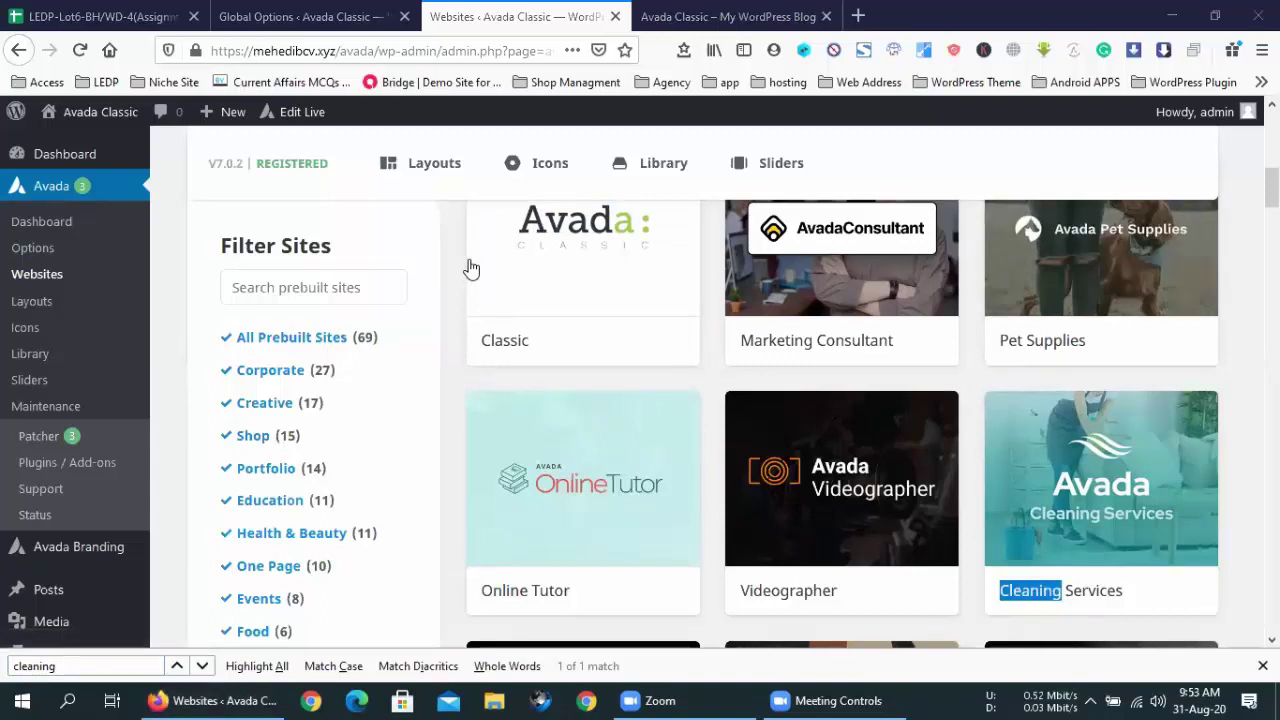
- Preview the Cleaning Services demo, scrolling through it and selecting its contact information
{"action": "left_click", "coordinate": [1126, 511]}
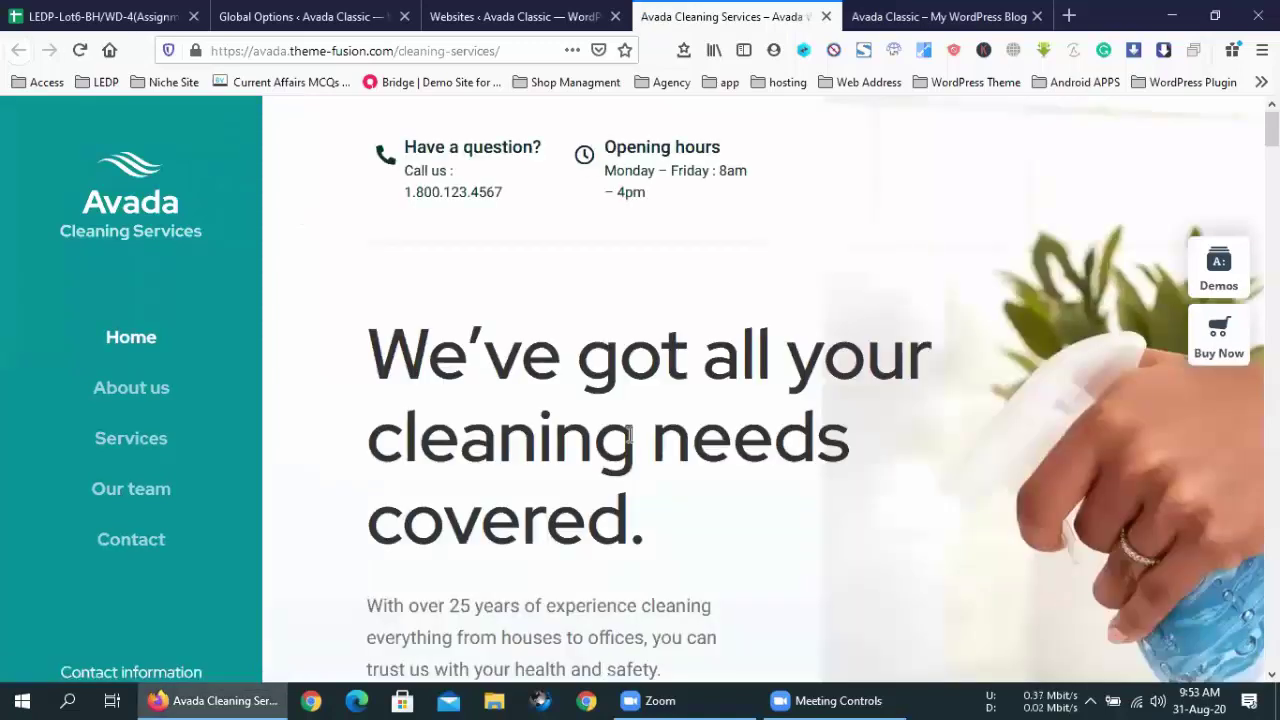
{"action": "scroll", "coordinate": [629, 435], "scroll_direction": "down", "scroll_amount": 15}
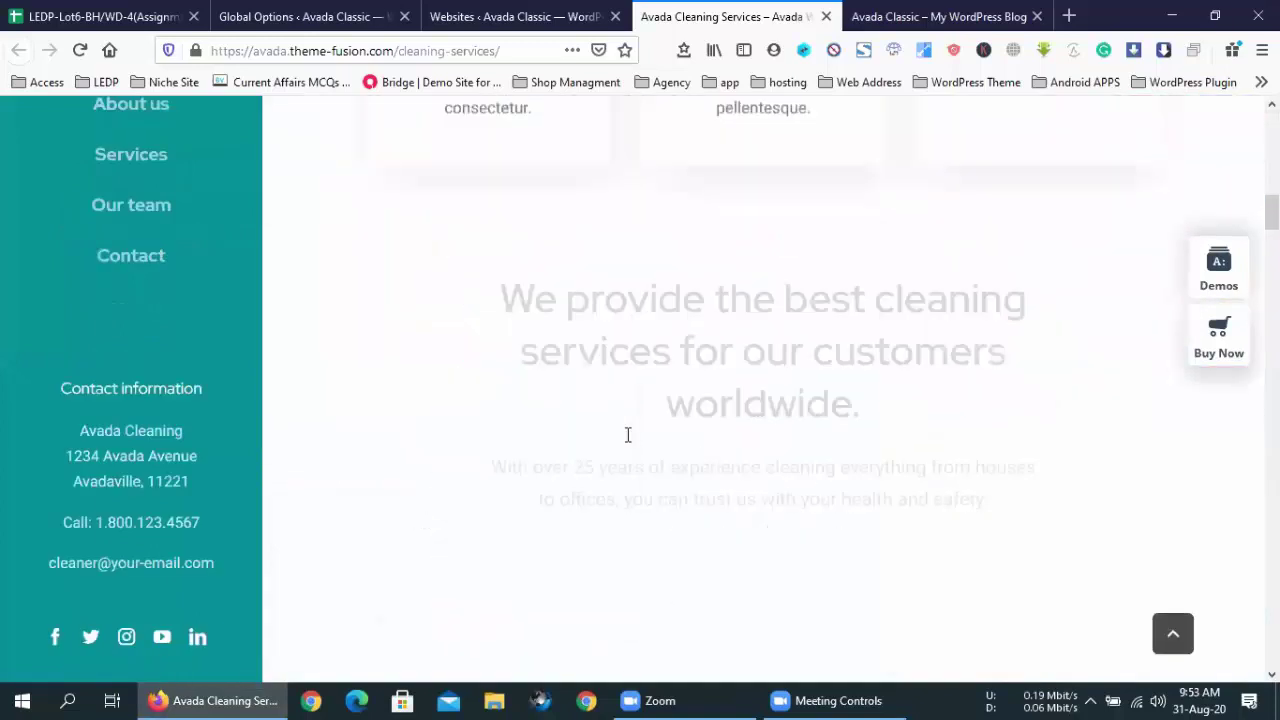
{"action": "scroll", "coordinate": [629, 443], "scroll_direction": "down", "scroll_amount": 10}
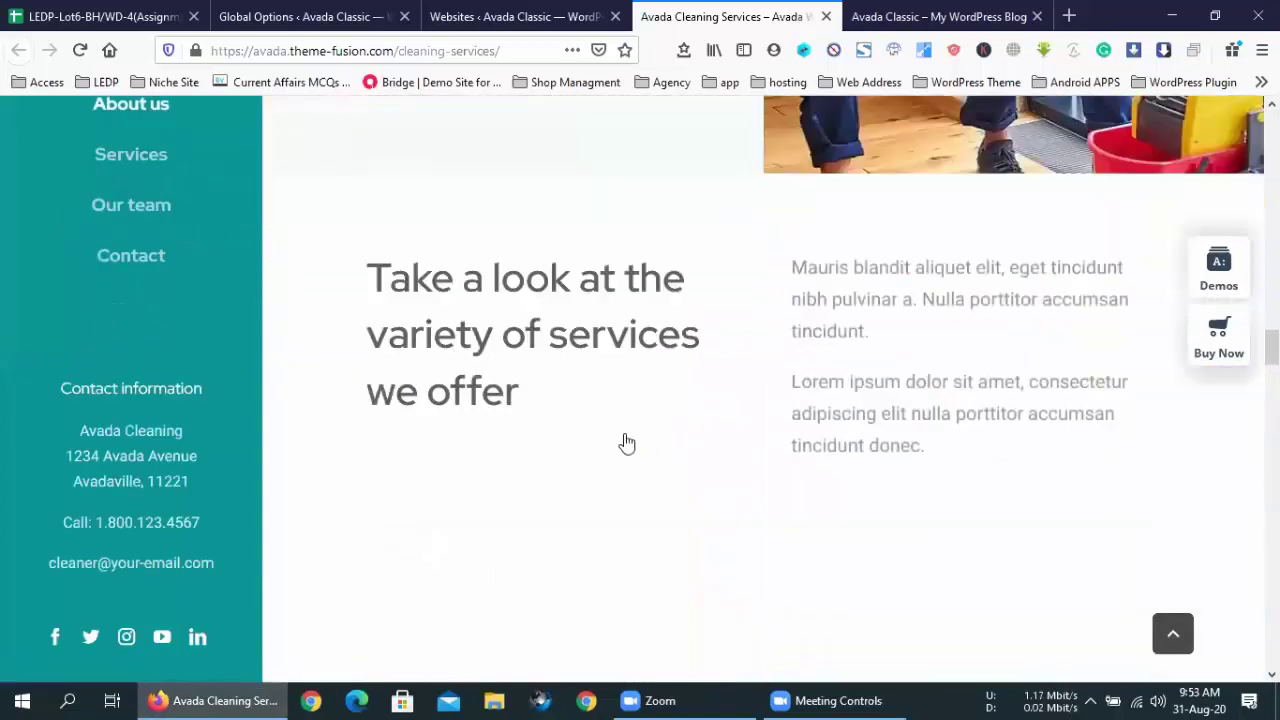
{"action": "scroll", "coordinate": [626, 443], "scroll_direction": "down", "scroll_amount": 10}
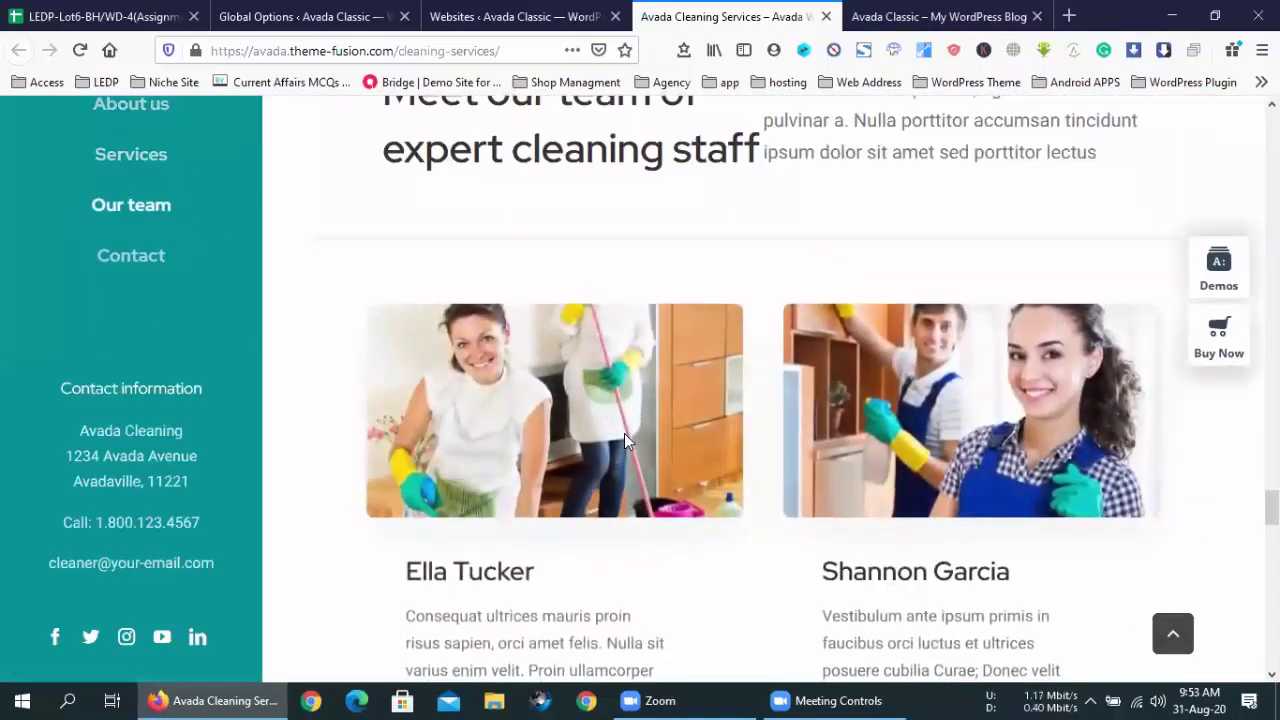
{"action": "scroll", "coordinate": [624, 440], "scroll_direction": "up", "scroll_amount": 7}
{"action": "scroll", "coordinate": [624, 440], "scroll_direction": "down", "scroll_amount": 3}
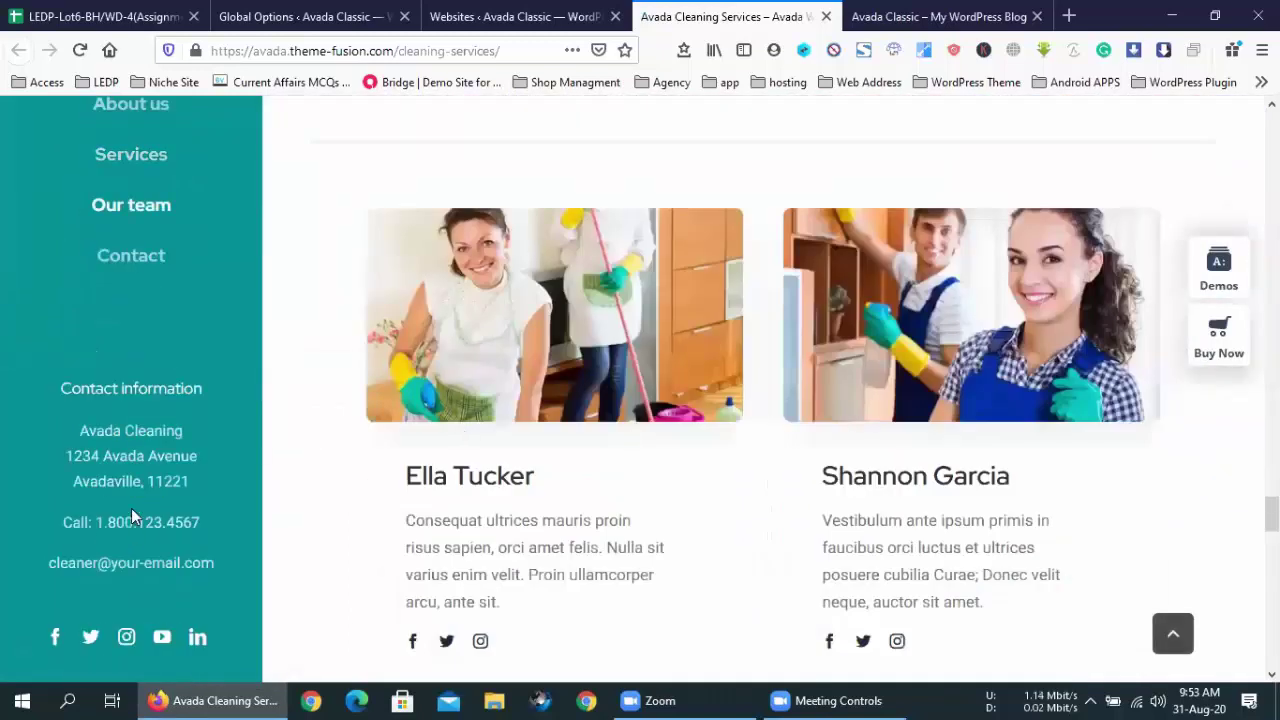
{"action": "left_click_drag", "start_coordinate": [61, 388], "coordinate": [214, 563]}
{"action": "left_click", "coordinate": [215, 566]}
- Jump to the demo's services section and back to top, then return to the Websites list
{"action": "scroll", "coordinate": [215, 568], "scroll_direction": "up", "scroll_amount": 6}
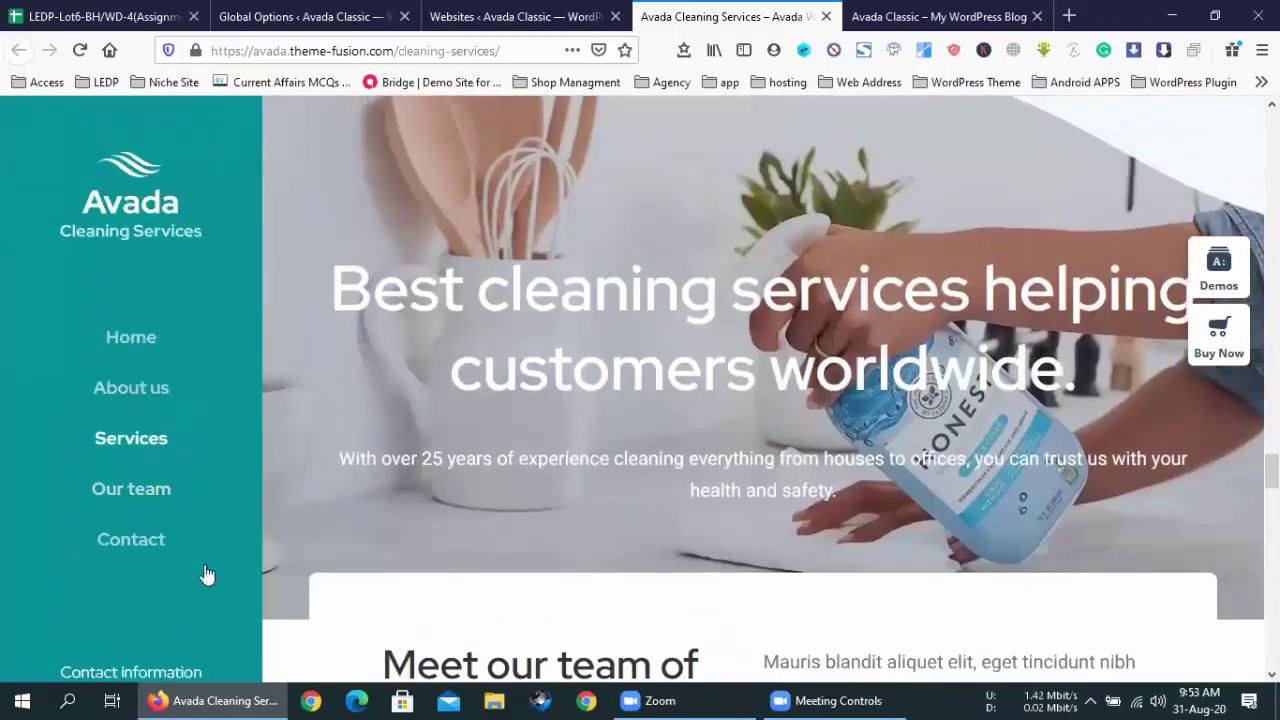
{"action": "left_click", "coordinate": [141, 433]}
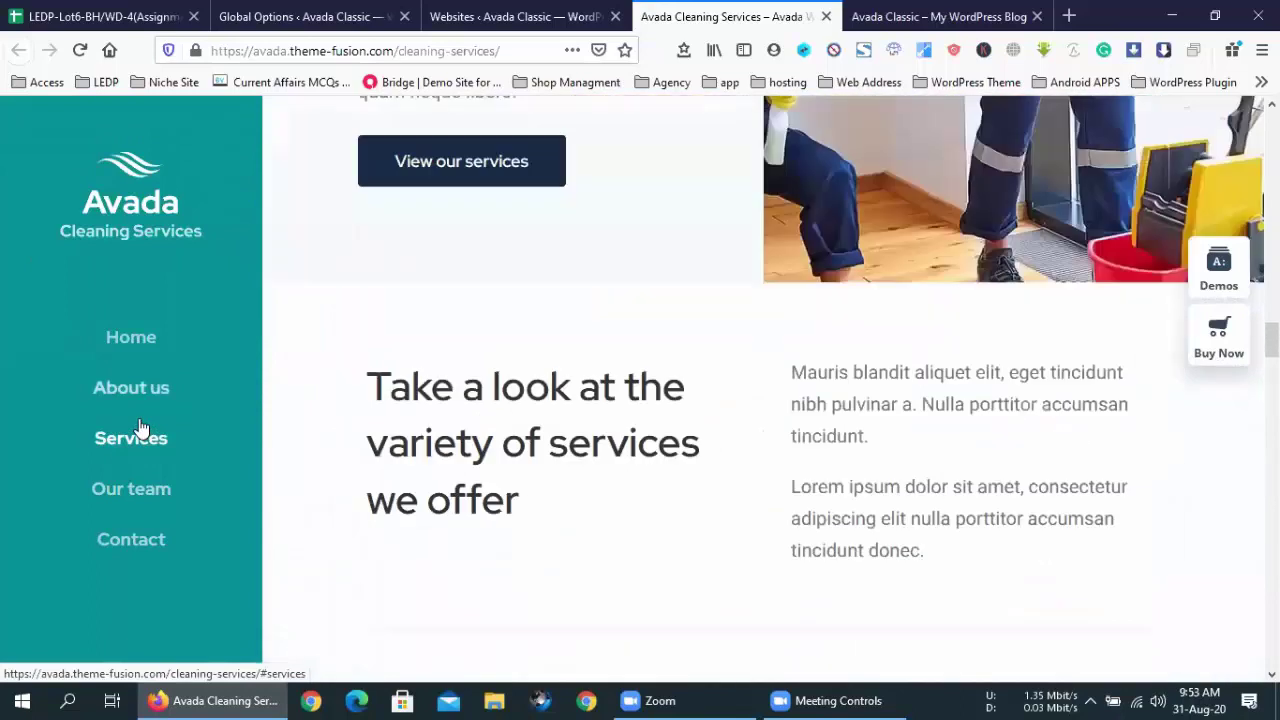
{"action": "left_click", "coordinate": [128, 340]}
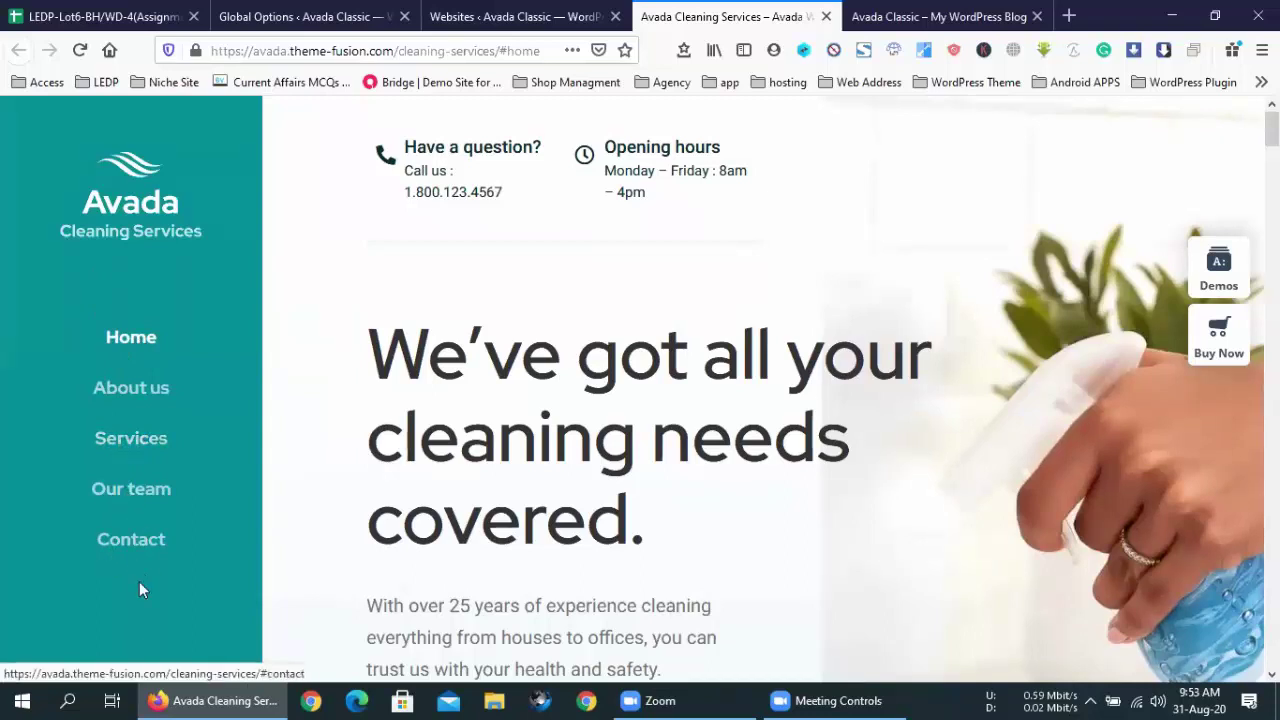
{"action": "left_click", "coordinate": [503, 8]}
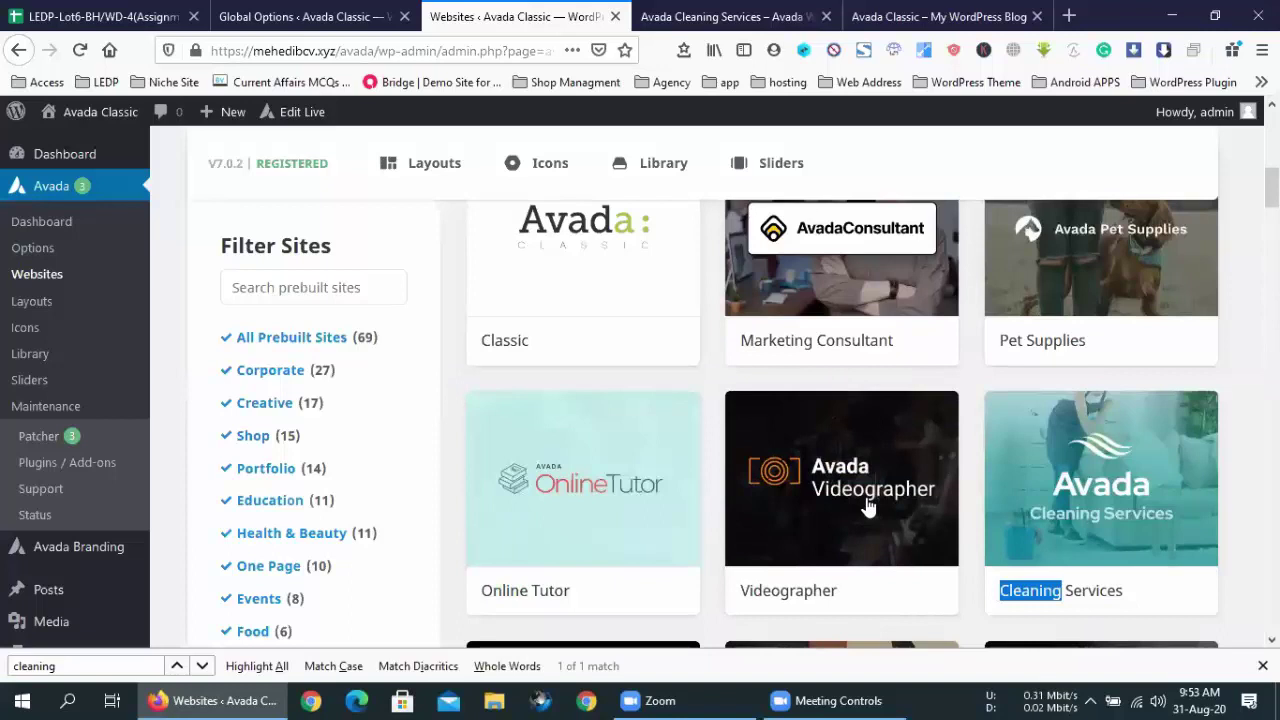
- Import all of the Cleaning Services demo content, then close its preview tab
{"action": "left_click", "coordinate": [1100, 468]}
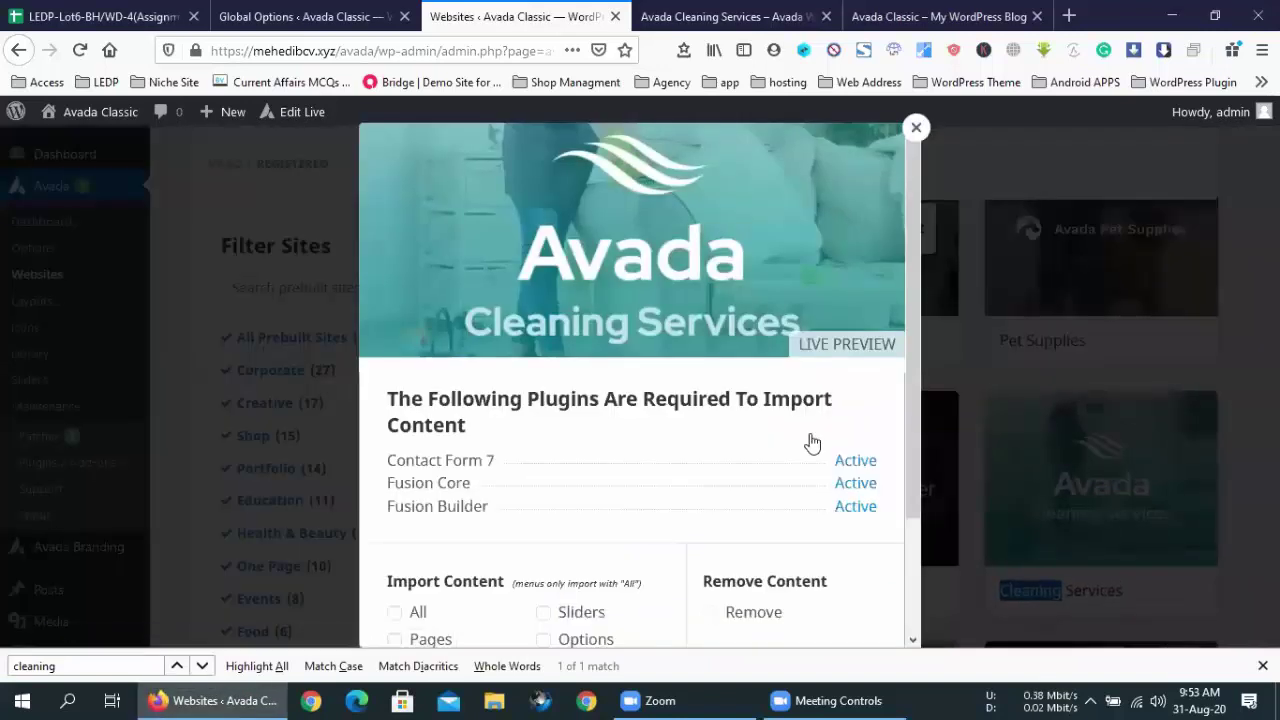
{"action": "left_click", "coordinate": [396, 614]}
{"action": "scroll", "coordinate": [606, 386], "scroll_direction": "down", "scroll_amount": 3}
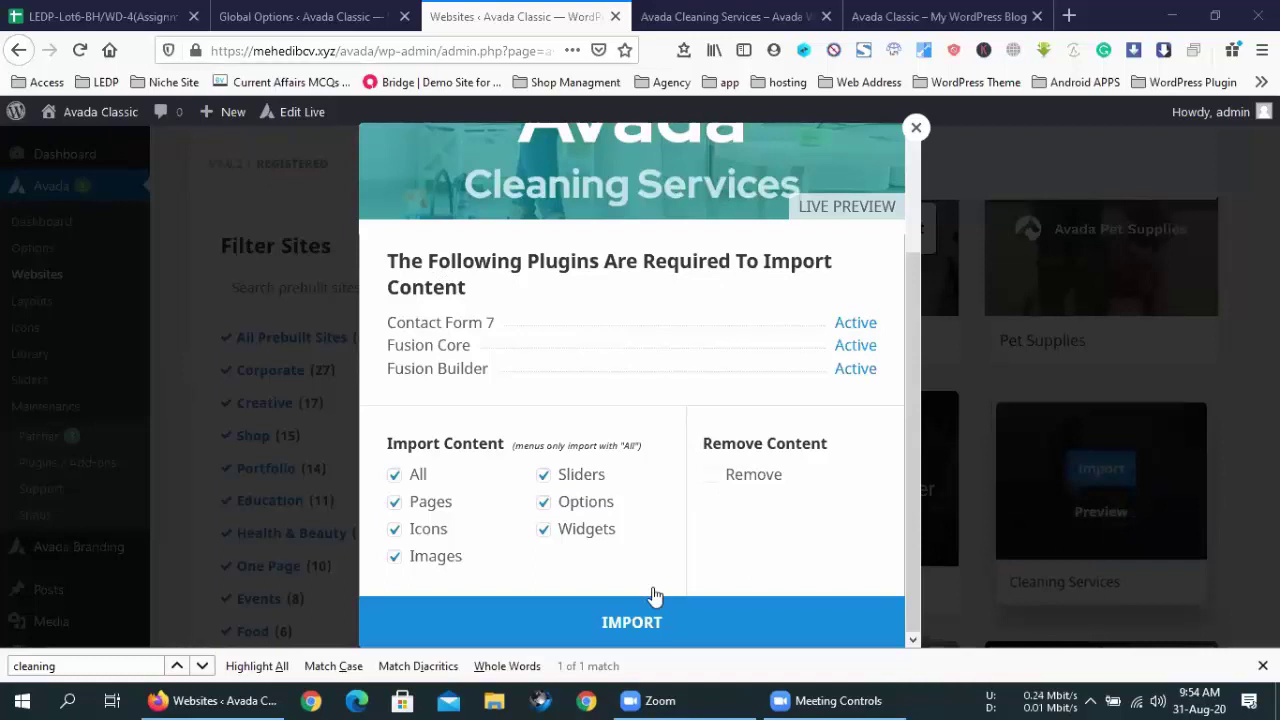
{"action": "left_click", "coordinate": [607, 622]}
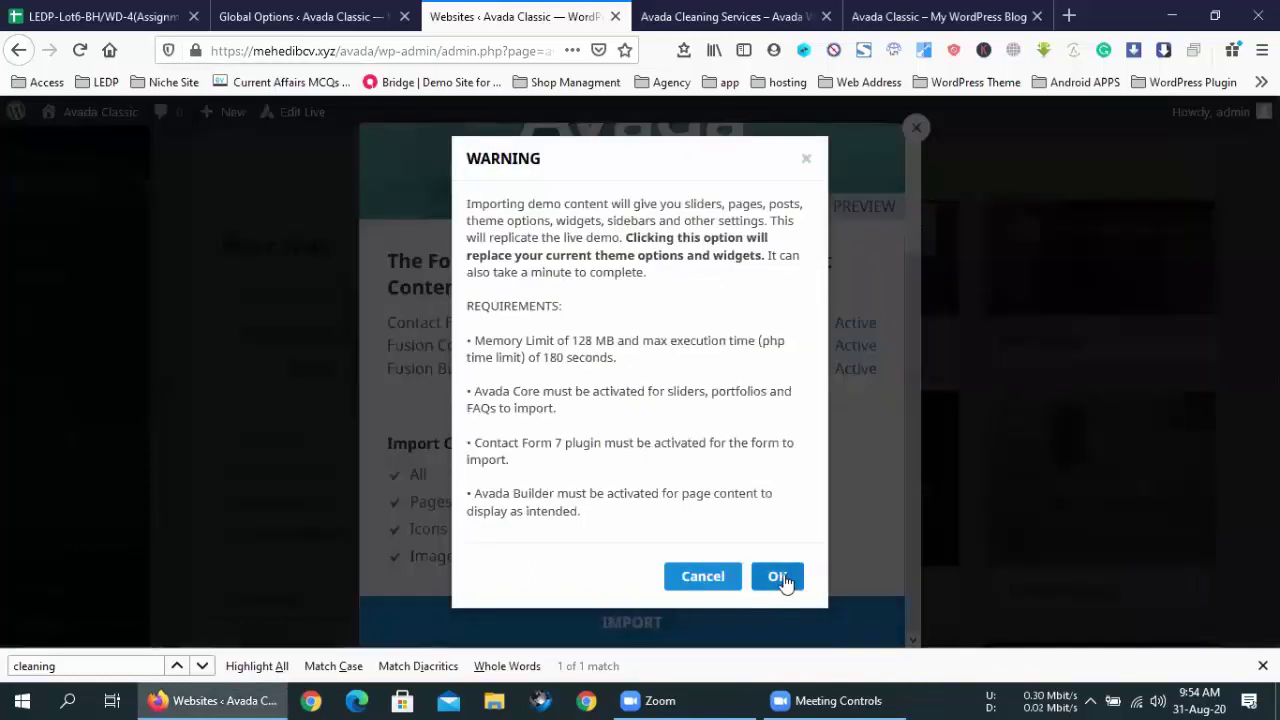
{"action": "left_click", "coordinate": [782, 578]}
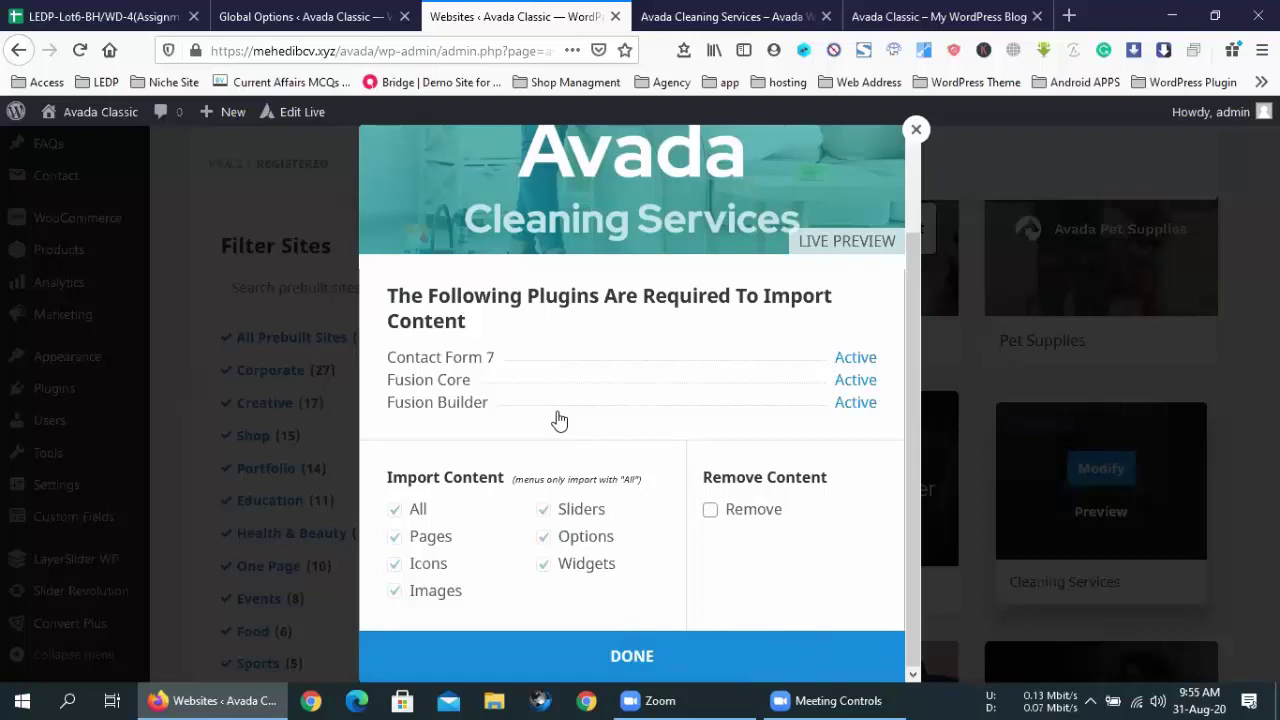
{"action": "left_click", "coordinate": [632, 655]}
{"action": "left_click", "coordinate": [710, 17]}
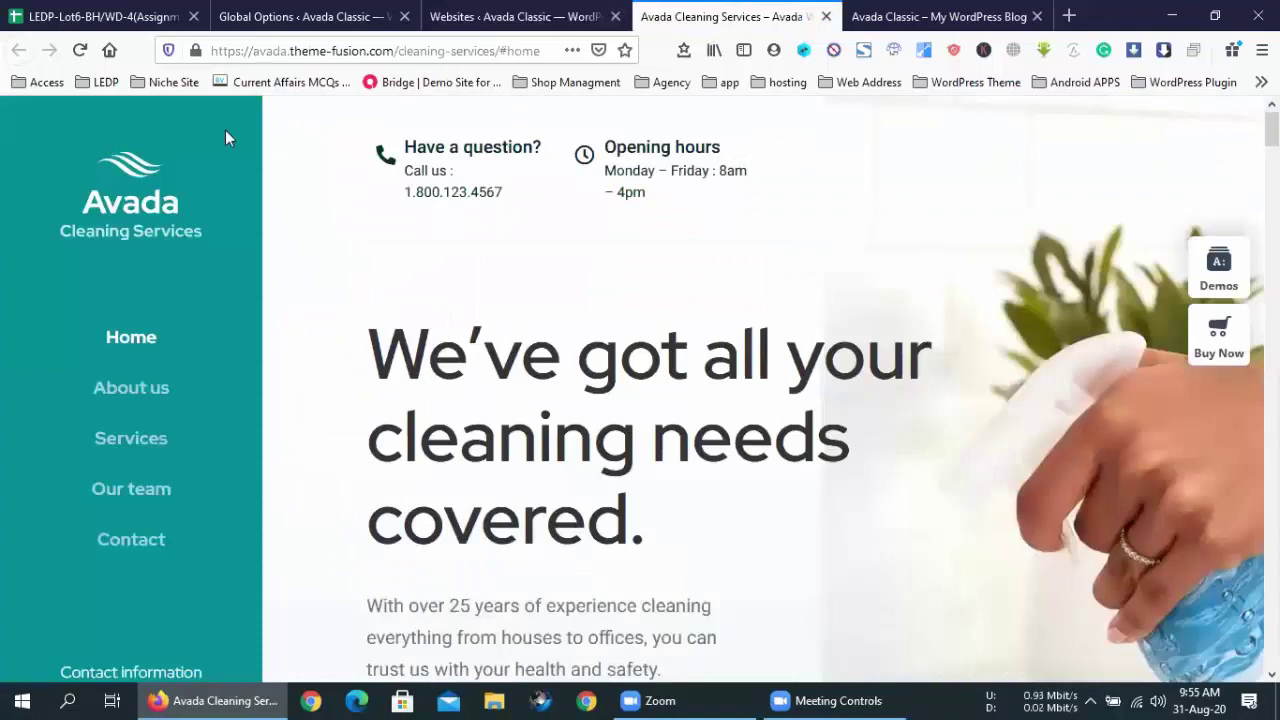
{"action": "left_click", "coordinate": [826, 17]}
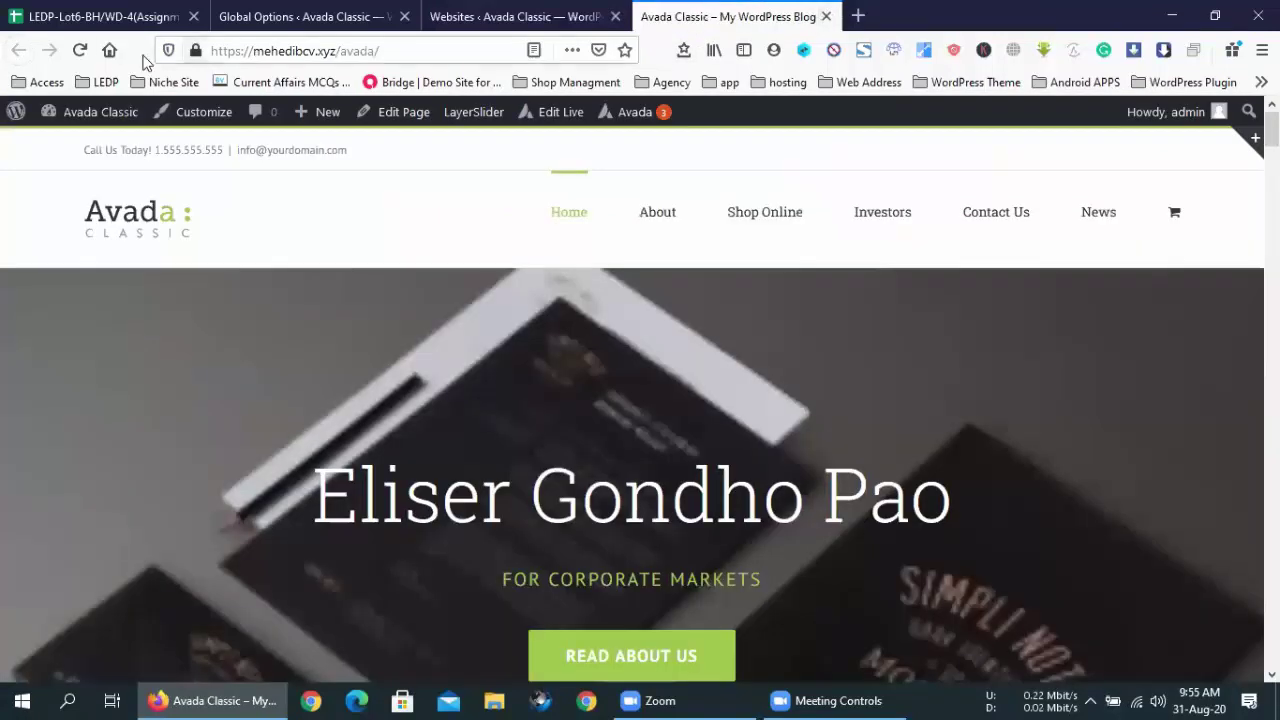
- Reload the front page and inspect the address and e-mail in the left header
{"action": "left_click", "coordinate": [80, 50]}
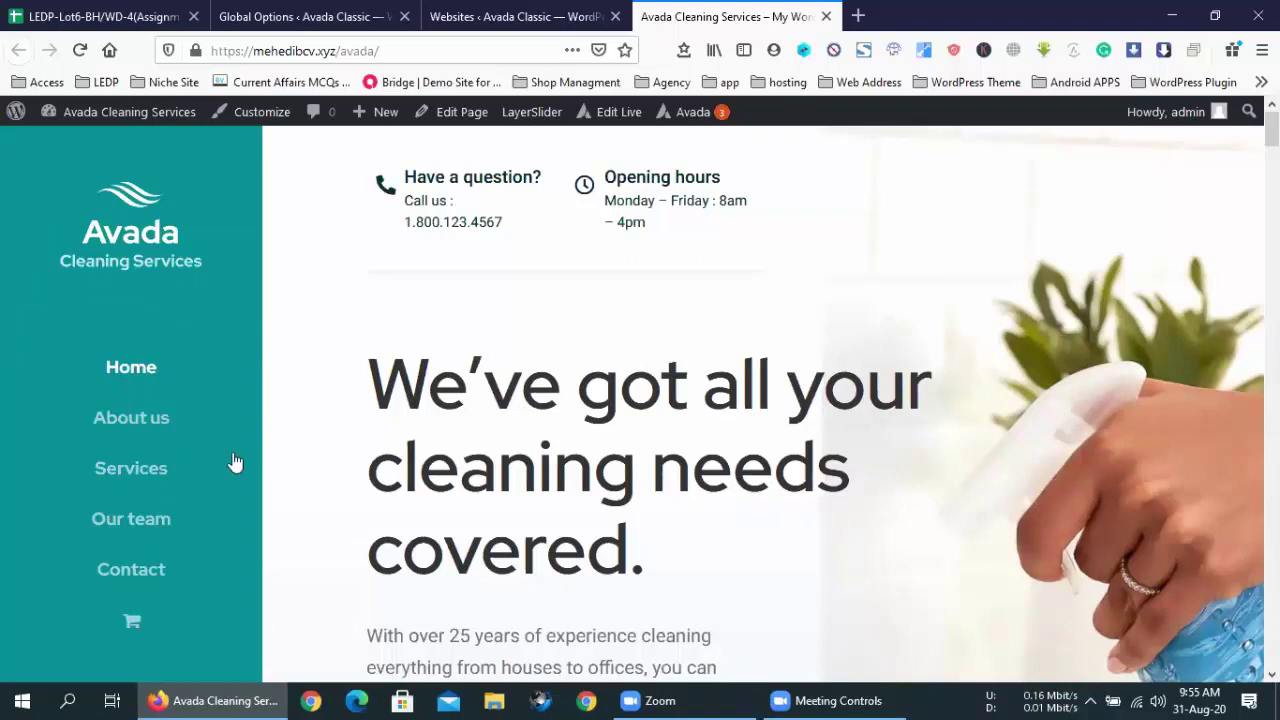
{"action": "scroll", "coordinate": [429, 417], "scroll_direction": "down", "scroll_amount": 6}
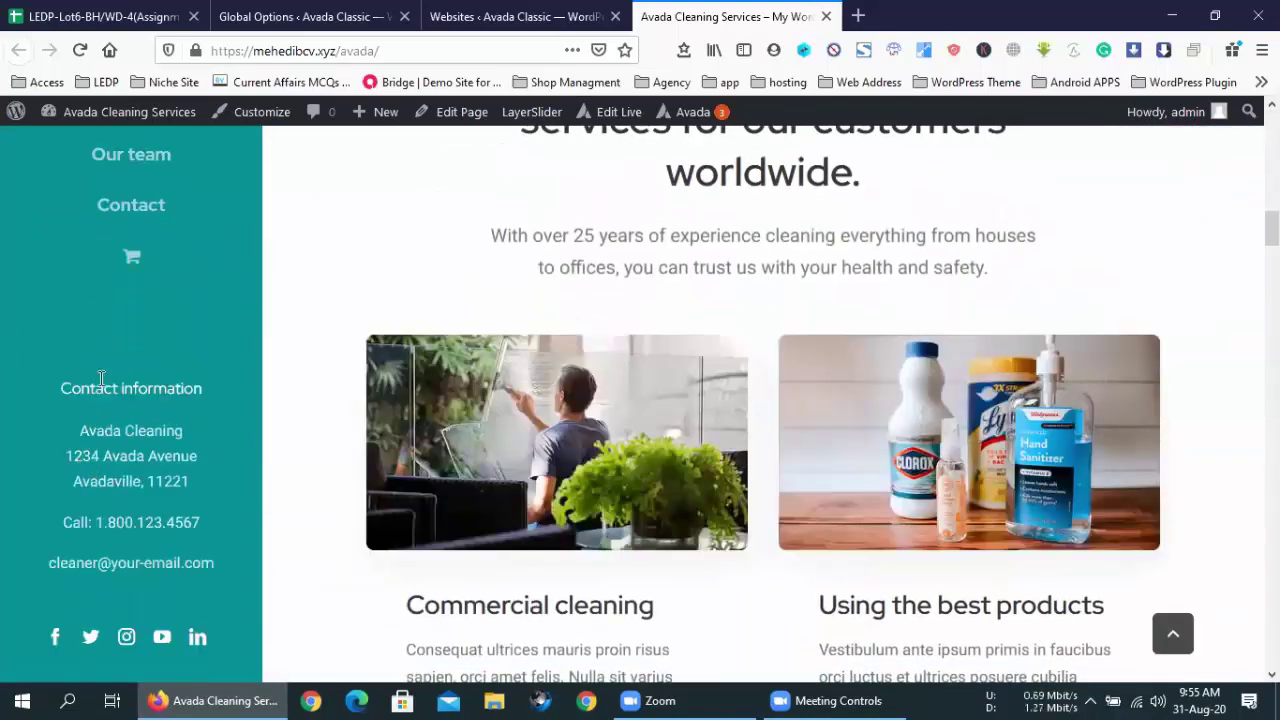
{"action": "left_click_drag", "start_coordinate": [217, 563], "coordinate": [56, 422]}
{"action": "left_click", "coordinate": [101, 387]}
- Return to the Avada Websites admin page and scroll to the verification notice
{"action": "left_click", "coordinate": [515, 16]}
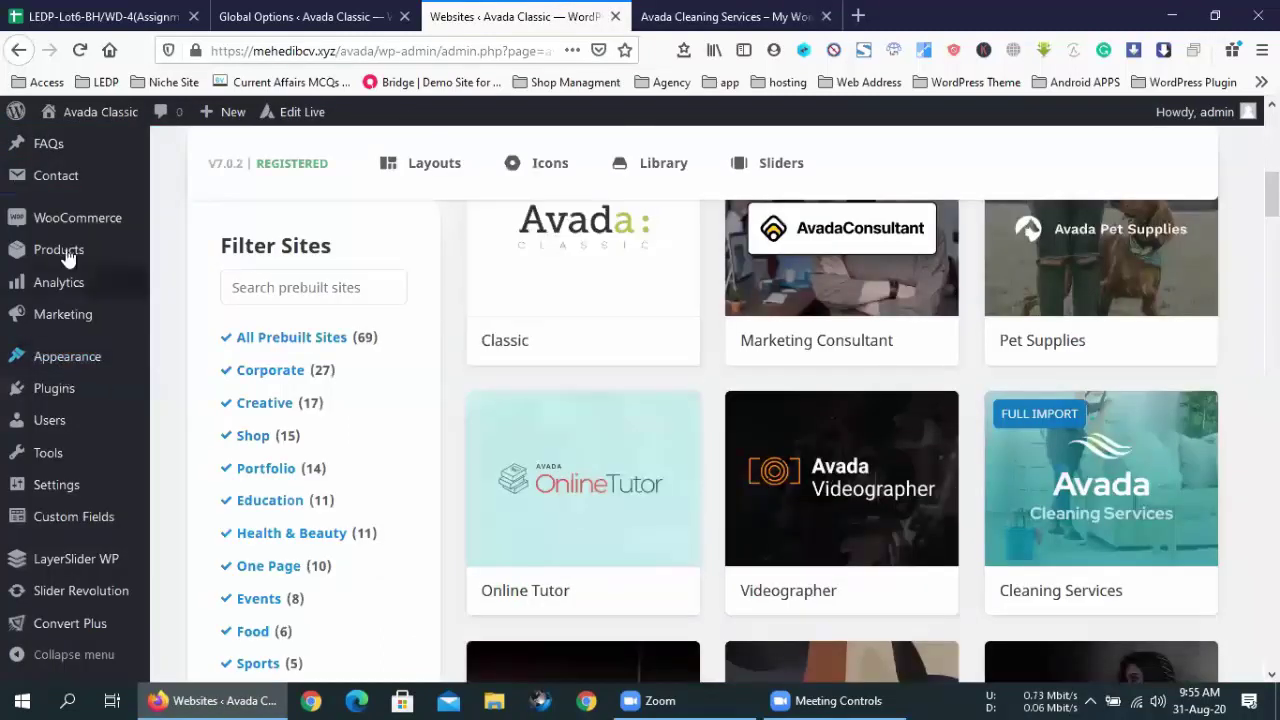
{"action": "mouse_move", "coordinate": [57, 178]}
{"action": "scroll", "coordinate": [57, 178], "scroll_direction": "up", "scroll_amount": 6}
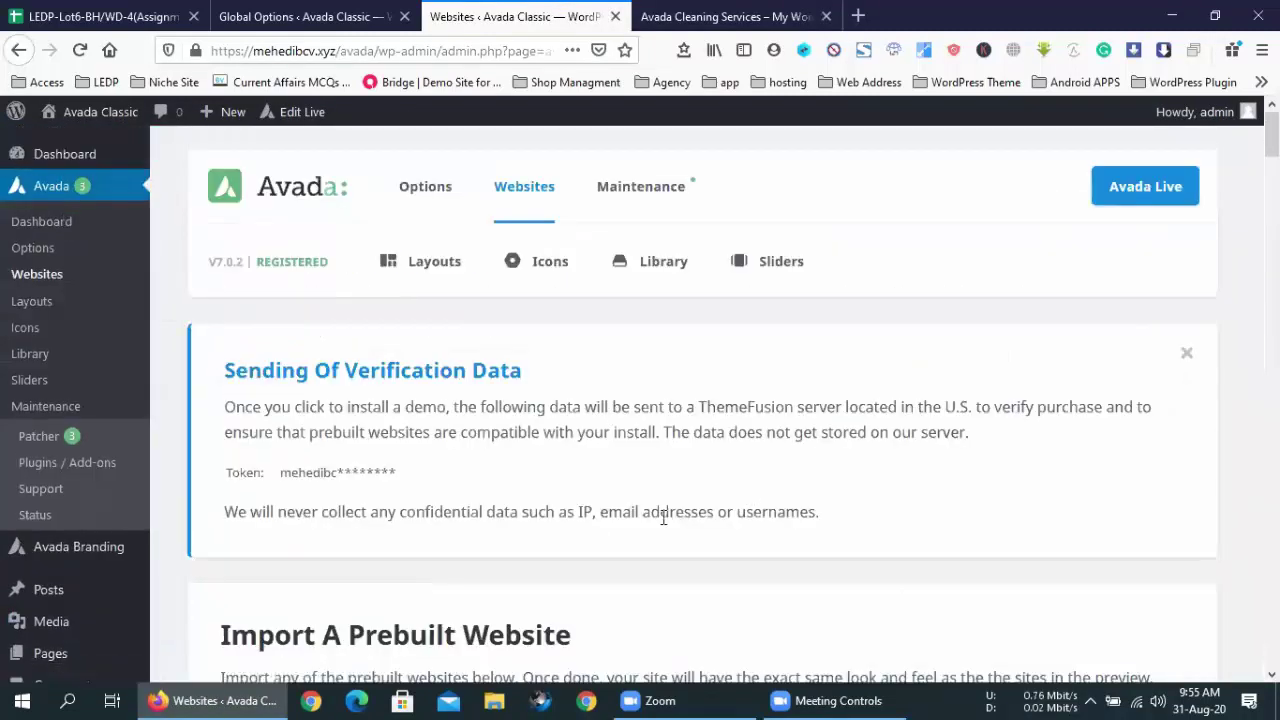
{"action": "scroll", "coordinate": [663, 520], "scroll_direction": "down", "scroll_amount": 2}
{"action": "scroll", "coordinate": [663, 526], "scroll_direction": "down", "scroll_amount": 1}
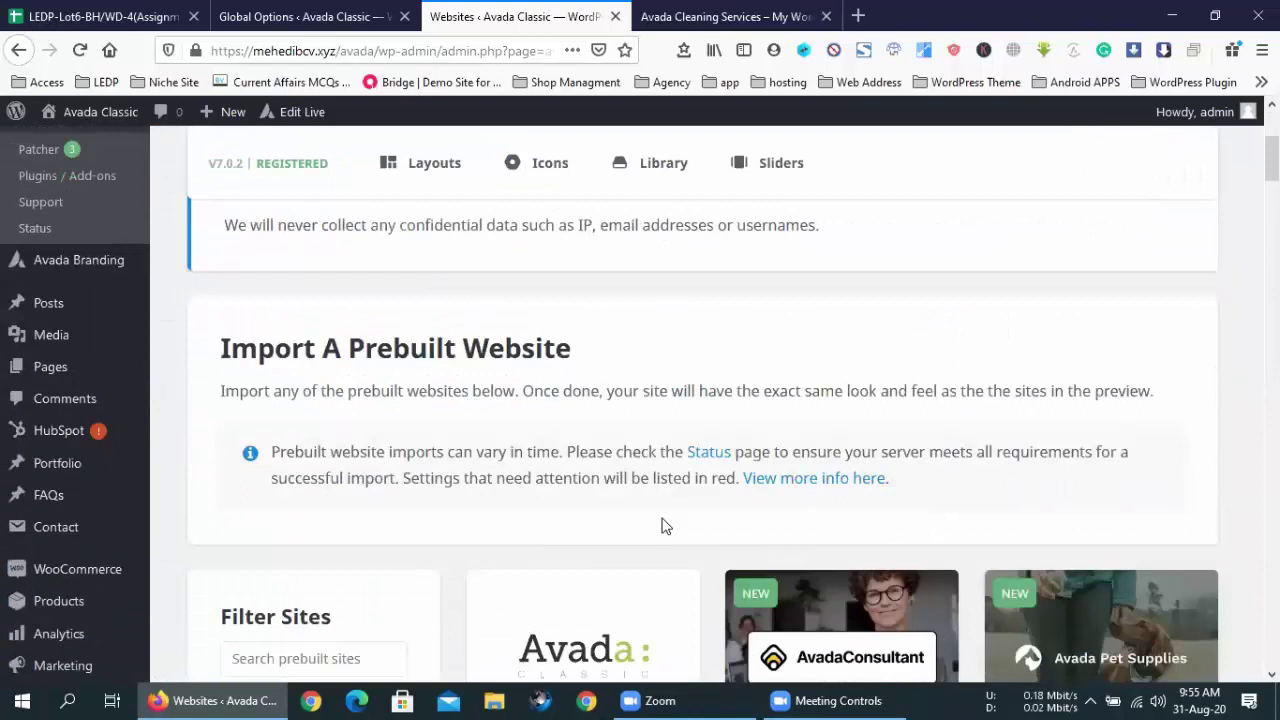
{"action": "scroll", "coordinate": [663, 522], "scroll_direction": "up", "scroll_amount": 4}
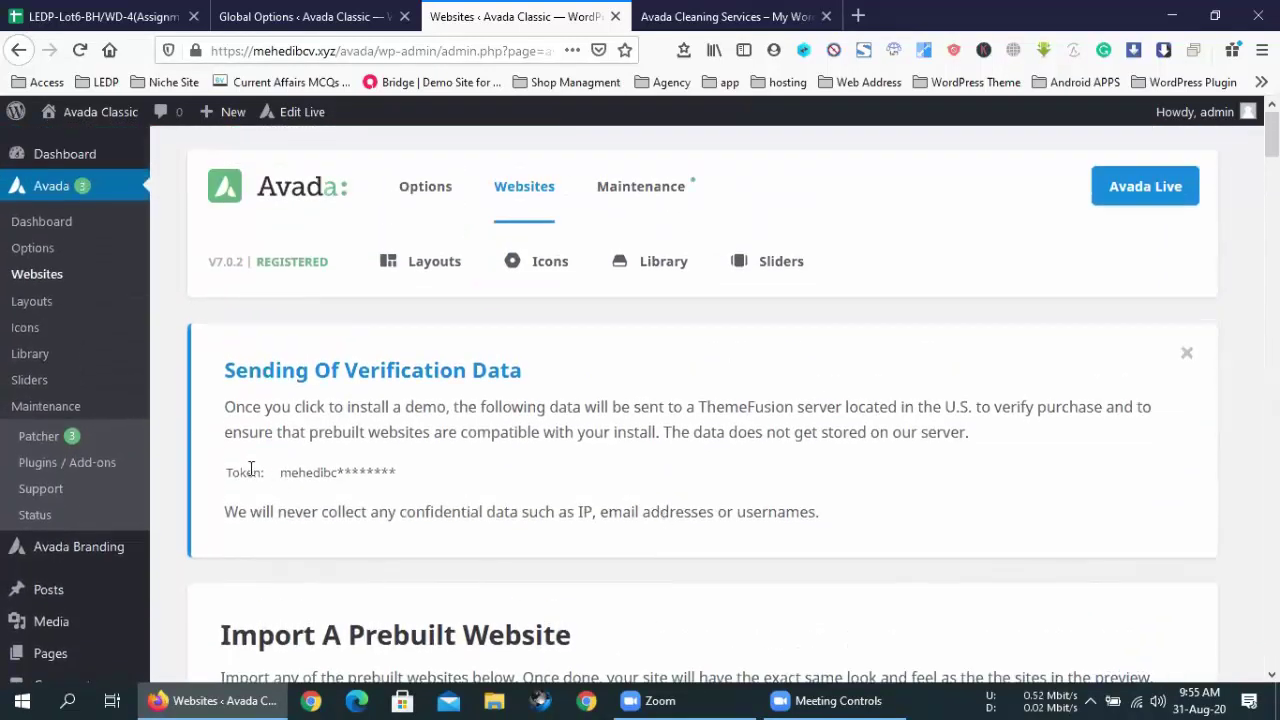
- Select and deselect the token value in the verification notice twice
{"action": "left_click_drag", "start_coordinate": [280, 474], "coordinate": [418, 480]}
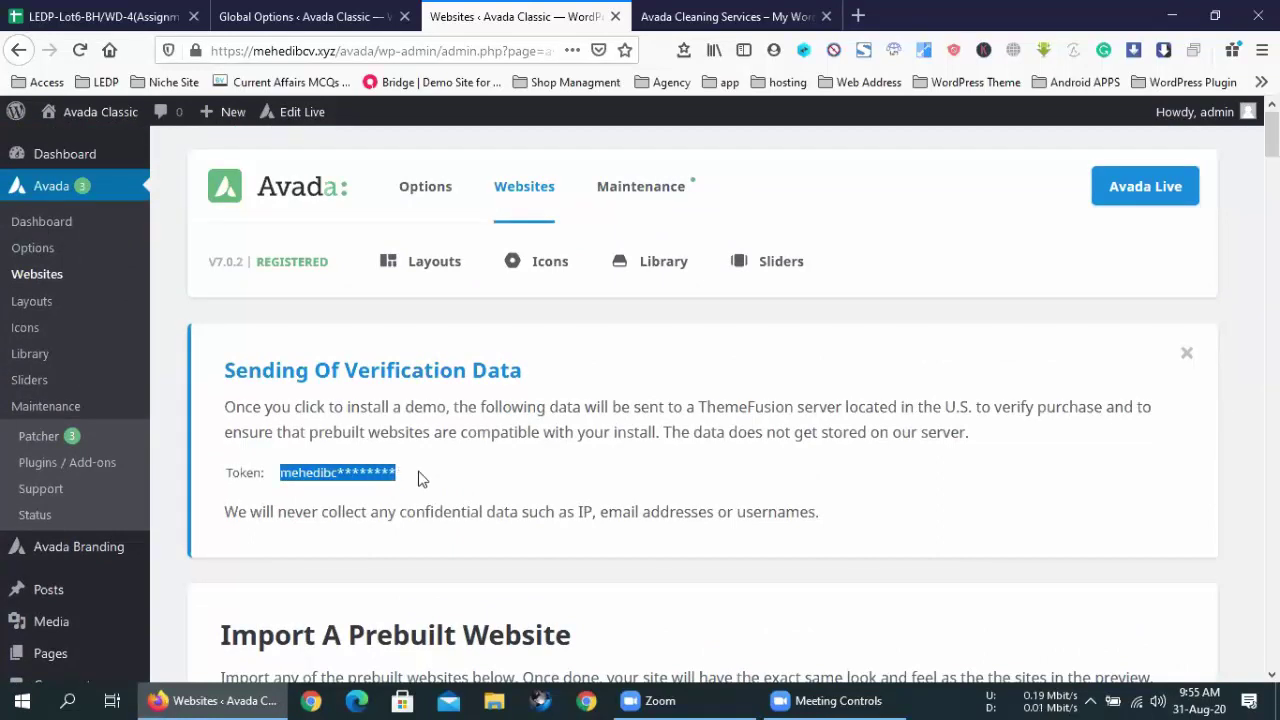
{"action": "left_click", "coordinate": [420, 479]}
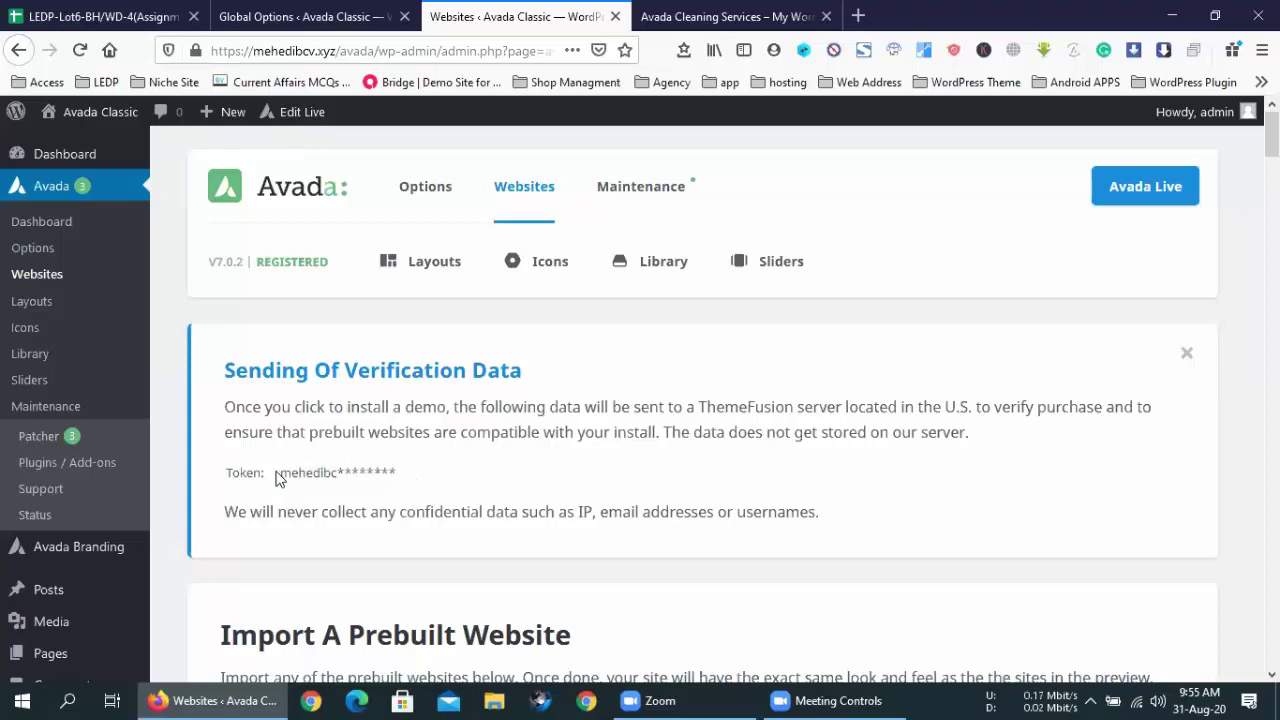
{"action": "left_click_drag", "start_coordinate": [281, 478], "coordinate": [408, 481]}
{"action": "left_click", "coordinate": [408, 481]}
- Browse to Avada_Full_Package > Avada Theme to find Avada.zip, switching back and forth with the browser
{"action": "left_click", "coordinate": [1171, 14]}
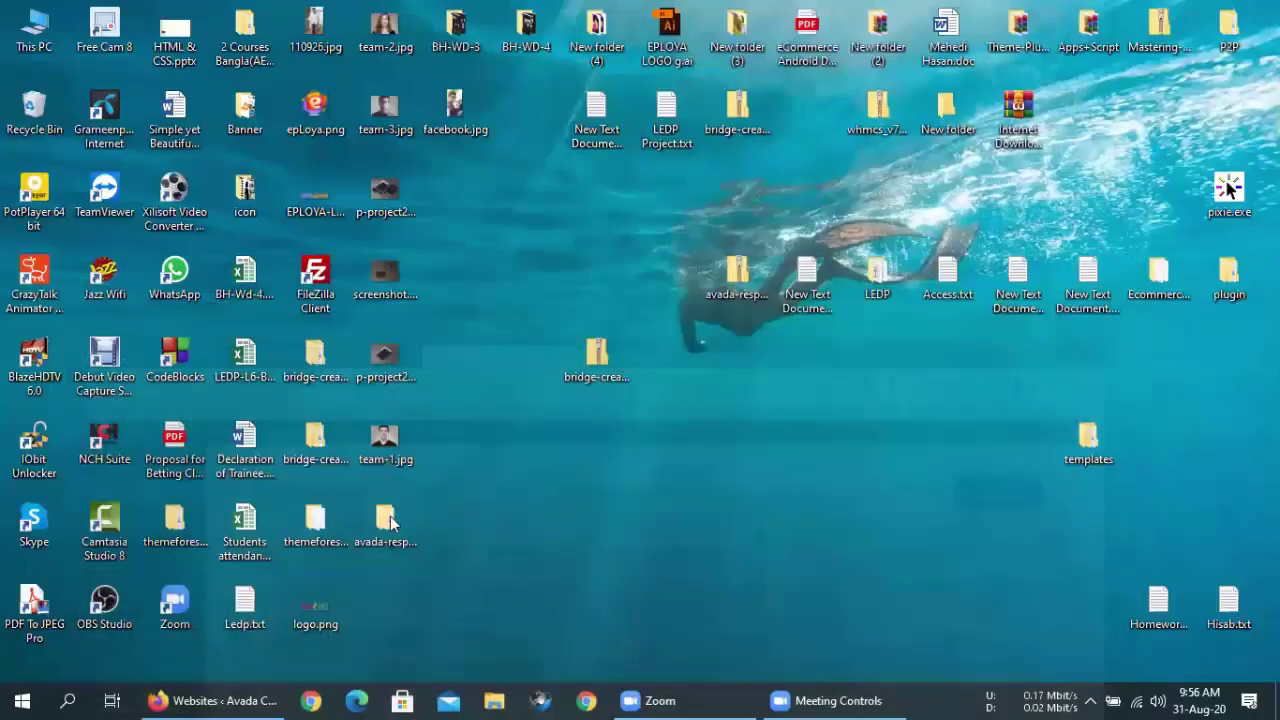
{"action": "double_click", "coordinate": [387, 520]}
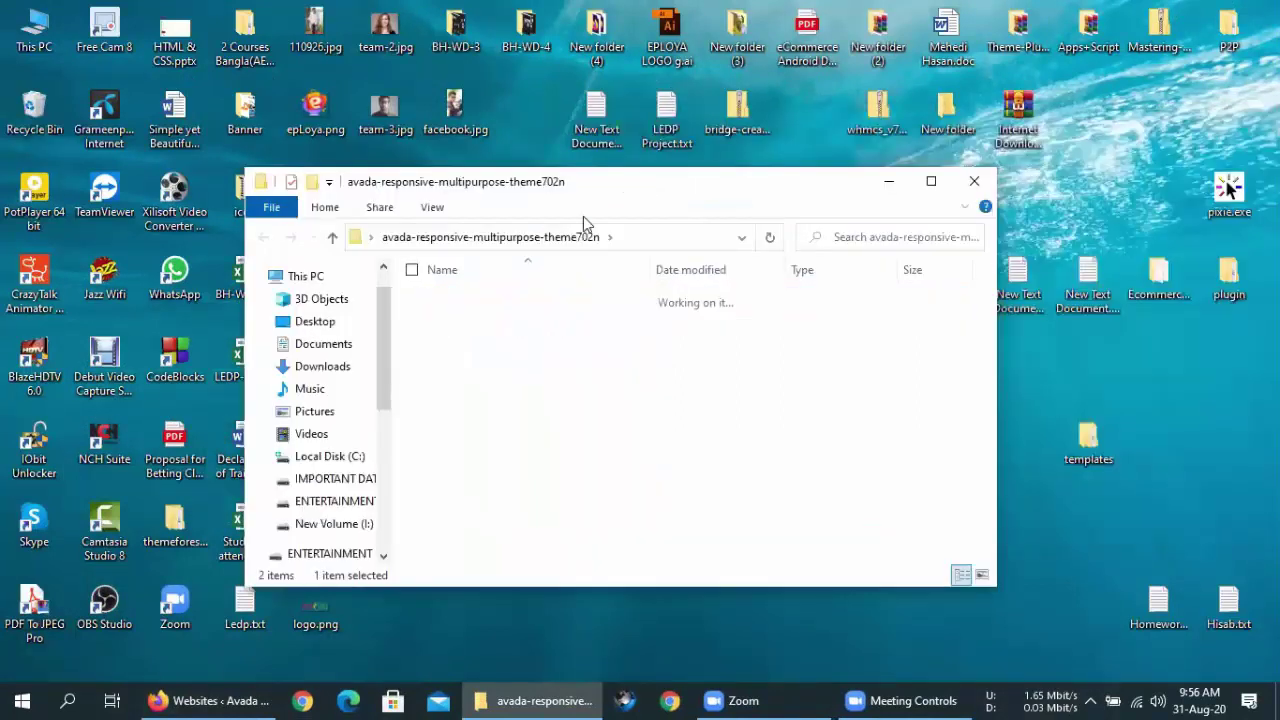
{"action": "double_click", "coordinate": [494, 296]}
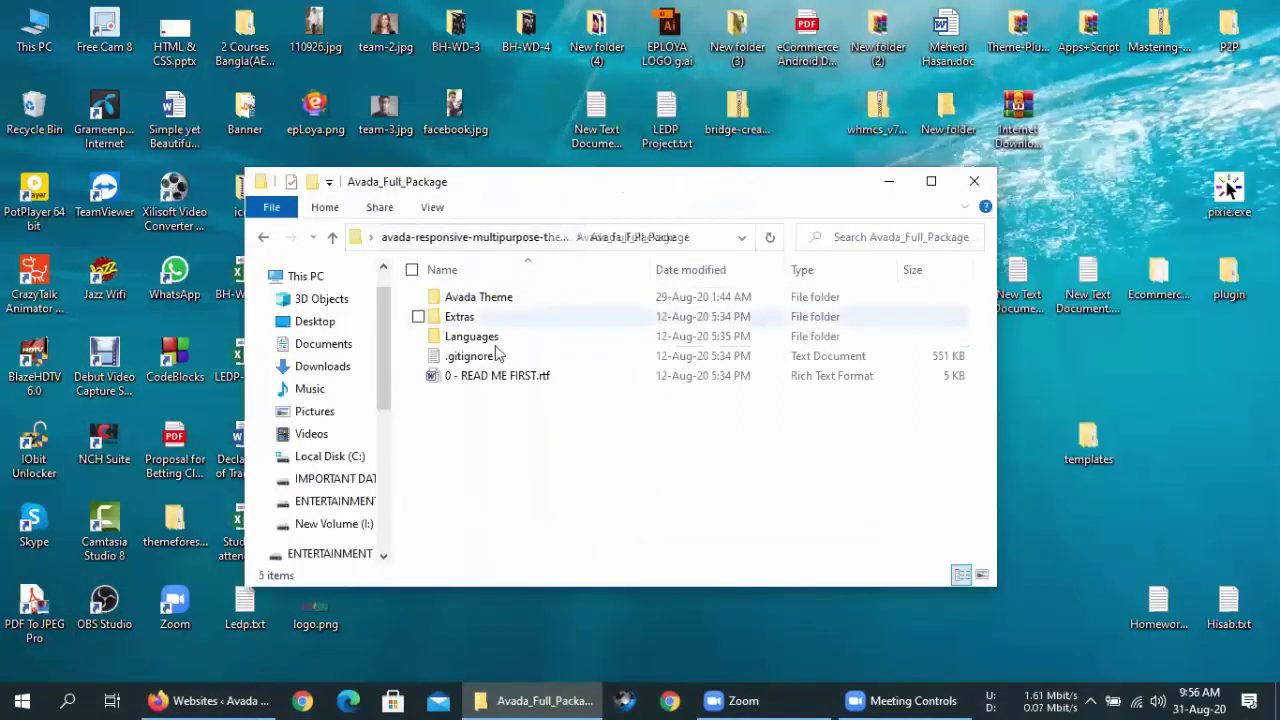
{"action": "left_click", "coordinate": [476, 300]}
{"action": "double_click", "coordinate": [476, 300]}
{"action": "left_click", "coordinate": [505, 297]}
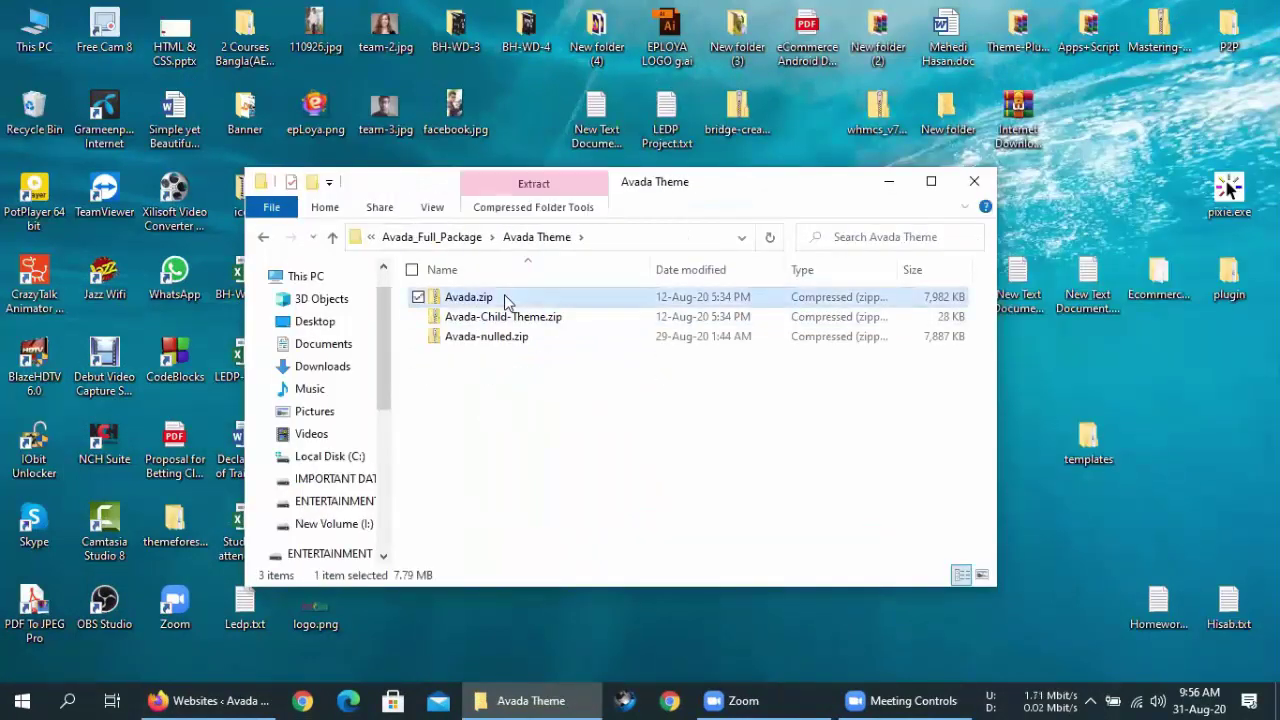
{"action": "left_click", "coordinate": [212, 700]}
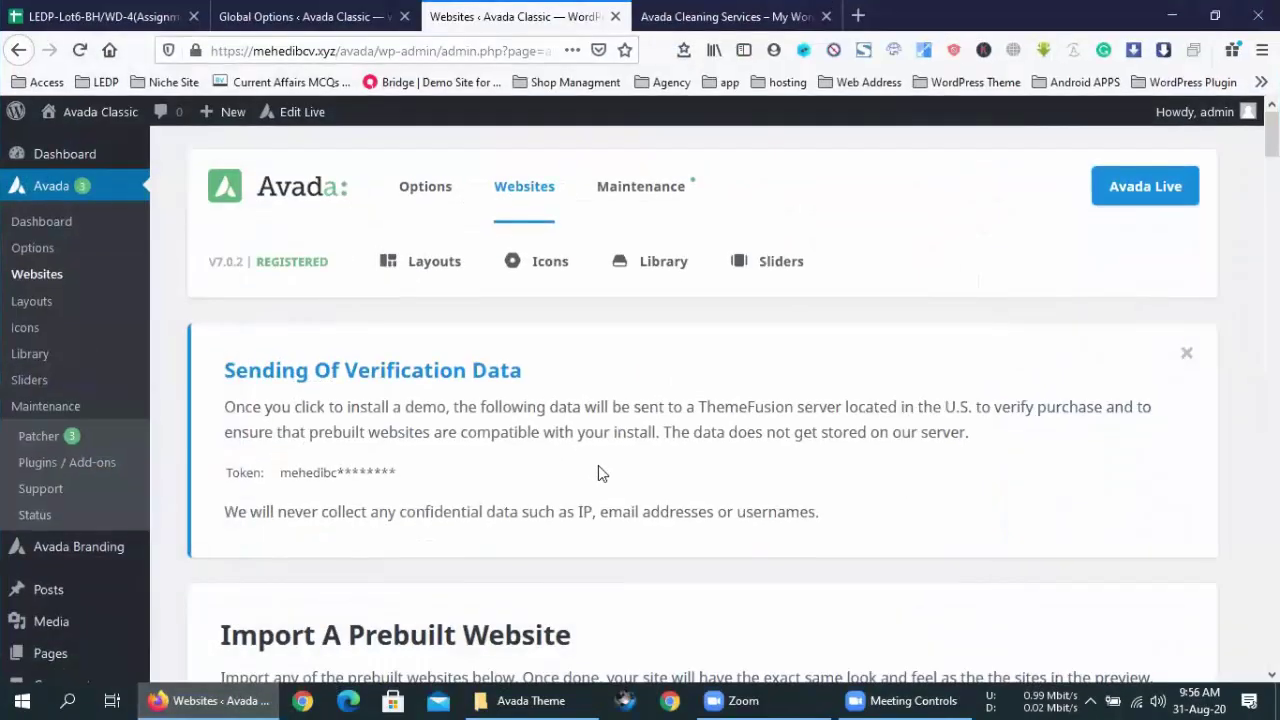
{"action": "left_click", "coordinate": [520, 700]}
- Deselect Avada.zip, return to the Avada Websites page and scroll to the Classic, Online Tutor and Cleaning Services demos
{"action": "left_click", "coordinate": [557, 391]}
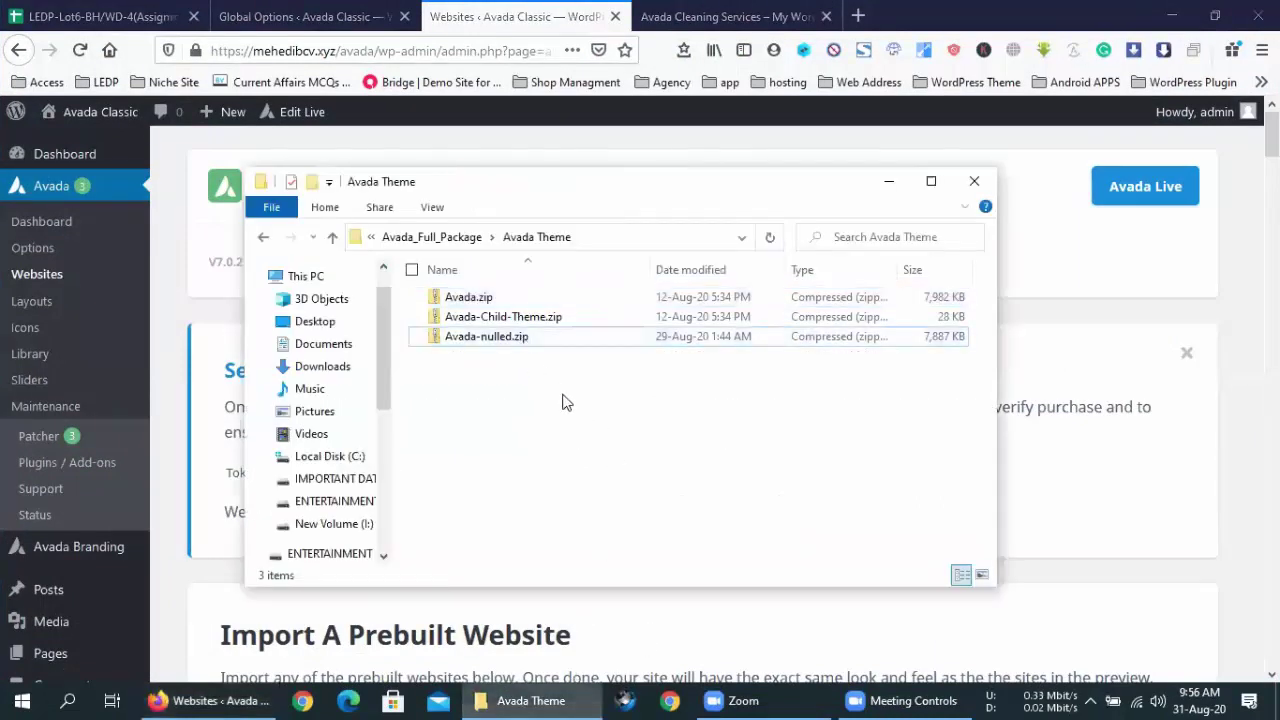
{"action": "left_click", "coordinate": [495, 17]}
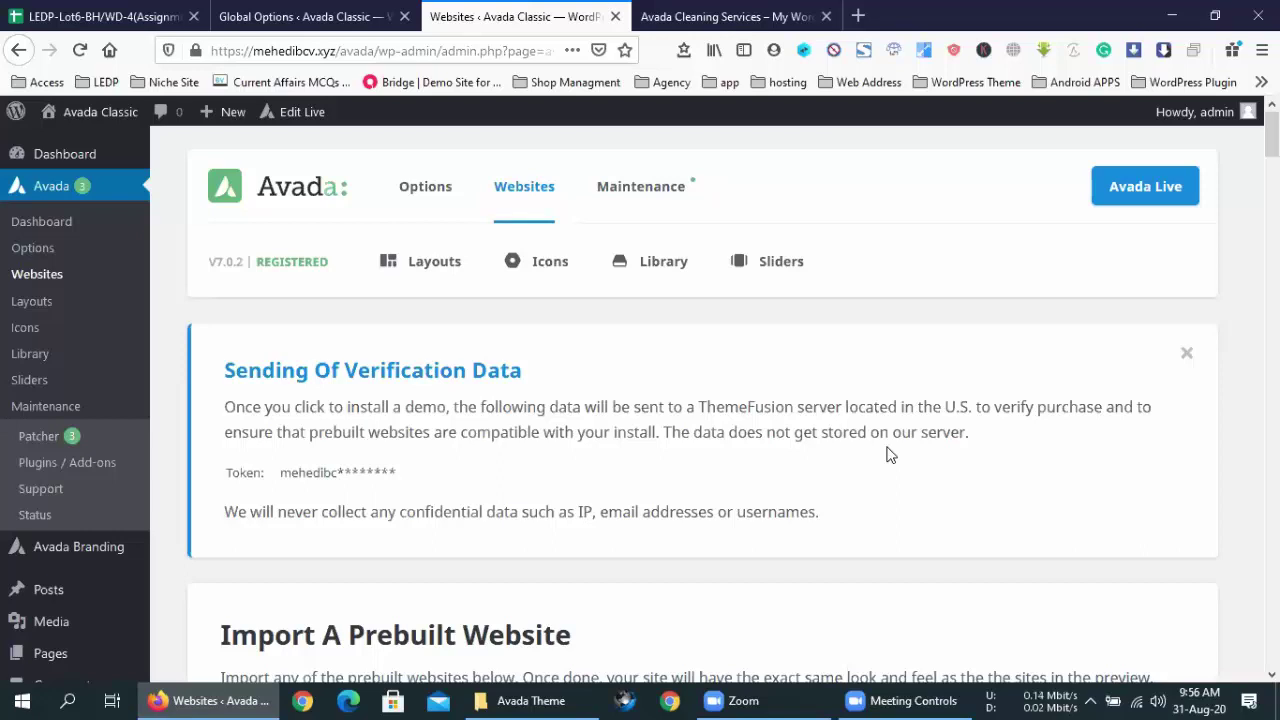
{"action": "triple_click", "coordinate": [646, 426]}
{"action": "left_click", "coordinate": [632, 471]}
{"action": "scroll", "coordinate": [632, 471], "scroll_direction": "down", "scroll_amount": 6}
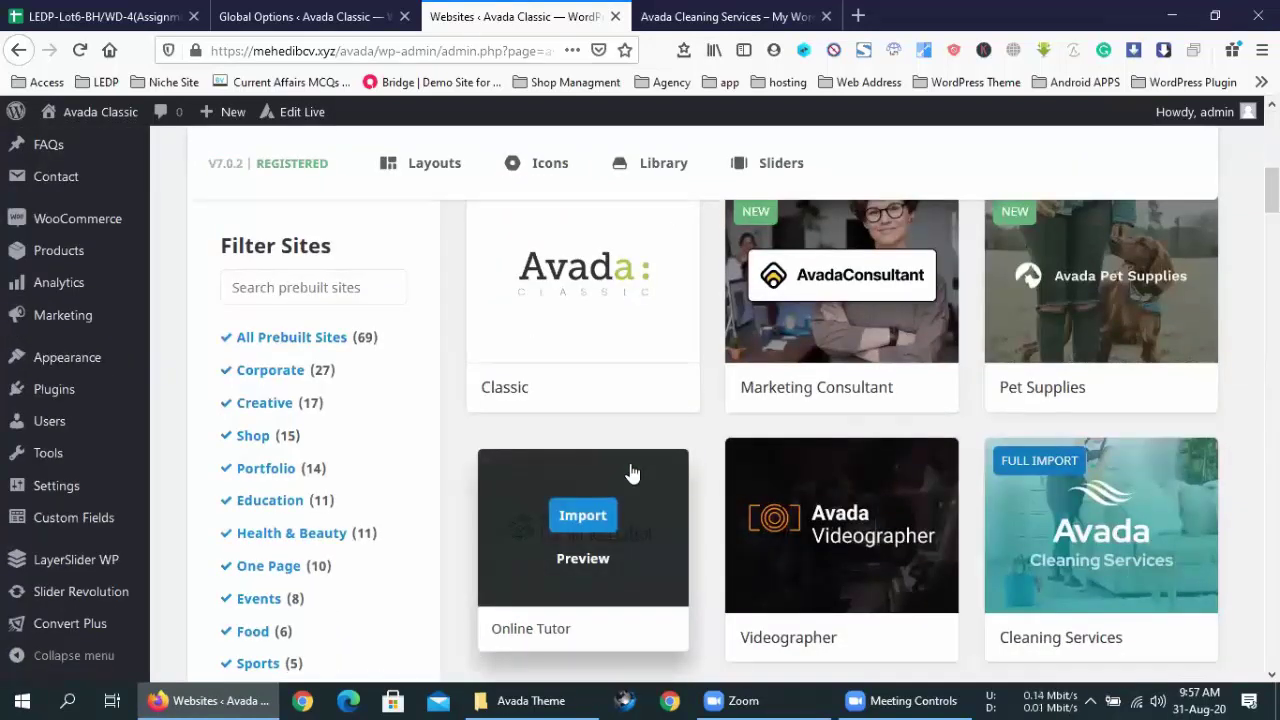
- Review the Import A Prebuilt Website heading on the Avada Websites page
{"action": "scroll", "coordinate": [632, 471], "scroll_direction": "up", "scroll_amount": 2}
{"action": "scroll", "coordinate": [632, 471], "scroll_direction": "up", "scroll_amount": 3}
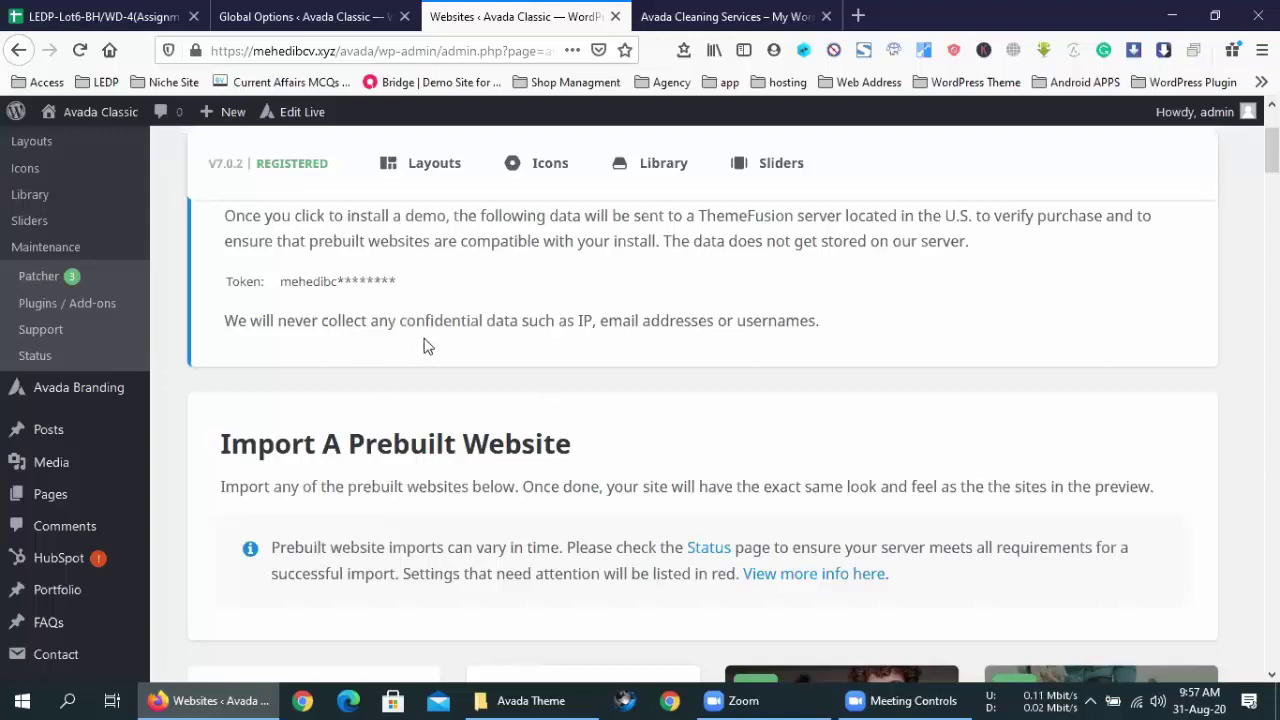
{"action": "left_click_drag", "start_coordinate": [594, 457], "coordinate": [216, 450]}
{"action": "left_click", "coordinate": [216, 450]}
{"action": "scroll", "coordinate": [400, 400], "scroll_direction": "down", "scroll_amount": 4}
{"action": "scroll", "coordinate": [557, 286], "scroll_direction": "up", "scroll_amount": 5}
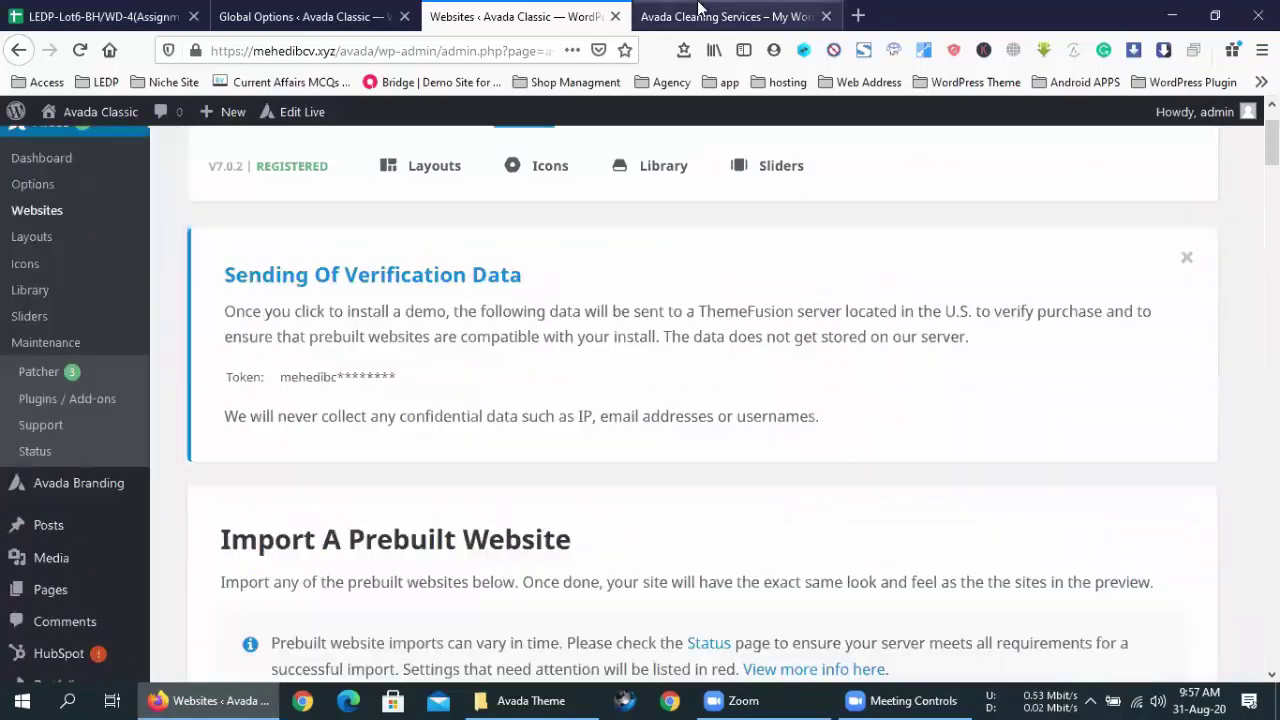
- Check the live Cleaning Services sidebar contact info, then open Avada's Global Options
{"action": "left_click", "coordinate": [725, 16]}
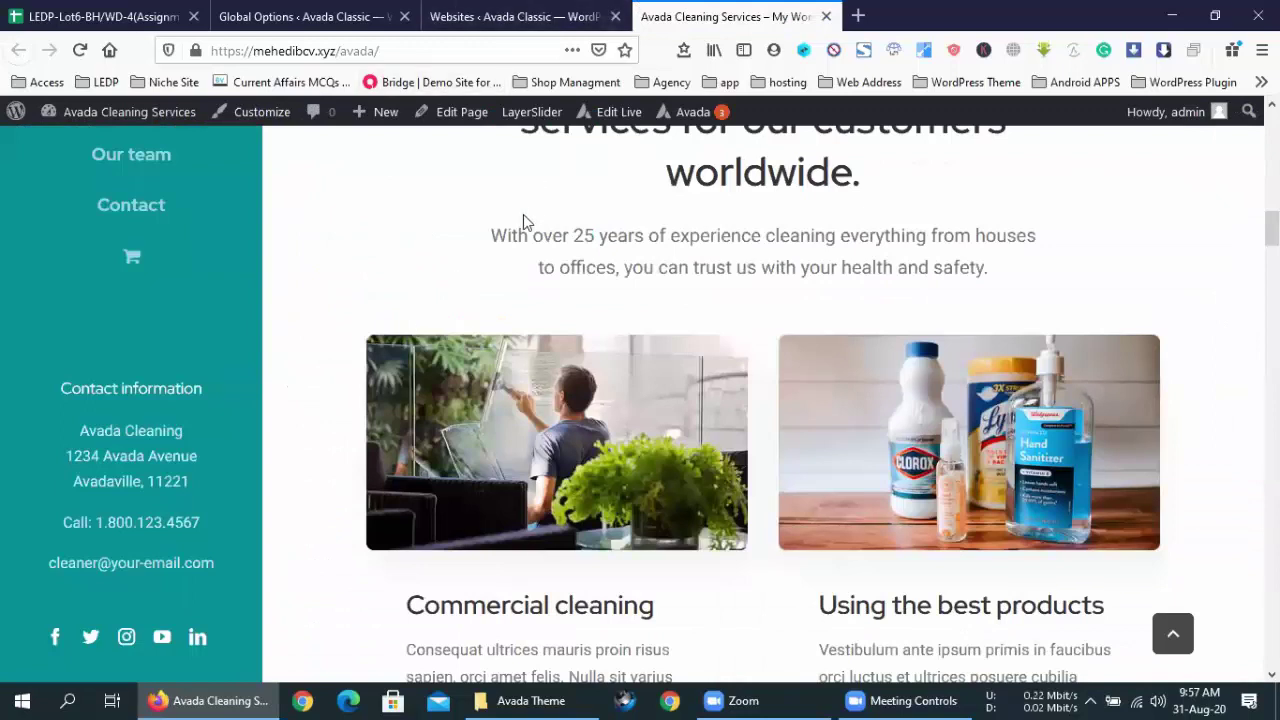
{"action": "left_click_drag", "start_coordinate": [214, 565], "coordinate": [54, 394]}
{"action": "left_click", "coordinate": [515, 16]}
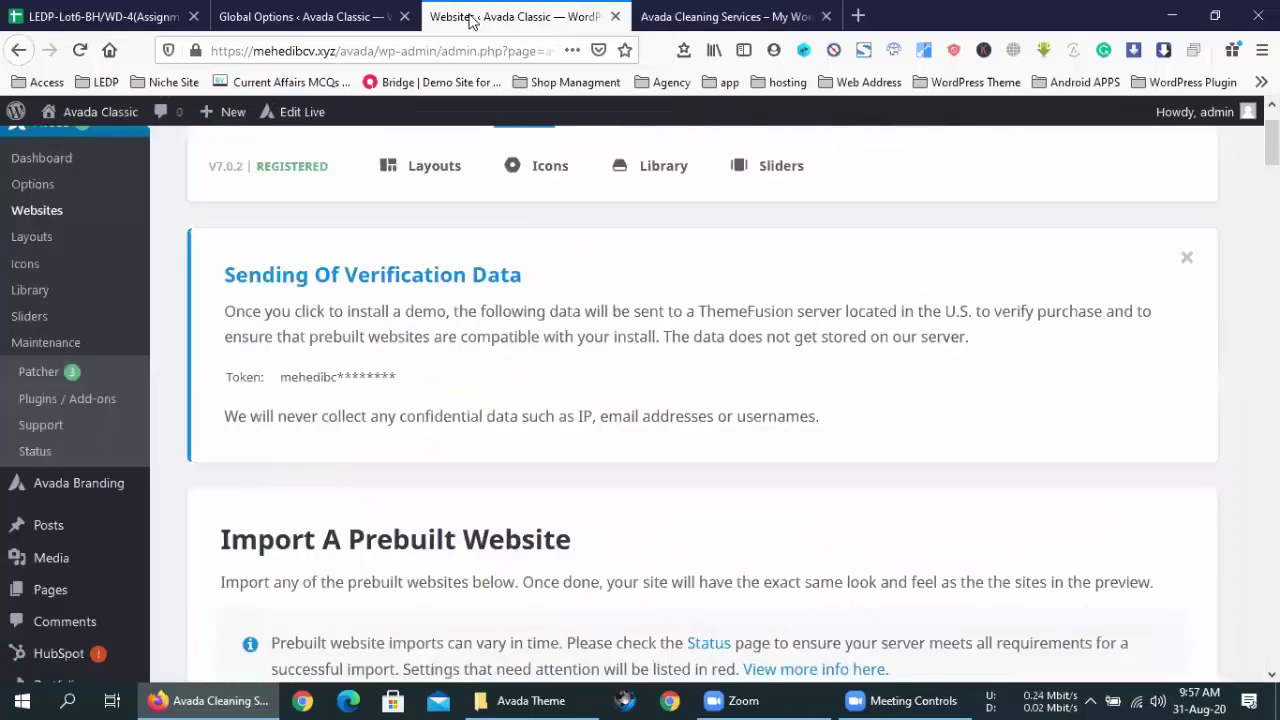
{"action": "left_click", "coordinate": [38, 258]}
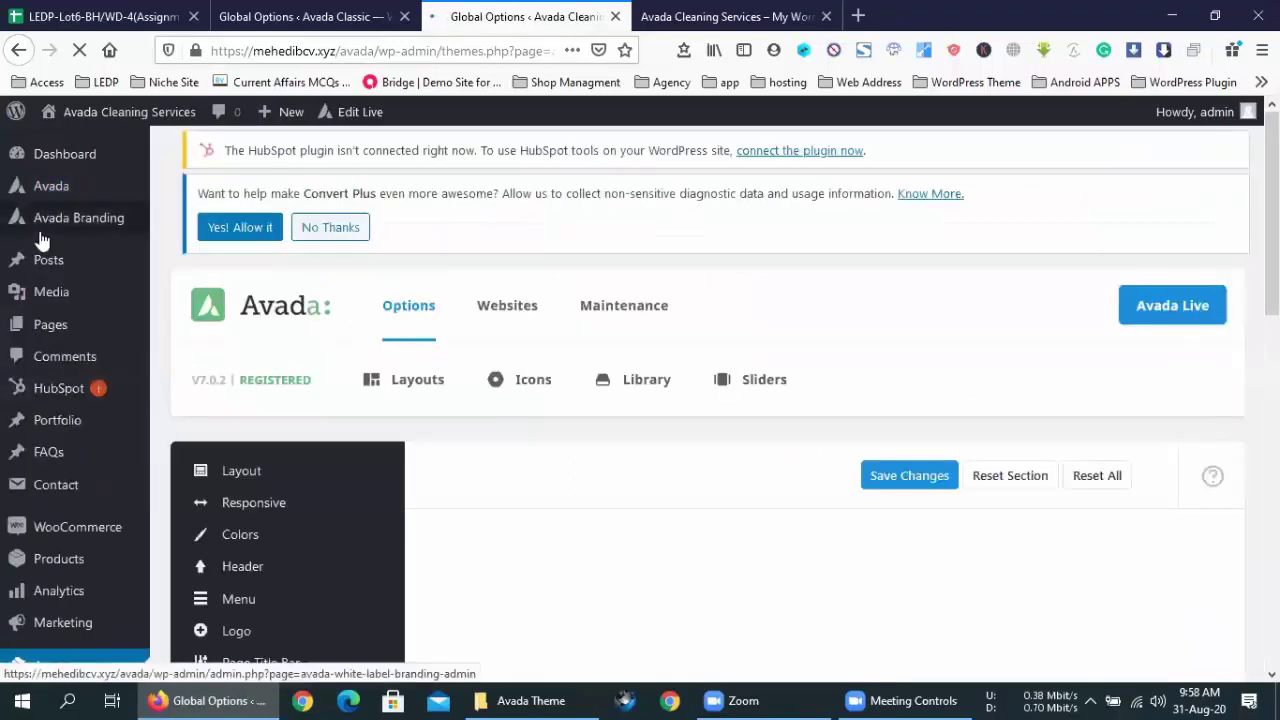
- Compare the live sidebar, then scroll to Header Content in the Cleaning Services Global Options
{"action": "scroll", "coordinate": [703, 309], "scroll_direction": "down", "scroll_amount": 3}
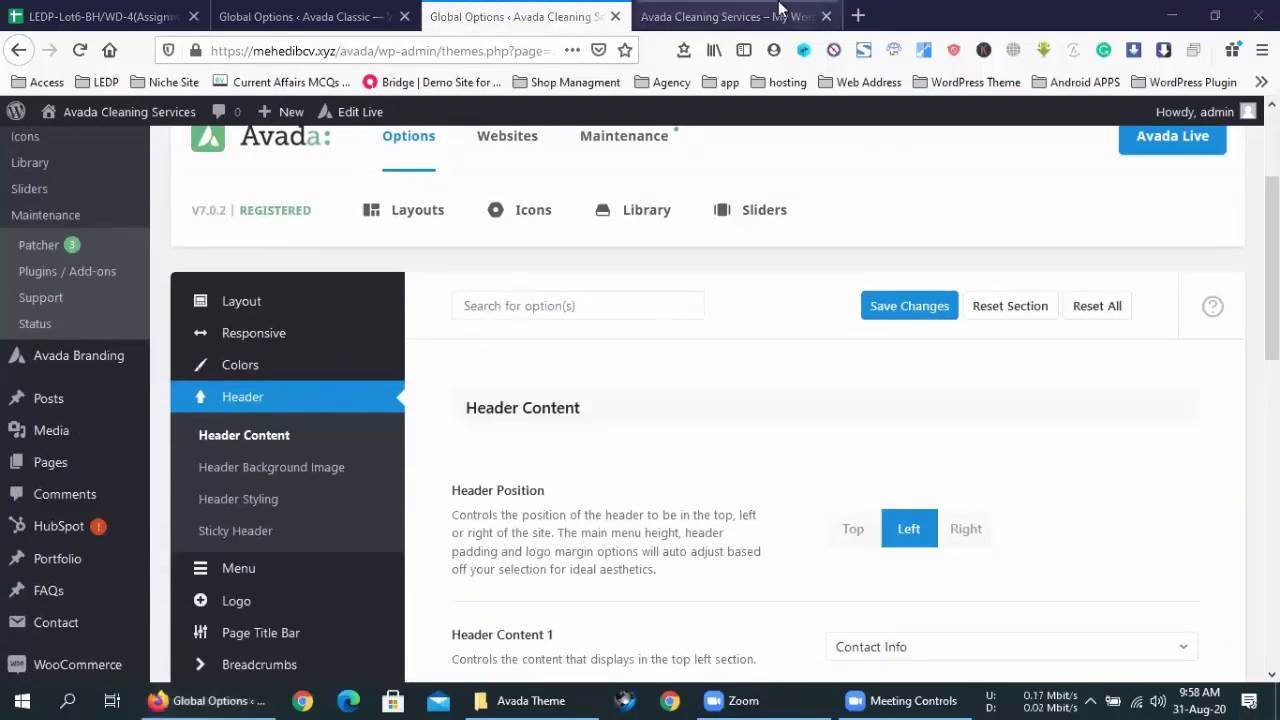
{"action": "left_click", "coordinate": [725, 17]}
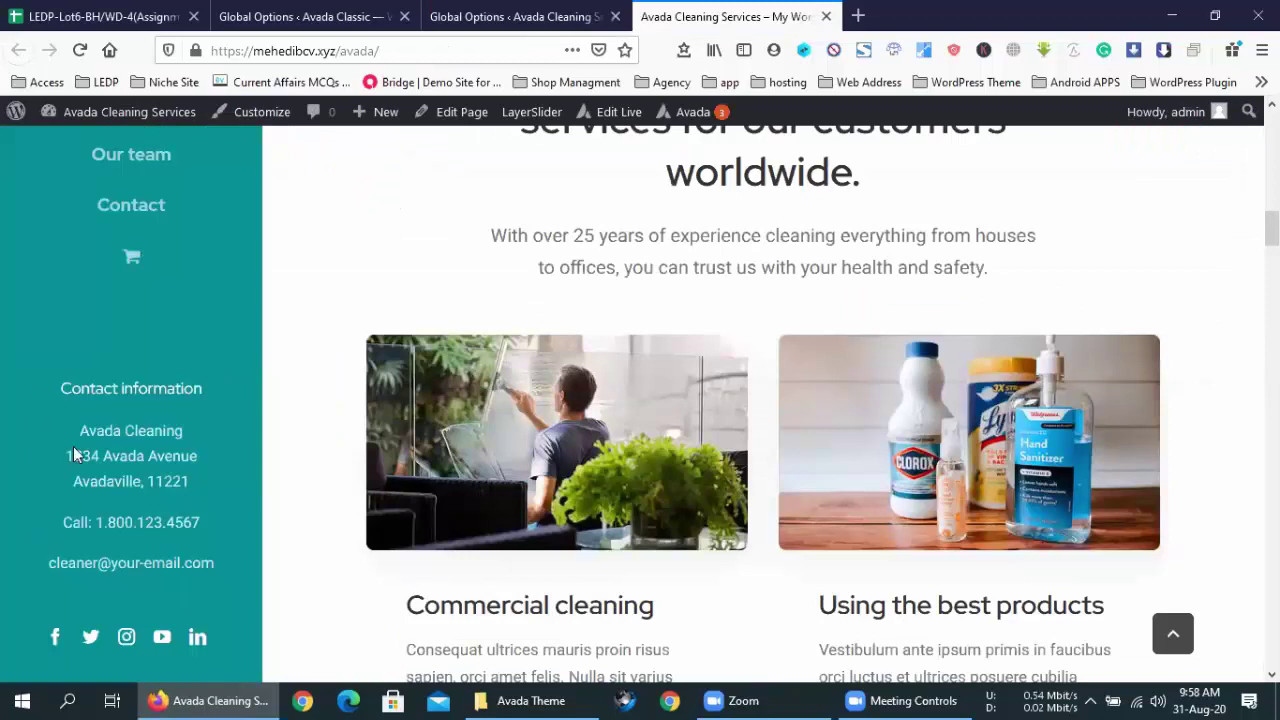
{"action": "scroll", "coordinate": [73, 446], "scroll_direction": "up", "scroll_amount": 6}
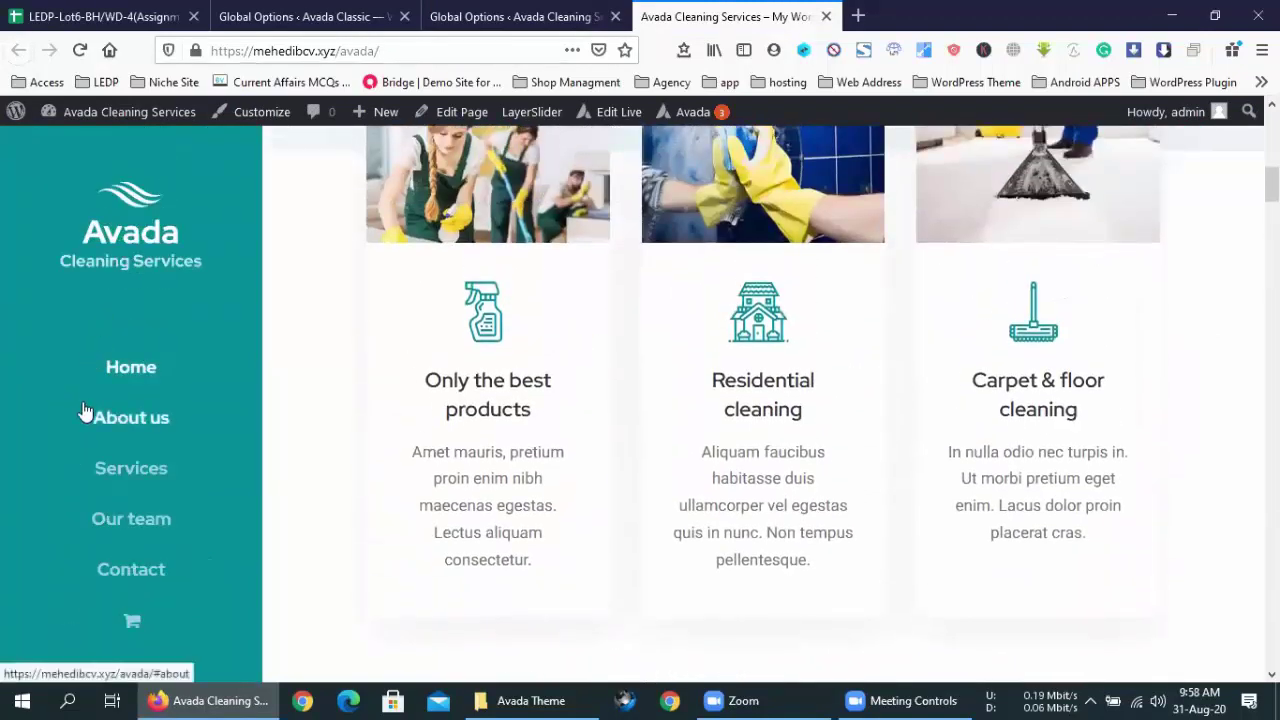
{"action": "scroll", "coordinate": [142, 515], "scroll_direction": "down", "scroll_amount": 1}
{"action": "scroll", "coordinate": [142, 515], "scroll_direction": "down", "scroll_amount": 5}
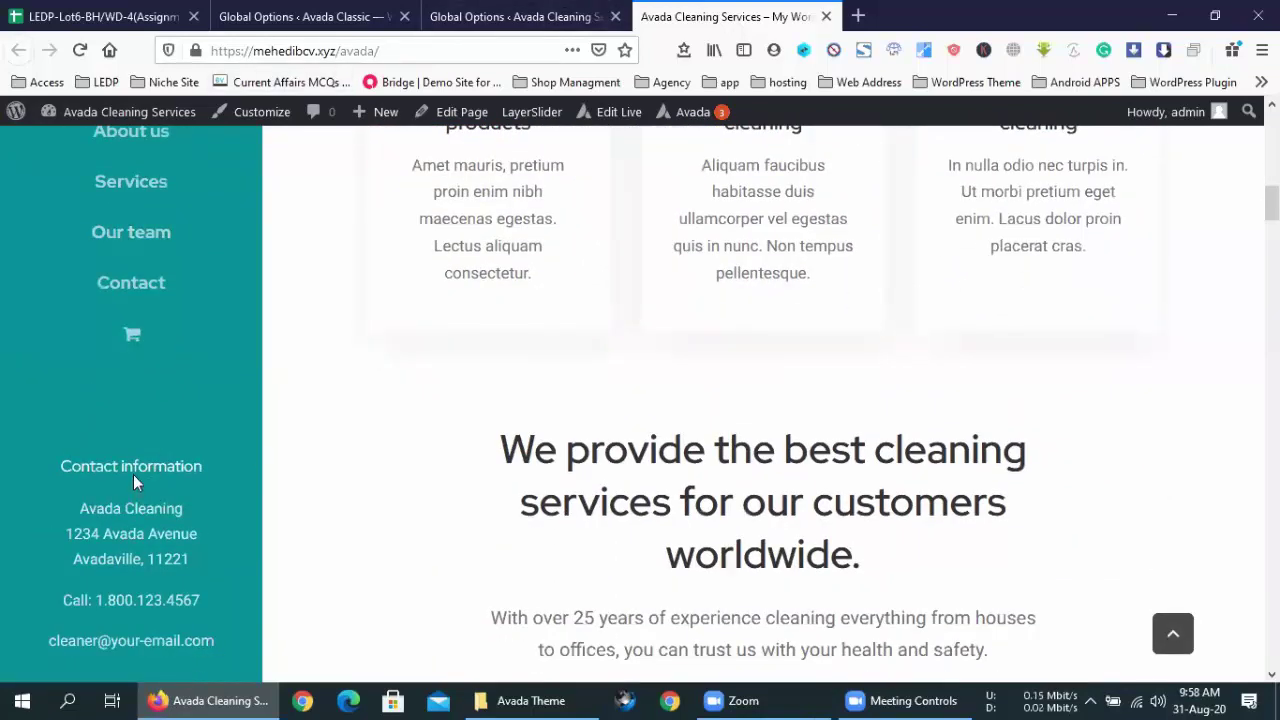
{"action": "left_click", "coordinate": [414, 16]}
{"action": "left_click", "coordinate": [459, 8]}
{"action": "scroll", "coordinate": [931, 426], "scroll_direction": "down", "scroll_amount": 5}
{"action": "scroll", "coordinate": [931, 428], "scroll_direction": "up", "scroll_amount": 3}
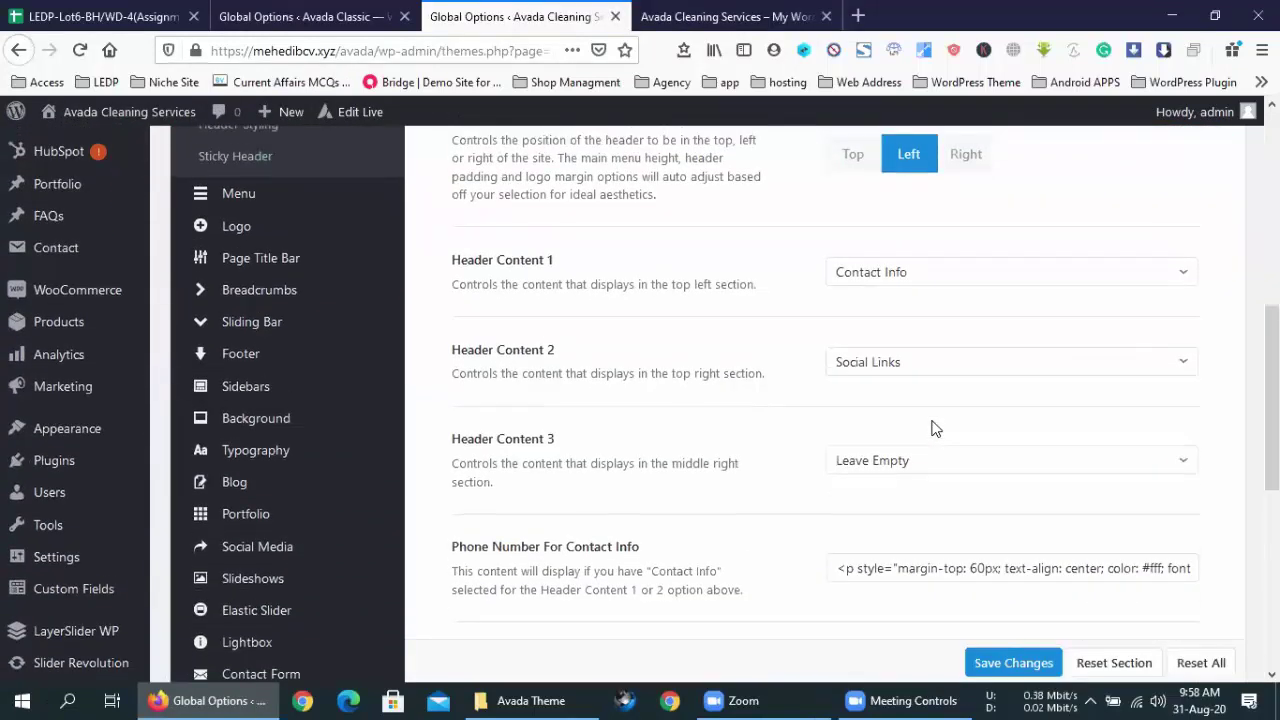
{"action": "scroll", "coordinate": [931, 428], "scroll_direction": "down", "scroll_amount": 2}
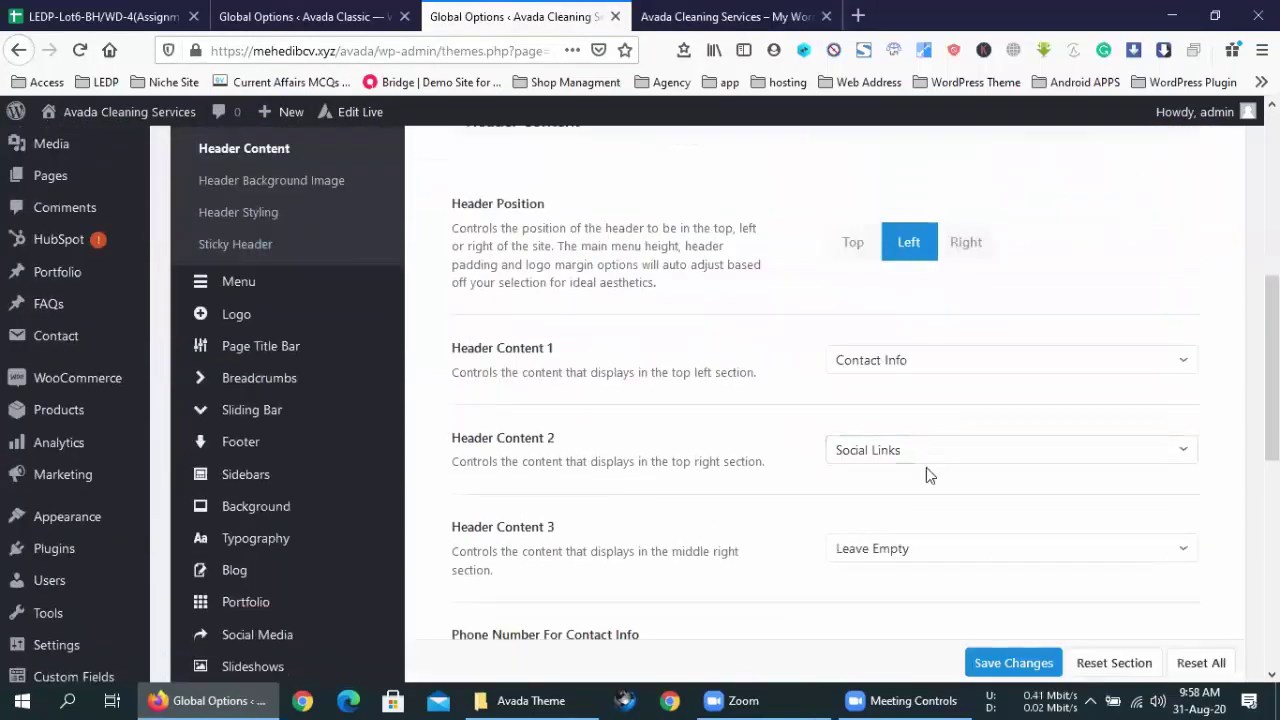
{"action": "scroll", "coordinate": [928, 470], "scroll_direction": "down", "scroll_amount": 3}
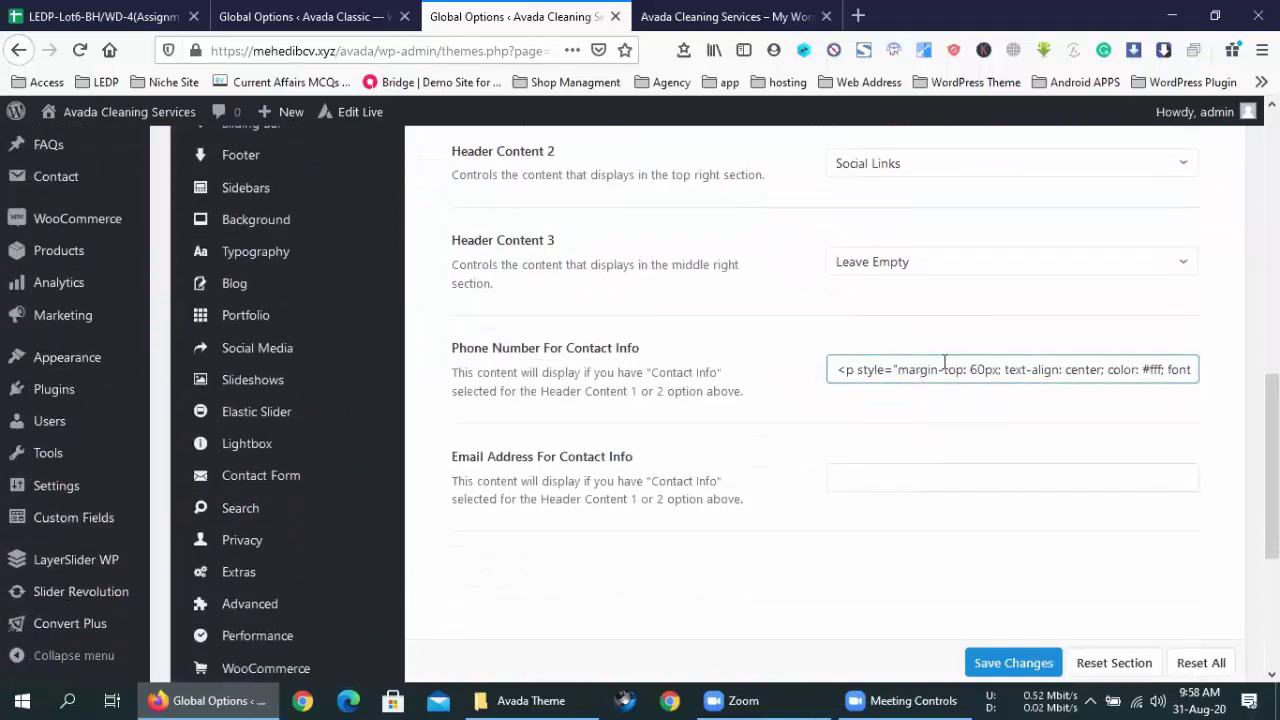
- Select all the HTML in the Phone Number For Contact Info field
{"action": "left_click_drag", "start_coordinate": [833, 369], "coordinate": [970, 366]}
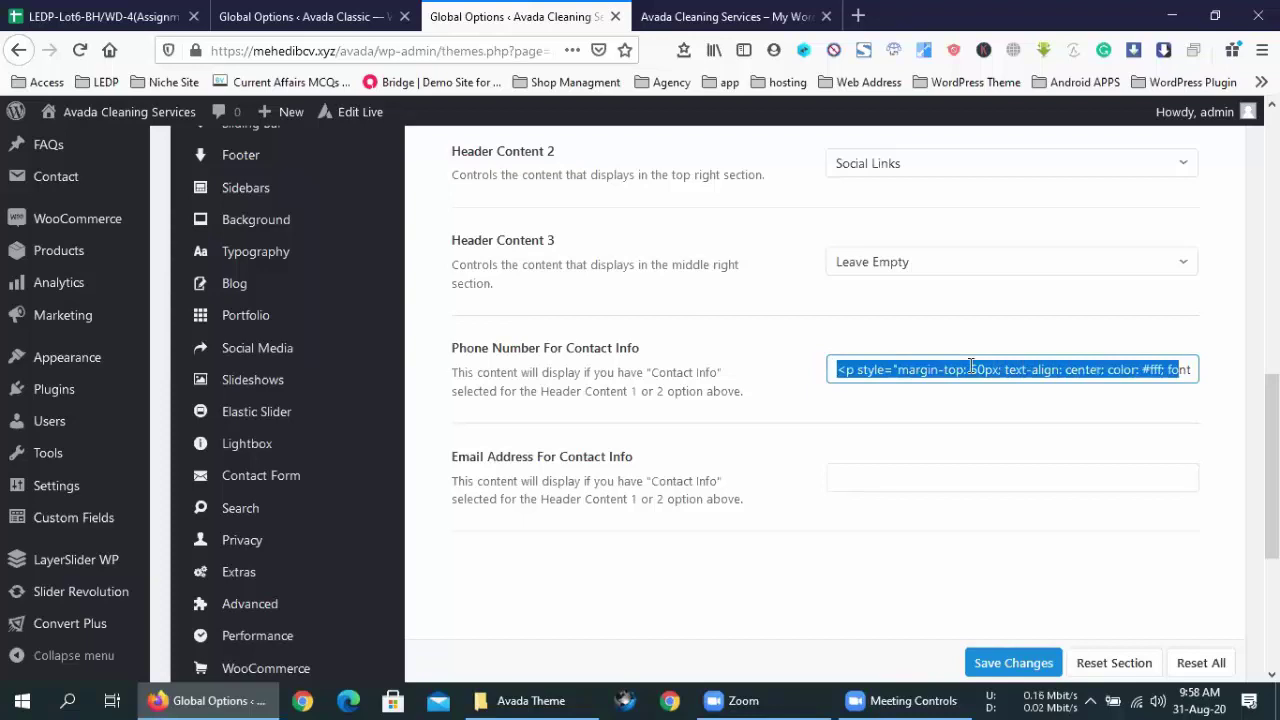
{"action": "left_click", "coordinate": [970, 366]}
{"action": "left_click_drag", "start_coordinate": [836, 370], "coordinate": [1231, 386]}
{"action": "left_click", "coordinate": [1066, 366]}
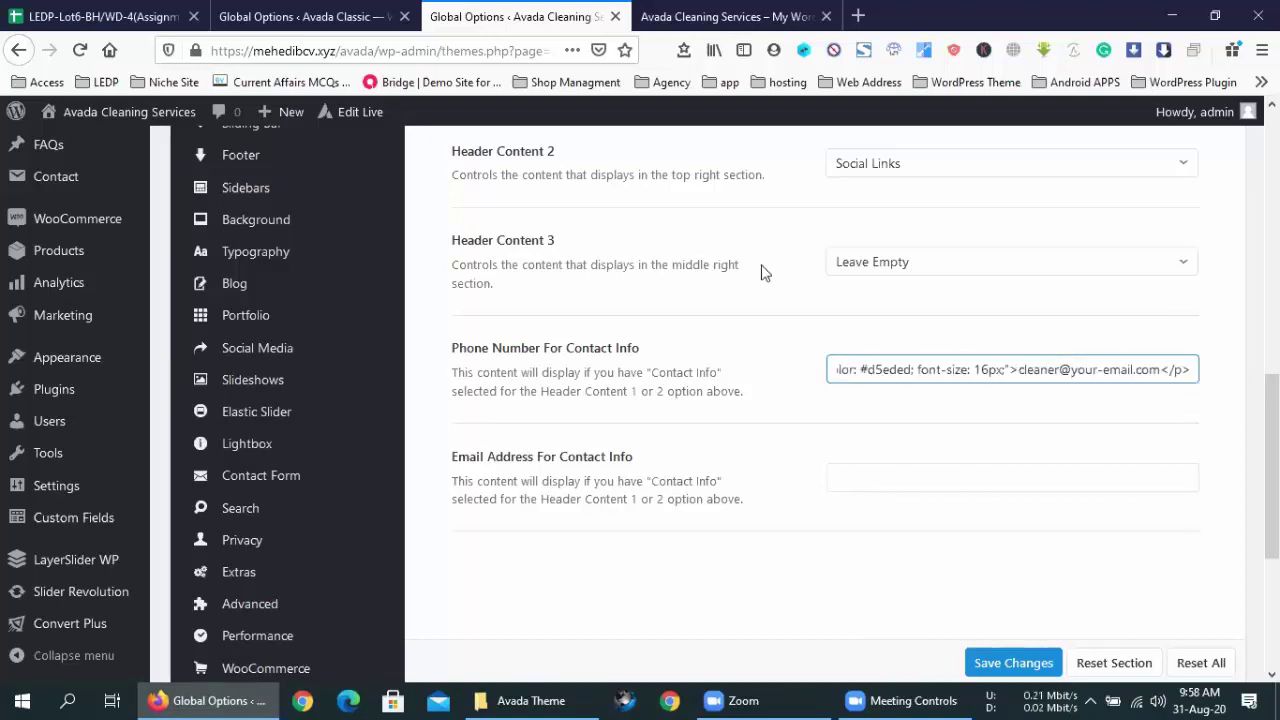
{"action": "left_click_drag", "start_coordinate": [449, 346], "coordinate": [634, 346]}
{"action": "left_click", "coordinate": [650, 357]}
{"action": "left_click", "coordinate": [1000, 368]}
{"action": "left_click_drag", "start_coordinate": [1118, 370], "coordinate": [726, 371]}
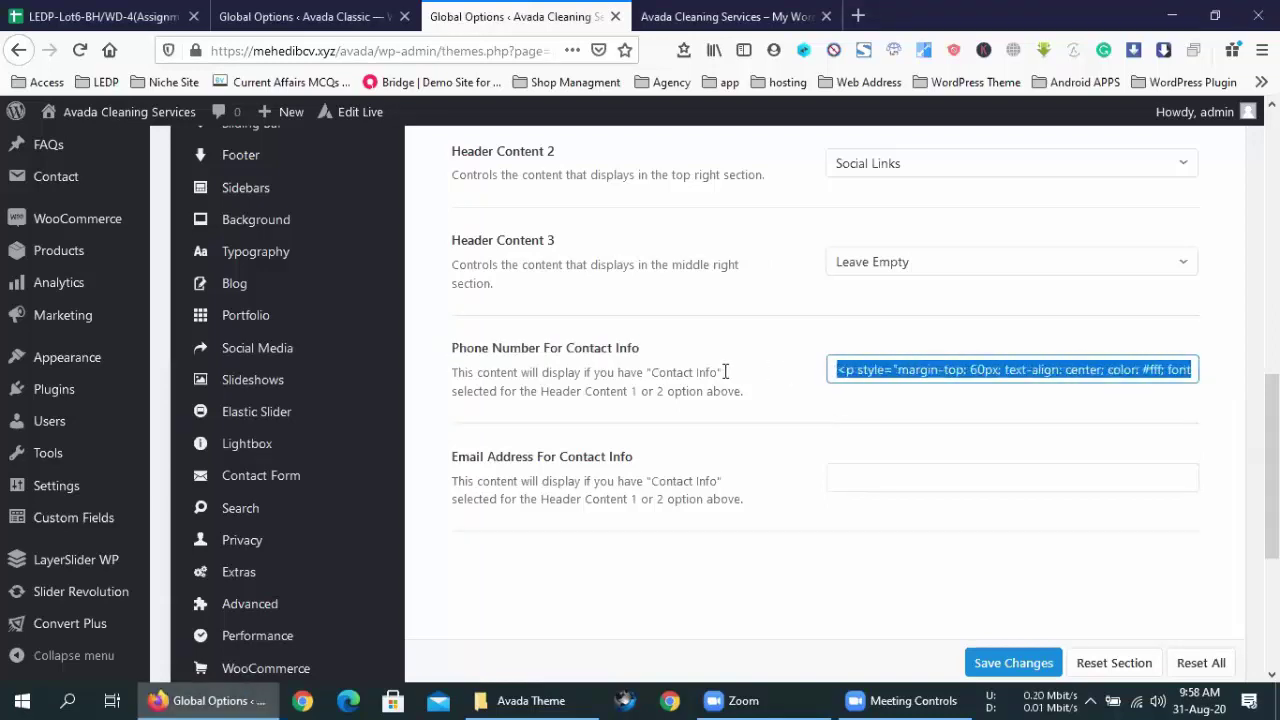
{"action": "left_click", "coordinate": [875, 362]}
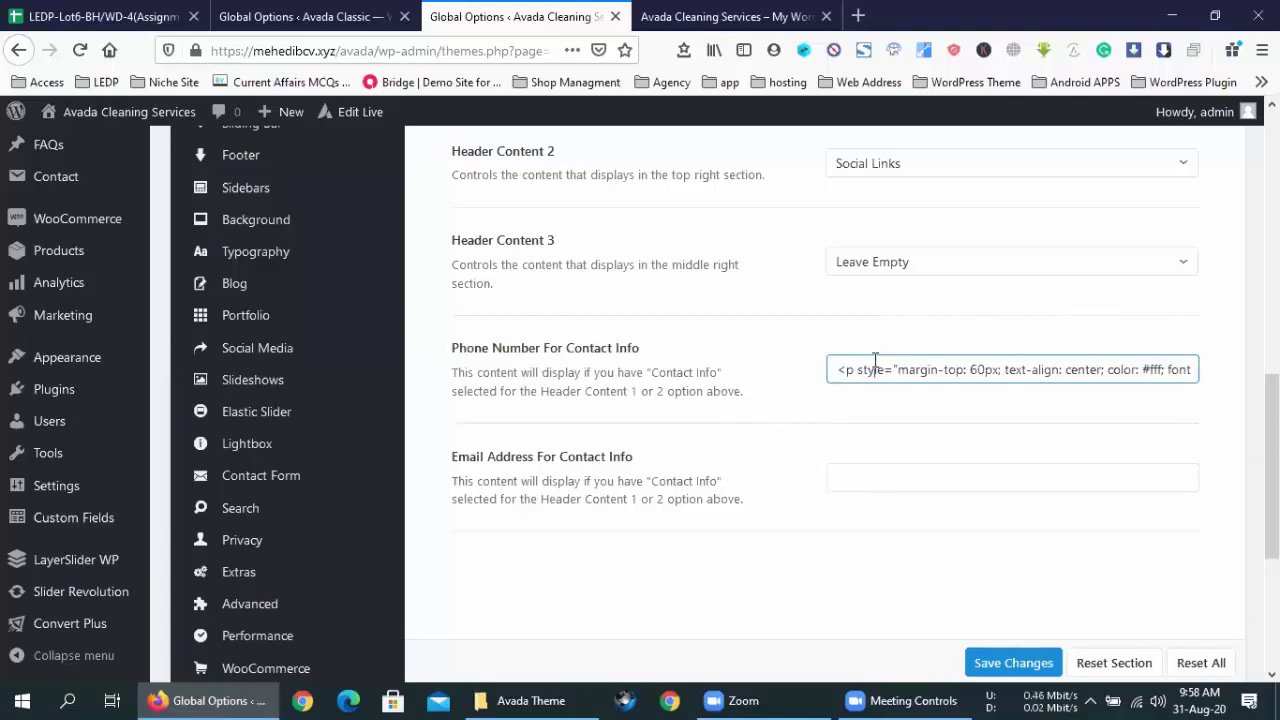
{"action": "key", "text": "ctrl+a"}
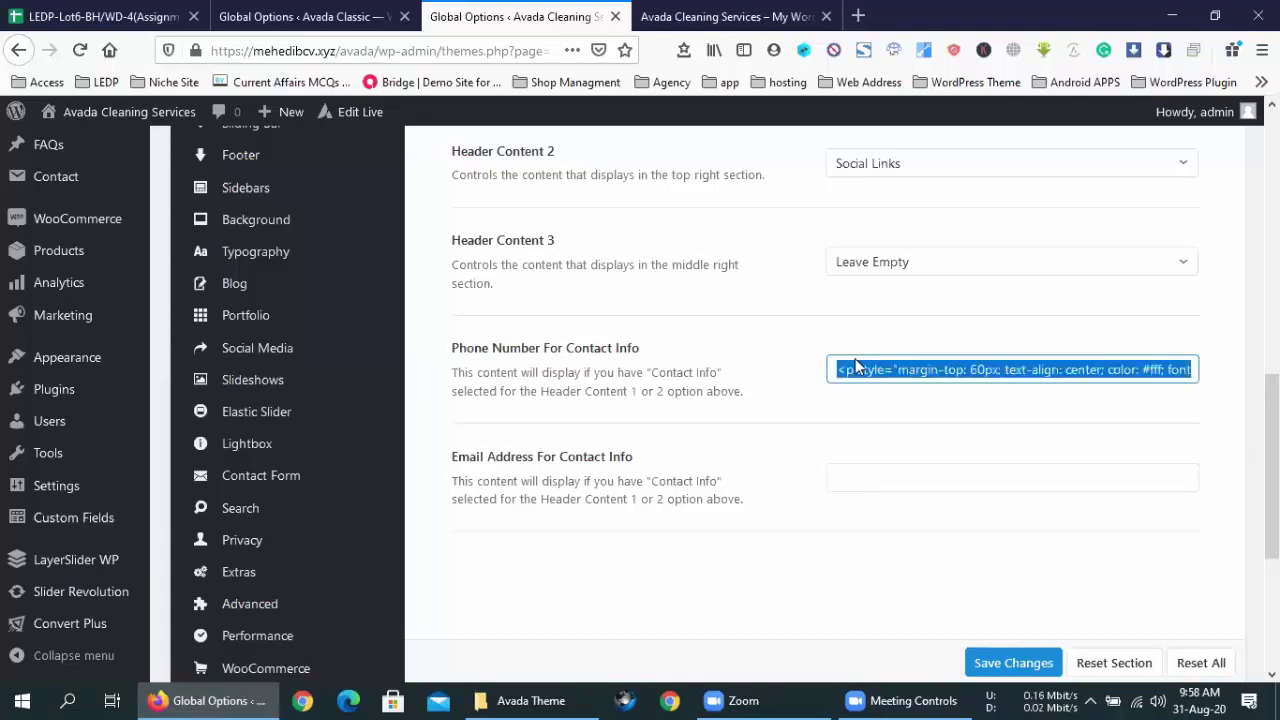
{"action": "key", "text": "super"}
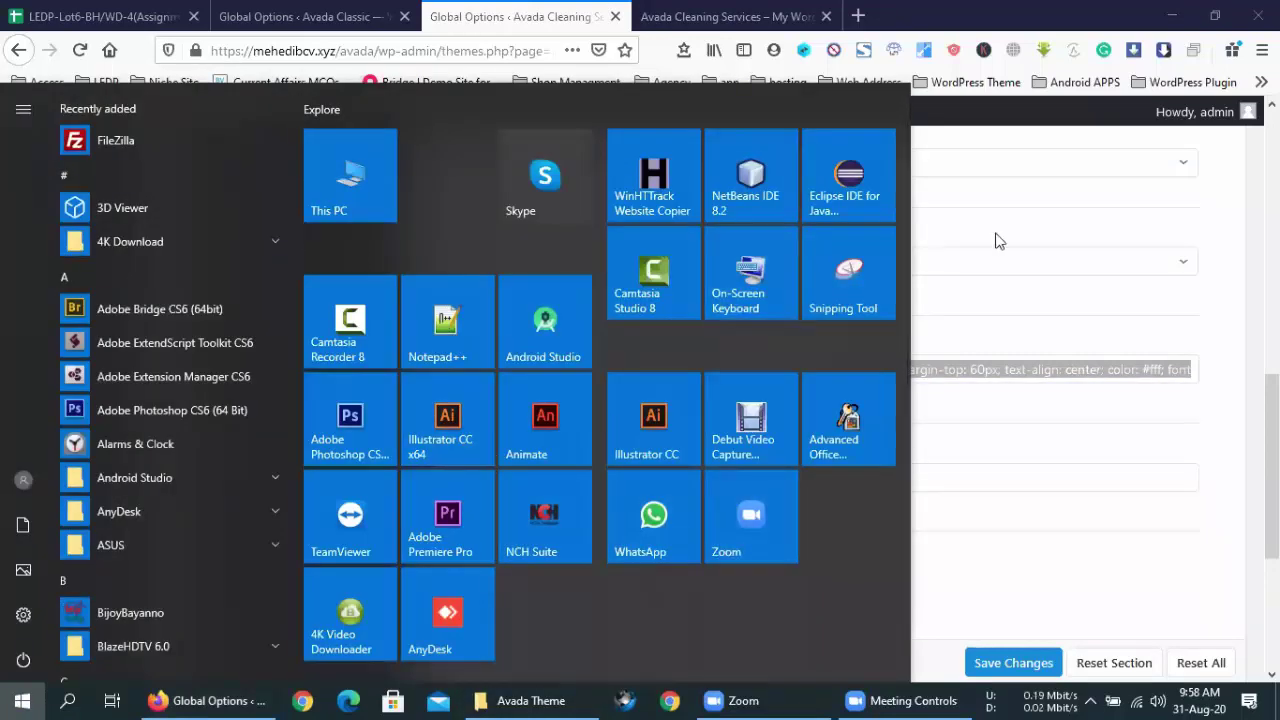
- Create a new desktop text document and paste the copied contact-info HTML into it in Notepad
{"action": "key", "text": "Escape"}
{"action": "key", "text": "super+d"}
{"action": "right_click", "coordinate": [742, 444]}
{"action": "left_click", "coordinate": [720, 518]}
{"action": "right_click", "coordinate": [720, 518]}
{"action": "mouse_move", "coordinate": [833, 467]}
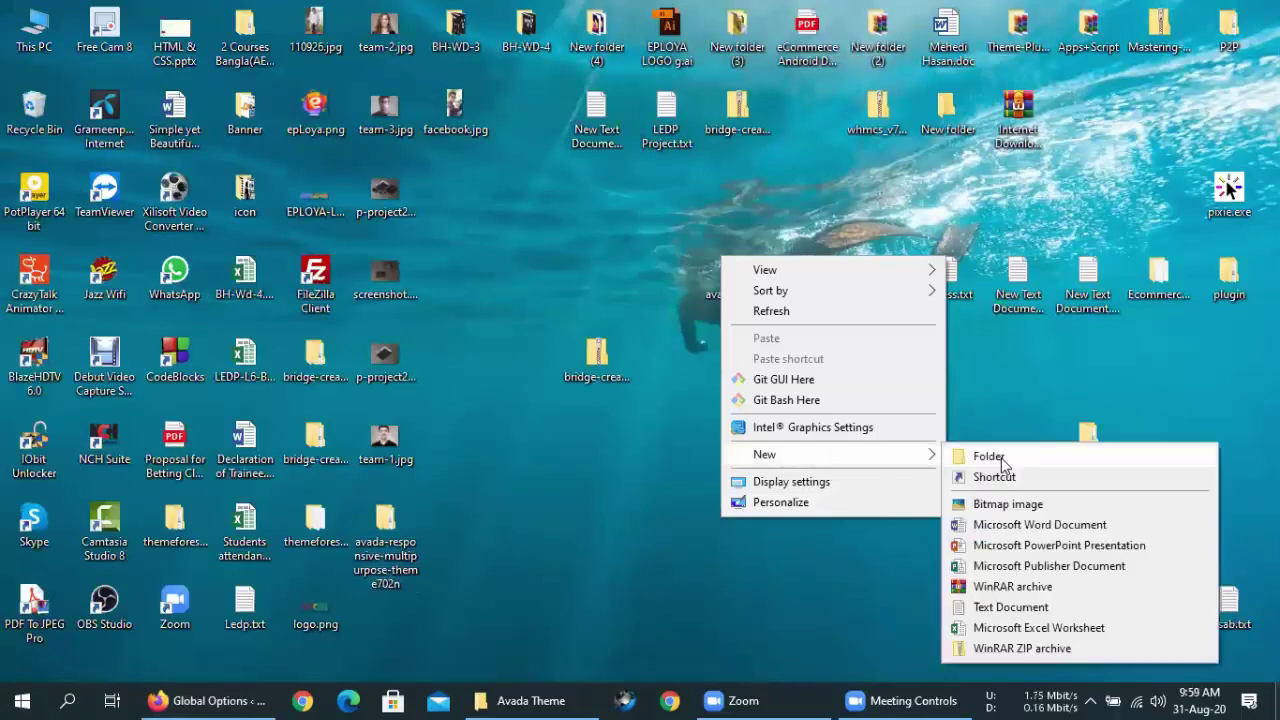
{"action": "left_click", "coordinate": [1005, 606]}
{"action": "key", "text": "Return"}
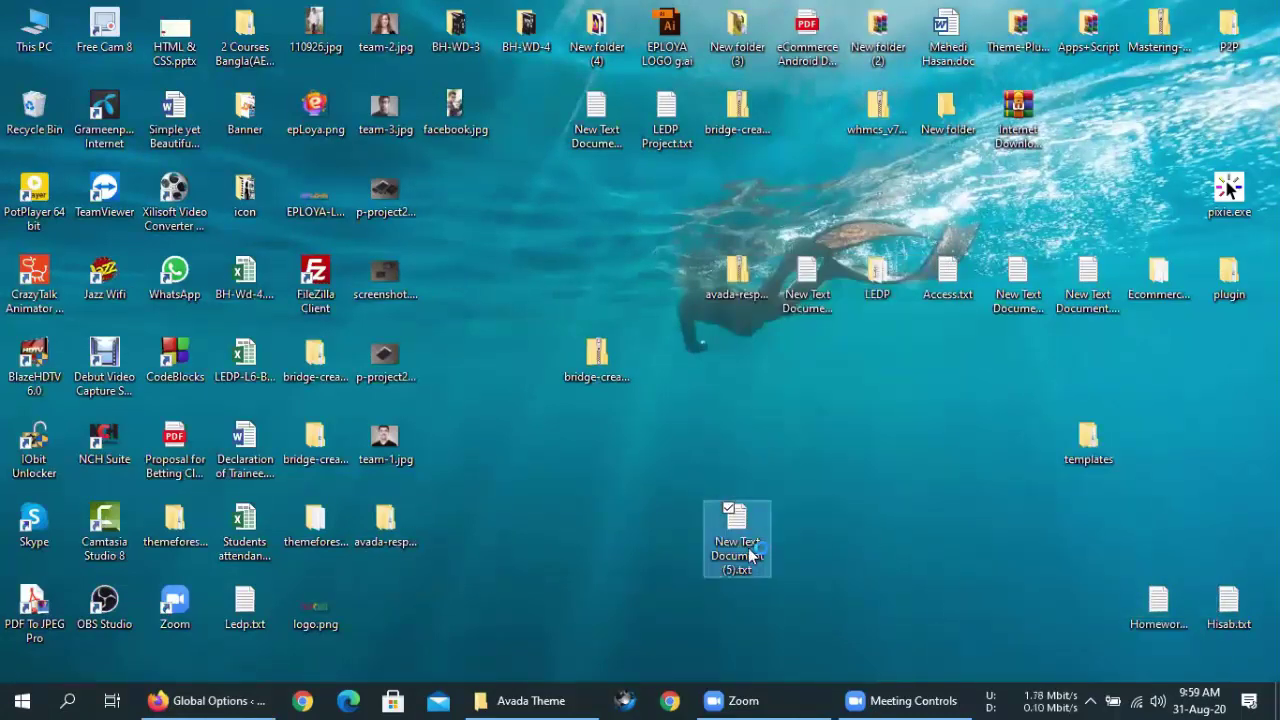
{"action": "left_click", "coordinate": [1143, 90]}
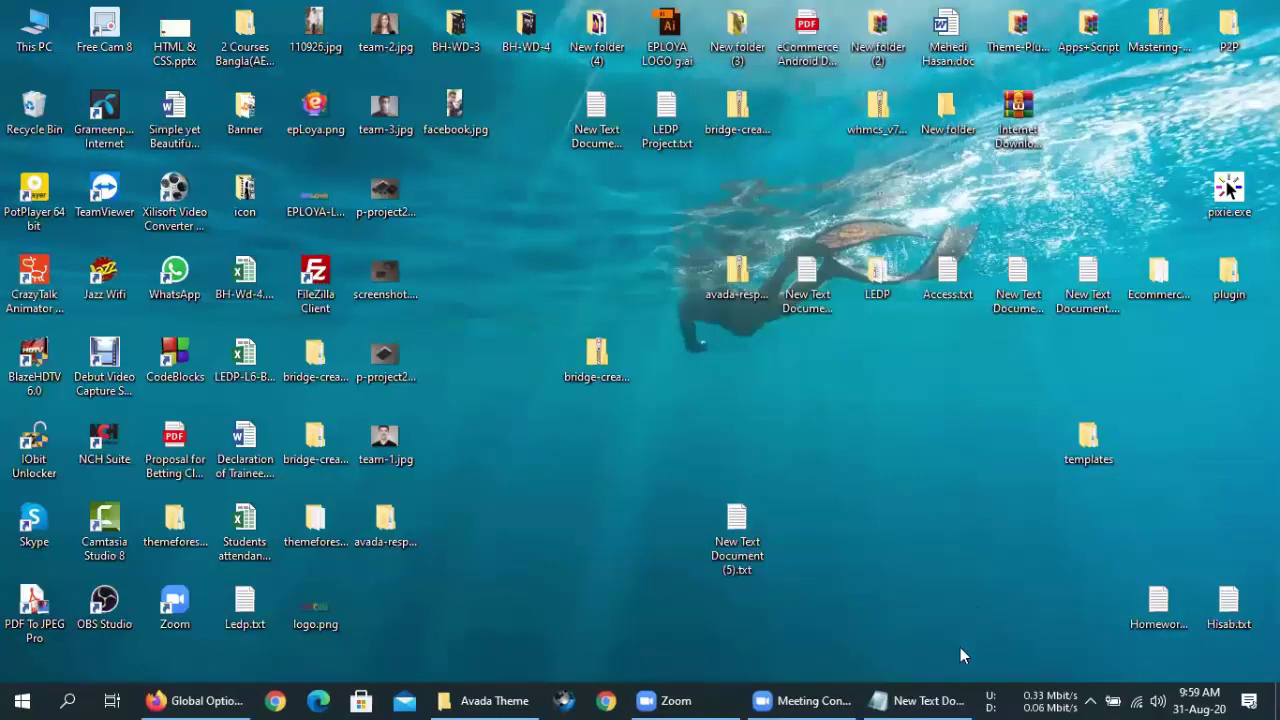
{"action": "left_click_drag", "start_coordinate": [556, 153], "coordinate": [798, 136]}
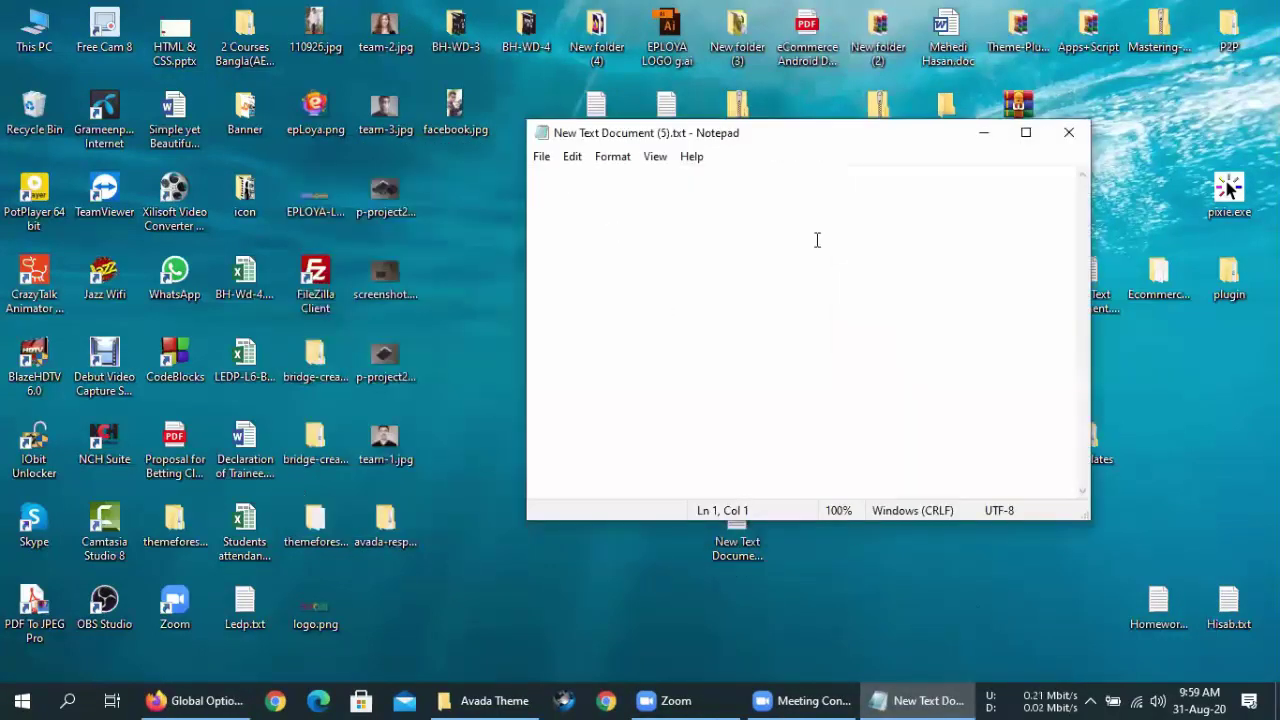
{"action": "key", "text": "ctrl+v"}
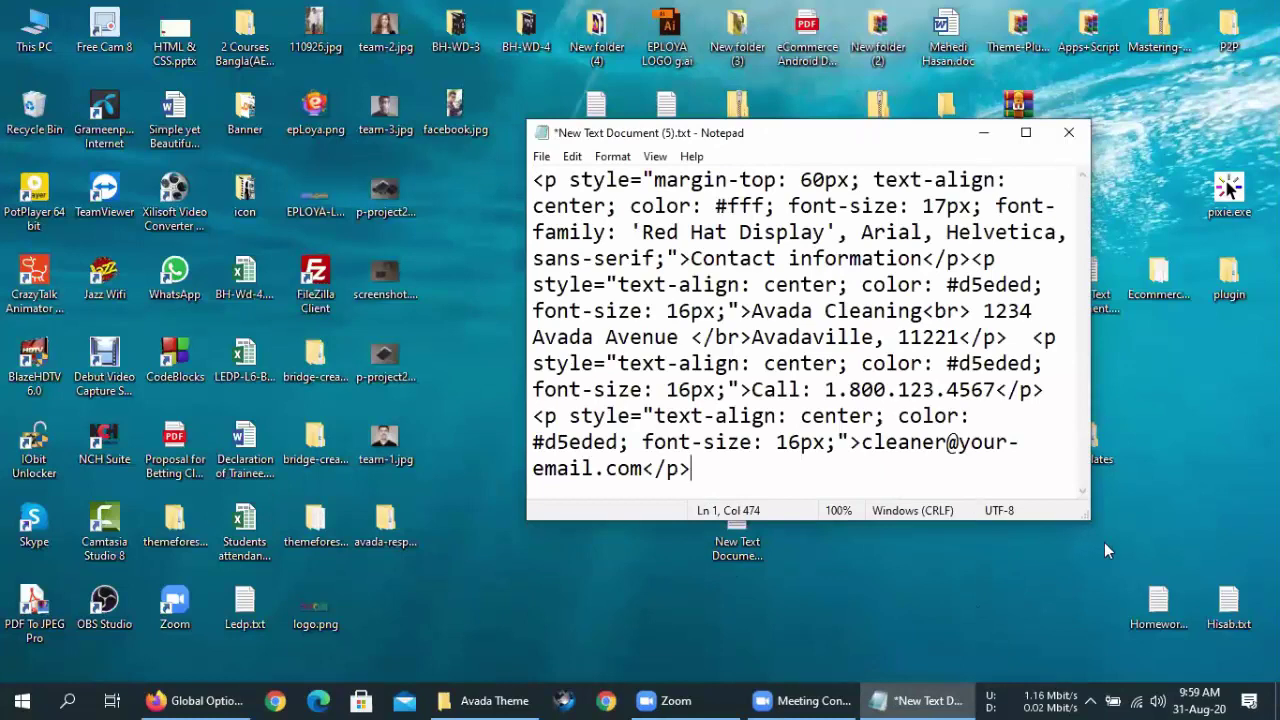
{"action": "left_click_drag", "start_coordinate": [1083, 513], "coordinate": [1170, 648]}
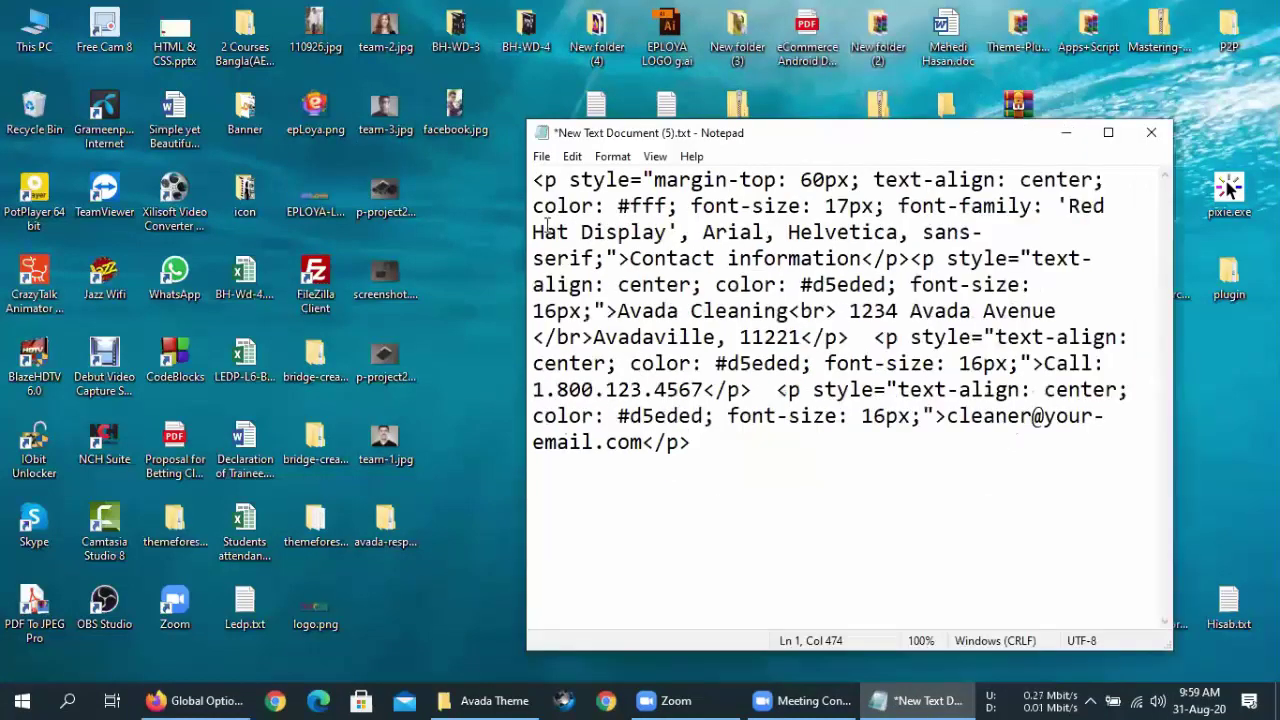
- Replace the 'Contact information' heading in the snippet with আমার পরিচয়
{"action": "left_click_drag", "start_coordinate": [534, 180], "coordinate": [558, 180]}
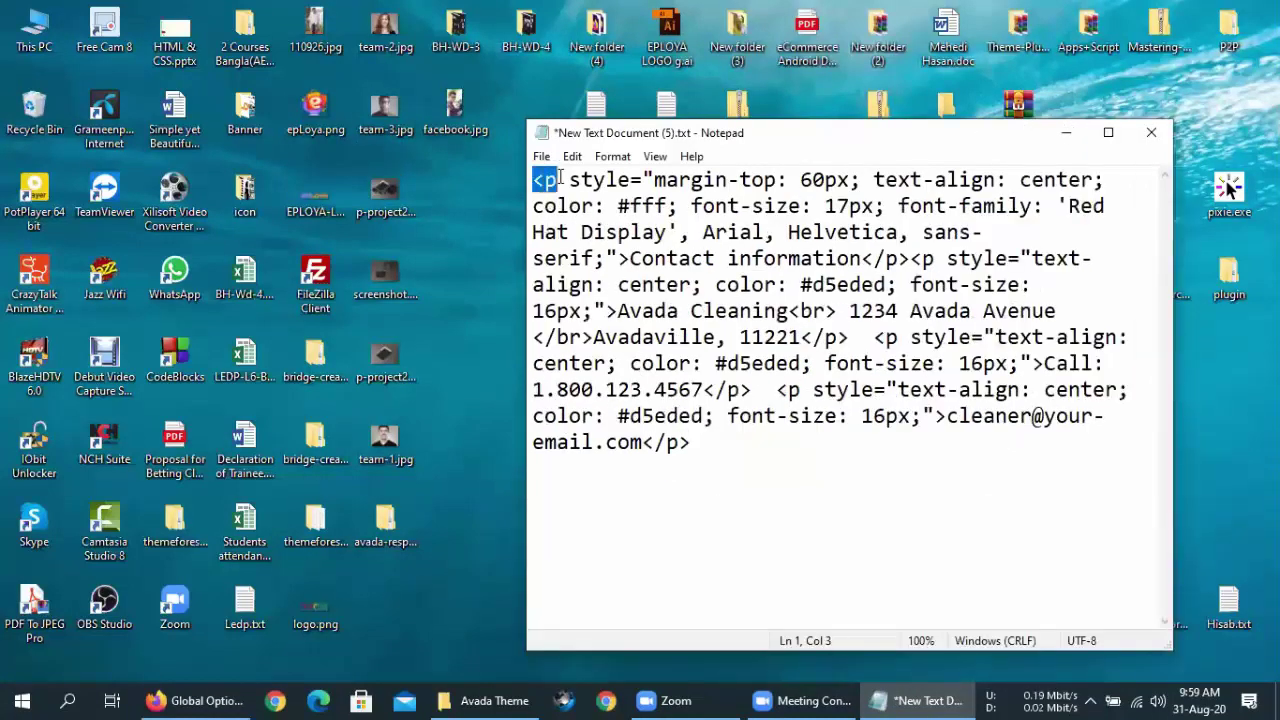
{"action": "left_click", "coordinate": [560, 179]}
{"action": "left_click_drag", "start_coordinate": [655, 180], "coordinate": [1084, 180]}
{"action": "left_click_drag", "start_coordinate": [655, 206], "coordinate": [700, 232]}
{"action": "left_click_drag", "start_coordinate": [632, 258], "coordinate": [860, 260]}
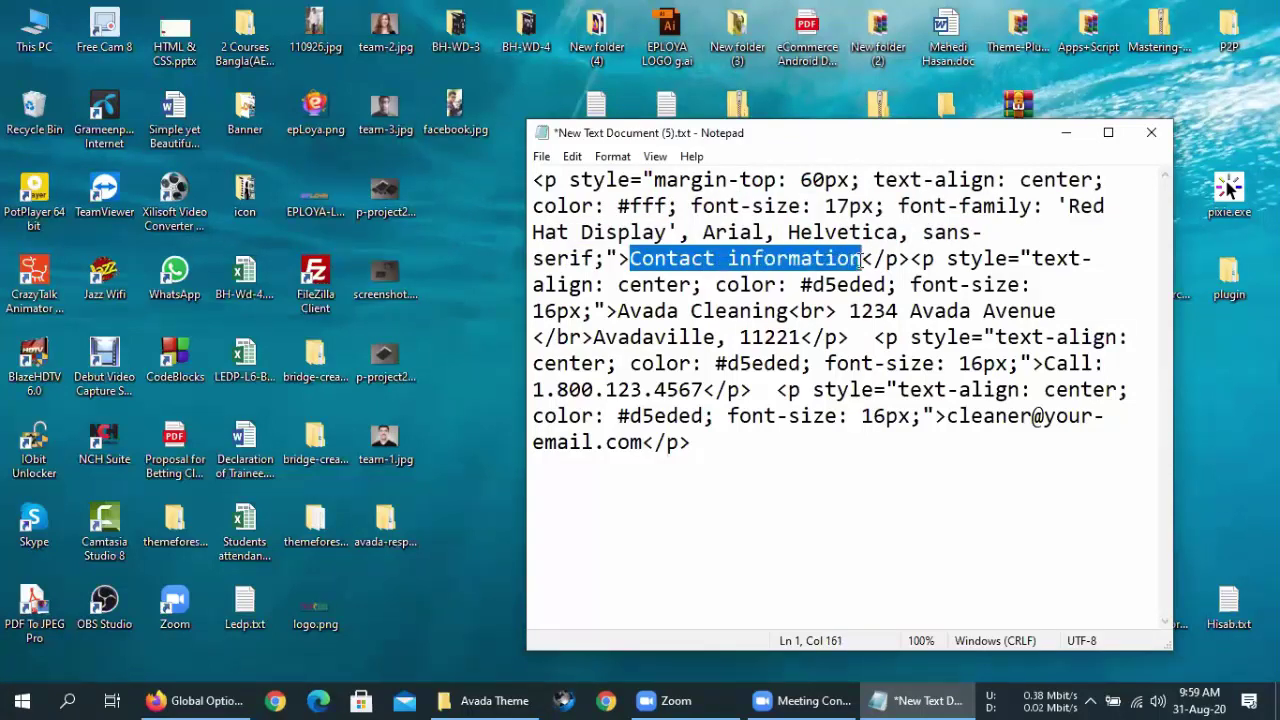
{"action": "left_click", "coordinate": [165, 697]}
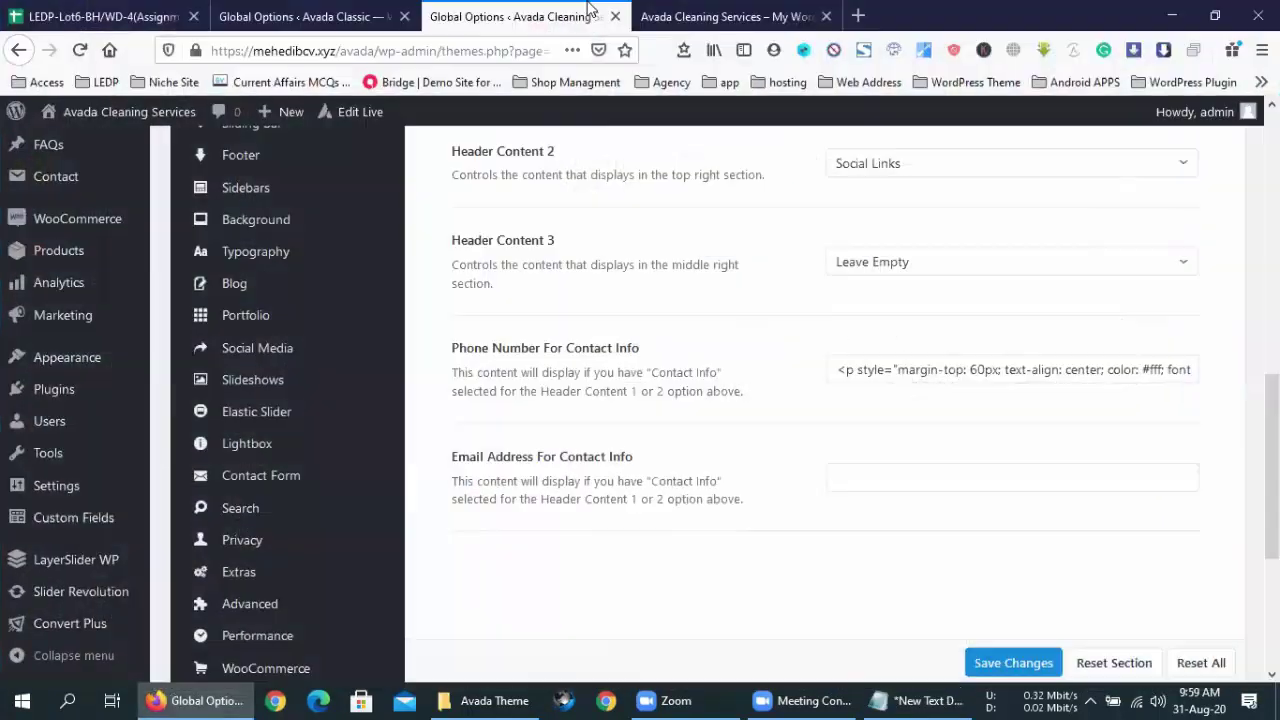
{"action": "left_click", "coordinate": [686, 16]}
{"action": "left_click", "coordinate": [131, 477]}
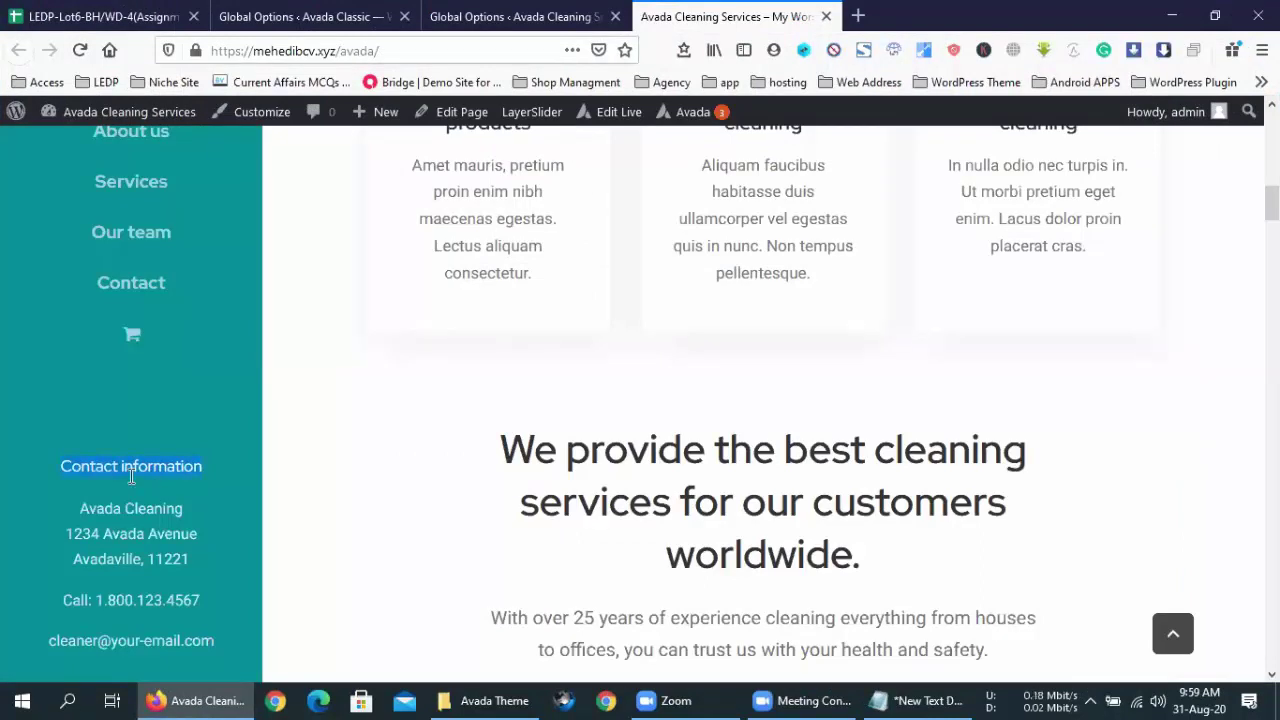
{"action": "left_click", "coordinate": [922, 700]}
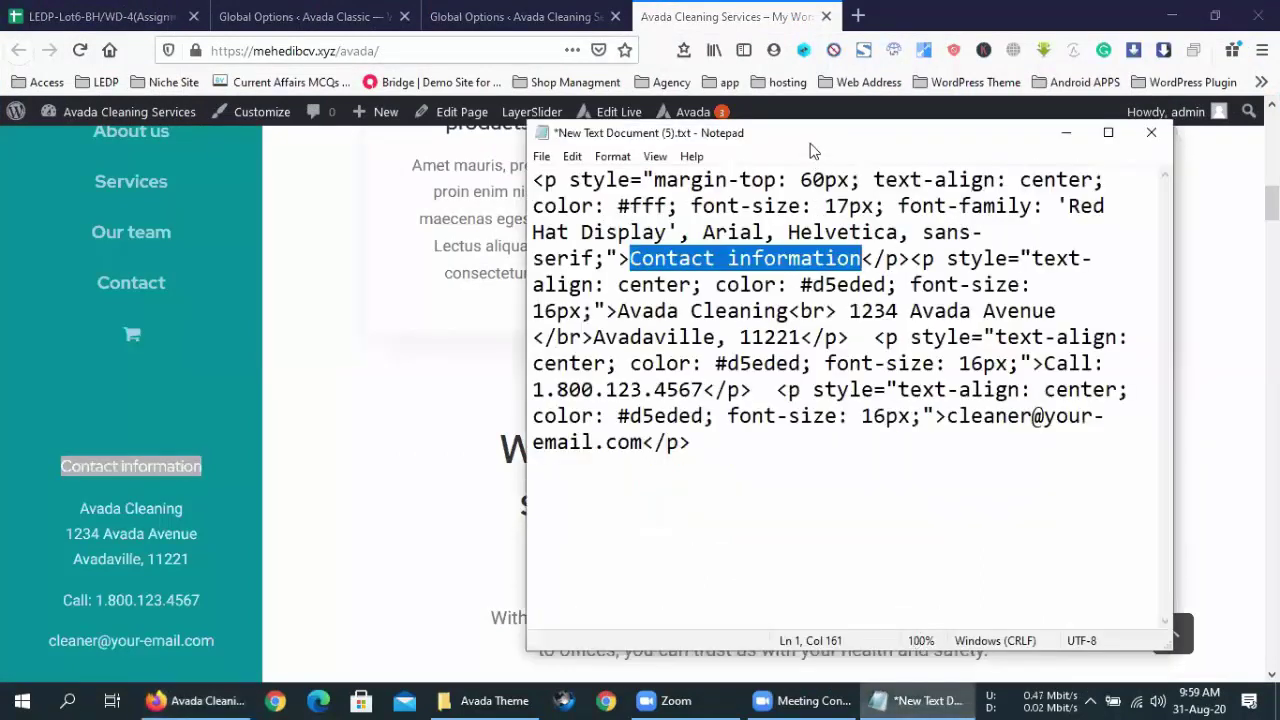
{"action": "left_click_drag", "start_coordinate": [816, 147], "coordinate": [993, 126]}
{"action": "left_click", "coordinate": [1035, 237]}
{"action": "left_click_drag", "start_coordinate": [1036, 237], "coordinate": [803, 232]}
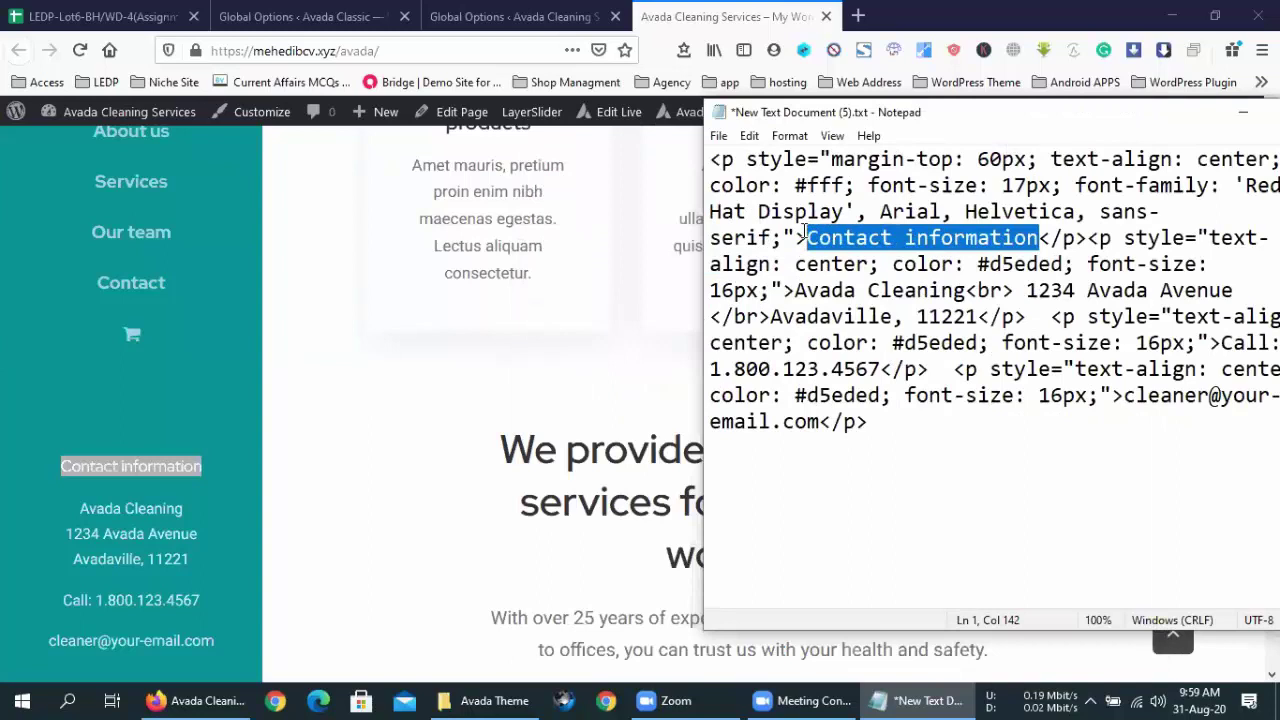
{"action": "type", "text": "আ"}
{"action": "type", "text": "মার"}
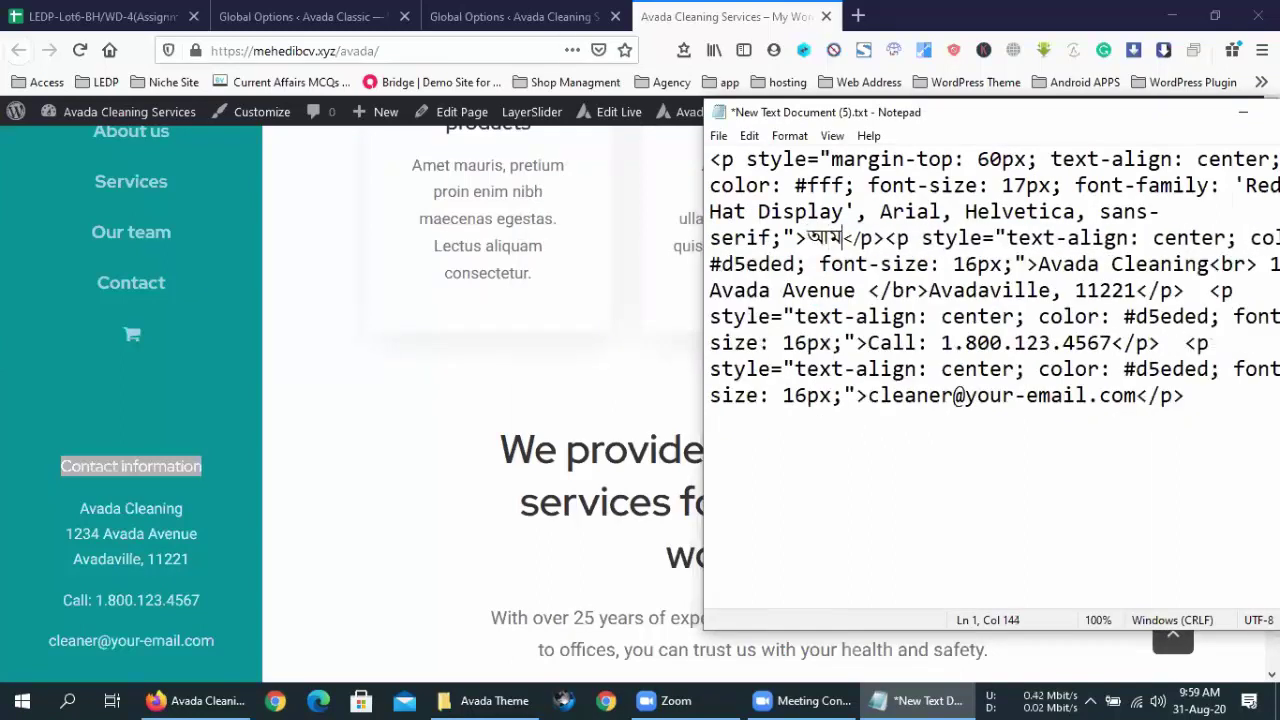
{"action": "type", "text": " প"}
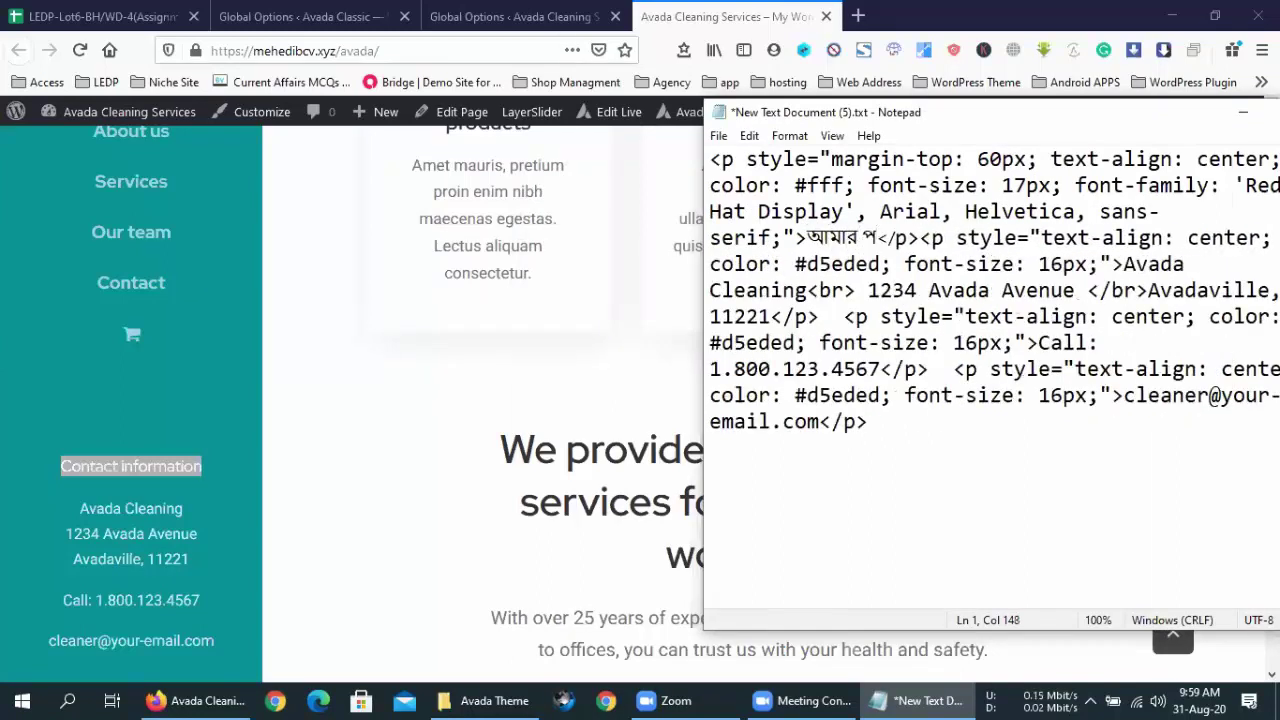
{"action": "type", "text": "রি"}
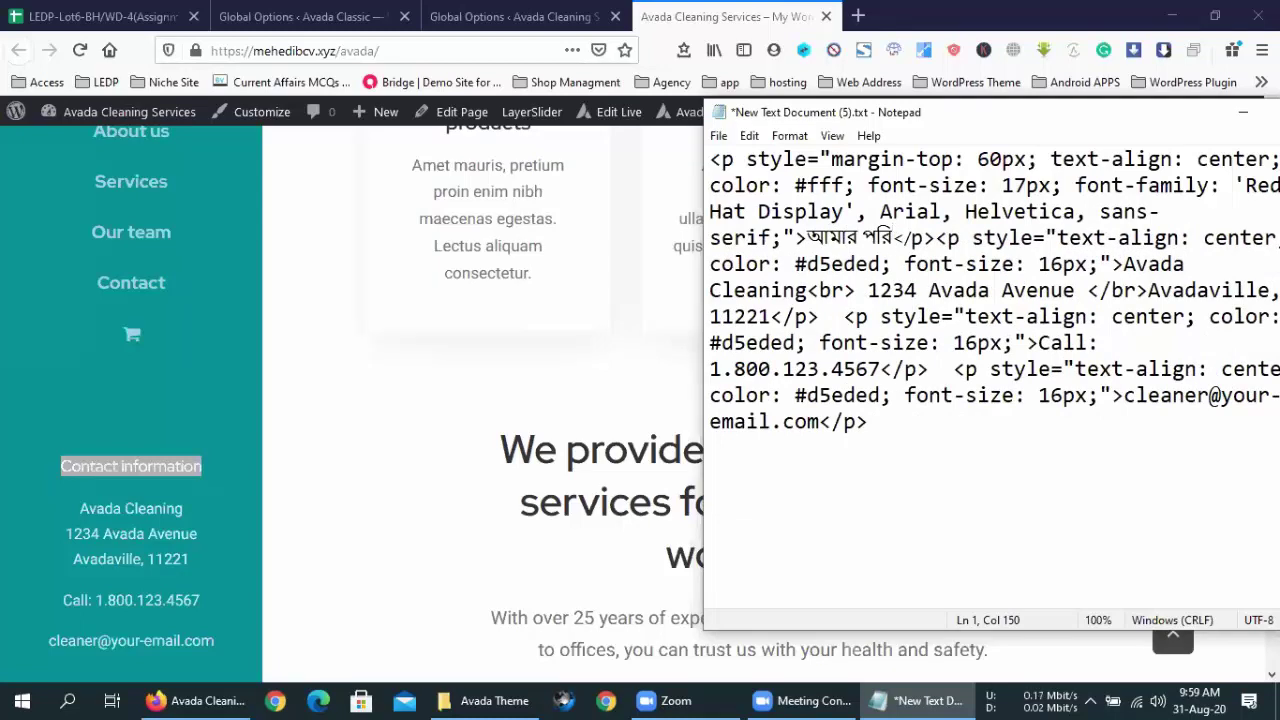
{"action": "type", "text": "চয়"}
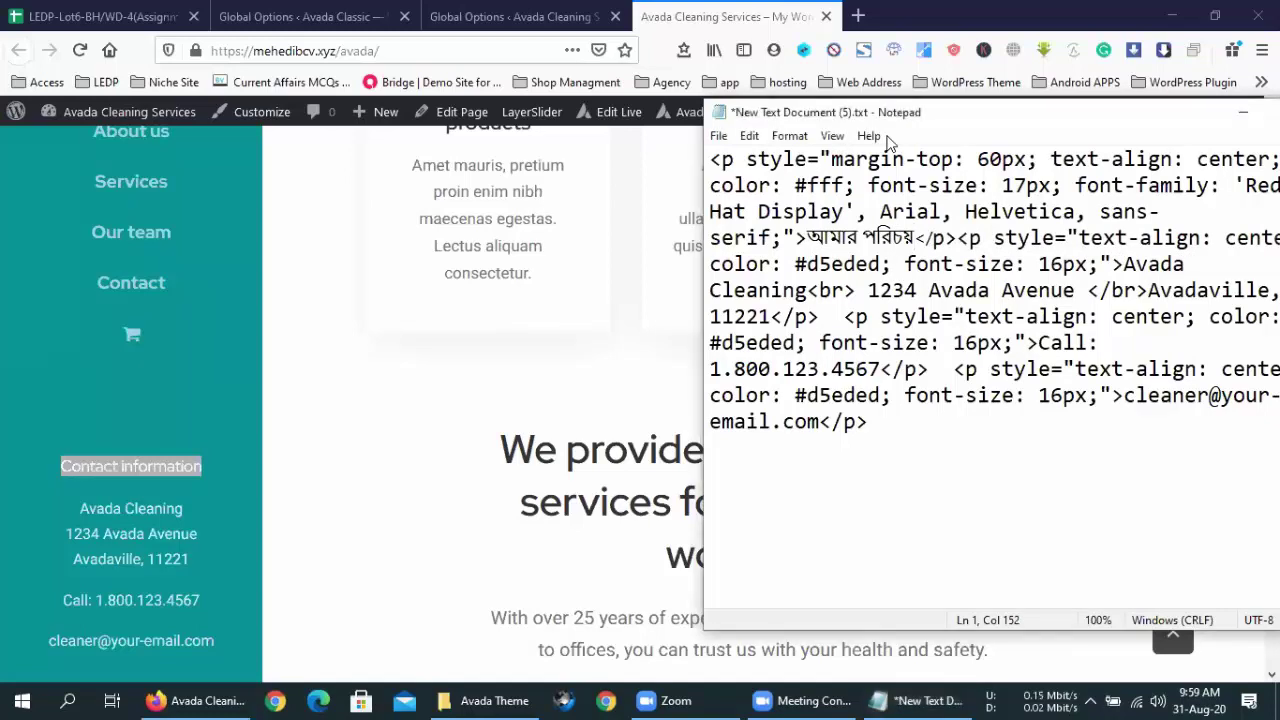
- Replace the 'Avada Cleaning' address line with আমার বাড়ি, matching the site's sidebar
{"action": "left_click_drag", "start_coordinate": [890, 112], "coordinate": [760, 81]}
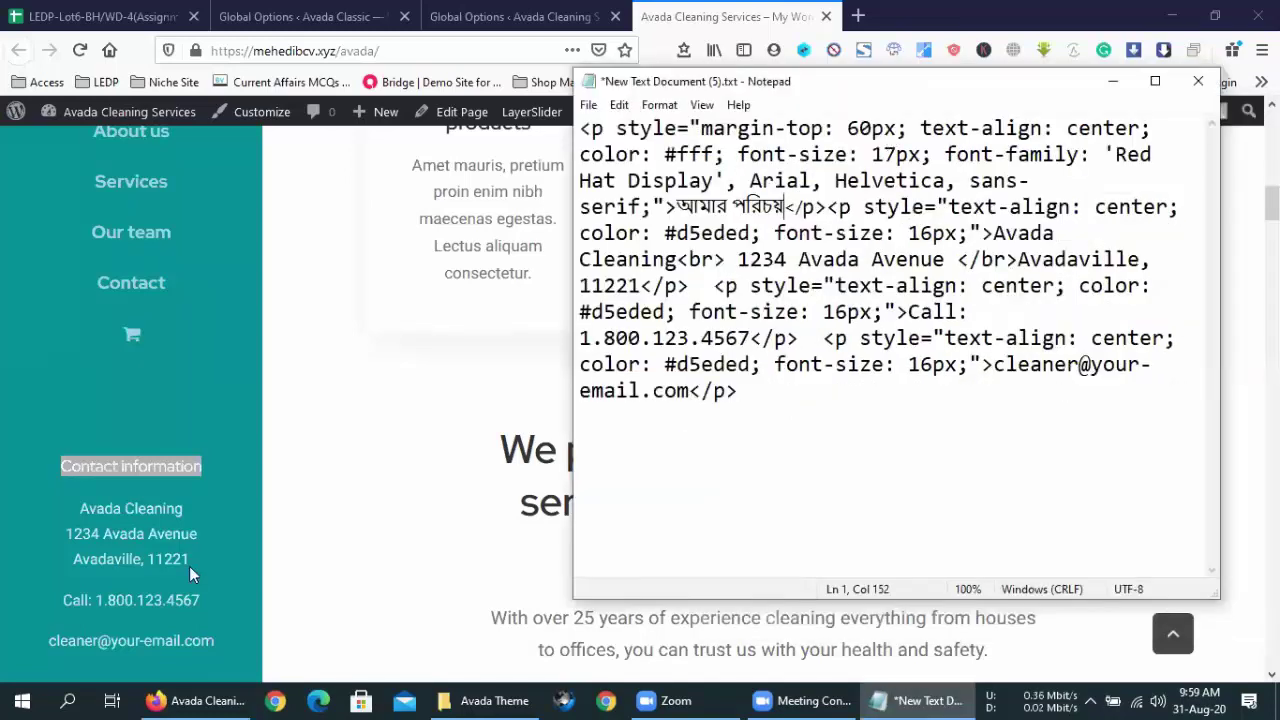
{"action": "left_click", "coordinate": [150, 506]}
{"action": "left_click_drag", "start_coordinate": [77, 508], "coordinate": [63, 534]}
{"action": "left_click_drag", "start_coordinate": [189, 558], "coordinate": [93, 511]}
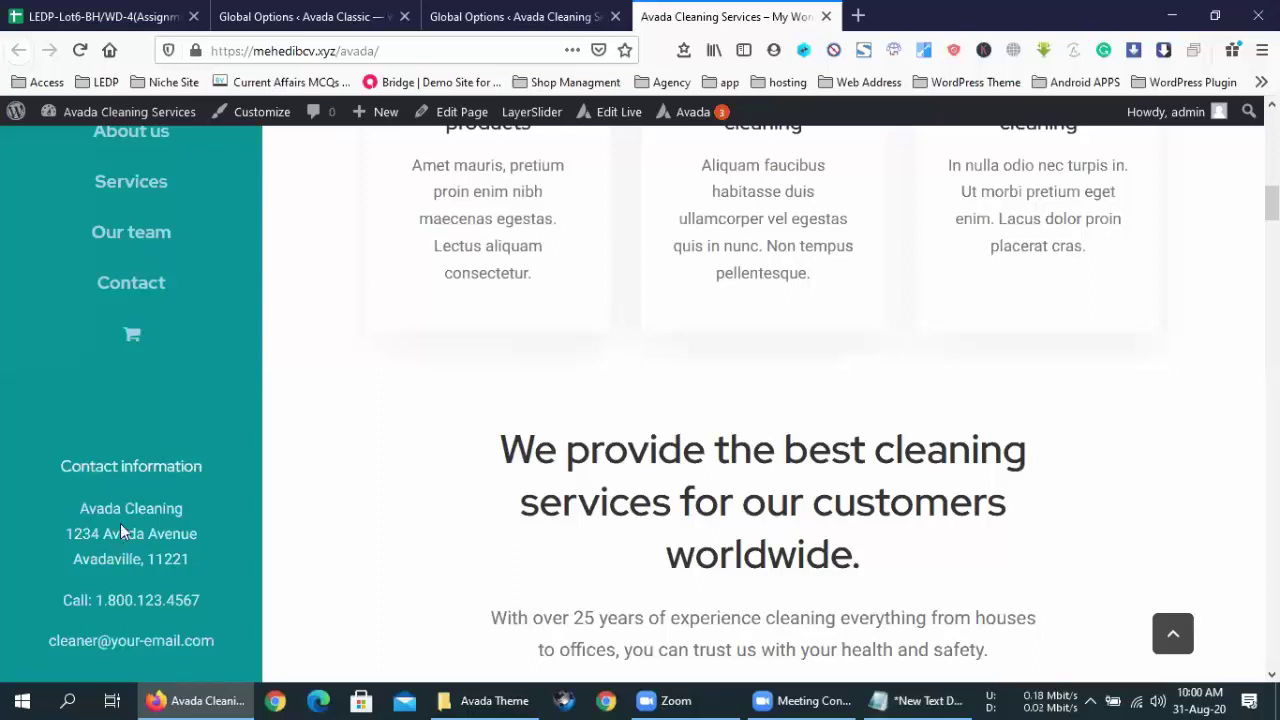
{"action": "left_click", "coordinate": [881, 699]}
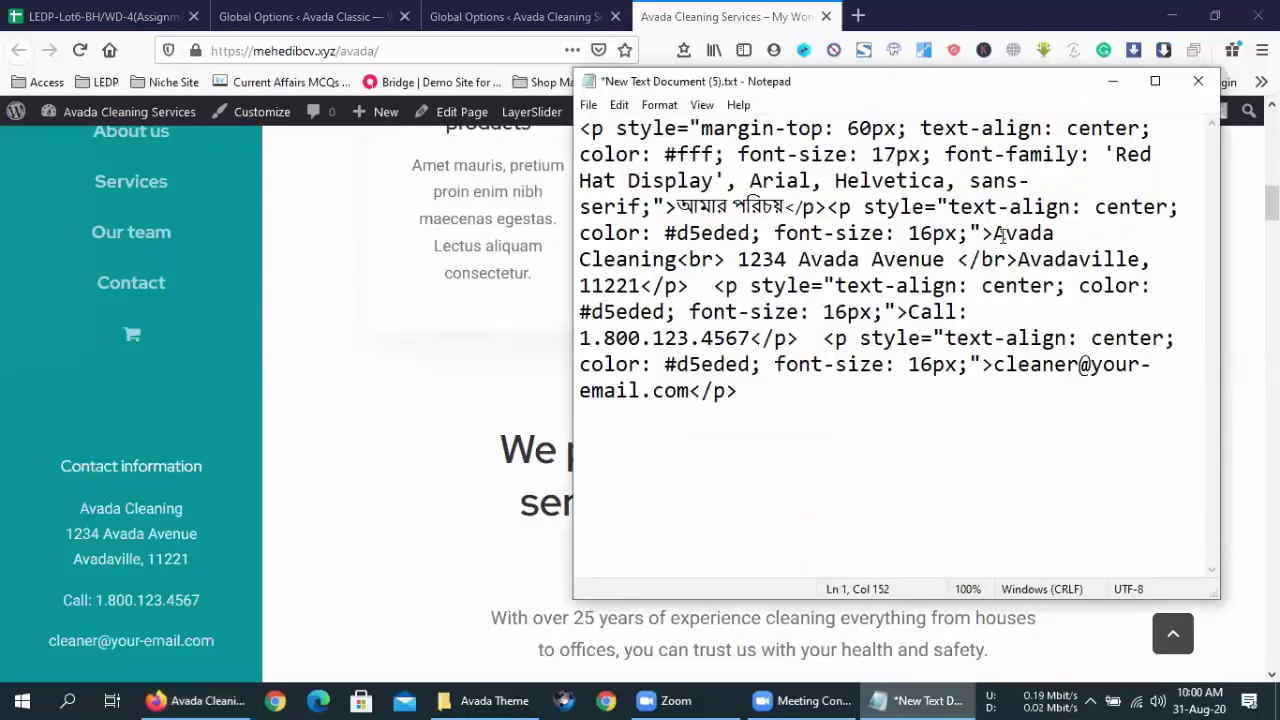
{"action": "left_click_drag", "start_coordinate": [993, 233], "coordinate": [678, 260]}
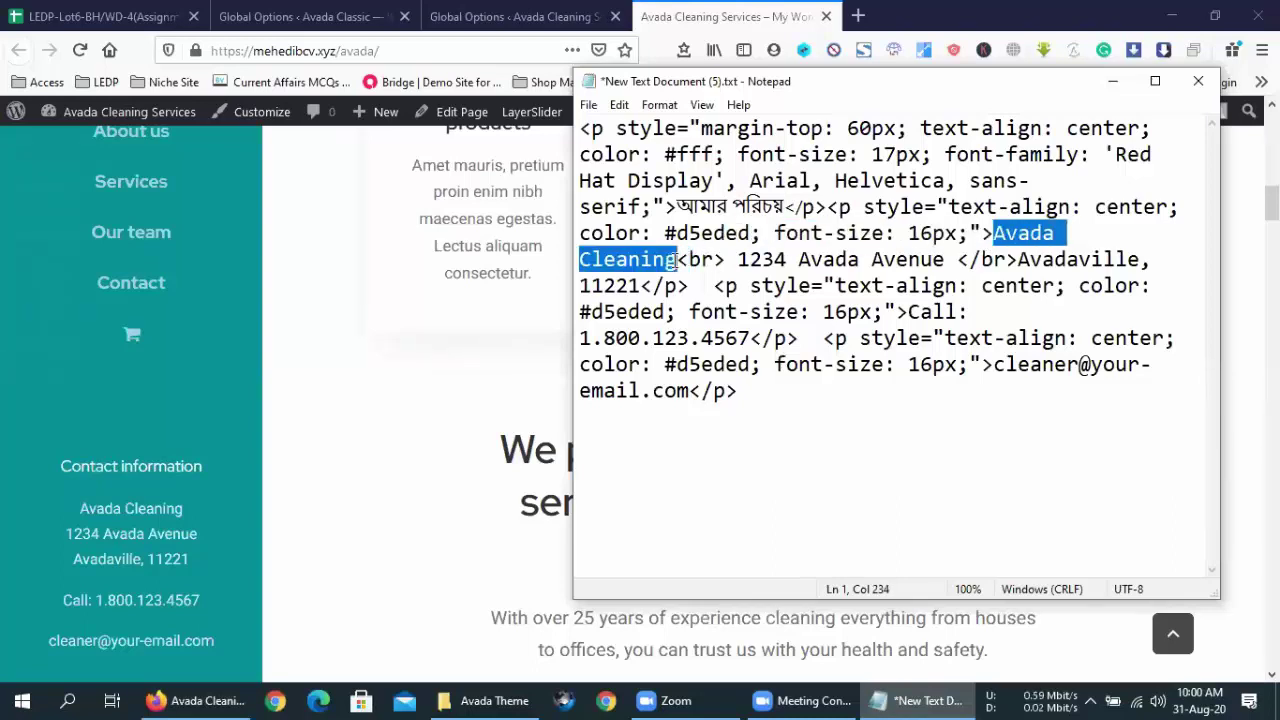
{"action": "type", "text": "আমার"}
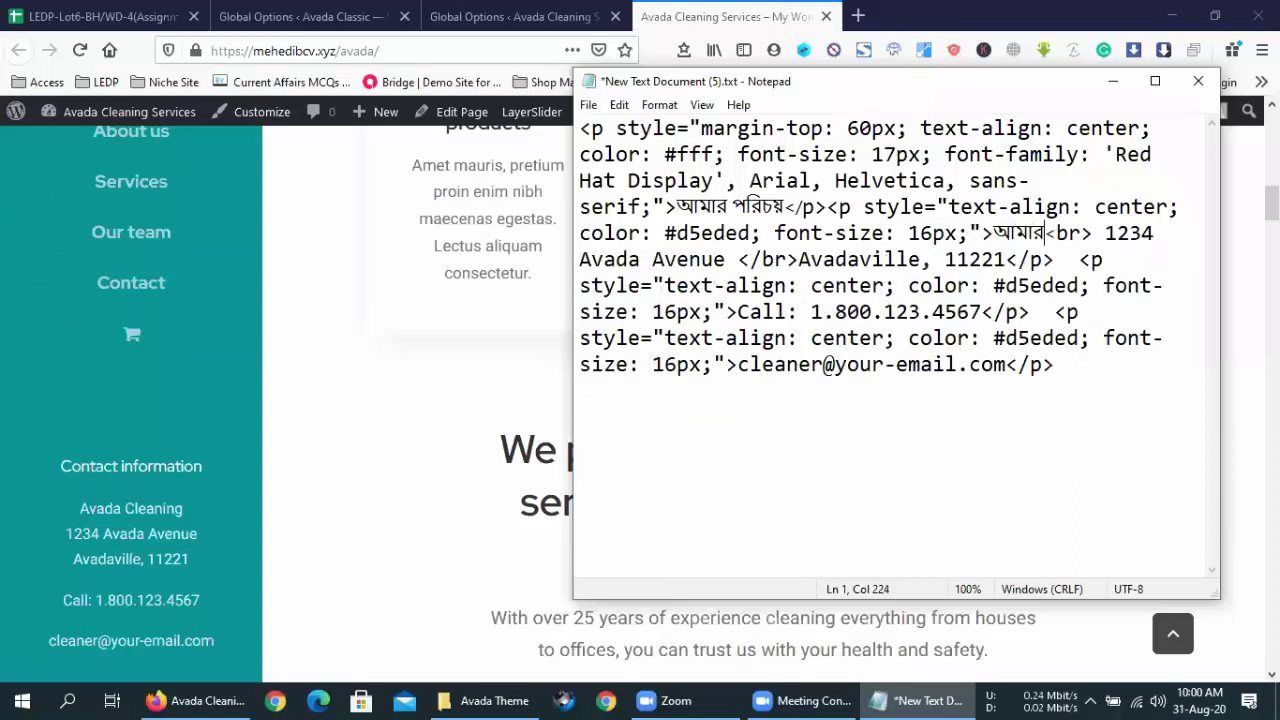
{"action": "type", "text": " বাড়ি"}
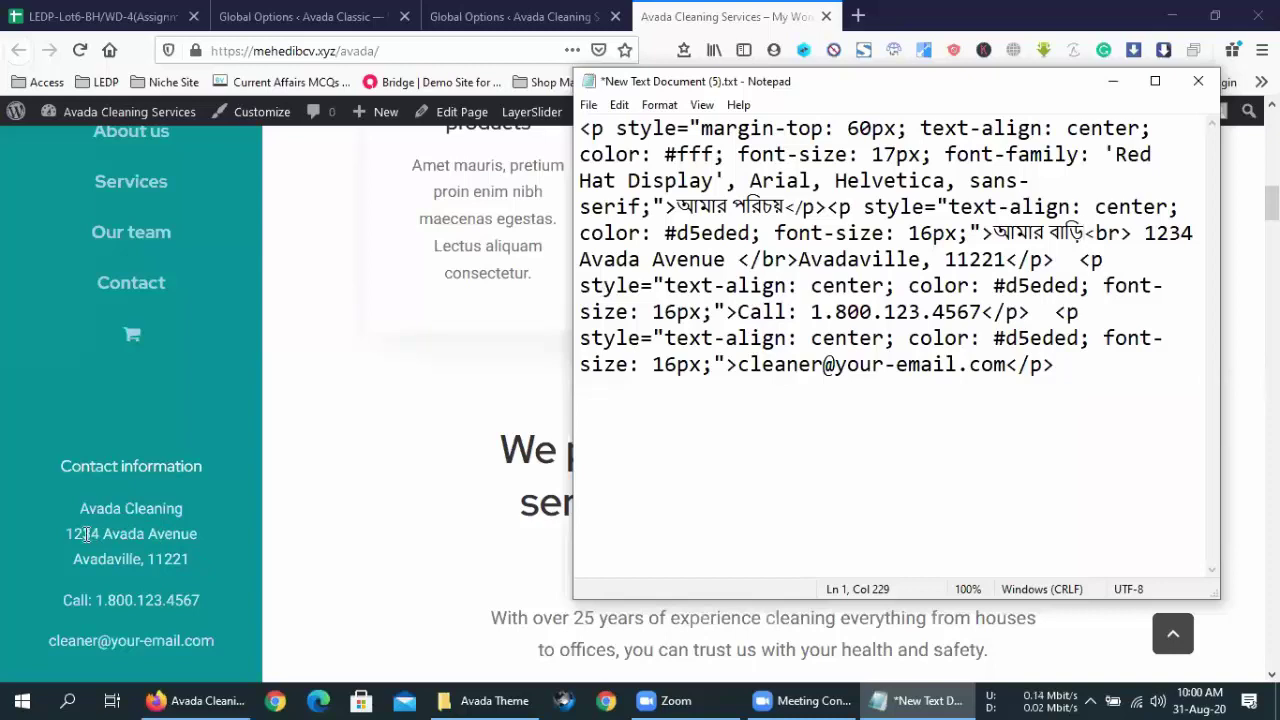
- Replace '1234 Avada Avenue' with আমার ঘড় and 'Avadaville, 11221' with আমার বিছানা
{"action": "left_click_drag", "start_coordinate": [1147, 232], "coordinate": [722, 257]}
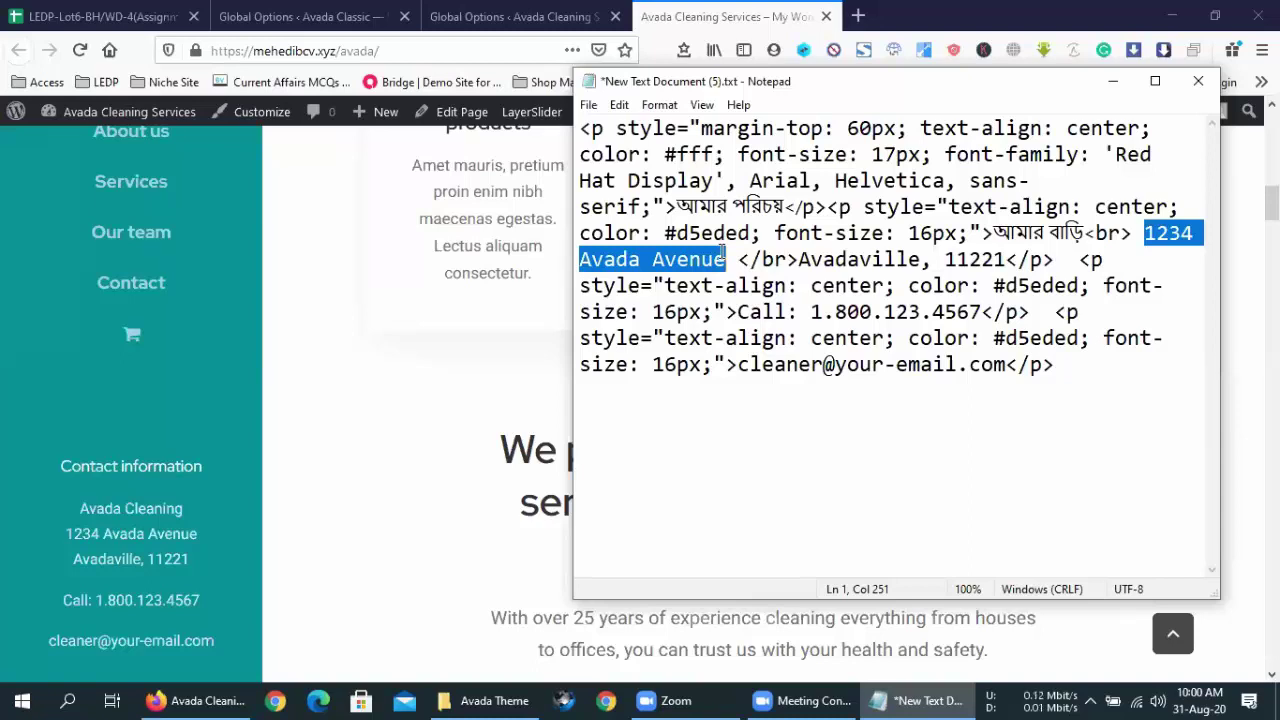
{"action": "key", "text": "BackSpace"}
{"action": "key", "text": "BackSpace"}
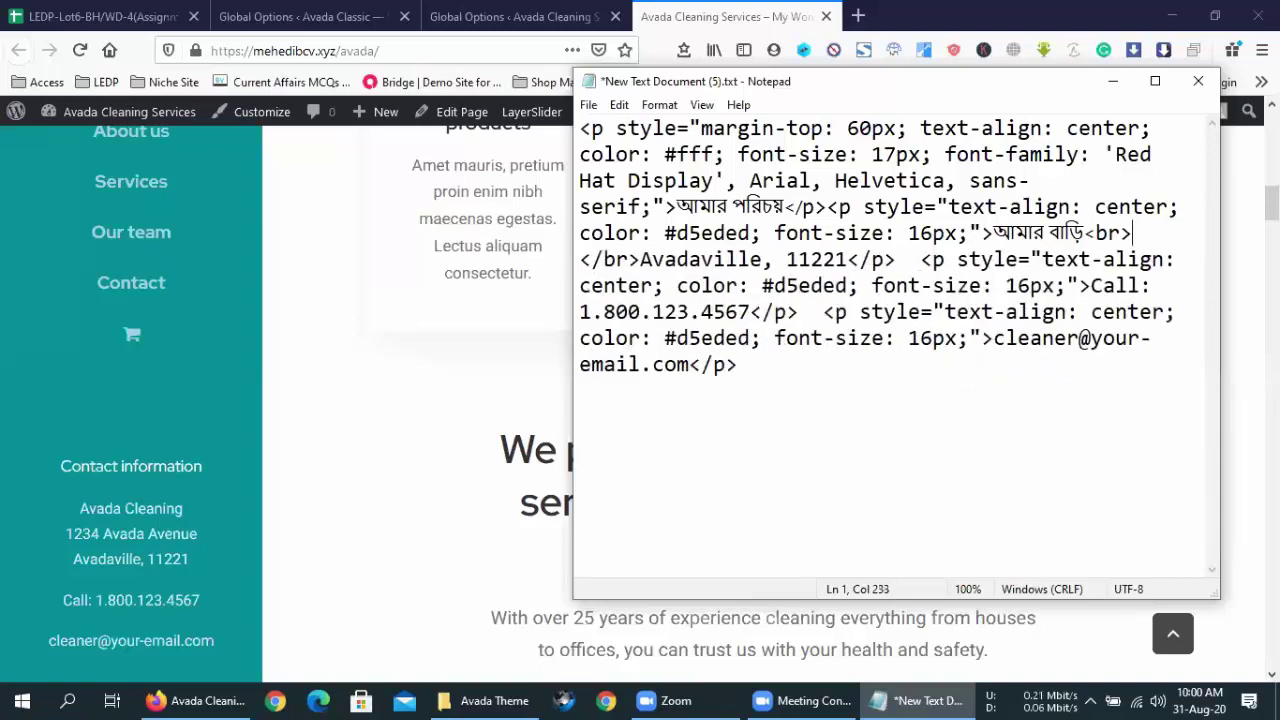
{"action": "type", "text": "আমার ঘ"}
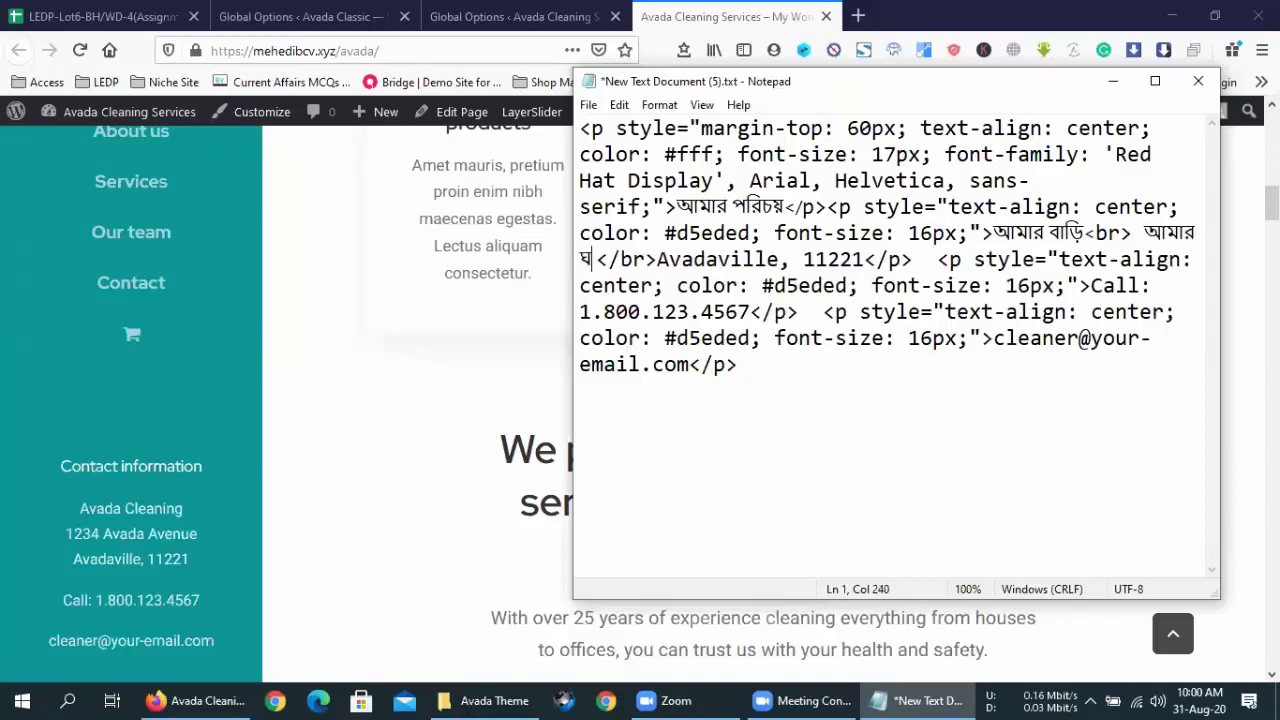
{"action": "type", "text": "ড়"}
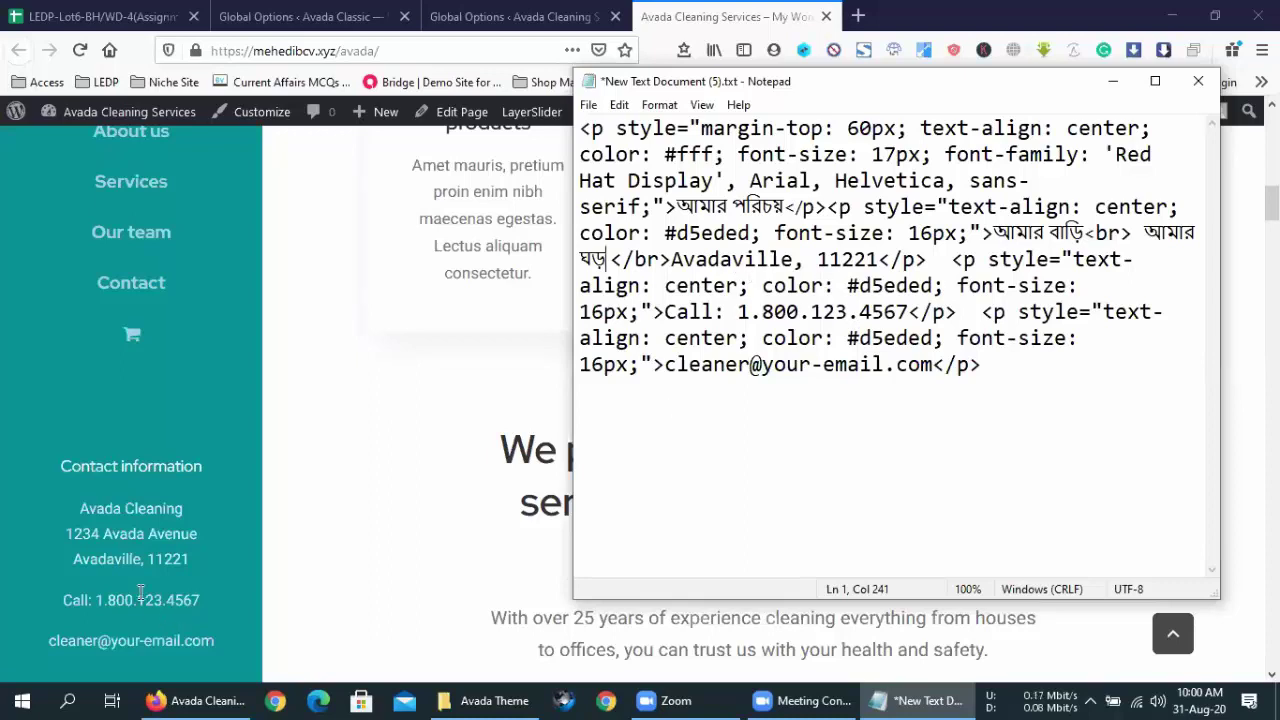
{"action": "left_click_drag", "start_coordinate": [880, 259], "coordinate": [676, 261]}
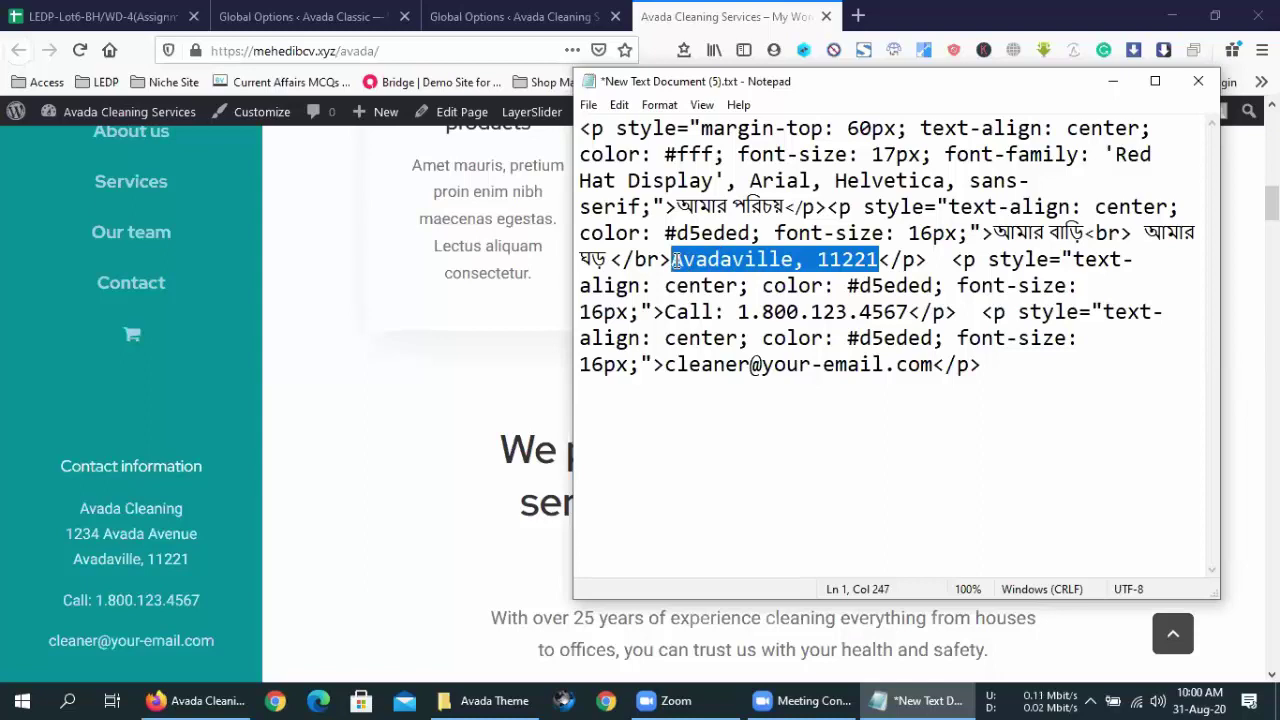
{"action": "type", "text": "আমার "}
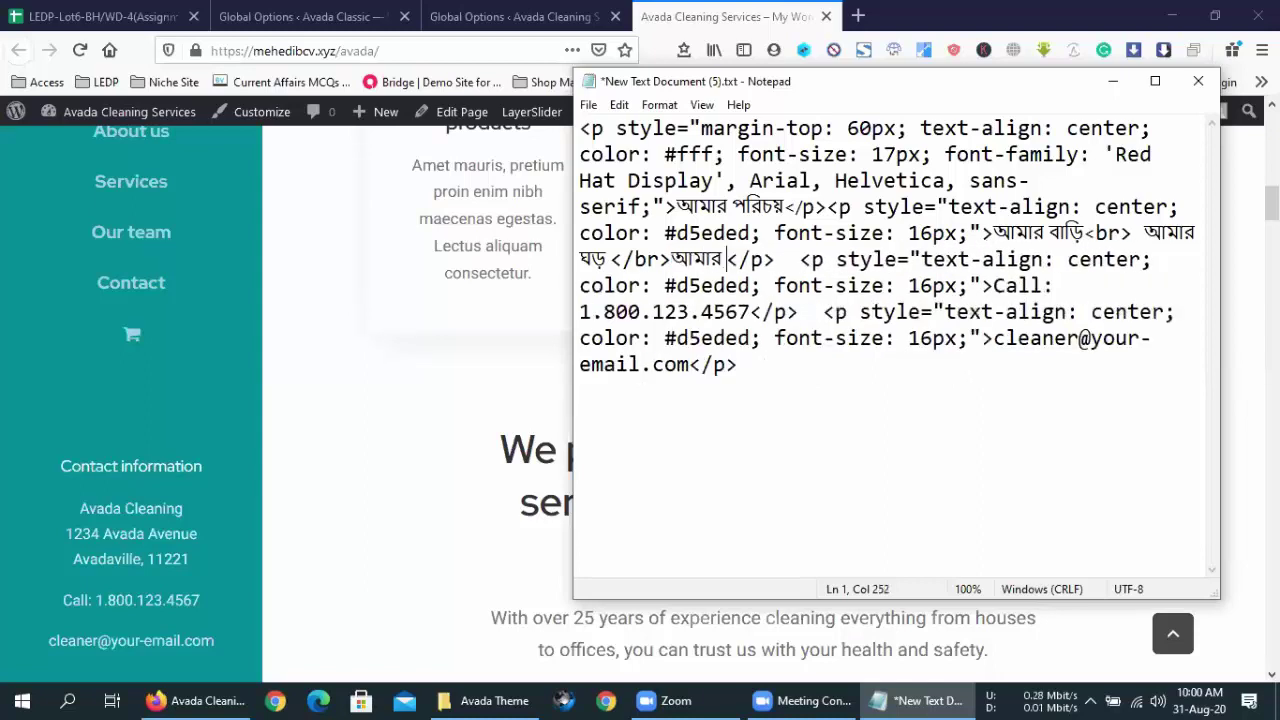
{"action": "type", "text": "বিছানা"}
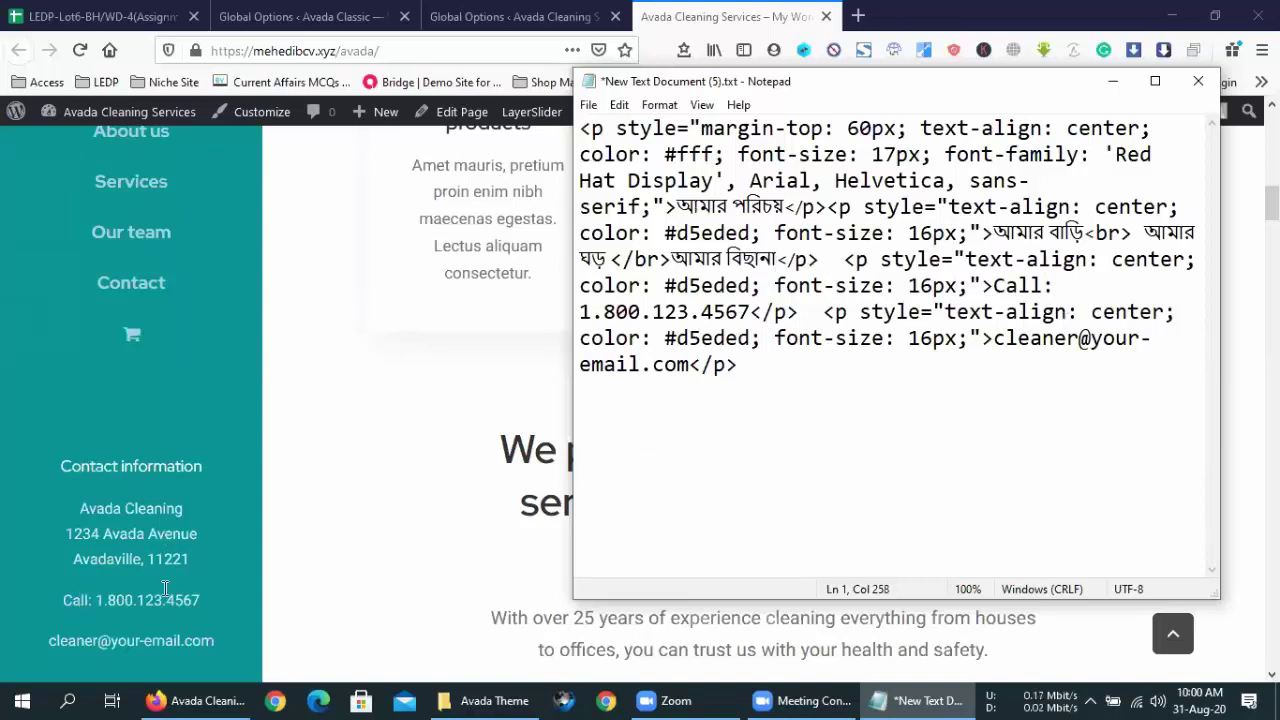
{"action": "left_click_drag", "start_coordinate": [756, 301], "coordinate": [585, 312]}
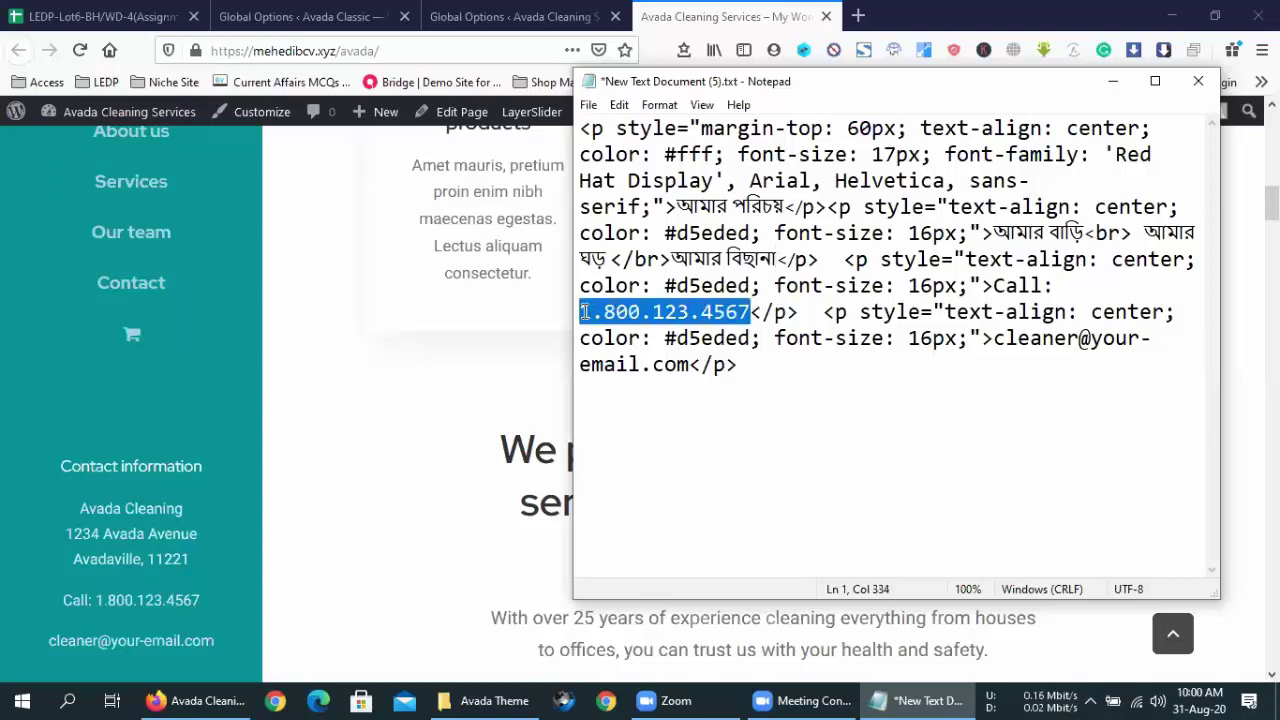
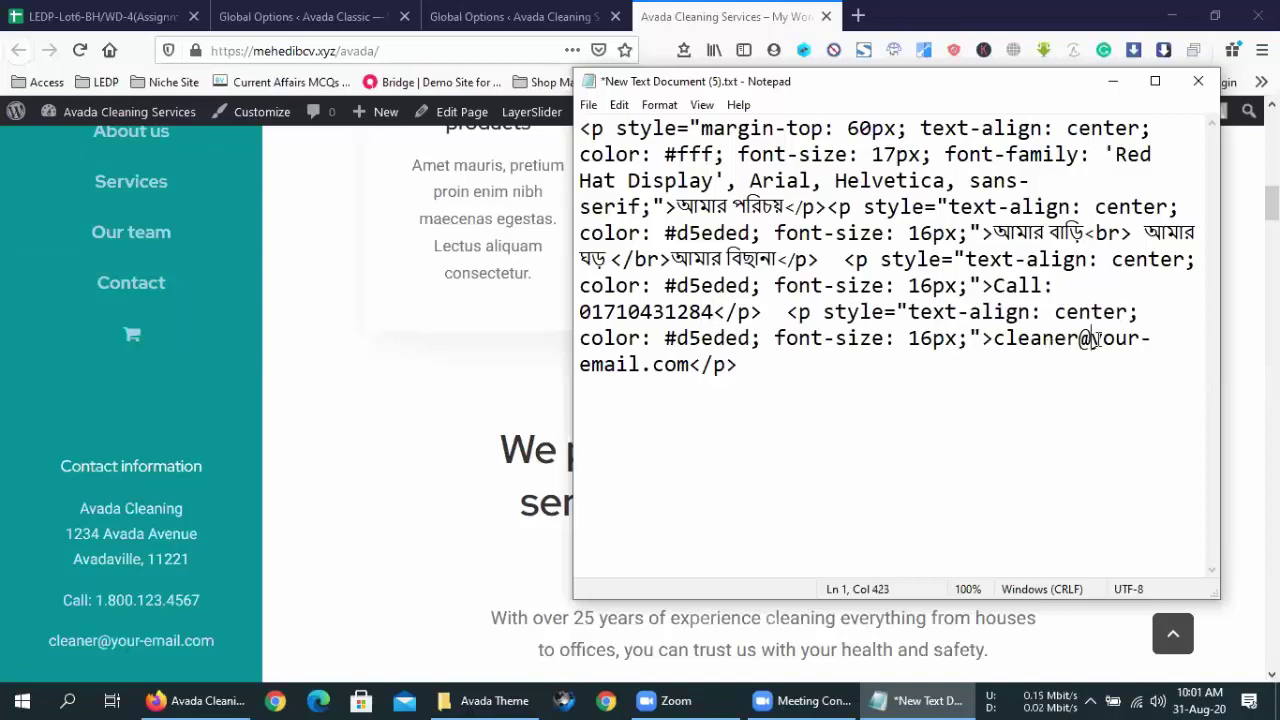
- Change the e-mail to 'contact' at the user's own domain, then select the whole snippet
{"action": "left_click_drag", "start_coordinate": [1090, 338], "coordinate": [1104, 360]}
{"action": "left_click_drag", "start_coordinate": [766, 373], "coordinate": [690, 368]}
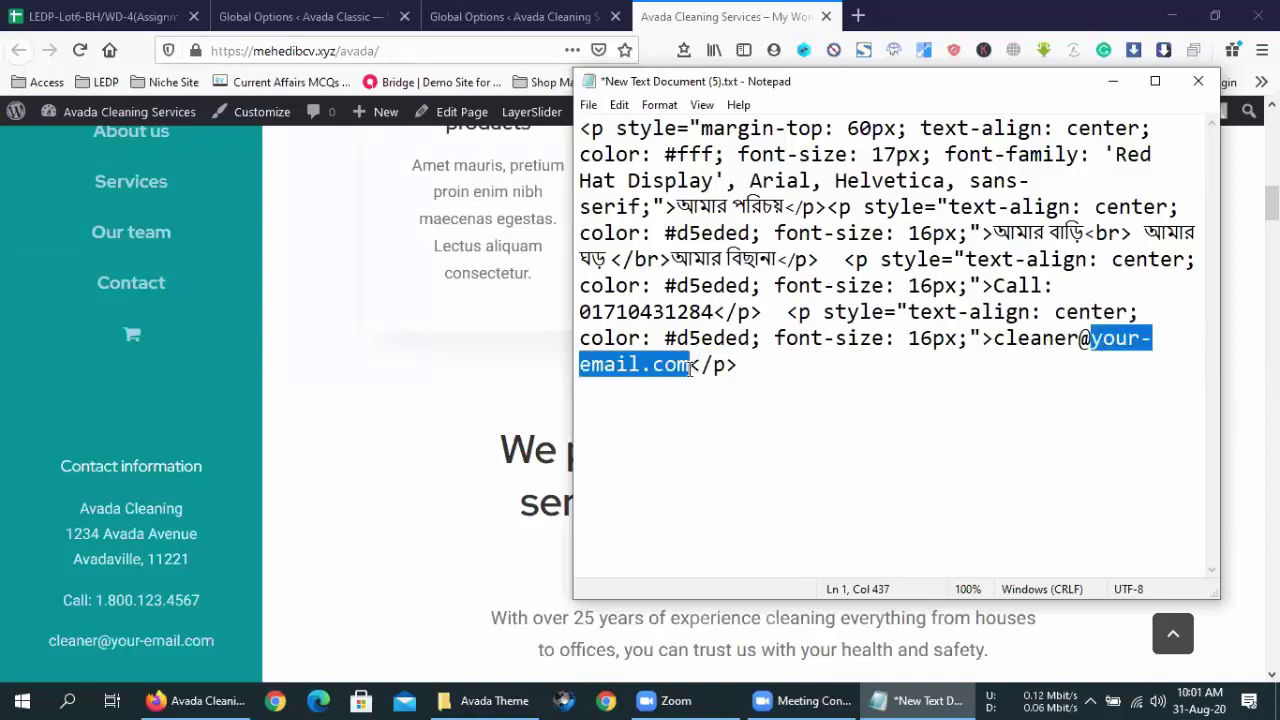
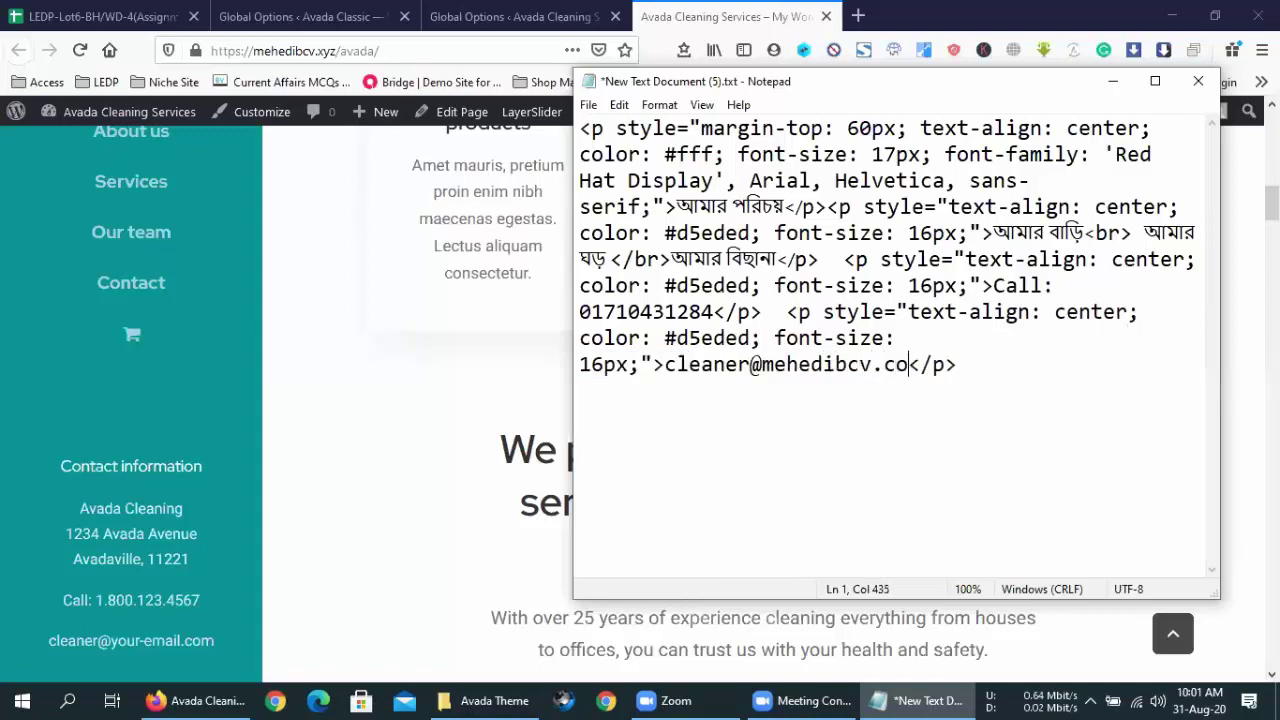
{"action": "left_click_drag", "start_coordinate": [748, 364], "coordinate": [666, 366]}
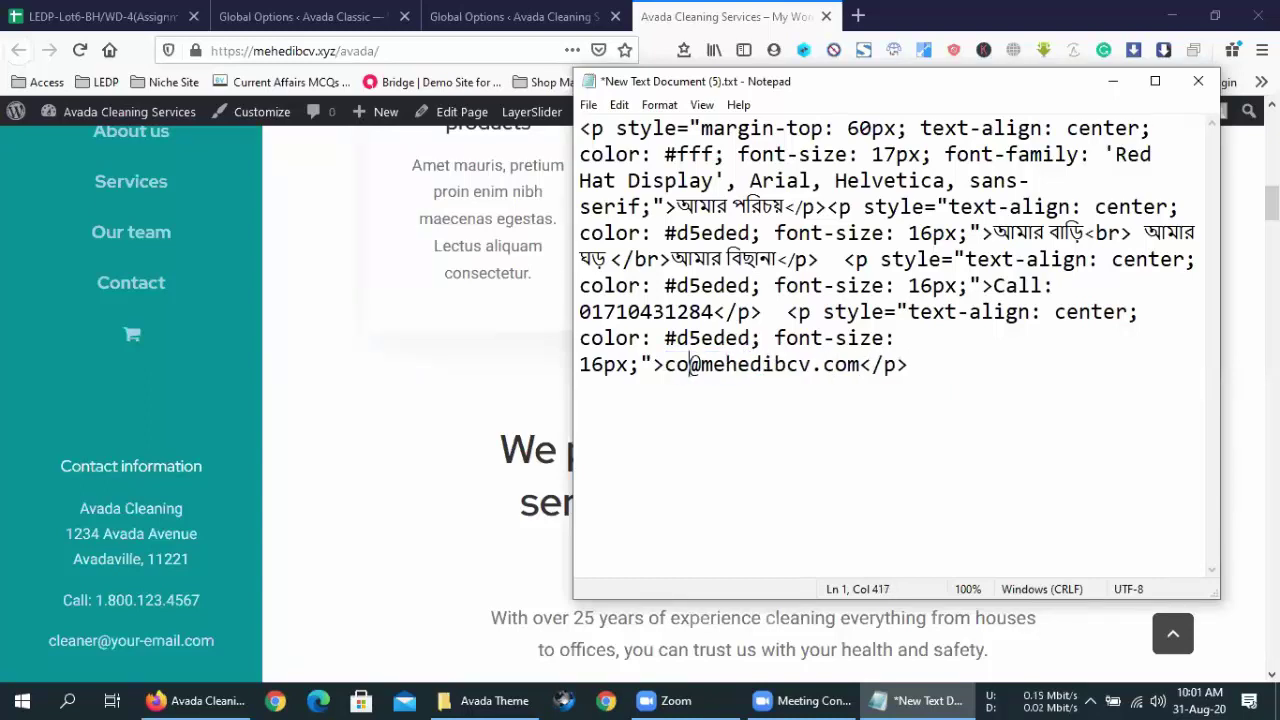
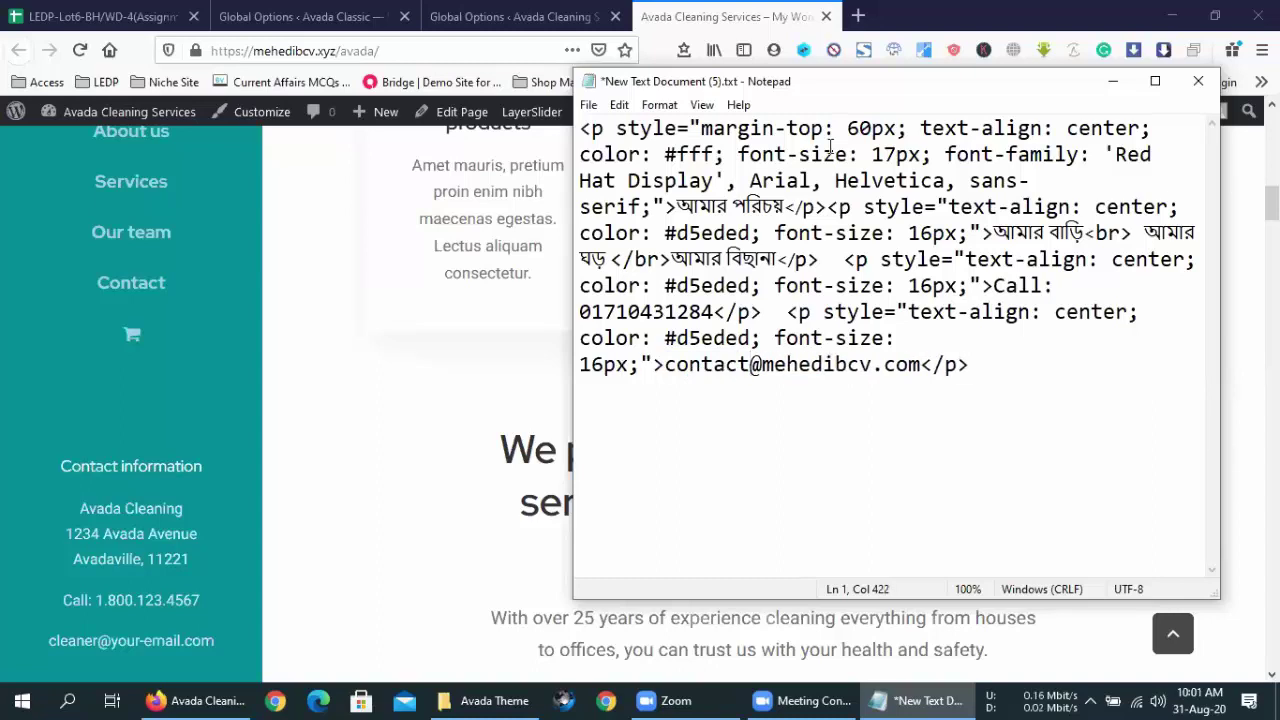
{"action": "left_click_drag", "start_coordinate": [830, 81], "coordinate": [842, 142]}
{"action": "left_click_drag", "start_coordinate": [1045, 459], "coordinate": [592, 189]}
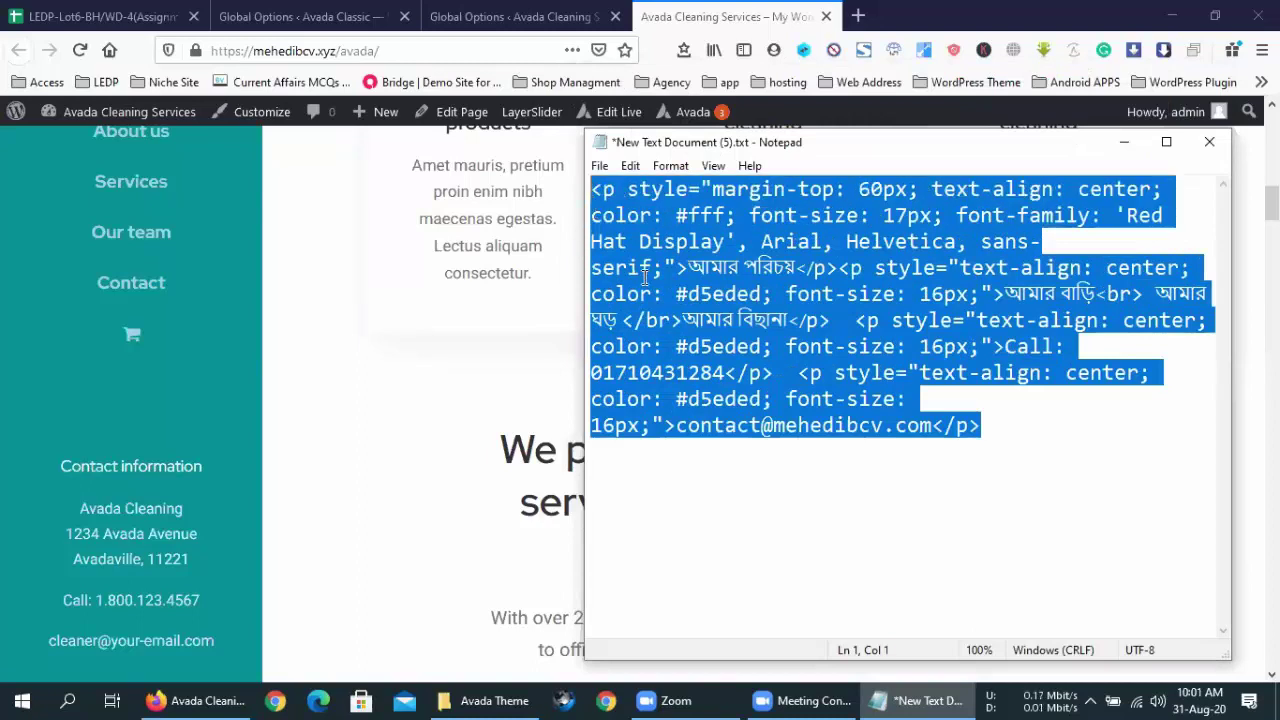
- Inspect the </br> and <br> line-break tags in the snippet's address lines
{"action": "left_click", "coordinate": [995, 438]}
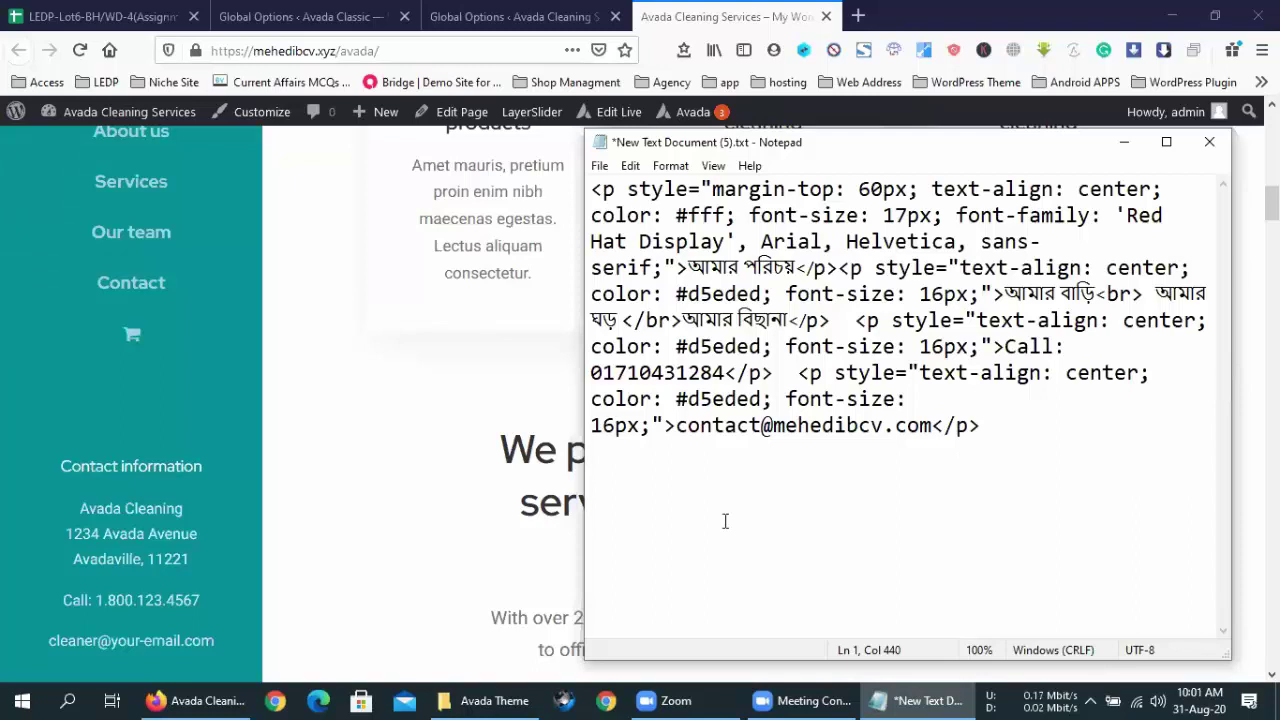
{"action": "left_click_drag", "start_coordinate": [1004, 432], "coordinate": [590, 190]}
{"action": "left_click", "coordinate": [867, 452]}
{"action": "left_click_drag", "start_coordinate": [683, 320], "coordinate": [626, 319]}
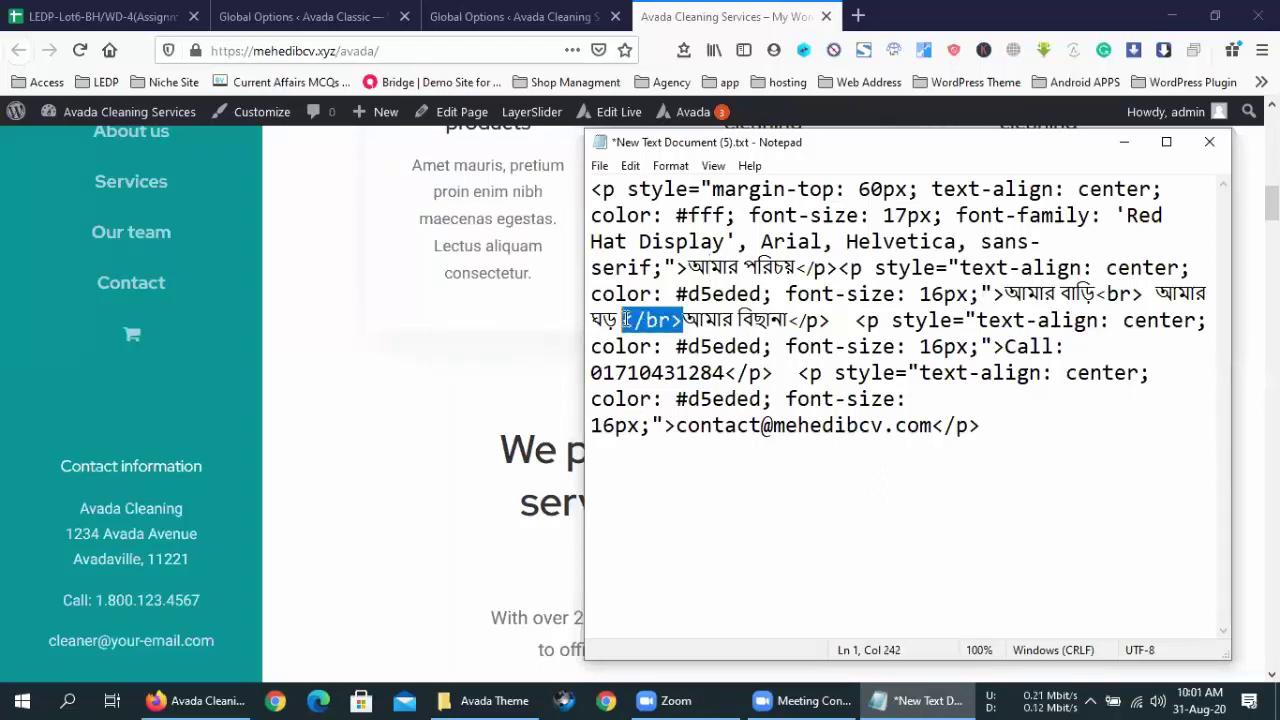
{"action": "left_click", "coordinate": [626, 319]}
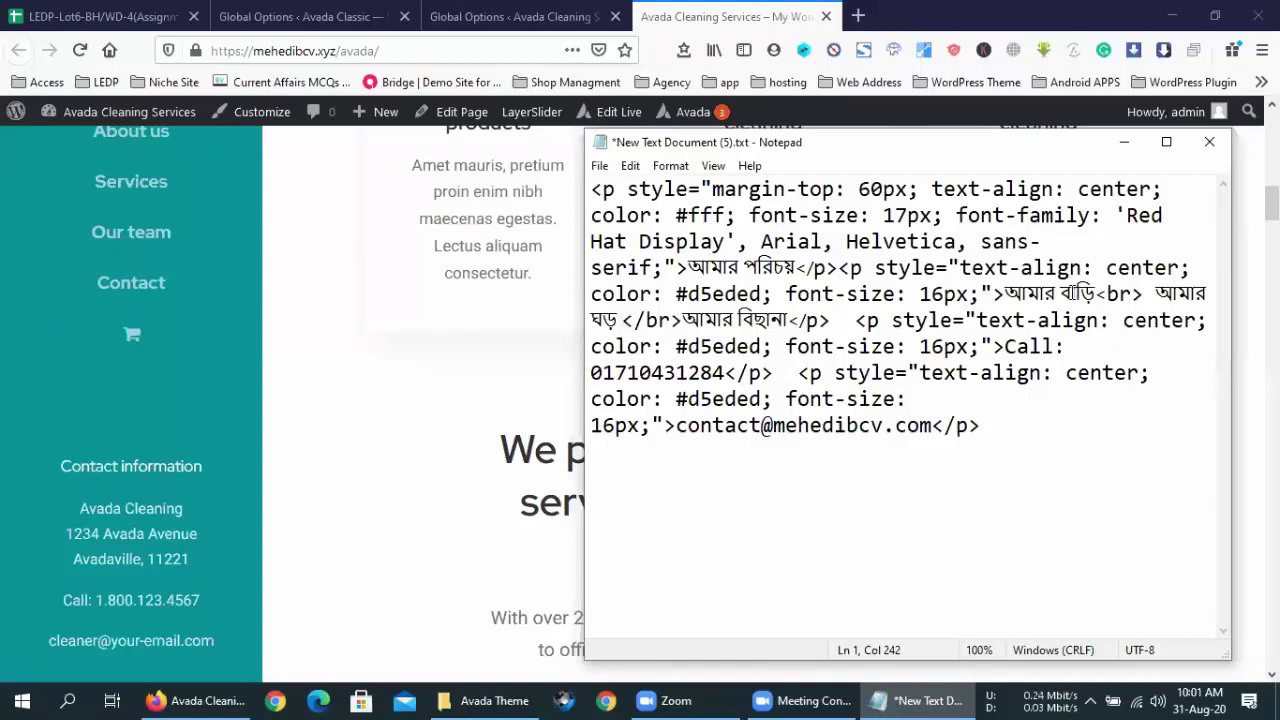
{"action": "left_click_drag", "start_coordinate": [1142, 293], "coordinate": [1111, 293]}
{"action": "left_click", "coordinate": [1106, 293]}
{"action": "left_click_drag", "start_coordinate": [985, 432], "coordinate": [590, 189]}
{"action": "left_click", "coordinate": [720, 215]}
- Review the opening <p> tag, a <br> tag and the e-mail line, then select the entire snippet
{"action": "left_click_drag", "start_coordinate": [616, 190], "coordinate": [592, 192]}
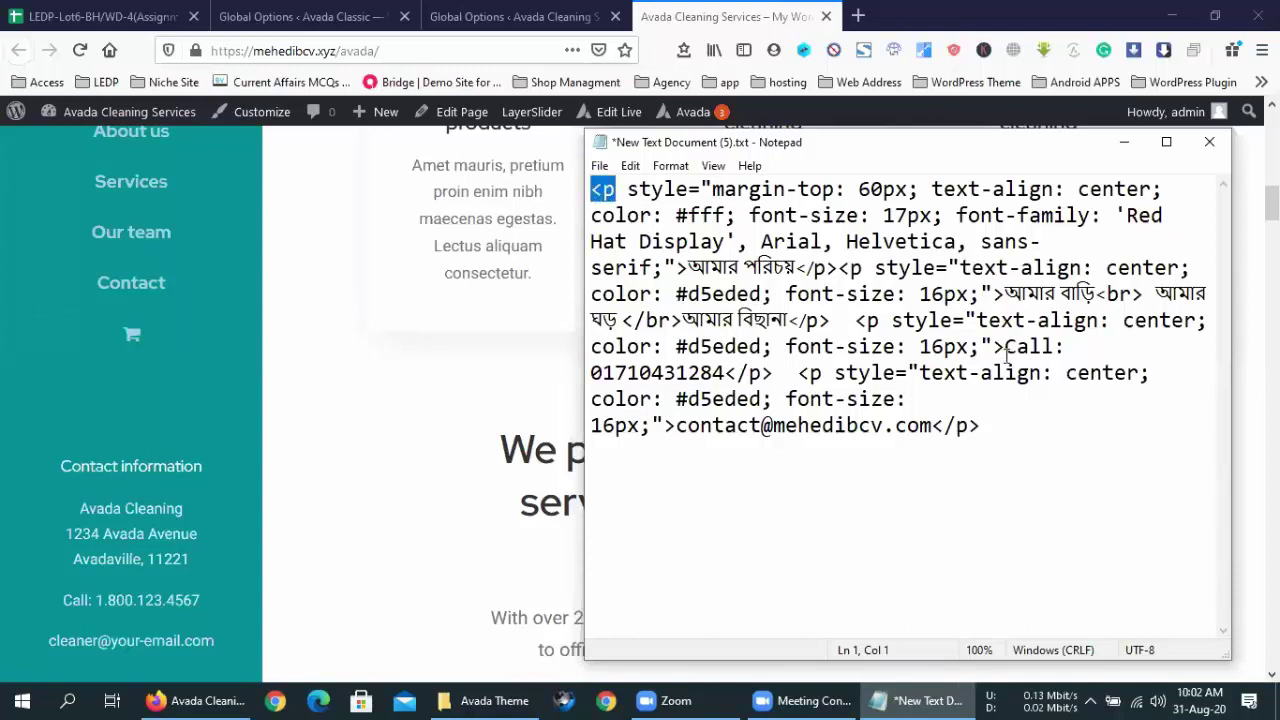
{"action": "double_click", "coordinate": [1134, 296]}
{"action": "left_click_drag", "start_coordinate": [1137, 298], "coordinate": [1100, 293]}
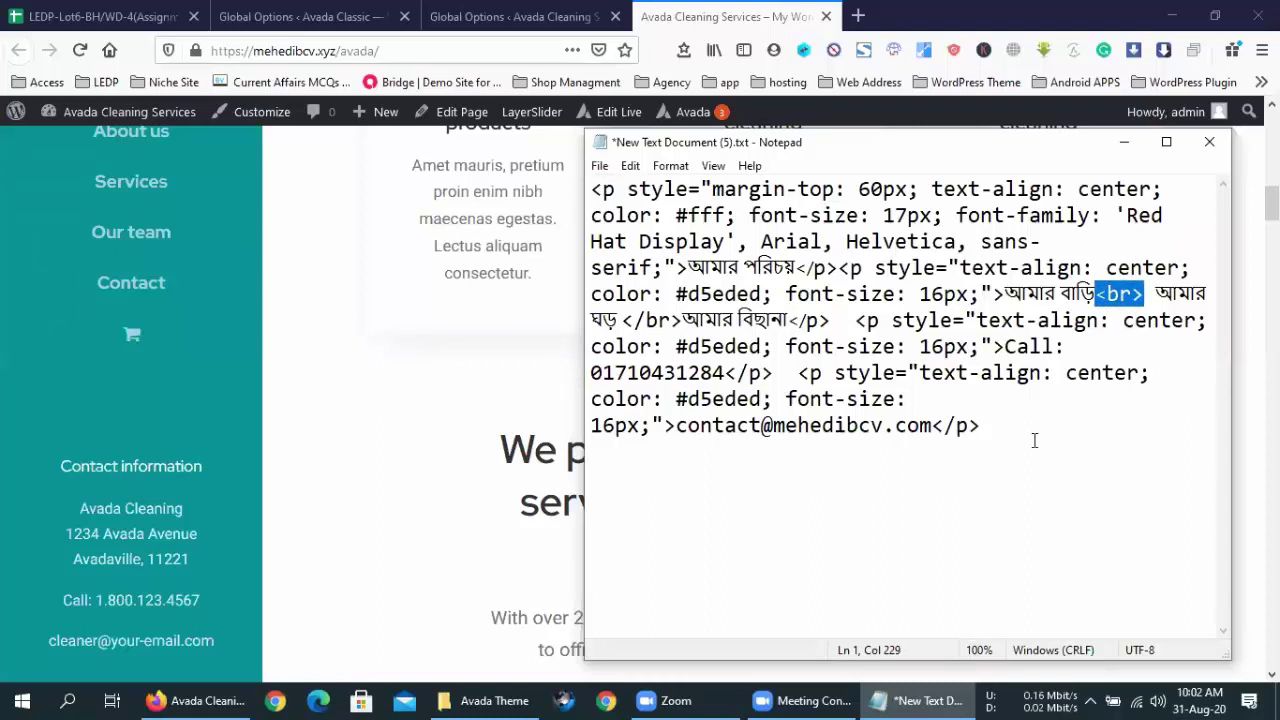
{"action": "left_click_drag", "start_coordinate": [1034, 437], "coordinate": [862, 400]}
{"action": "left_click", "coordinate": [851, 400]}
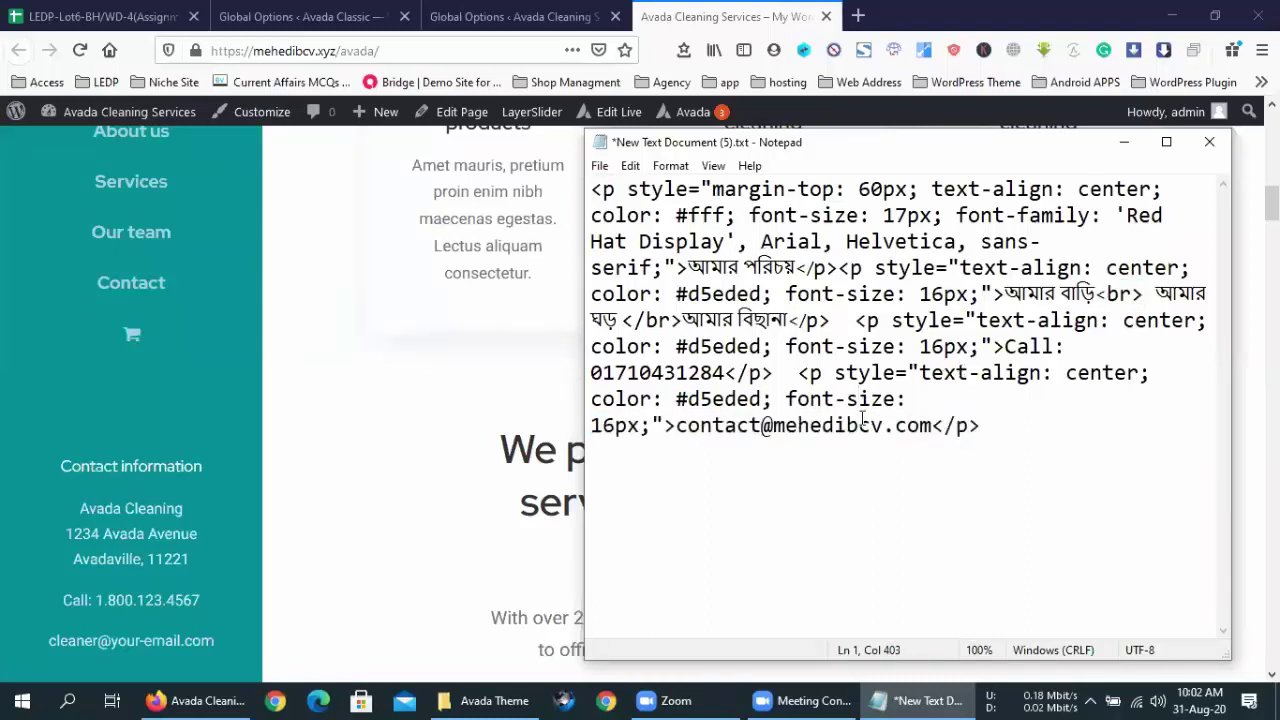
{"action": "left_click", "coordinate": [978, 428]}
{"action": "key", "text": "ctrl+a"}
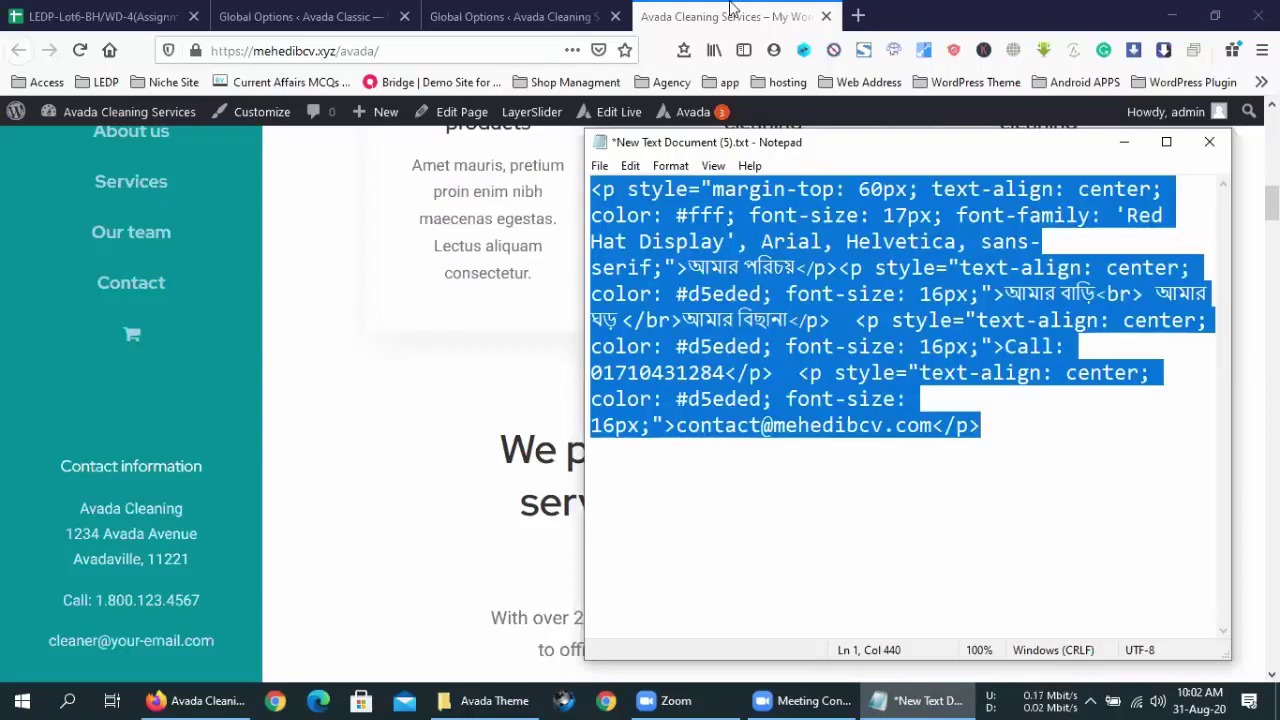
- Overwrite the Phone Number For Contact Info value with the Bengali snippet and save with Ctrl+S
{"action": "left_click", "coordinate": [731, 8]}
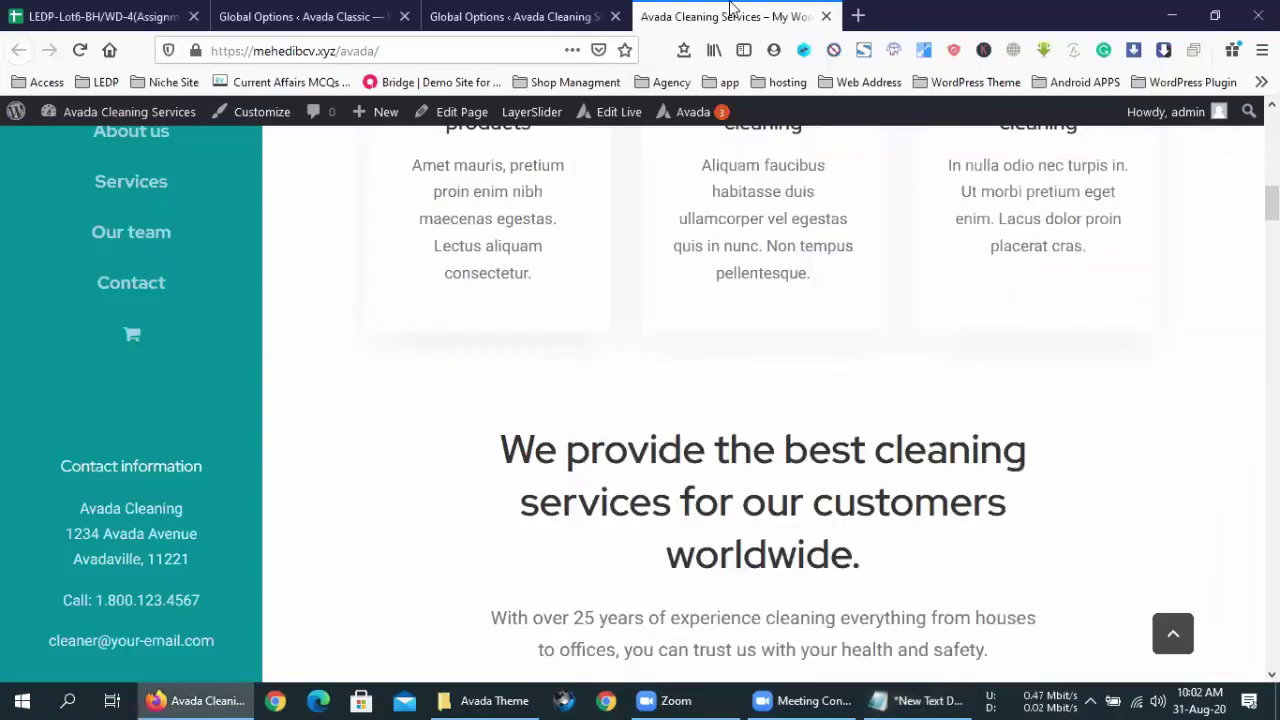
{"action": "left_click", "coordinate": [560, 16]}
{"action": "left_click", "coordinate": [873, 370]}
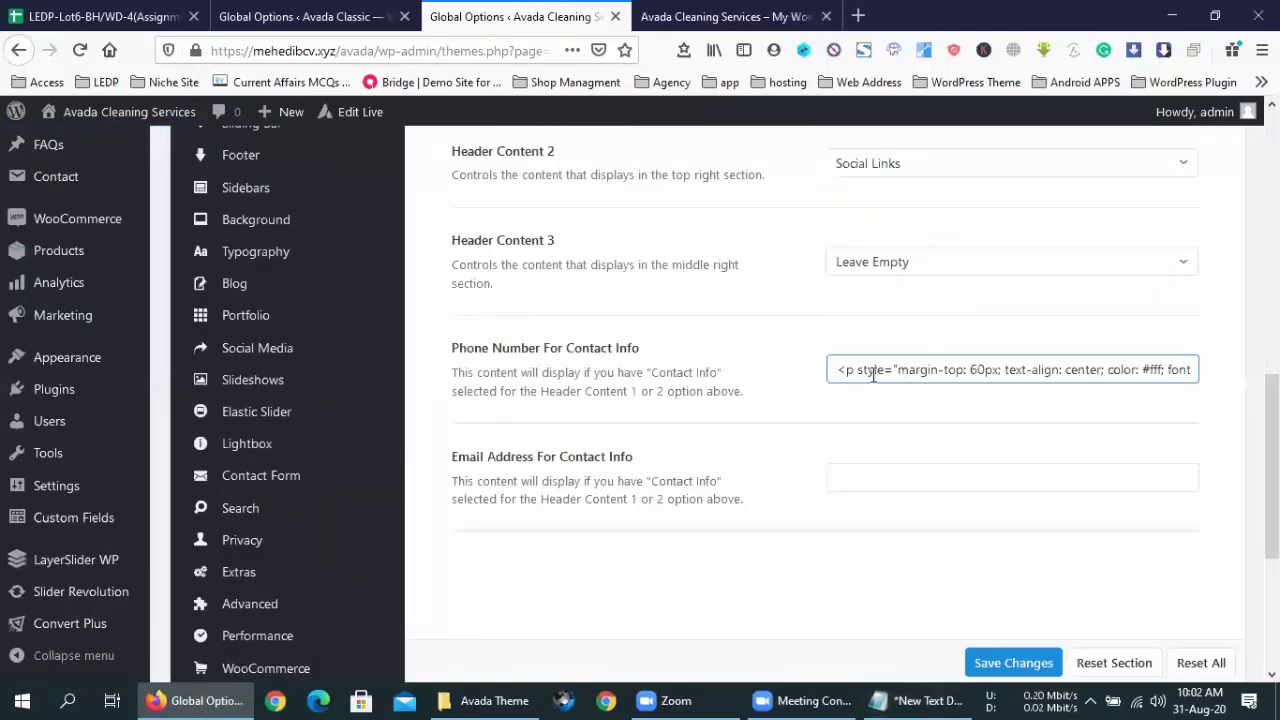
{"action": "key", "text": "ctrl+a"}
{"action": "key", "text": "BackSpace"}
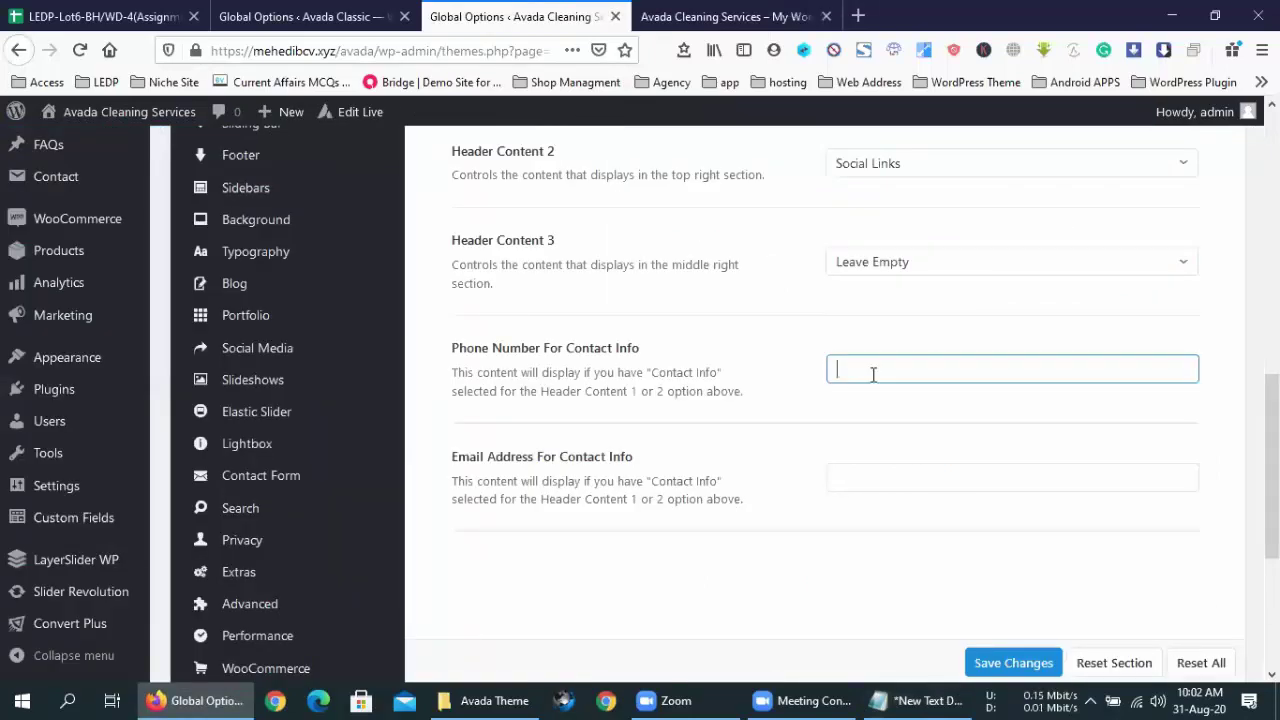
{"action": "key", "text": "ctrl+v"}
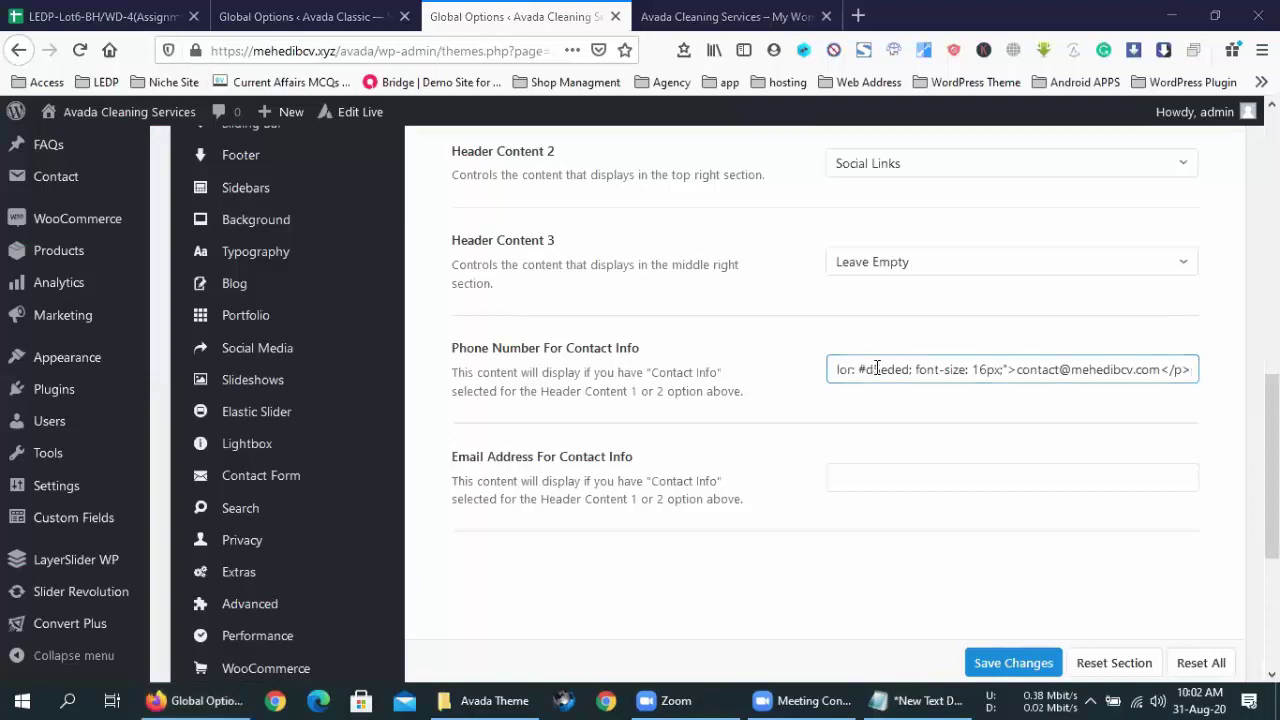
{"action": "key", "text": "ctrl+s"}
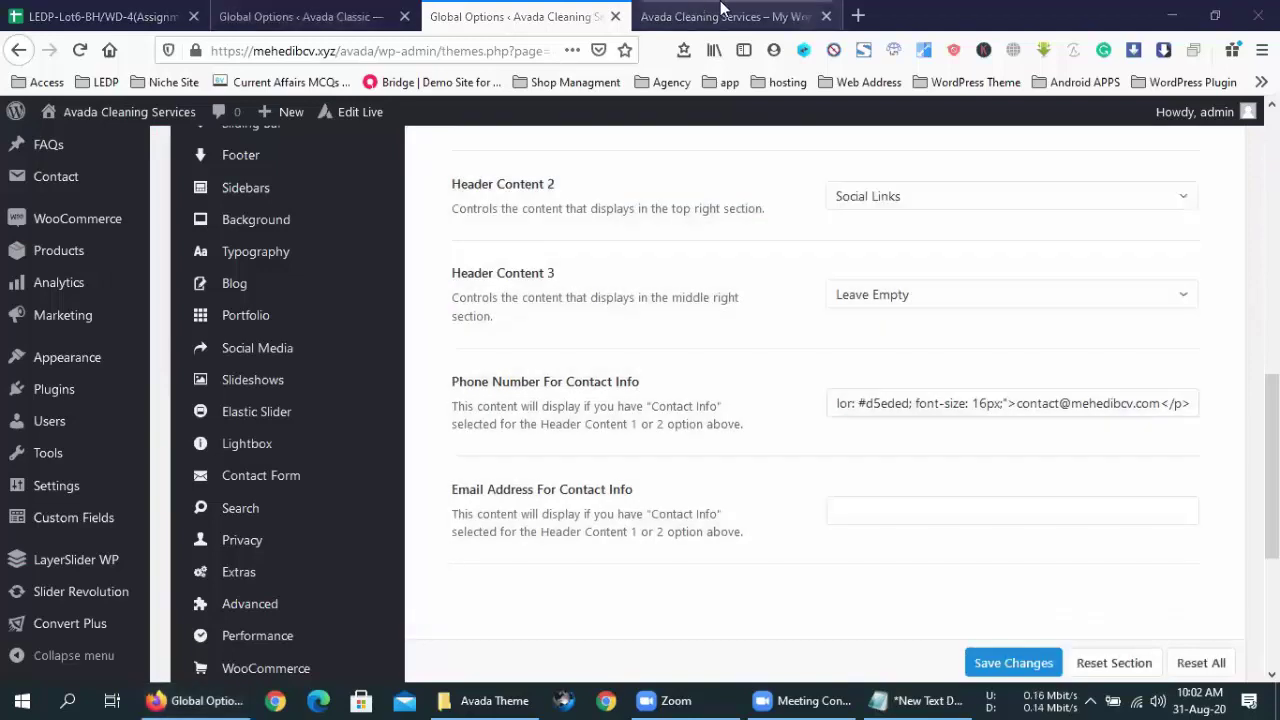
{"action": "left_click", "coordinate": [724, 12]}
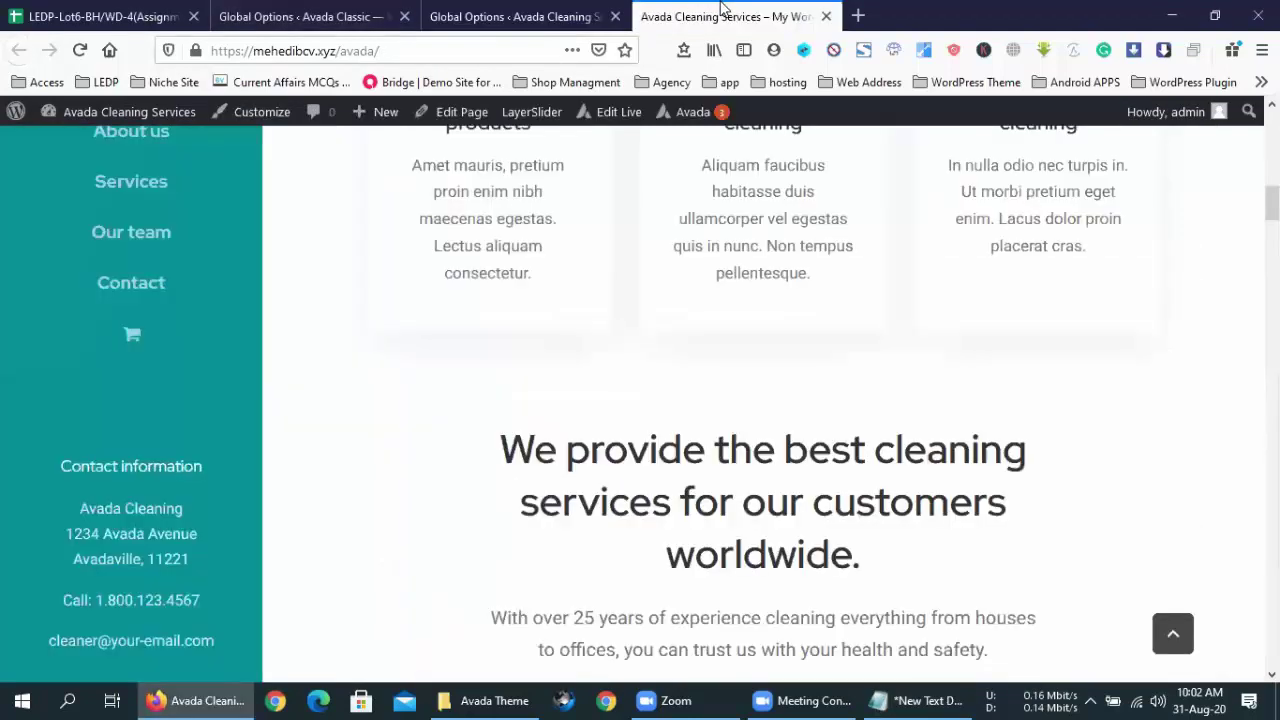
- Reload the Cleaning Services homepage with F5 and scroll to the Bengali contact block
{"action": "key", "text": "F5"}
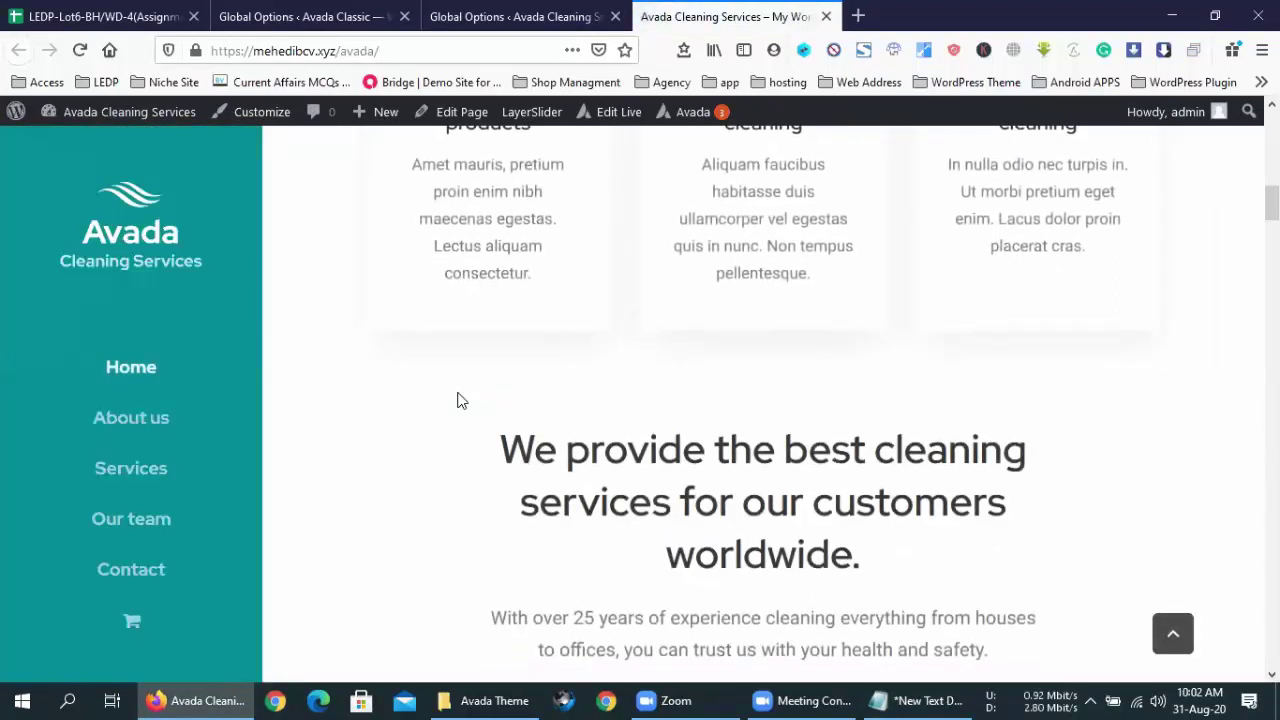
{"action": "scroll", "coordinate": [20, 317], "scroll_direction": "down", "scroll_amount": 5}
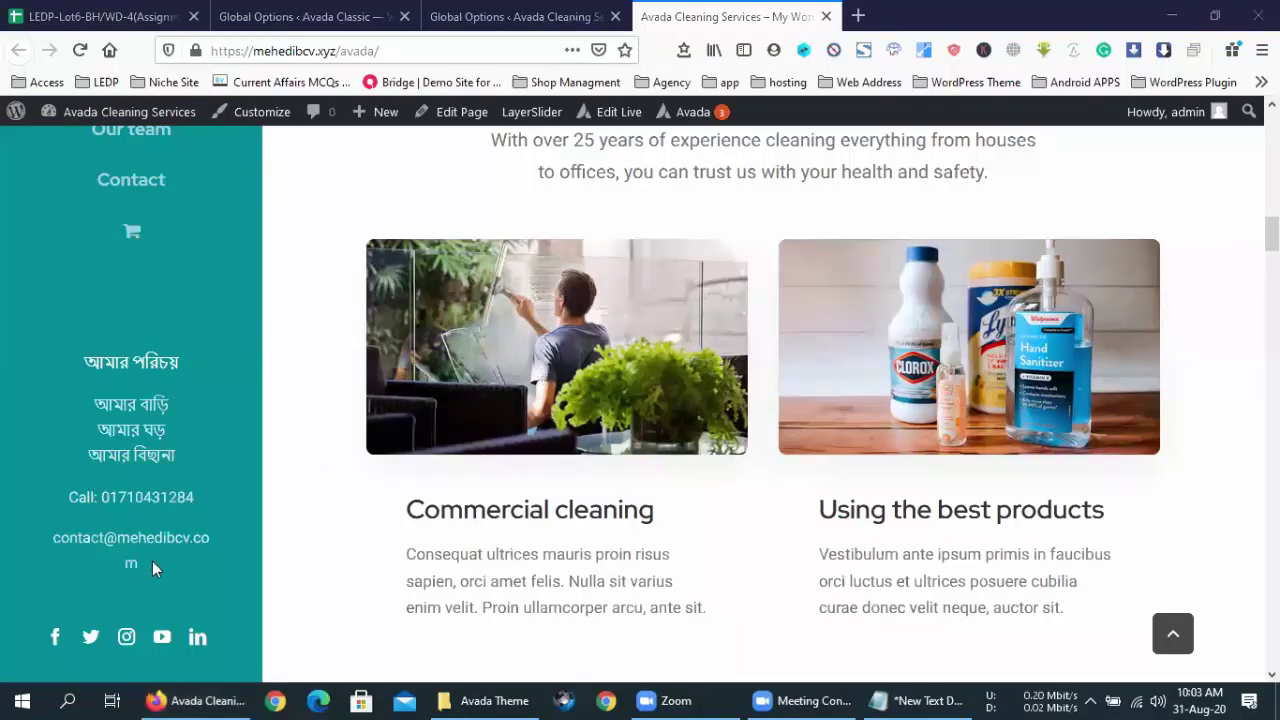
- Cut all the HTML out of the Phone Number For Contact Info field
{"action": "left_click", "coordinate": [515, 16]}
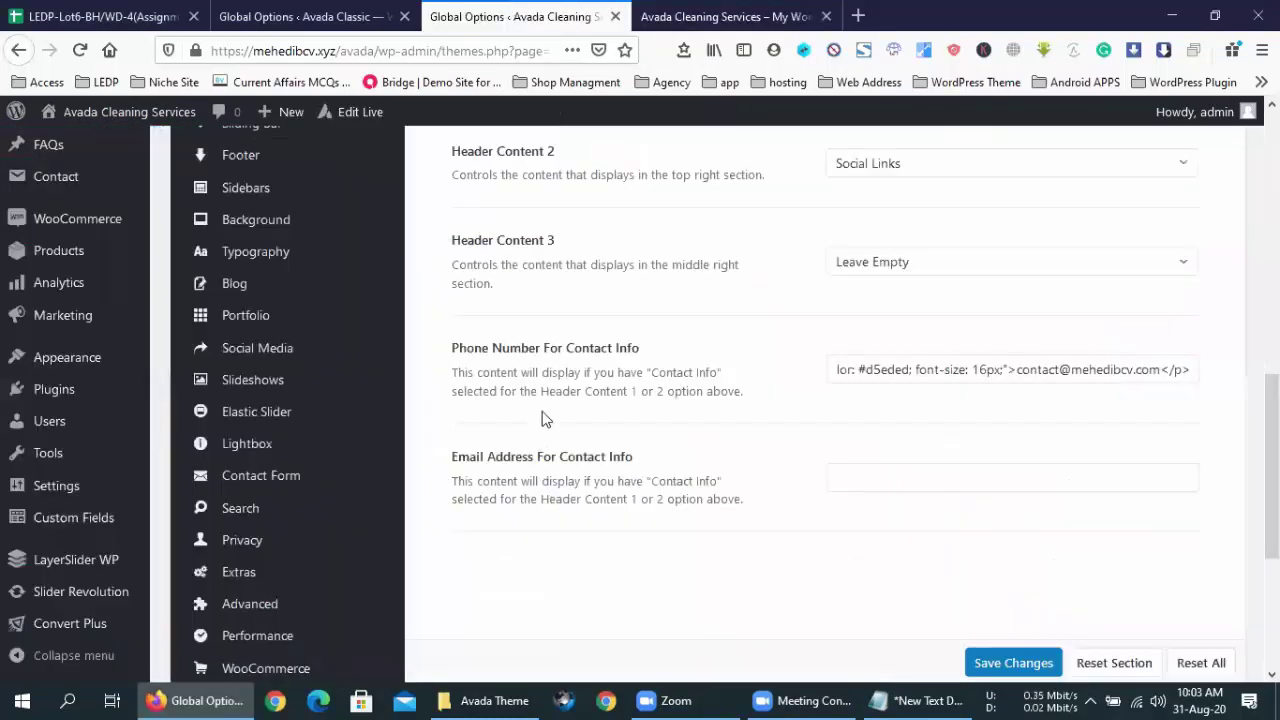
{"action": "left_click_drag", "start_coordinate": [643, 347], "coordinate": [451, 349]}
{"action": "left_click", "coordinate": [451, 349]}
{"action": "triple_click", "coordinate": [522, 343]}
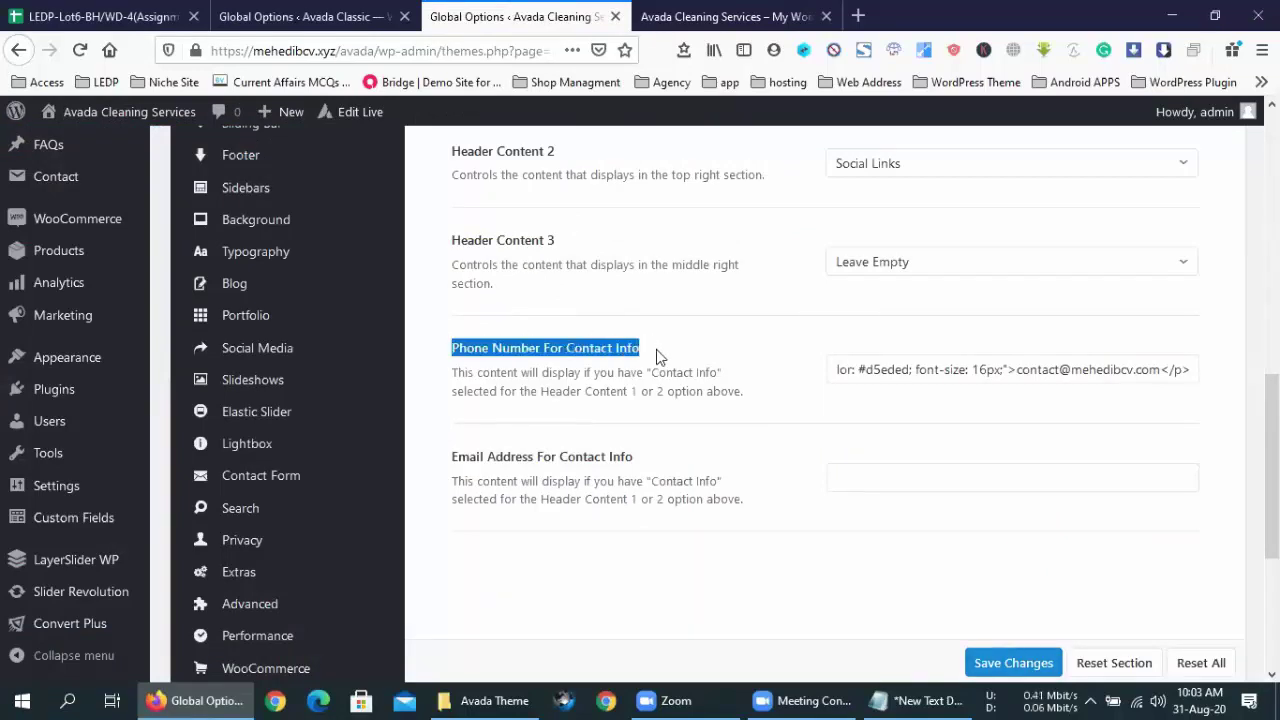
{"action": "left_click", "coordinate": [654, 346]}
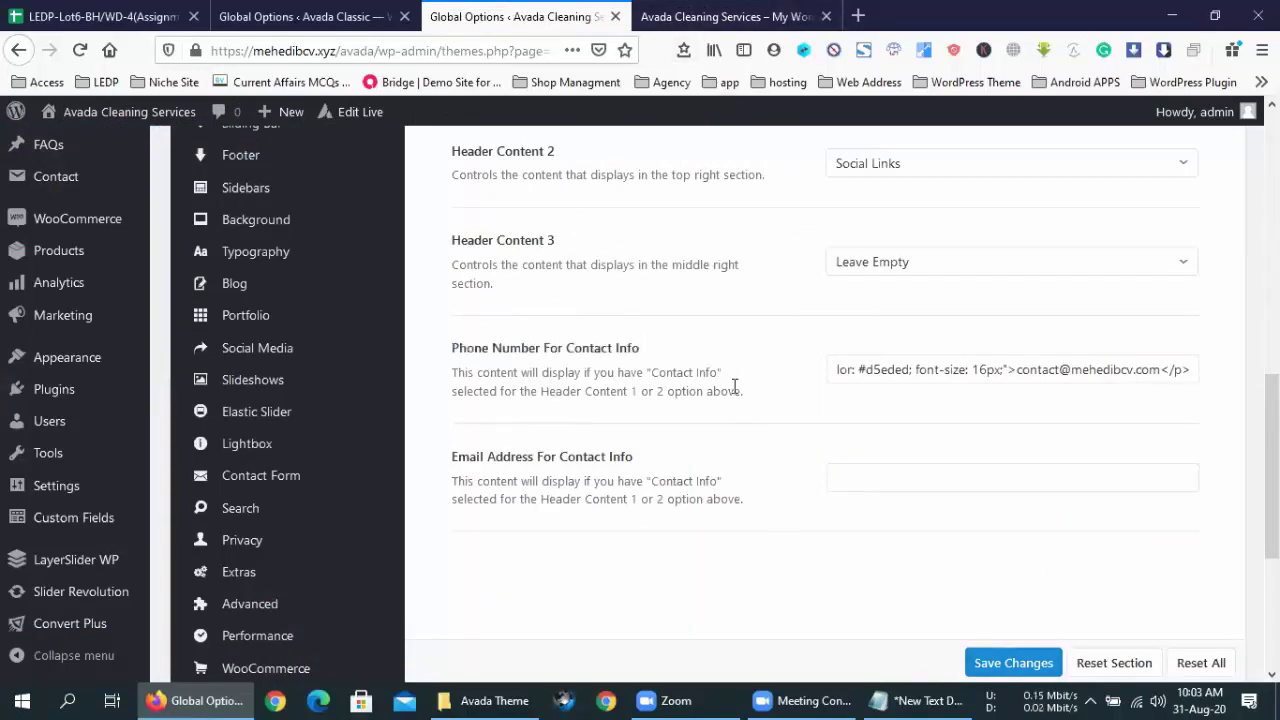
{"action": "left_click", "coordinate": [835, 365]}
{"action": "left_click_drag", "start_coordinate": [835, 365], "coordinate": [711, 363]}
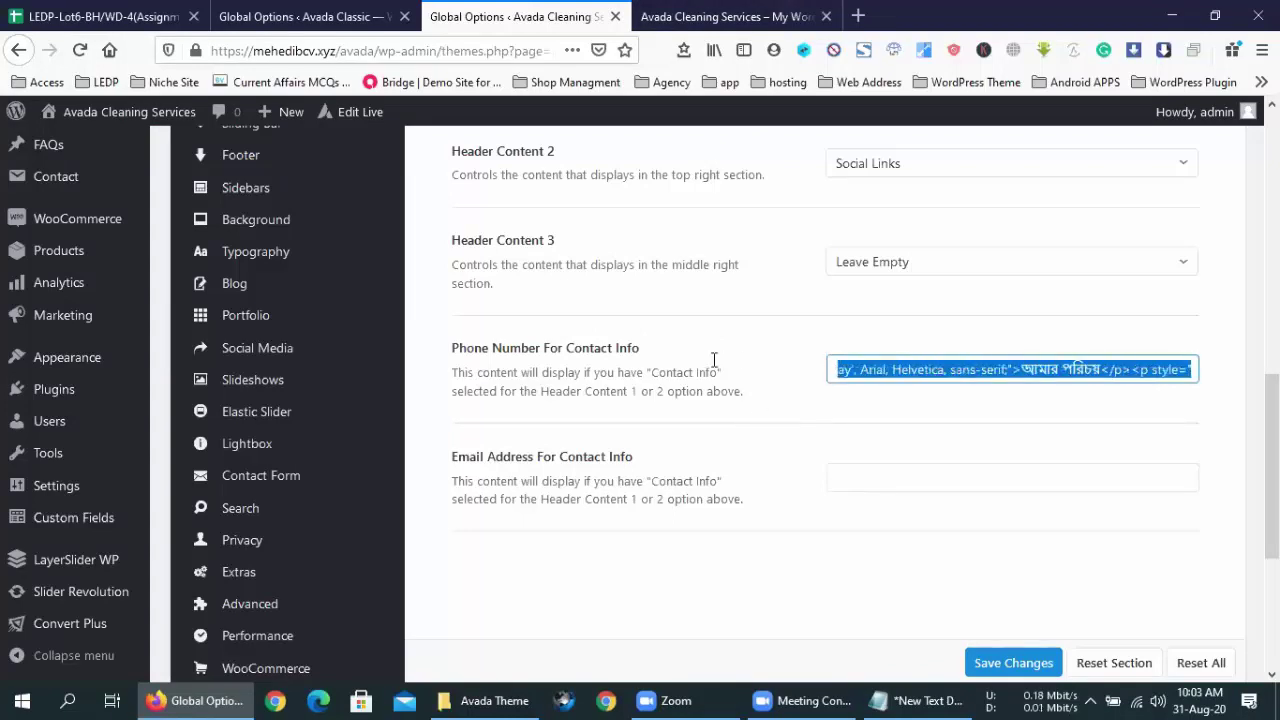
{"action": "left_click", "coordinate": [840, 368]}
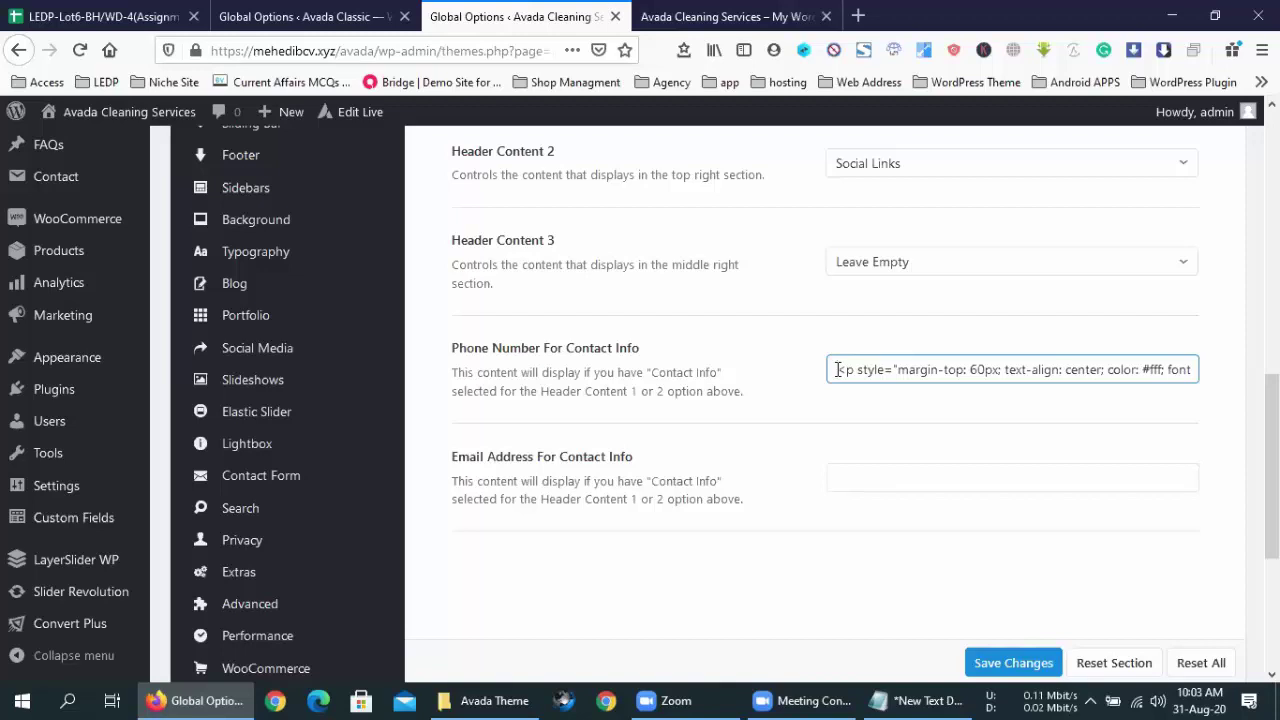
{"action": "key", "text": "ctrl+a"}
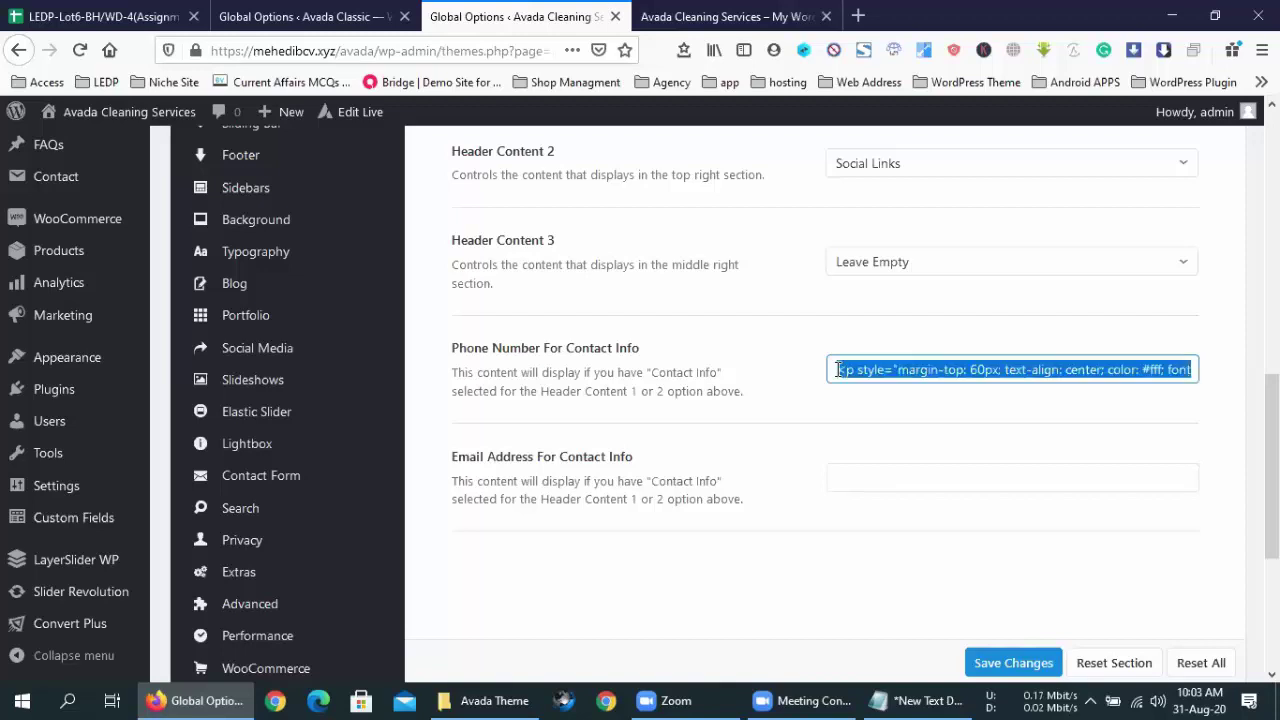
{"action": "key", "text": "ctrl+x"}
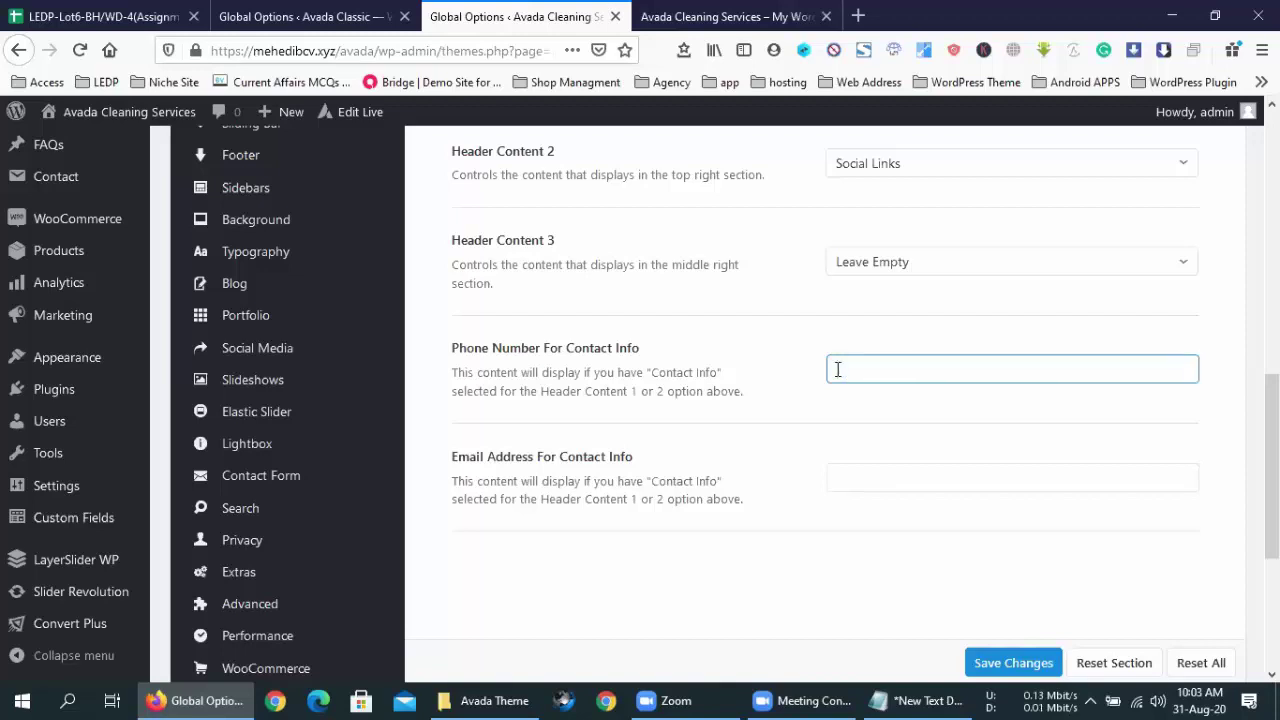
- Paste it into the Email Address For Contact Info field, save changes, and reload the live site
{"action": "left_click", "coordinate": [848, 466]}
{"action": "key", "text": "ctrl+v"}
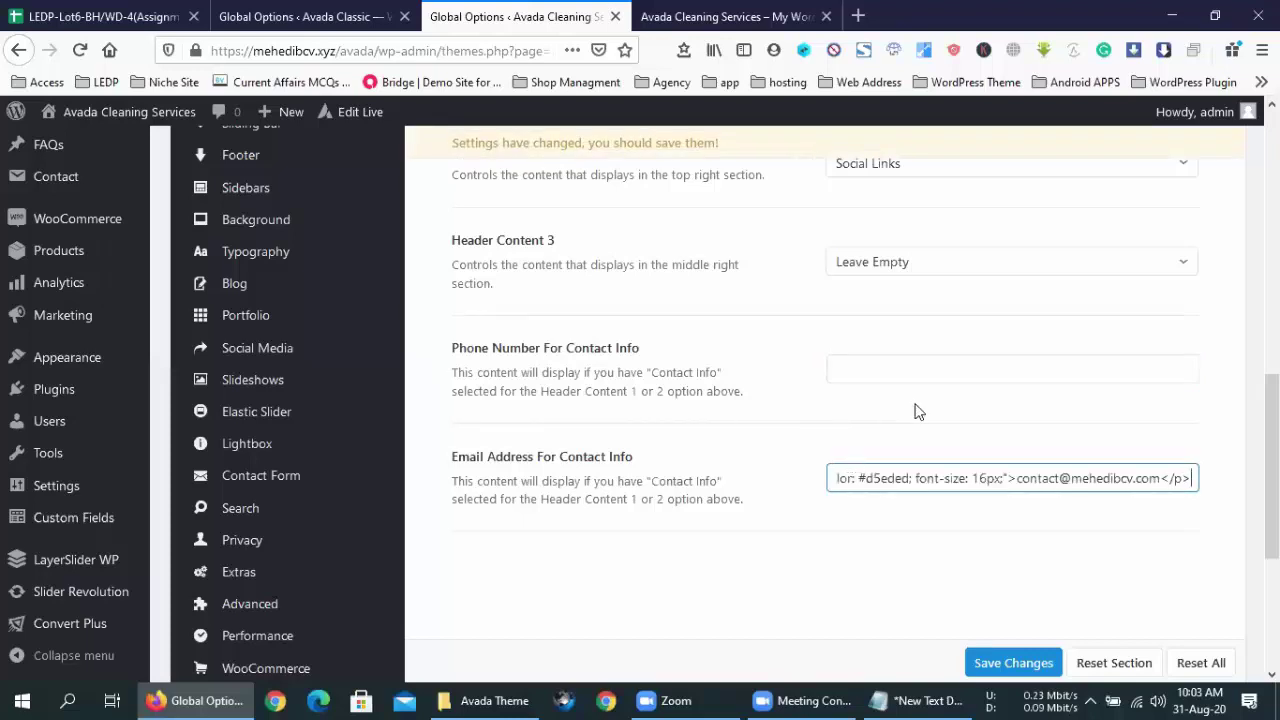
{"action": "left_click", "coordinate": [1008, 663]}
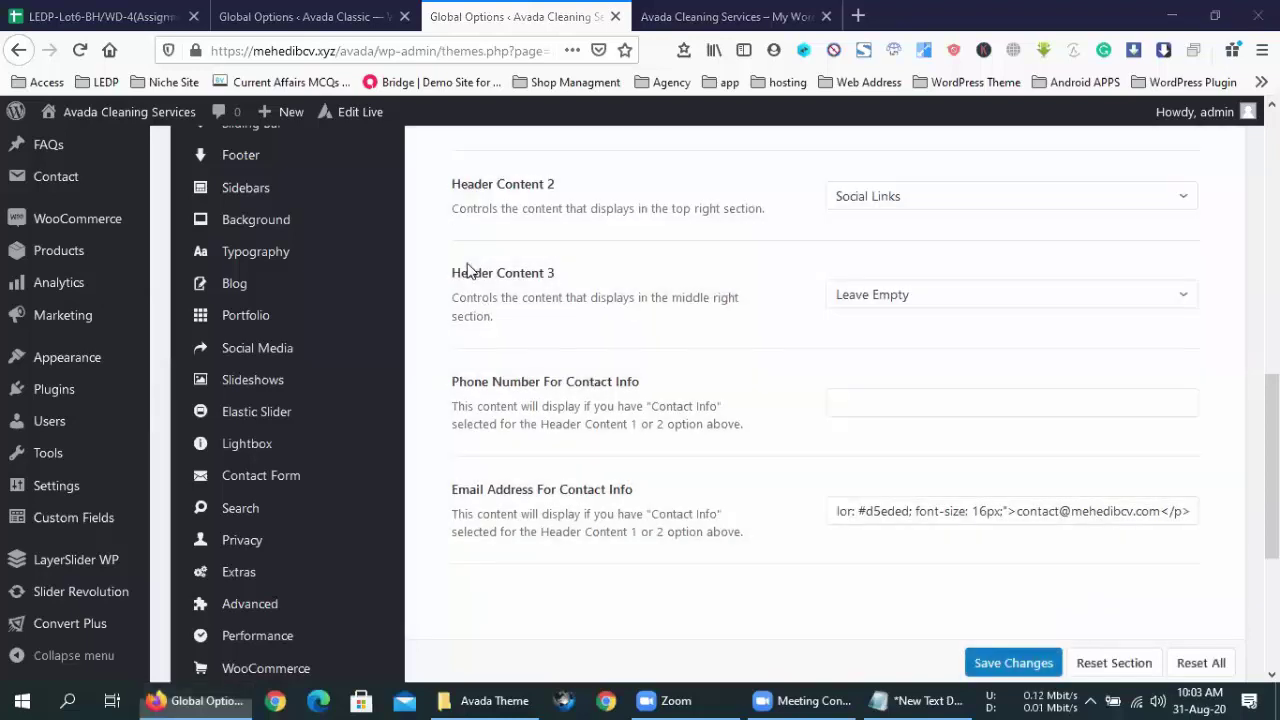
{"action": "key", "text": "ctrl+Tab"}
{"action": "left_click", "coordinate": [79, 50]}
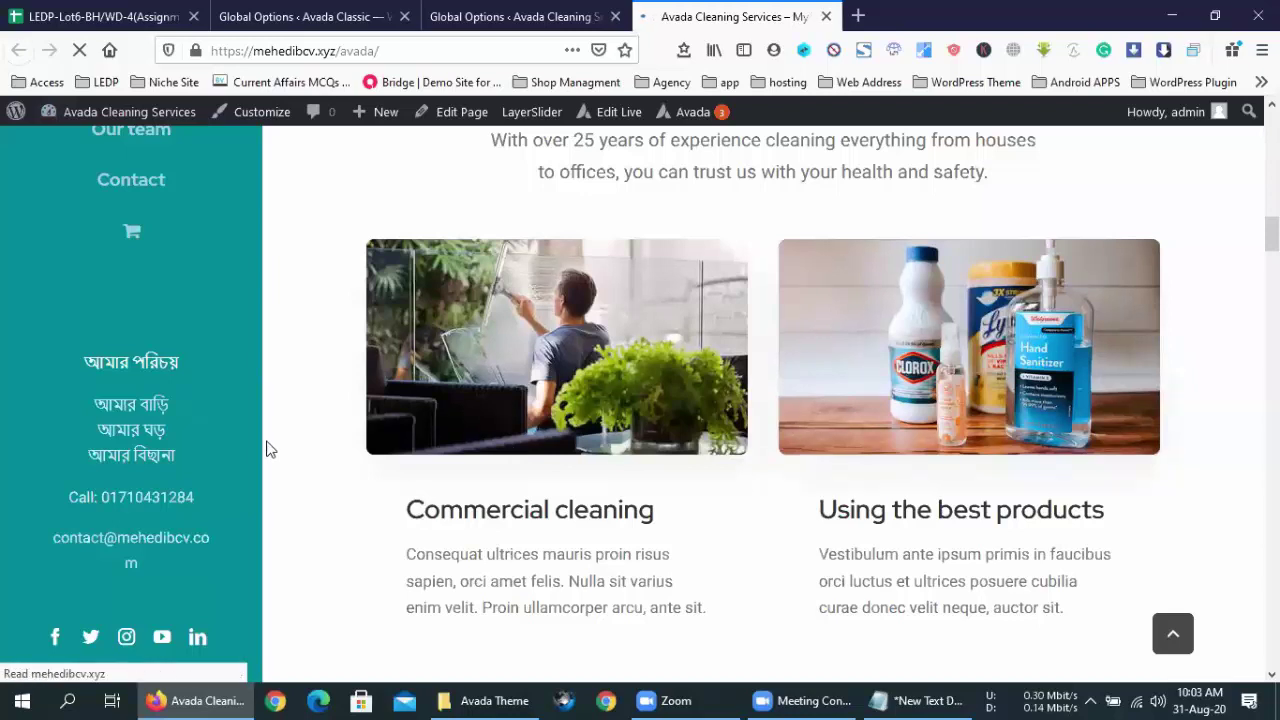
- Check the reloaded Bengali sidebar contact block, then return to Avada's Header Content options
{"action": "scroll", "coordinate": [266, 449], "scroll_direction": "down", "scroll_amount": 5}
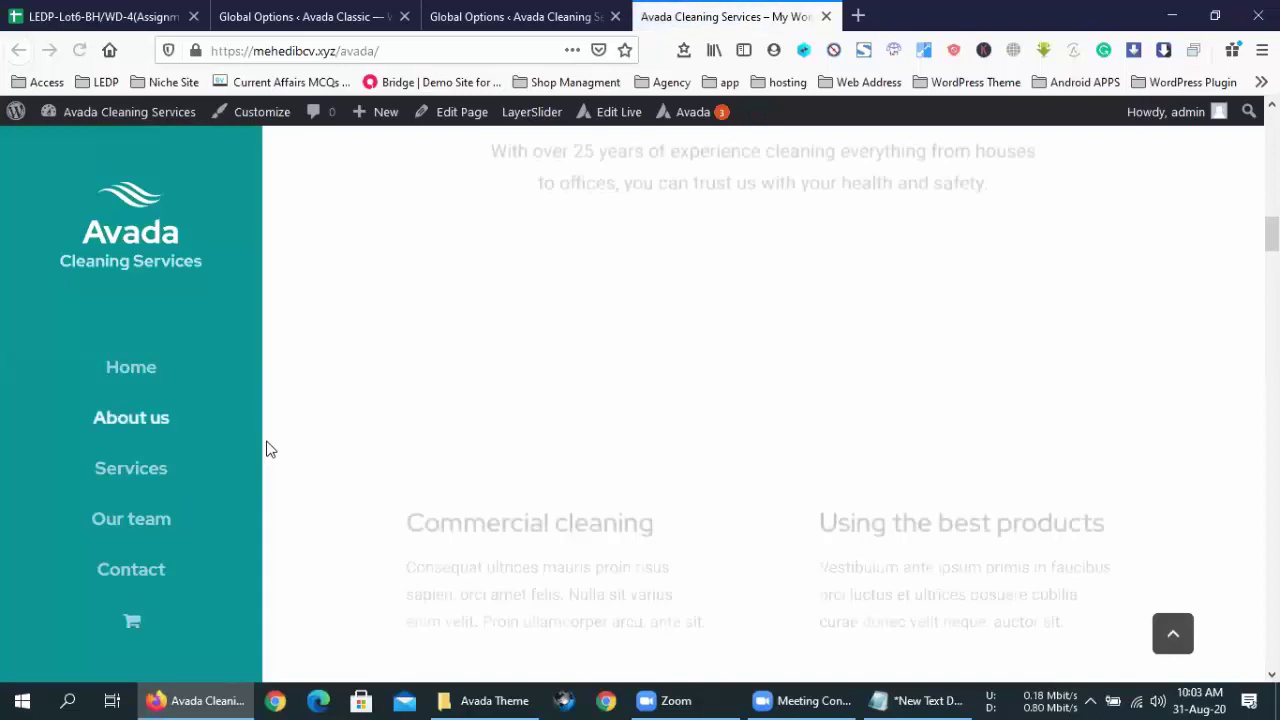
{"action": "scroll", "coordinate": [145, 425], "scroll_direction": "down", "scroll_amount": 2}
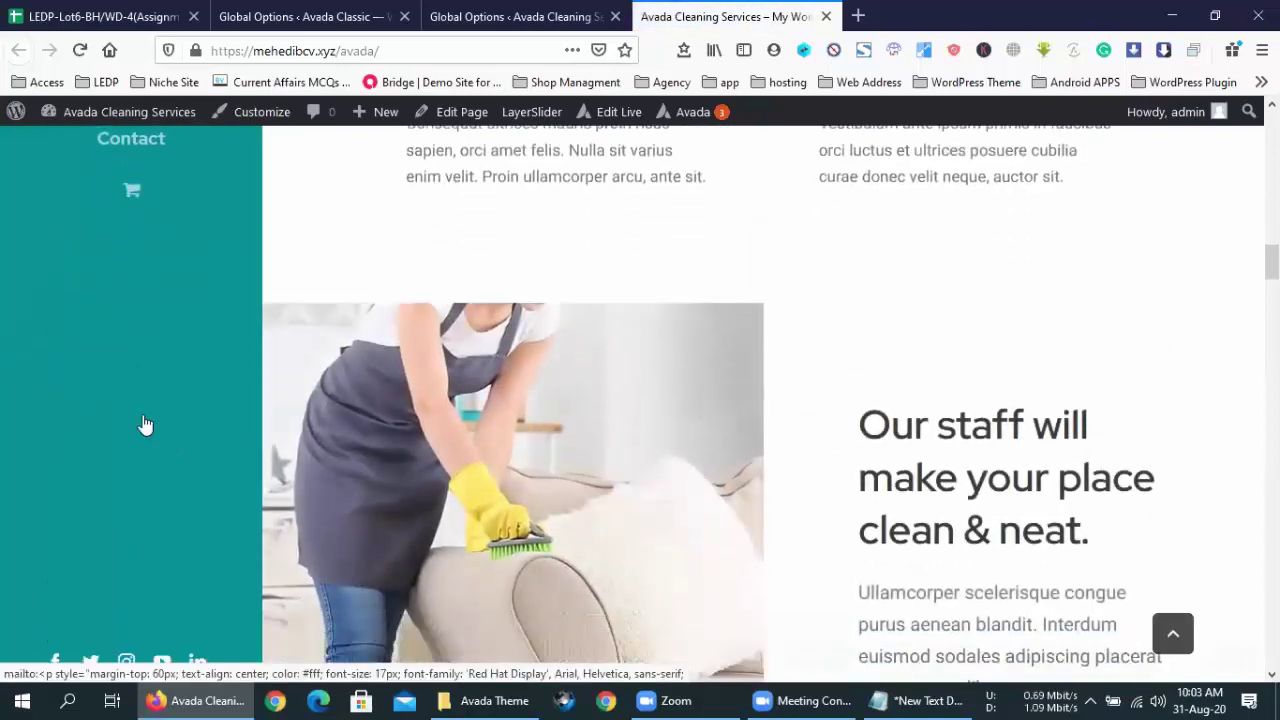
{"action": "scroll", "coordinate": [178, 533], "scroll_direction": "up", "scroll_amount": 4}
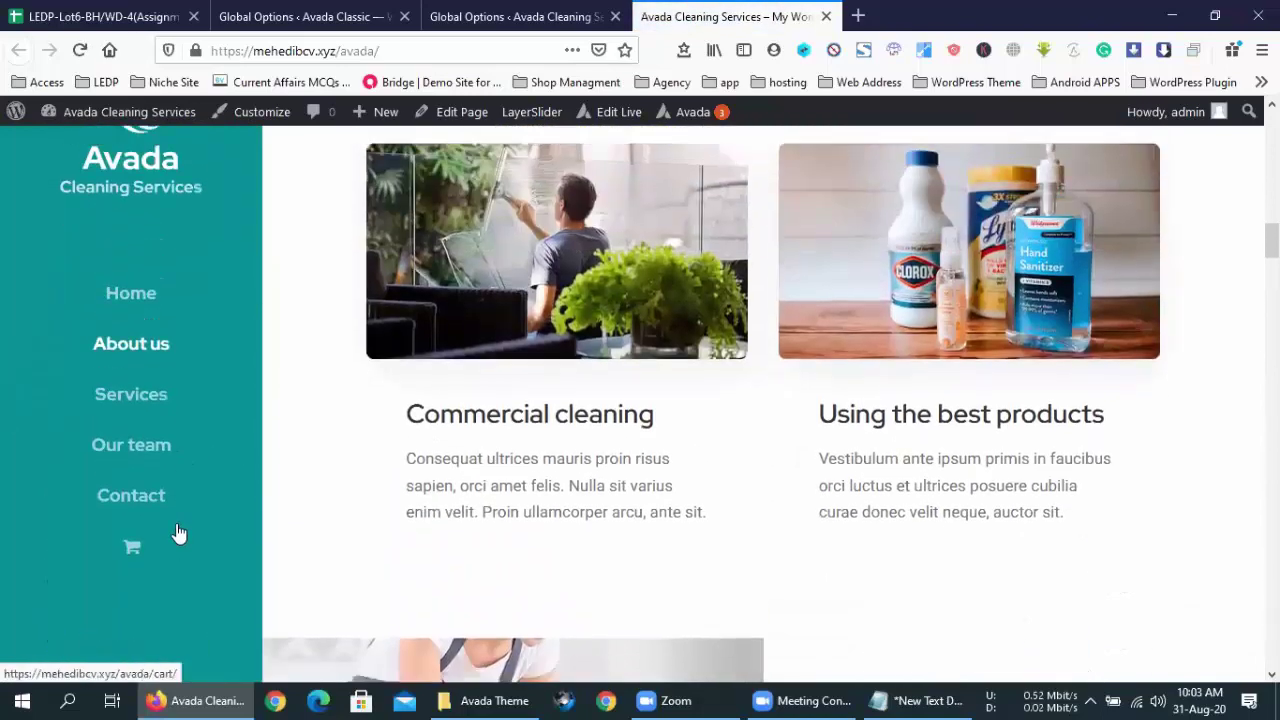
{"action": "scroll", "coordinate": [177, 534], "scroll_direction": "down", "scroll_amount": 5}
{"action": "left_click", "coordinate": [465, 10]}
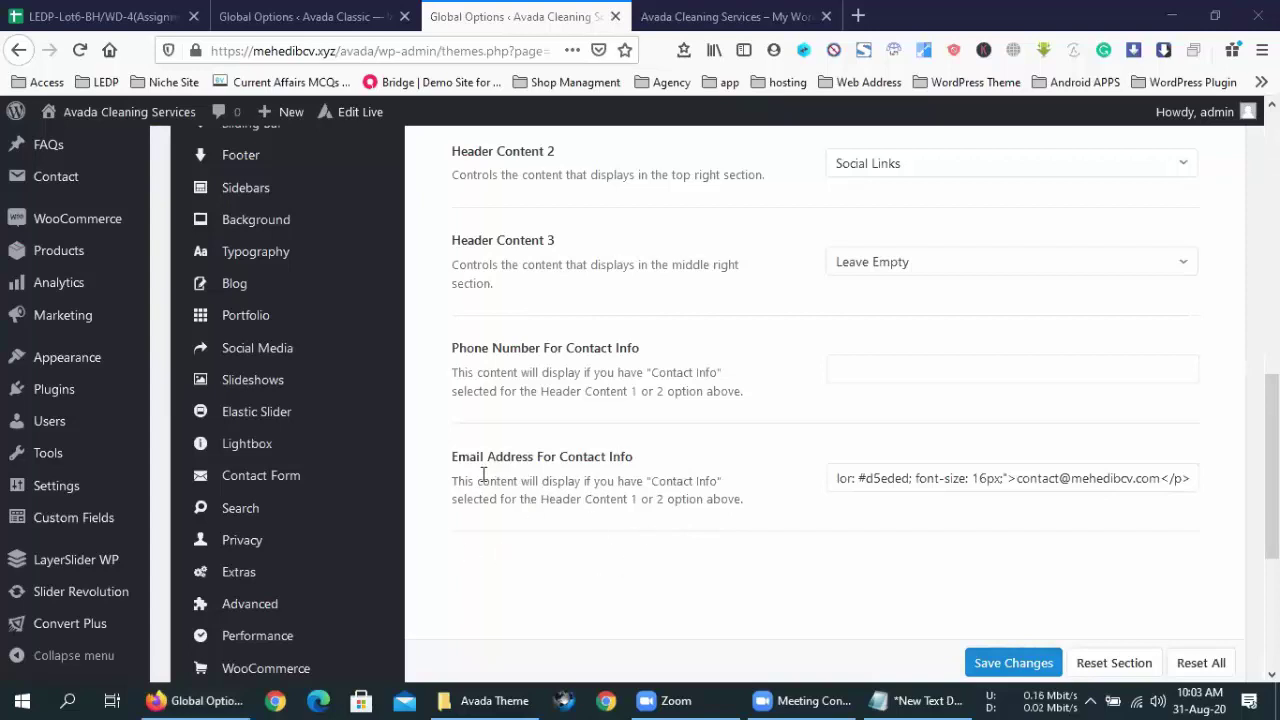
- Move the contact HTML snippet from the Email Address field into the Phone Number field and save
{"action": "left_click", "coordinate": [929, 477]}
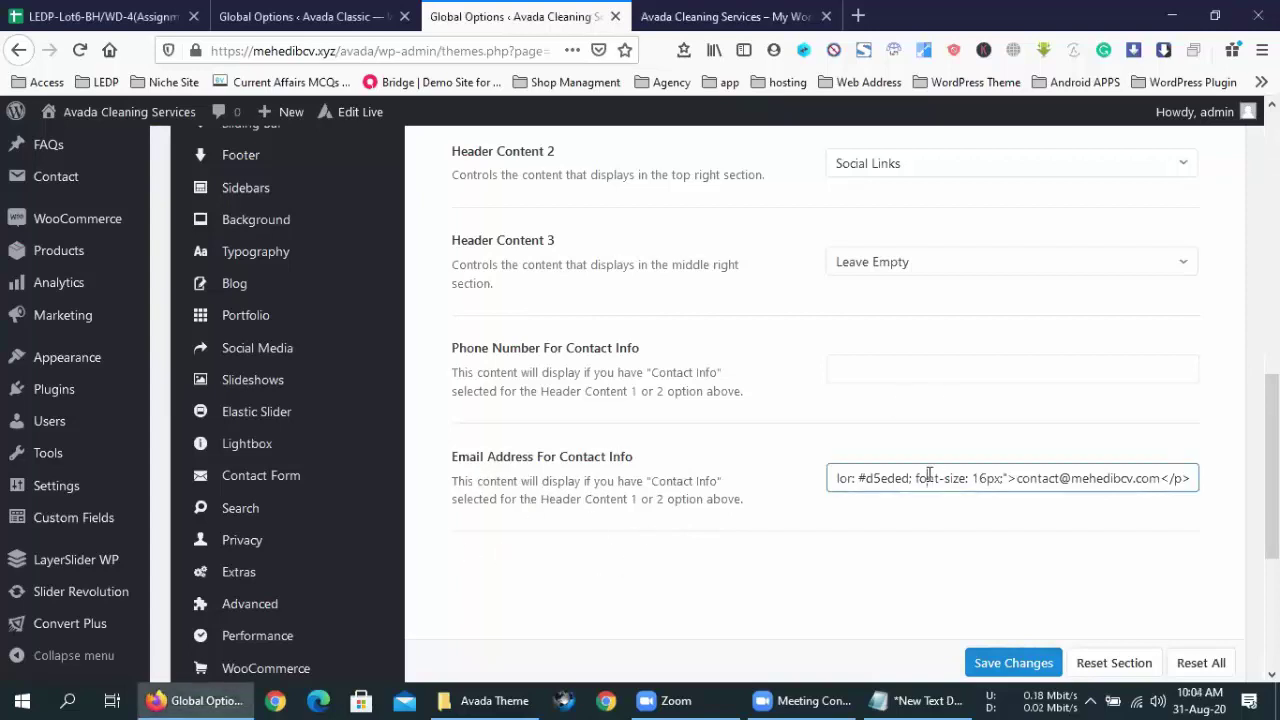
{"action": "key", "text": "ctrl+a"}
{"action": "key", "text": "BackSpace"}
{"action": "left_click", "coordinate": [907, 366]}
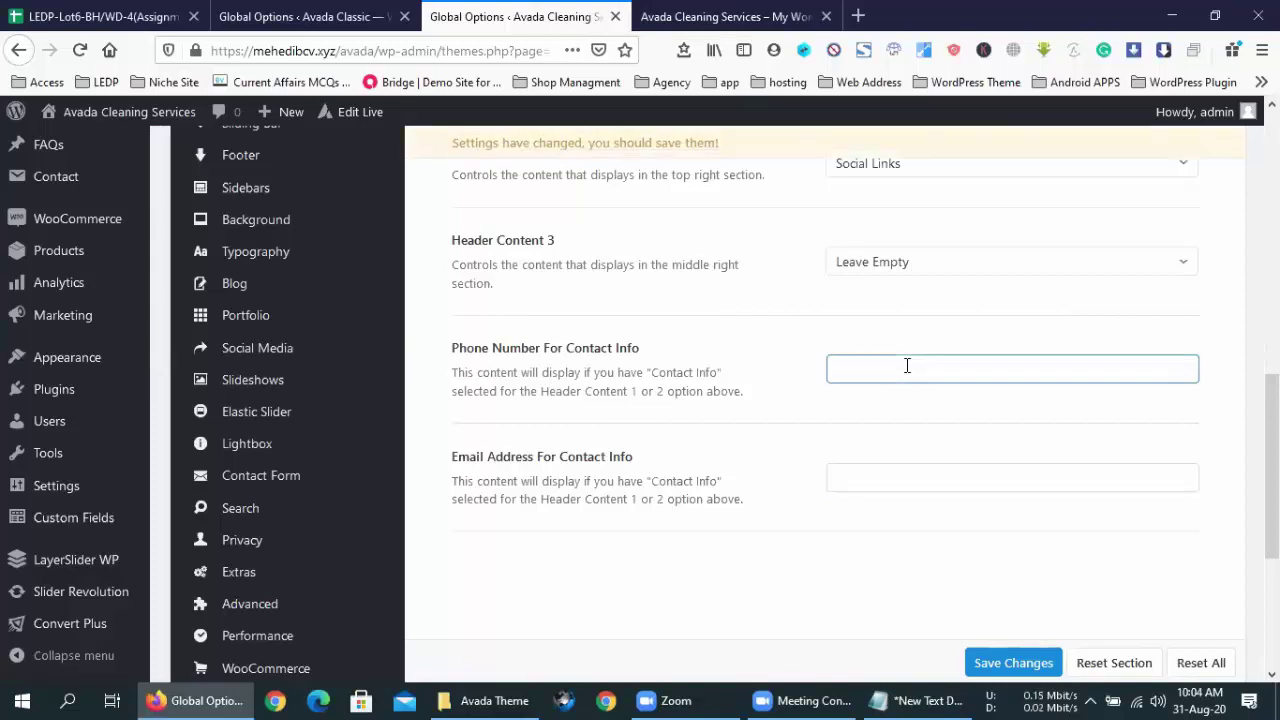
{"action": "key", "text": "ctrl+v"}
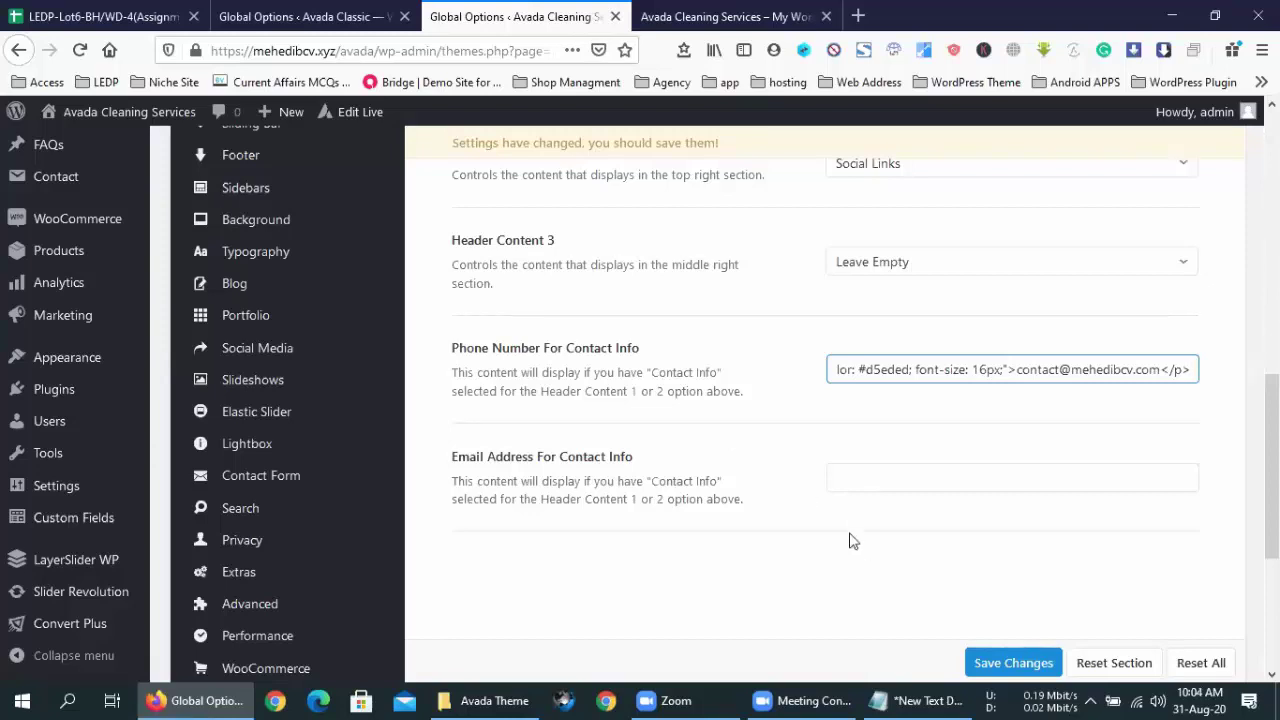
{"action": "left_click", "coordinate": [1012, 663]}
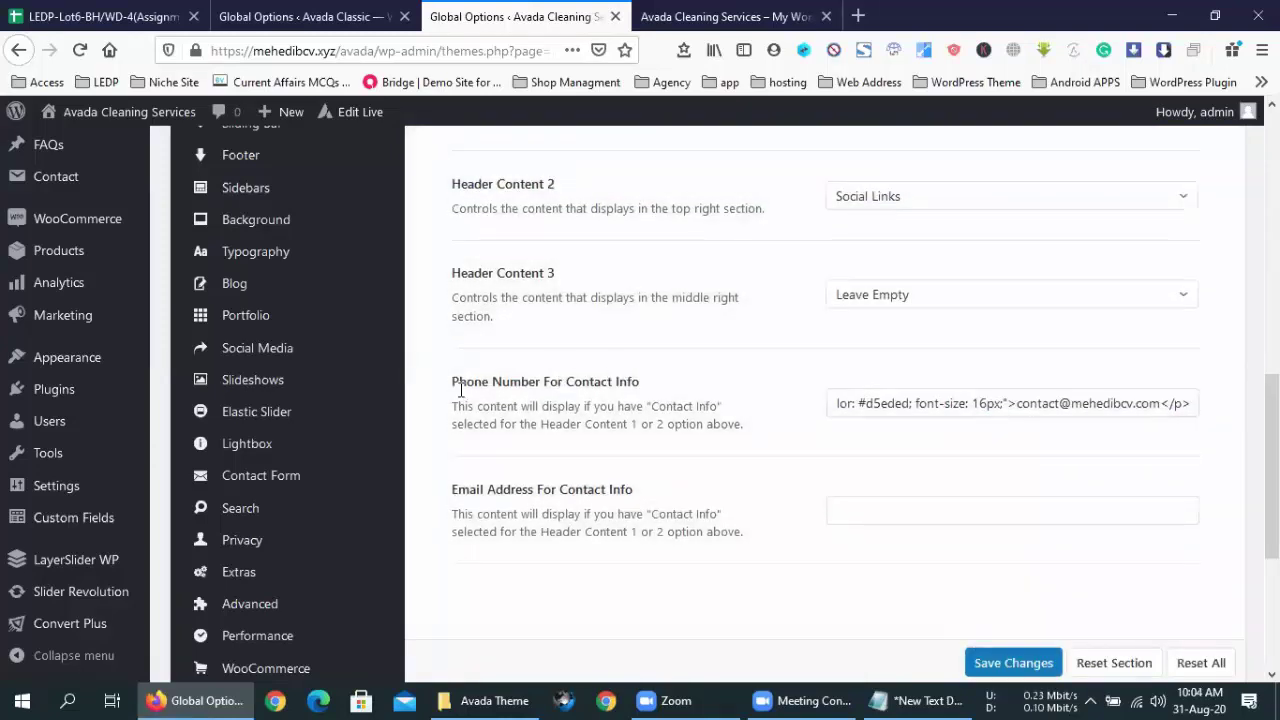
- Check the Phone Number field's contents, then reload the site's front page to see the change
{"action": "left_click_drag", "start_coordinate": [449, 388], "coordinate": [645, 391]}
{"action": "left_click", "coordinate": [645, 391]}
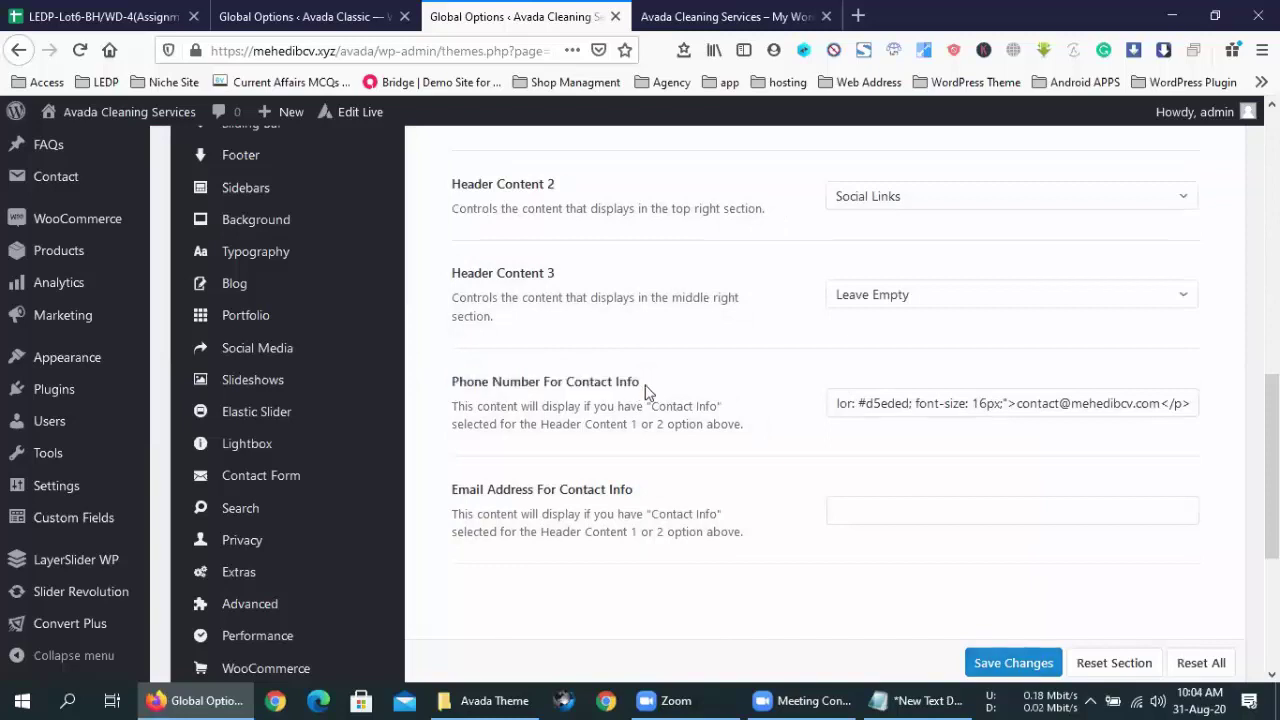
{"action": "left_click", "coordinate": [836, 405]}
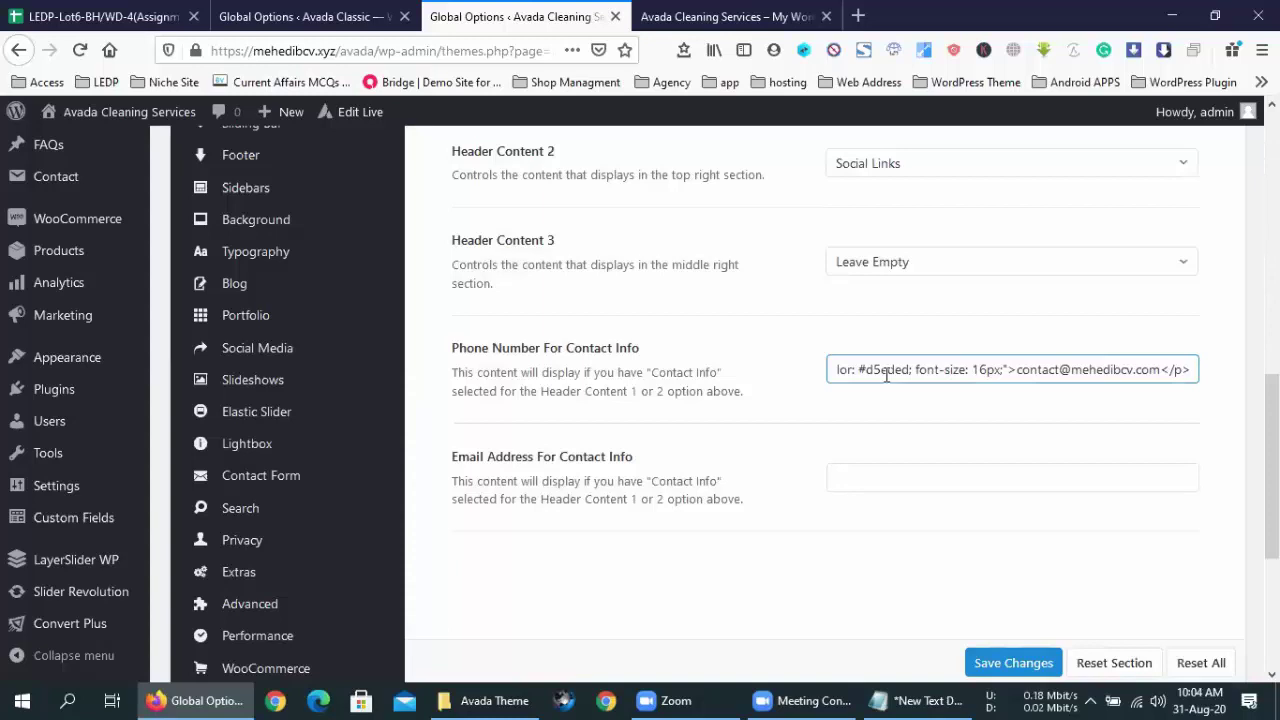
{"action": "left_click", "coordinate": [776, 376]}
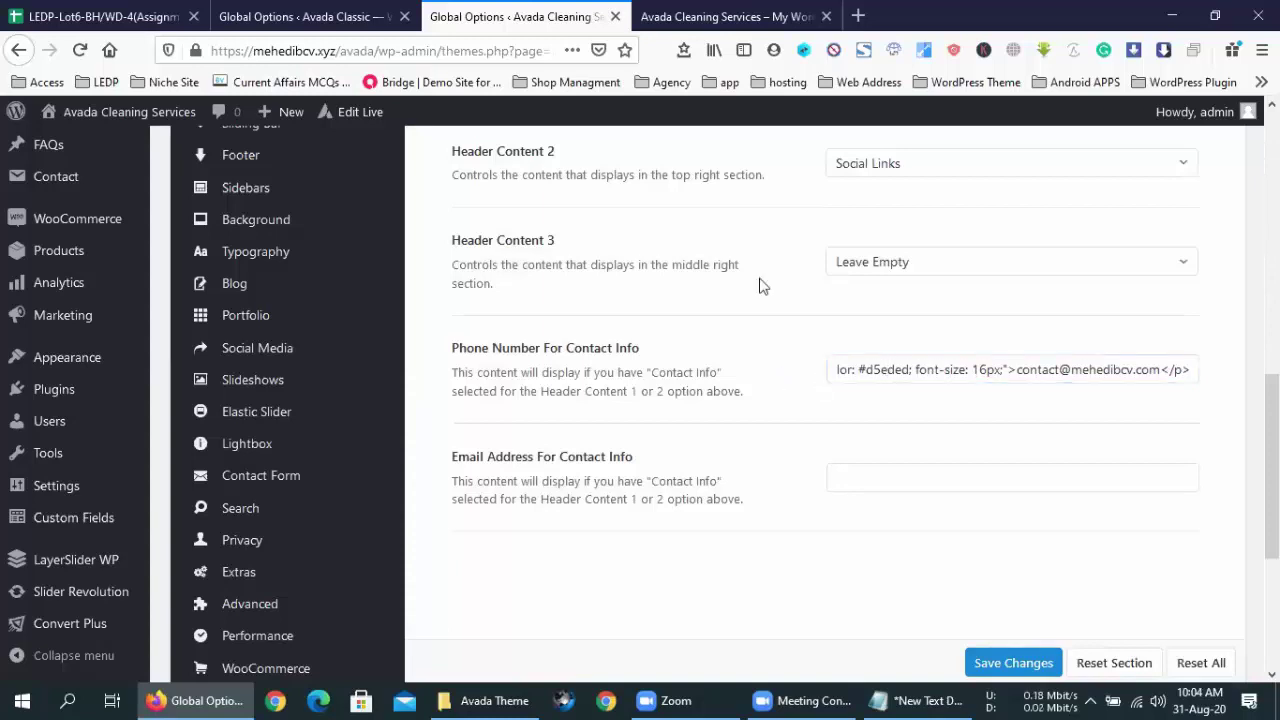
{"action": "left_click", "coordinate": [728, 12]}
{"action": "left_click", "coordinate": [80, 50]}
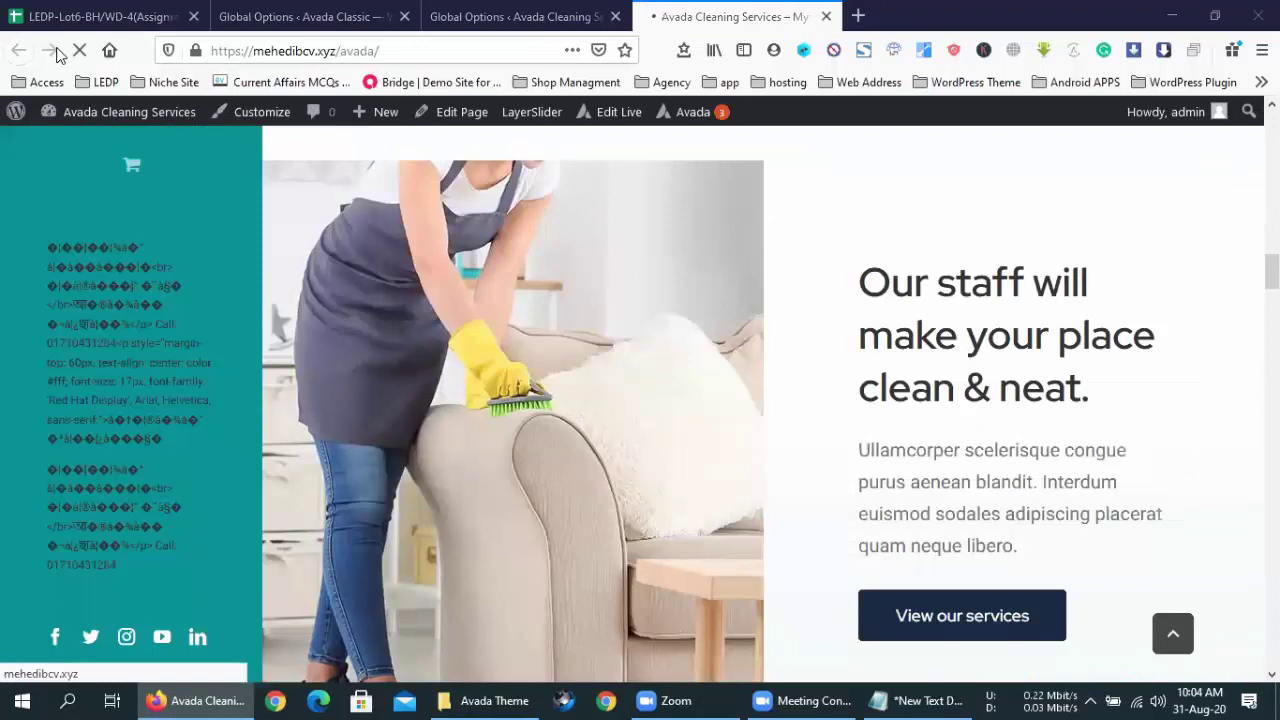
- Review the left header and About us section on the reloaded front page, then return to Header Content options
{"action": "left_click", "coordinate": [458, 14]}
{"action": "scroll", "coordinate": [617, 437], "scroll_direction": "down", "scroll_amount": 3}
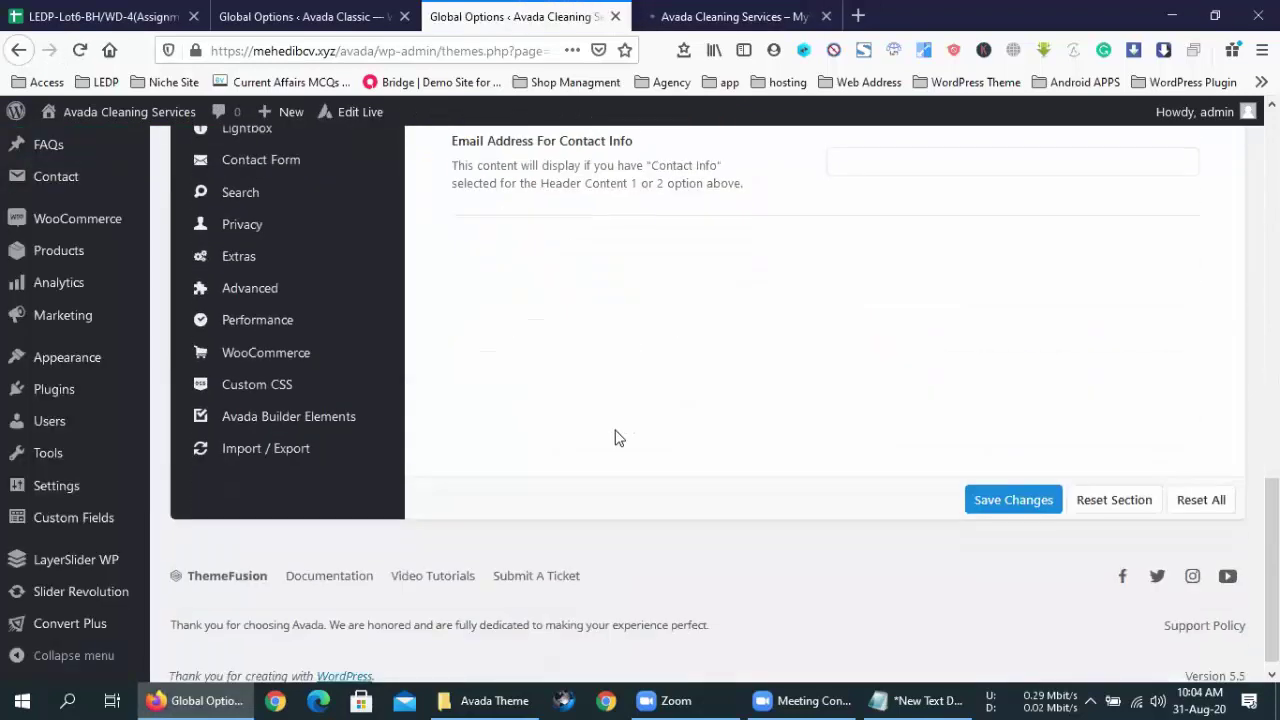
{"action": "scroll", "coordinate": [617, 437], "scroll_direction": "up", "scroll_amount": 10}
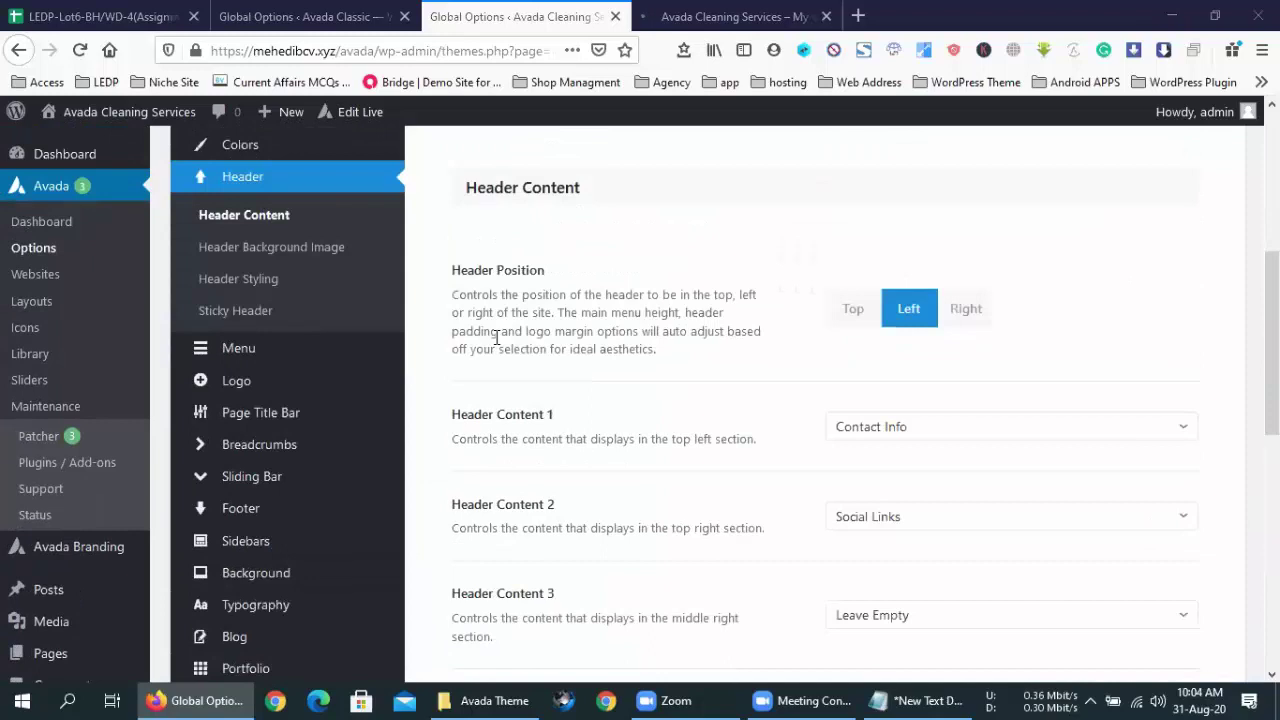
{"action": "left_click", "coordinate": [706, 12]}
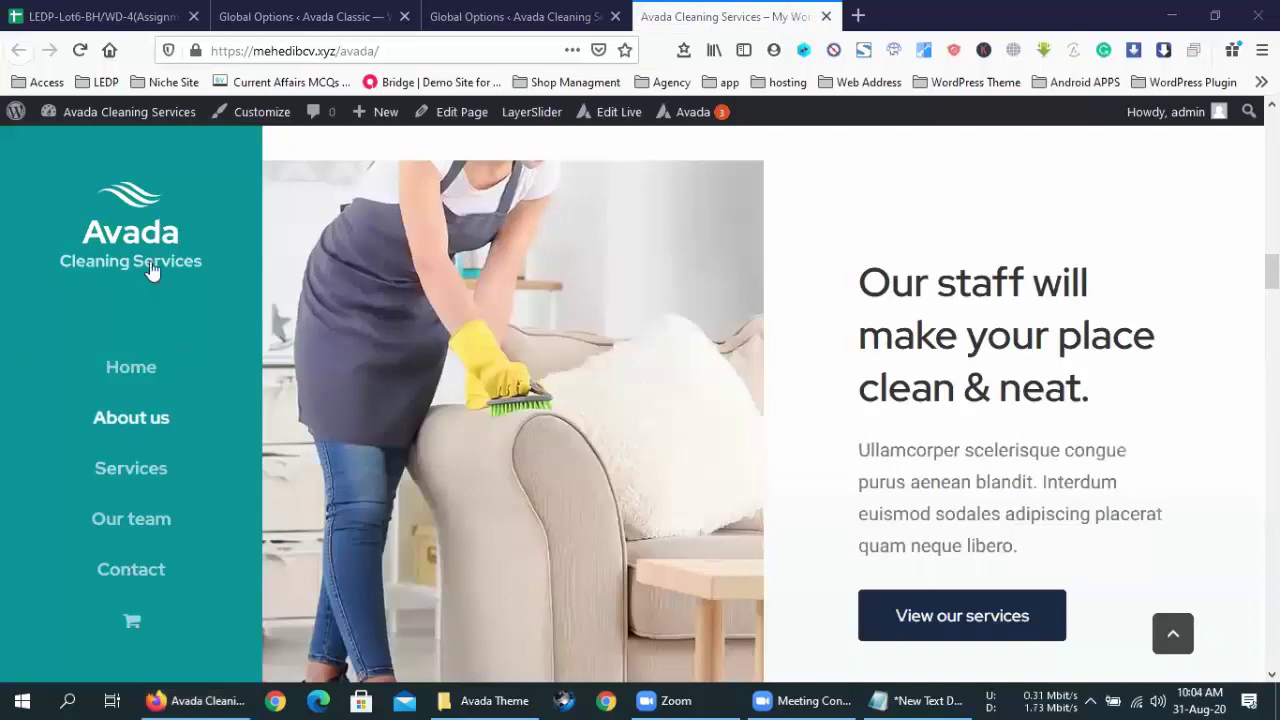
{"action": "left_click", "coordinate": [105, 430]}
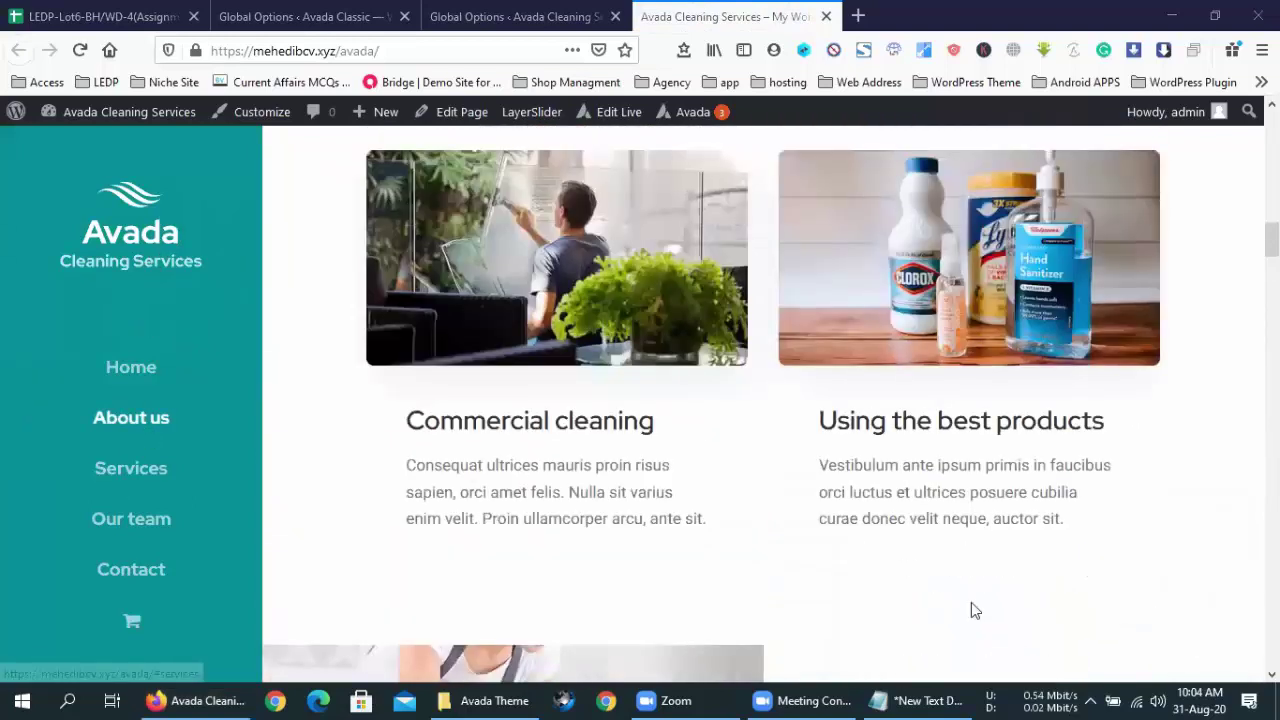
{"action": "scroll", "coordinate": [971, 605], "scroll_direction": "up", "scroll_amount": 10}
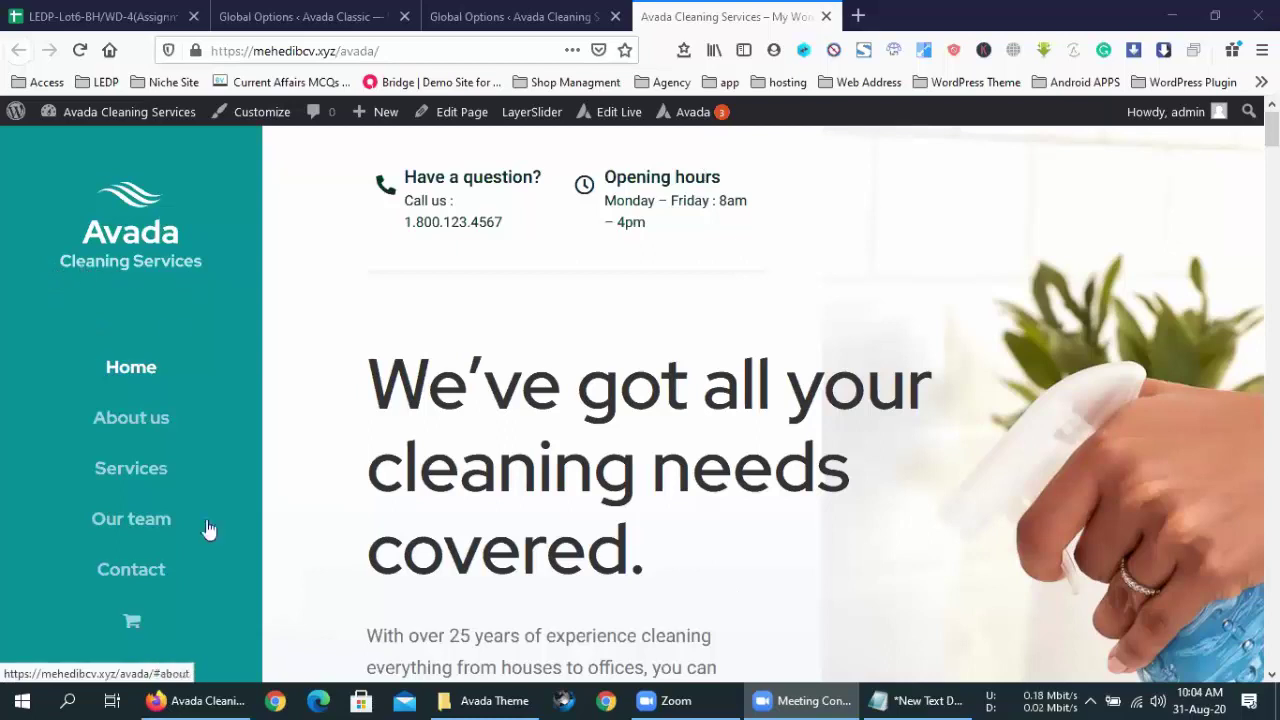
{"action": "scroll", "coordinate": [94, 510], "scroll_direction": "down", "scroll_amount": 4}
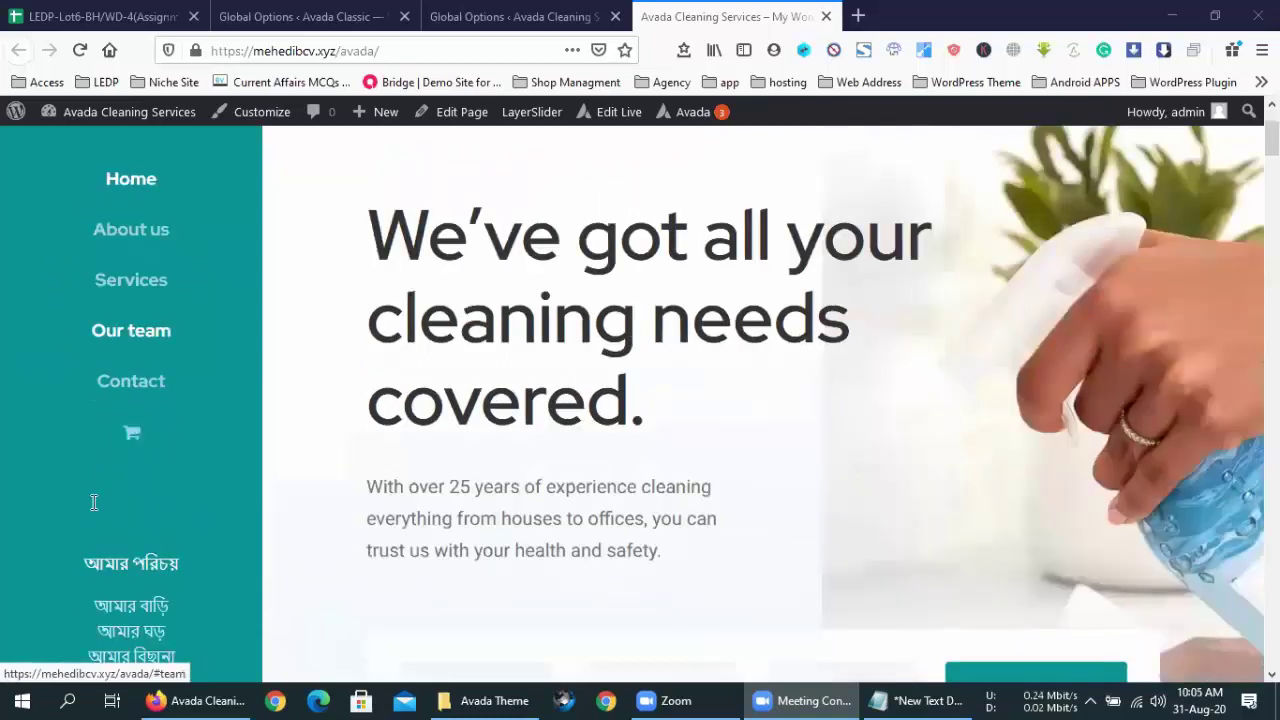
{"action": "scroll", "coordinate": [94, 505], "scroll_direction": "up", "scroll_amount": 4}
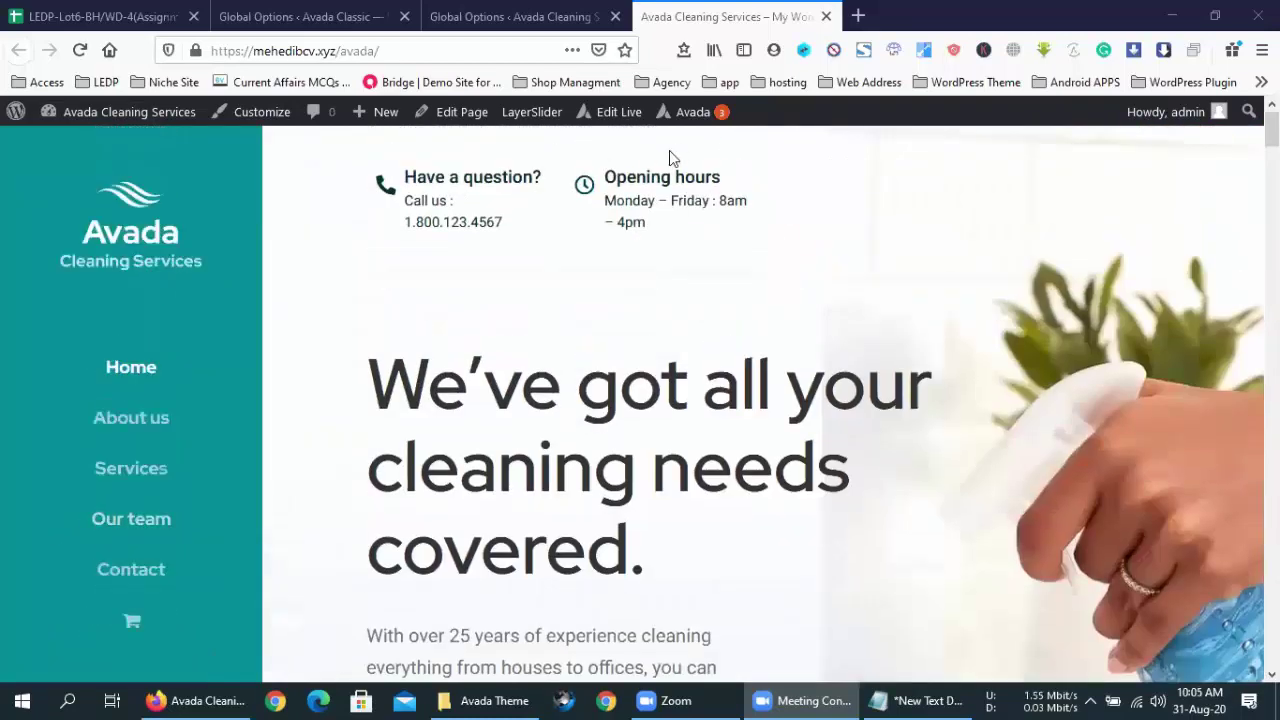
{"action": "left_click", "coordinate": [452, 8]}
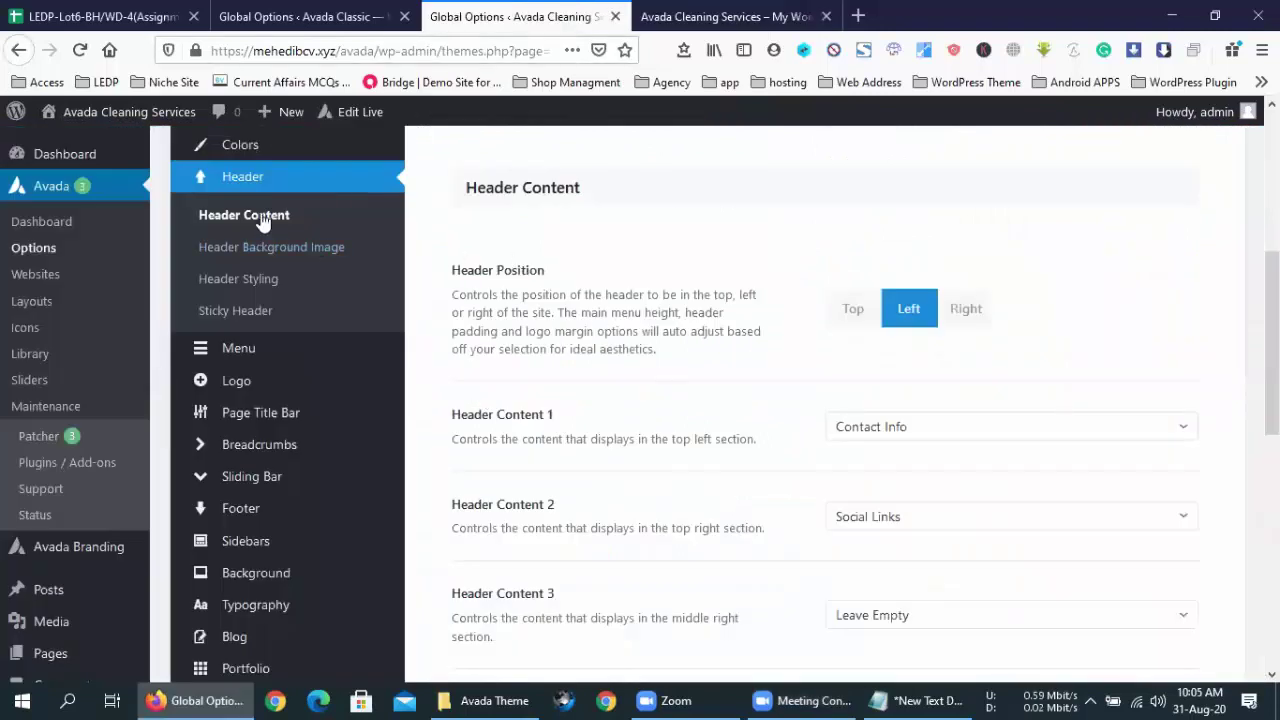
- Set Header Position to Top with the third, green-top-bar header layout and save
{"action": "left_click", "coordinate": [840, 313]}
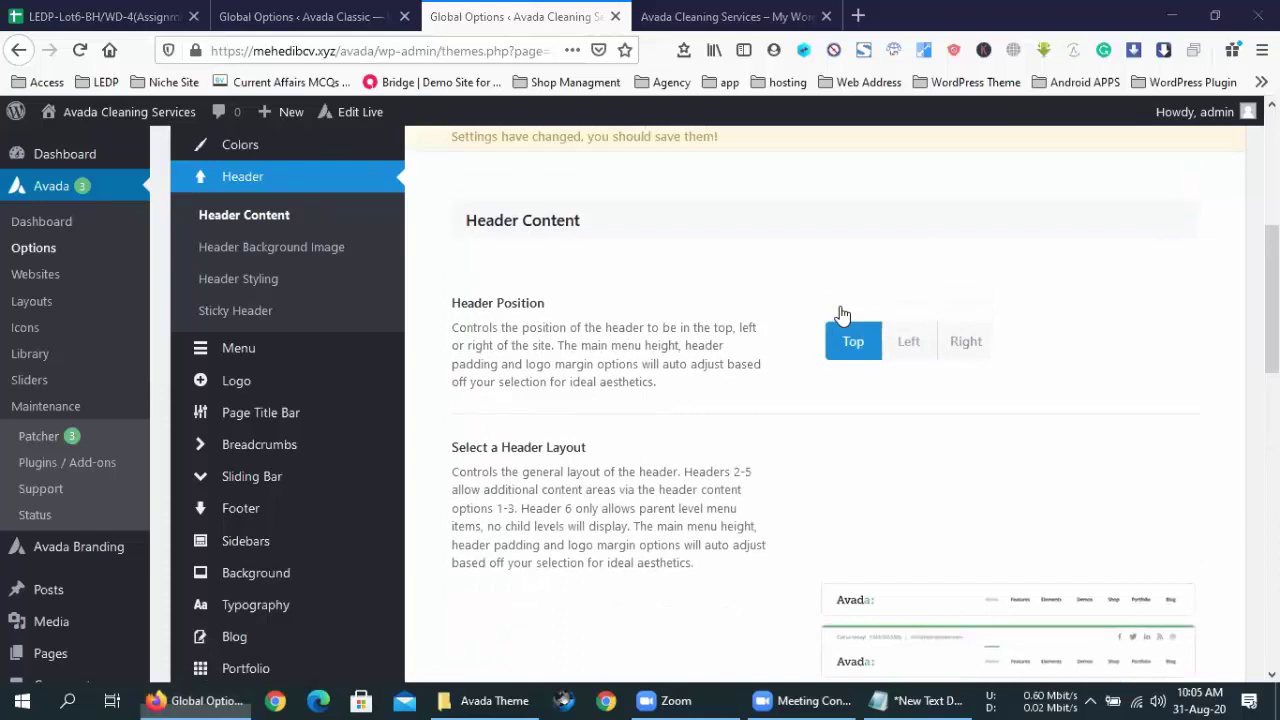
{"action": "left_click", "coordinate": [968, 352]}
{"action": "left_click", "coordinate": [866, 345]}
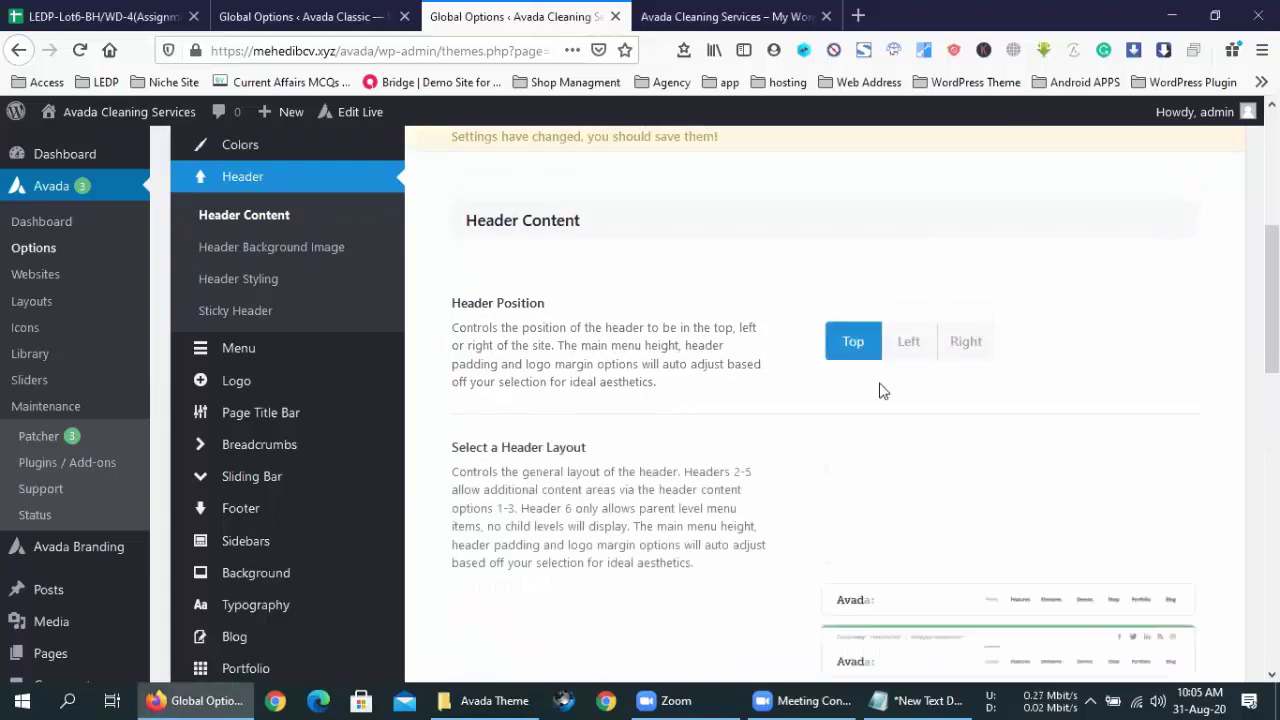
{"action": "scroll", "coordinate": [1006, 550], "scroll_direction": "down", "scroll_amount": 2}
{"action": "left_click", "coordinate": [985, 585]}
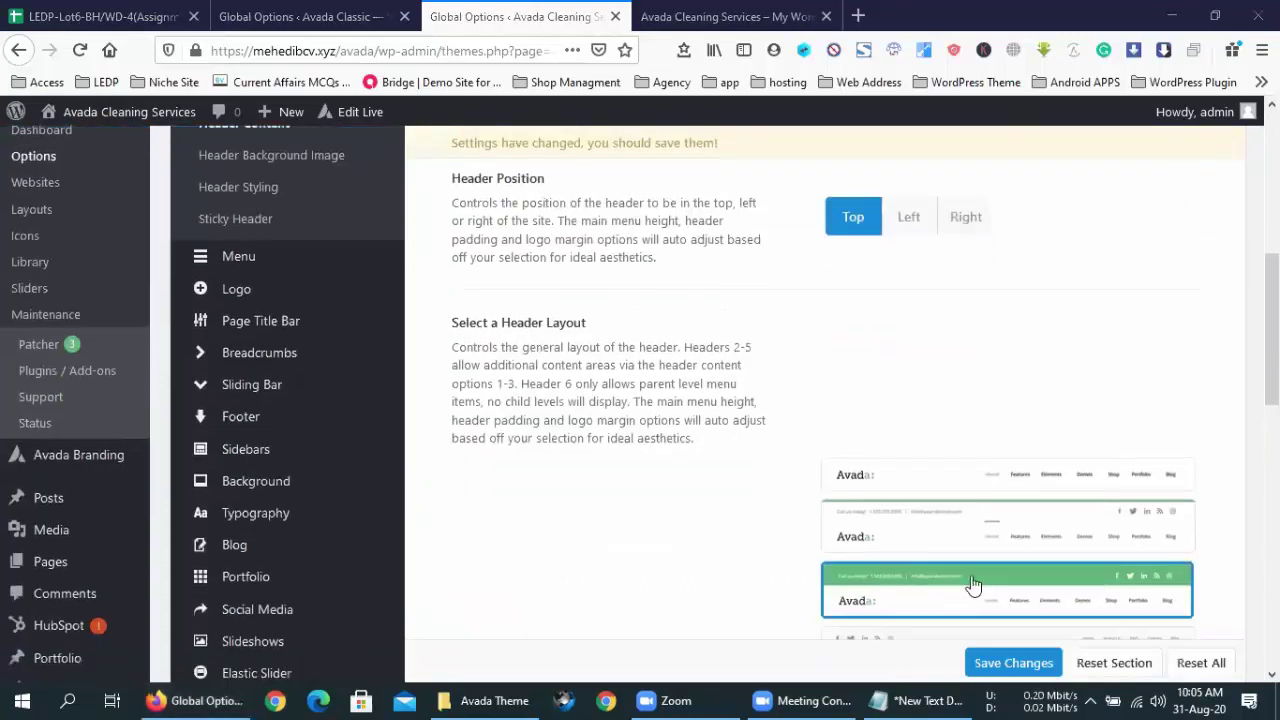
{"action": "left_click", "coordinate": [1013, 663]}
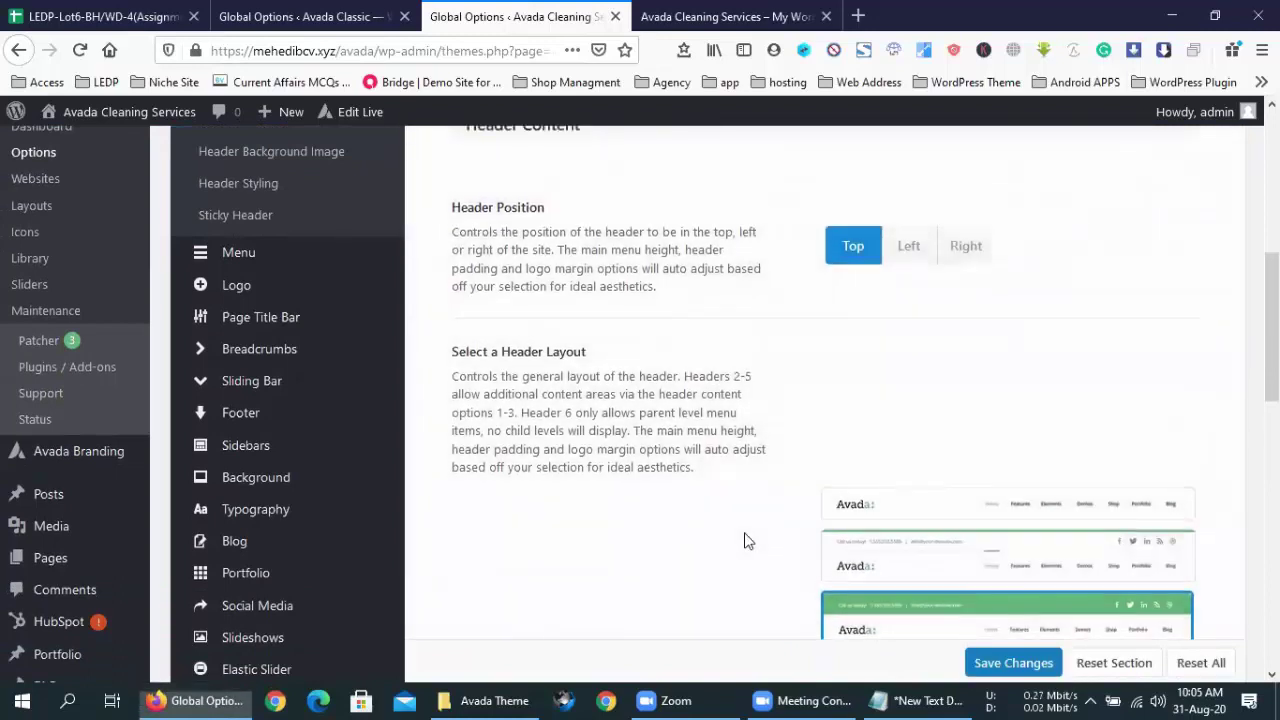
- Reload the front page and inspect the Bengali contact block above the horizontal menu
{"action": "key", "text": "ctrl+Tab"}
{"action": "left_click", "coordinate": [80, 50]}
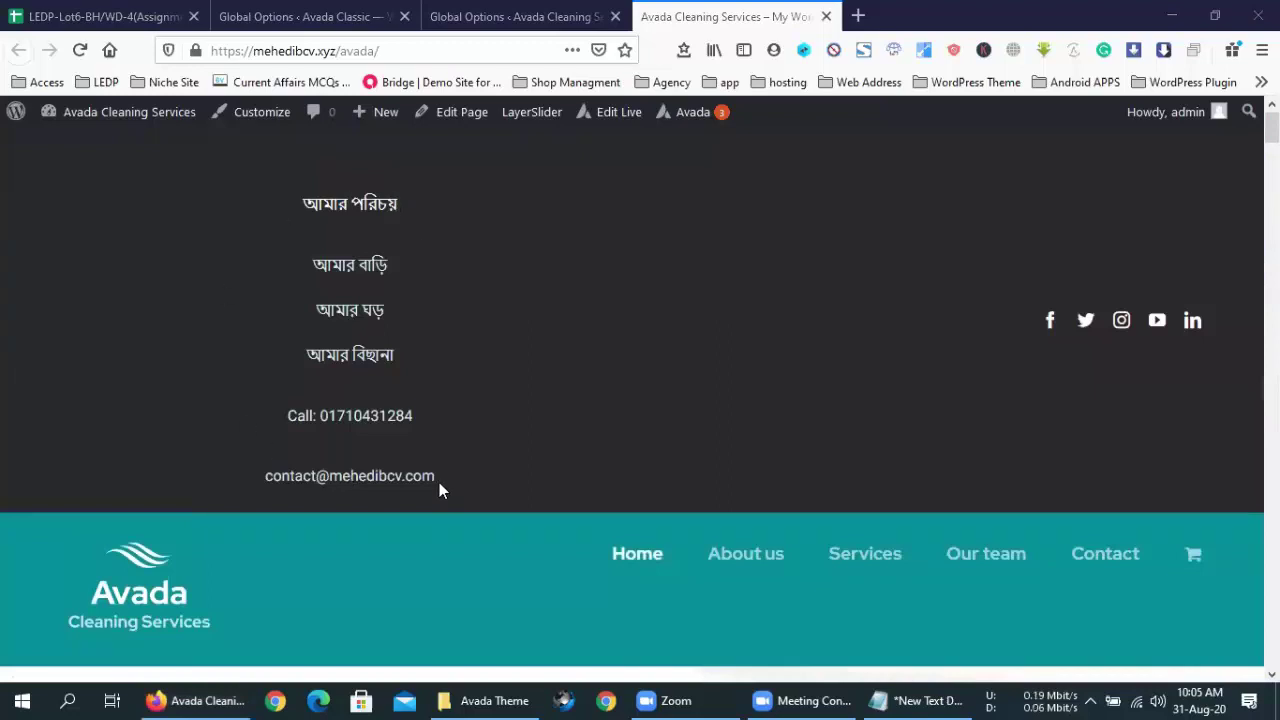
{"action": "left_click_drag", "start_coordinate": [439, 482], "coordinate": [297, 207]}
{"action": "left_click", "coordinate": [297, 207]}
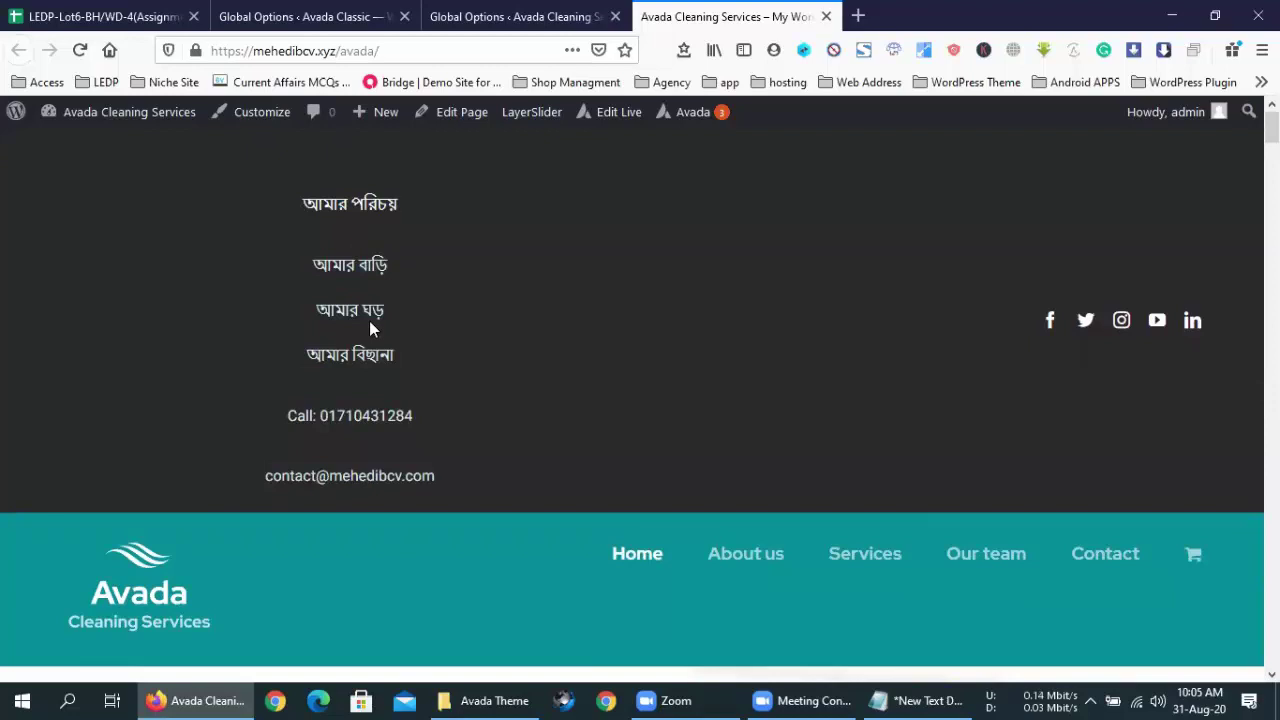
{"action": "scroll", "coordinate": [444, 322], "scroll_direction": "down", "scroll_amount": 2}
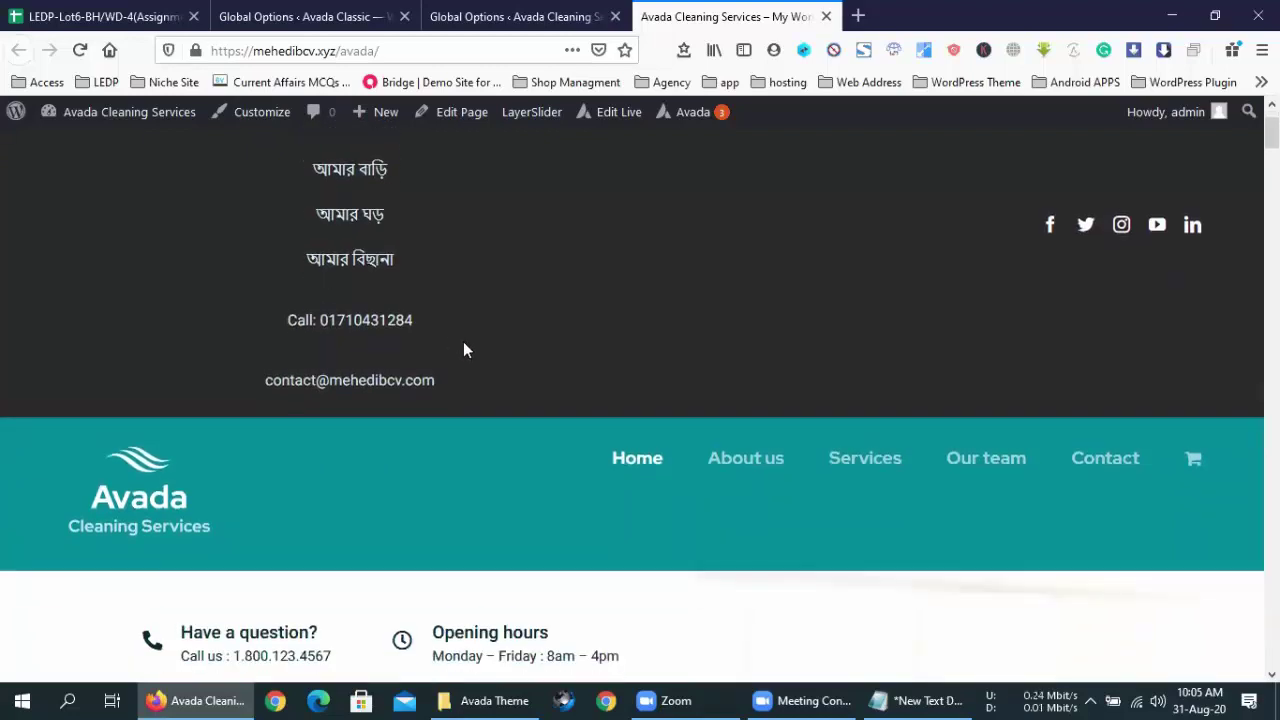
{"action": "scroll", "coordinate": [549, 323], "scroll_direction": "down", "scroll_amount": 2}
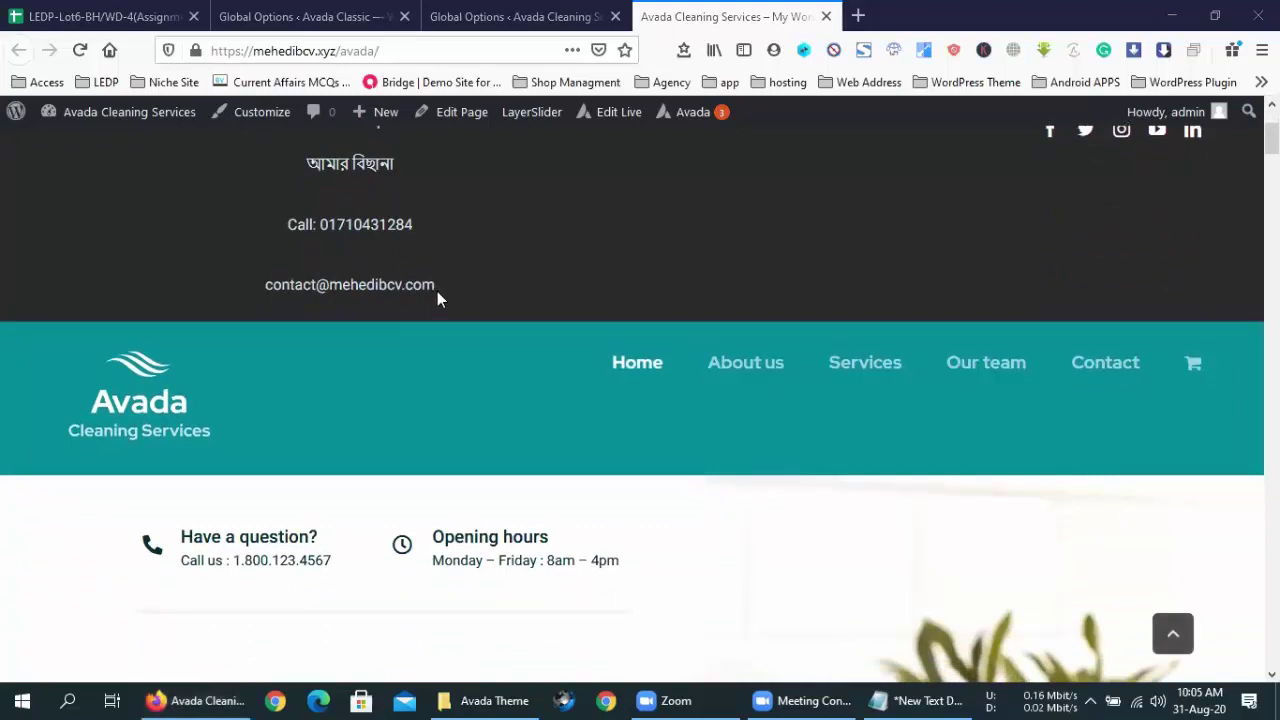
{"action": "scroll", "coordinate": [437, 291], "scroll_direction": "up", "scroll_amount": 4}
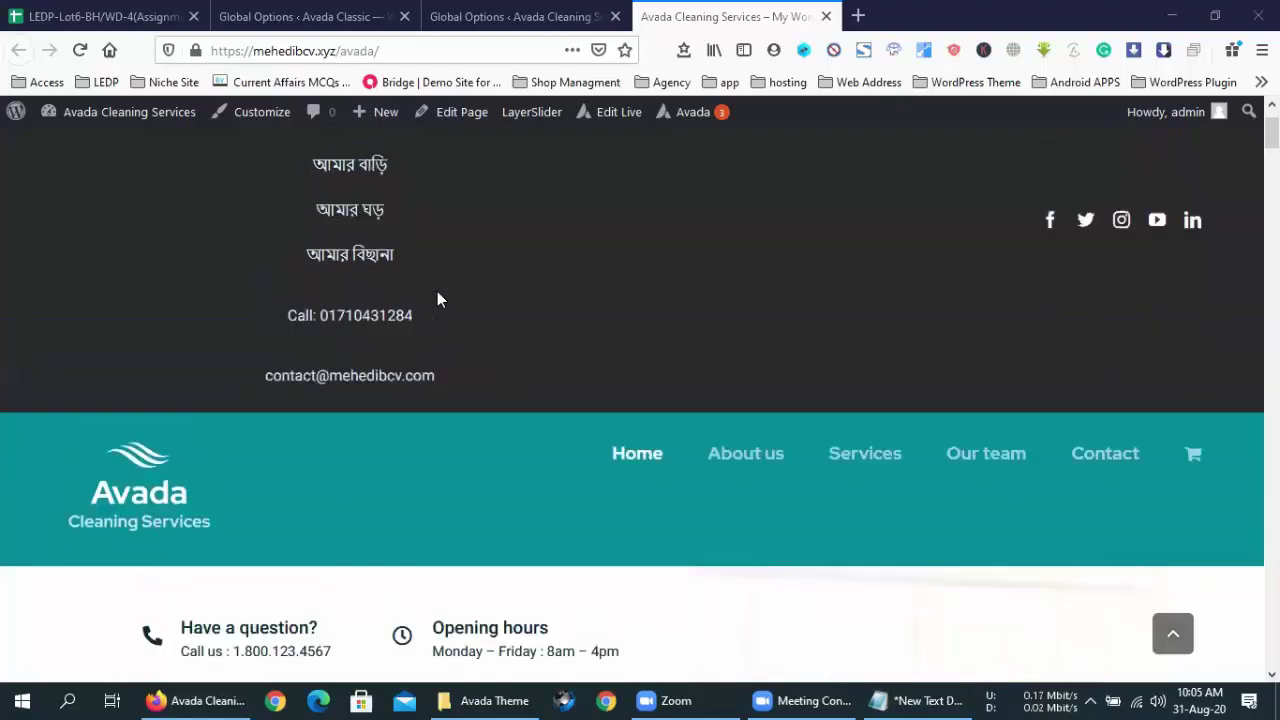
{"action": "left_click_drag", "start_coordinate": [405, 194], "coordinate": [317, 216]}
{"action": "left_click", "coordinate": [312, 207]}
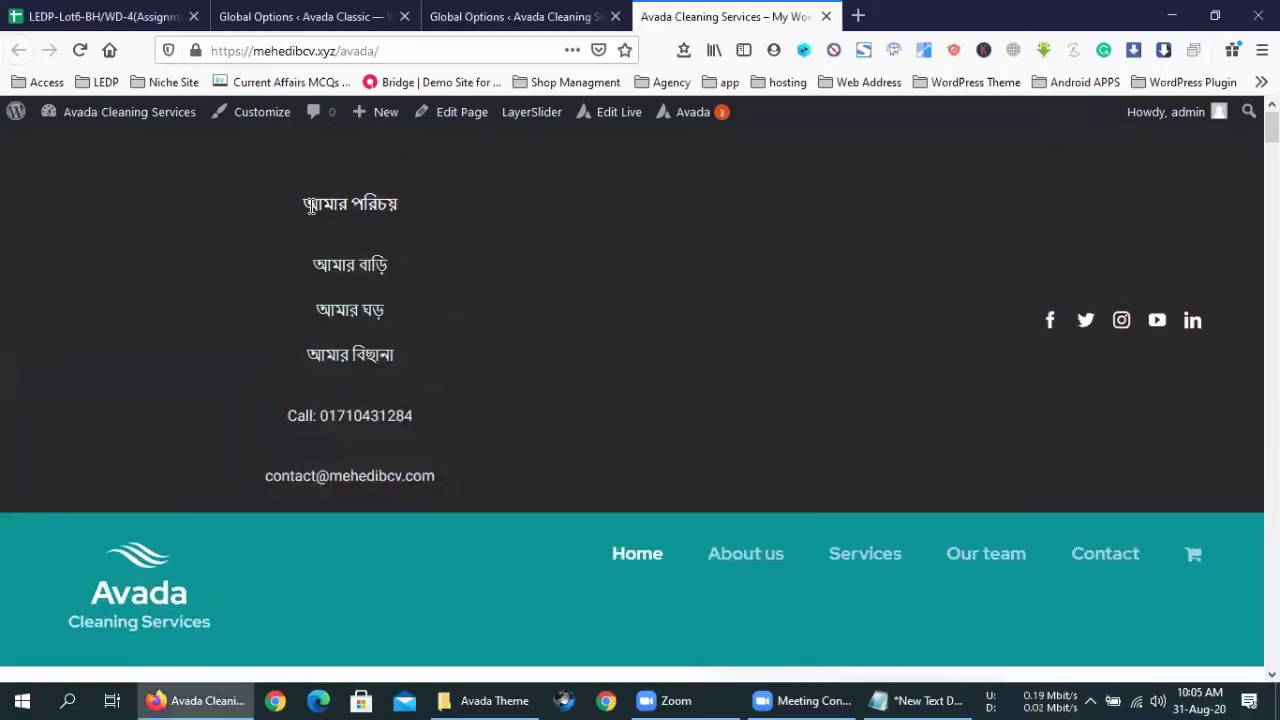
{"action": "left_click", "coordinate": [552, 16]}
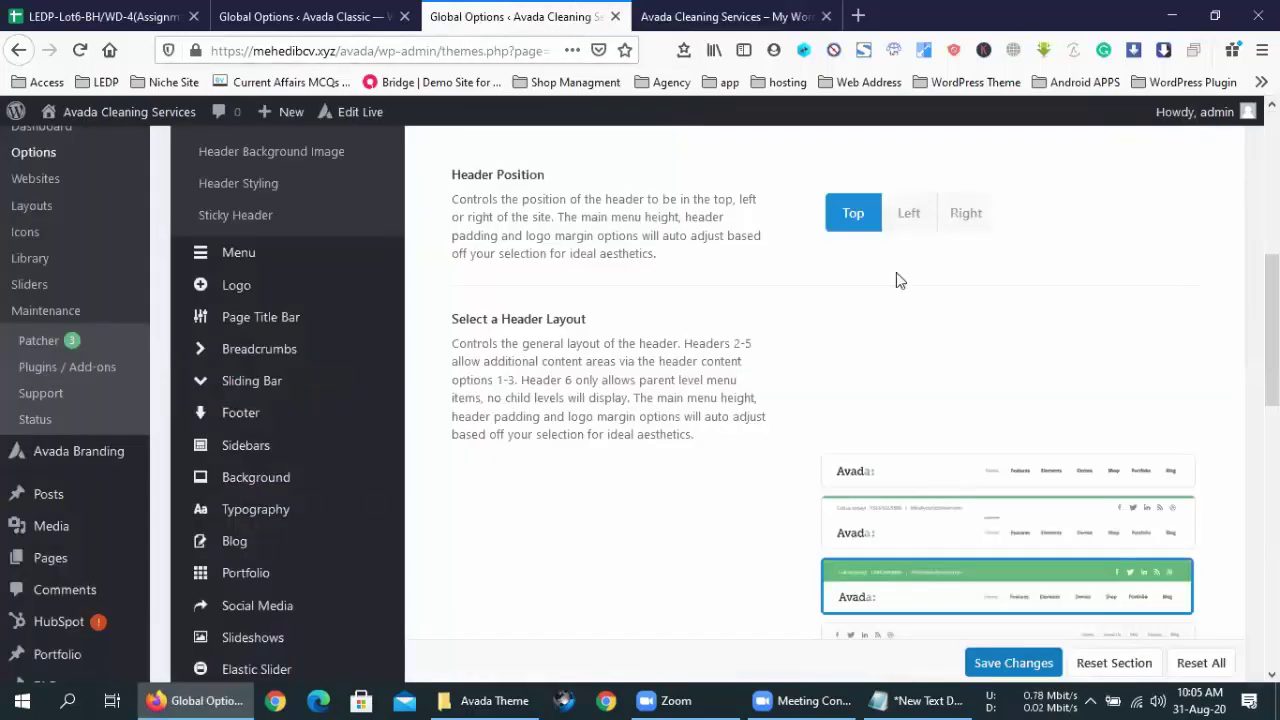
- Set the header position to Right and preview the live site before saving
{"action": "left_click", "coordinate": [979, 215]}
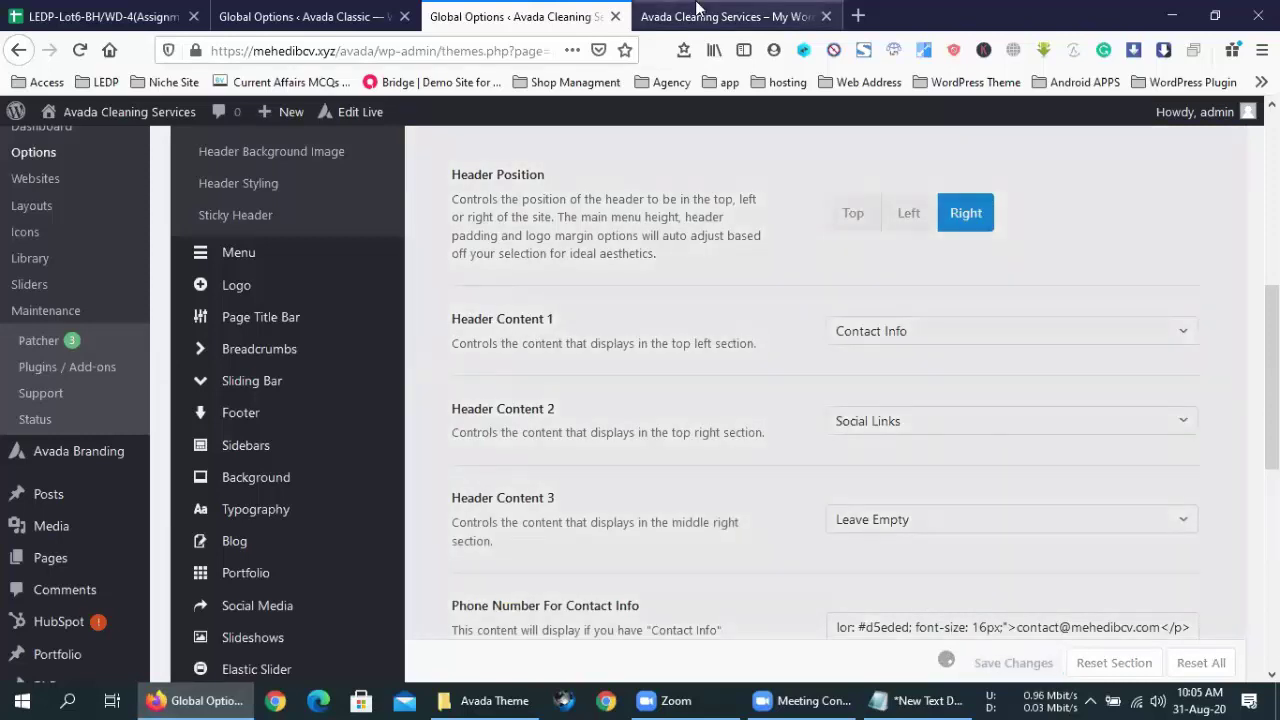
{"action": "left_click", "coordinate": [698, 10]}
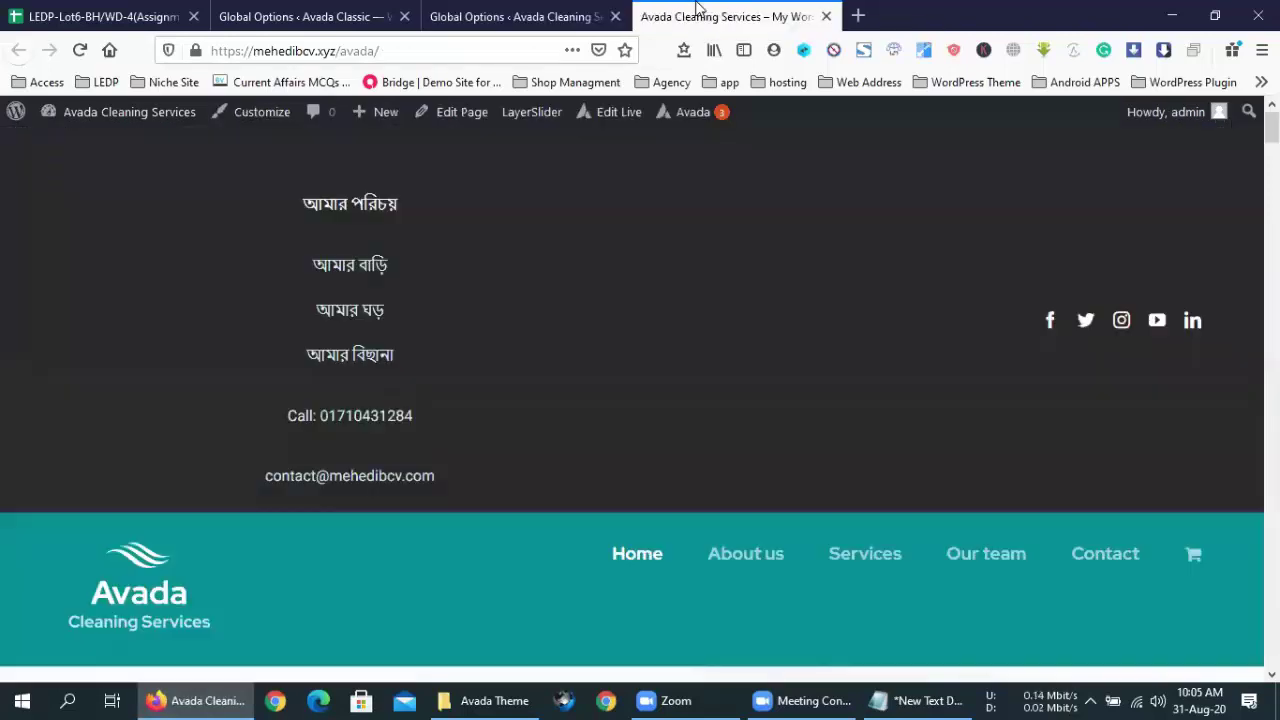
{"action": "left_click", "coordinate": [79, 50]}
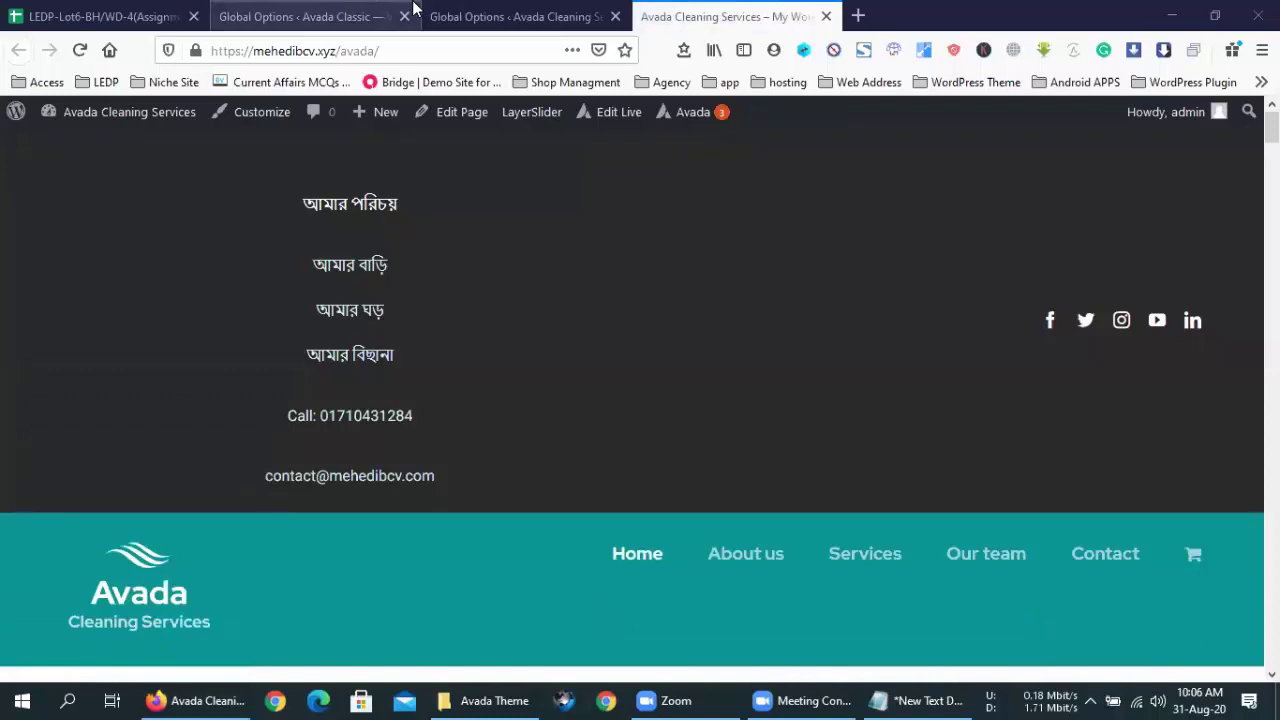
{"action": "left_click", "coordinate": [497, 22]}
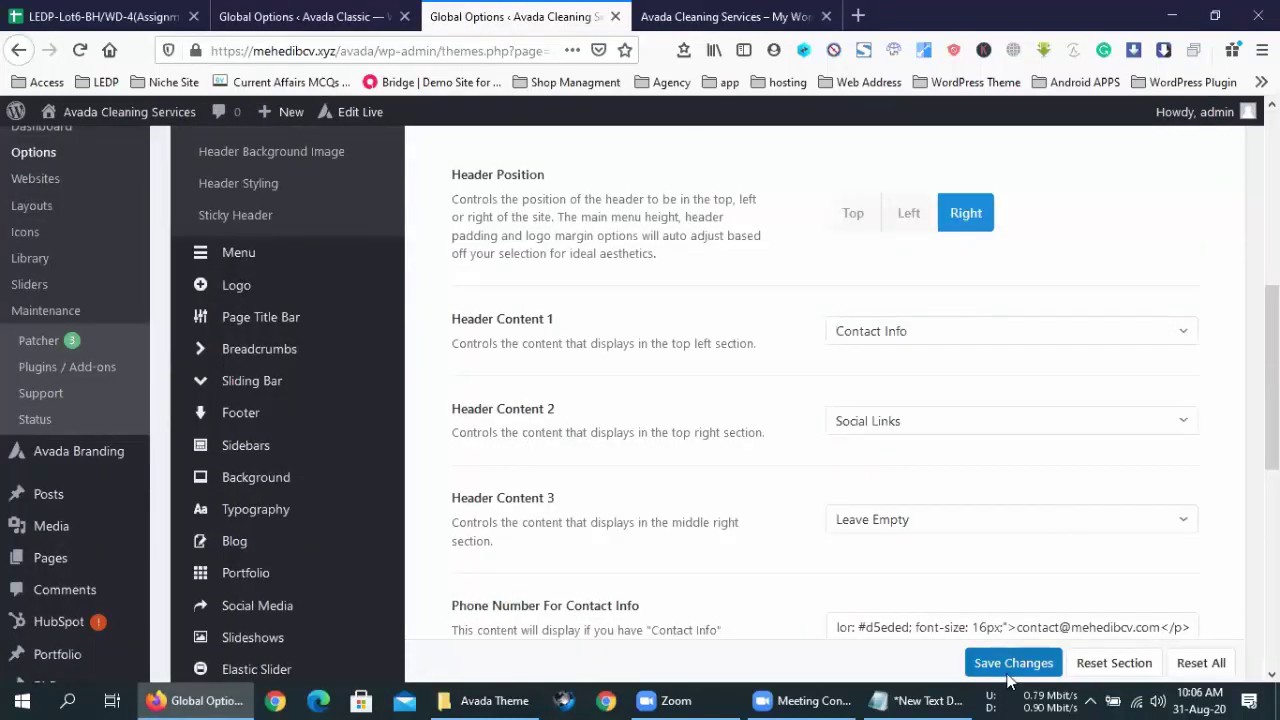
- Save the Right header and reload the live site to check the sidebar's Bengali lines, phone and email
{"action": "left_click", "coordinate": [1010, 668]}
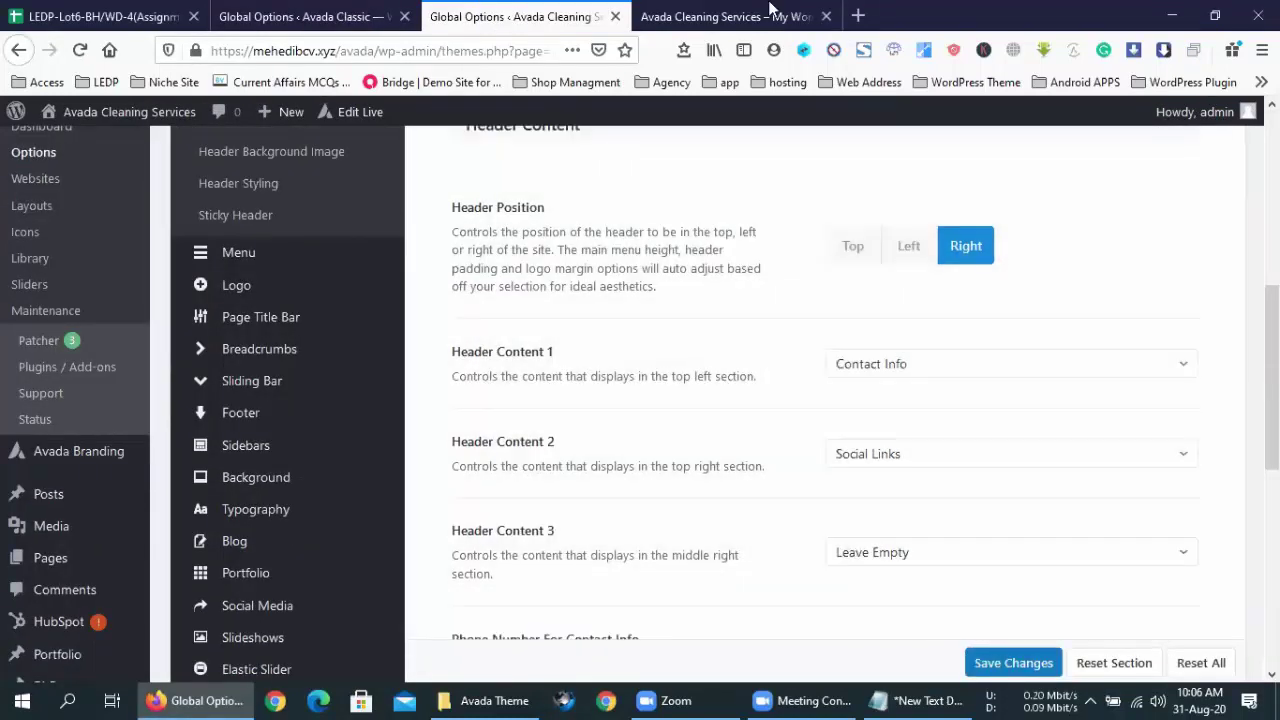
{"action": "left_click", "coordinate": [727, 16]}
{"action": "key", "text": "F5"}
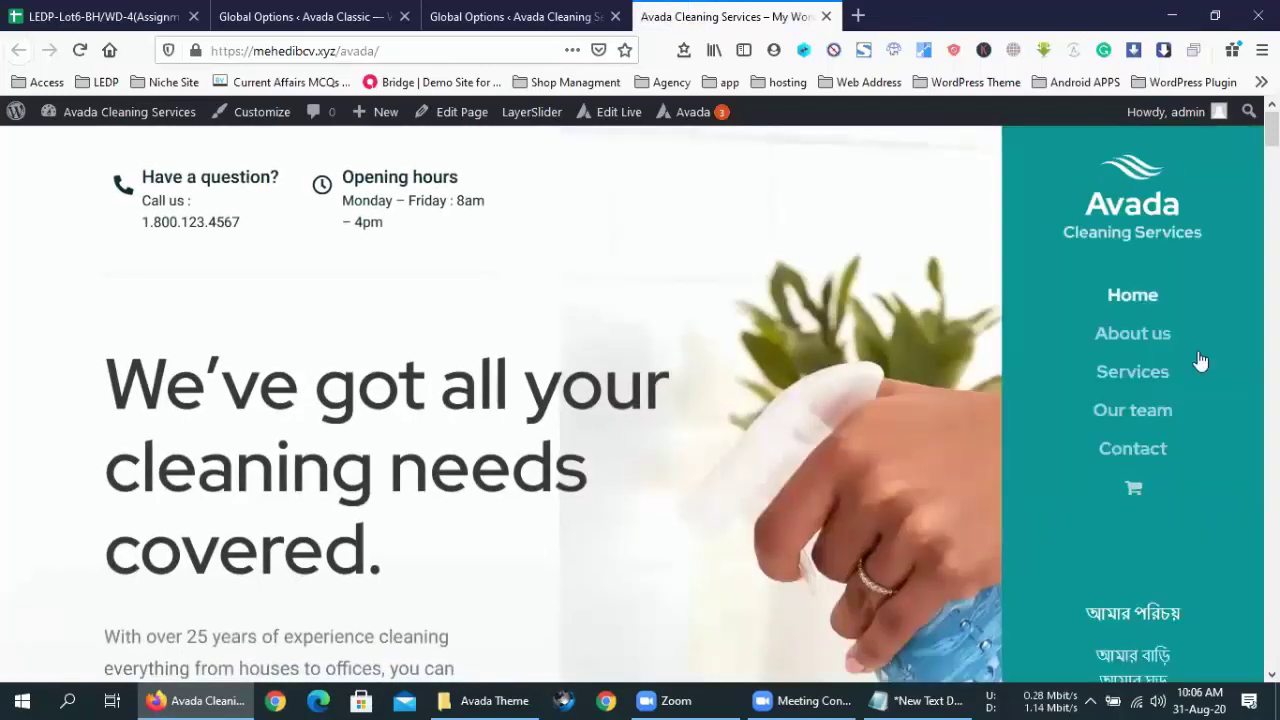
{"action": "left_click", "coordinate": [1127, 340]}
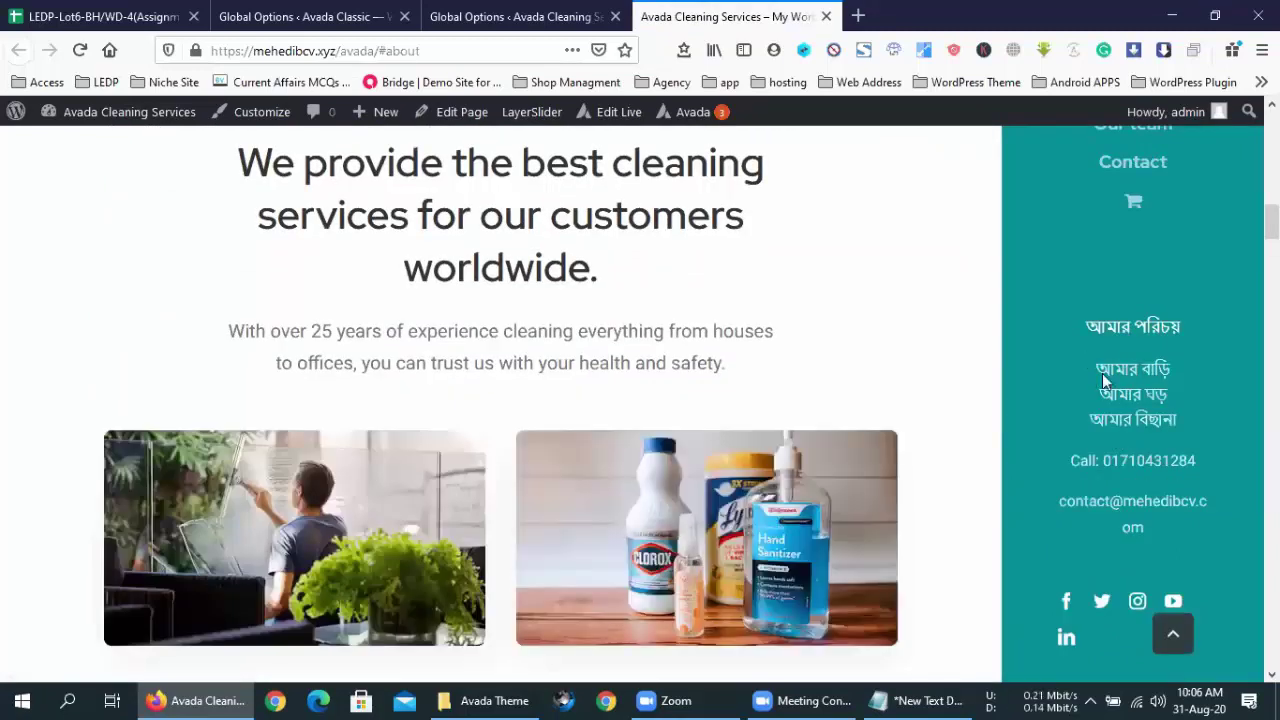
{"action": "left_click_drag", "start_coordinate": [1181, 476], "coordinate": [1081, 337]}
{"action": "left_click", "coordinate": [1184, 540]}
{"action": "scroll", "coordinate": [736, 236], "scroll_direction": "up", "scroll_amount": 15}
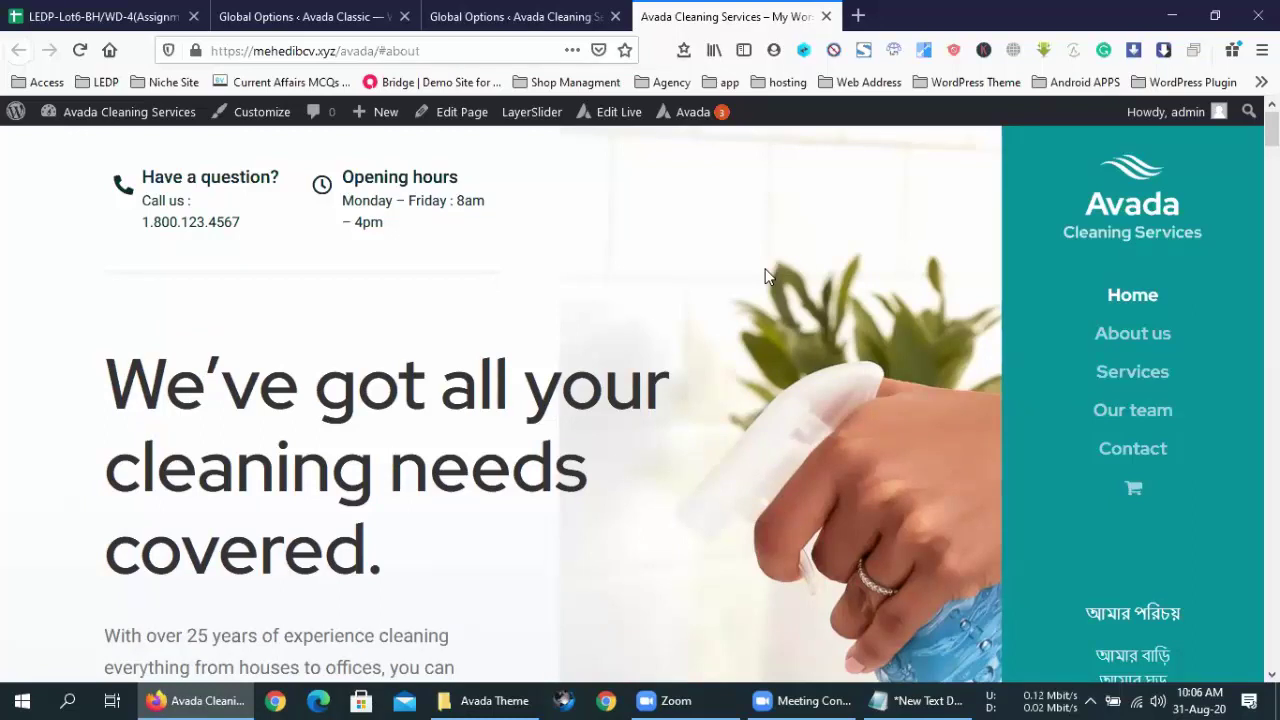
{"action": "left_click", "coordinate": [575, 14]}
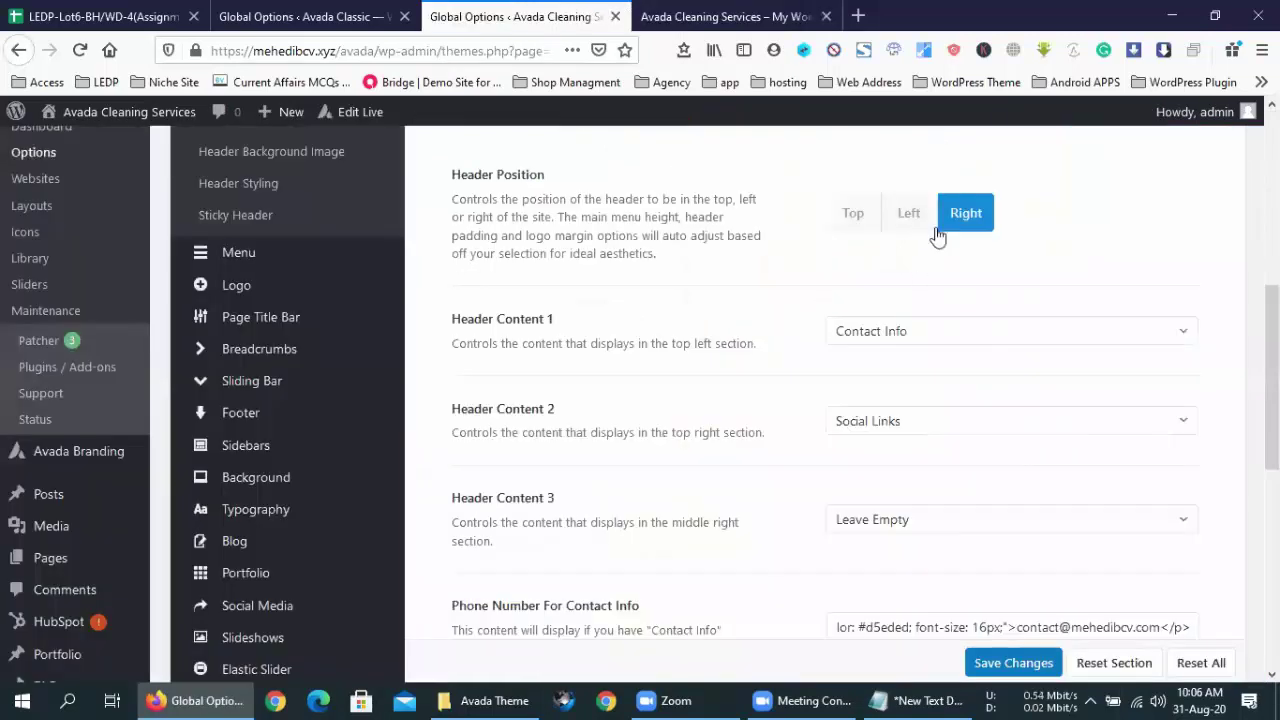
- Set the header position to Left and save the setting
{"action": "left_click", "coordinate": [852, 215]}
{"action": "left_click", "coordinate": [905, 214]}
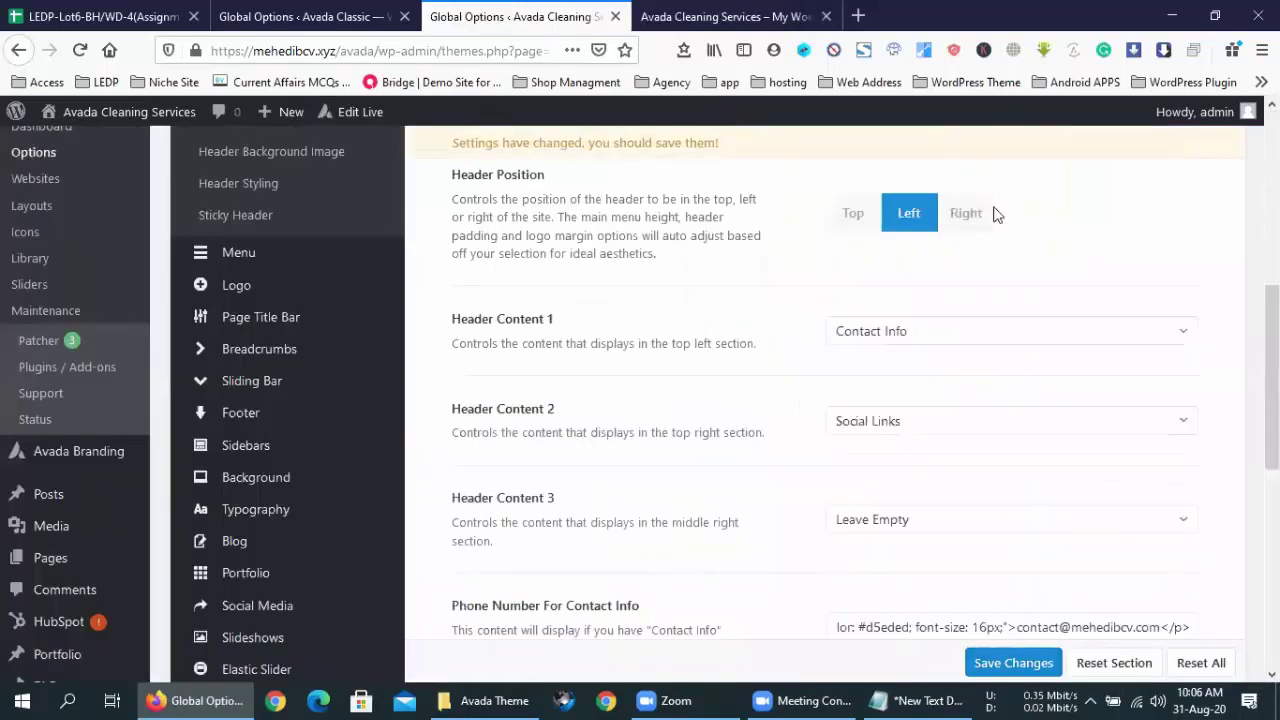
{"action": "left_click", "coordinate": [966, 214]}
{"action": "left_click", "coordinate": [910, 214]}
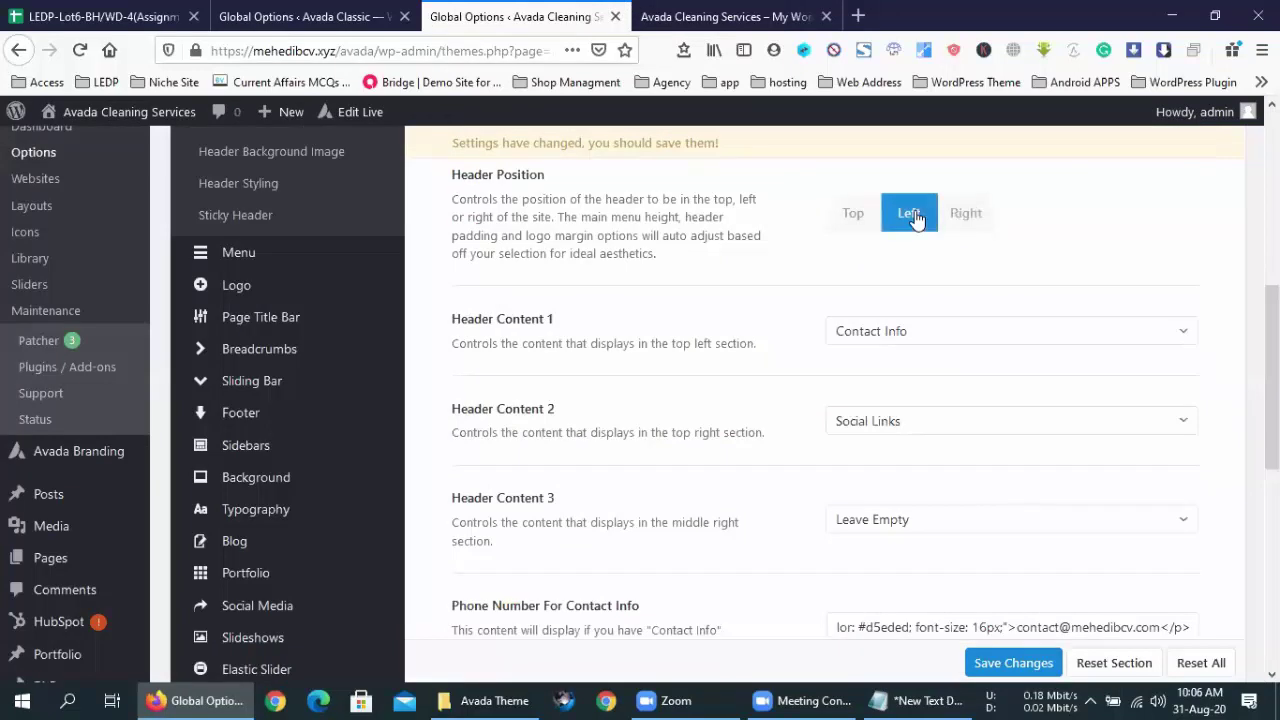
{"action": "left_click", "coordinate": [1010, 664]}
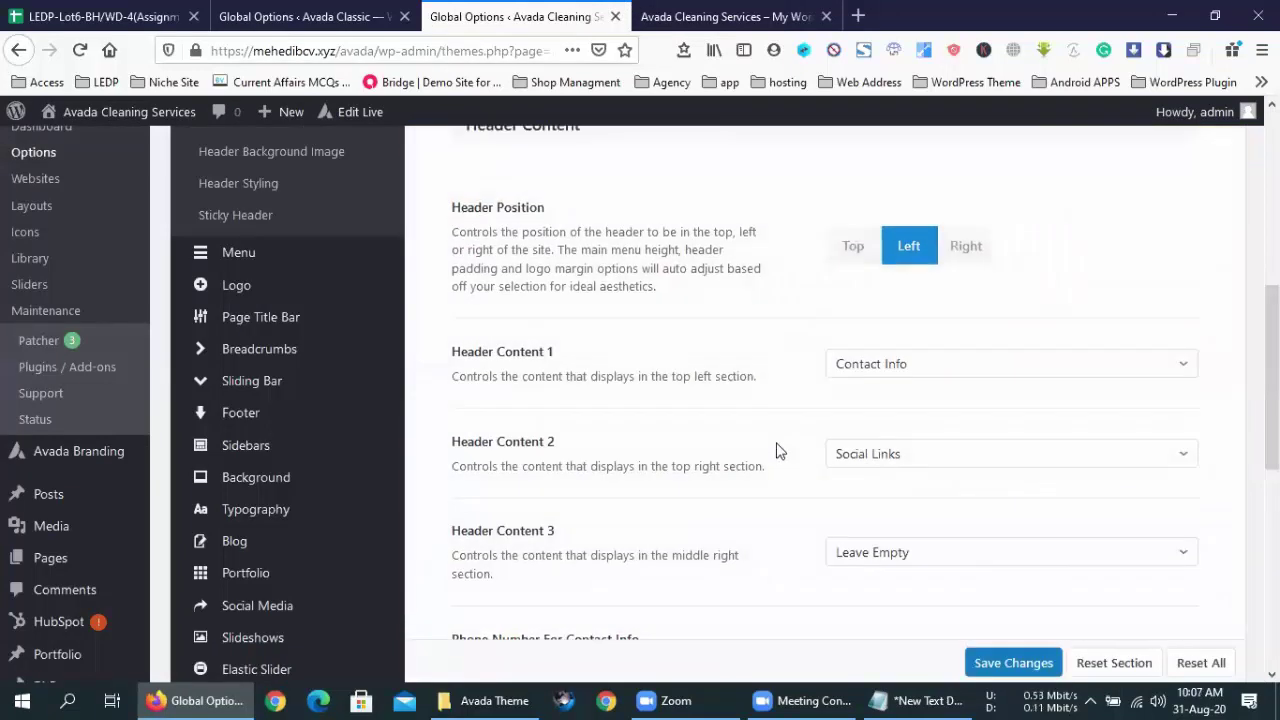
- Confirm Header Content 1 stays on Contact Info, then view the live homepage
{"action": "scroll", "coordinate": [818, 447], "scroll_direction": "down", "scroll_amount": 2}
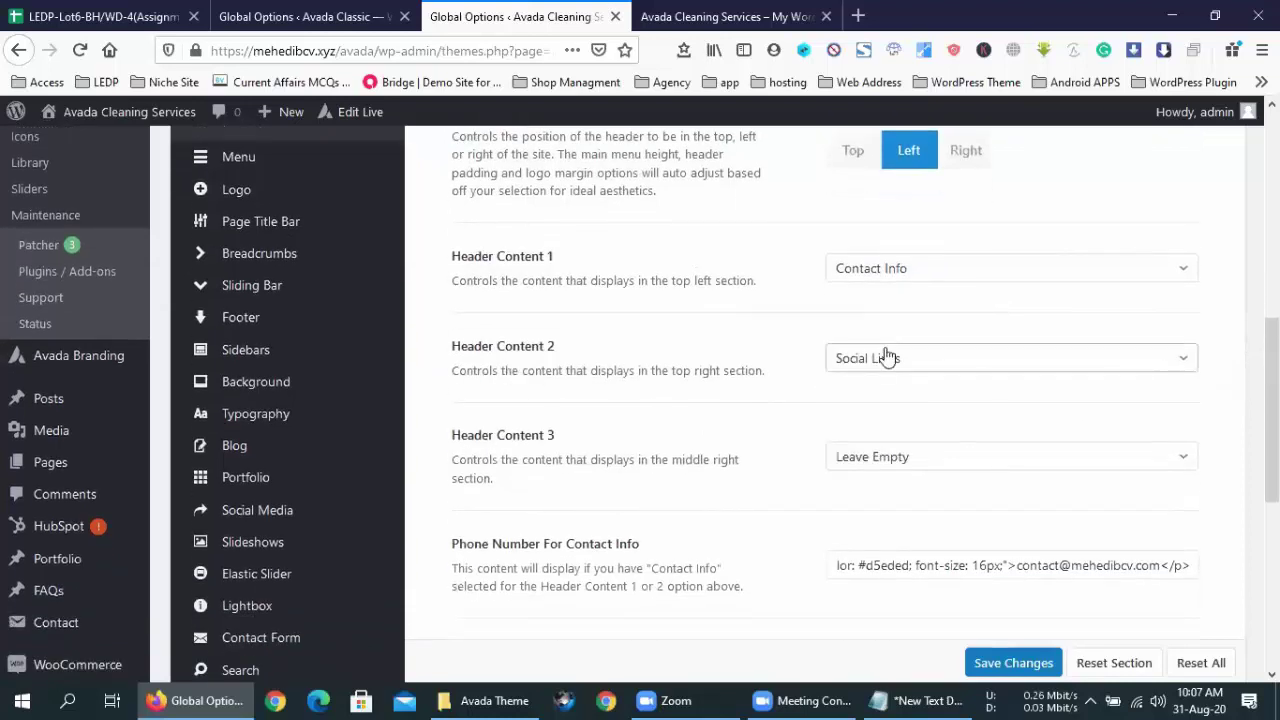
{"action": "scroll", "coordinate": [854, 289], "scroll_direction": "down", "scroll_amount": 1}
{"action": "left_click", "coordinate": [903, 237]}
{"action": "left_click", "coordinate": [806, 207]}
{"action": "left_click", "coordinate": [735, 16]}
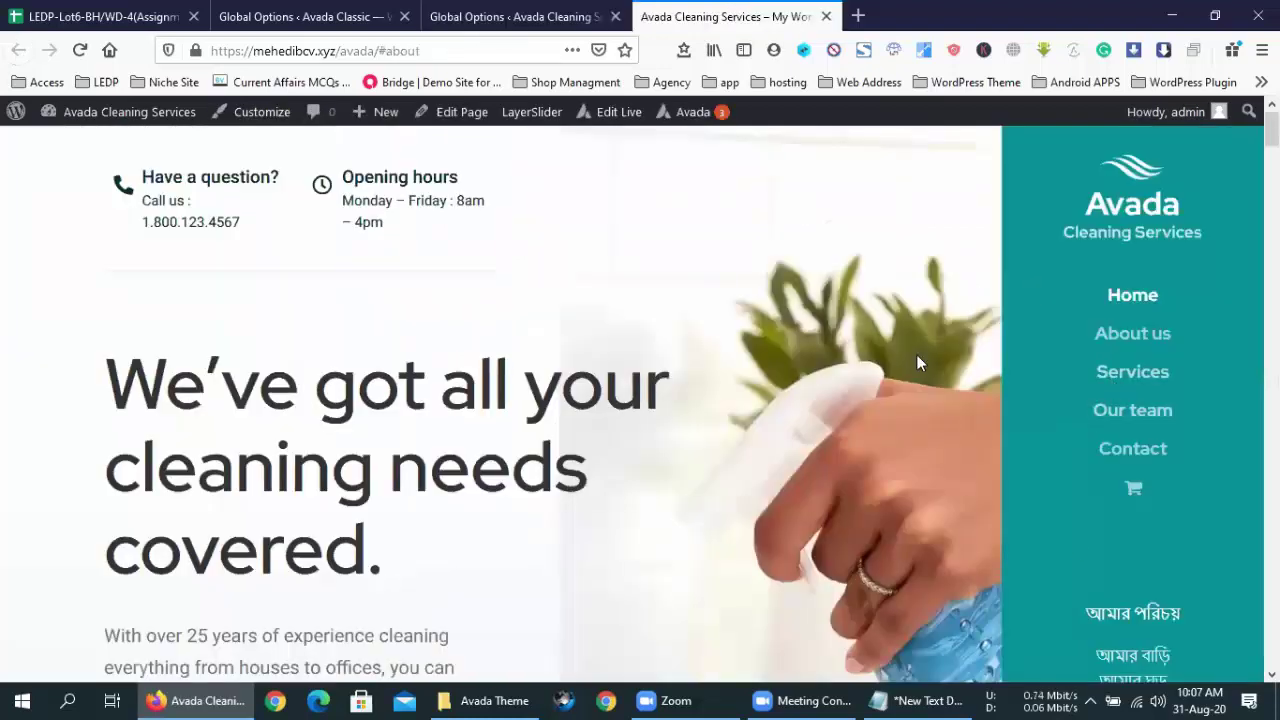
{"action": "scroll", "coordinate": [850, 300], "scroll_direction": "down", "scroll_amount": 3}
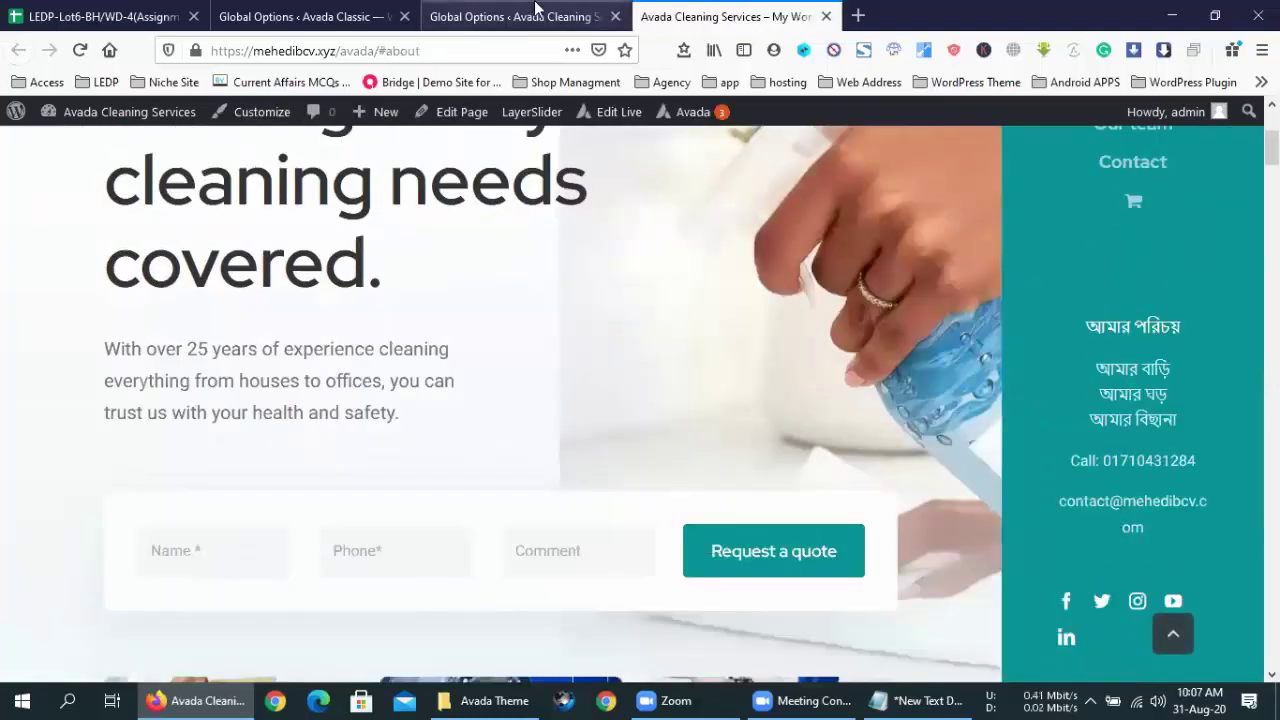
- Reopen the Header Content 1 choices and leave it set to Contact Info
{"action": "left_click", "coordinate": [530, 12]}
{"action": "left_click", "coordinate": [899, 241]}
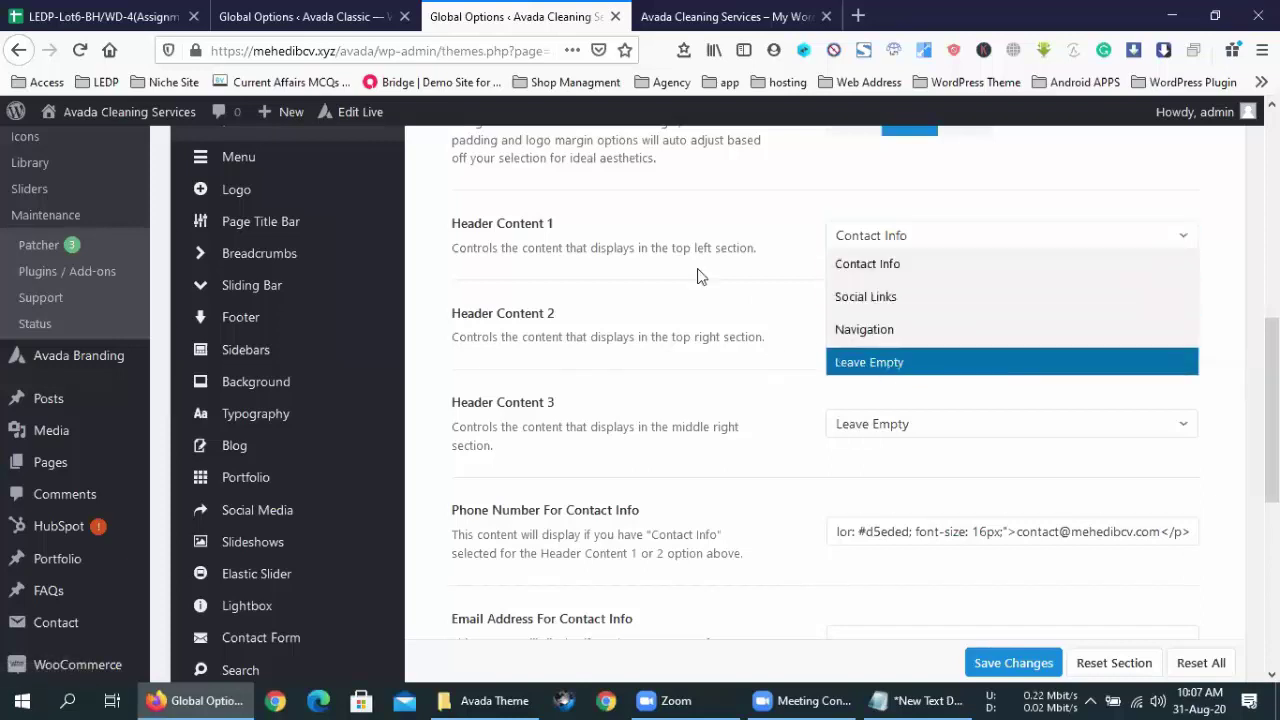
{"action": "left_click", "coordinate": [669, 230]}
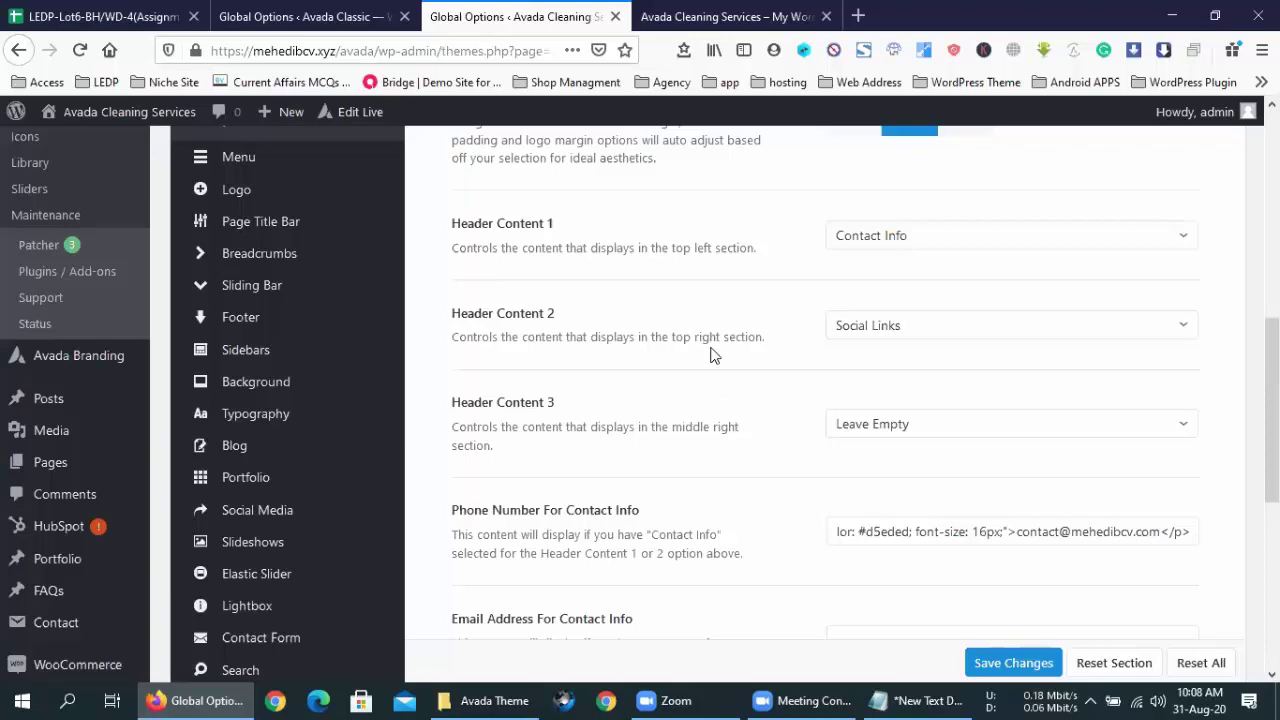
{"action": "scroll", "coordinate": [790, 450], "scroll_direction": "down", "scroll_amount": 10}
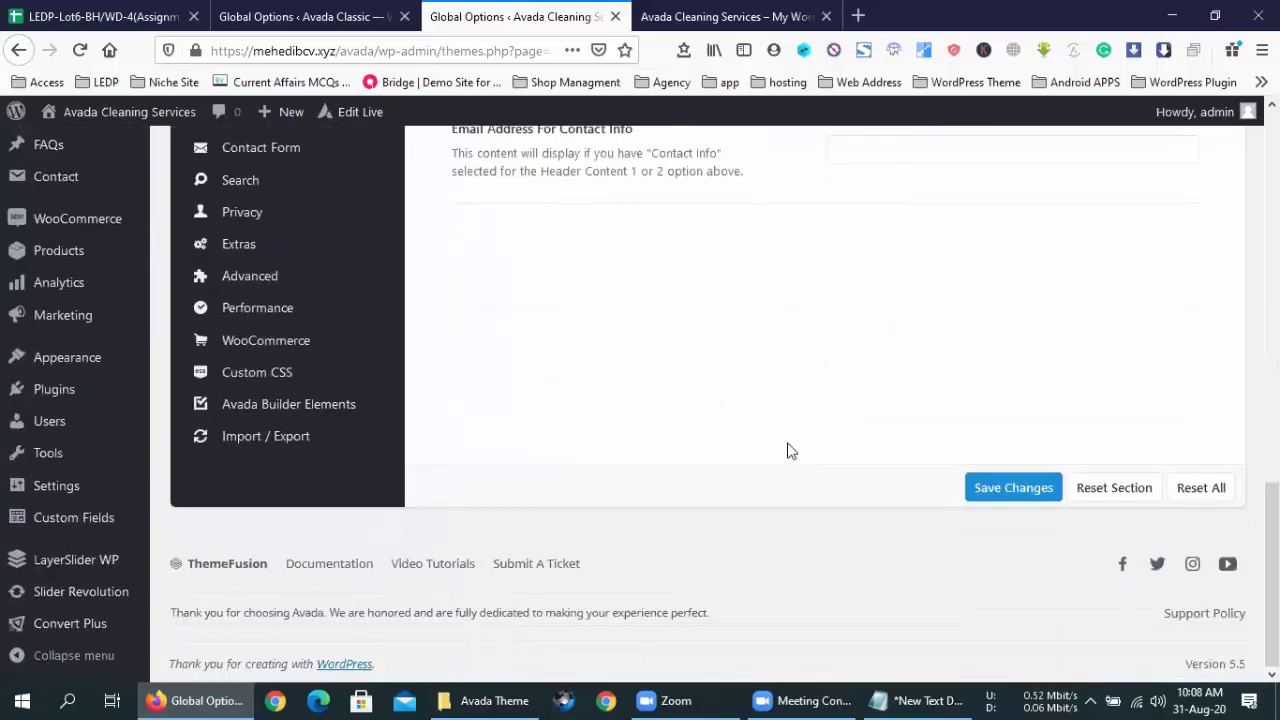
{"action": "scroll", "coordinate": [790, 450], "scroll_direction": "up", "scroll_amount": 15}
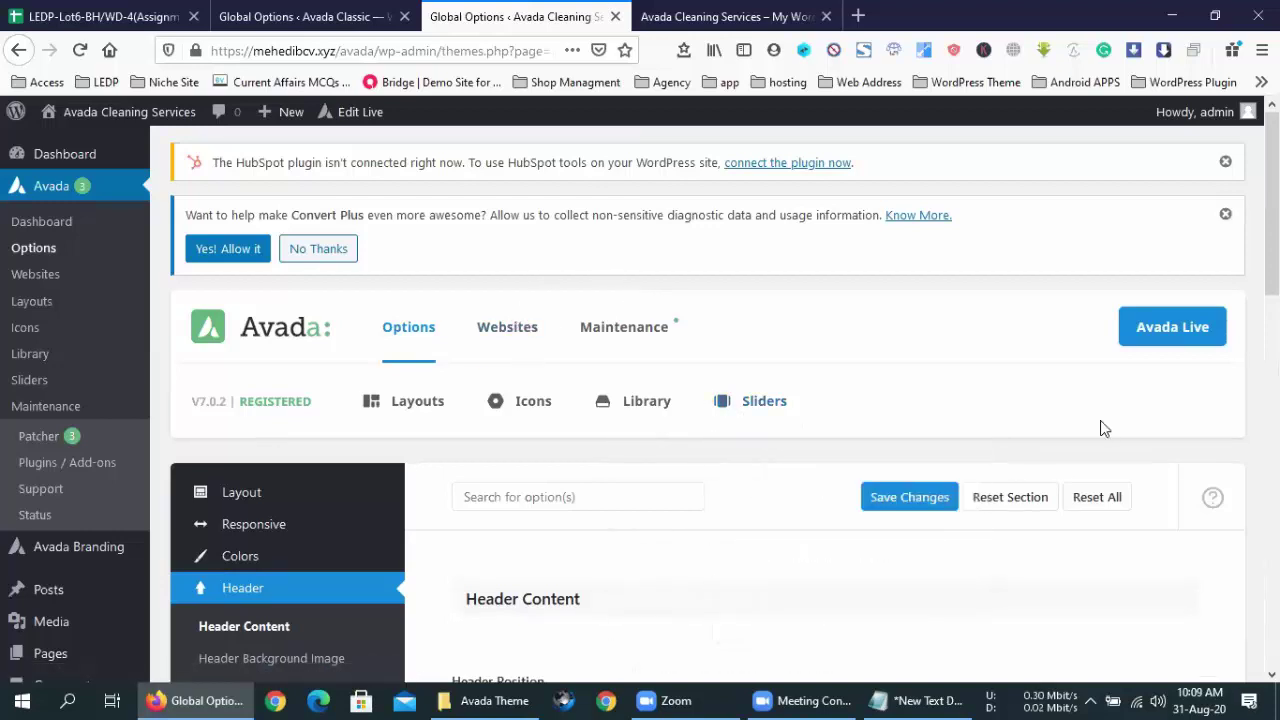
{"action": "scroll", "coordinate": [1100, 428], "scroll_direction": "down", "scroll_amount": 15}
{"action": "scroll", "coordinate": [1100, 420], "scroll_direction": "up", "scroll_amount": 10}
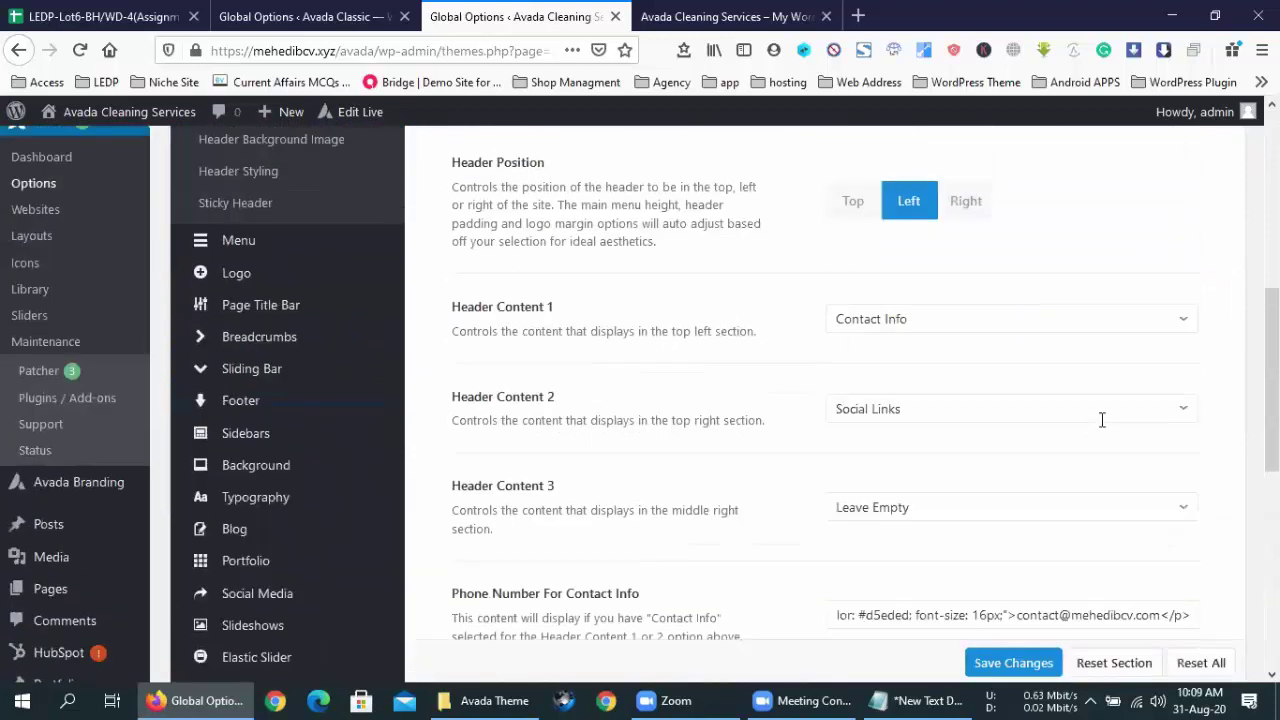
{"action": "scroll", "coordinate": [1101, 419], "scroll_direction": "up", "scroll_amount": 5}
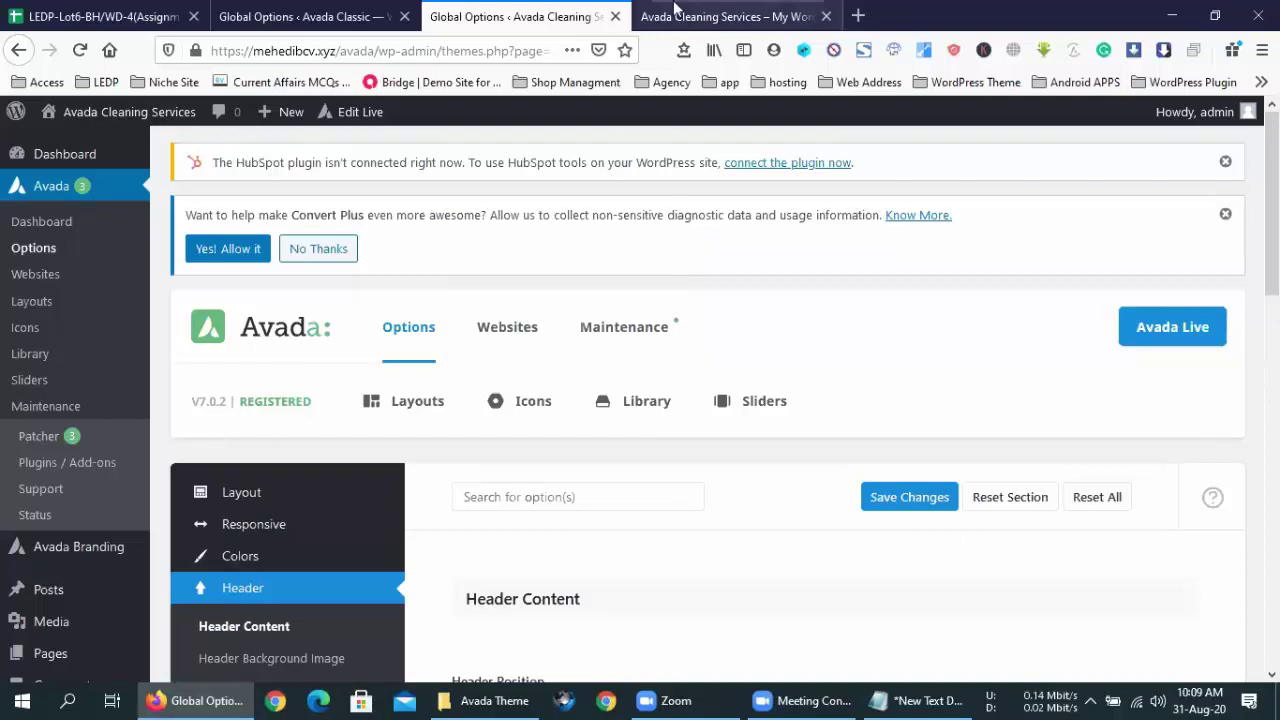
- Reload the live Cleaning Services homepage so the left header is applied
{"action": "left_click", "coordinate": [727, 16]}
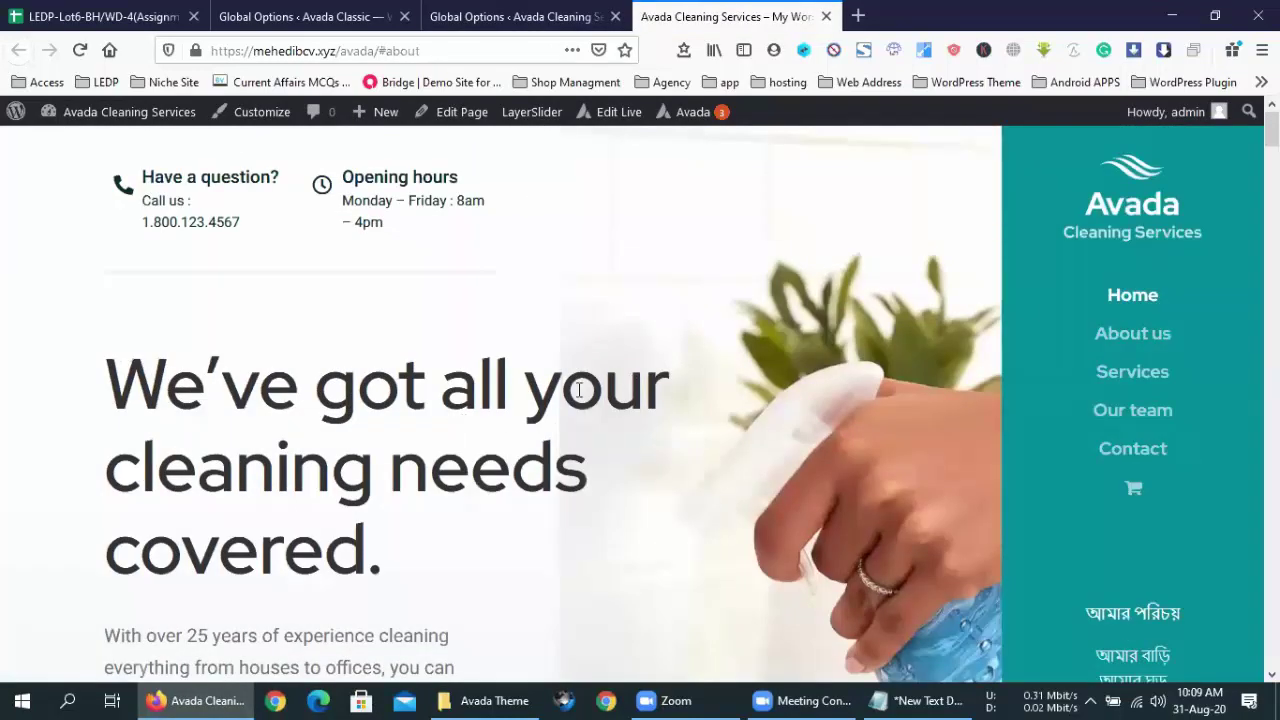
{"action": "scroll", "coordinate": [578, 390], "scroll_direction": "down", "scroll_amount": 4}
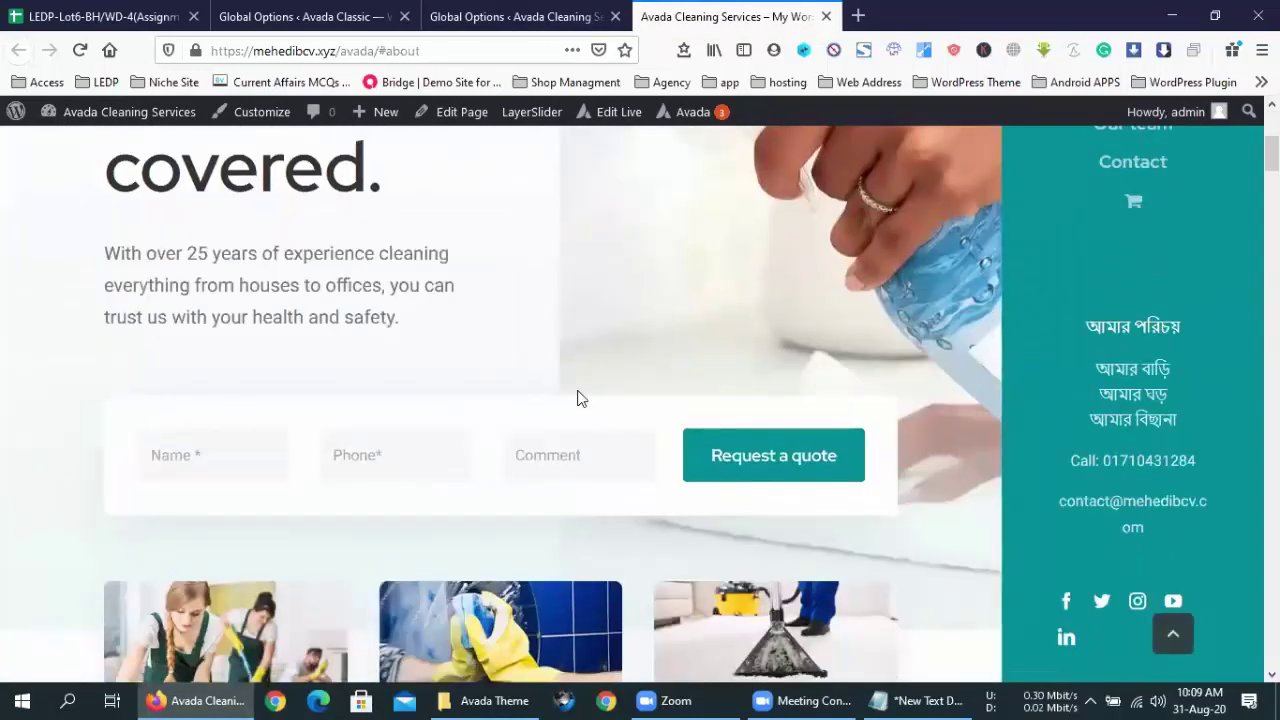
{"action": "scroll", "coordinate": [578, 395], "scroll_direction": "up", "scroll_amount": 4}
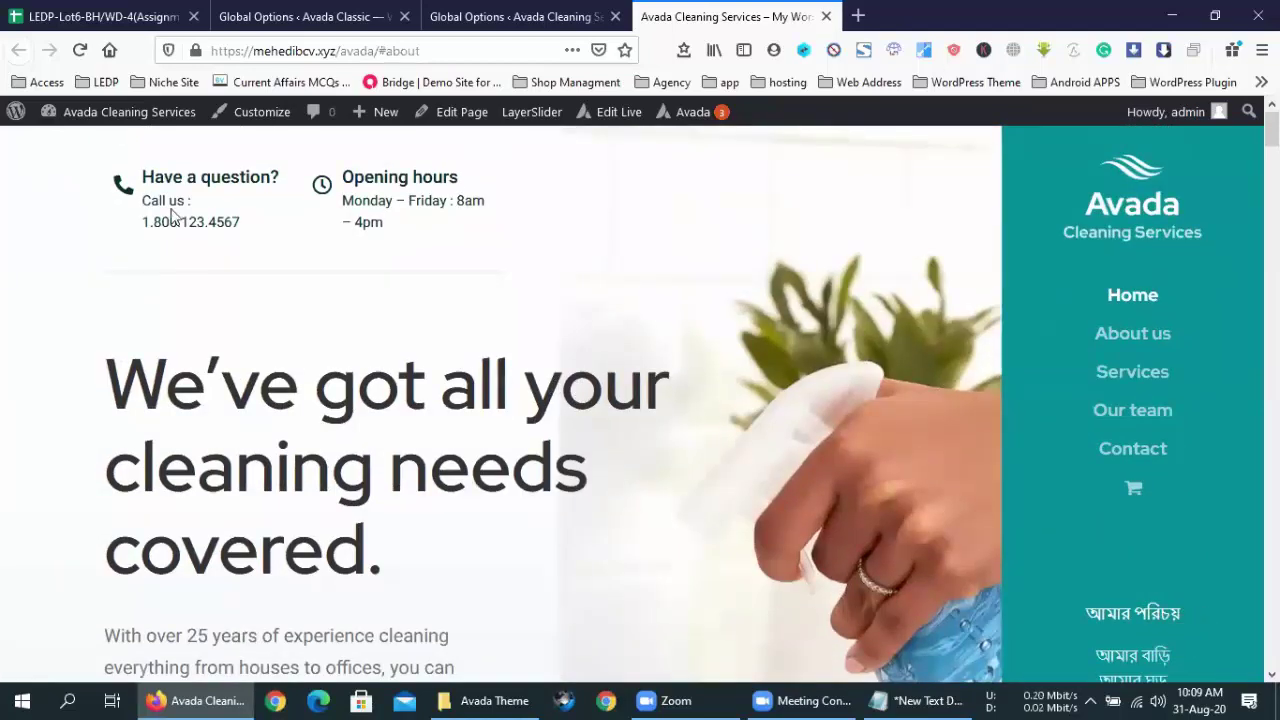
{"action": "left_click", "coordinate": [80, 50]}
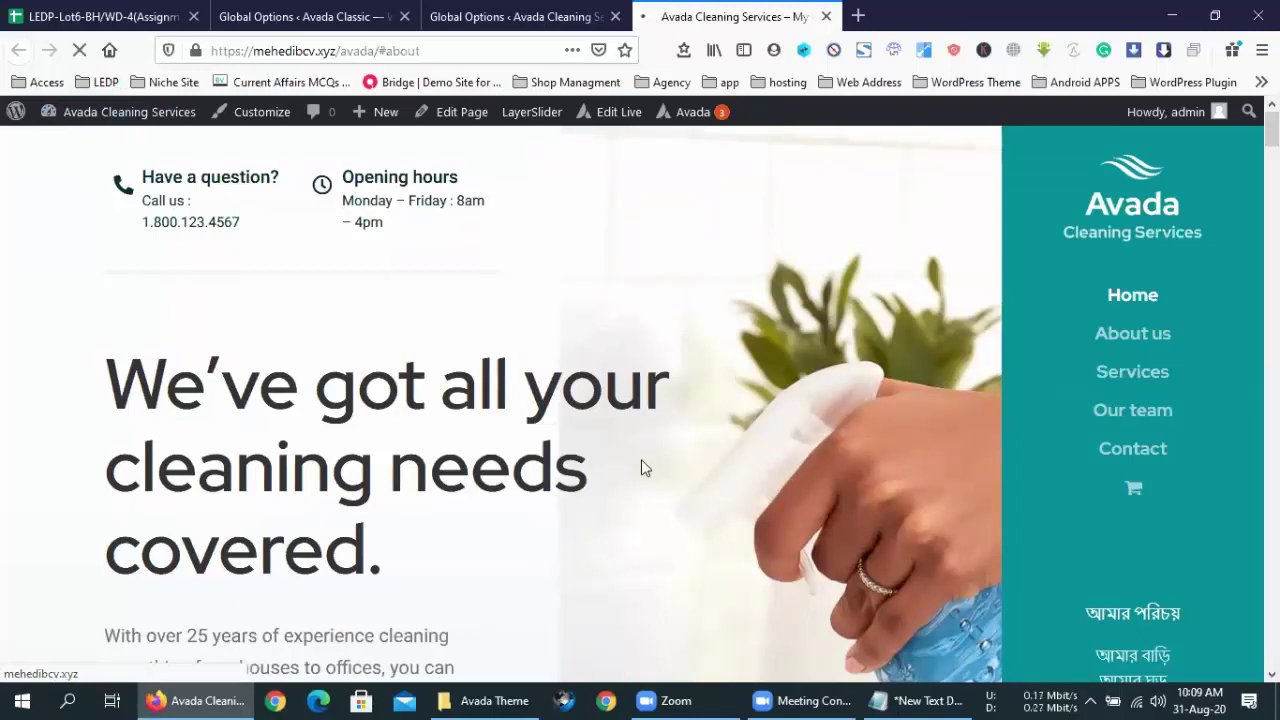
- Review the reloaded homepage's left sidebar menu and contact lines, cancelling the screenshot save
{"action": "left_click", "coordinate": [342, 8]}
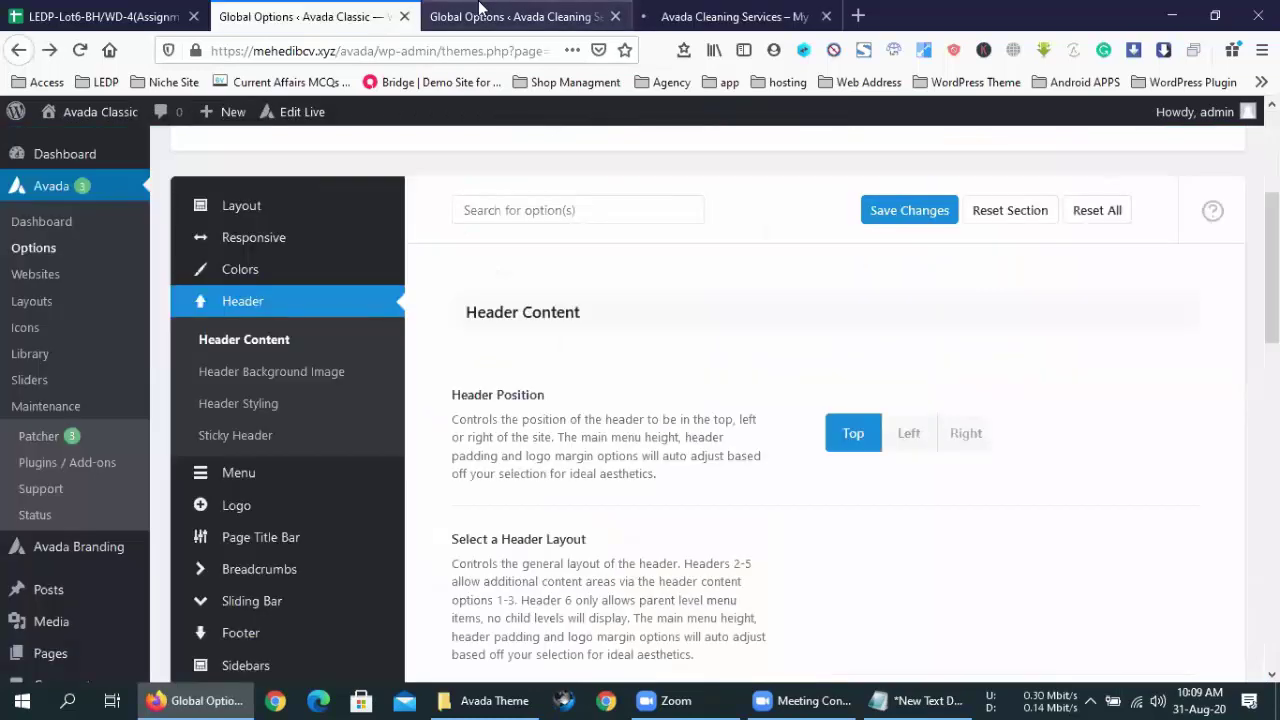
{"action": "left_click", "coordinate": [478, 12]}
{"action": "left_click", "coordinate": [755, 10]}
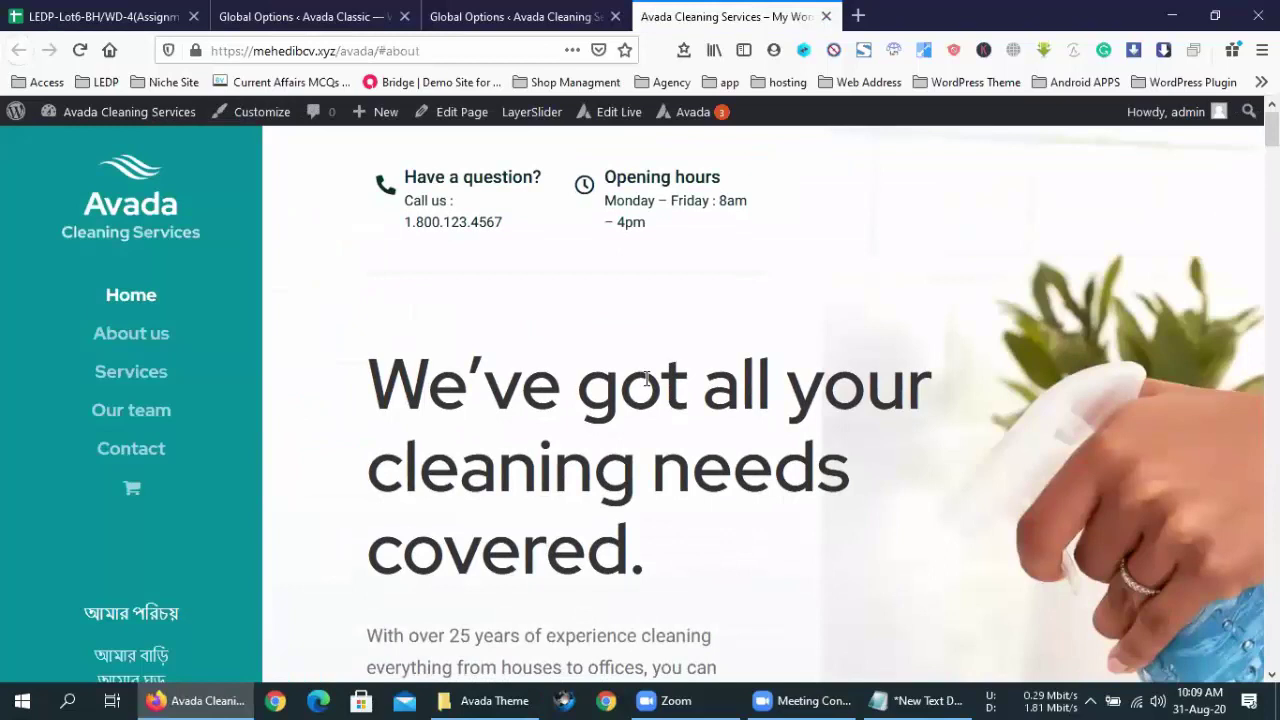
{"action": "scroll", "coordinate": [647, 380], "scroll_direction": "down", "scroll_amount": 10}
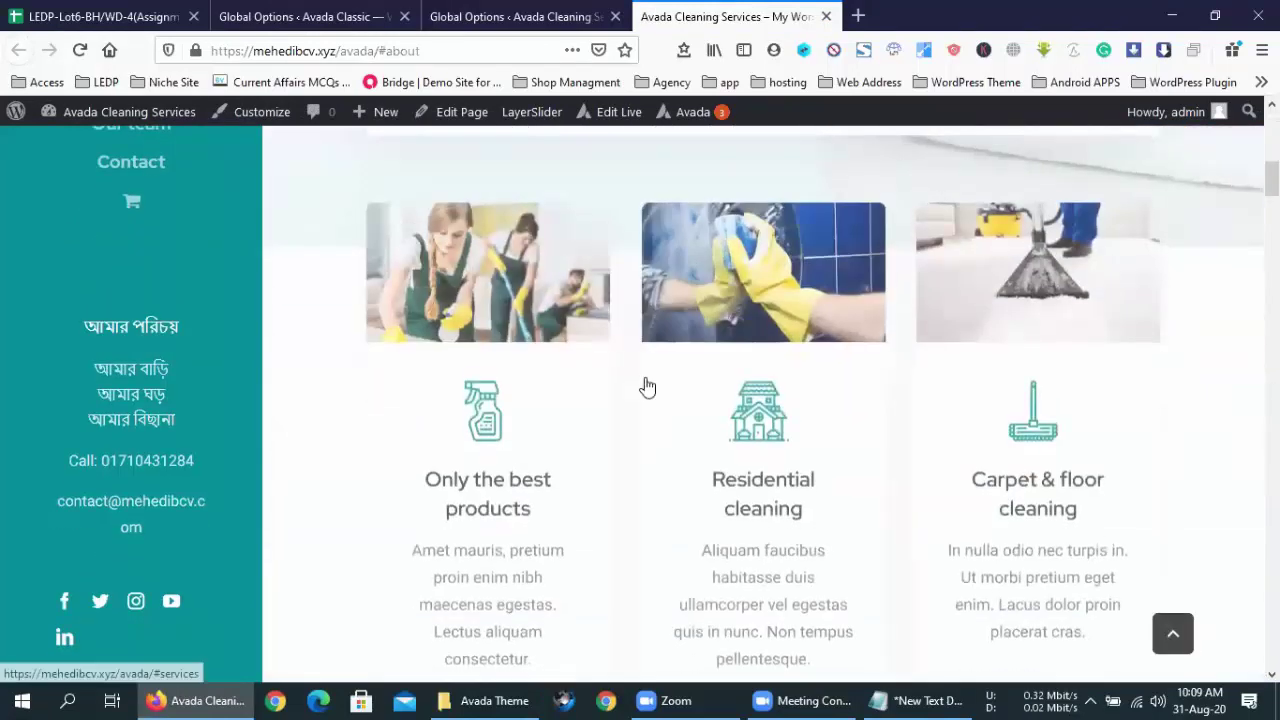
{"action": "scroll", "coordinate": [647, 385], "scroll_direction": "down", "scroll_amount": 2}
{"action": "scroll", "coordinate": [647, 385], "scroll_direction": "up", "scroll_amount": 12}
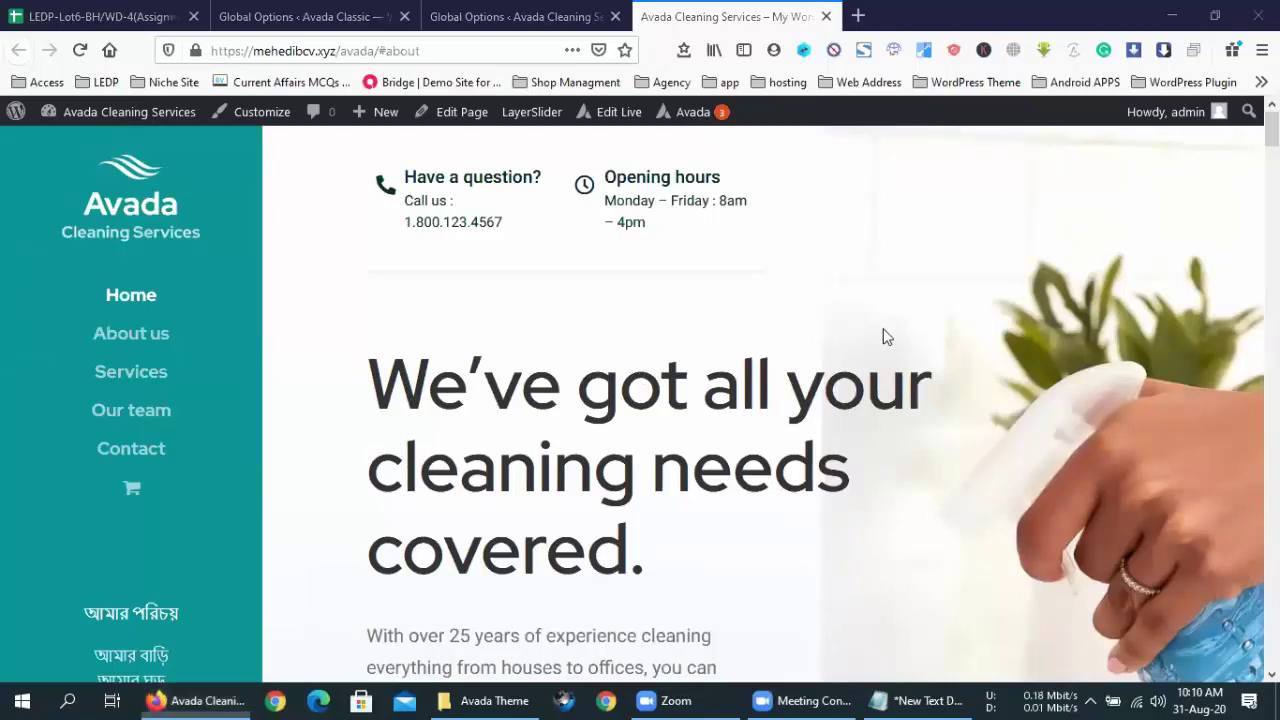
{"action": "key", "text": "Print"}
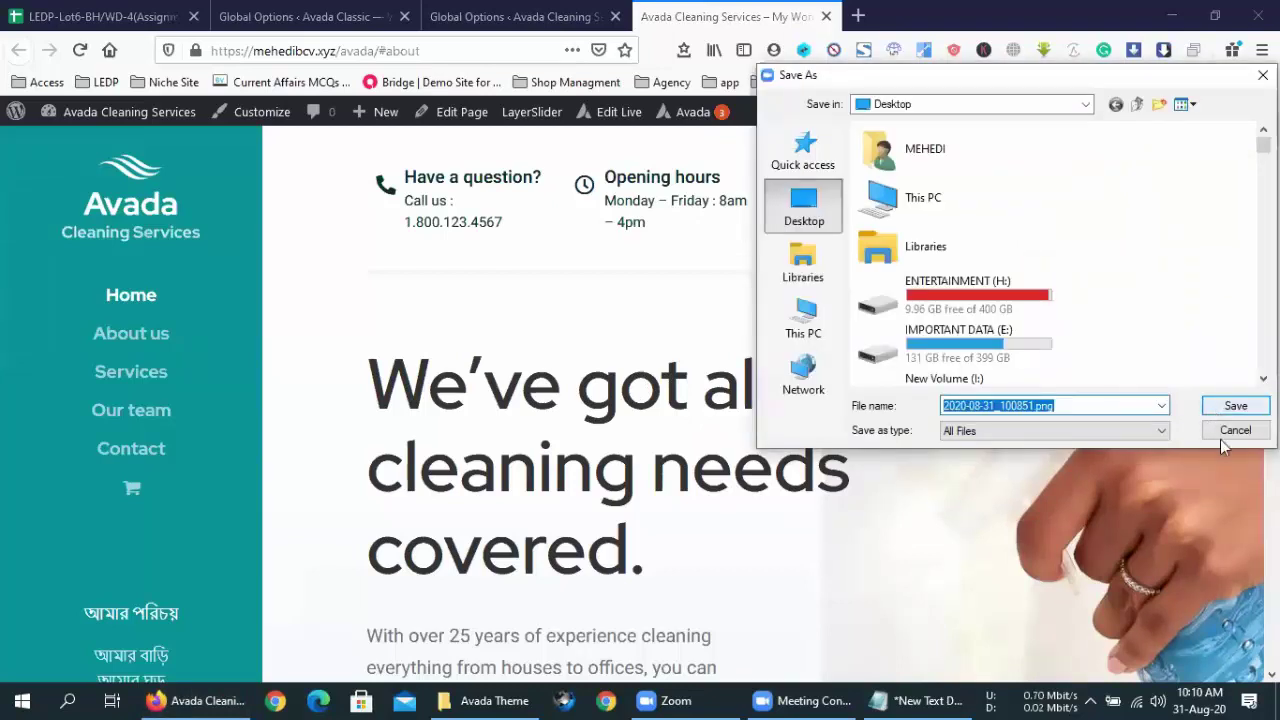
{"action": "left_click", "coordinate": [1226, 431]}
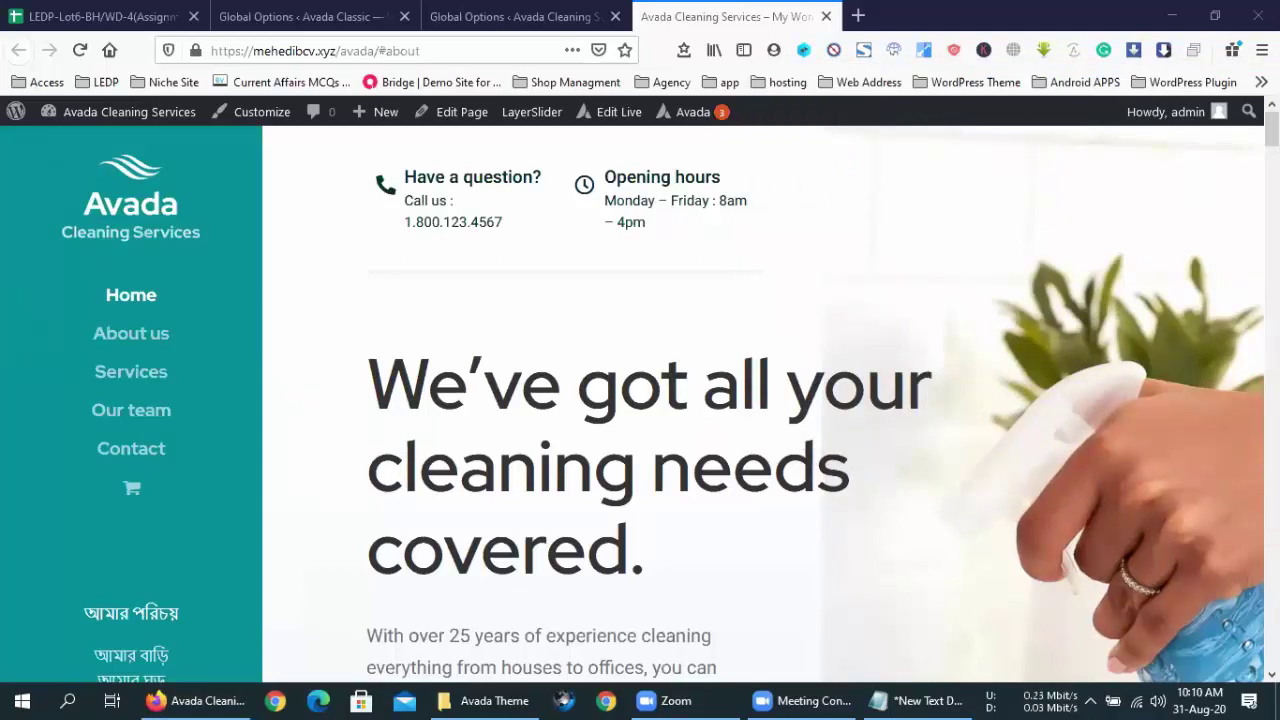
- Open the prebuilt websites list and filter it to Food sites
{"action": "left_click", "coordinate": [515, 9]}
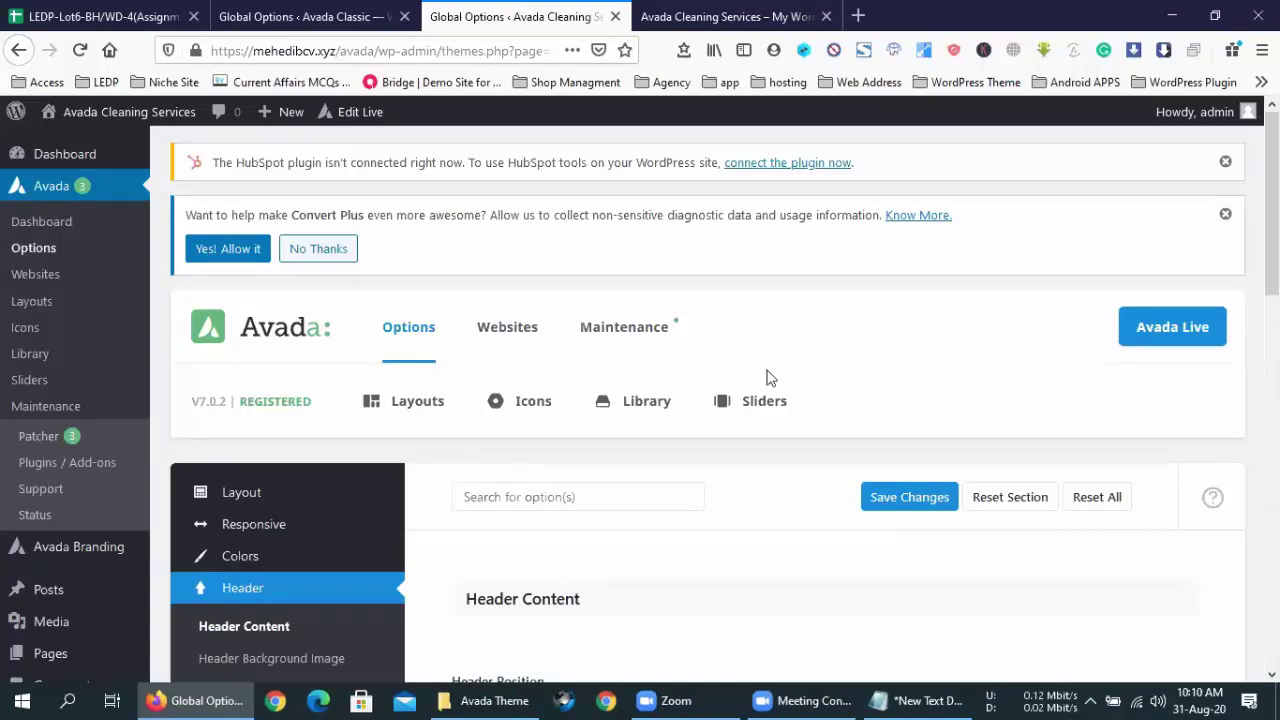
{"action": "left_click", "coordinate": [501, 329]}
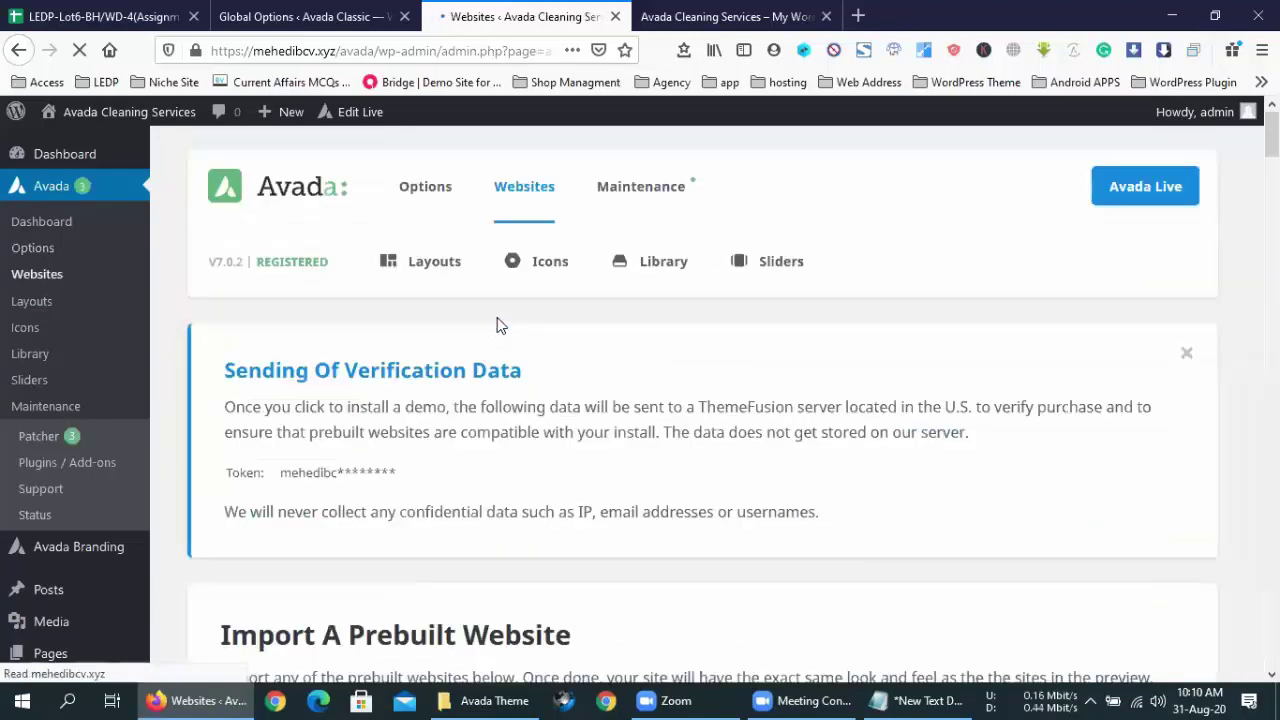
{"action": "scroll", "coordinate": [497, 320], "scroll_direction": "down", "scroll_amount": 7}
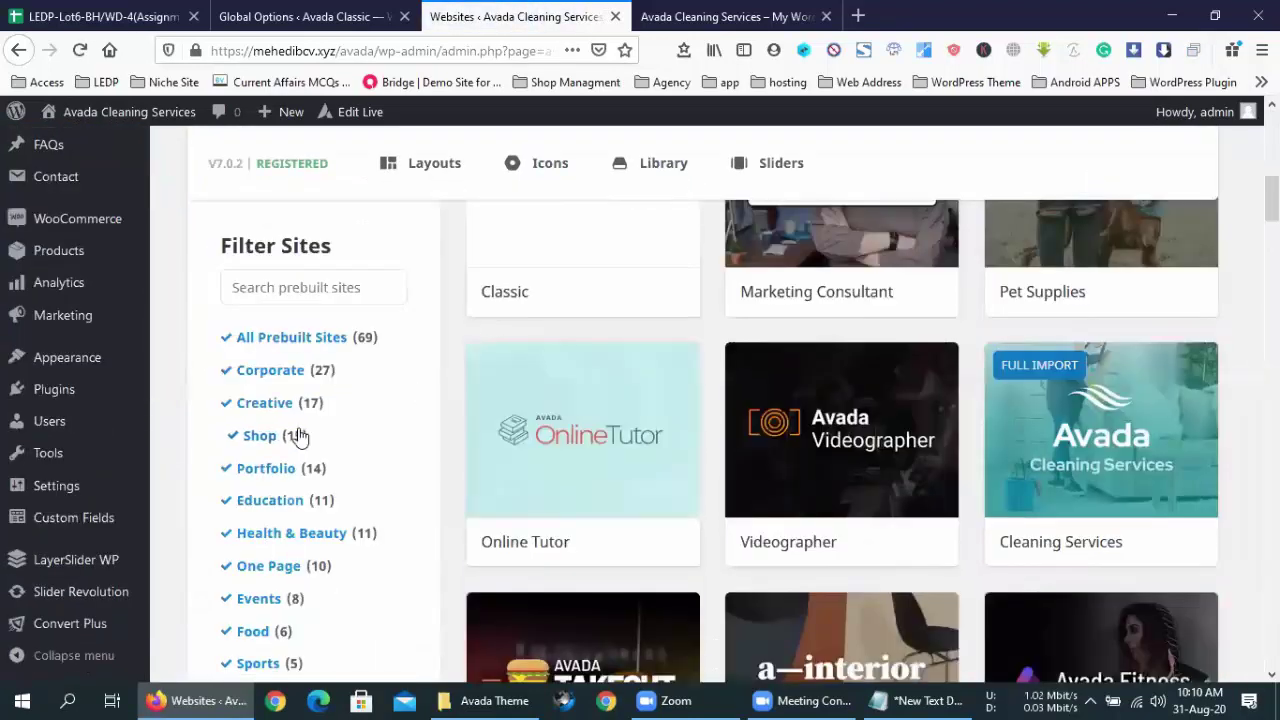
{"action": "scroll", "coordinate": [245, 500], "scroll_direction": "down", "scroll_amount": 3}
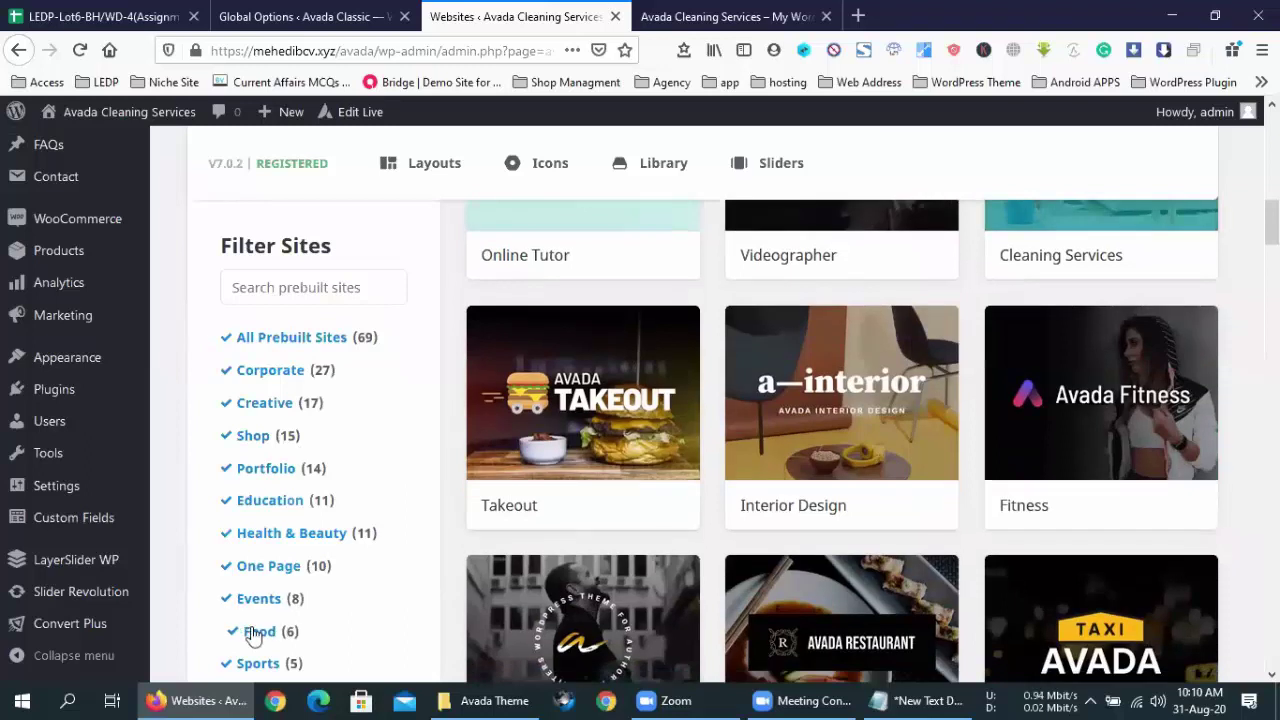
{"action": "left_click", "coordinate": [280, 631]}
{"action": "scroll", "coordinate": [632, 396], "scroll_direction": "up", "scroll_amount": 4}
{"action": "scroll", "coordinate": [632, 405], "scroll_direction": "up", "scroll_amount": 3}
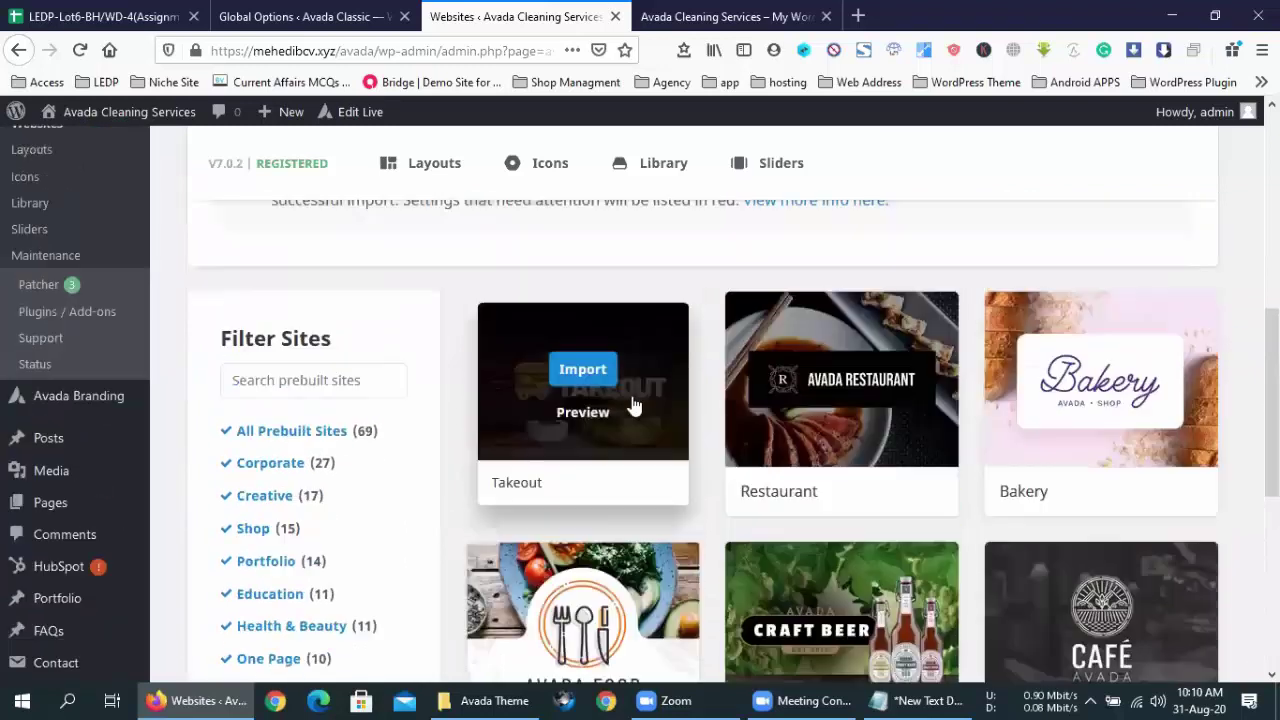
- Open the Food site's import options, tick All content, then close without importing
{"action": "scroll", "coordinate": [632, 405], "scroll_direction": "down", "scroll_amount": 3}
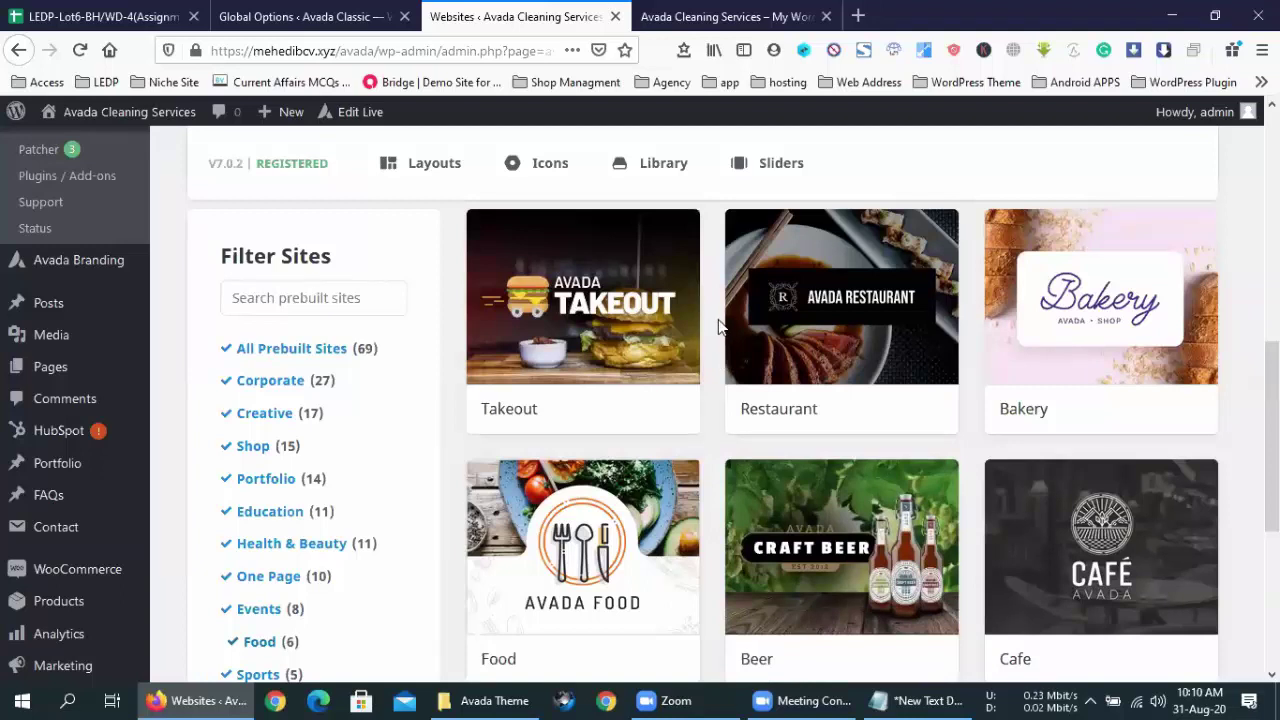
{"action": "mouse_move", "coordinate": [549, 338]}
{"action": "scroll", "coordinate": [700, 491], "scroll_direction": "down", "scroll_amount": 3}
{"action": "left_click", "coordinate": [584, 350]}
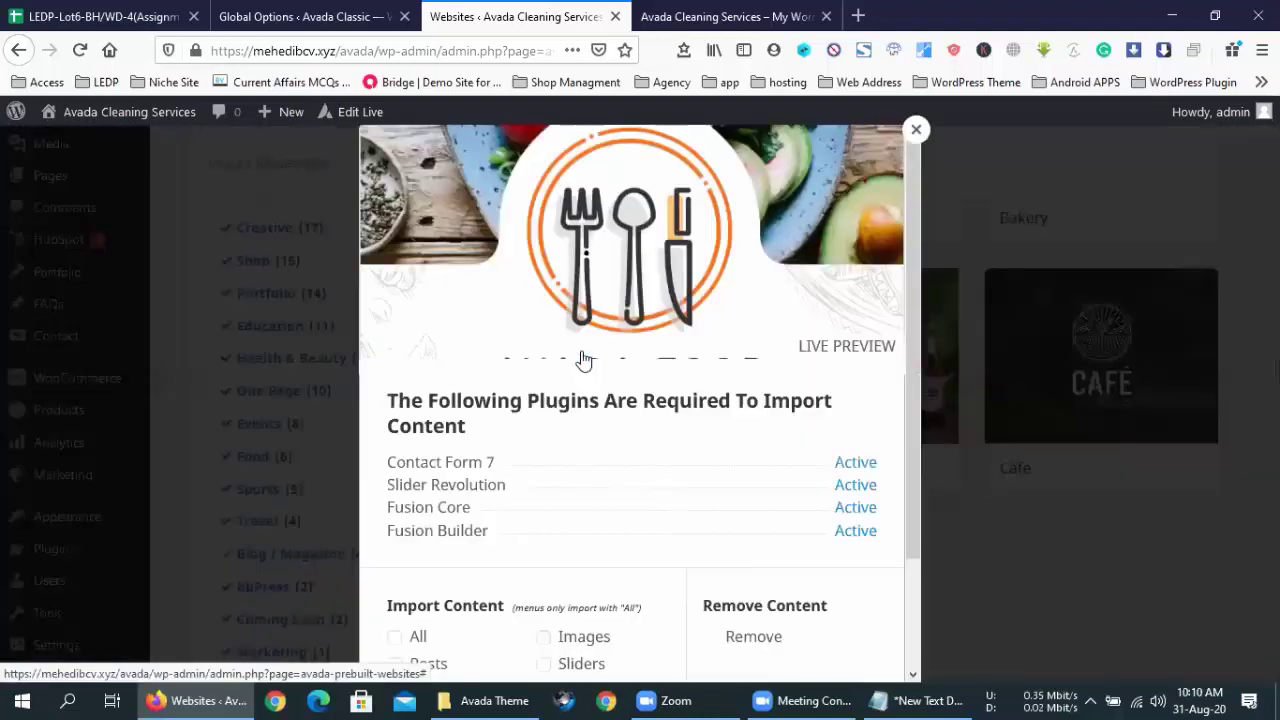
{"action": "scroll", "coordinate": [690, 555], "scroll_direction": "down", "scroll_amount": 2}
{"action": "left_click", "coordinate": [394, 509]}
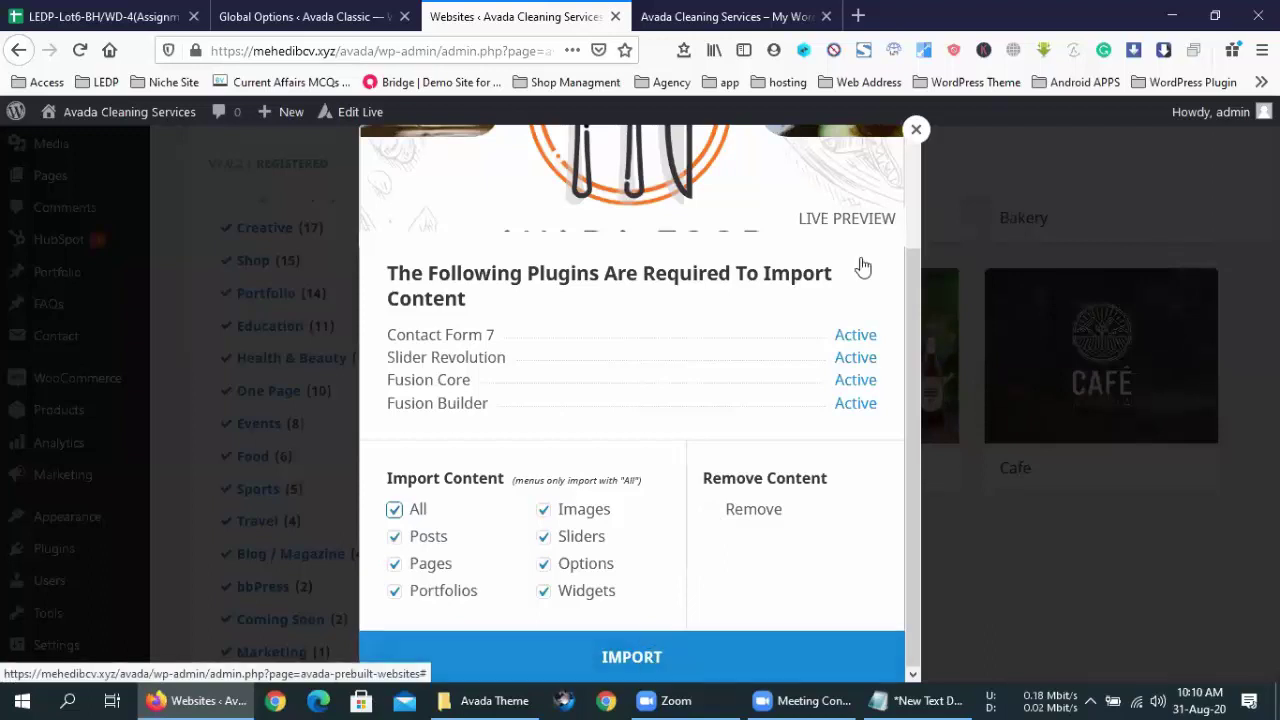
{"action": "left_click", "coordinate": [915, 129]}
- Show all prebuilt sites again and open the Cleaning Services site's Modify options
{"action": "scroll", "coordinate": [310, 285], "scroll_direction": "up", "scroll_amount": 5}
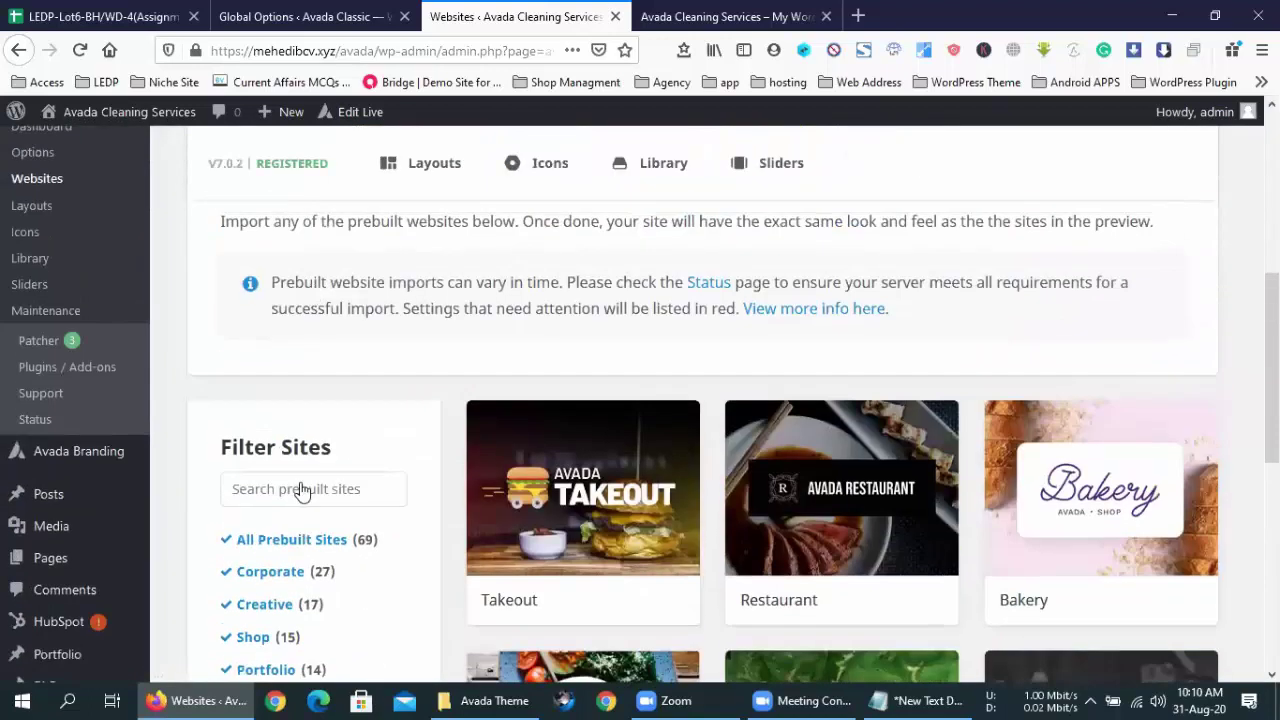
{"action": "left_click", "coordinate": [305, 539]}
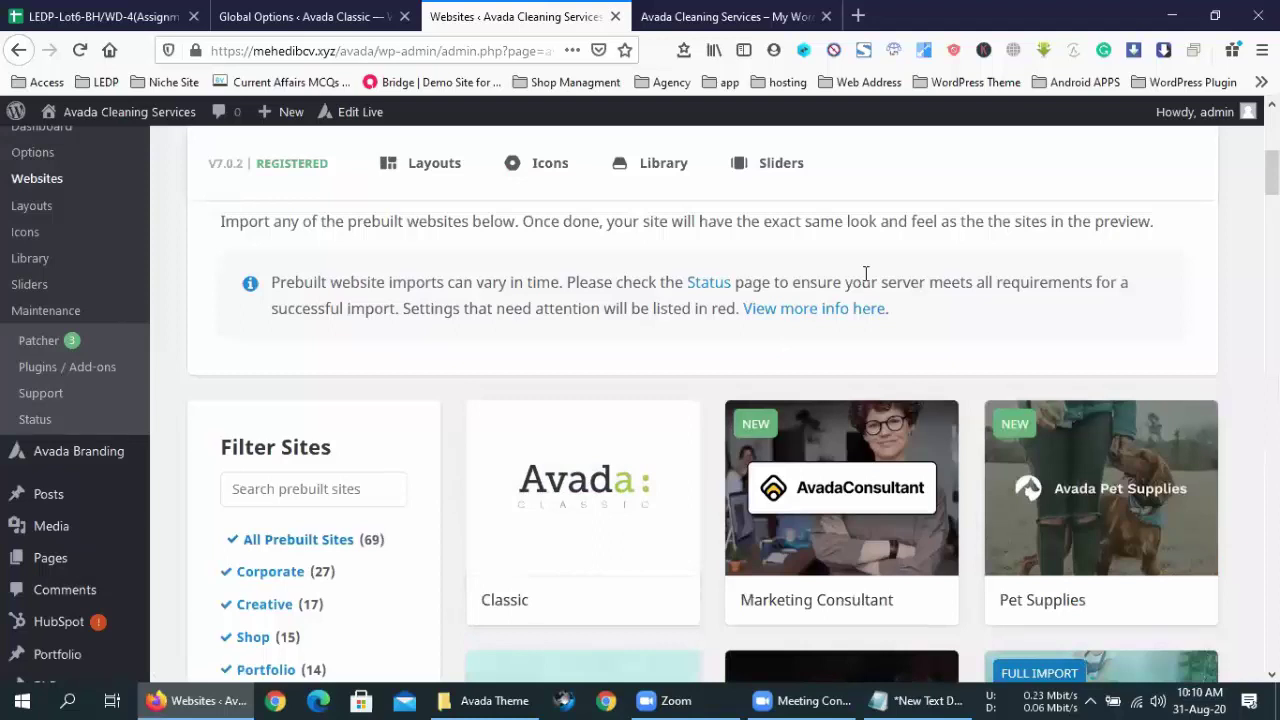
{"action": "scroll", "coordinate": [866, 273], "scroll_direction": "down", "scroll_amount": 2}
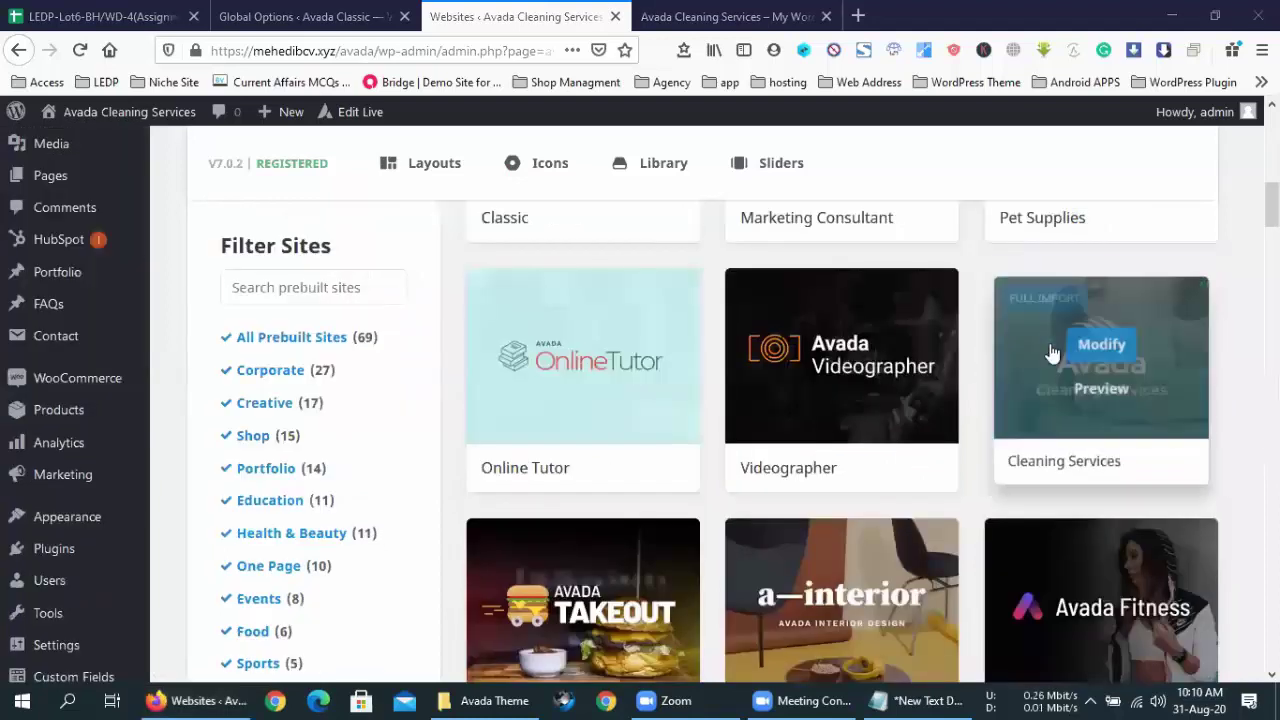
{"action": "left_click", "coordinate": [1100, 345]}
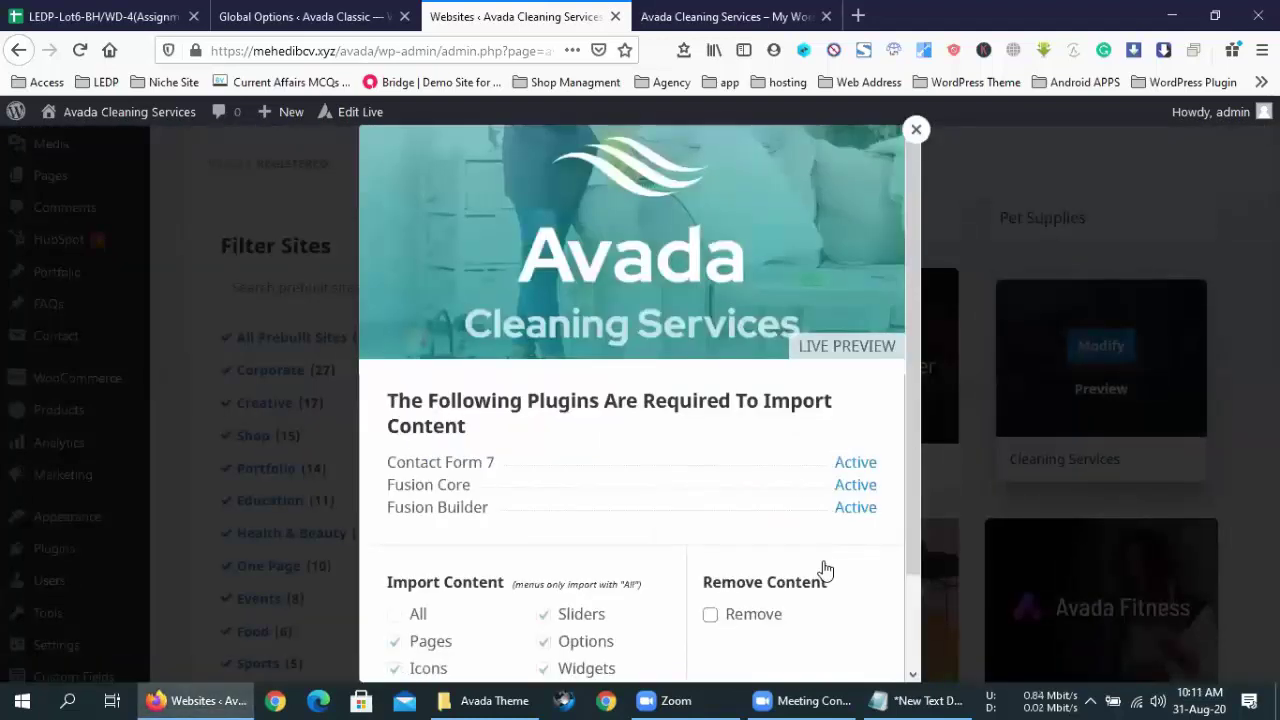
- Tick Remove for the Cleaning Services demo, confirm the warning, then bring up the Avada Theme folder
{"action": "scroll", "coordinate": [823, 569], "scroll_direction": "down", "scroll_amount": 2}
{"action": "left_click", "coordinate": [730, 518]}
{"action": "left_click", "coordinate": [730, 520]}
{"action": "left_click", "coordinate": [730, 518]}
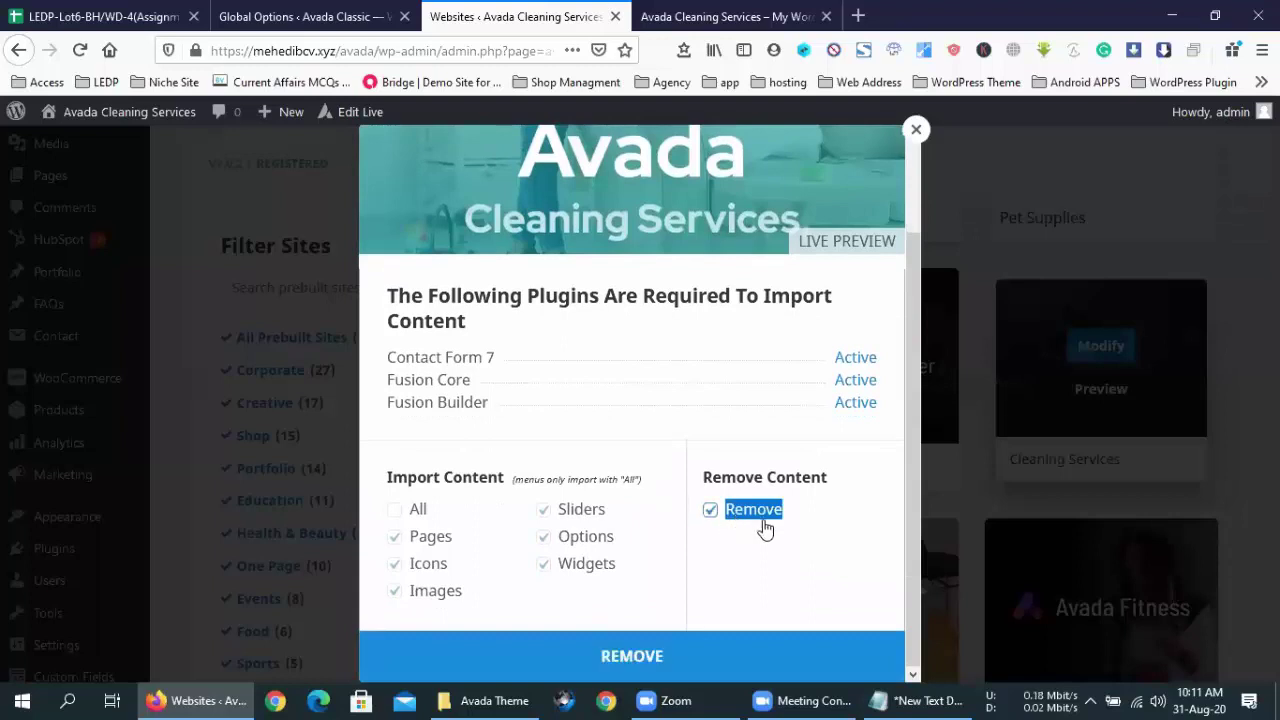
{"action": "left_click", "coordinate": [743, 653]}
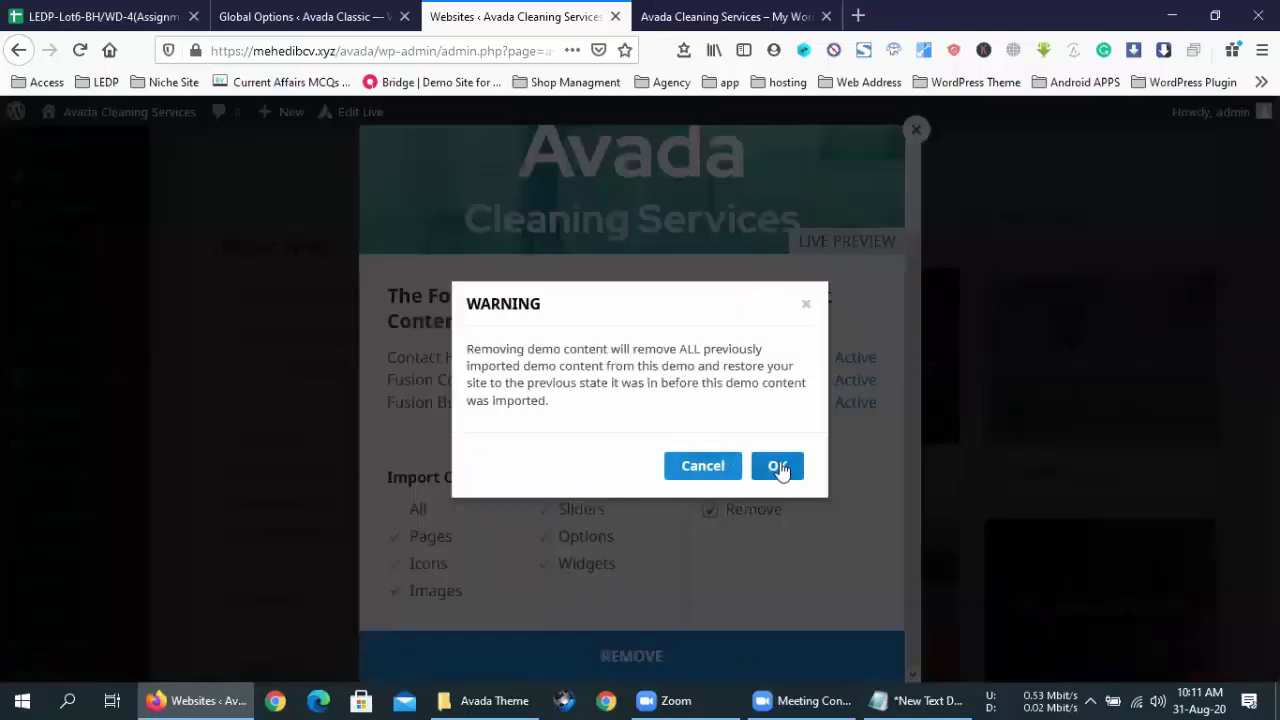
{"action": "left_click", "coordinate": [780, 466]}
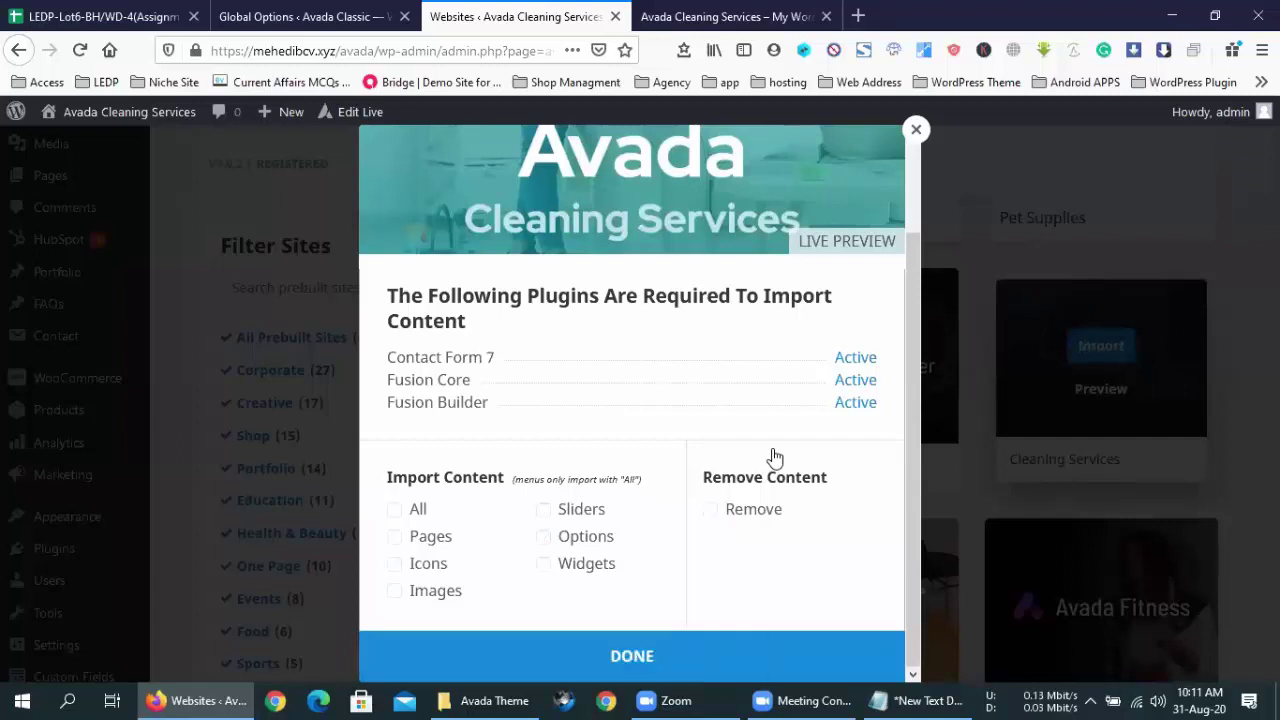
{"action": "left_click", "coordinate": [495, 700]}
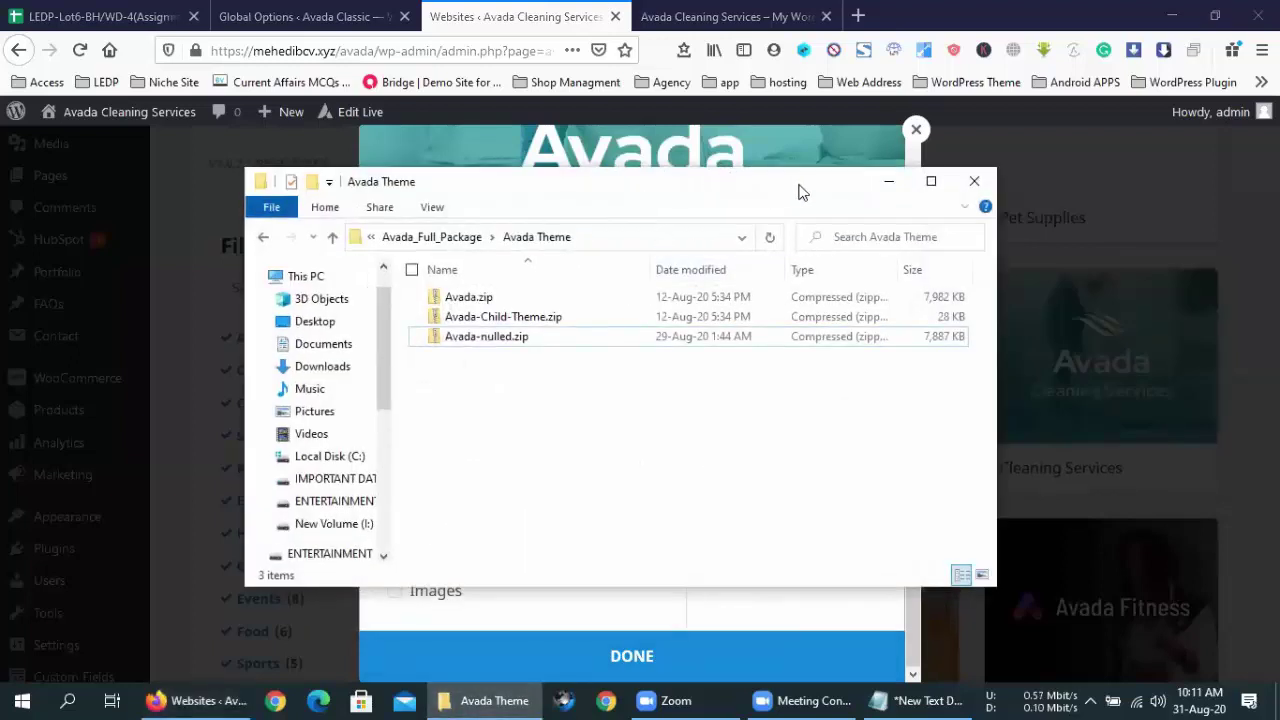
- Browse the Extras folder's Revolution Slider Docs and Layer Slider Docs subfolders
{"action": "left_click_drag", "start_coordinate": [800, 192], "coordinate": [1050, 180]}
{"action": "left_click", "coordinate": [514, 222]}
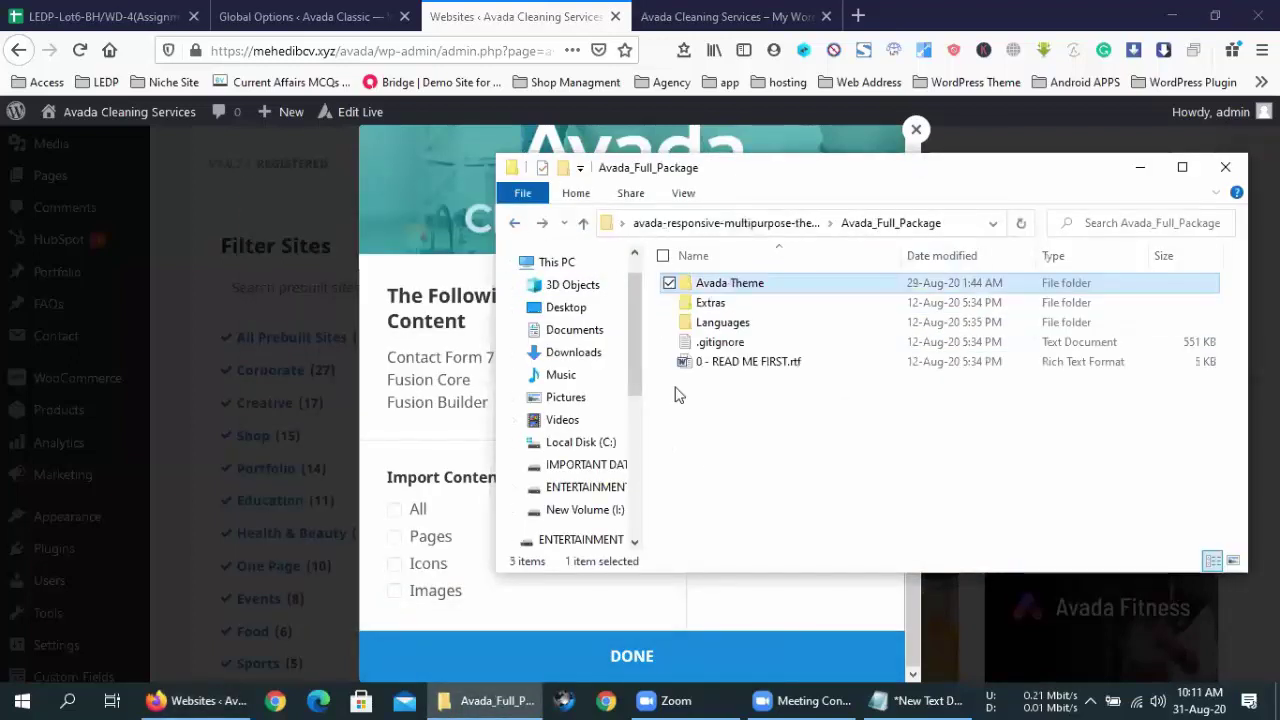
{"action": "double_click", "coordinate": [711, 302]}
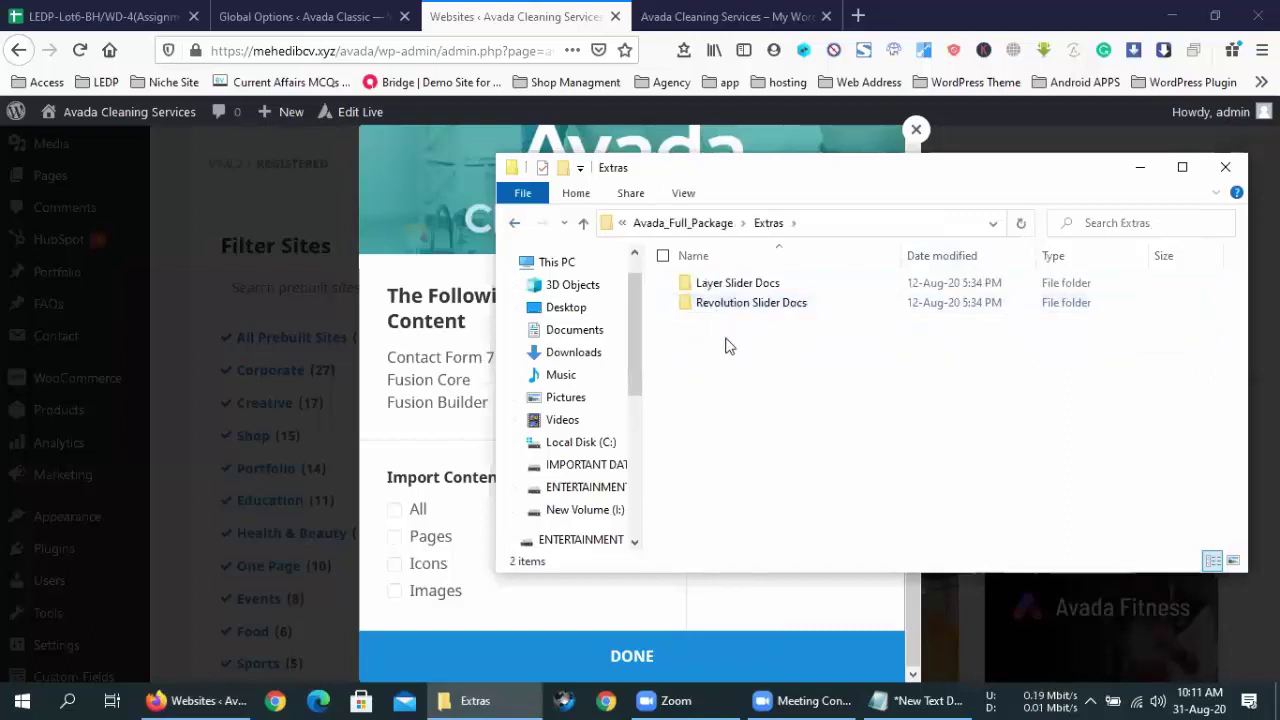
{"action": "double_click", "coordinate": [766, 302]}
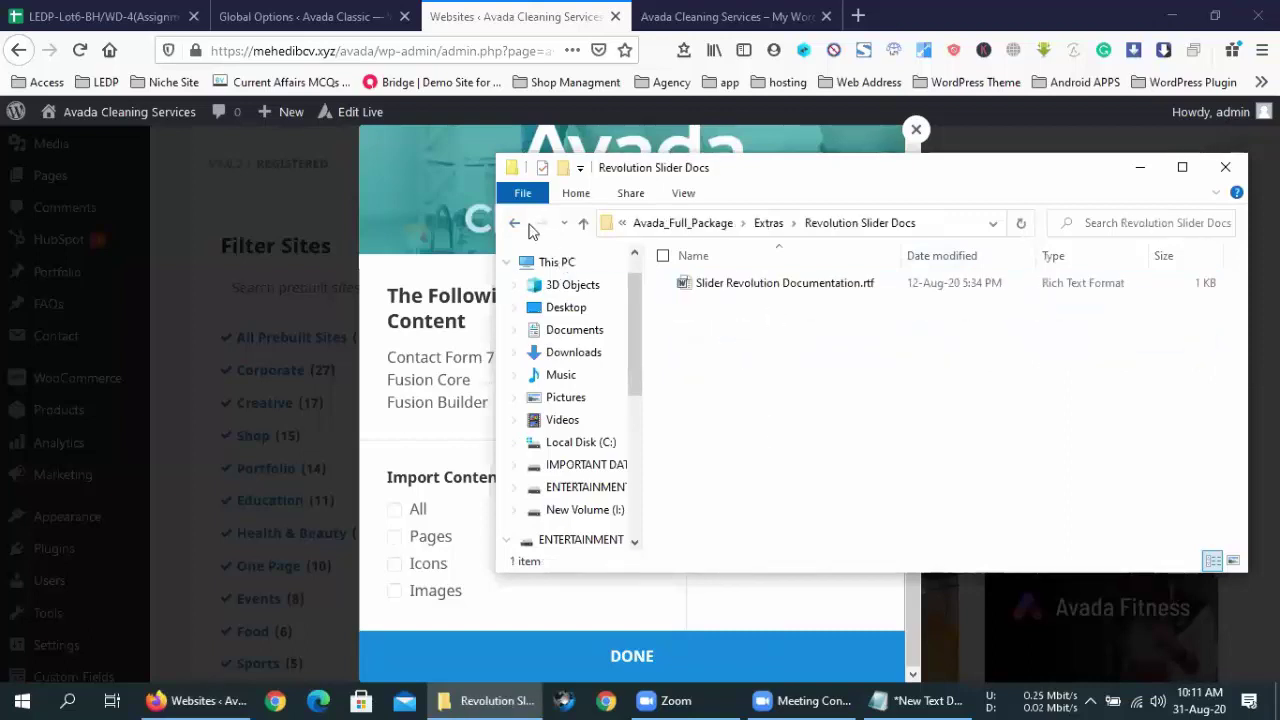
{"action": "left_click", "coordinate": [514, 223]}
{"action": "double_click", "coordinate": [769, 288]}
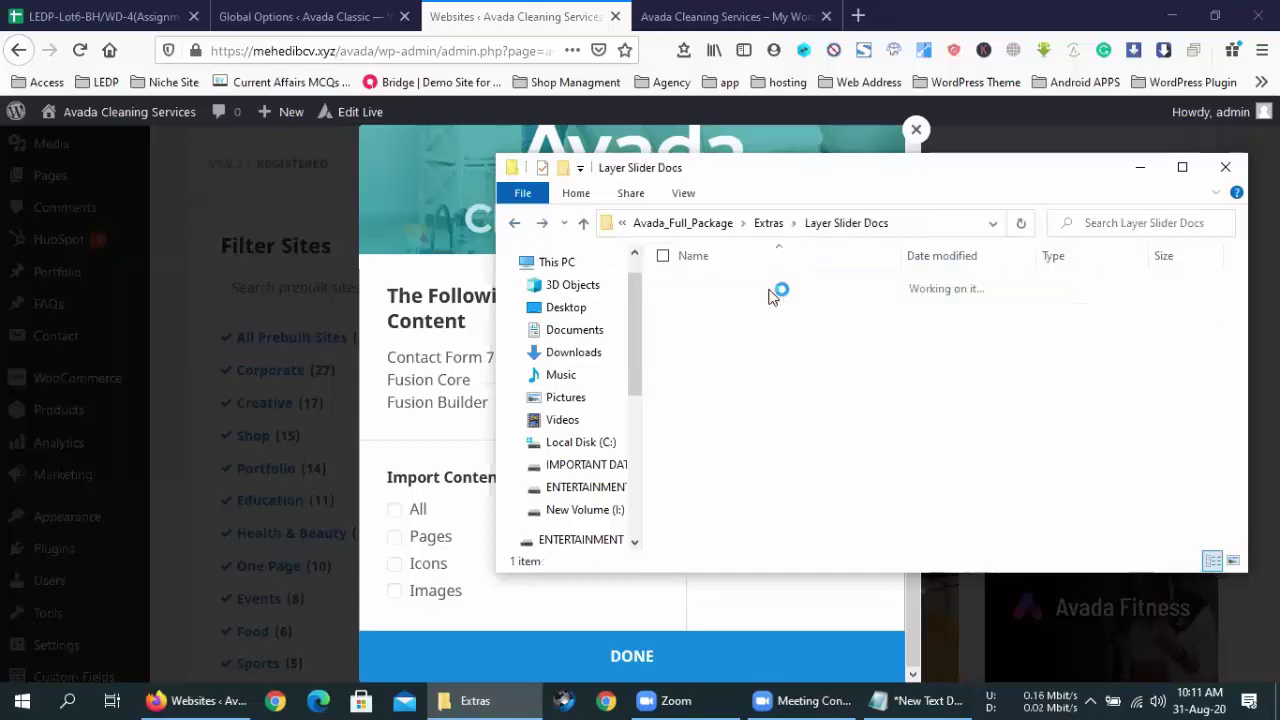
{"action": "left_click", "coordinate": [516, 223]}
{"action": "left_click", "coordinate": [516, 223]}
- Look through the Languages subfolders: Avada, fusion-builder, fusion-core and fusion-white-label-branding
{"action": "double_click", "coordinate": [728, 334]}
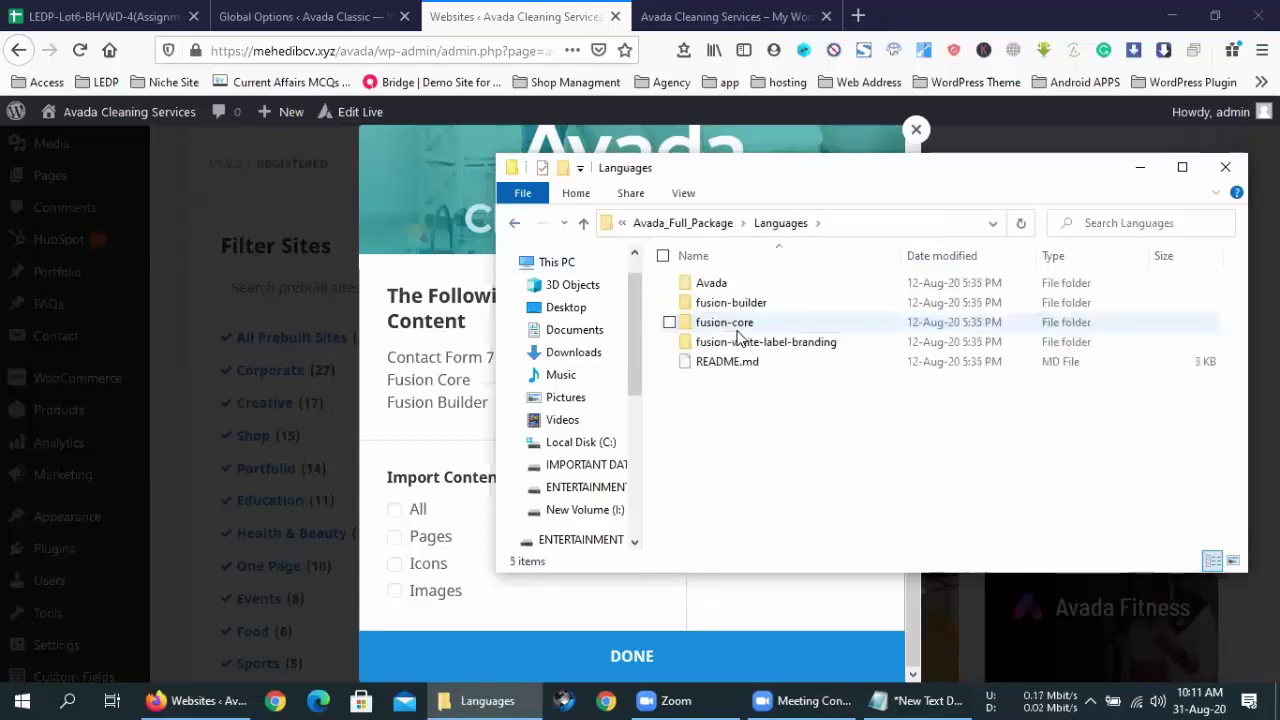
{"action": "double_click", "coordinate": [740, 283]}
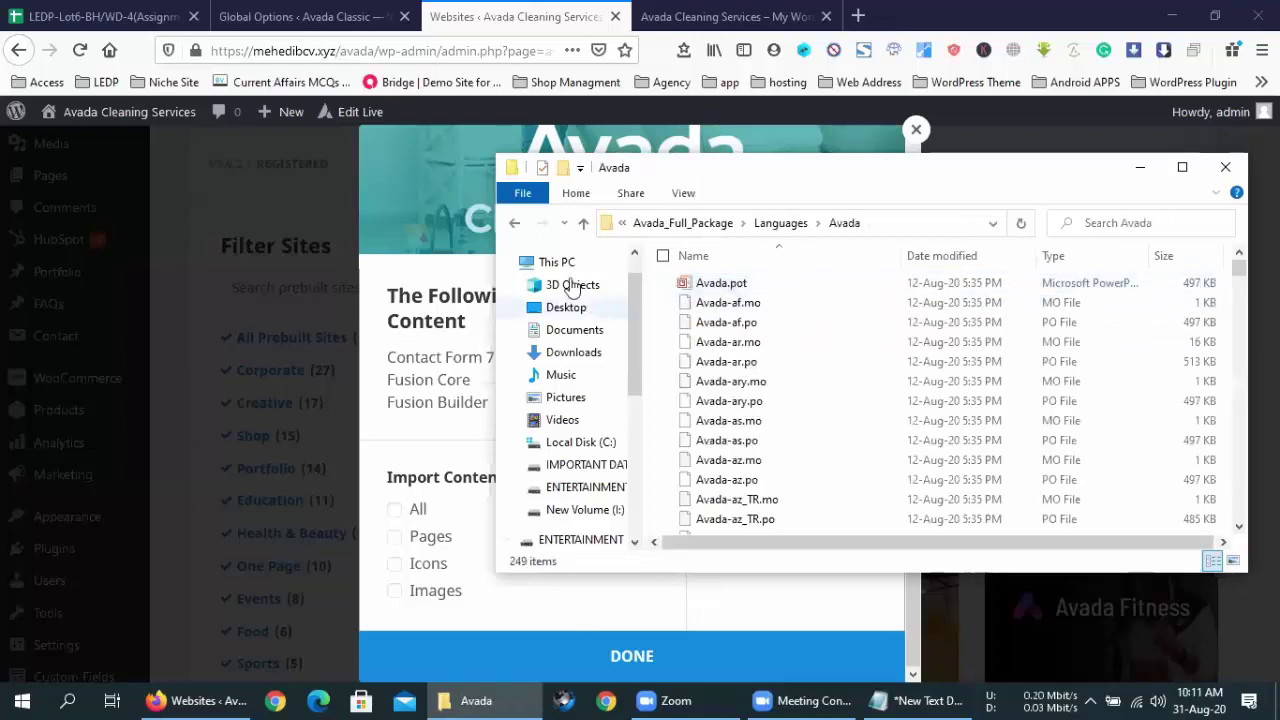
{"action": "left_click", "coordinate": [516, 223]}
{"action": "double_click", "coordinate": [712, 302]}
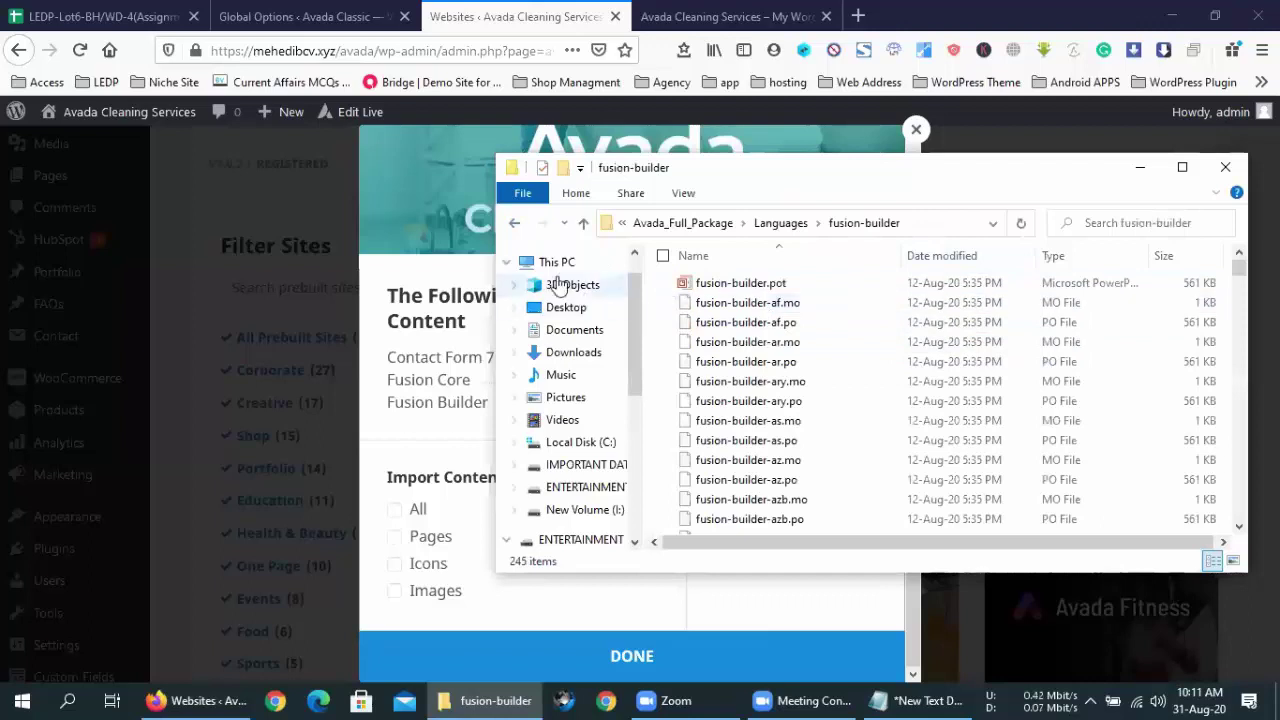
{"action": "left_click", "coordinate": [514, 223]}
{"action": "double_click", "coordinate": [740, 328]}
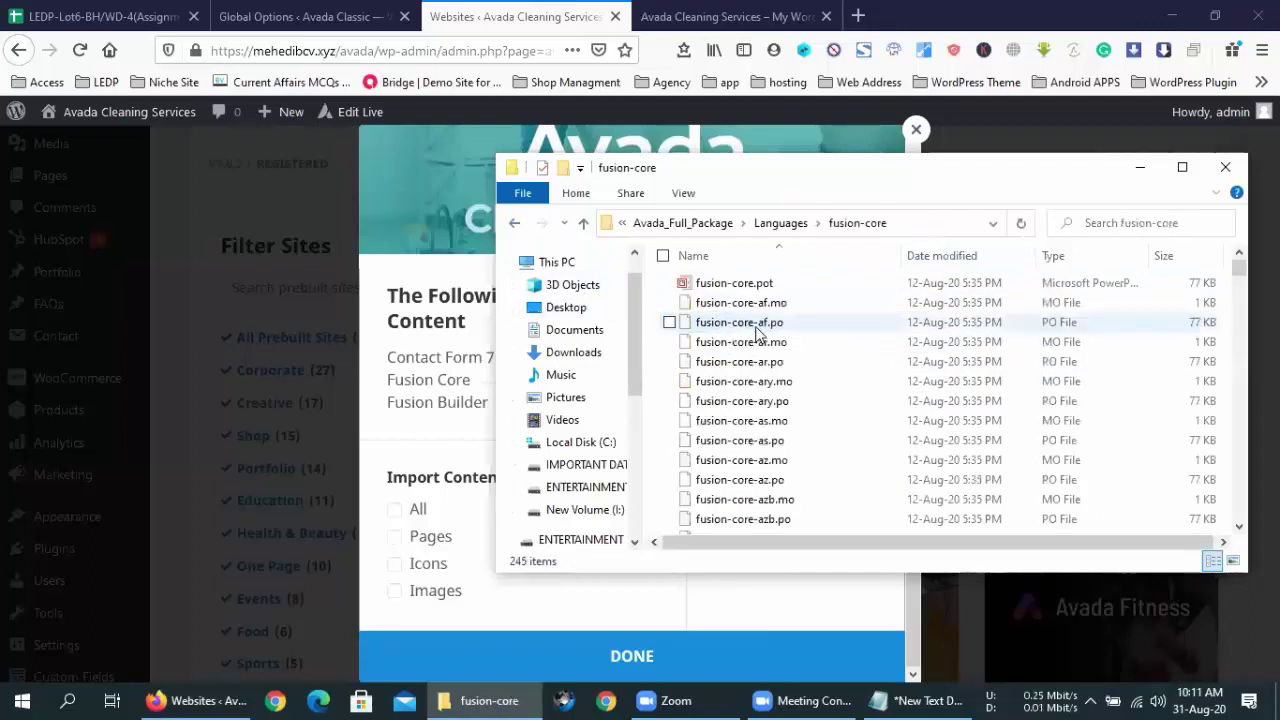
{"action": "left_click", "coordinate": [515, 223]}
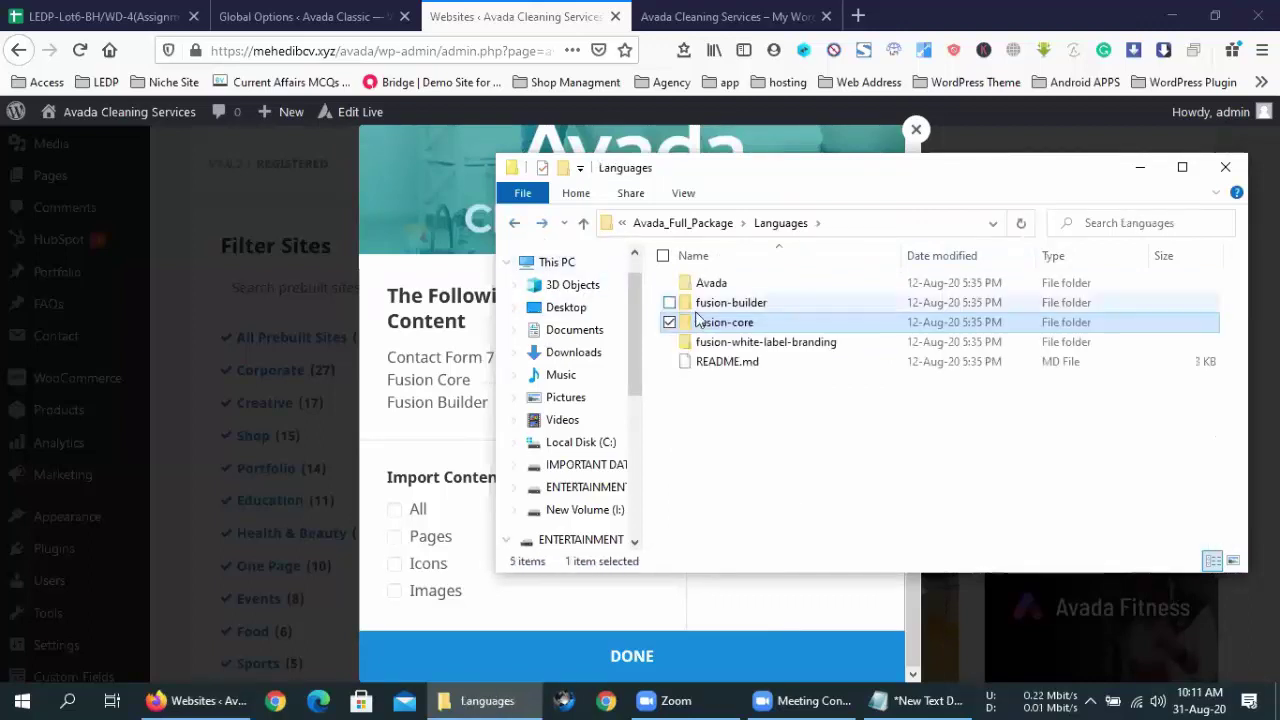
{"action": "double_click", "coordinate": [800, 344]}
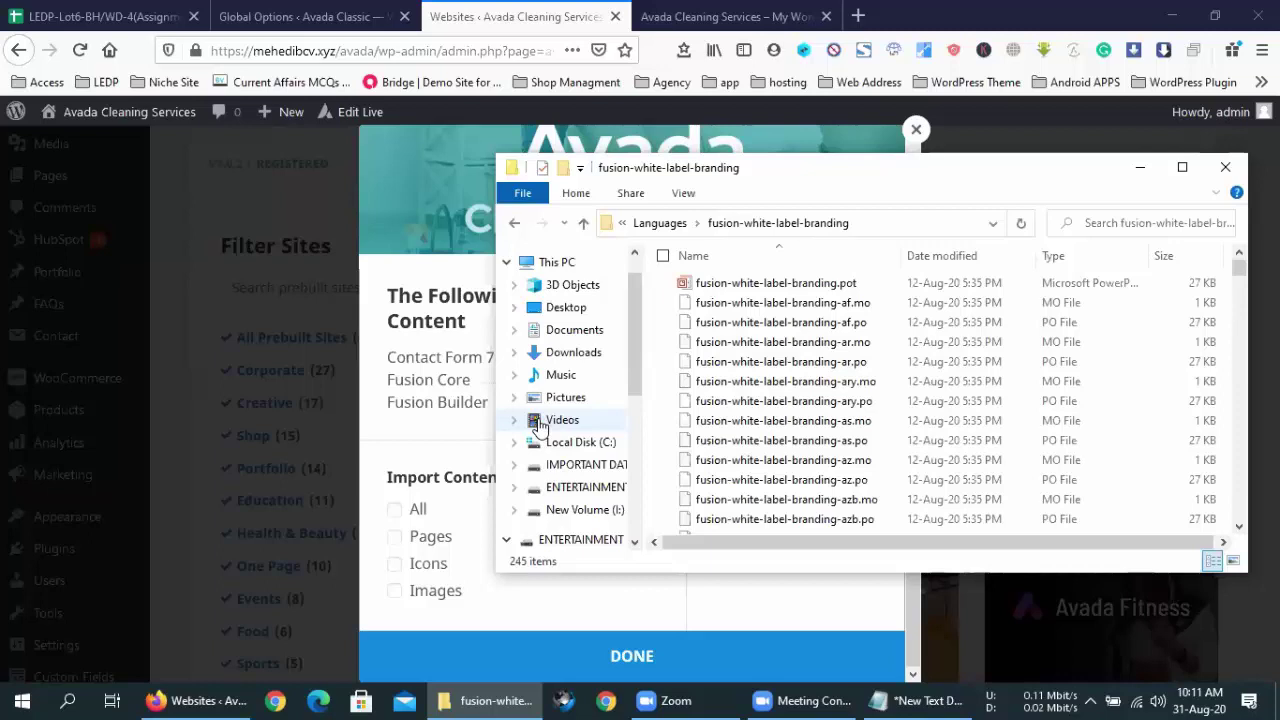
- Return to the Languages folder and close the Cleaning Services options window in the browser
{"action": "left_click", "coordinate": [513, 223]}
{"action": "left_click", "coordinate": [652, 668]}
{"action": "mouse_move", "coordinate": [1165, 349]}
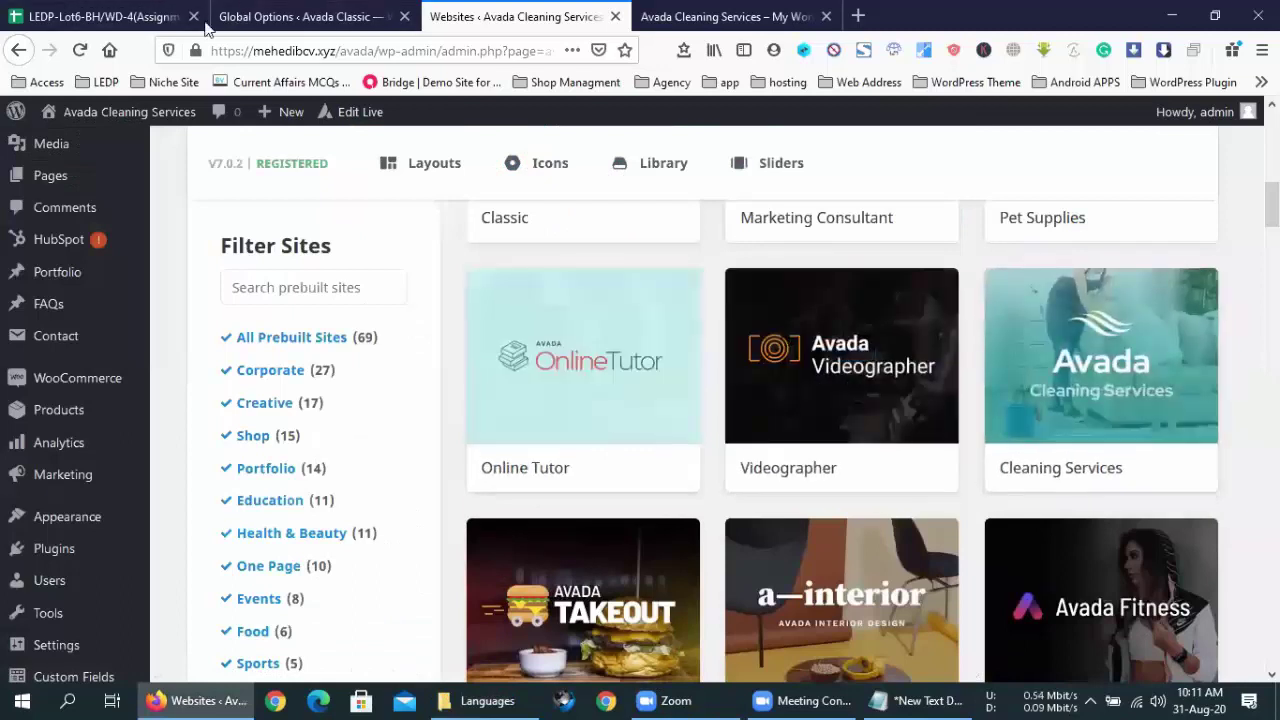
- Import the Food prebuilt site with All content selected, accepting the warning
{"action": "scroll", "coordinate": [306, 626], "scroll_direction": "down", "scroll_amount": 10}
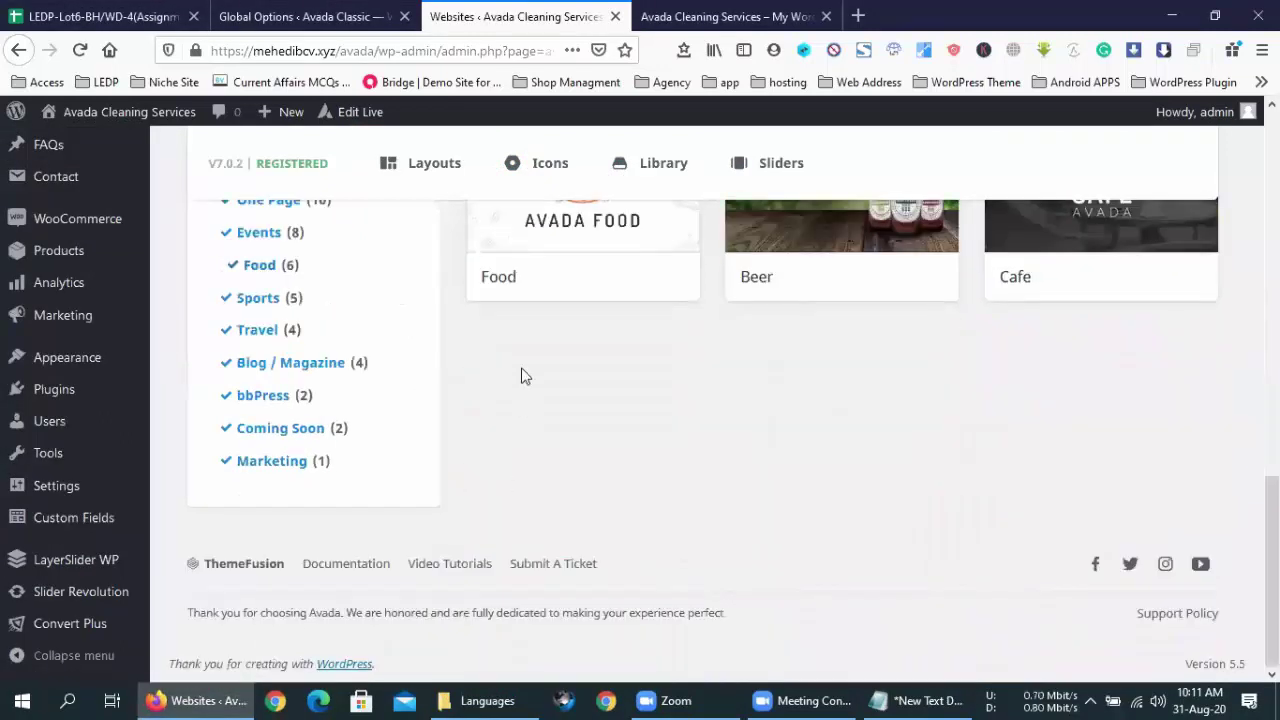
{"action": "scroll", "coordinate": [520, 375], "scroll_direction": "up", "scroll_amount": 3}
{"action": "left_click", "coordinate": [585, 345]}
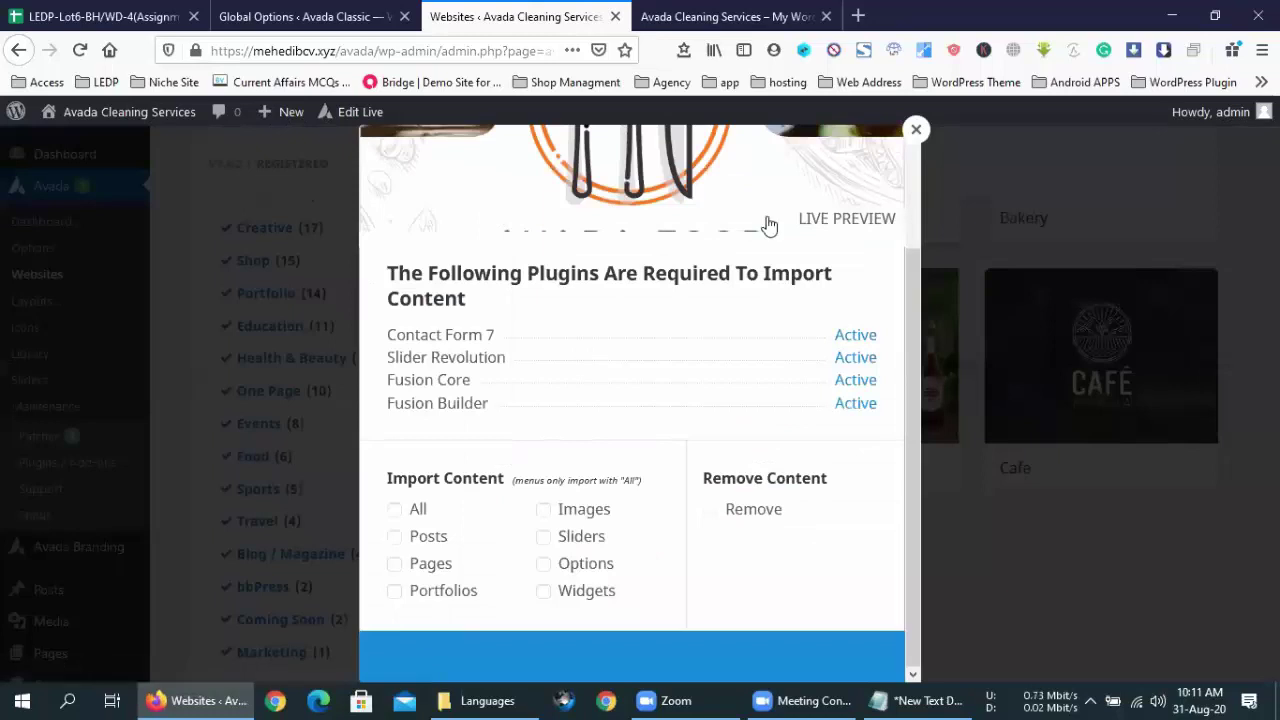
{"action": "left_click", "coordinate": [411, 509]}
{"action": "left_click", "coordinate": [600, 675]}
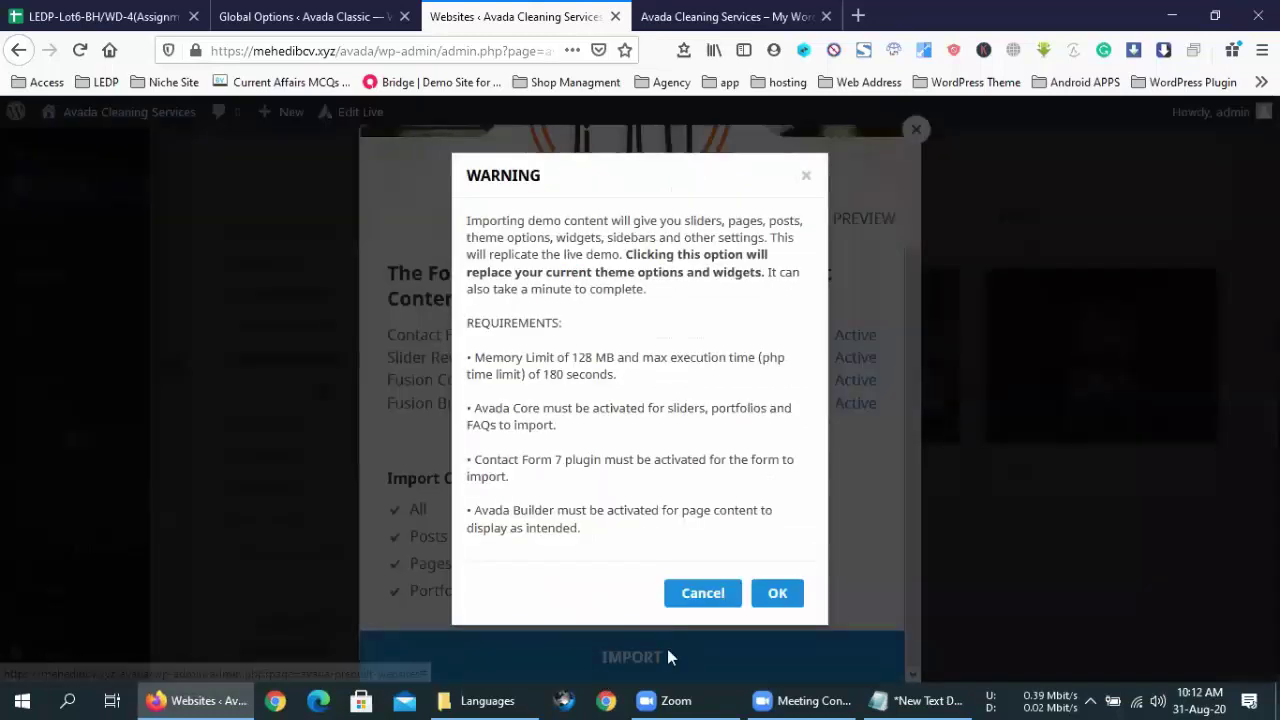
{"action": "left_click", "coordinate": [781, 594]}
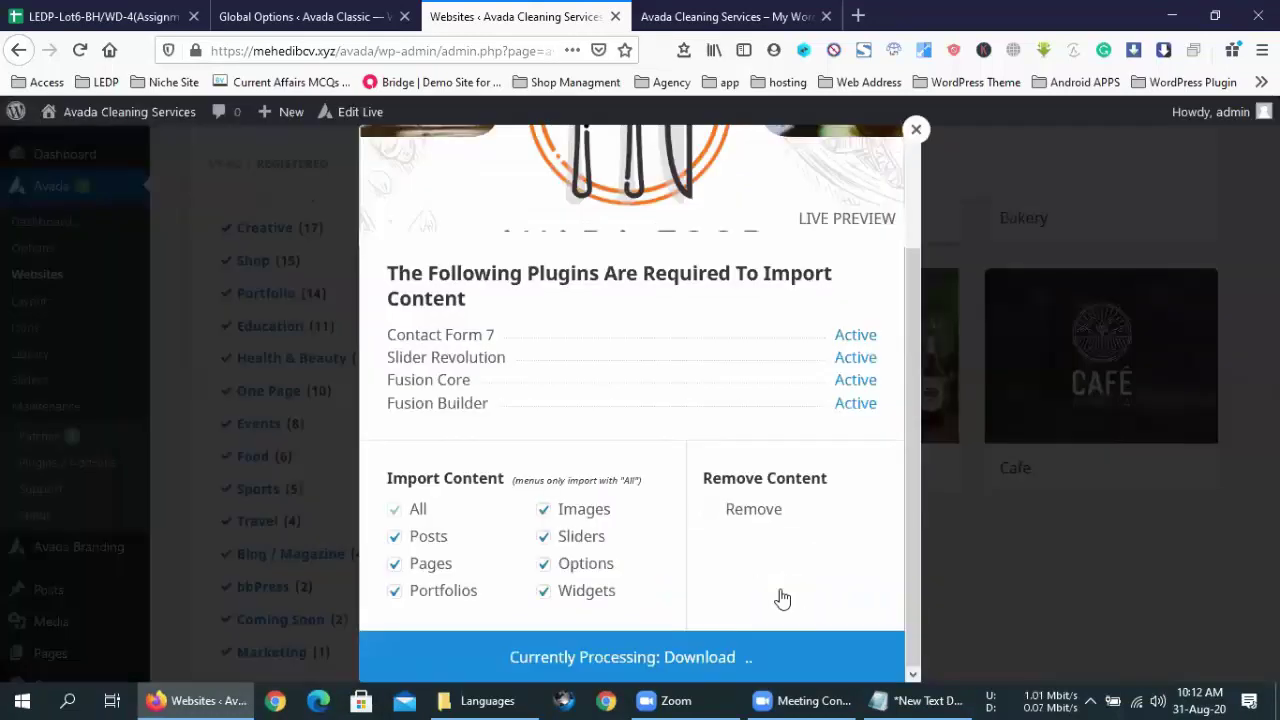
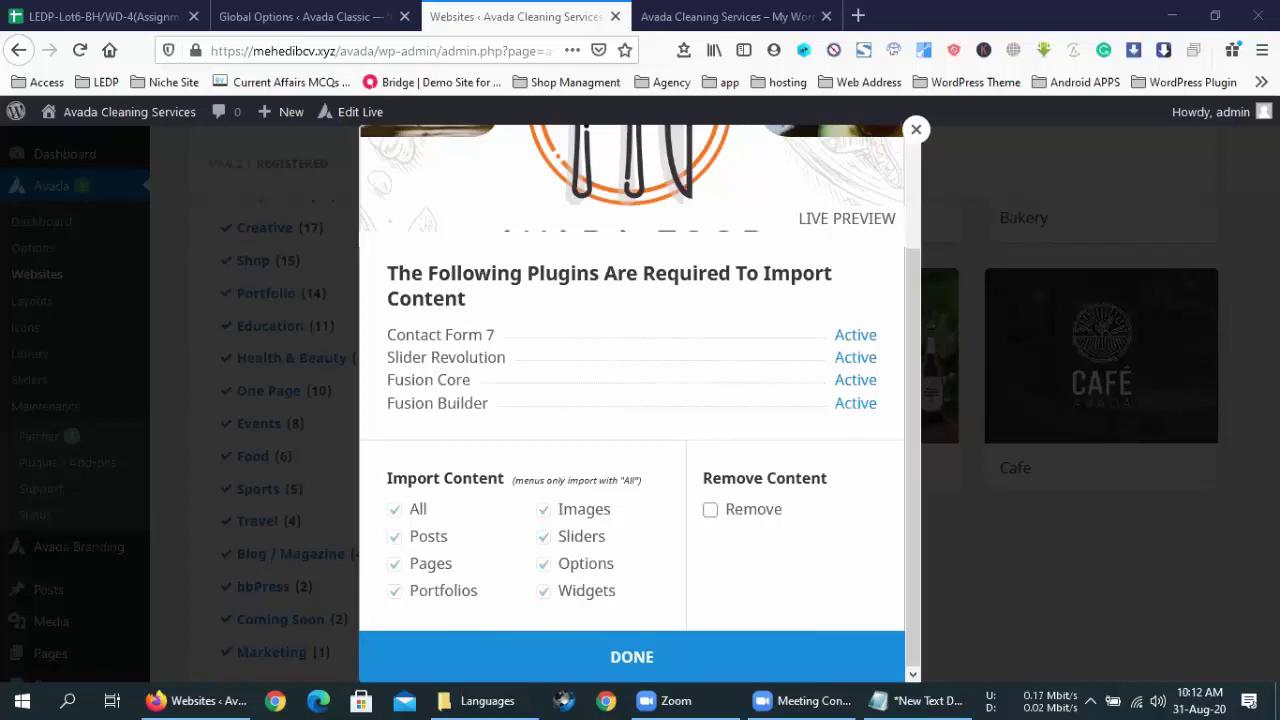
- Close the finished Avada Food demo import and reload the front-end site
{"action": "left_click", "coordinate": [633, 652]}
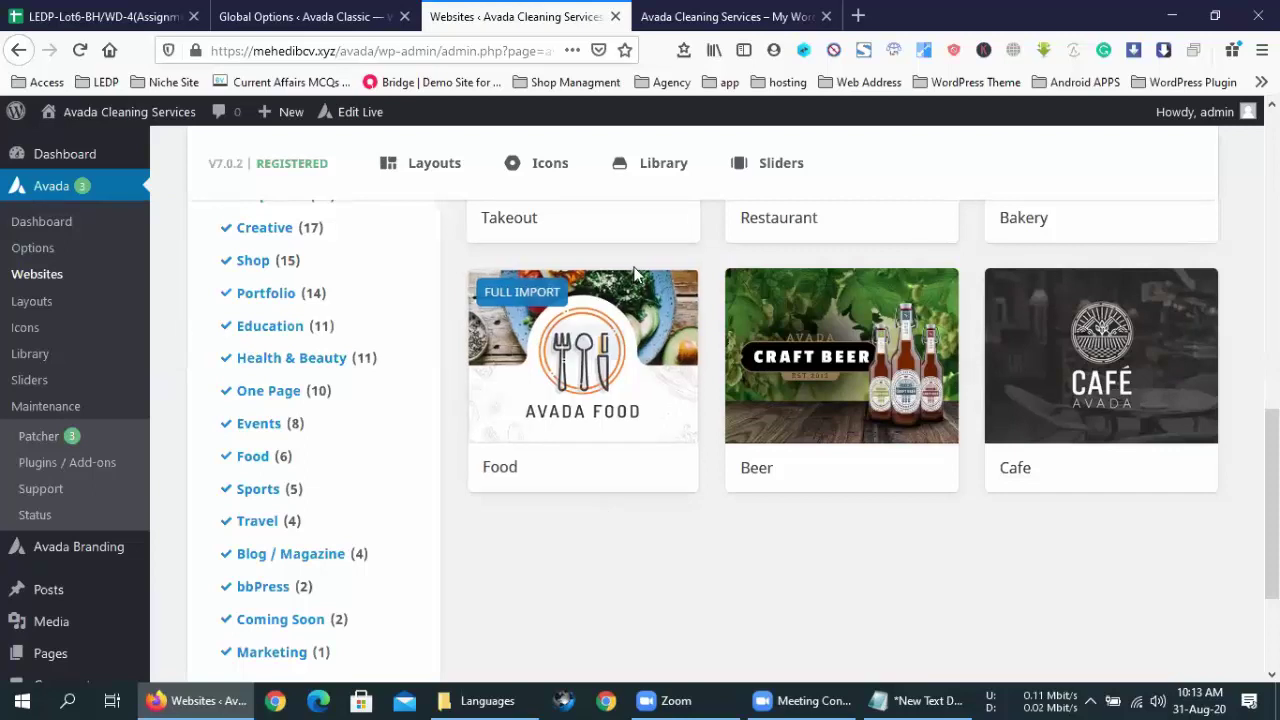
{"action": "left_click", "coordinate": [731, 14]}
{"action": "left_click", "coordinate": [84, 52]}
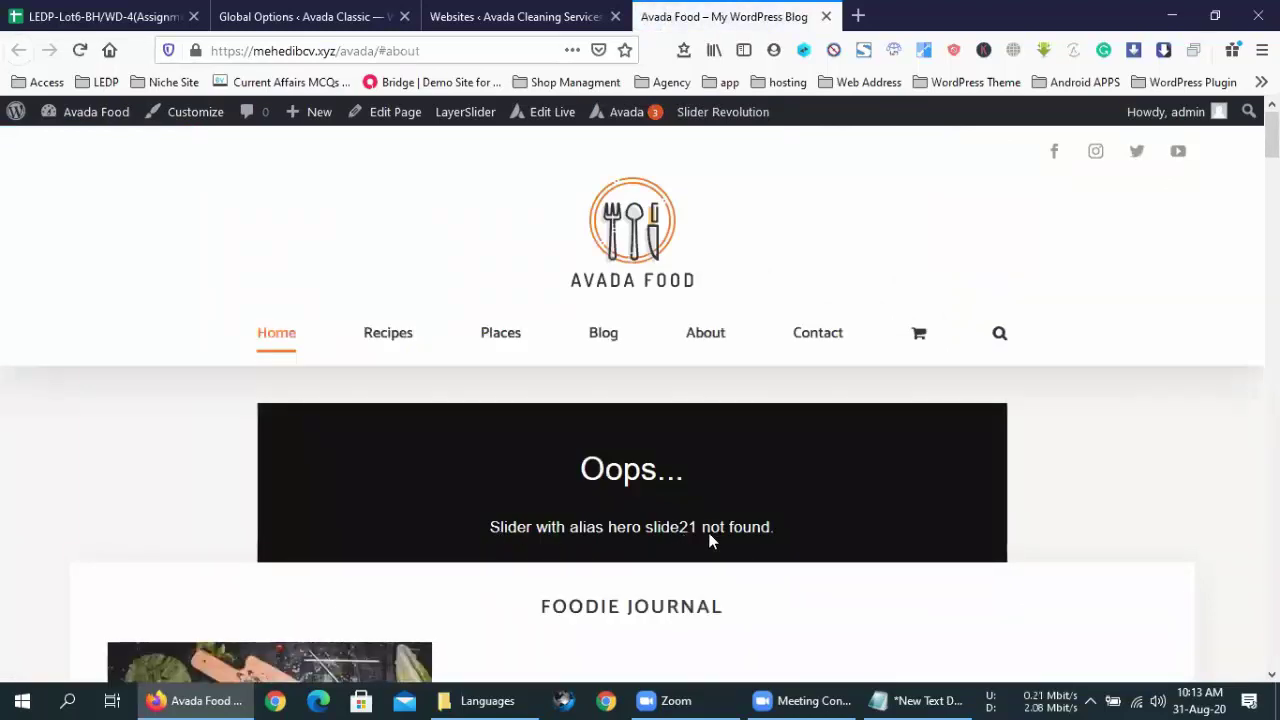
- Scroll the Avada Food home page down to Foodie Journal and back up to the missing hero slider message
{"action": "scroll", "coordinate": [708, 535], "scroll_direction": "down", "scroll_amount": 3}
{"action": "scroll", "coordinate": [708, 537], "scroll_direction": "up", "scroll_amount": 3}
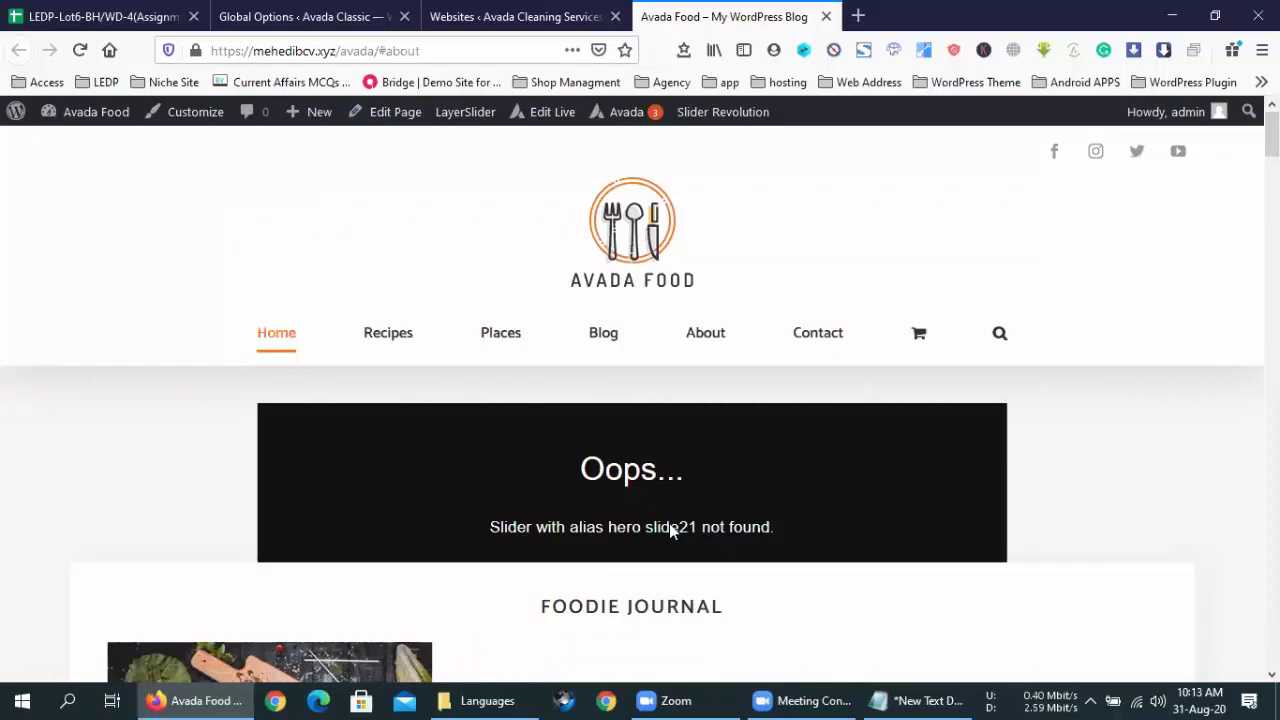
{"action": "scroll", "coordinate": [670, 530], "scroll_direction": "down", "scroll_amount": 5}
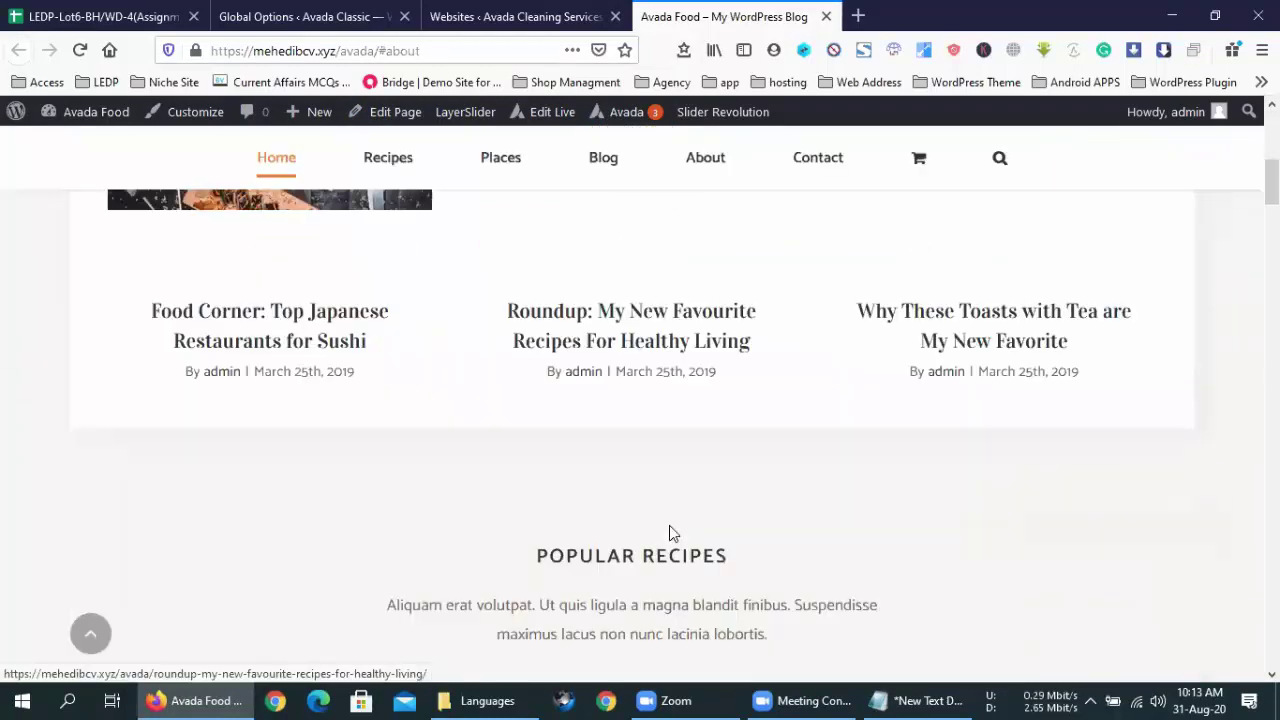
{"action": "scroll", "coordinate": [669, 525], "scroll_direction": "up", "scroll_amount": 5}
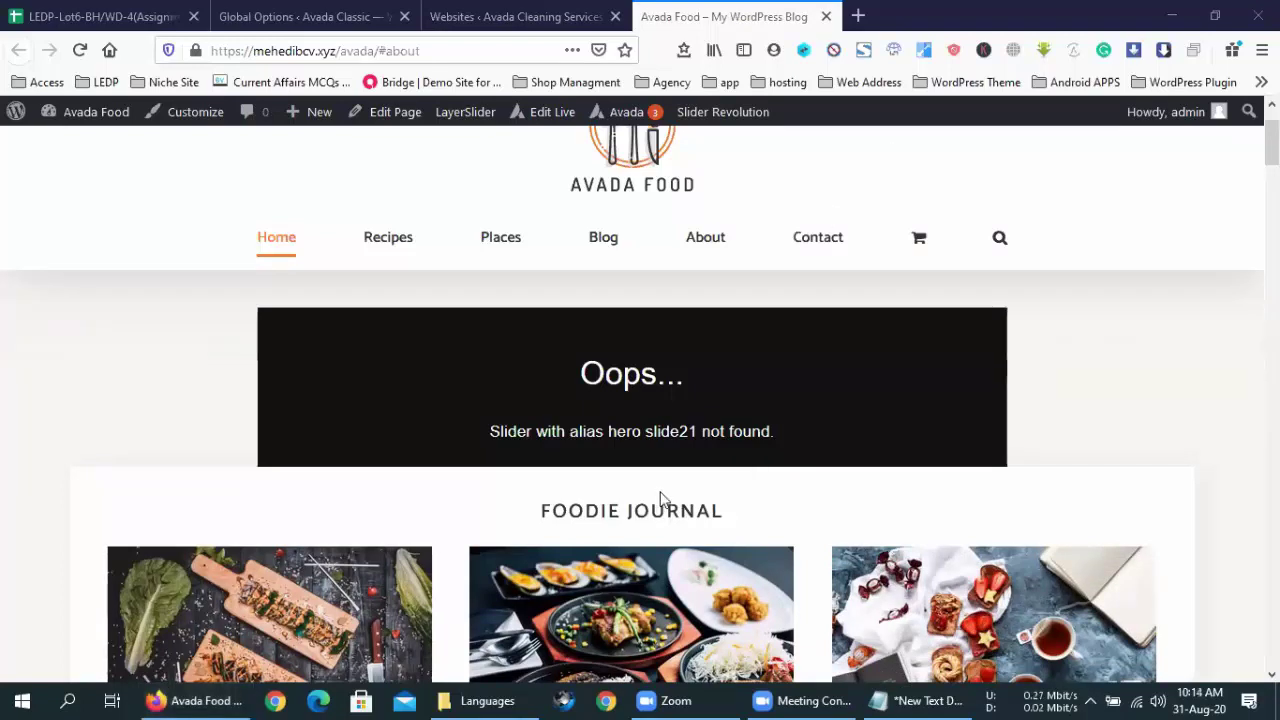
- Open the Food Home page editor in a new tab placed before the site tab
{"action": "middle_click", "coordinate": [335, 161]}
{"action": "left_click_drag", "start_coordinate": [965, 11], "coordinate": [807, 11]}
{"action": "left_click", "coordinate": [918, 9]}
{"action": "left_click", "coordinate": [752, 12]}
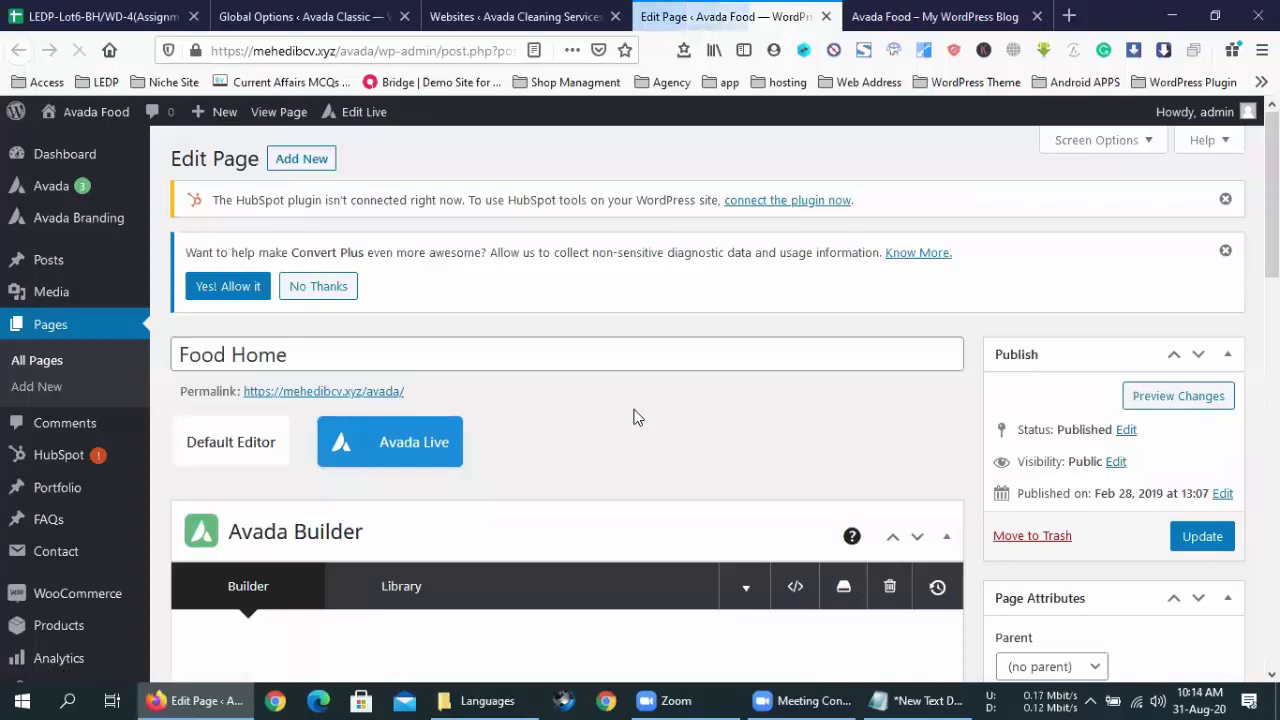
- Scroll the editor past the Avada Builder sections down to Avada Page Options
{"action": "scroll", "coordinate": [633, 415], "scroll_direction": "down", "scroll_amount": 5}
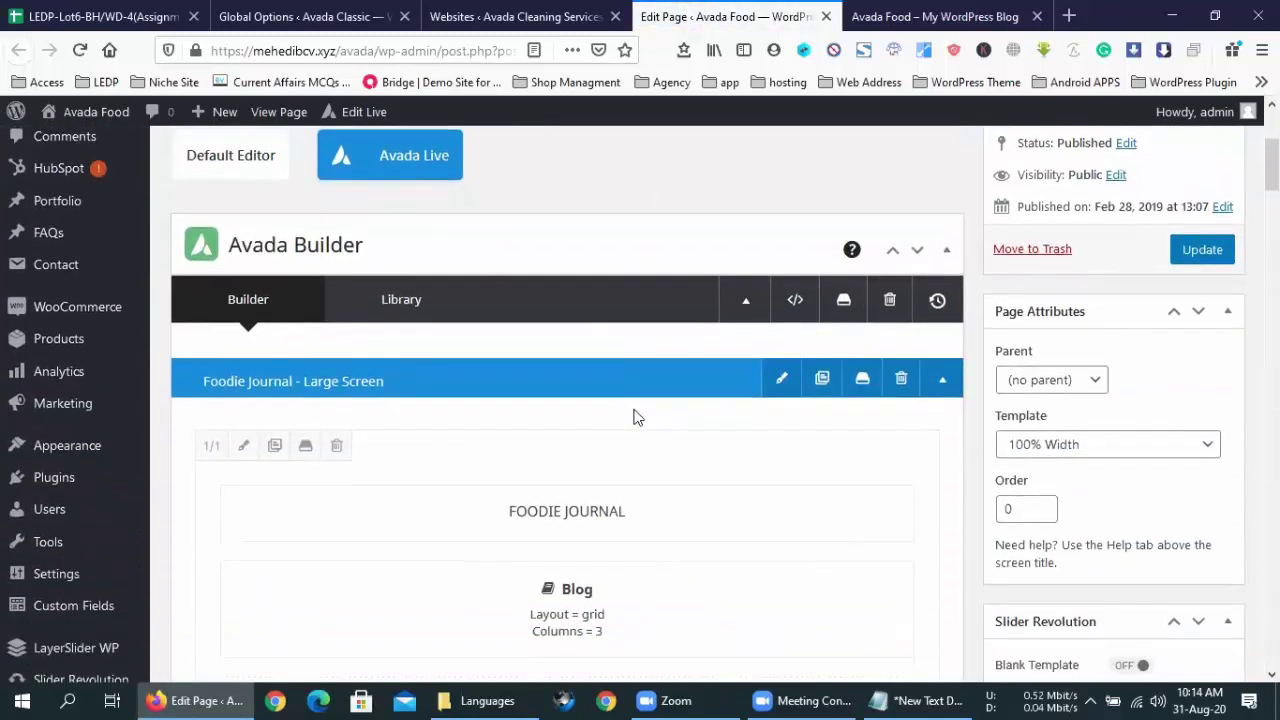
{"action": "mouse_move", "coordinate": [633, 407]}
{"action": "scroll", "coordinate": [633, 407], "scroll_direction": "down", "scroll_amount": 3}
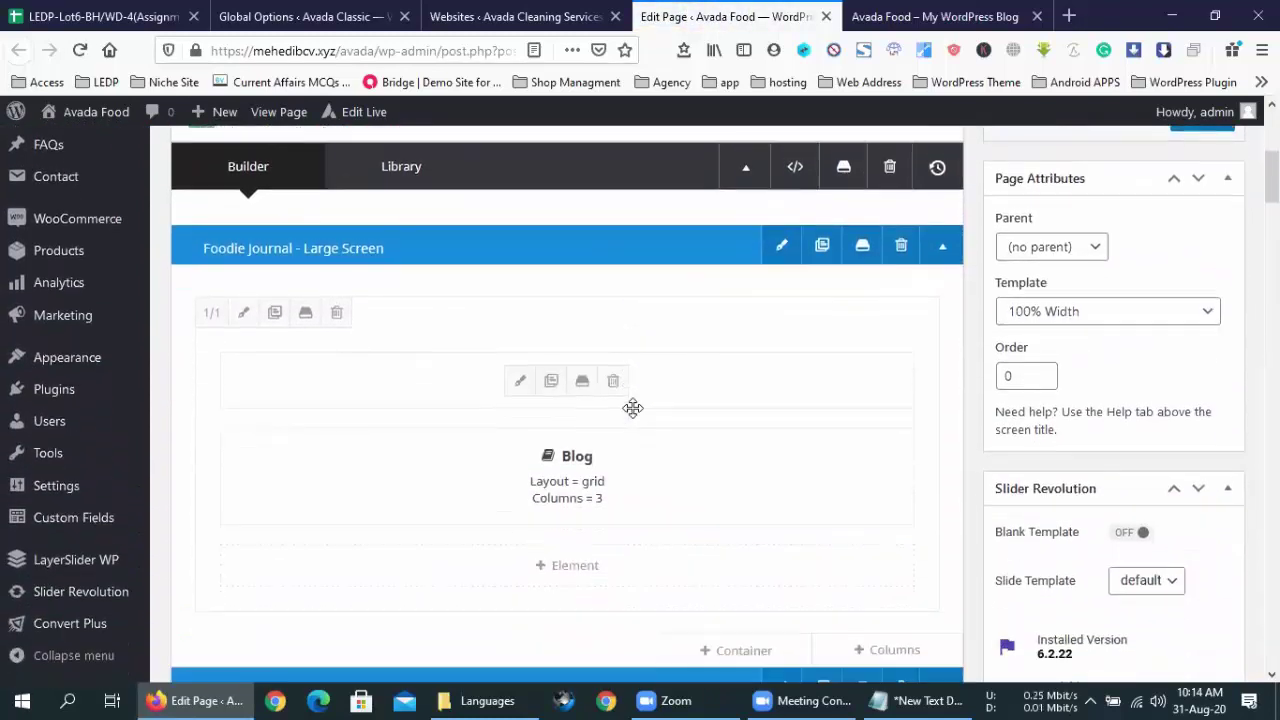
{"action": "scroll", "coordinate": [636, 418], "scroll_direction": "up", "scroll_amount": 3}
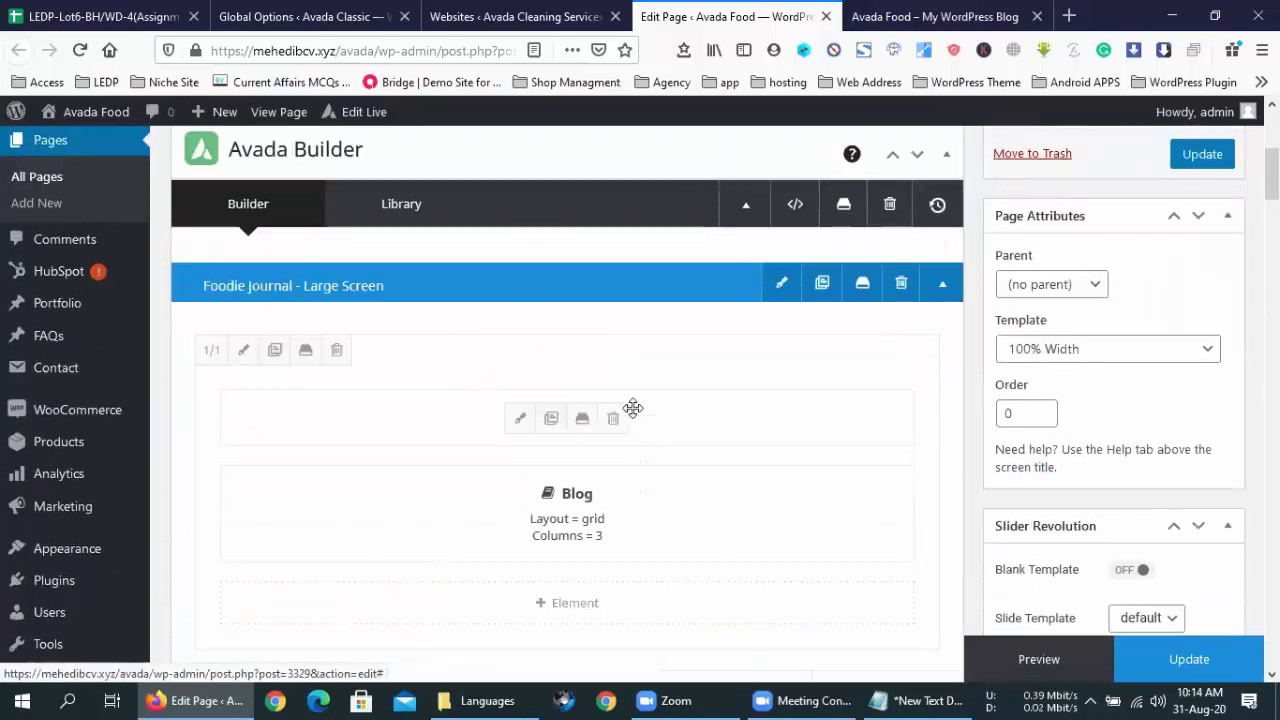
{"action": "left_click", "coordinate": [963, 8]}
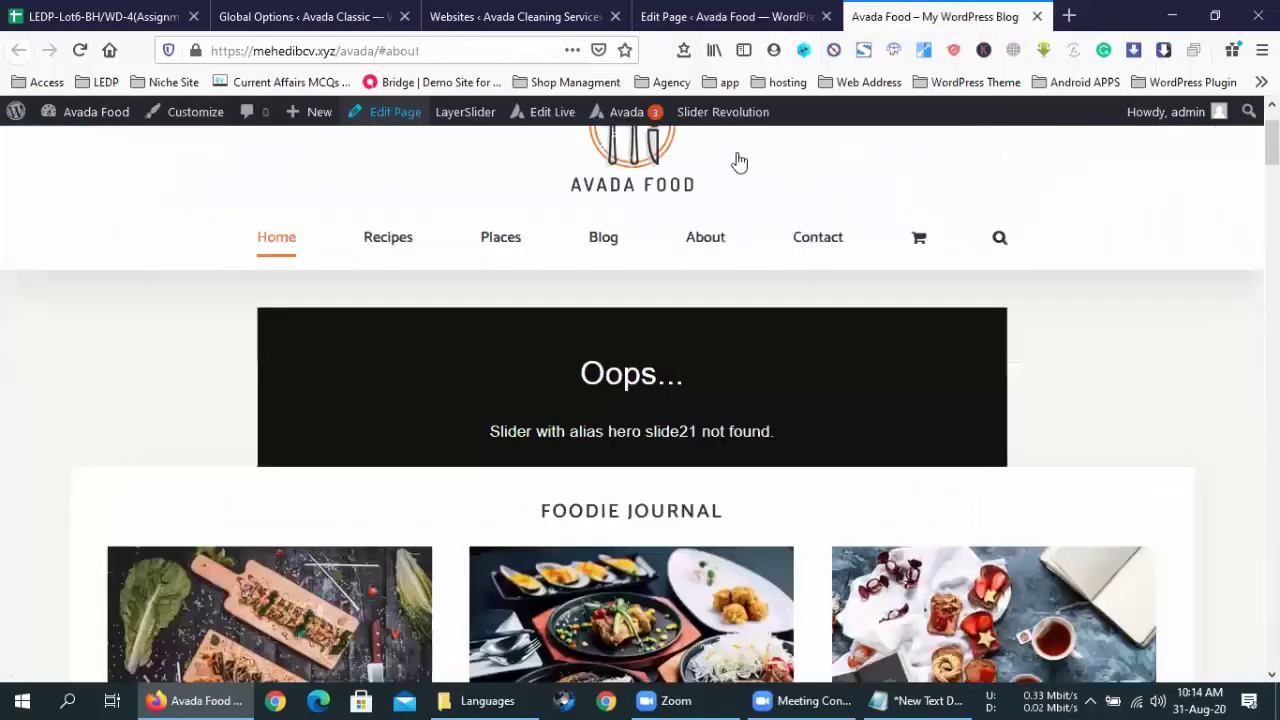
{"action": "left_click", "coordinate": [727, 16]}
{"action": "scroll", "coordinate": [466, 491], "scroll_direction": "down", "scroll_amount": 3}
{"action": "scroll", "coordinate": [466, 491], "scroll_direction": "down", "scroll_amount": 15}
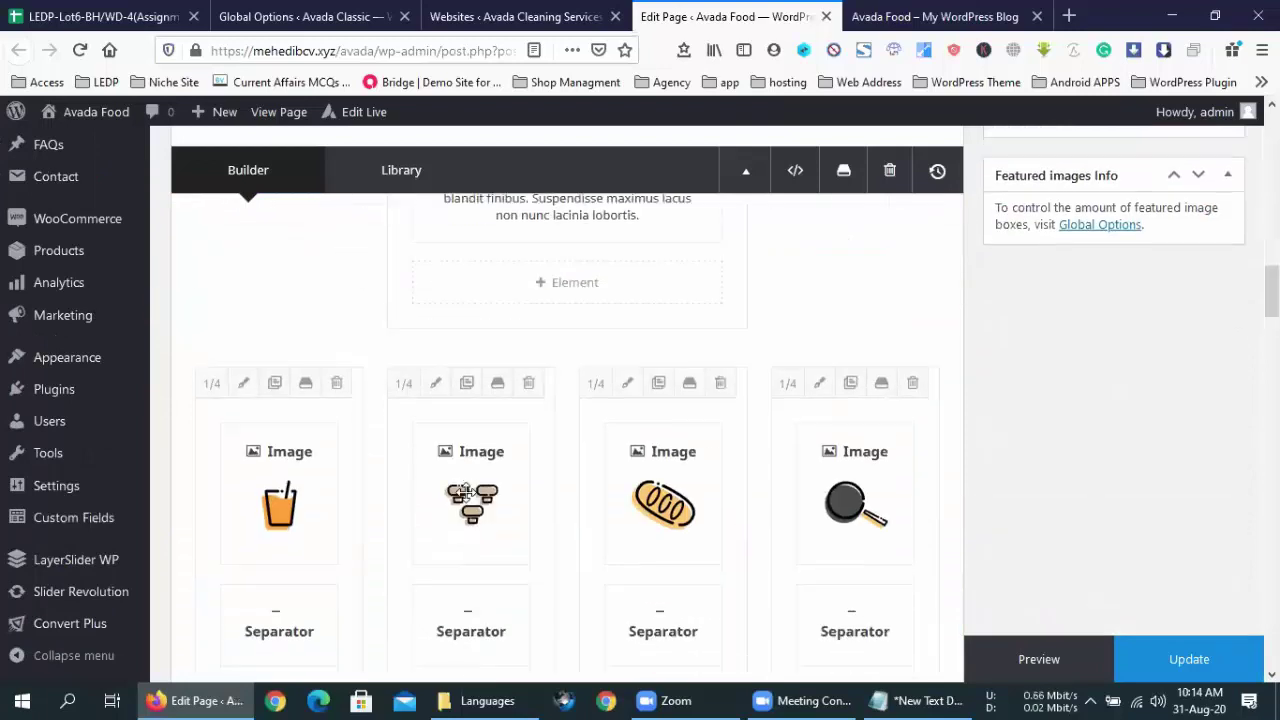
{"action": "scroll", "coordinate": [466, 501], "scroll_direction": "down", "scroll_amount": 5}
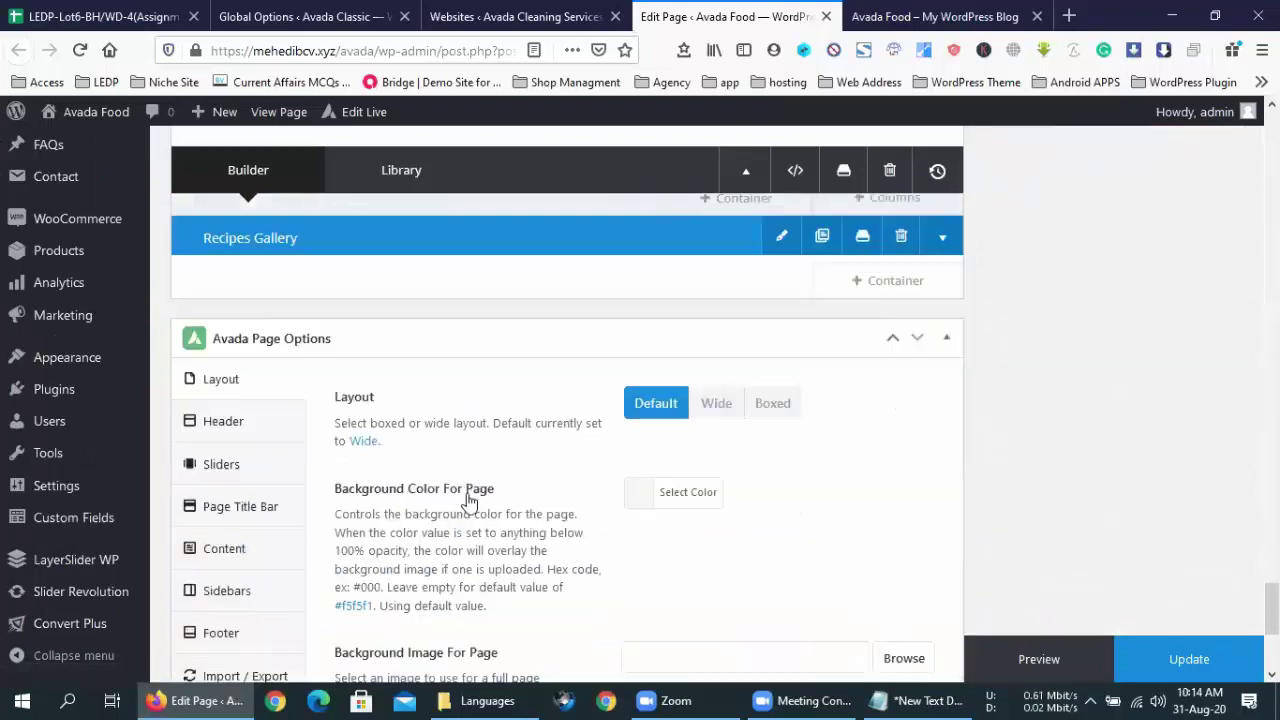
{"action": "scroll", "coordinate": [466, 501], "scroll_direction": "up", "scroll_amount": 3}
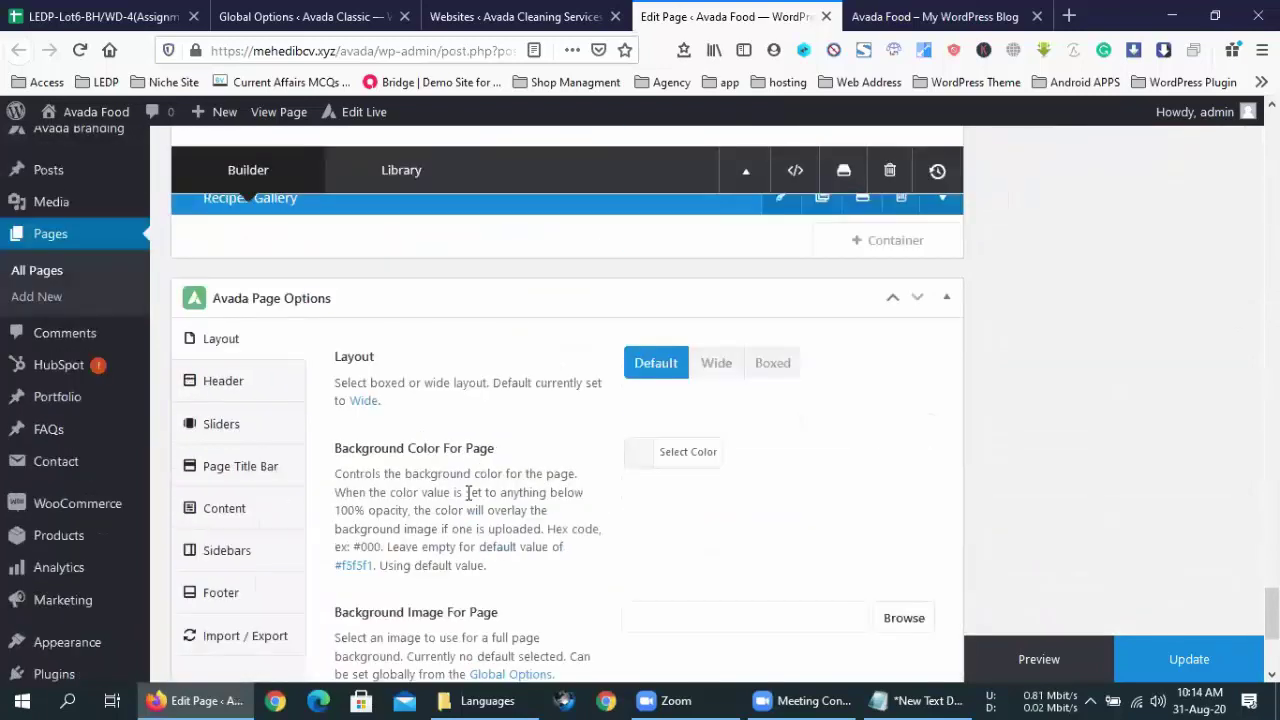
- In the Sliders options, keep Slider Revolution as the type and choose Hero Slide 2 (#1)
{"action": "left_click", "coordinate": [216, 424]}
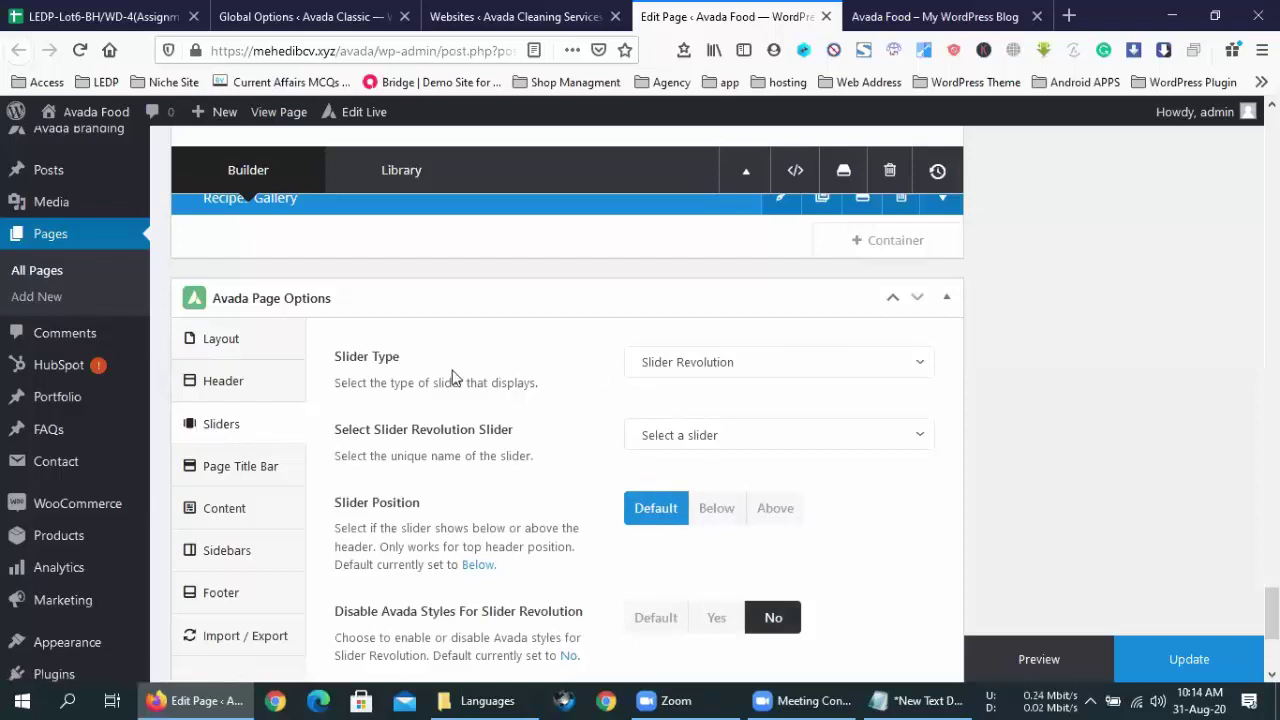
{"action": "left_click", "coordinate": [700, 372]}
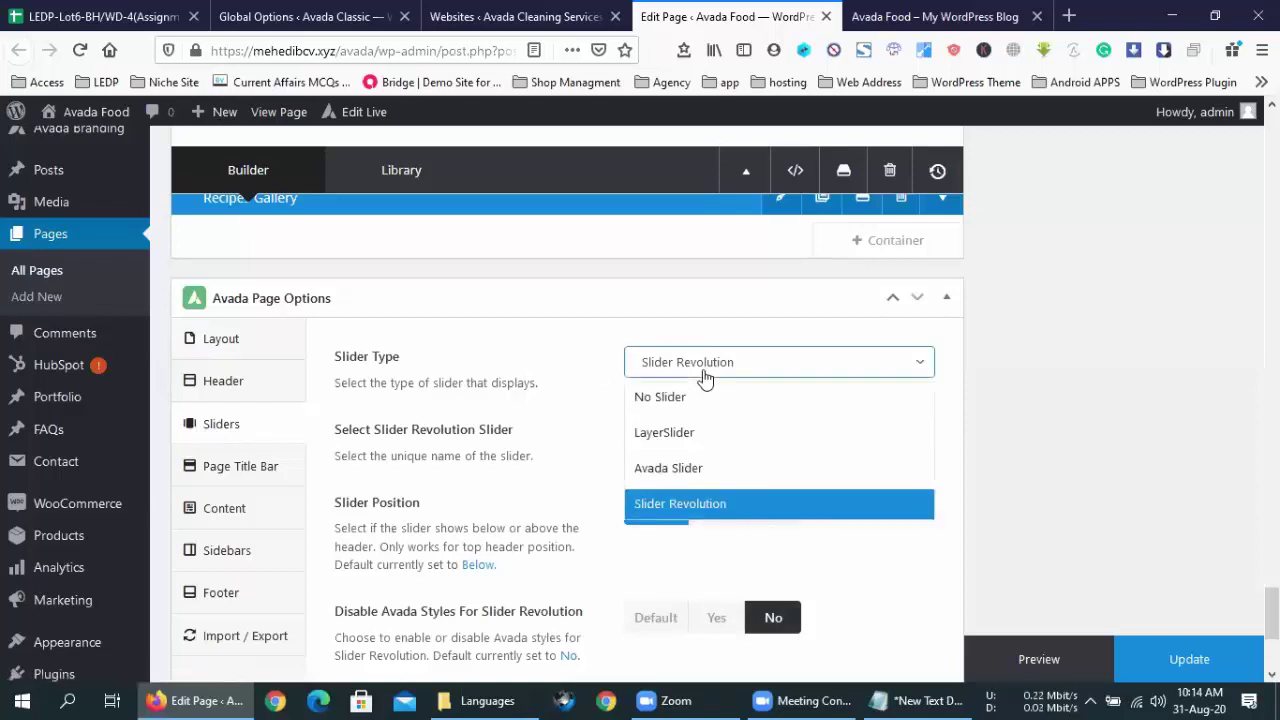
{"action": "left_click", "coordinate": [700, 372]}
{"action": "left_click", "coordinate": [716, 438]}
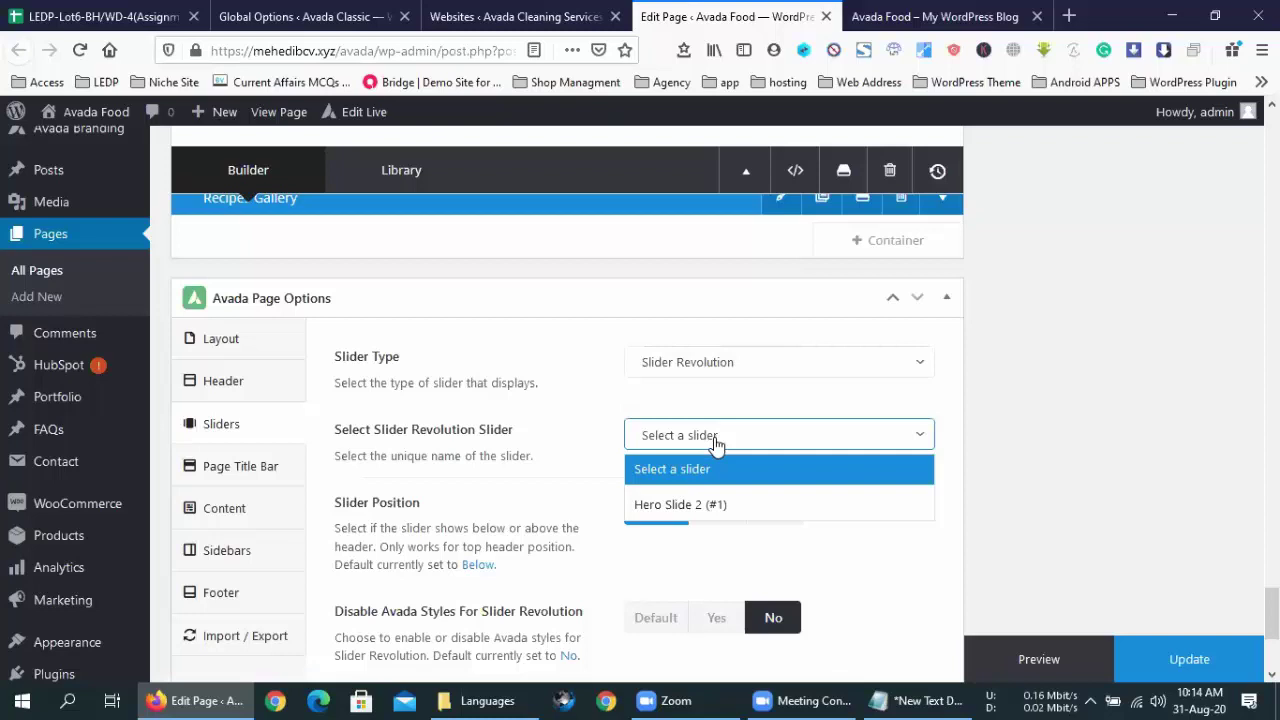
{"action": "left_click", "coordinate": [714, 507]}
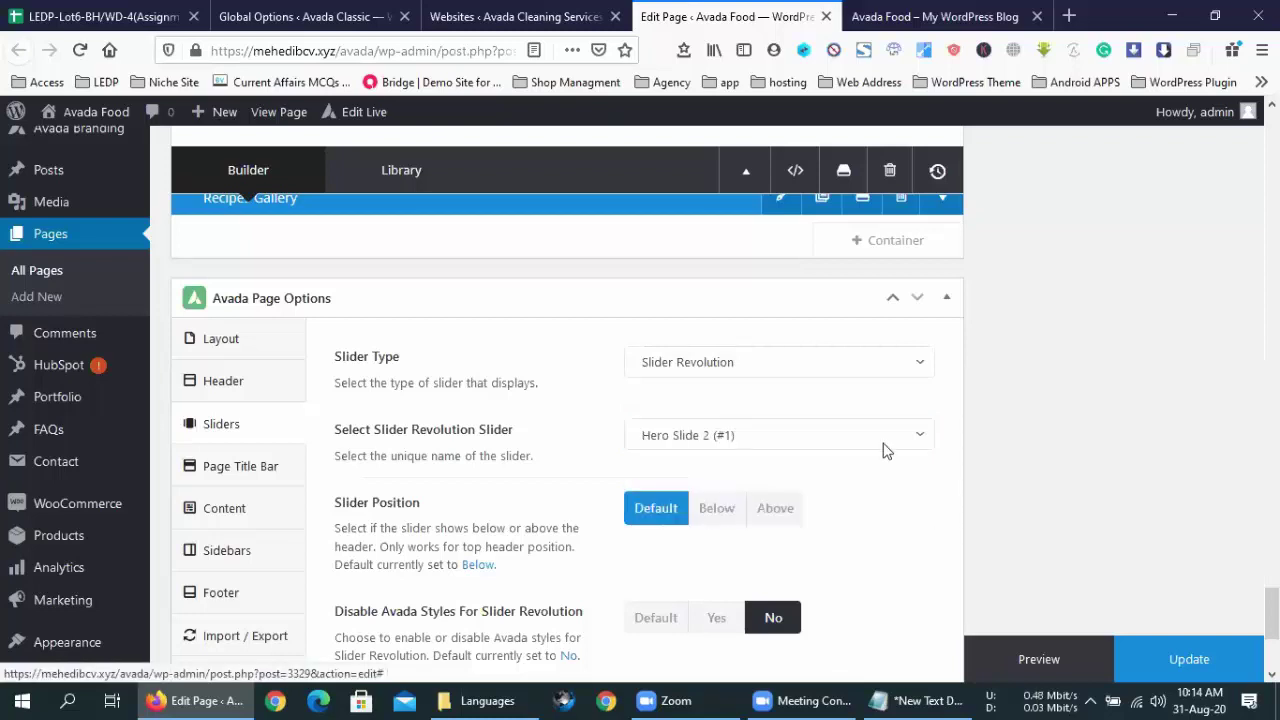
- Update the page and reload the front-end site
{"action": "left_click", "coordinate": [1162, 668]}
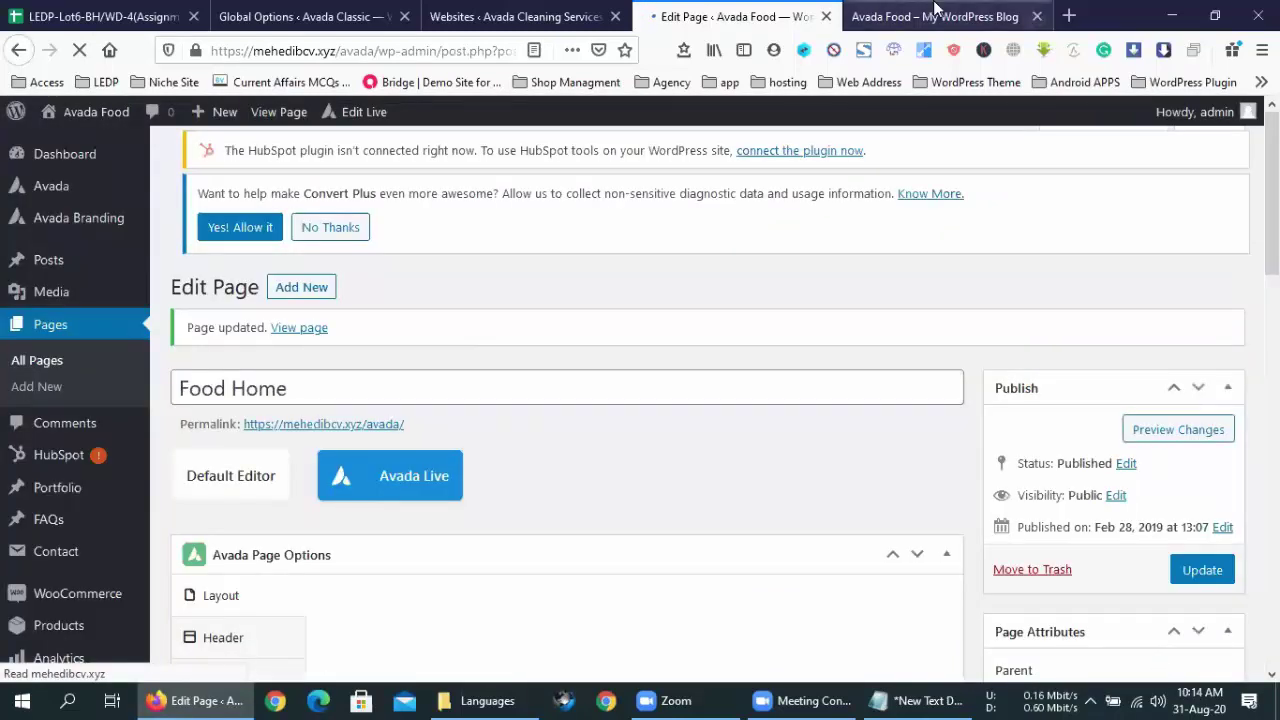
{"action": "left_click", "coordinate": [938, 16]}
{"action": "left_click", "coordinate": [82, 50]}
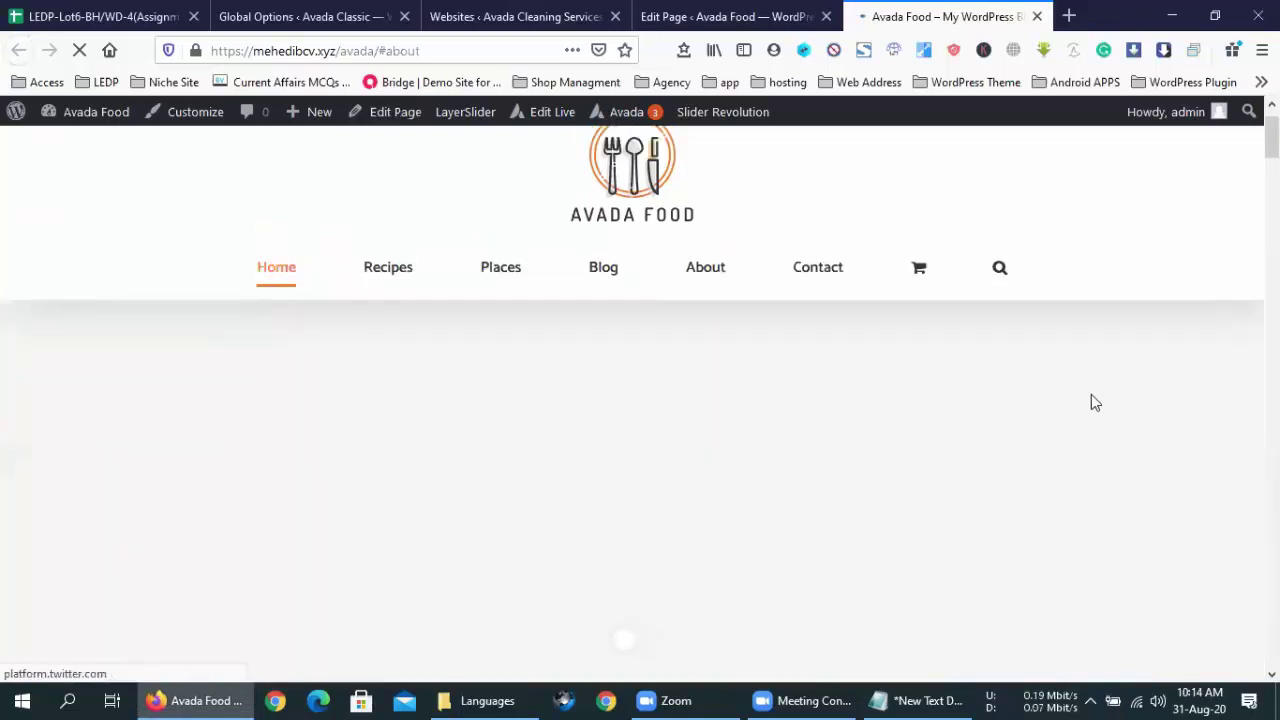
- Scroll the reloaded home page to view the working sushi restaurants hero slide
{"action": "scroll", "coordinate": [1093, 403], "scroll_direction": "down", "scroll_amount": 2}
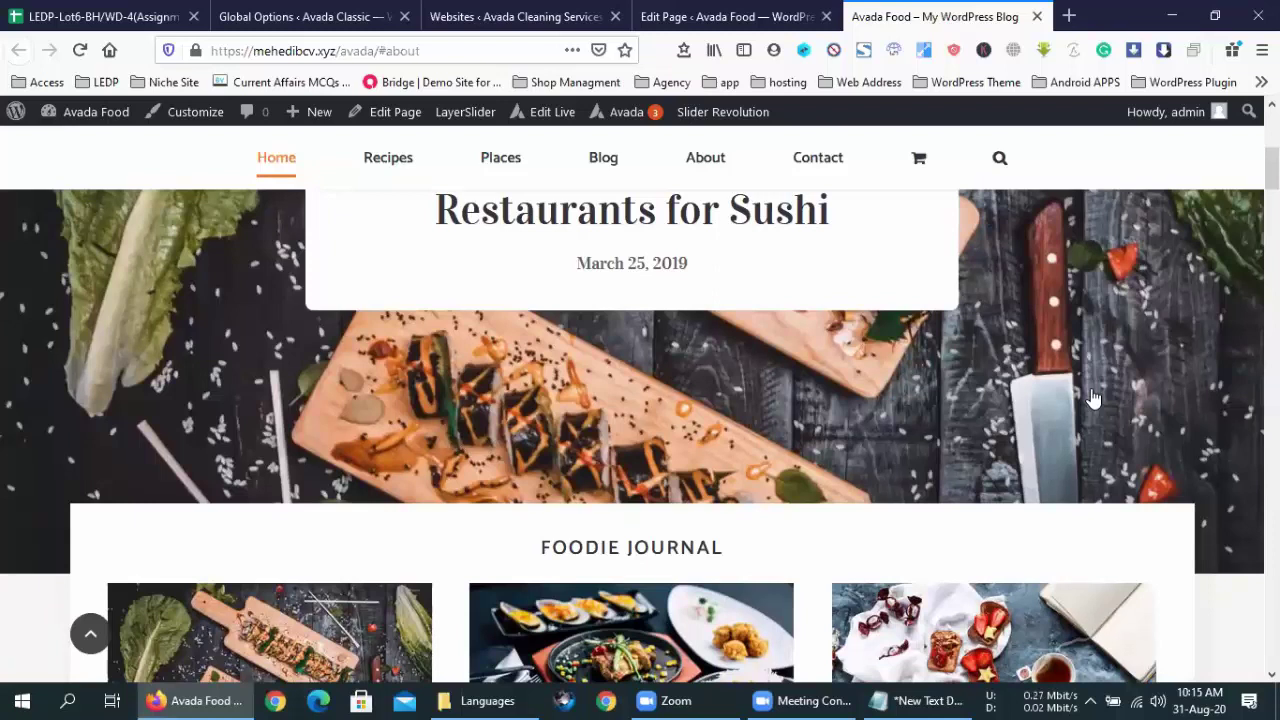
{"action": "scroll", "coordinate": [1093, 398], "scroll_direction": "down", "scroll_amount": 3}
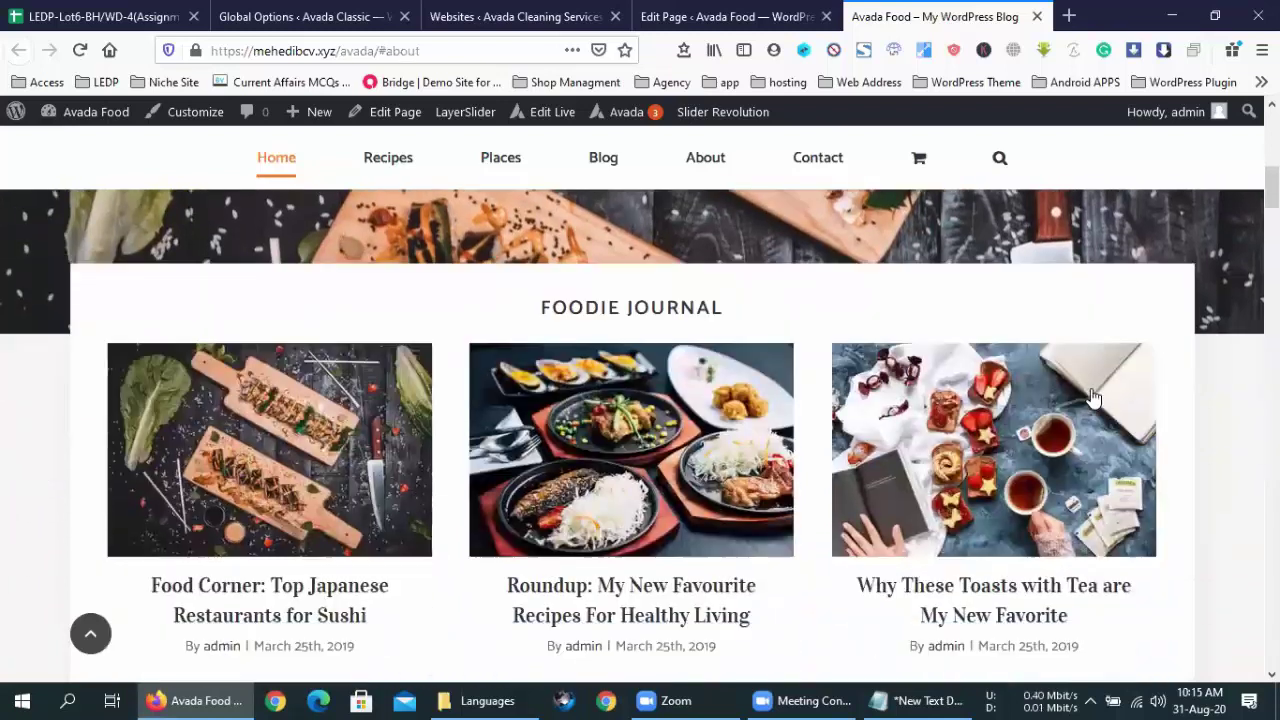
{"action": "scroll", "coordinate": [1093, 398], "scroll_direction": "up", "scroll_amount": 7}
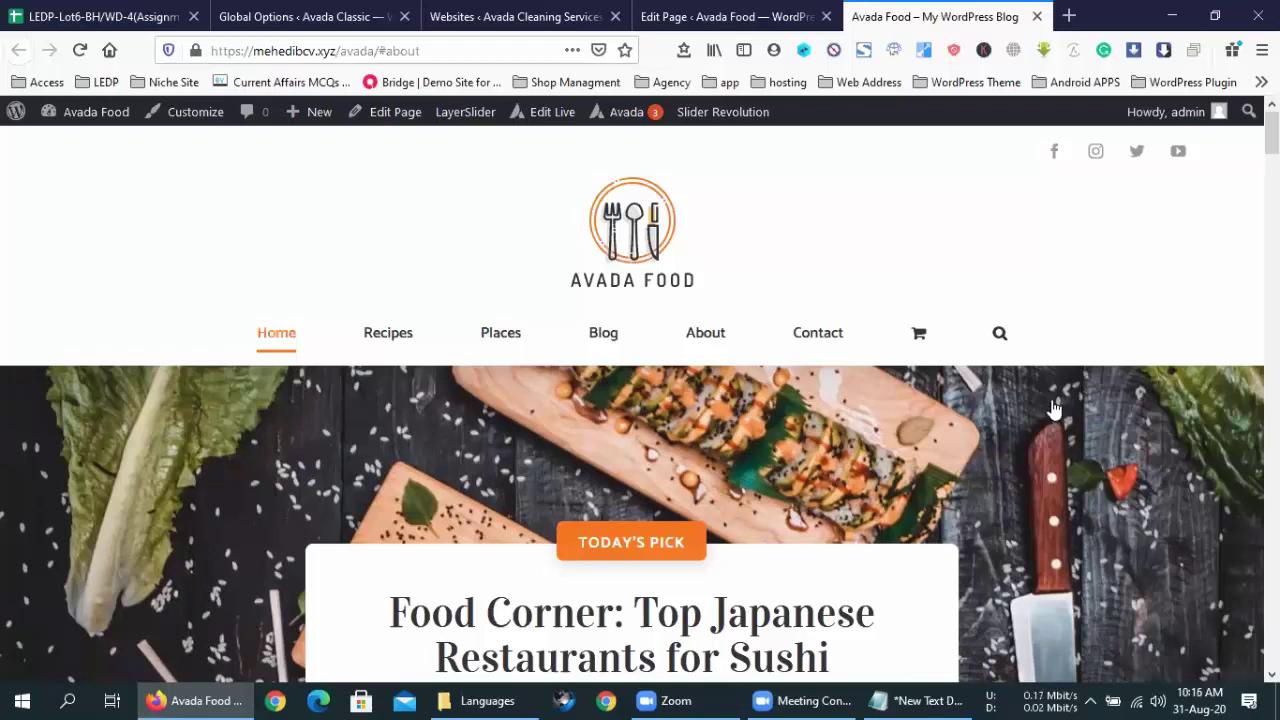
- Compare the editor and site tabs, scrolling the editor back to Avada Page Options
{"action": "left_click", "coordinate": [707, 10]}
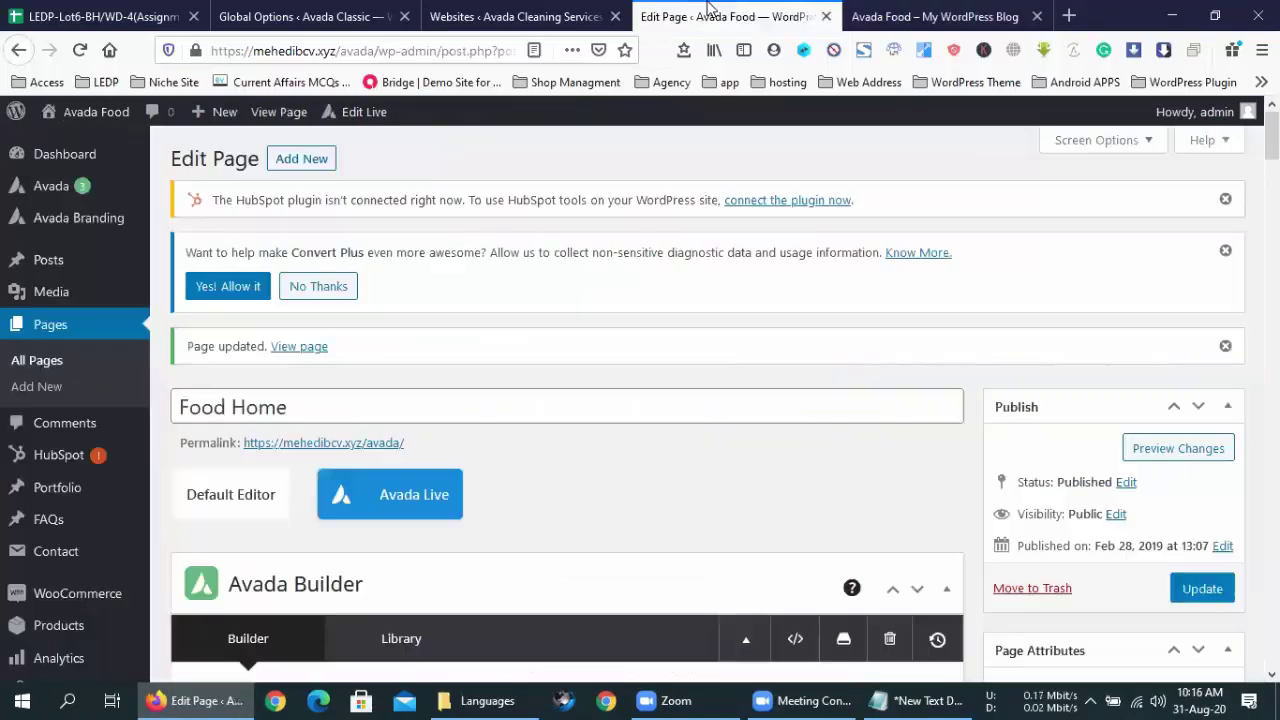
{"action": "left_click", "coordinate": [910, 14]}
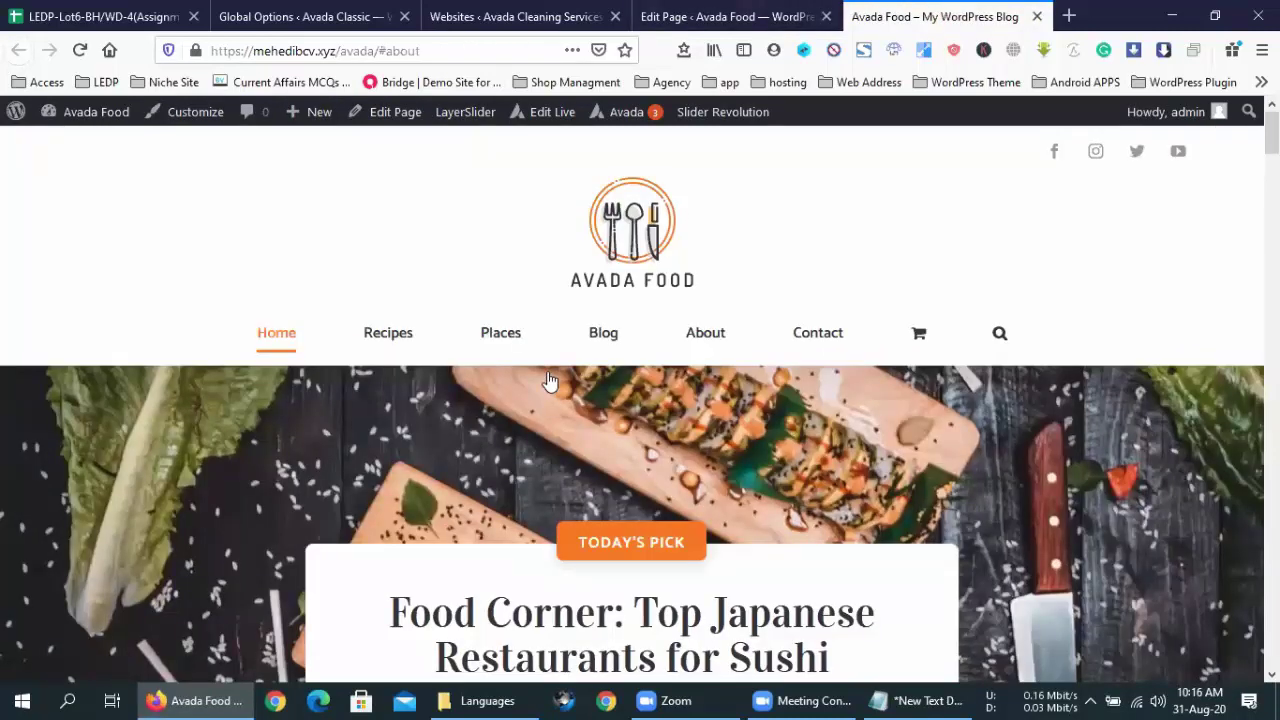
{"action": "left_click", "coordinate": [709, 14]}
{"action": "scroll", "coordinate": [394, 290], "scroll_direction": "down", "scroll_amount": 20}
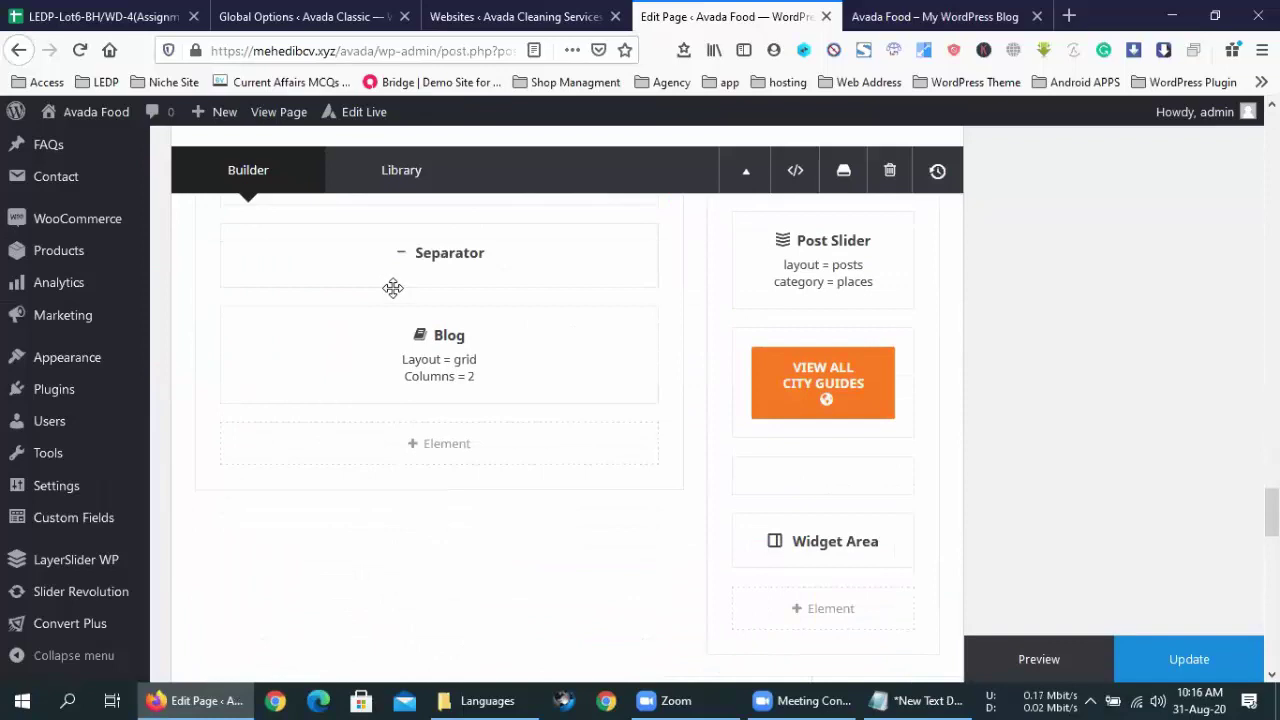
{"action": "scroll", "coordinate": [394, 290], "scroll_direction": "down", "scroll_amount": 15}
{"action": "scroll", "coordinate": [394, 290], "scroll_direction": "up", "scroll_amount": 5}
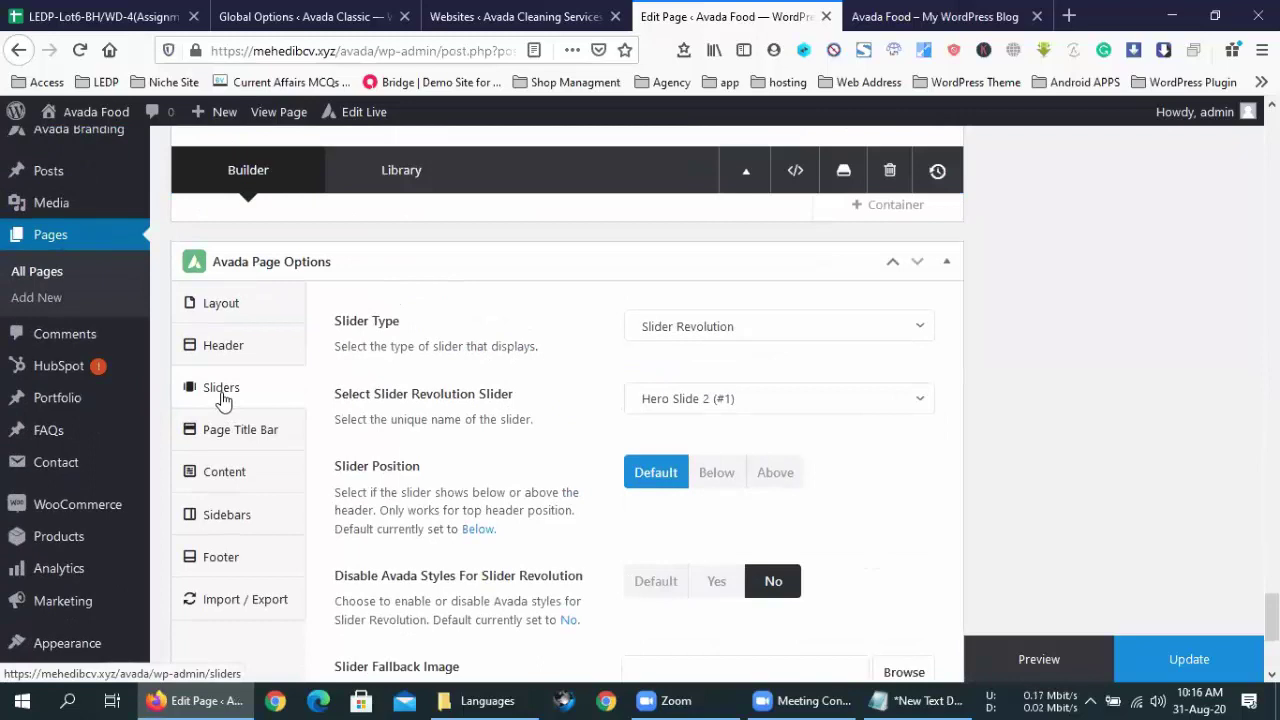
- Review the page's Layout and Footer options, then bring up the live site's front page
{"action": "left_click", "coordinate": [234, 316]}
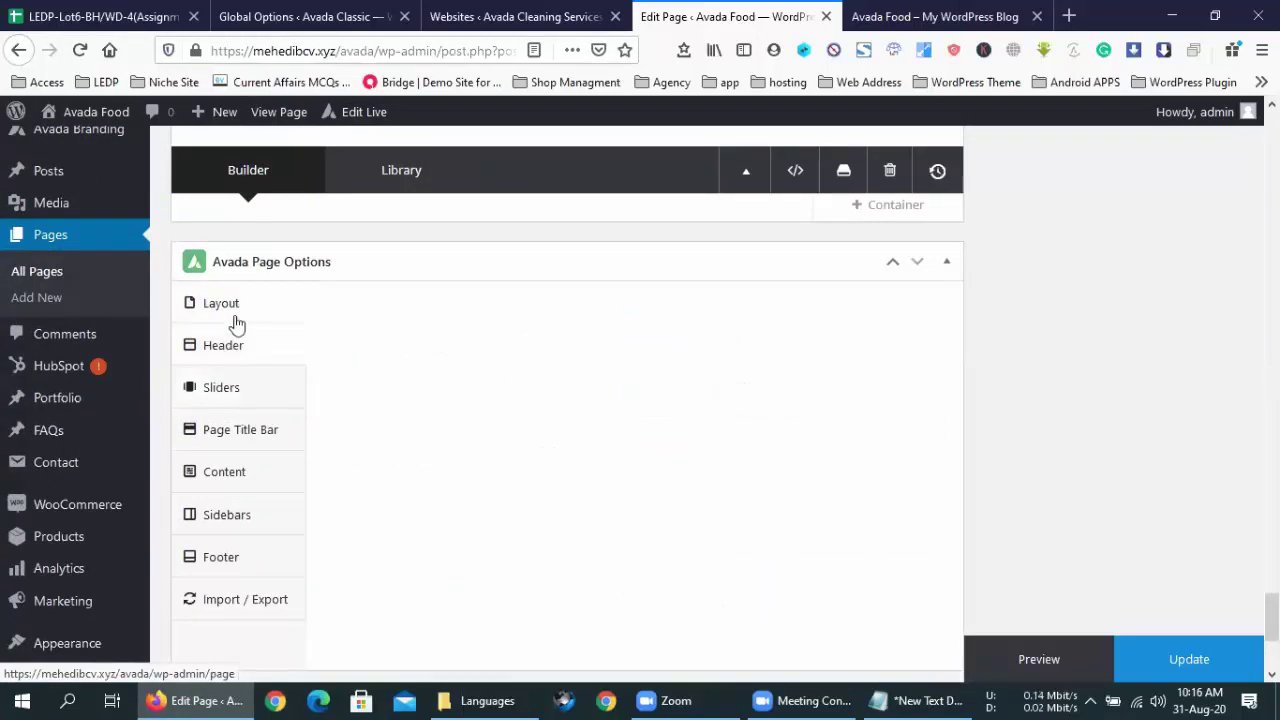
{"action": "left_click", "coordinate": [240, 440]}
{"action": "left_click", "coordinate": [222, 553]}
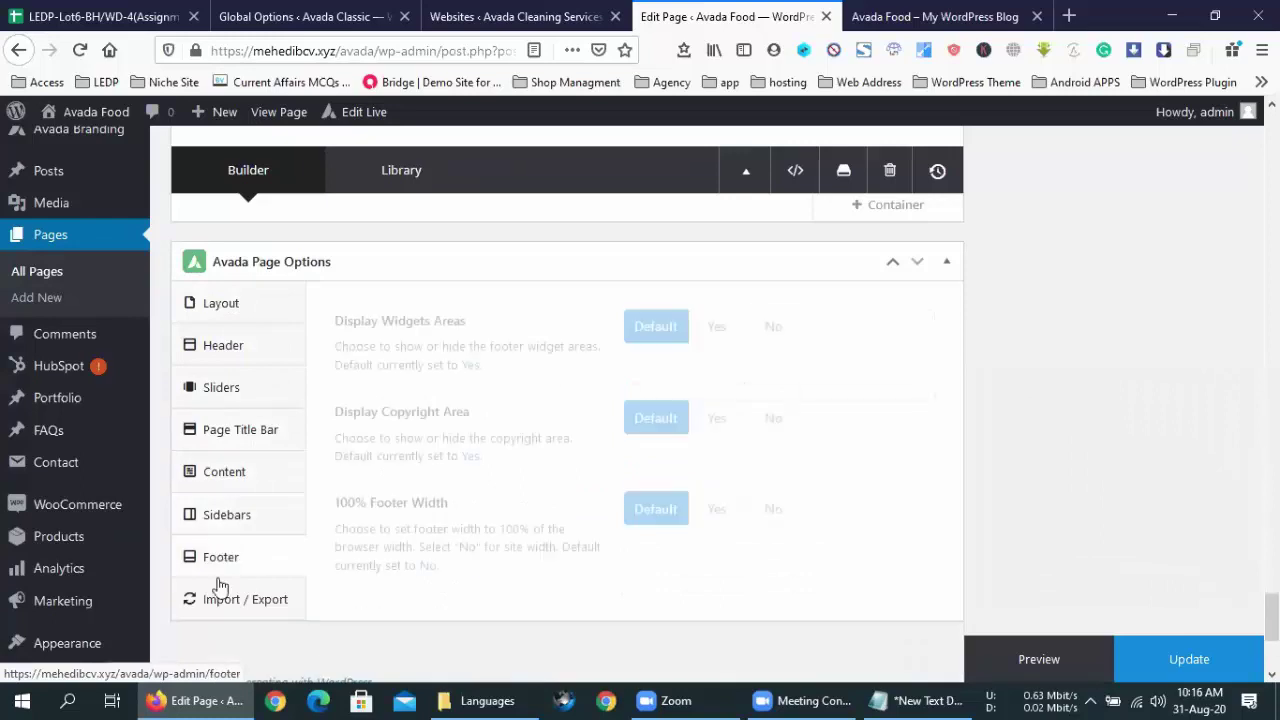
{"action": "scroll", "coordinate": [378, 530], "scroll_direction": "down", "scroll_amount": 3}
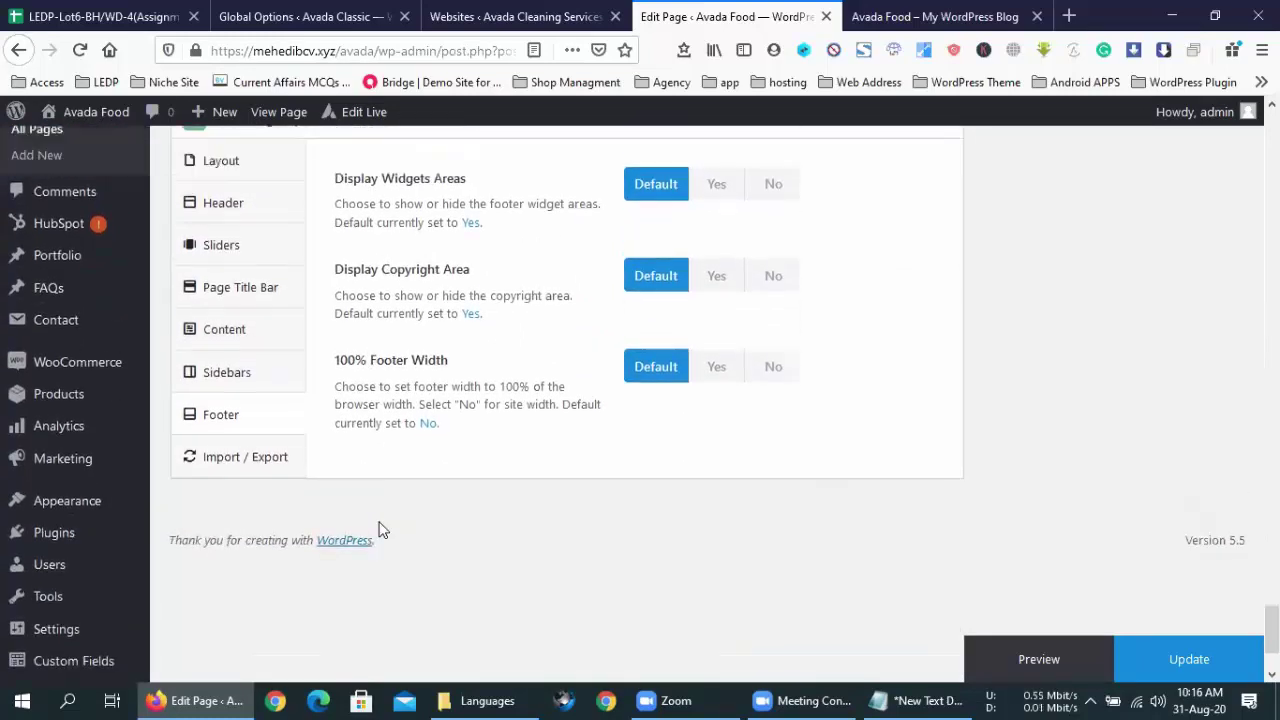
{"action": "scroll", "coordinate": [383, 530], "scroll_direction": "up", "scroll_amount": 3}
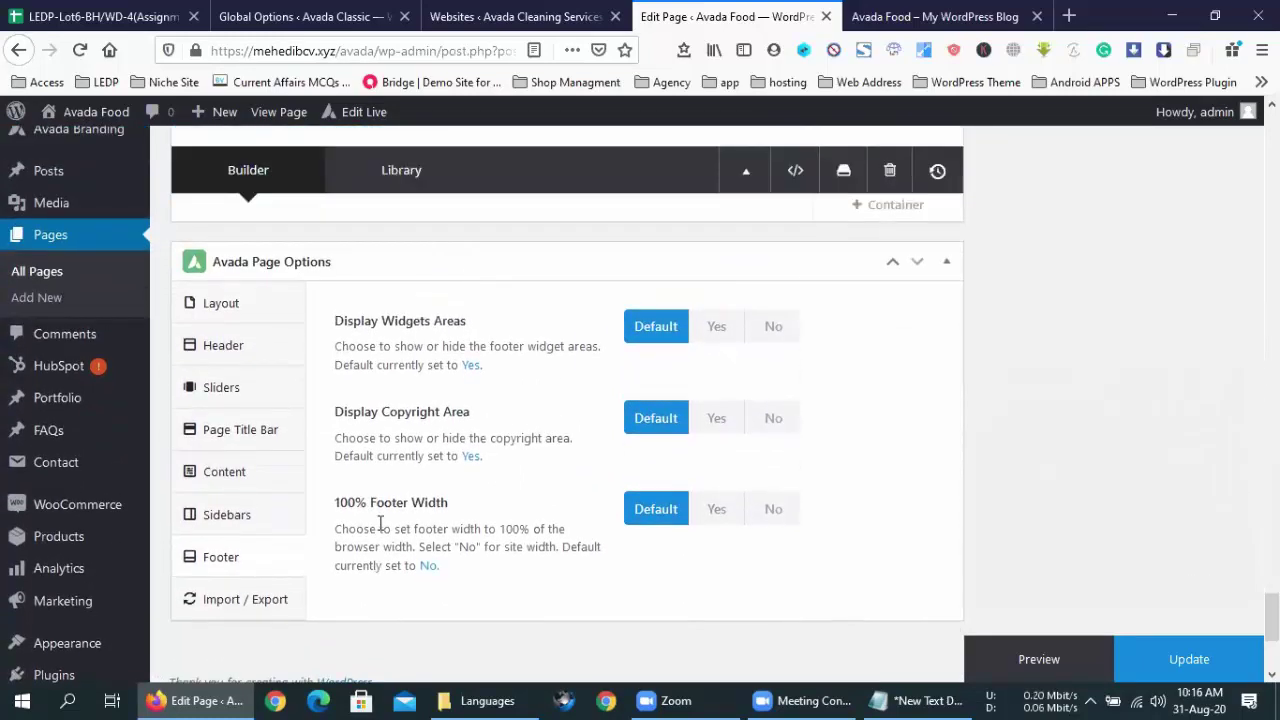
{"action": "left_click", "coordinate": [900, 16]}
- Inspect the front page footer's widget columns, logo, social icons and copyright line
{"action": "scroll", "coordinate": [678, 528], "scroll_direction": "down", "scroll_amount": 15}
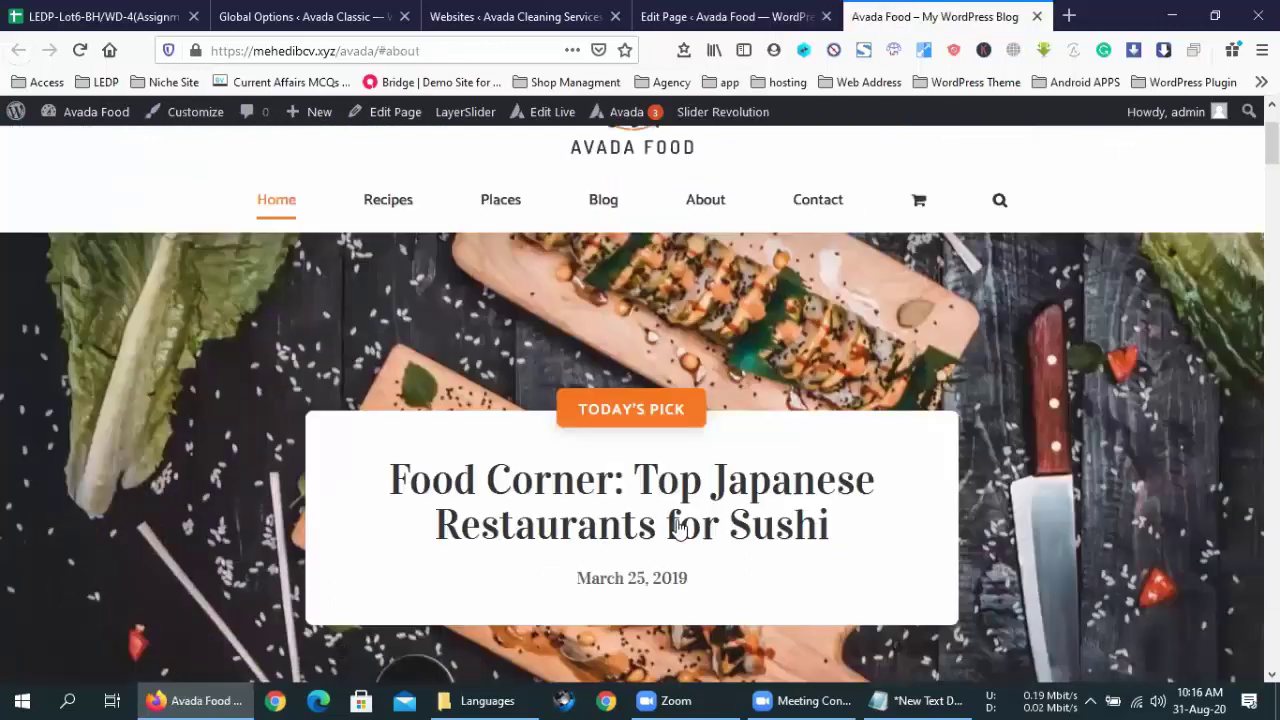
{"action": "scroll", "coordinate": [675, 528], "scroll_direction": "down", "scroll_amount": 12}
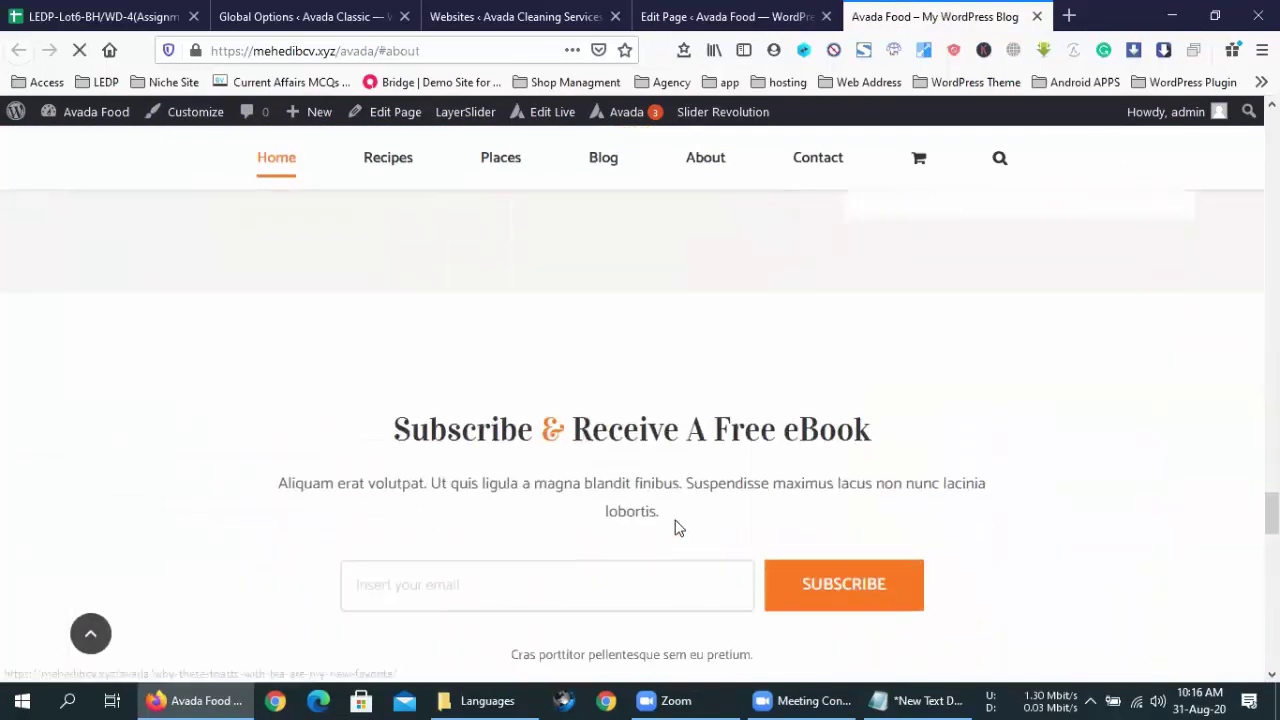
{"action": "scroll", "coordinate": [675, 528], "scroll_direction": "up", "scroll_amount": 8}
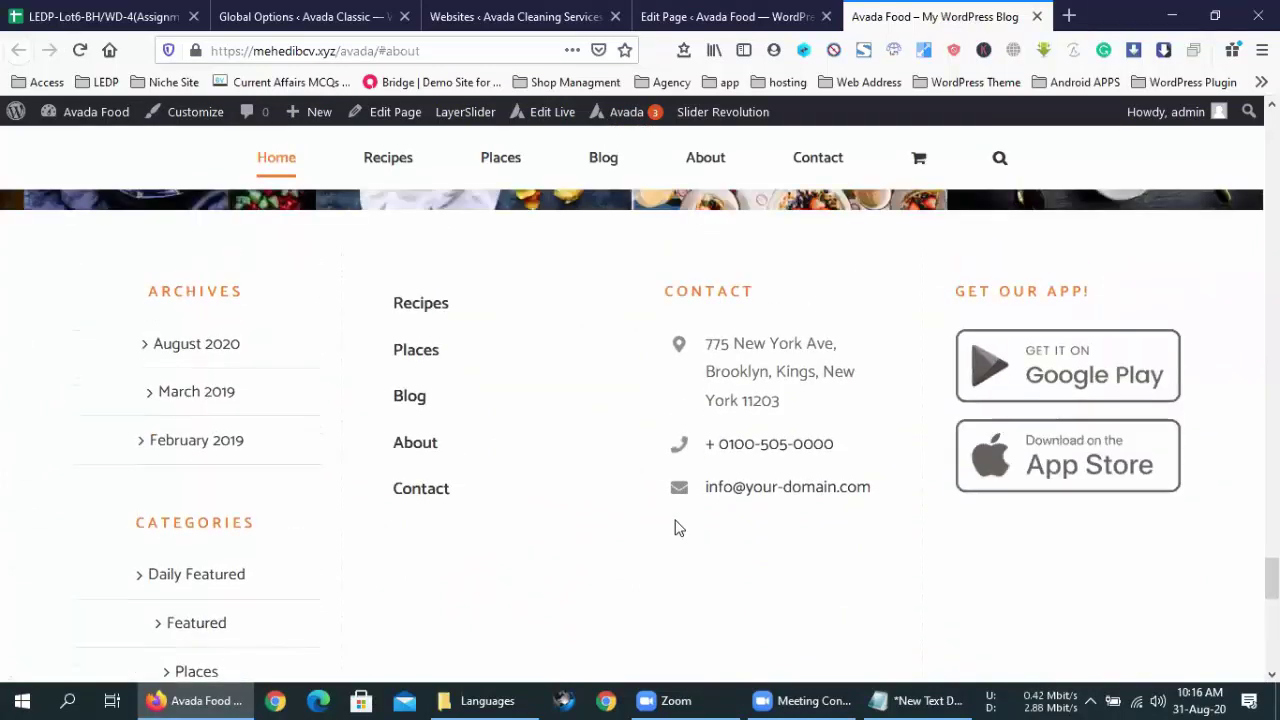
{"action": "scroll", "coordinate": [675, 528], "scroll_direction": "up", "scroll_amount": 3}
{"action": "scroll", "coordinate": [675, 528], "scroll_direction": "down", "scroll_amount": 2}
{"action": "scroll", "coordinate": [675, 528], "scroll_direction": "down", "scroll_amount": 5}
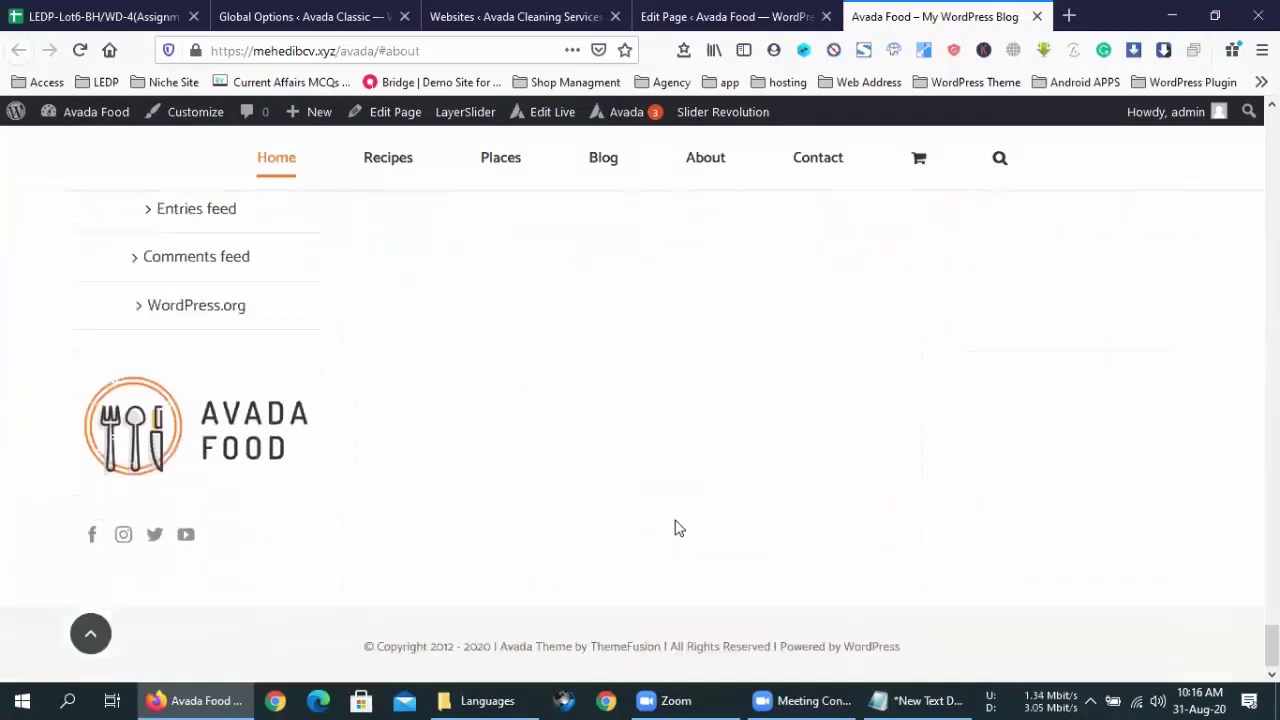
{"action": "left_click", "coordinate": [670, 16]}
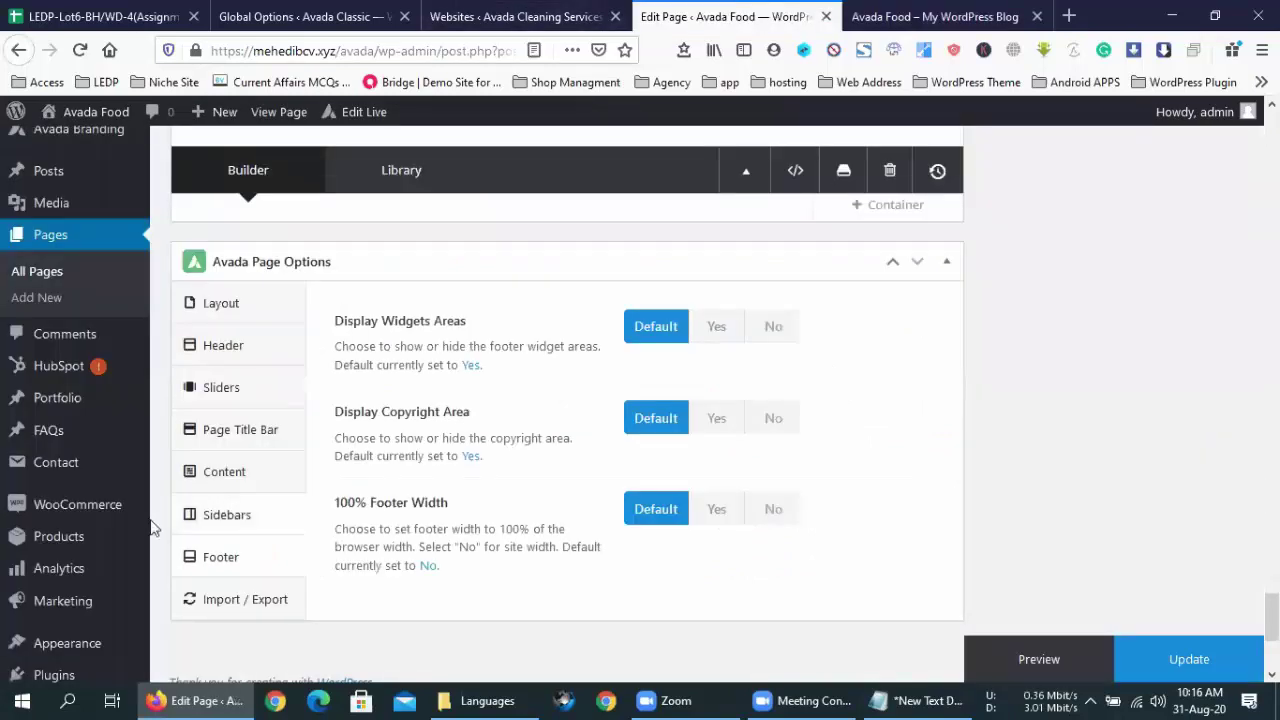
- Set 100% Footer Width, Display Copyright Area and Display Widgets Areas to No, then update
{"action": "left_click", "coordinate": [782, 512]}
{"action": "left_click", "coordinate": [776, 416]}
{"action": "left_click", "coordinate": [772, 330]}
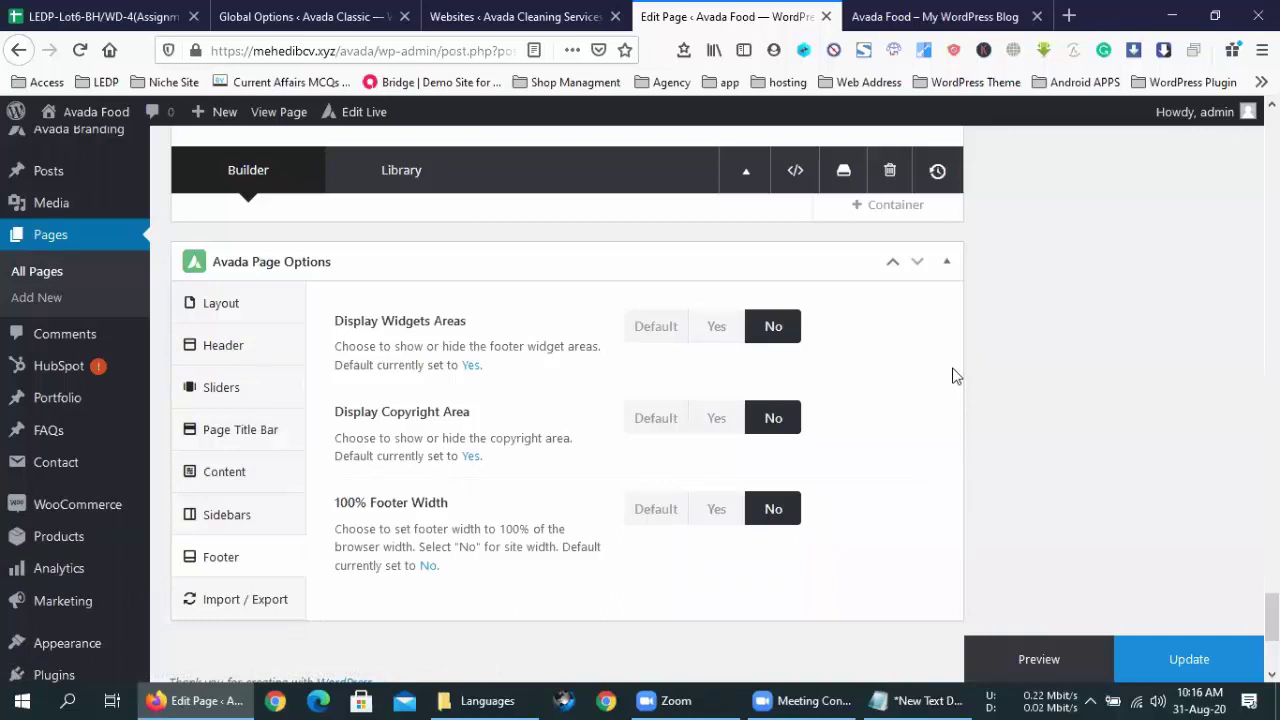
{"action": "left_click", "coordinate": [1222, 672]}
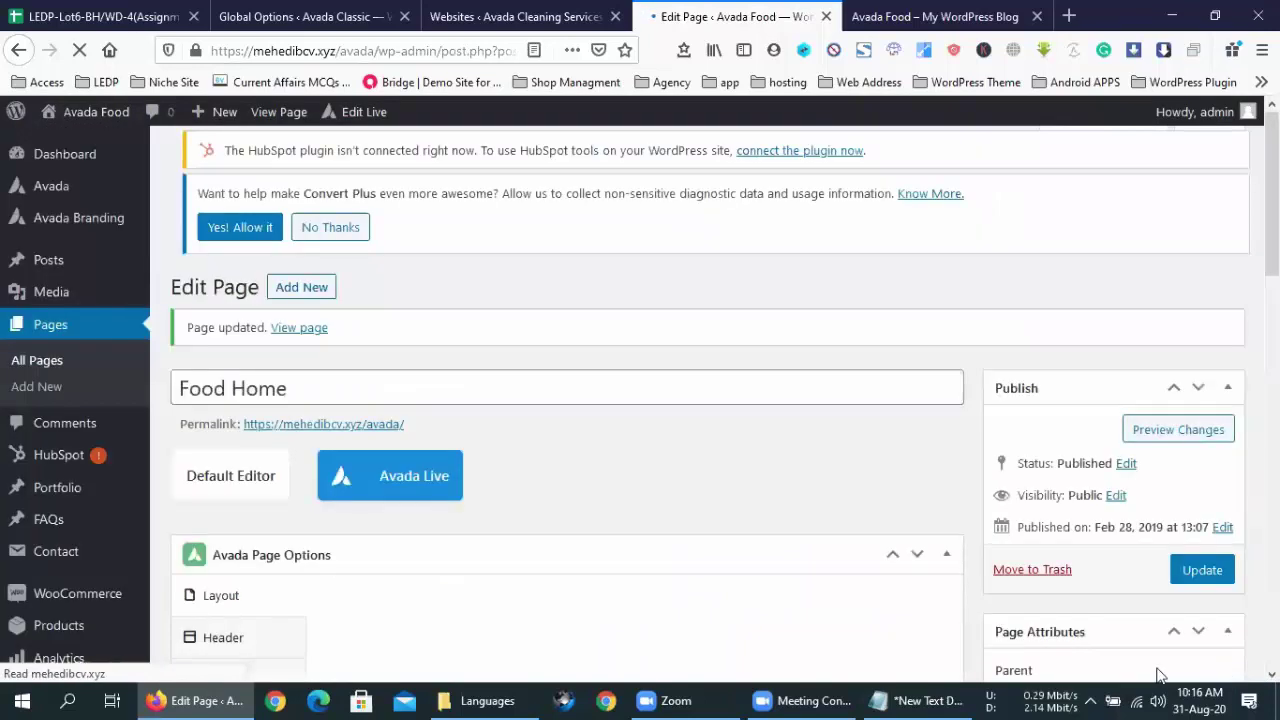
- Reload the front page to check the footer, then scroll the editor to Culinary Collection
{"action": "left_click", "coordinate": [880, 16]}
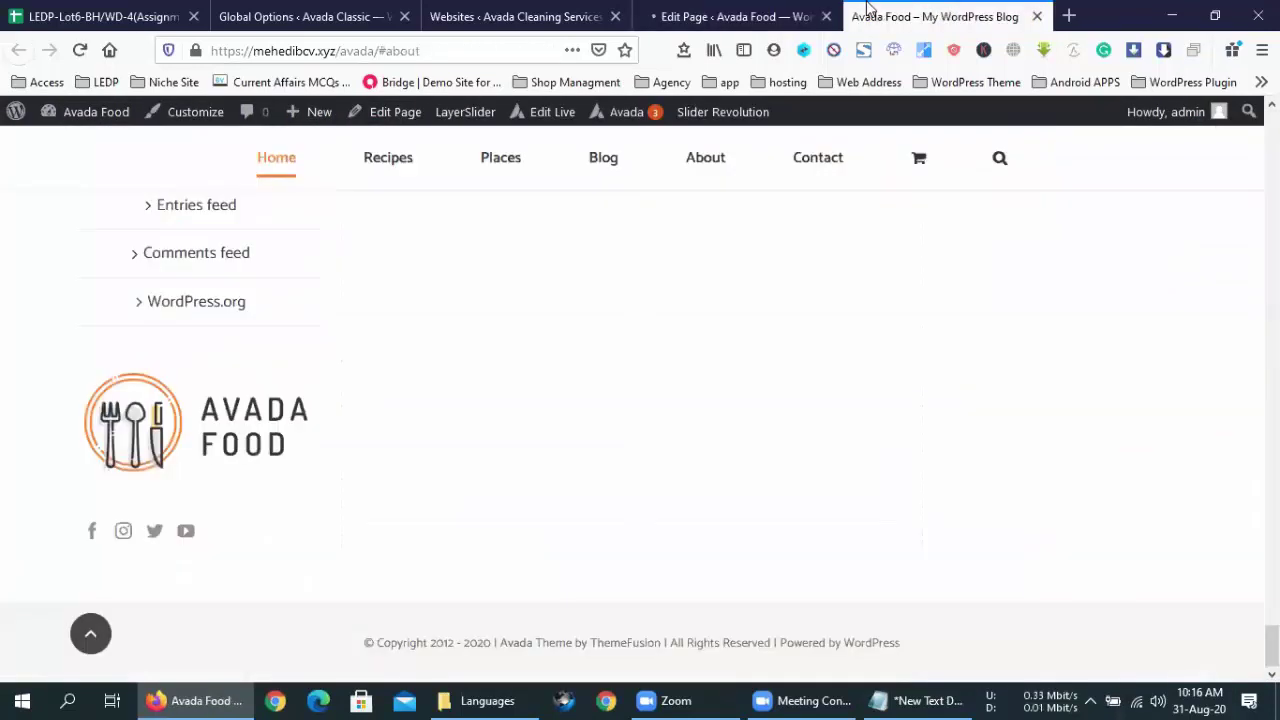
{"action": "left_click", "coordinate": [80, 51]}
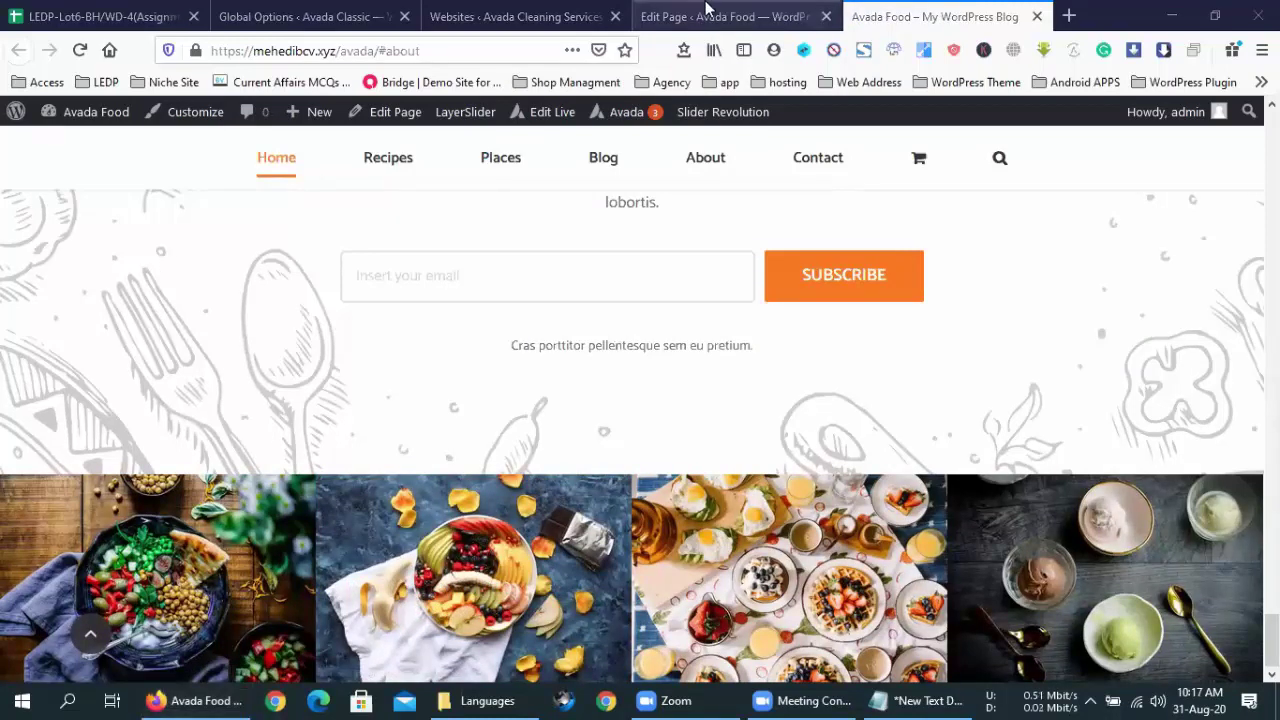
{"action": "left_click", "coordinate": [703, 16]}
{"action": "scroll", "coordinate": [190, 515], "scroll_direction": "down", "scroll_amount": 5}
- Open the page's Sliders options and keep Slider Revolution as the slider type
{"action": "scroll", "coordinate": [195, 527], "scroll_direction": "down", "scroll_amount": 15}
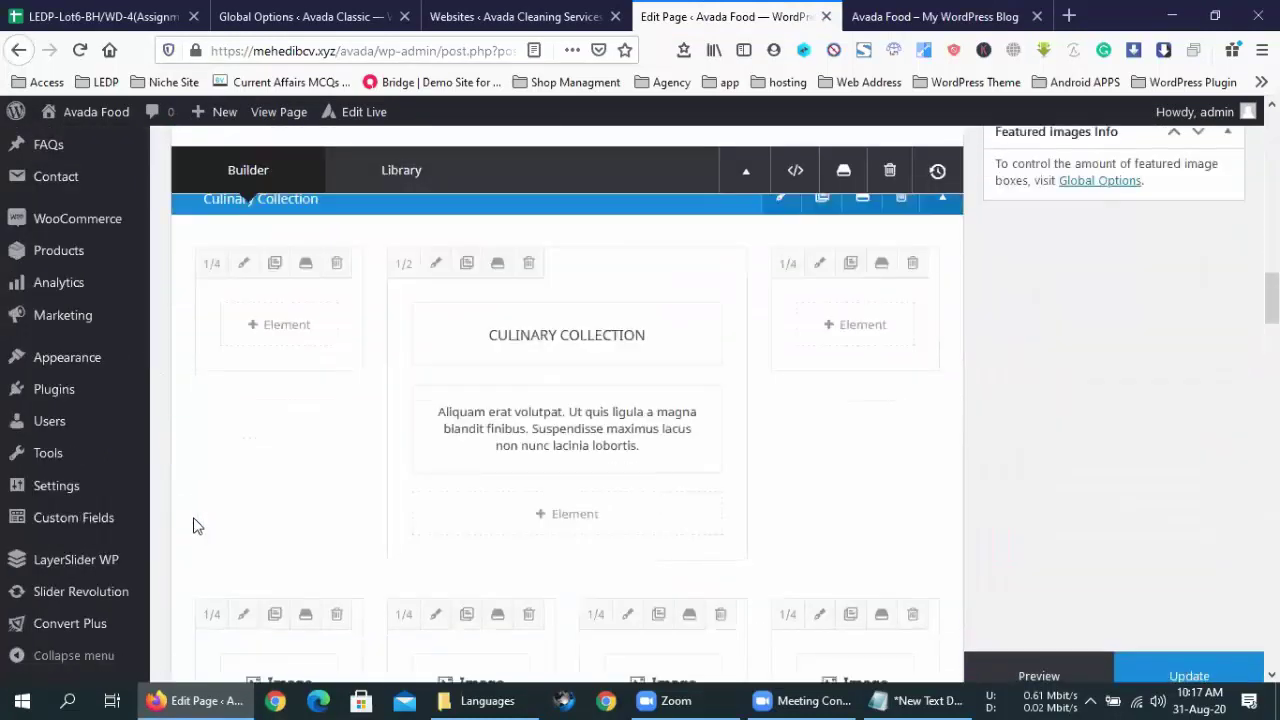
{"action": "scroll", "coordinate": [199, 516], "scroll_direction": "down", "scroll_amount": 3}
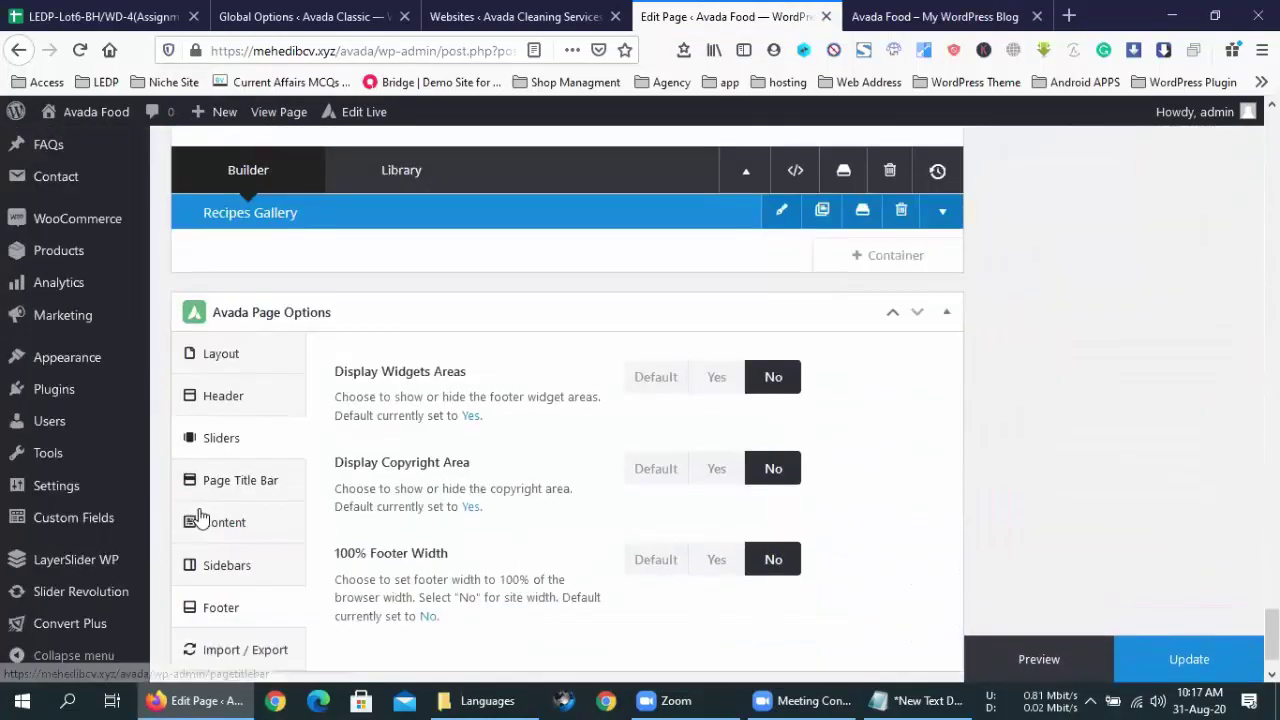
{"action": "scroll", "coordinate": [240, 500], "scroll_direction": "up", "scroll_amount": 1}
{"action": "left_click", "coordinate": [238, 472]}
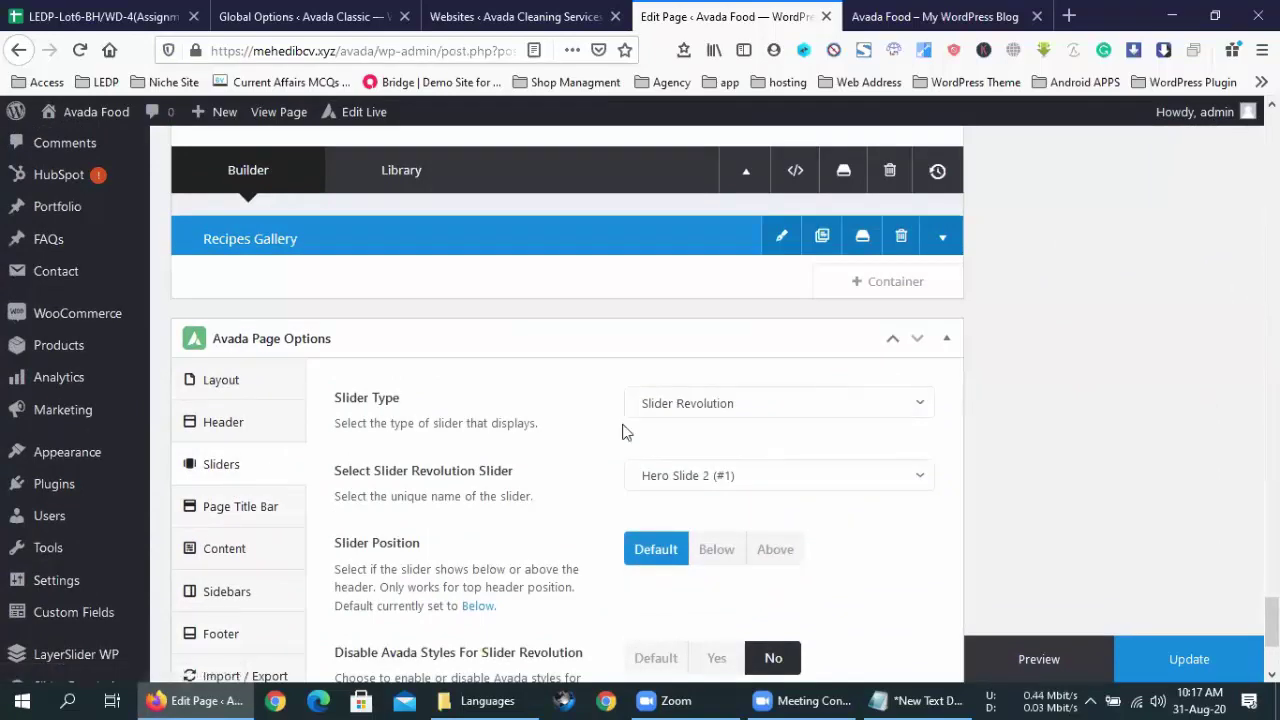
{"action": "scroll", "coordinate": [622, 432], "scroll_direction": "down", "scroll_amount": 1}
{"action": "left_click", "coordinate": [707, 311]}
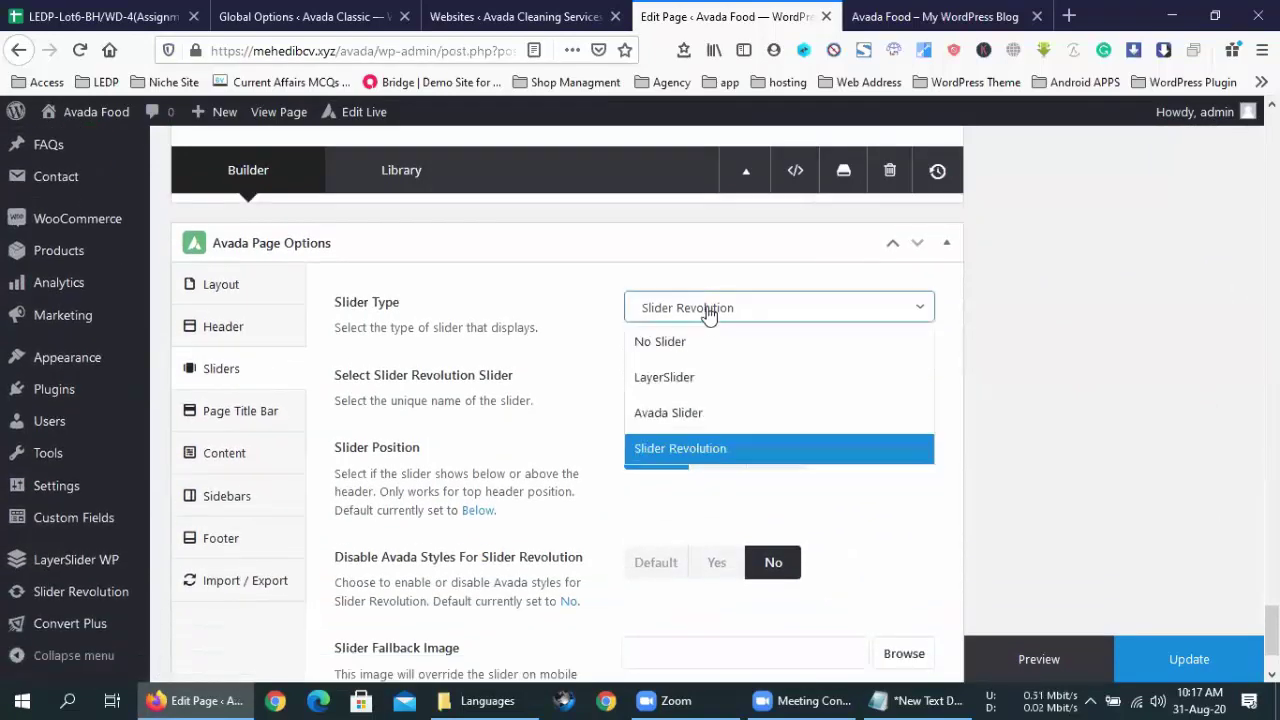
{"action": "left_click", "coordinate": [707, 311]}
{"action": "left_click", "coordinate": [707, 311]}
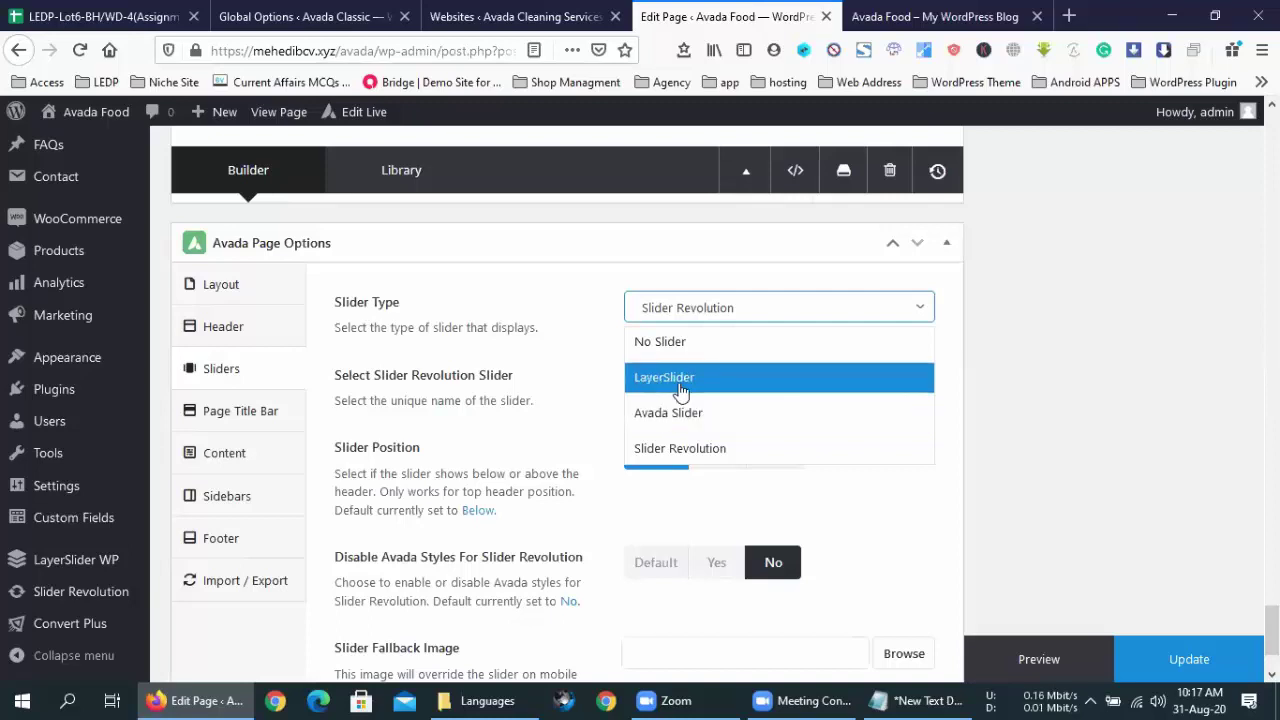
{"action": "left_click", "coordinate": [570, 304]}
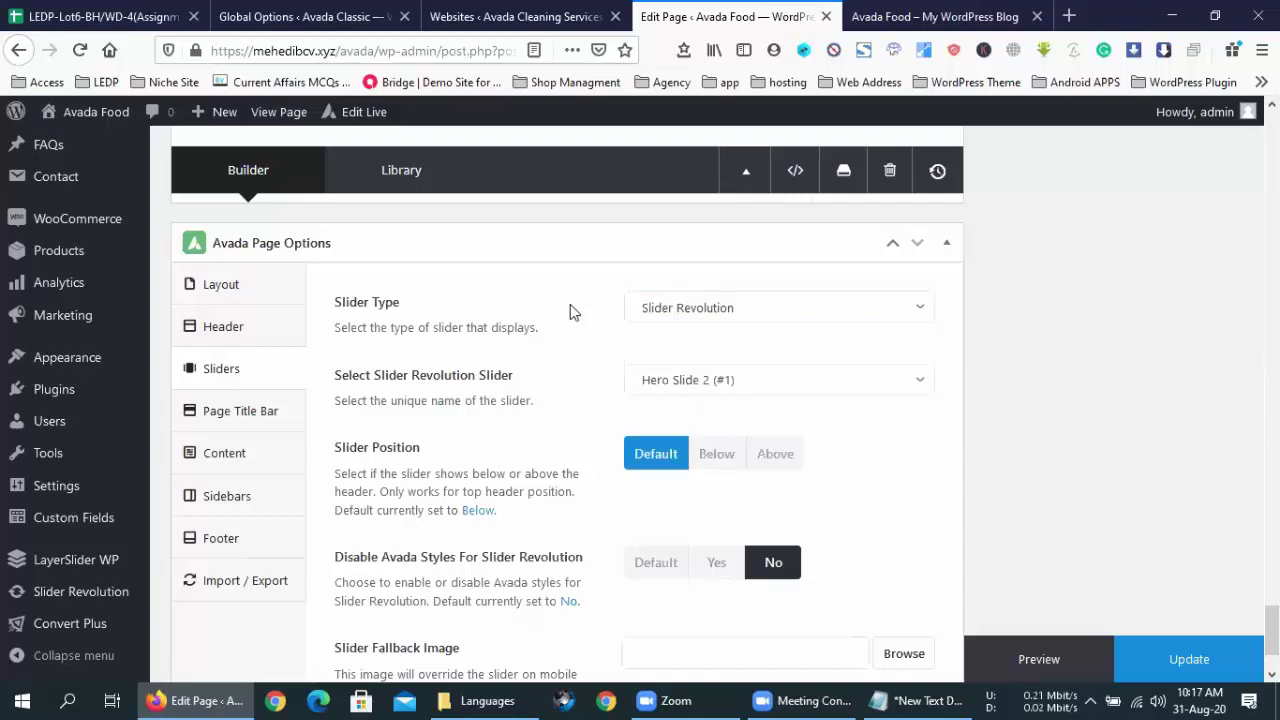
- Choose Hero Slide 2 (#1) as the page slider and bring up the Slider Revolution sidebar link's context menu
{"action": "left_click", "coordinate": [680, 390]}
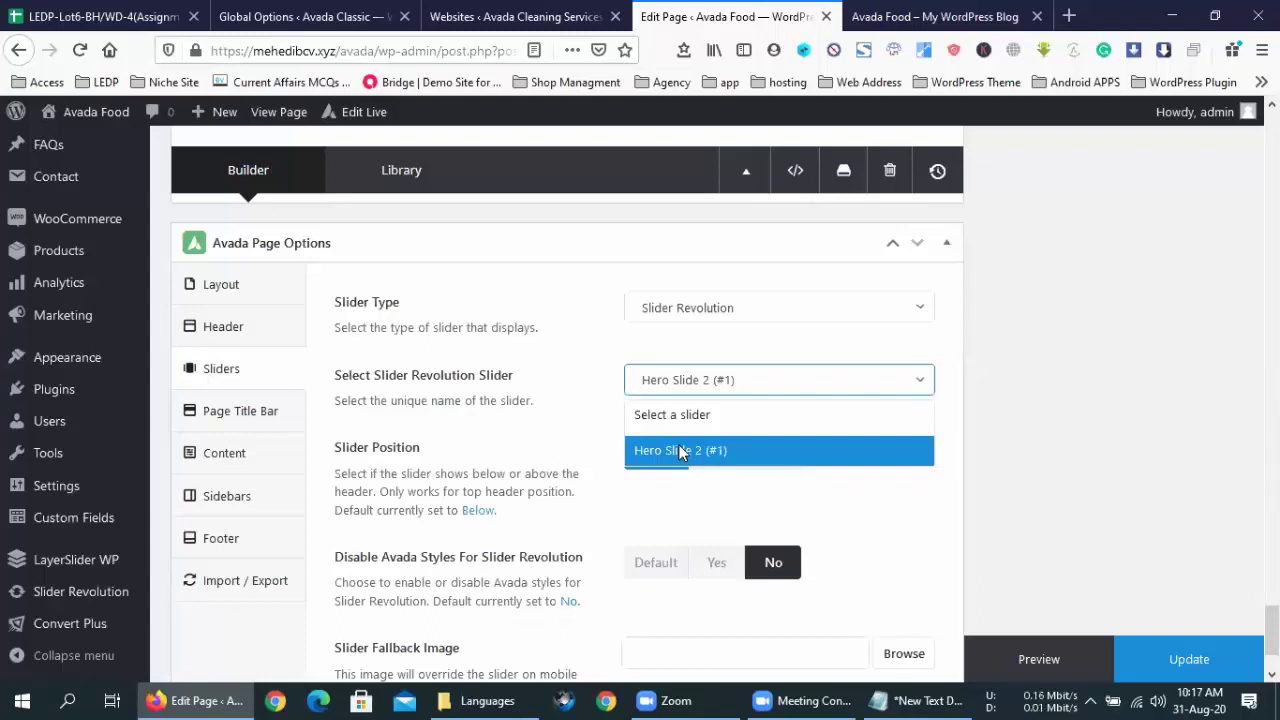
{"action": "left_click", "coordinate": [679, 450]}
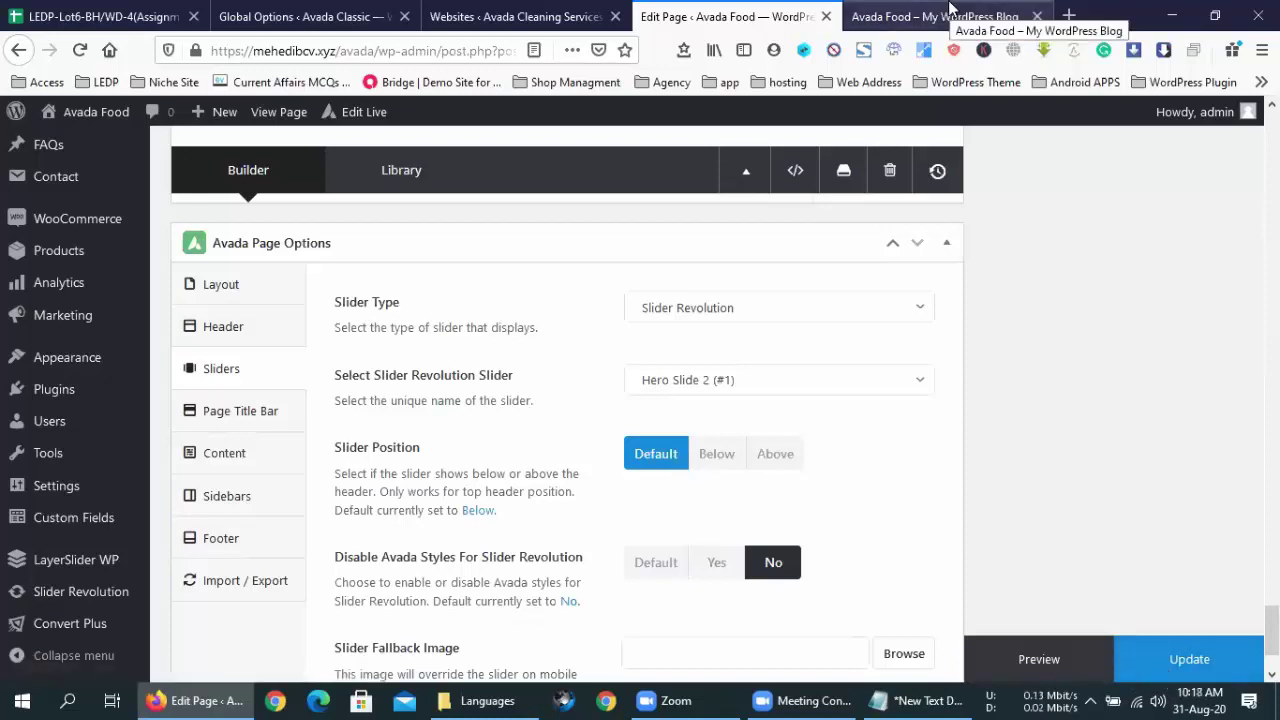
{"action": "right_click", "coordinate": [68, 591]}
- Open Slider Revolution admin in a new tab and bring up its Modules page listing Hero Slide 2
{"action": "left_click", "coordinate": [187, 244]}
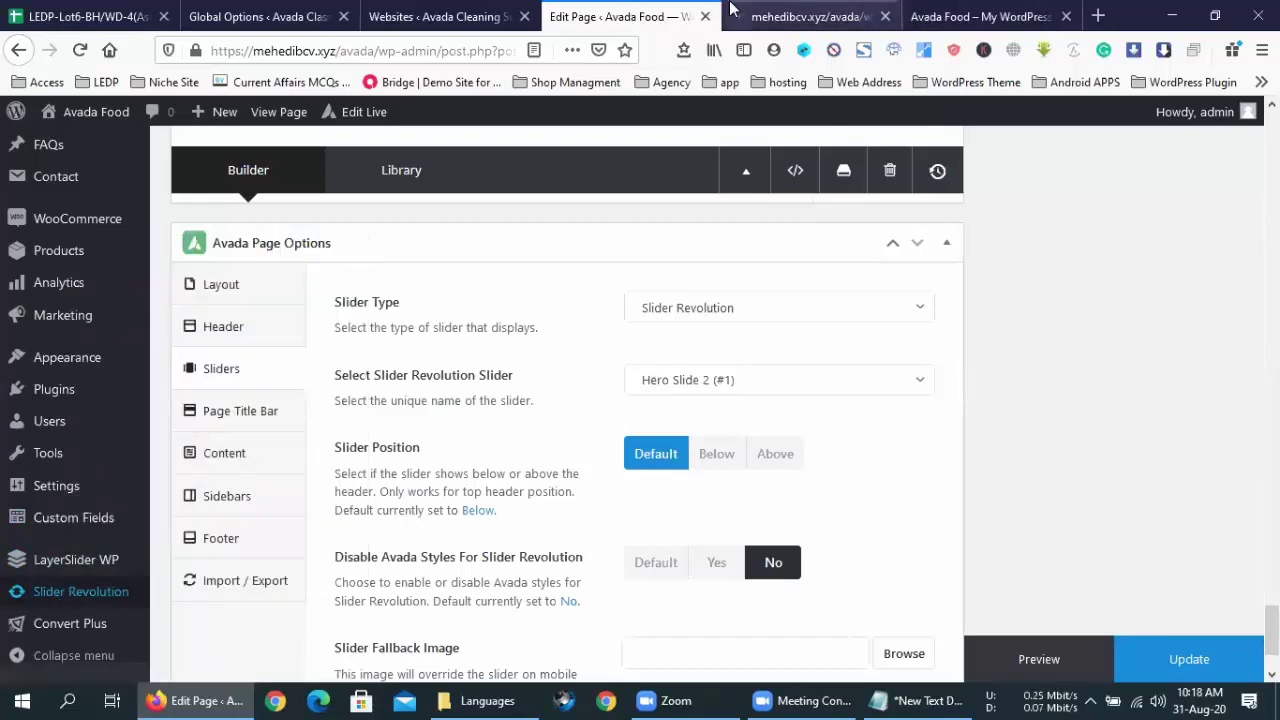
{"action": "left_click", "coordinate": [768, 17]}
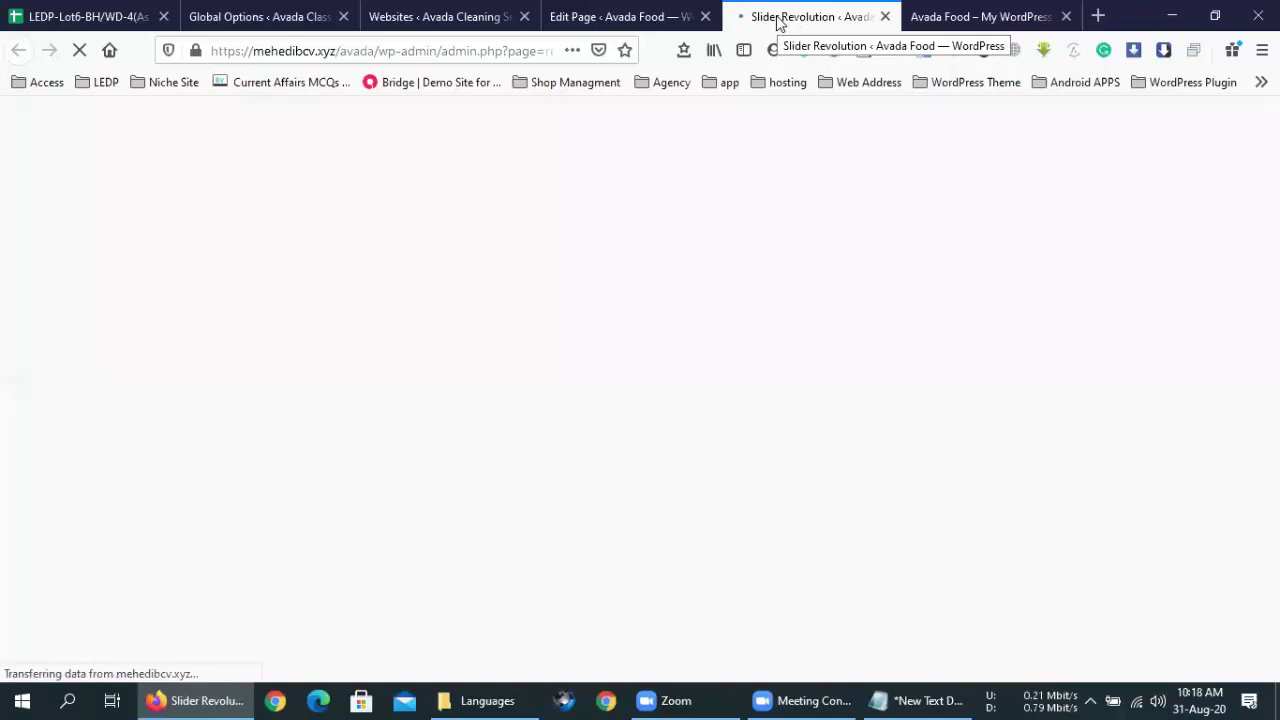
{"action": "left_click", "coordinate": [648, 9]}
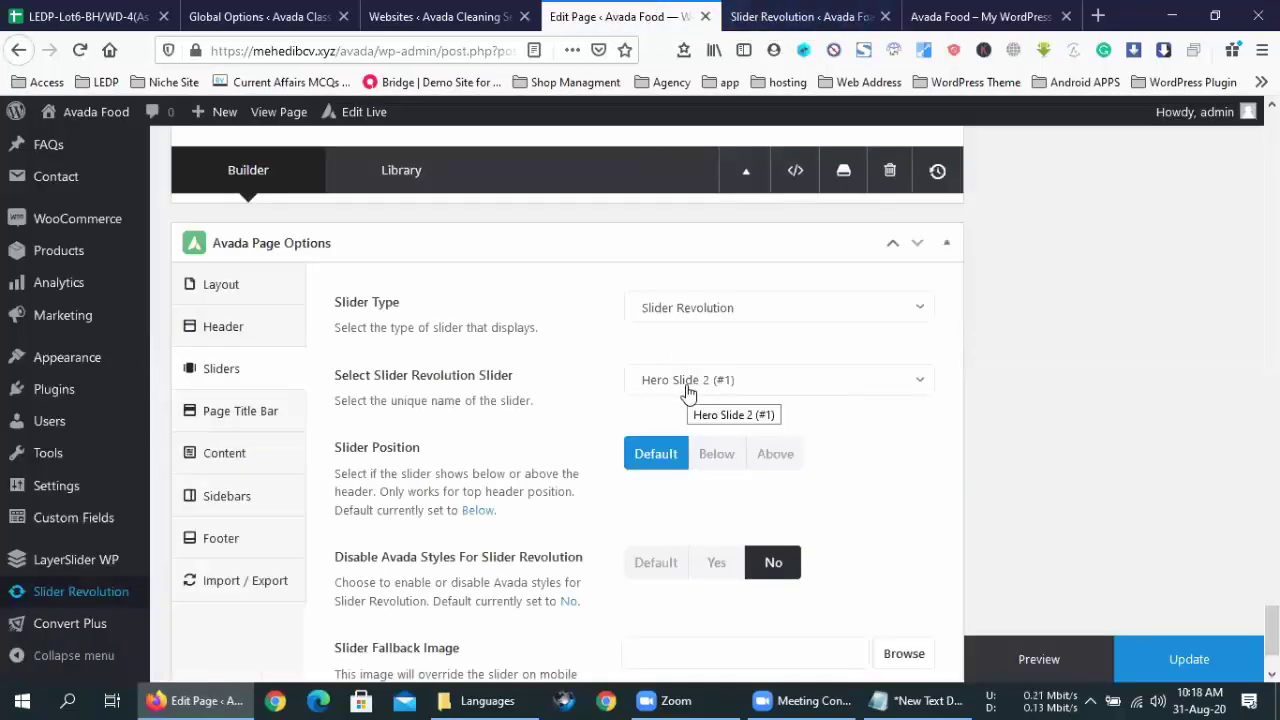
{"action": "left_click", "coordinate": [826, 12]}
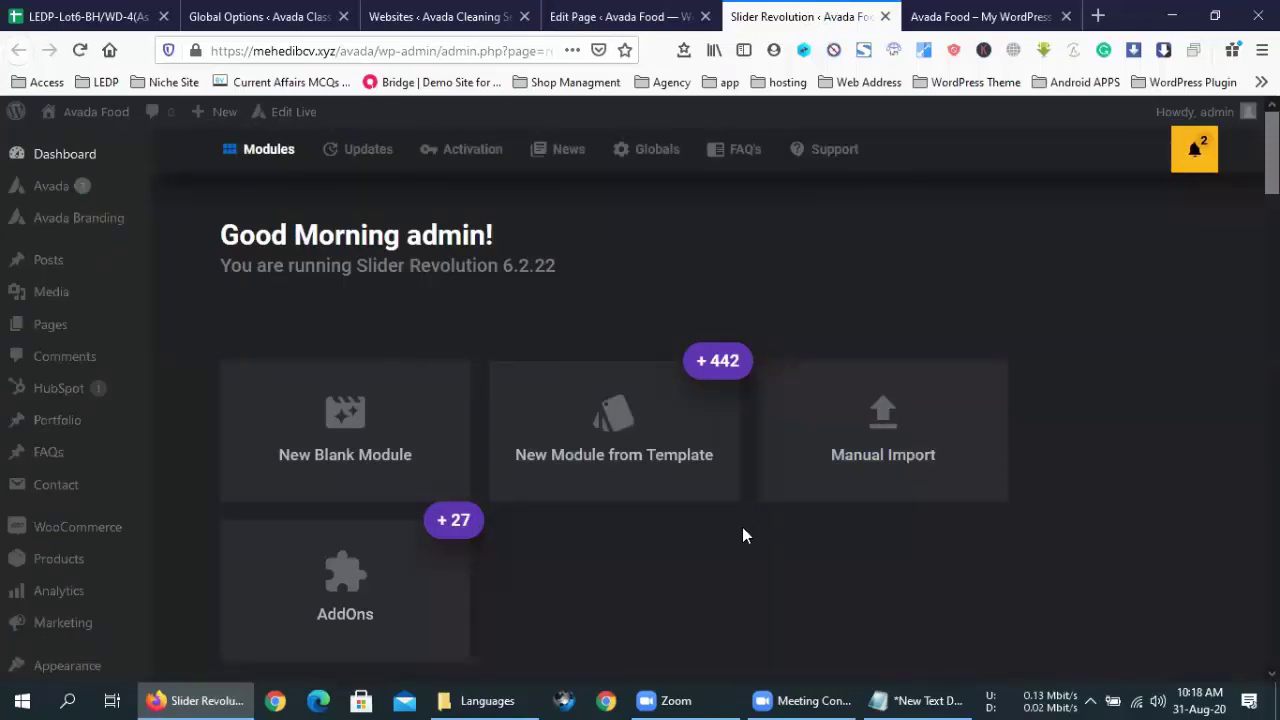
{"action": "scroll", "coordinate": [742, 527], "scroll_direction": "down", "scroll_amount": 4}
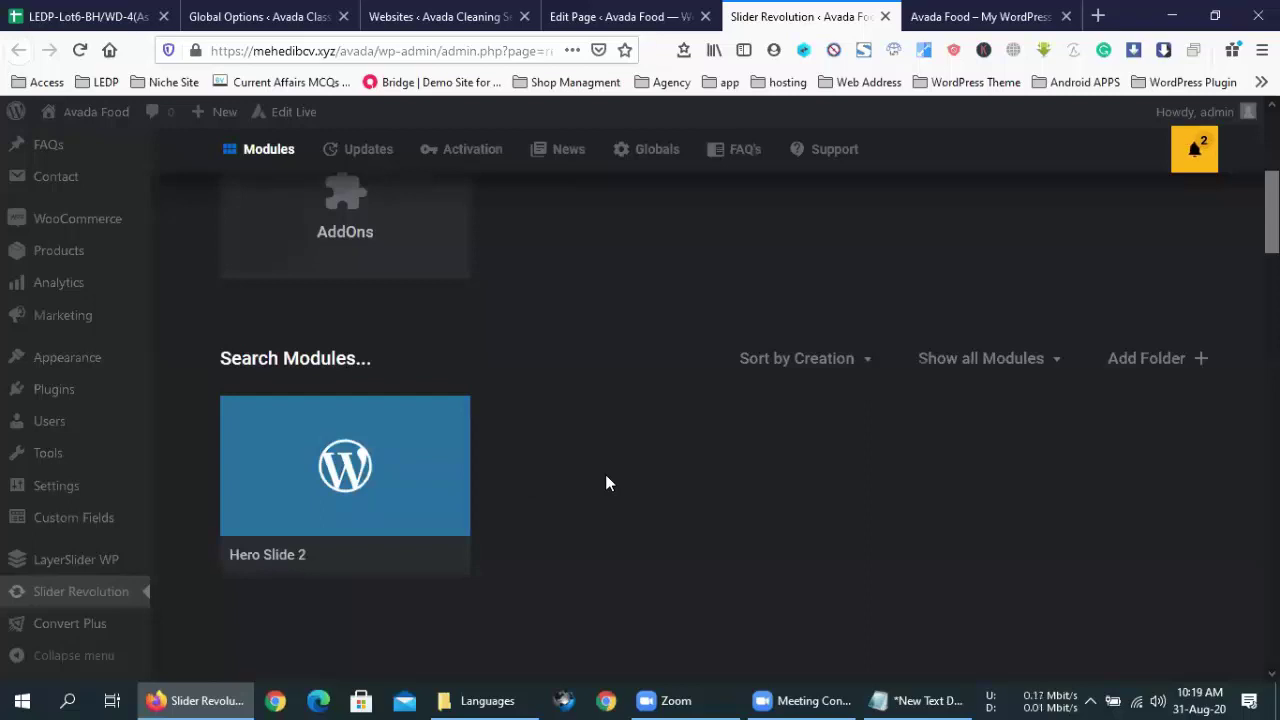
{"action": "left_click", "coordinate": [970, 10]}
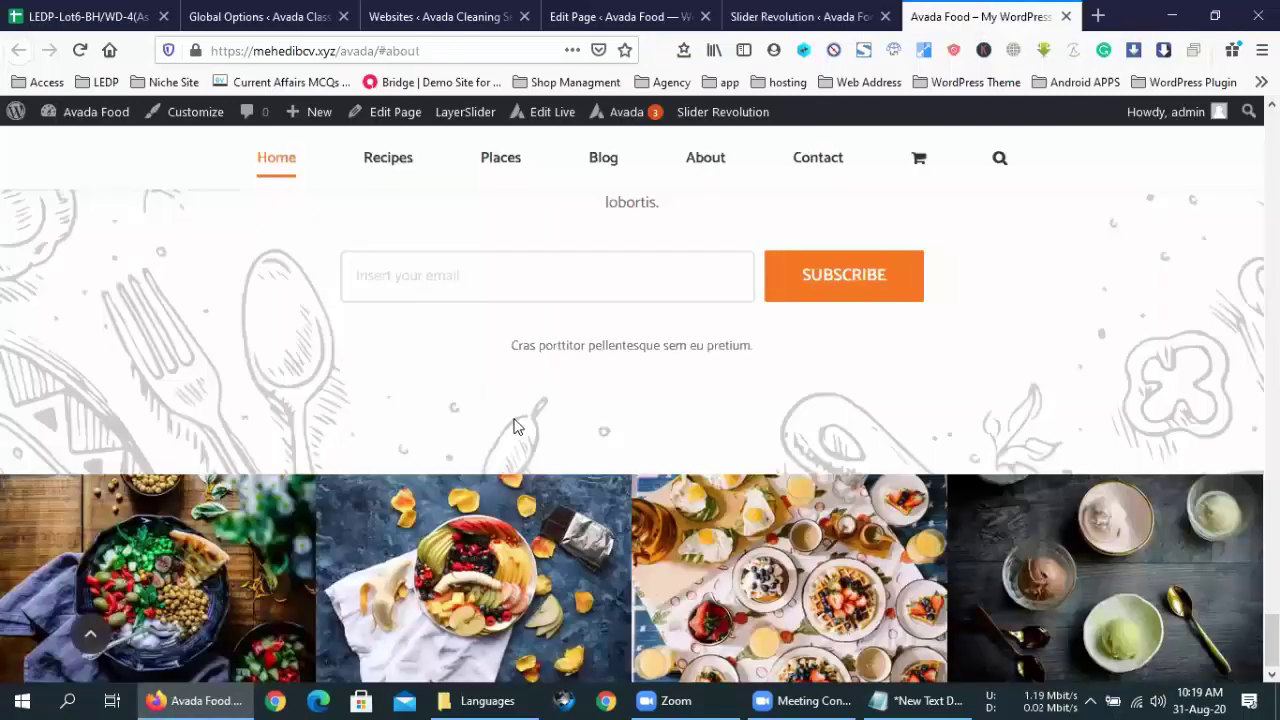
{"action": "scroll", "coordinate": [515, 428], "scroll_direction": "up", "scroll_amount": 5}
{"action": "scroll", "coordinate": [515, 428], "scroll_direction": "up", "scroll_amount": 15}
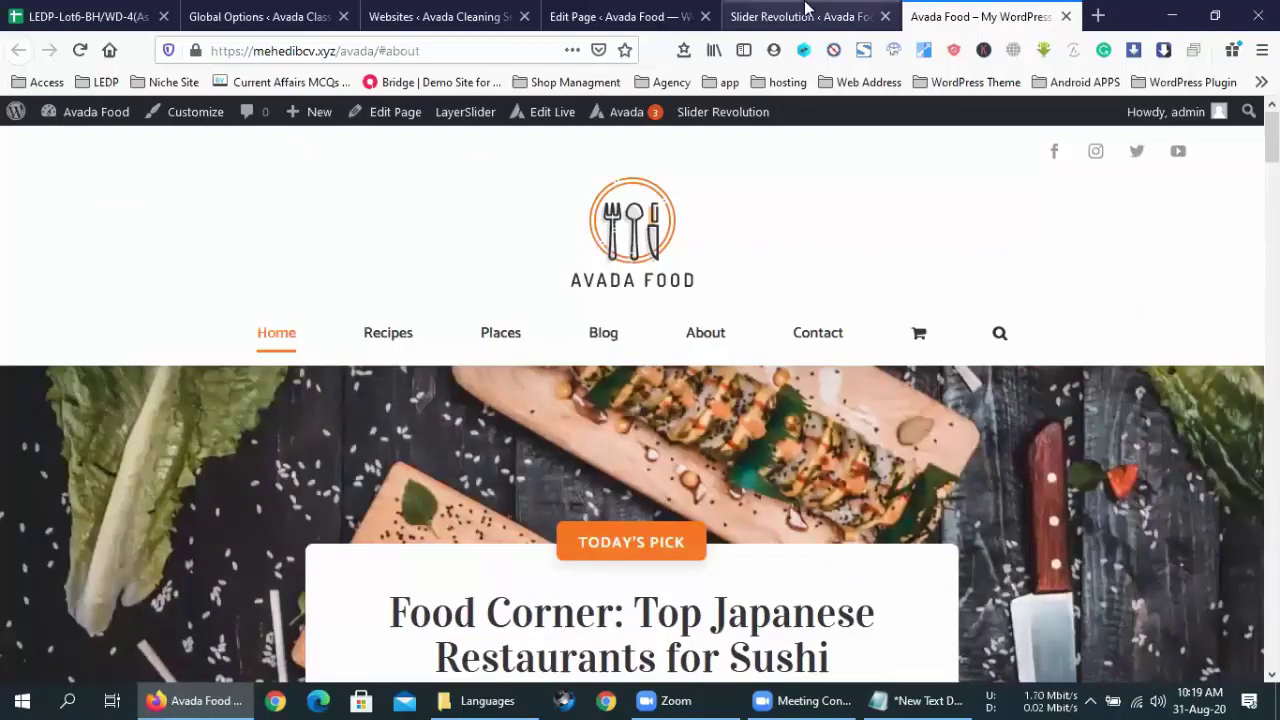
{"action": "left_click", "coordinate": [806, 10]}
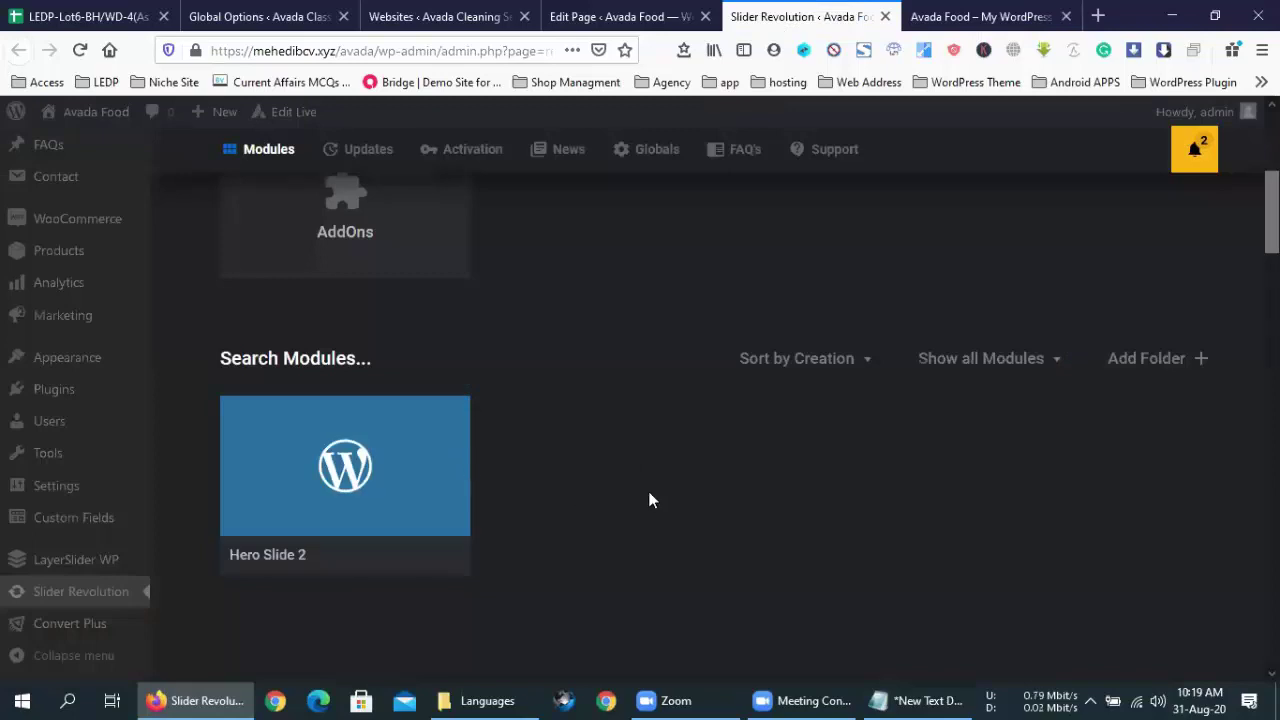
- Navigate from Languages back to Avada_Full_Package, then into Extras › Revolution Slider Docs
{"action": "left_click", "coordinate": [482, 700]}
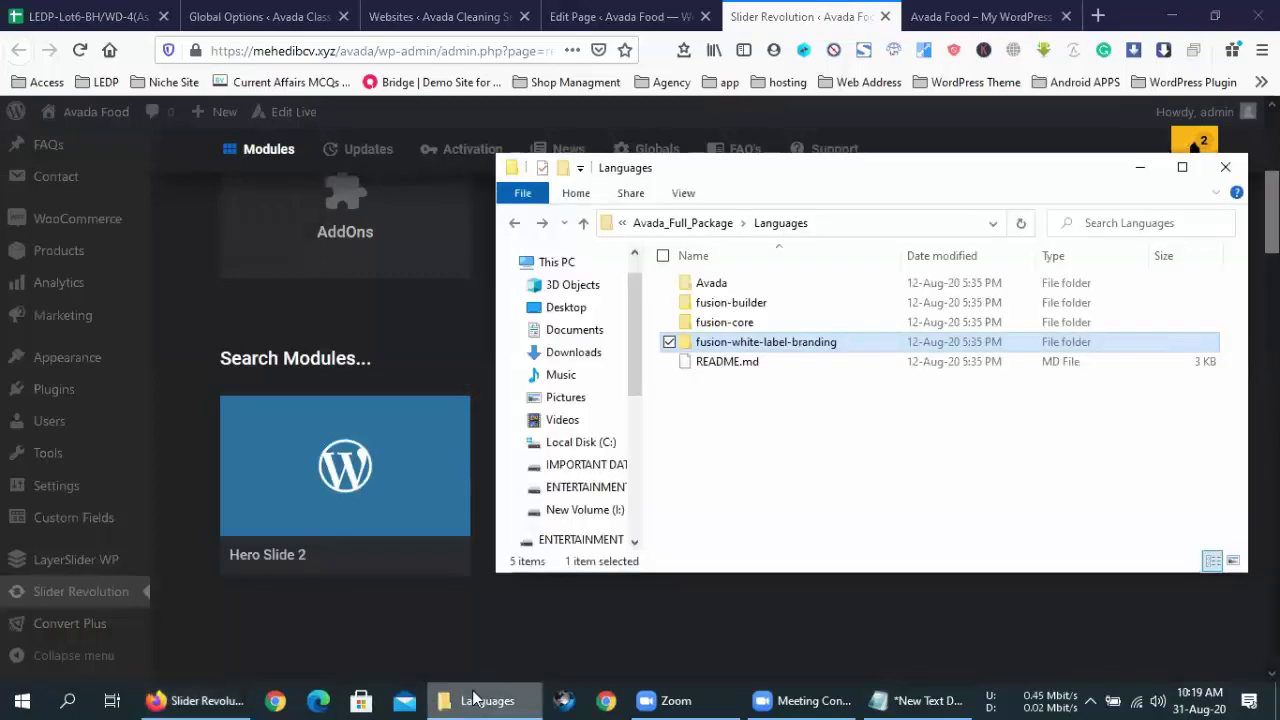
{"action": "left_click_drag", "start_coordinate": [694, 171], "coordinate": [492, 168]}
{"action": "left_click", "coordinate": [574, 400]}
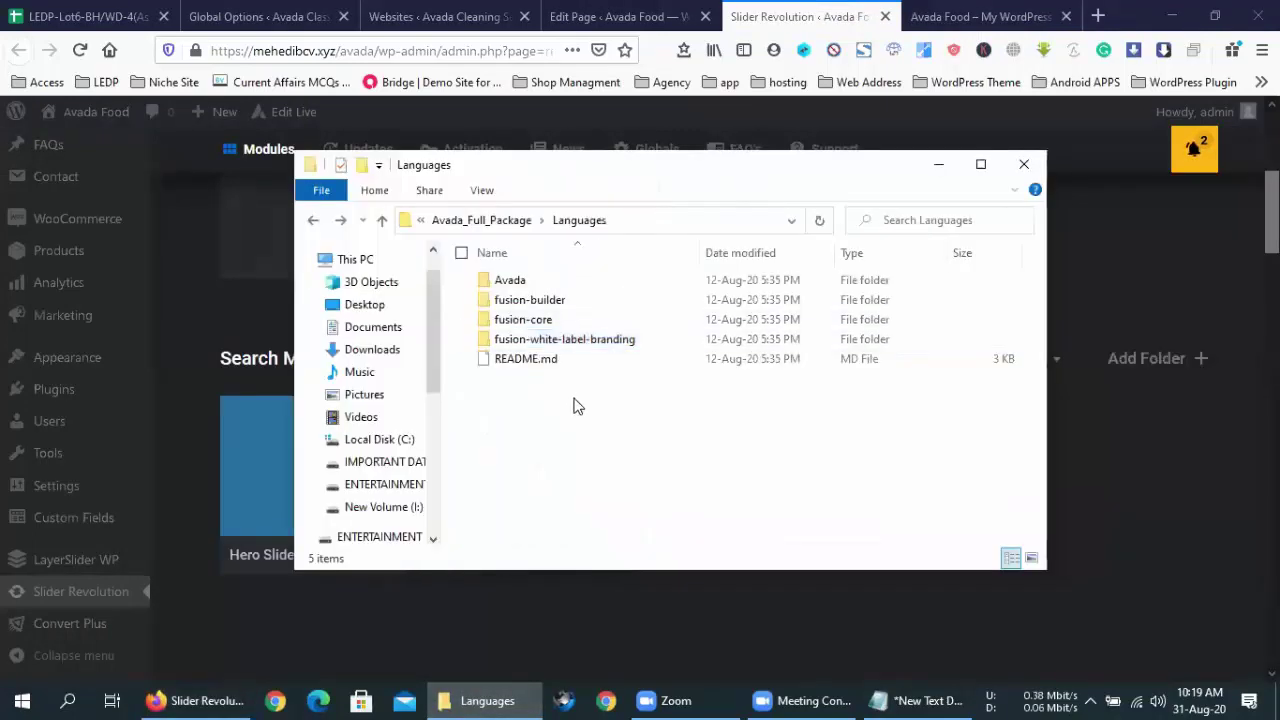
{"action": "left_click", "coordinate": [313, 220]}
{"action": "double_click", "coordinate": [530, 300]}
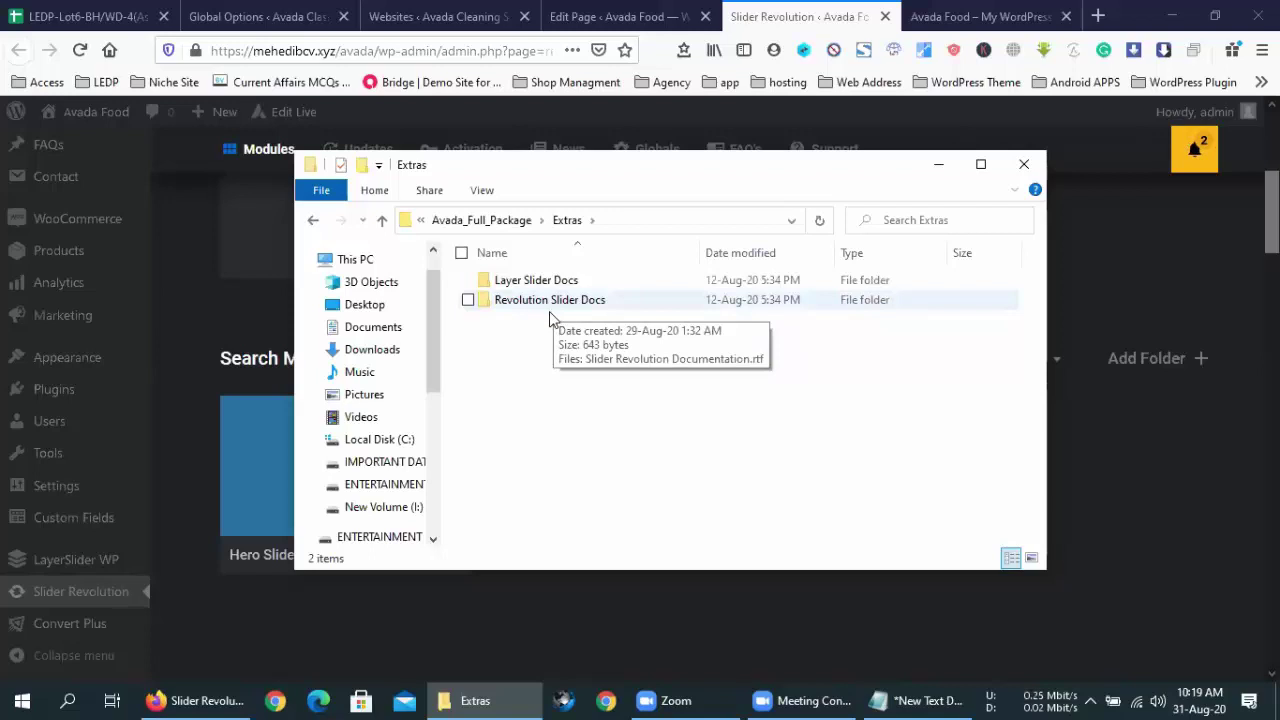
{"action": "double_click", "coordinate": [586, 311]}
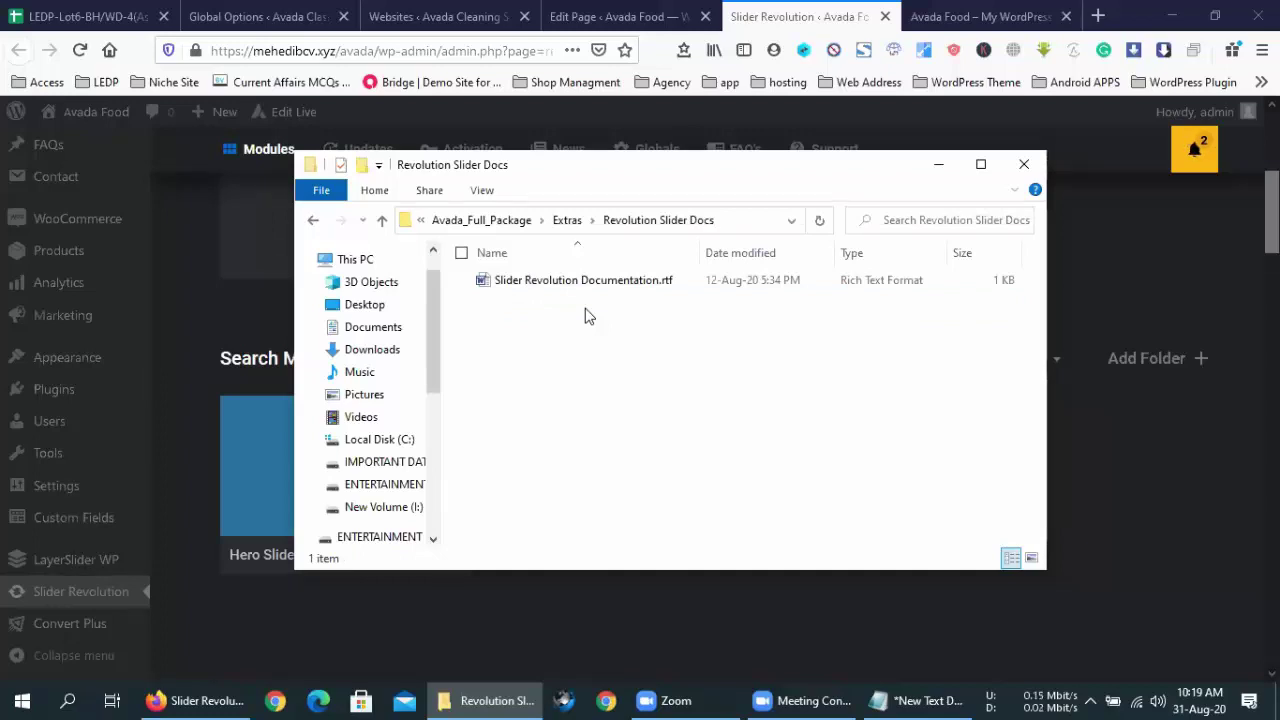
{"action": "left_click", "coordinate": [814, 700]}
{"action": "left_click", "coordinate": [679, 700]}
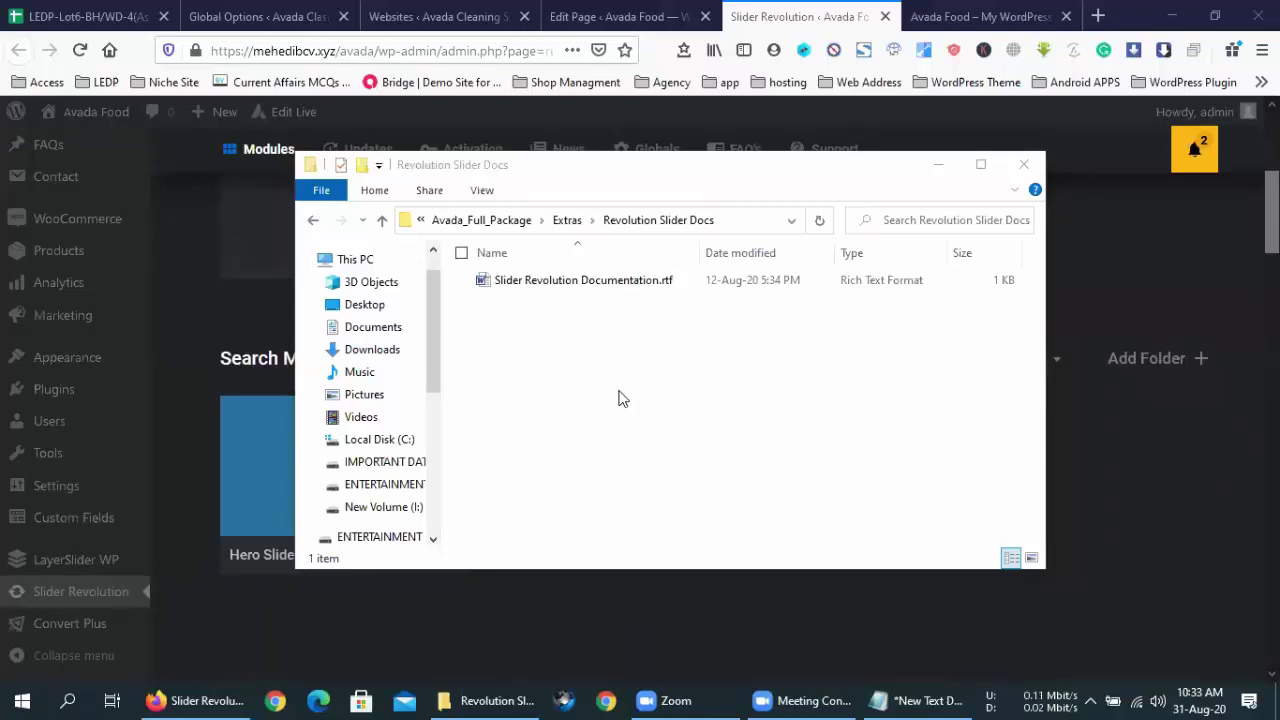
{"action": "left_click", "coordinate": [392, 286]}
{"action": "key", "text": "alt+Left"}
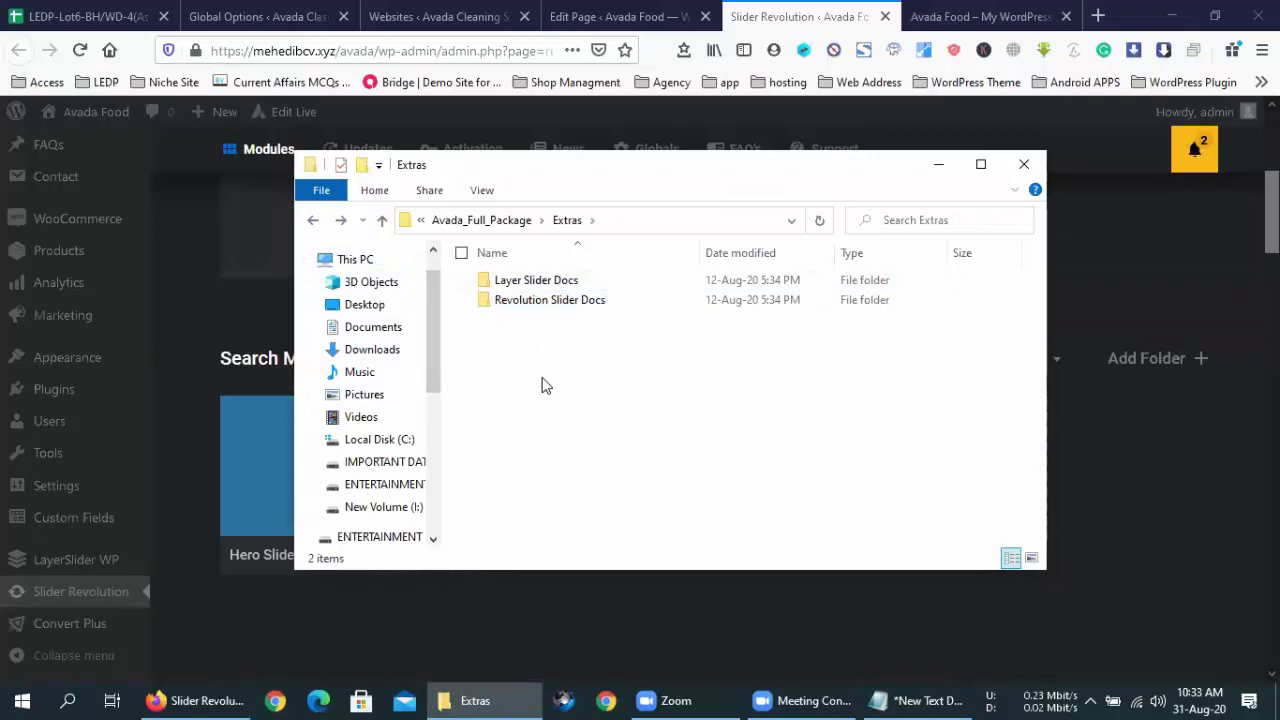
{"action": "left_click", "coordinate": [318, 226]}
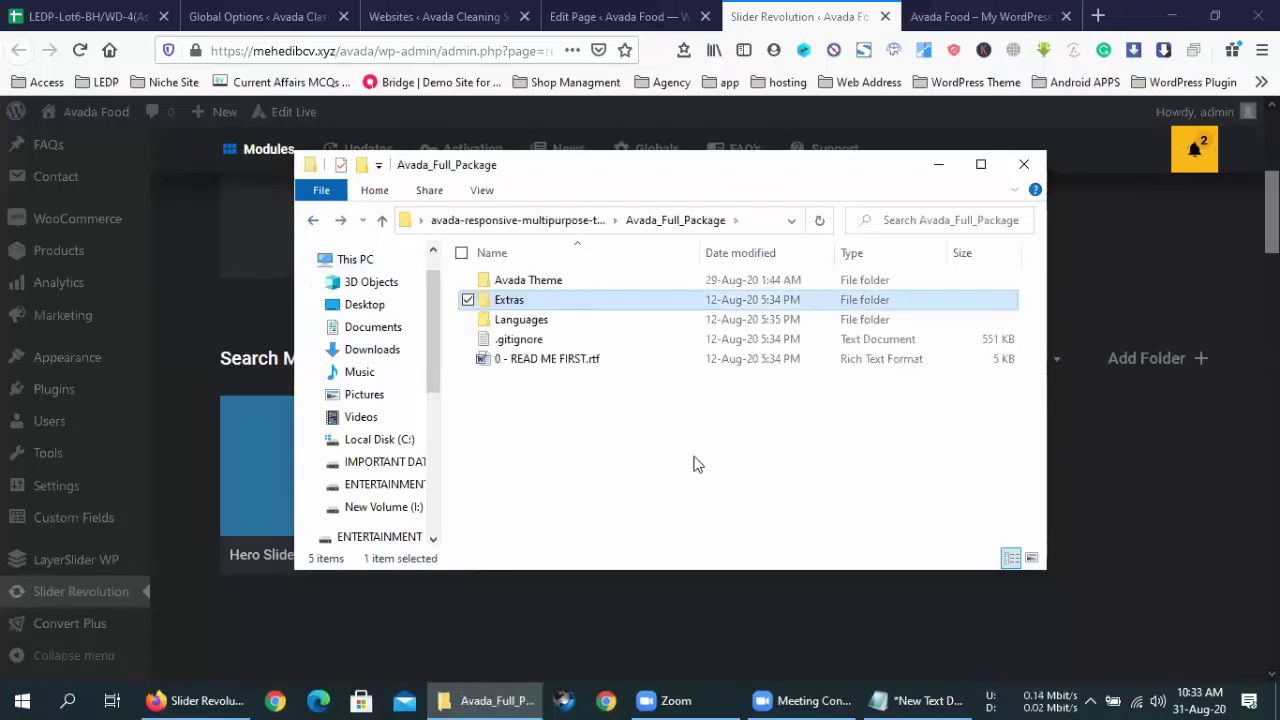
{"action": "double_click", "coordinate": [502, 303]}
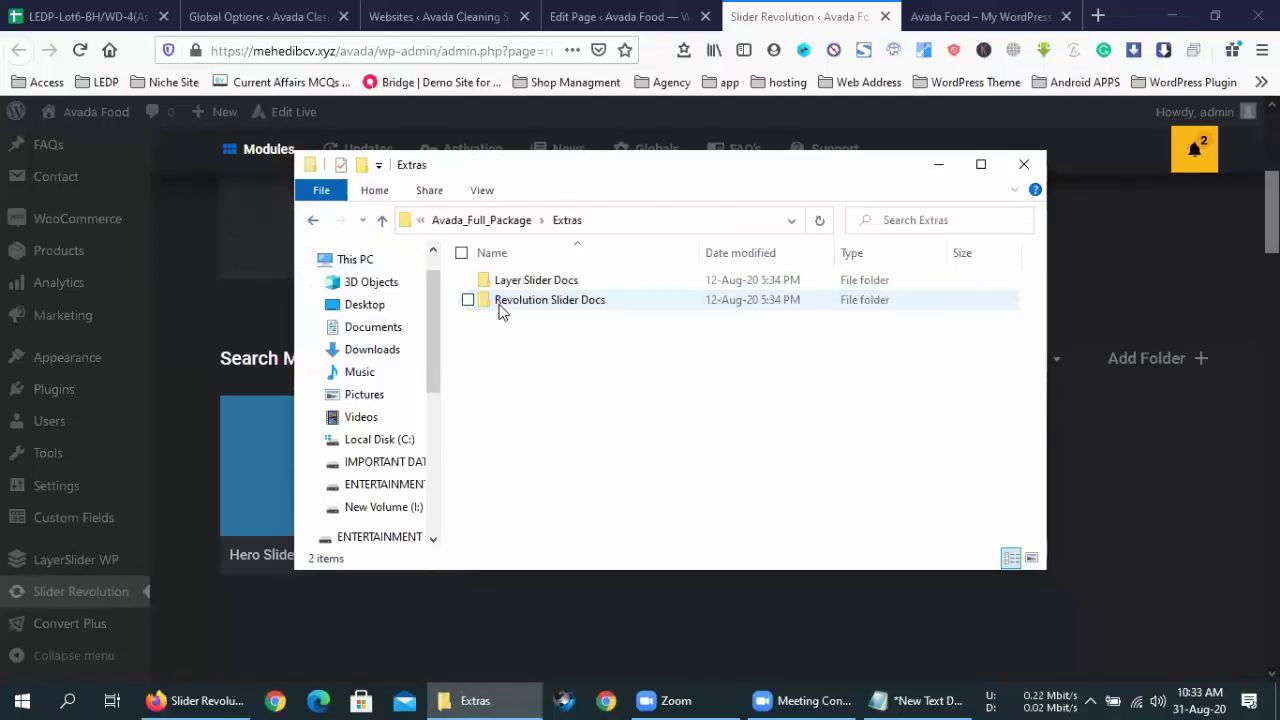
{"action": "left_click", "coordinate": [594, 301]}
{"action": "double_click", "coordinate": [594, 301]}
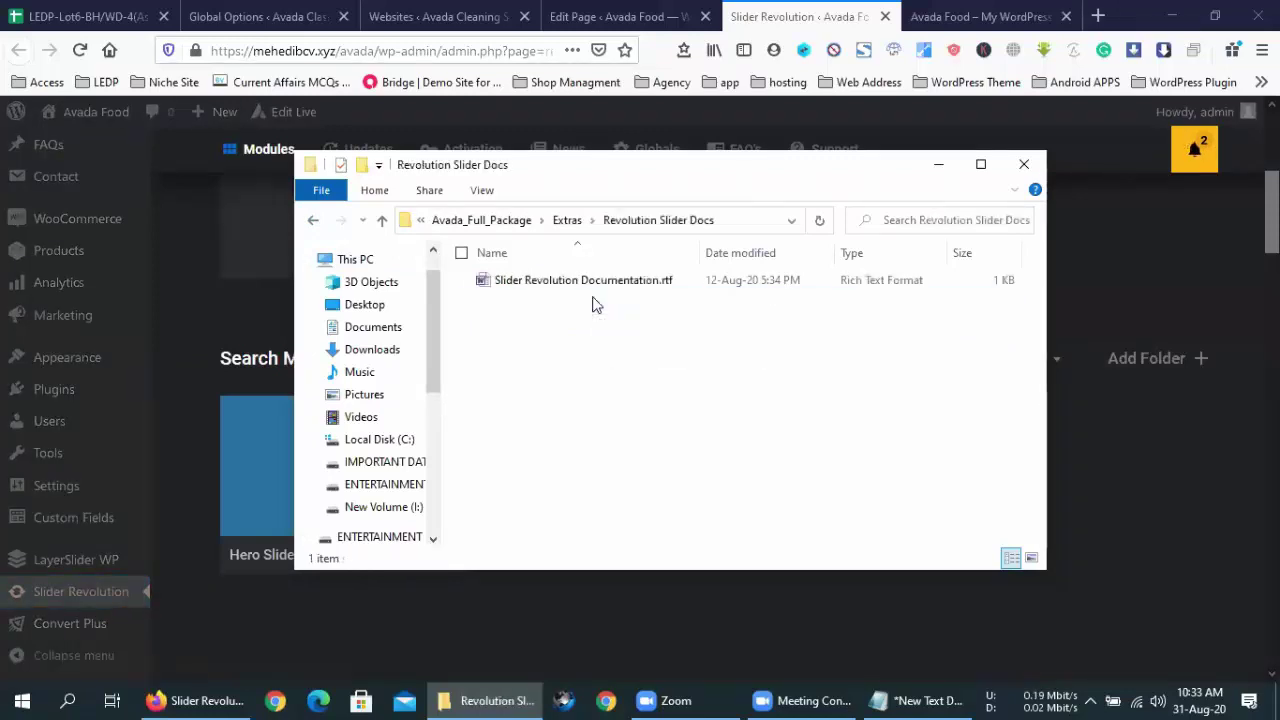
{"action": "left_click", "coordinate": [590, 283]}
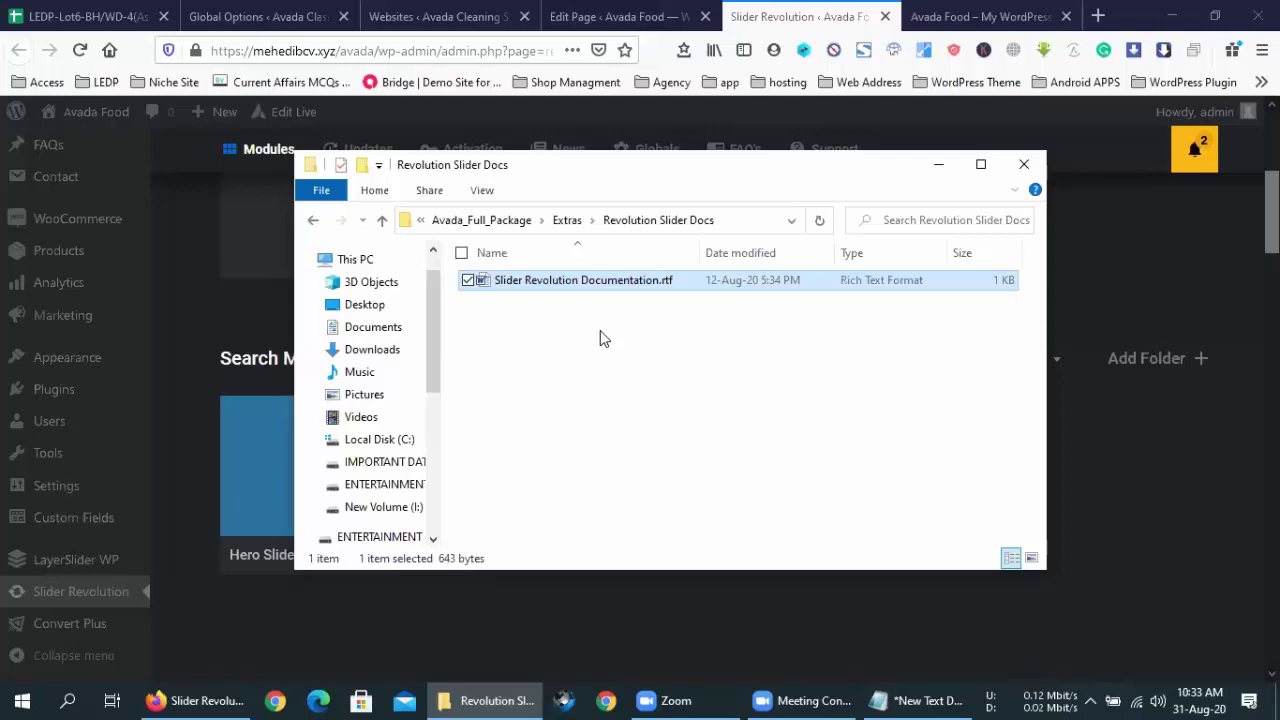
{"action": "left_click", "coordinate": [577, 392]}
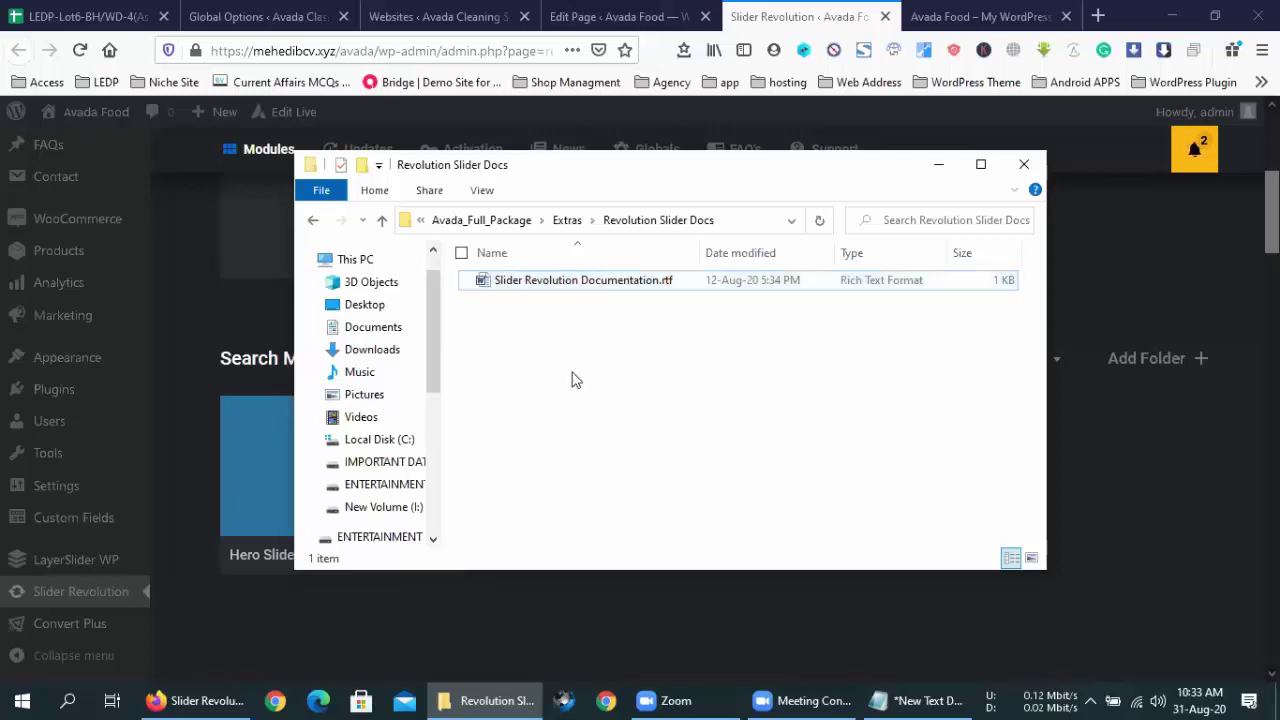
- Open Slider Revolution Documentation.rtf in Word and dismiss the Office activation notice
{"action": "double_click", "coordinate": [535, 285]}
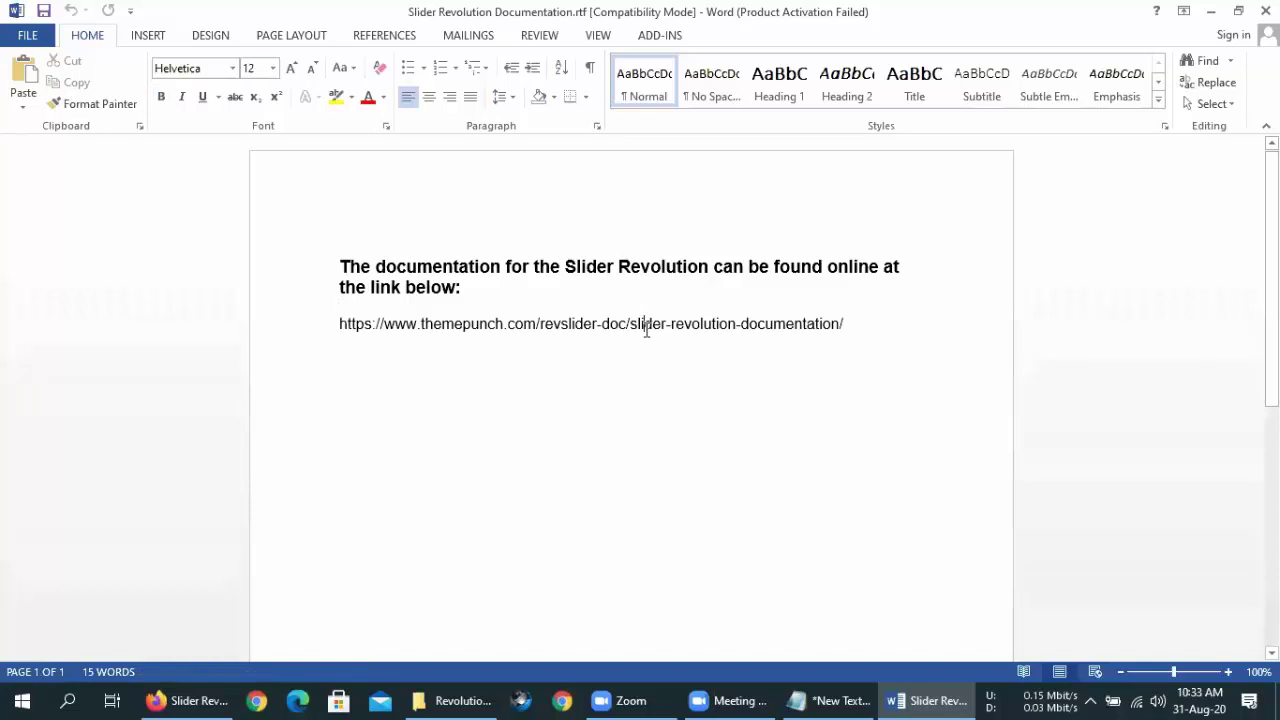
{"action": "scroll", "coordinate": [643, 334], "scroll_direction": "down", "scroll_amount": 3}
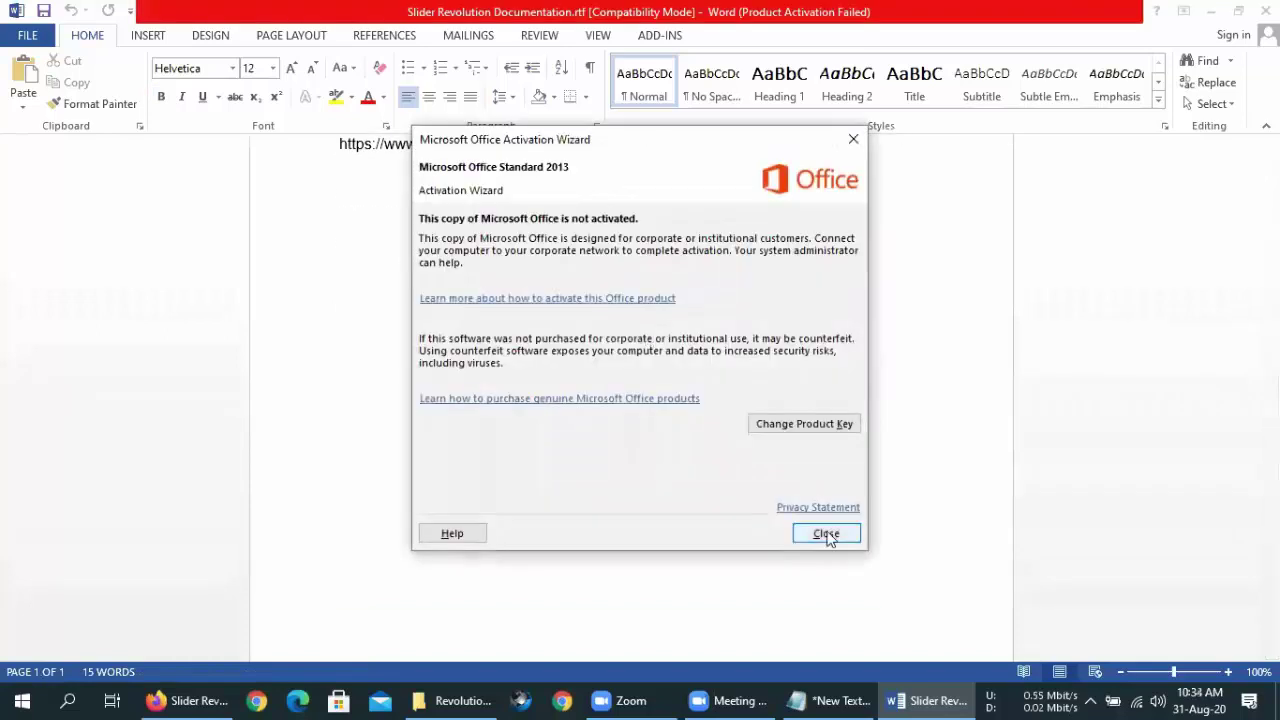
{"action": "left_click", "coordinate": [826, 533]}
{"action": "scroll", "coordinate": [700, 380], "scroll_direction": "up", "scroll_amount": 3}
- Copy the themepunch documentation URL, then close the document and Word
{"action": "triple_click", "coordinate": [856, 324]}
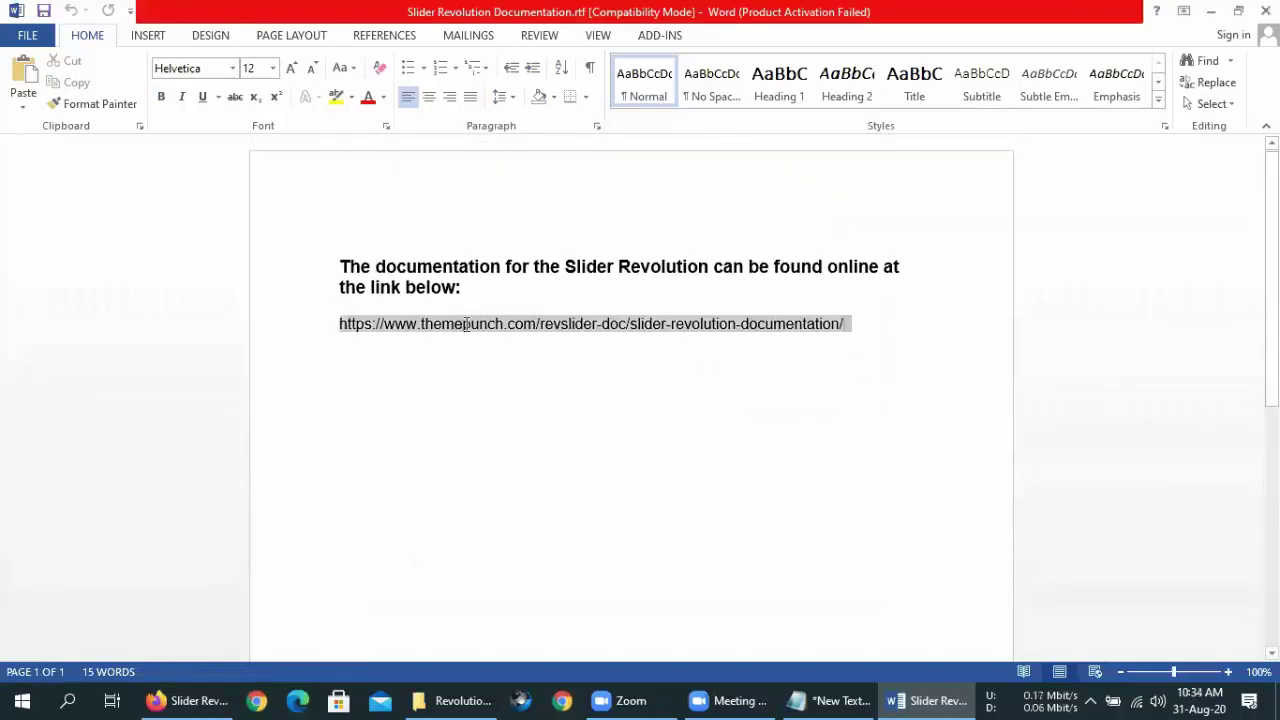
{"action": "right_click", "coordinate": [443, 328]}
{"action": "left_click", "coordinate": [490, 360]}
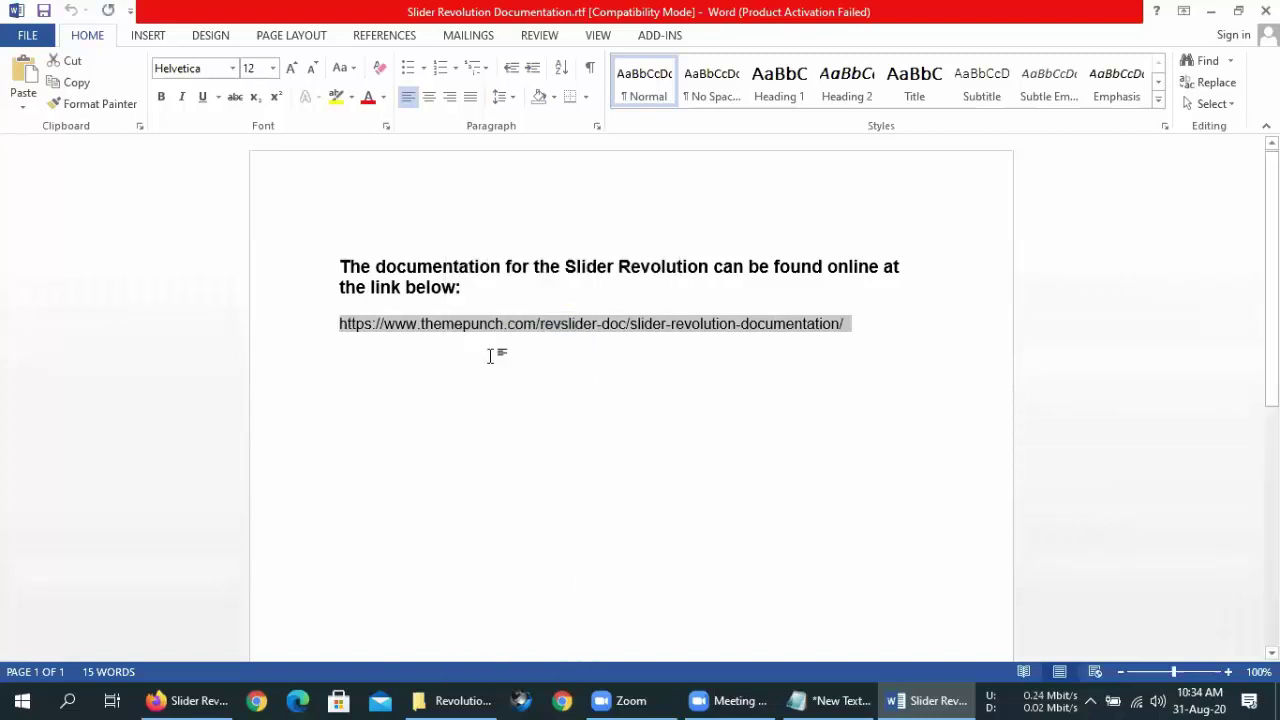
{"action": "key", "text": "ctrl+w"}
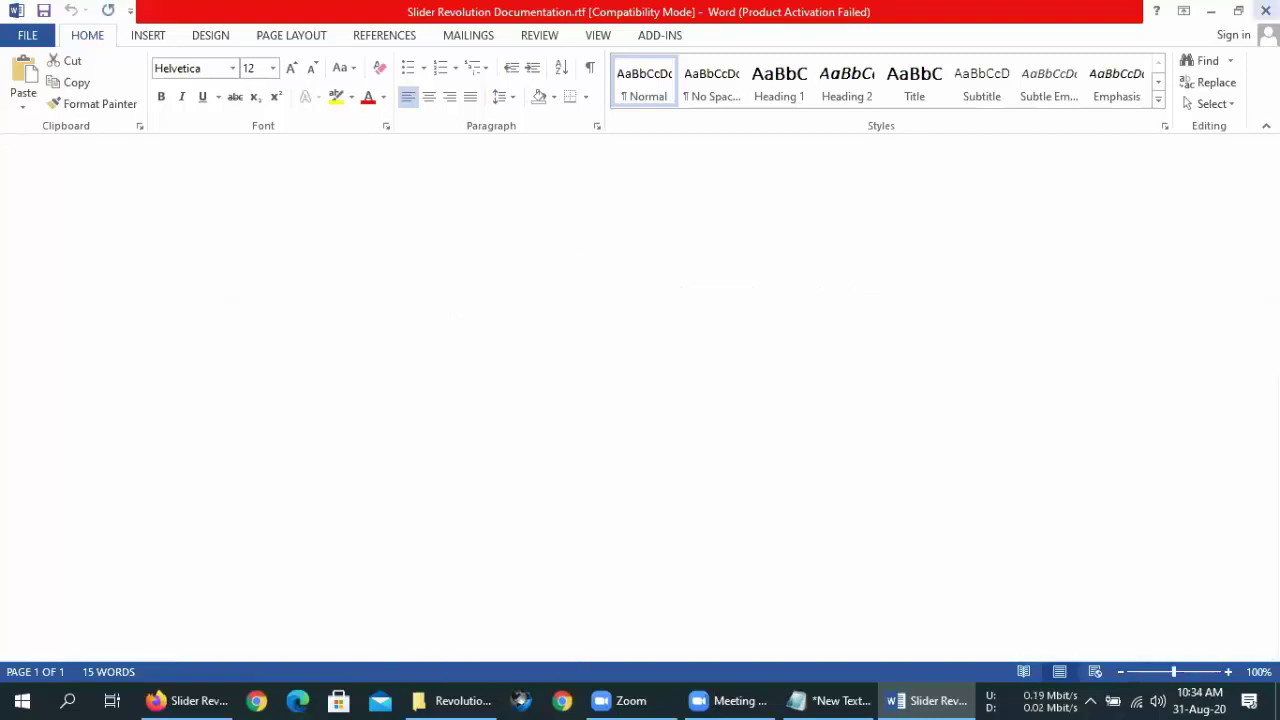
{"action": "key", "text": "alt+F4"}
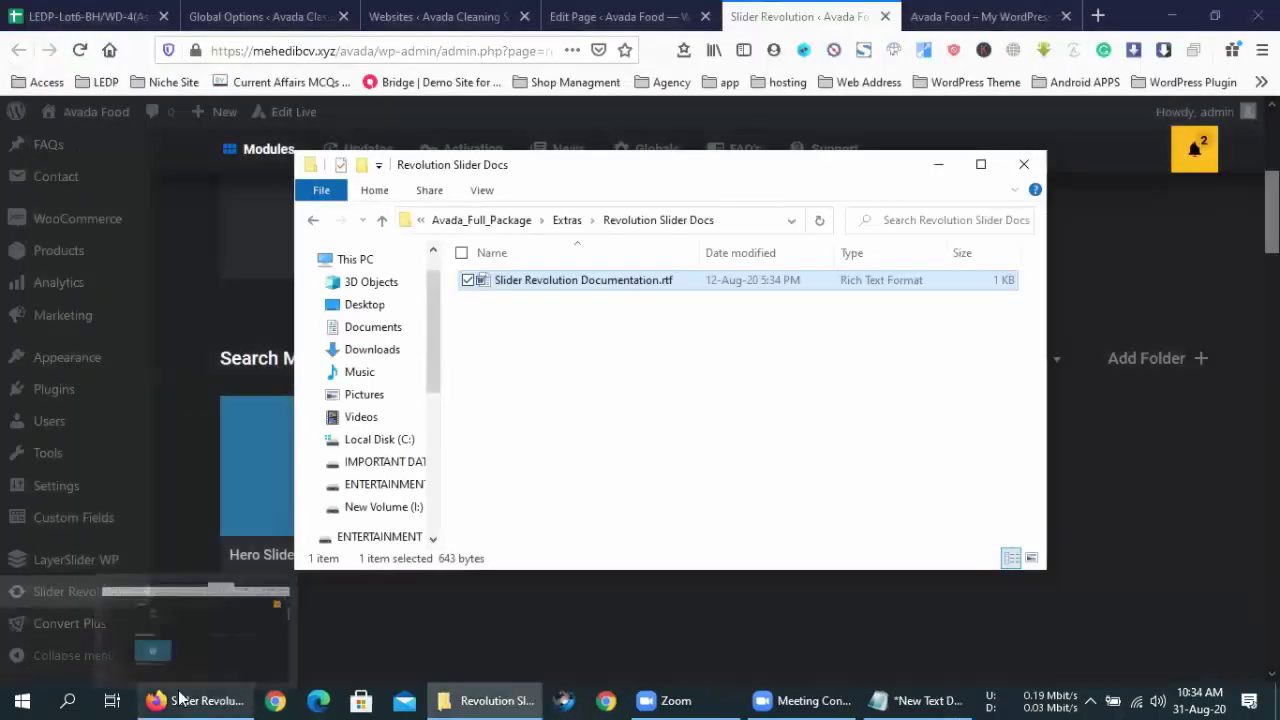
- Load the copied documentation link in a new Firefox tab to reach ThemePunch's Support Center
{"action": "left_click", "coordinate": [1100, 14]}
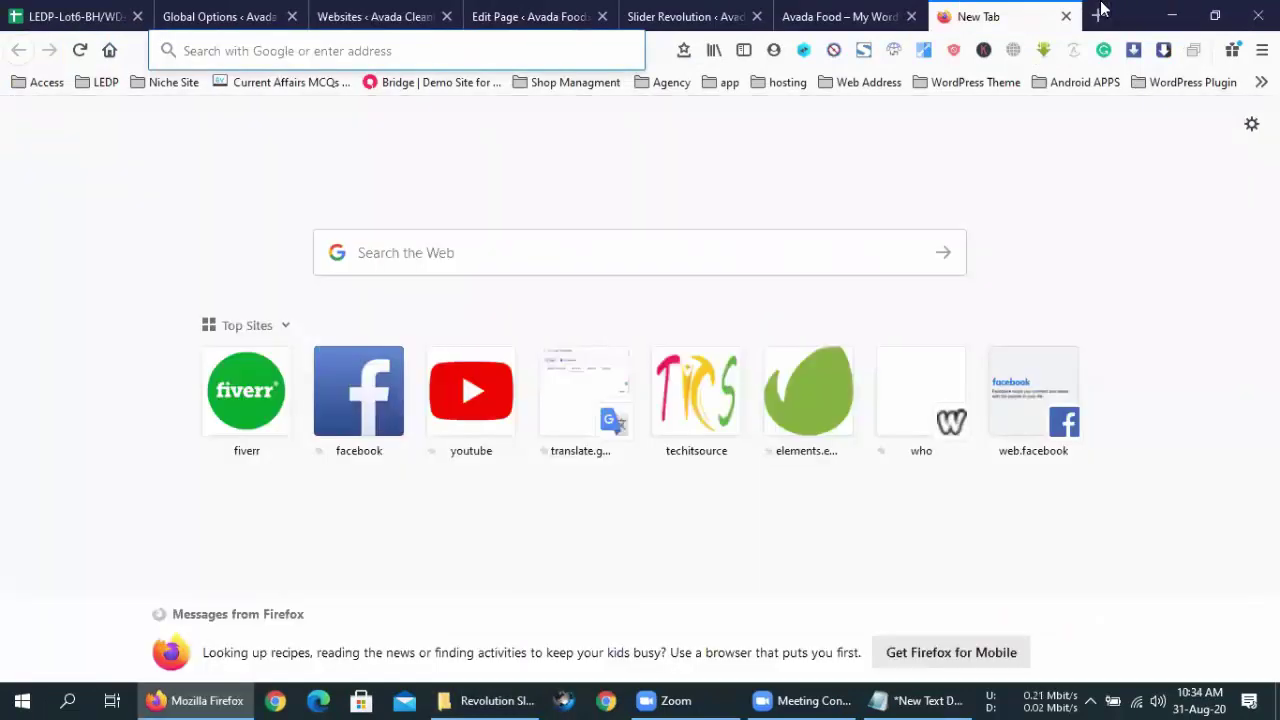
{"action": "right_click", "coordinate": [495, 50]}
{"action": "left_click", "coordinate": [560, 148]}
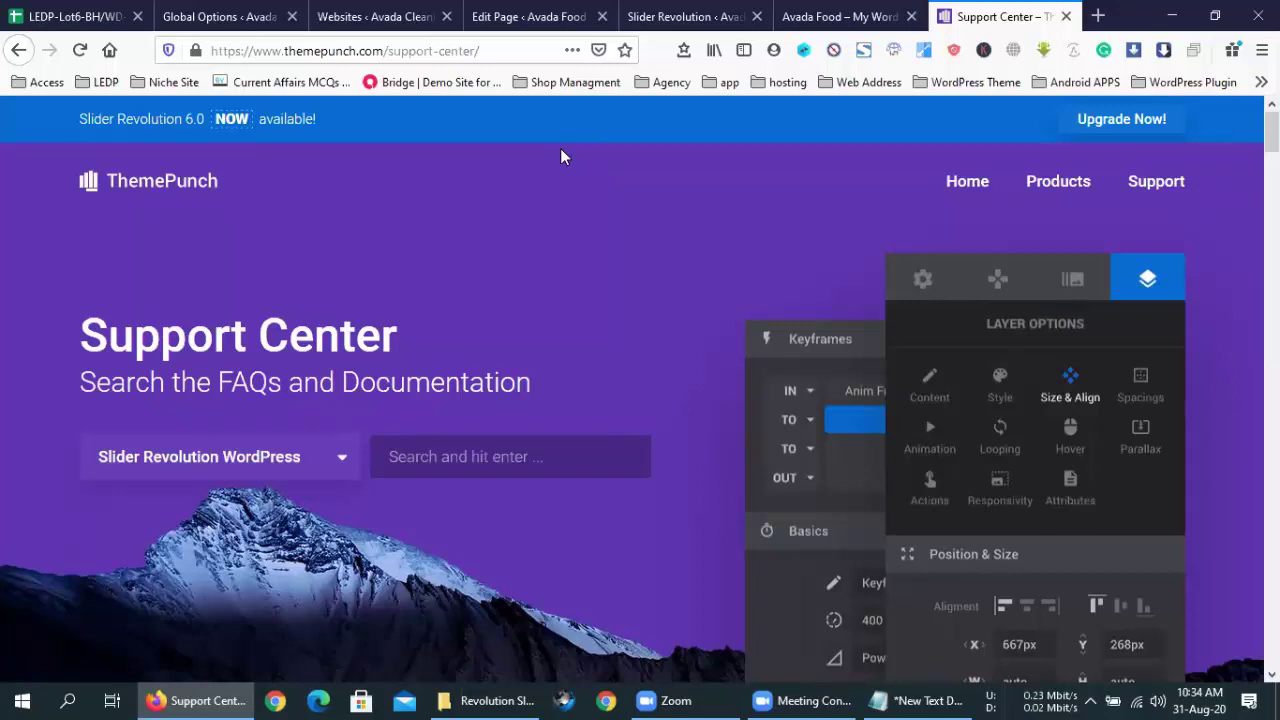
- Scroll through the Support Center's YouTube tutorials and documentation topics like Getting Started and Module Setup
{"action": "scroll", "coordinate": [591, 517], "scroll_direction": "down", "scroll_amount": 6}
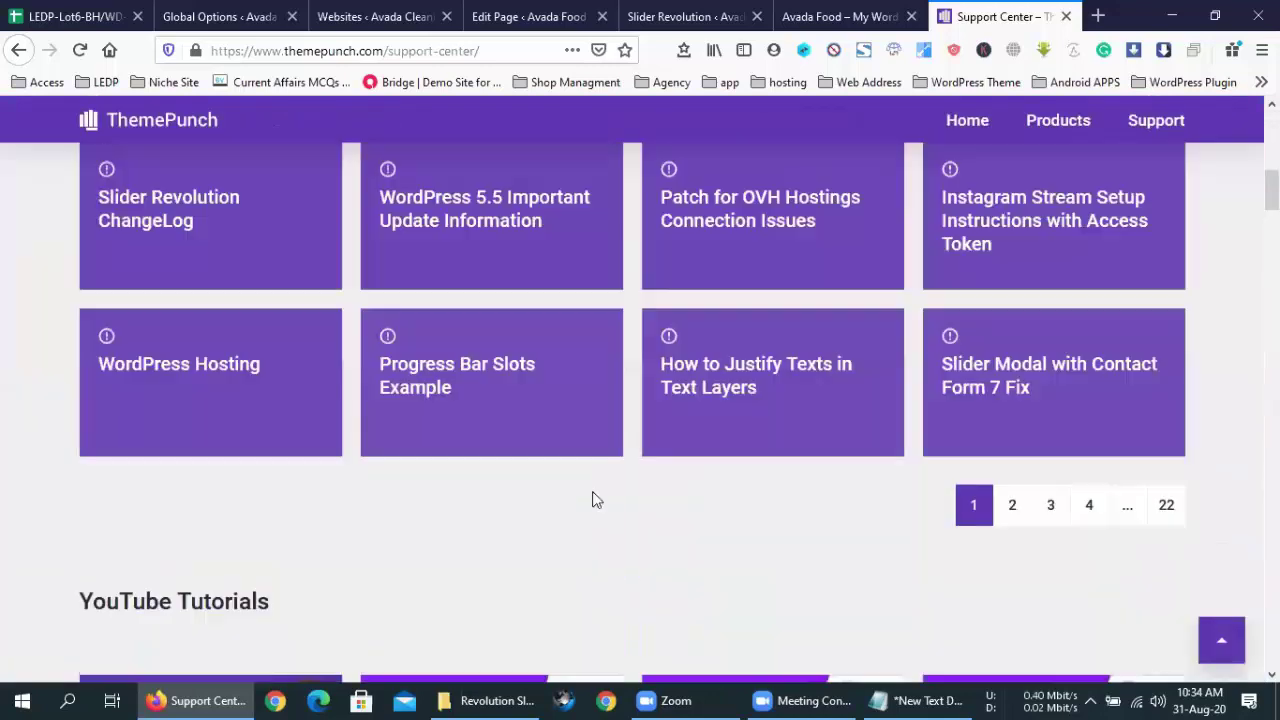
{"action": "scroll", "coordinate": [594, 500], "scroll_direction": "up", "scroll_amount": 4}
{"action": "scroll", "coordinate": [591, 517], "scroll_direction": "up", "scroll_amount": 3}
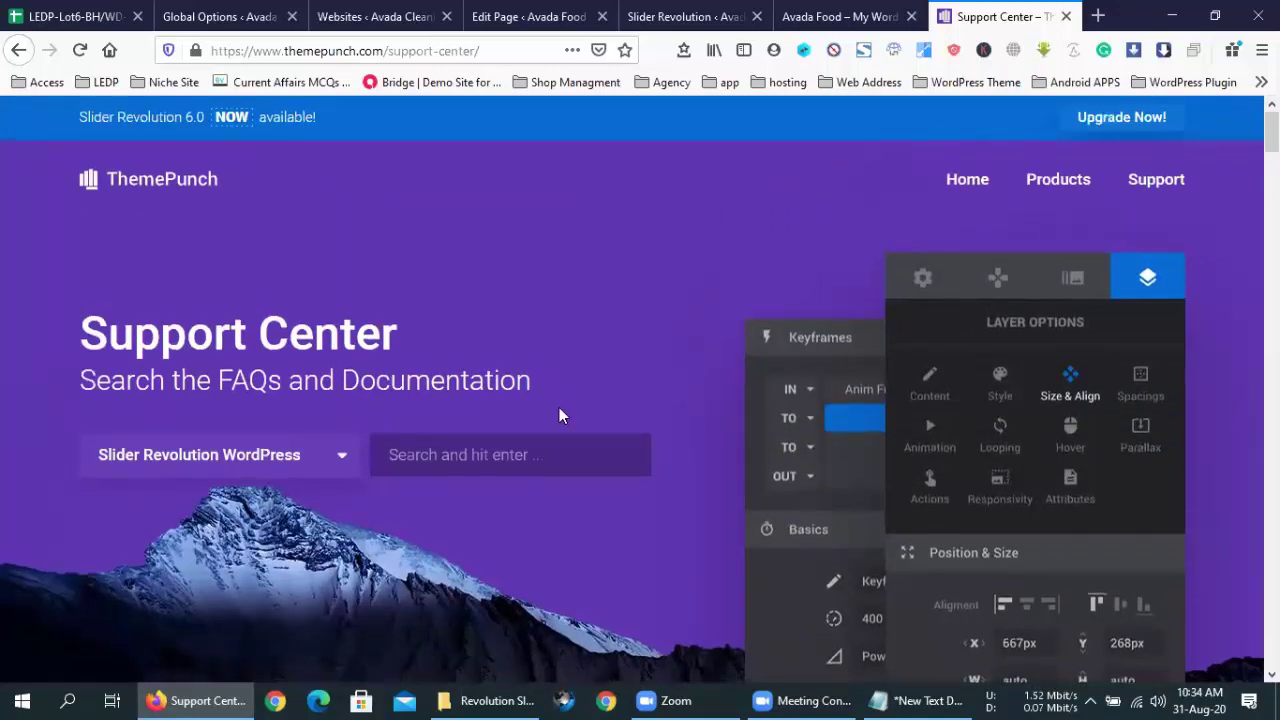
{"action": "scroll", "coordinate": [559, 414], "scroll_direction": "down", "scroll_amount": 3}
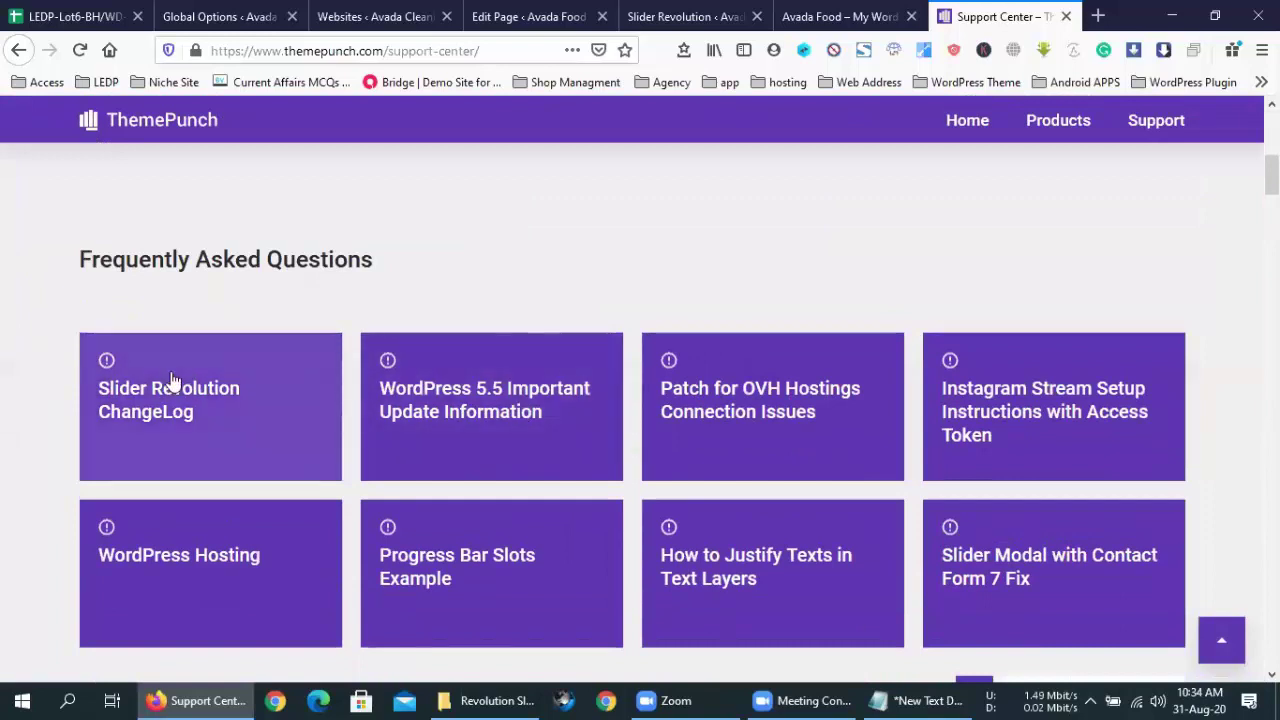
{"action": "scroll", "coordinate": [171, 380], "scroll_direction": "down", "scroll_amount": 4}
{"action": "scroll", "coordinate": [171, 377], "scroll_direction": "down", "scroll_amount": 3}
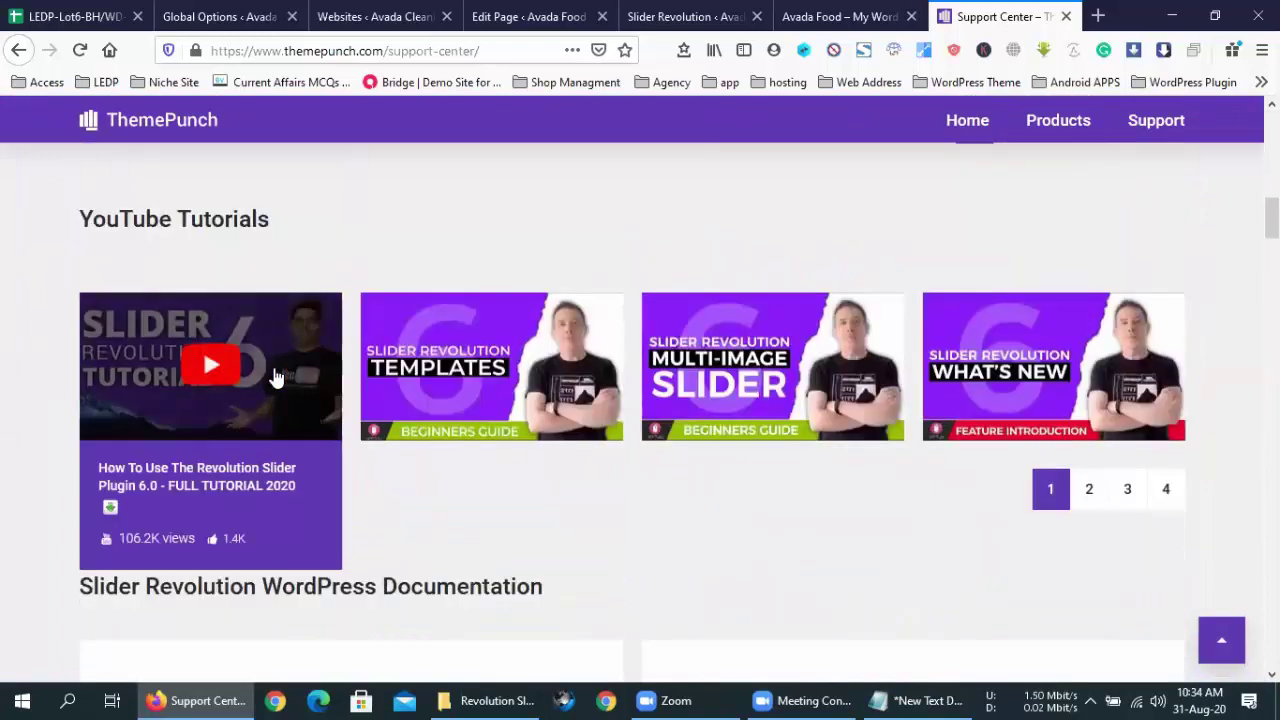
{"action": "scroll", "coordinate": [277, 376], "scroll_direction": "down", "scroll_amount": 3}
{"action": "scroll", "coordinate": [279, 374], "scroll_direction": "down", "scroll_amount": 2}
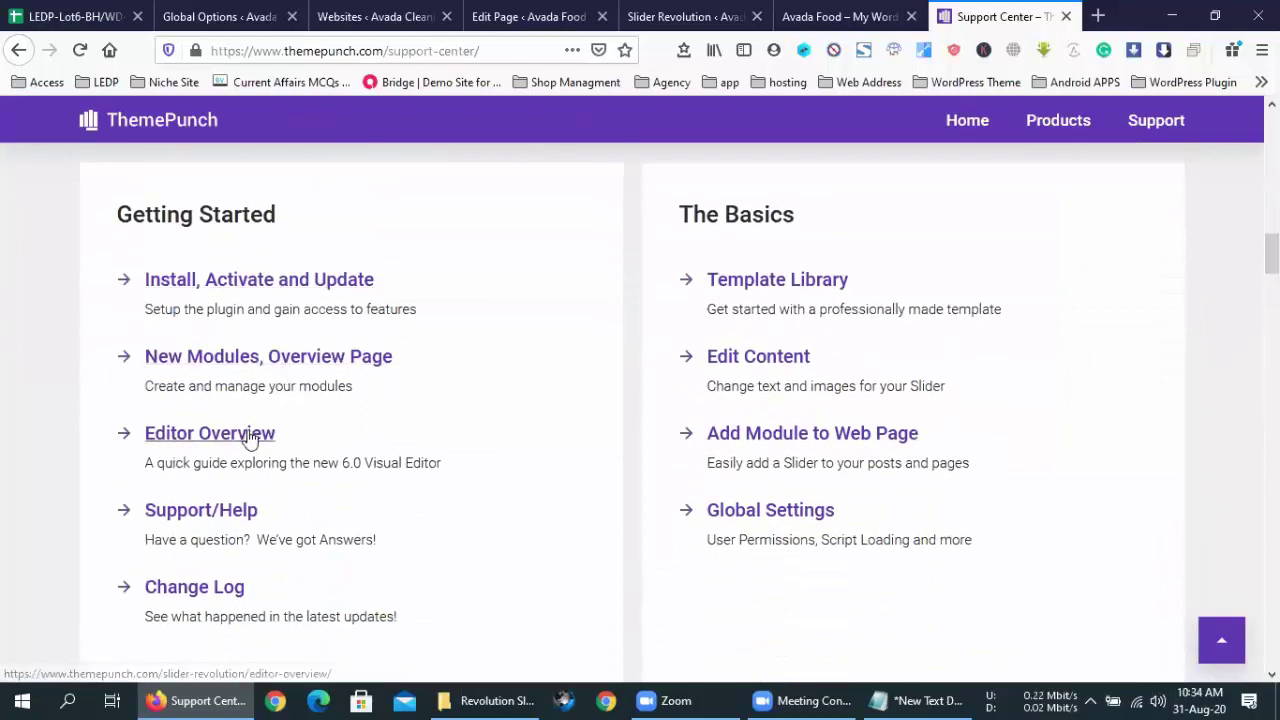
{"action": "scroll", "coordinate": [248, 436], "scroll_direction": "down", "scroll_amount": 5}
{"action": "scroll", "coordinate": [248, 436], "scroll_direction": "down", "scroll_amount": 10}
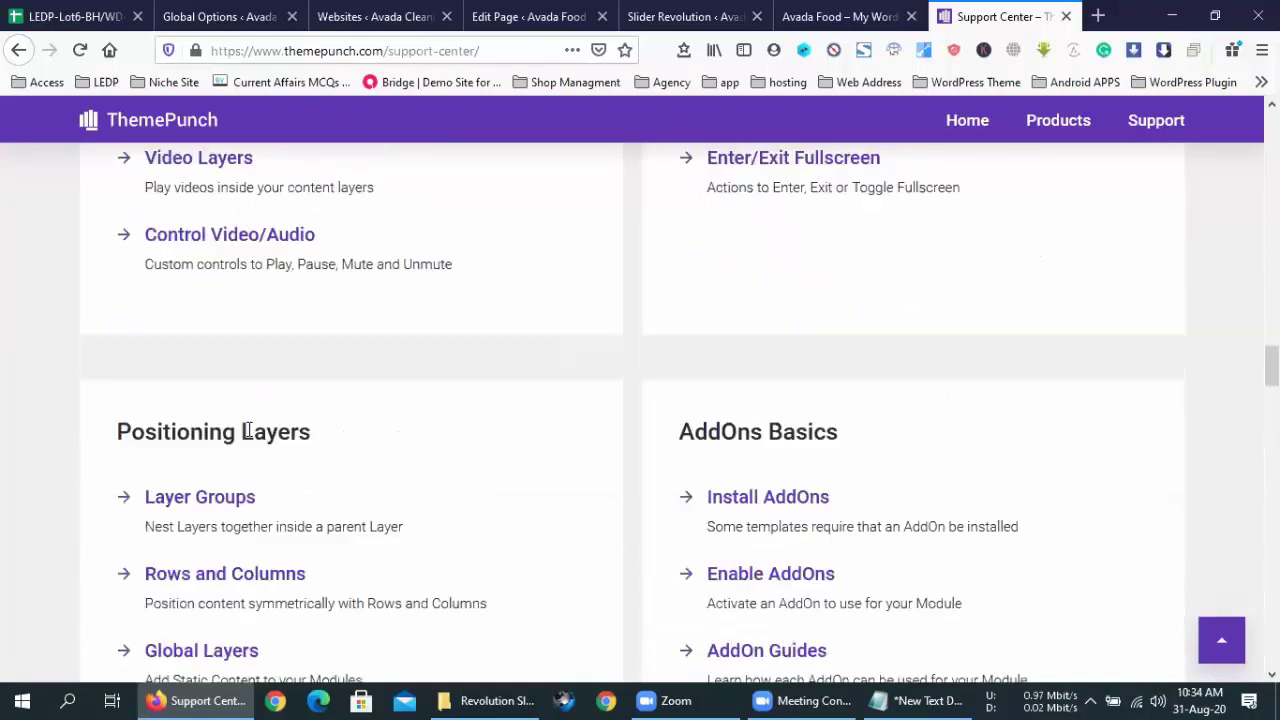
{"action": "scroll", "coordinate": [250, 438], "scroll_direction": "down", "scroll_amount": 12}
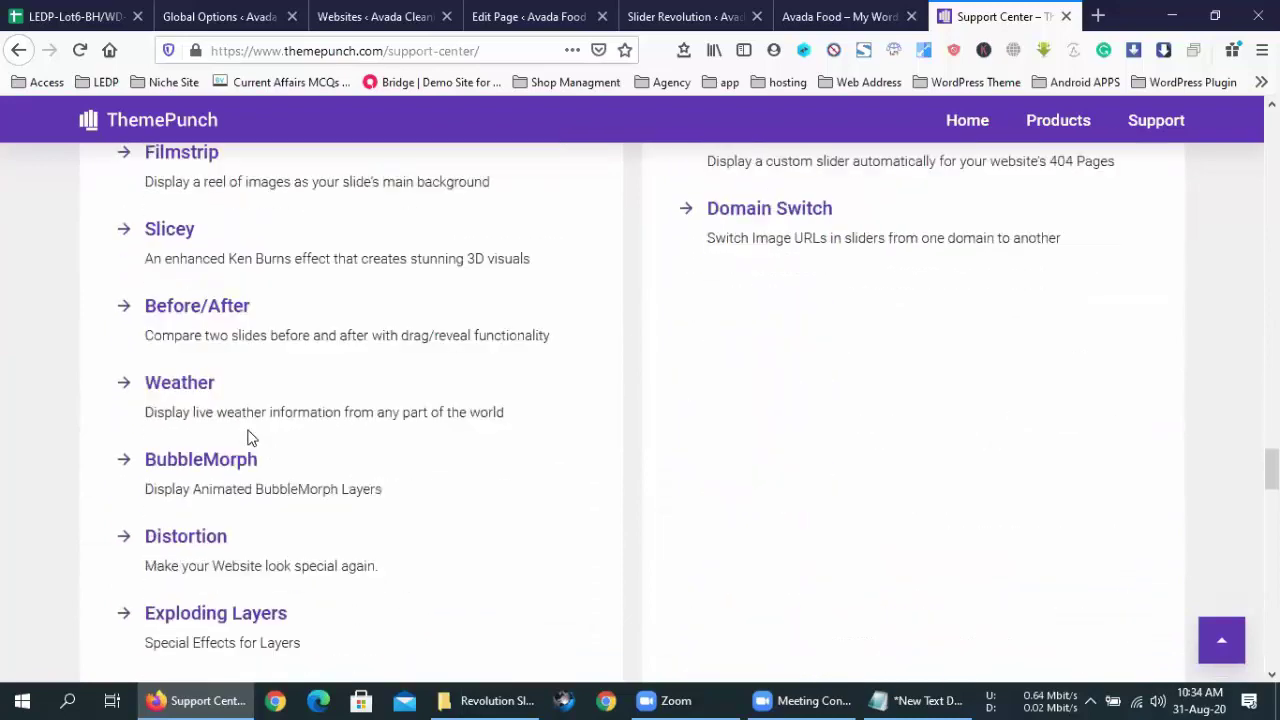
{"action": "scroll", "coordinate": [250, 438], "scroll_direction": "down", "scroll_amount": 5}
{"action": "scroll", "coordinate": [250, 438], "scroll_direction": "down", "scroll_amount": 5}
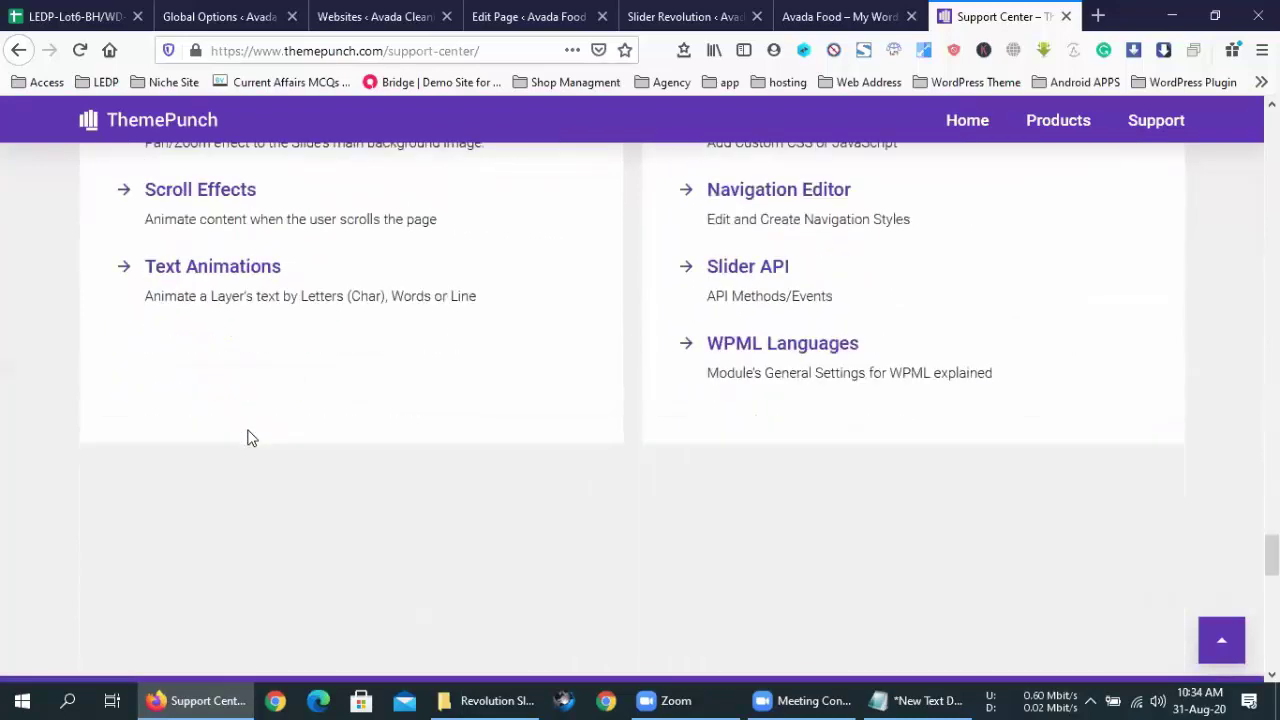
{"action": "scroll", "coordinate": [250, 438], "scroll_direction": "up", "scroll_amount": 15}
{"action": "scroll", "coordinate": [248, 436], "scroll_direction": "up", "scroll_amount": 10}
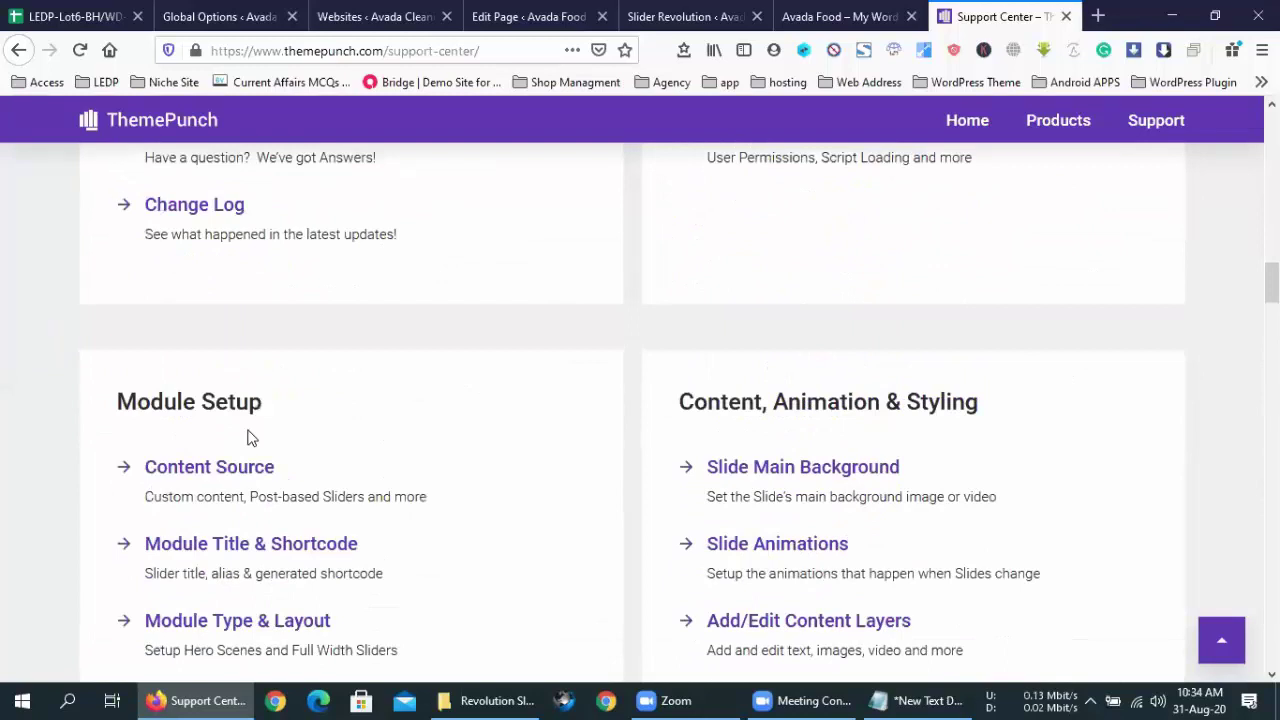
{"action": "scroll", "coordinate": [250, 438], "scroll_direction": "up", "scroll_amount": 5}
{"action": "scroll", "coordinate": [250, 438], "scroll_direction": "up", "scroll_amount": 5}
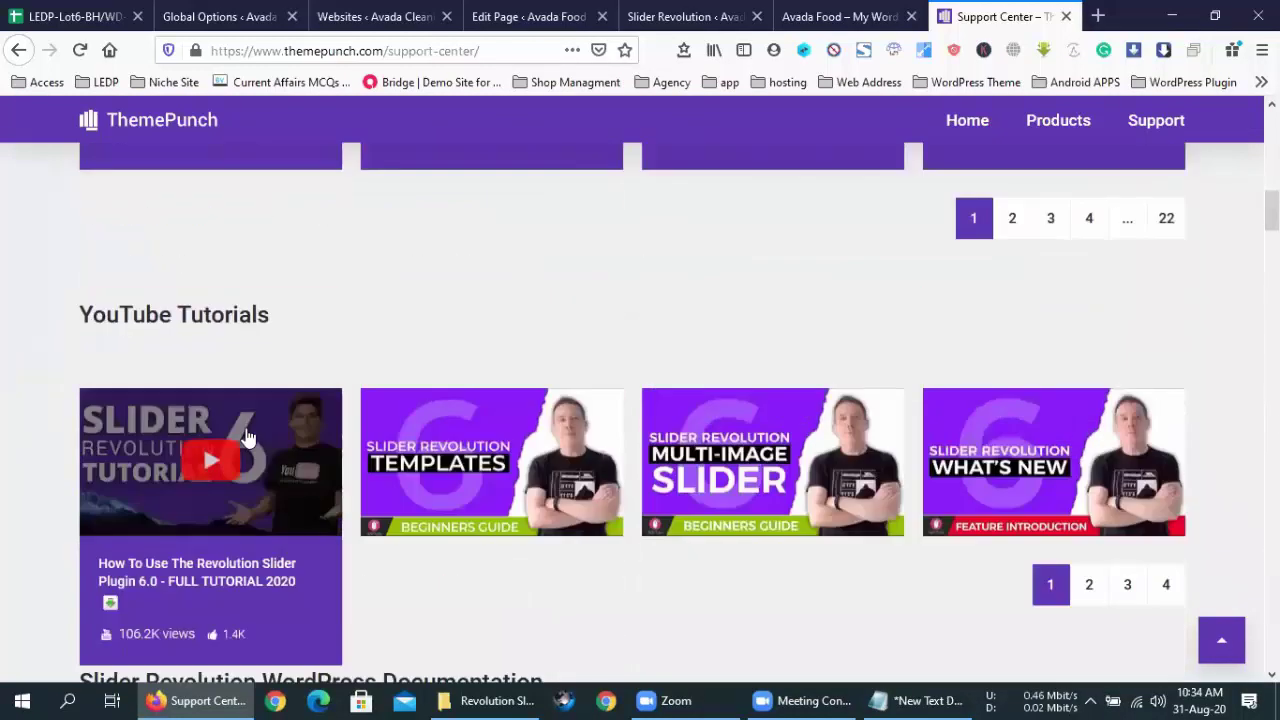
{"action": "scroll", "coordinate": [250, 438], "scroll_direction": "down", "scroll_amount": 6}
{"action": "scroll", "coordinate": [229, 302], "scroll_direction": "up", "scroll_amount": 4}
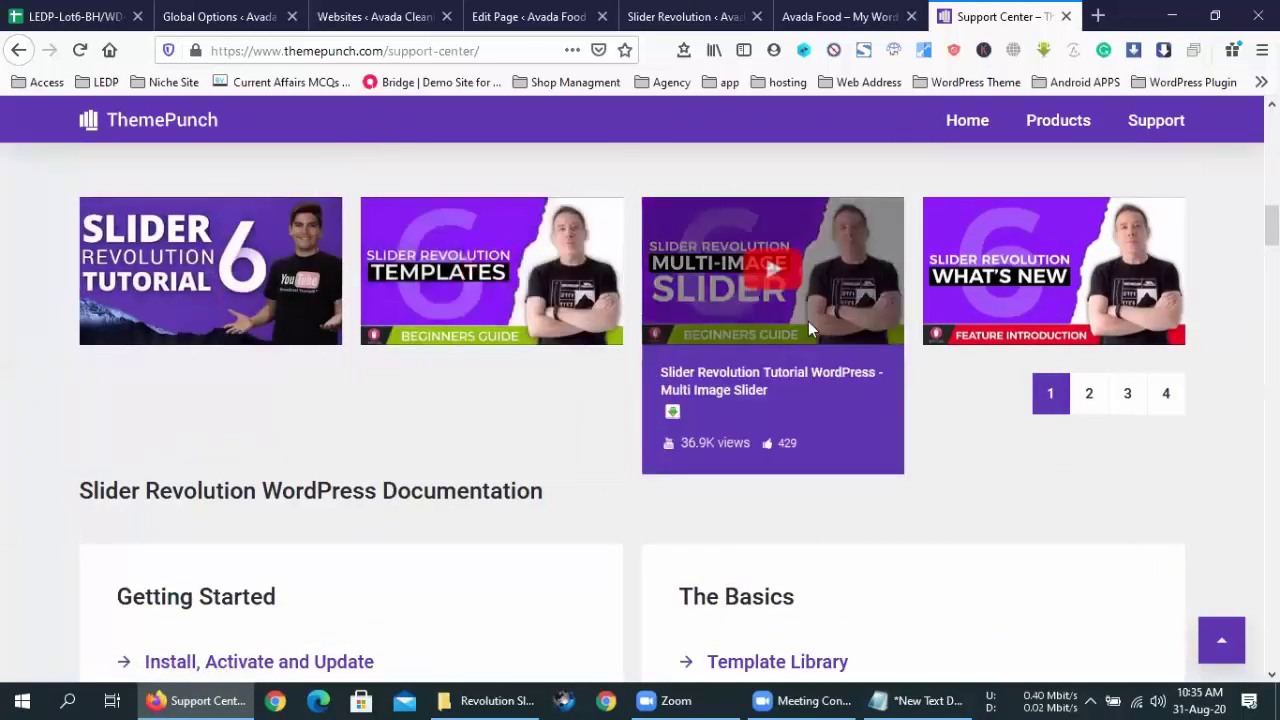
{"action": "scroll", "coordinate": [617, 403], "scroll_direction": "down", "scroll_amount": 2}
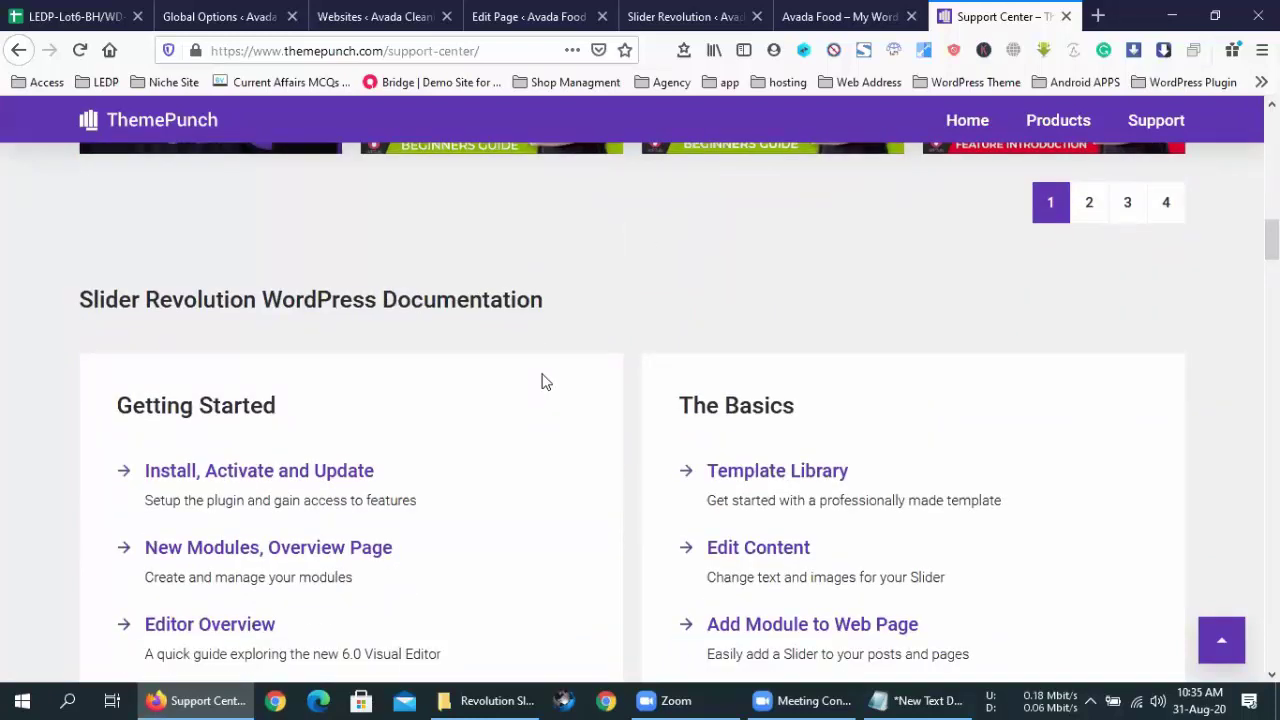
{"action": "scroll", "coordinate": [516, 520], "scroll_direction": "down", "scroll_amount": 6}
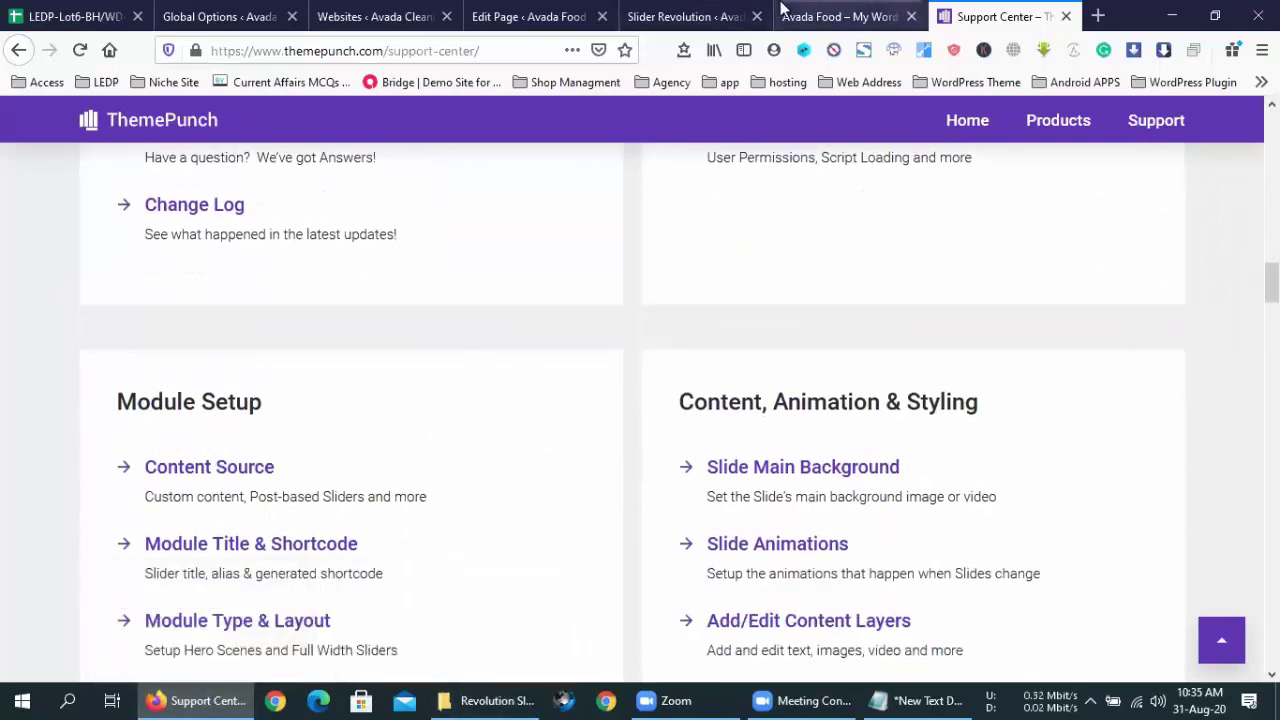
- Check the Slider Revolution dashboard, then glance down the Avada Food homepage
{"action": "left_click", "coordinate": [695, 12]}
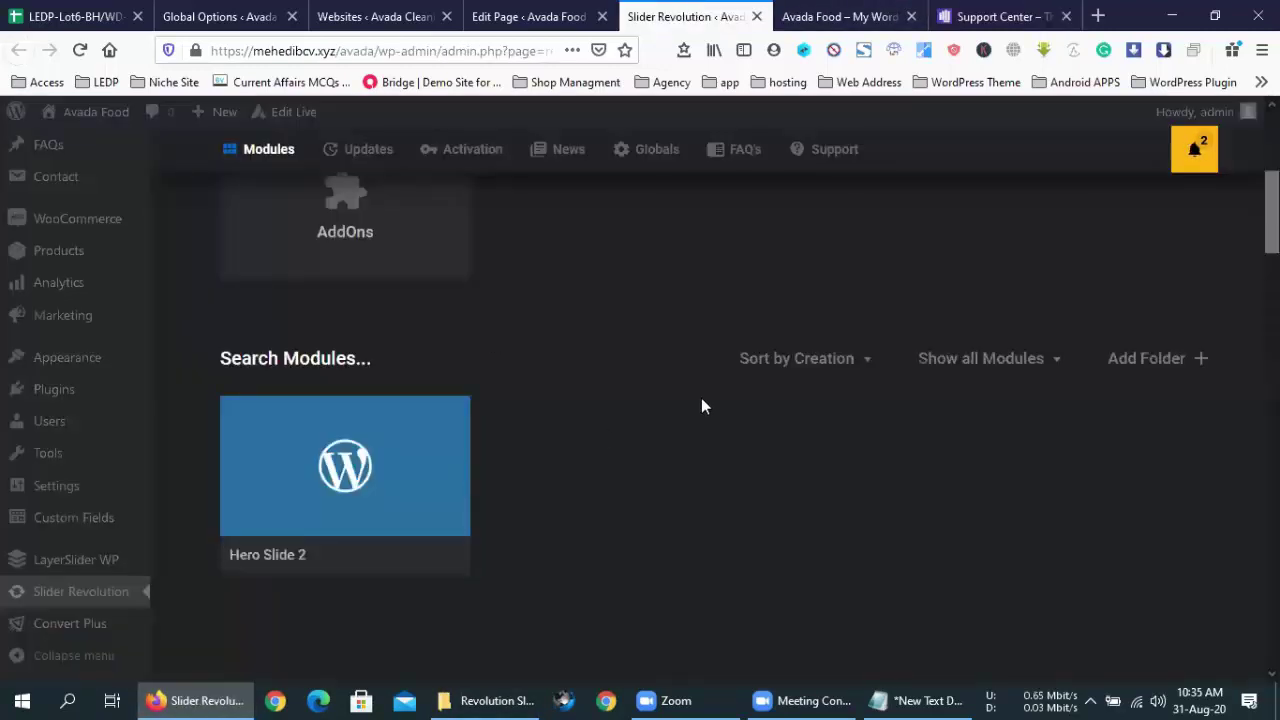
{"action": "scroll", "coordinate": [700, 406], "scroll_direction": "up", "scroll_amount": 4}
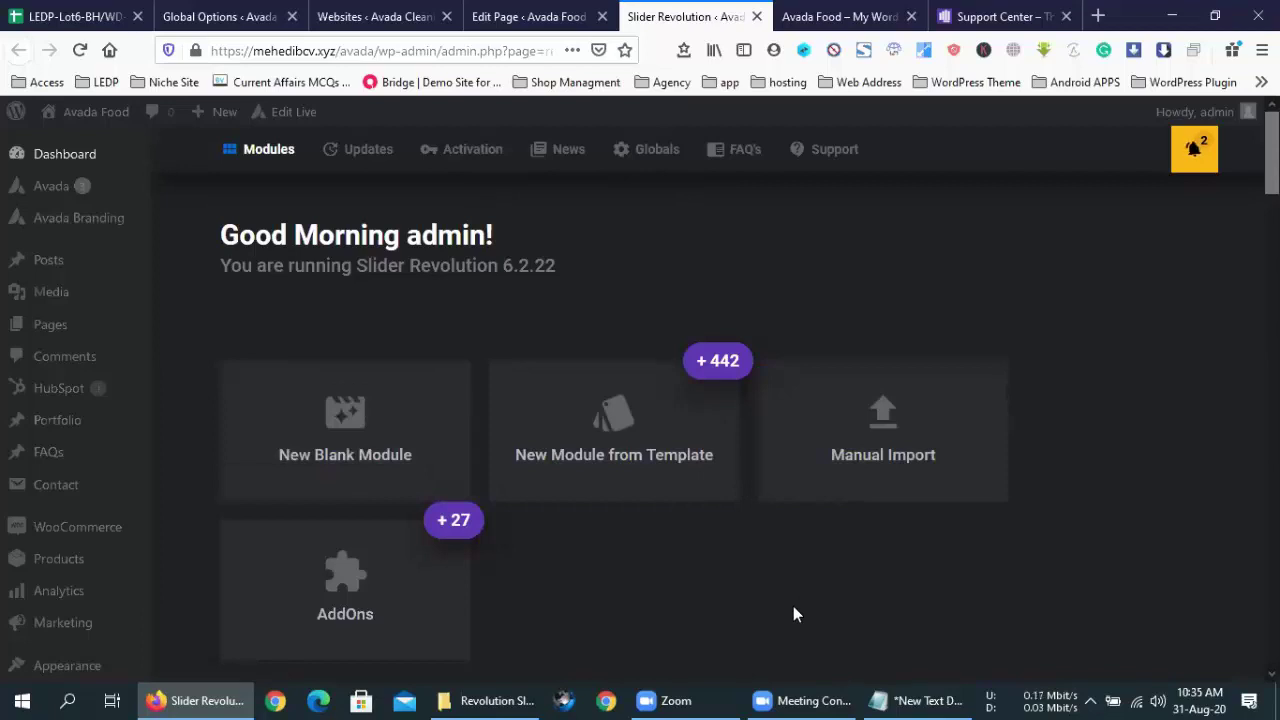
{"action": "left_click", "coordinate": [795, 12]}
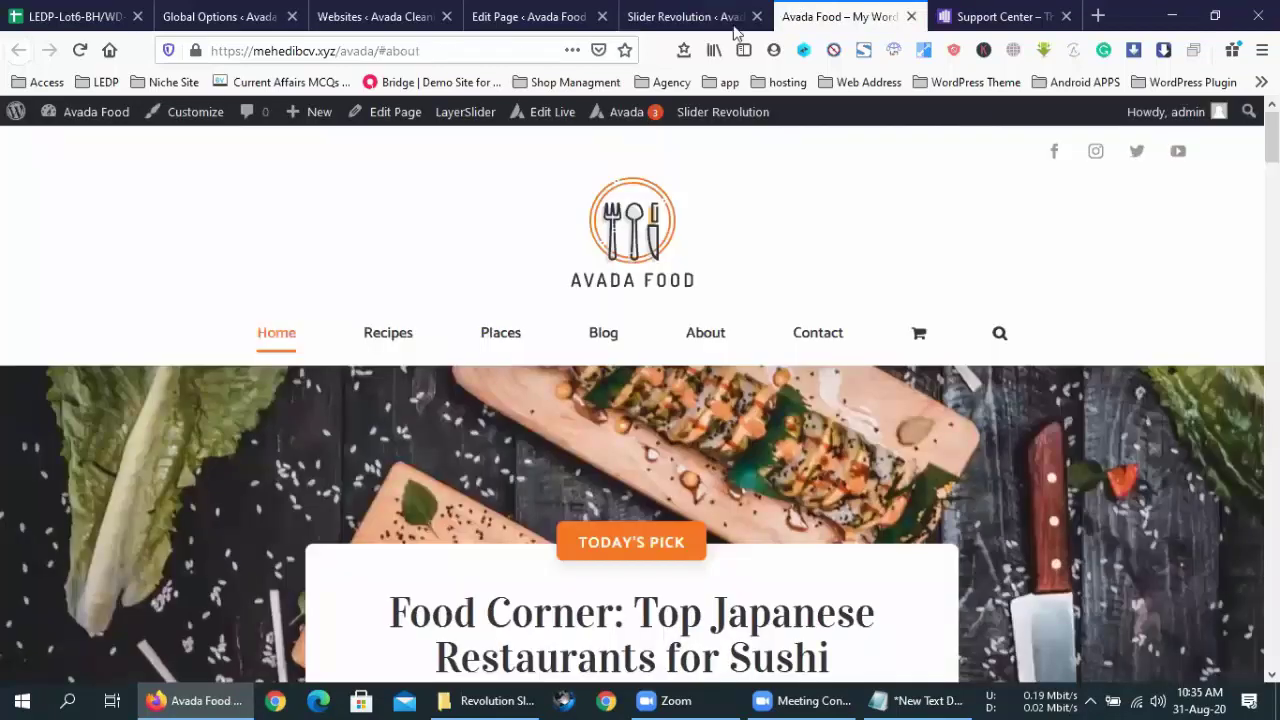
{"action": "scroll", "coordinate": [670, 513], "scroll_direction": "down", "scroll_amount": 3}
{"action": "scroll", "coordinate": [670, 513], "scroll_direction": "down", "scroll_amount": 5}
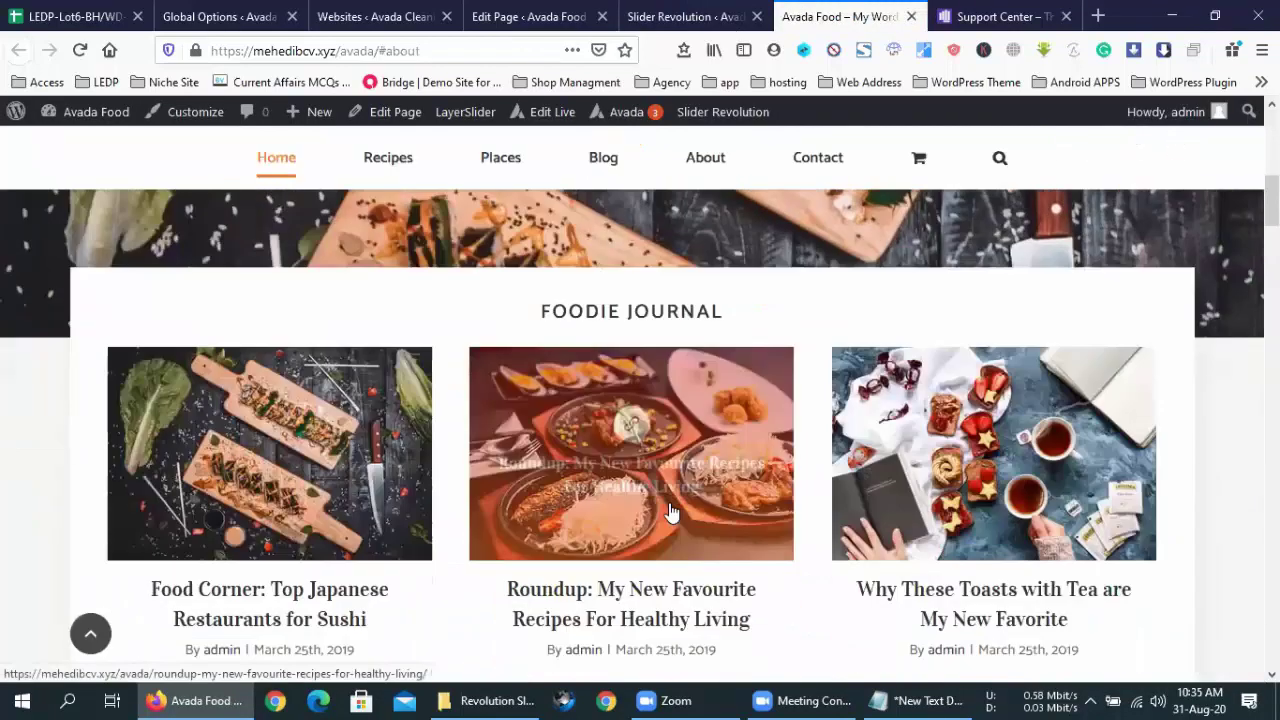
- Return to the Slider Revolution 6.2.22 Modules page and scroll past the Hero Slide 2 listing
{"action": "left_click", "coordinate": [740, 14]}
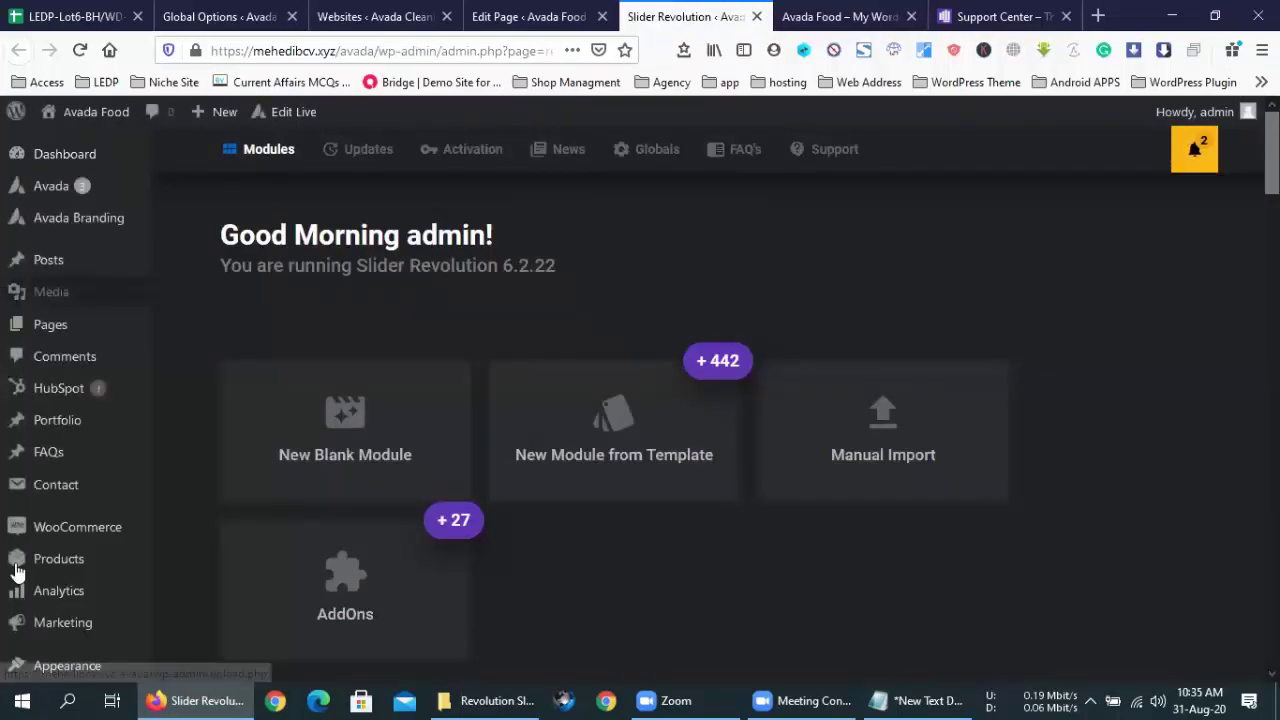
{"action": "mouse_move", "coordinate": [37, 528]}
{"action": "scroll", "coordinate": [38, 530], "scroll_direction": "down", "scroll_amount": 1}
{"action": "scroll", "coordinate": [37, 530], "scroll_direction": "down", "scroll_amount": 3}
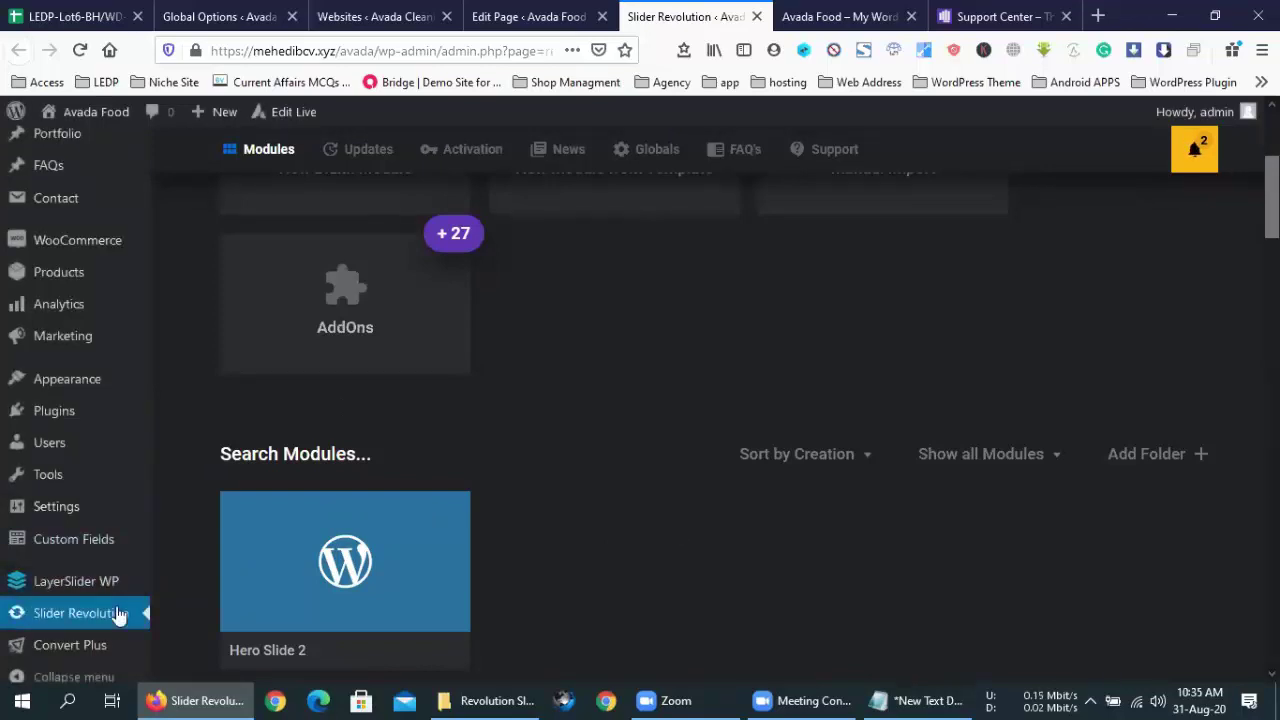
{"action": "scroll", "coordinate": [712, 515], "scroll_direction": "up", "scroll_amount": 2}
{"action": "scroll", "coordinate": [712, 515], "scroll_direction": "up", "scroll_amount": 3}
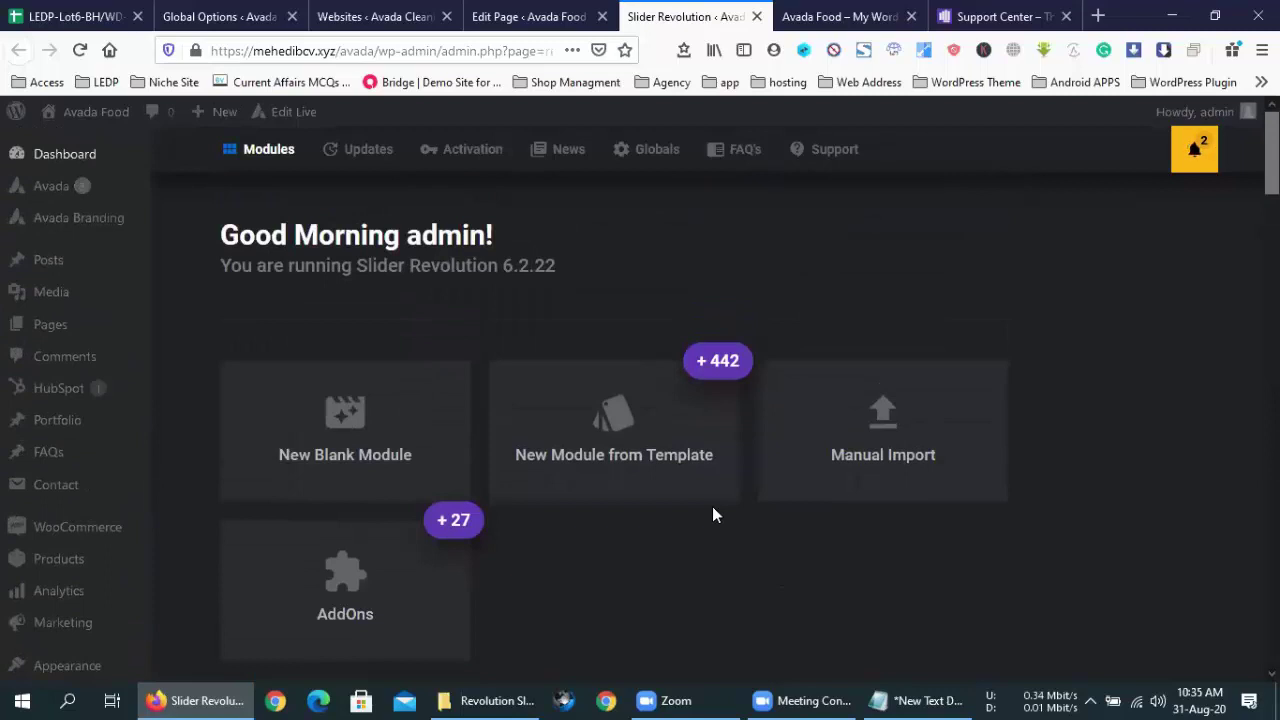
- Scroll the Avada Food homepage through Foodie Journal, Popular Recipes and Culinary Collection, then back to the sushi hero
{"action": "left_click", "coordinate": [820, 16]}
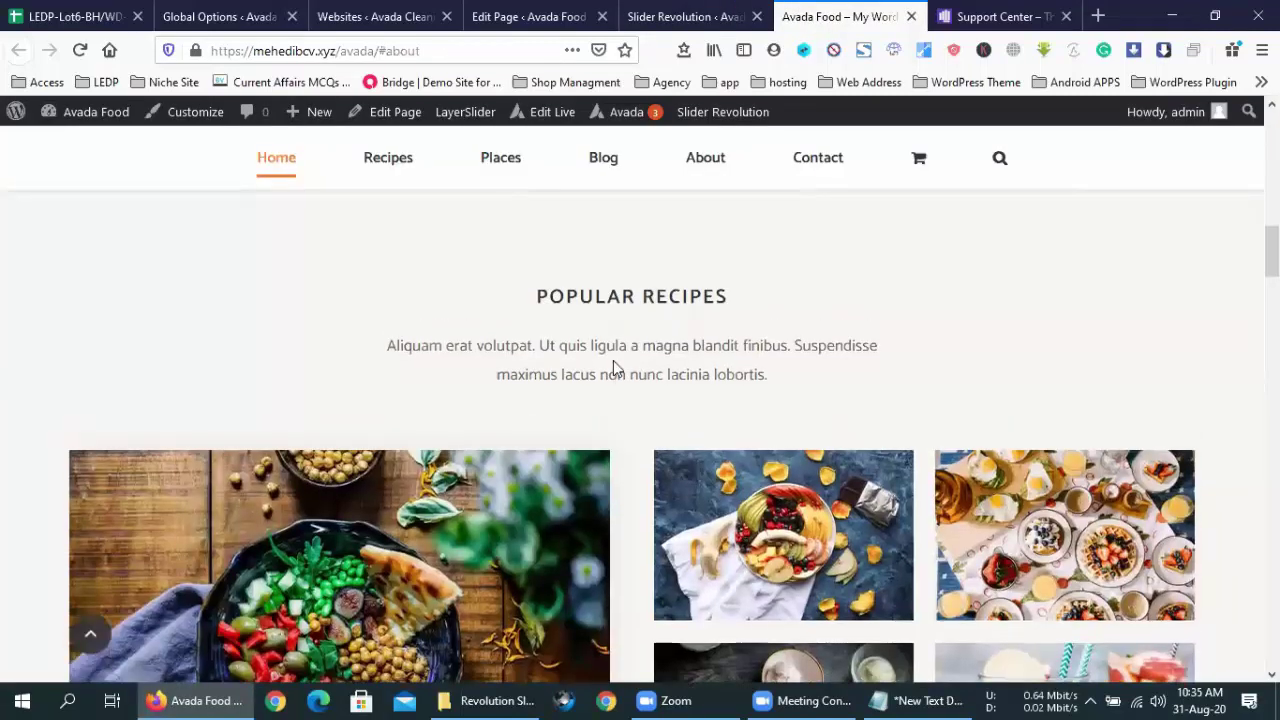
{"action": "scroll", "coordinate": [614, 368], "scroll_direction": "up", "scroll_amount": 10}
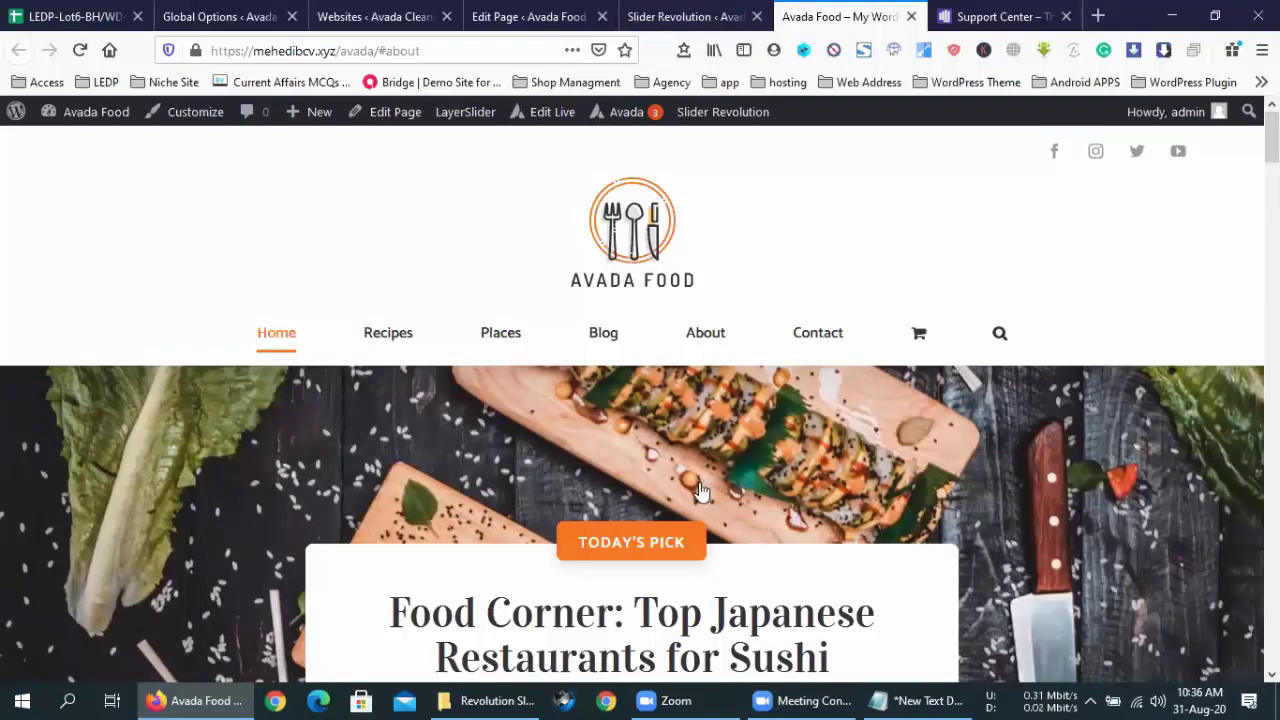
{"action": "scroll", "coordinate": [700, 490], "scroll_direction": "down", "scroll_amount": 3}
{"action": "scroll", "coordinate": [285, 485], "scroll_direction": "down", "scroll_amount": 5}
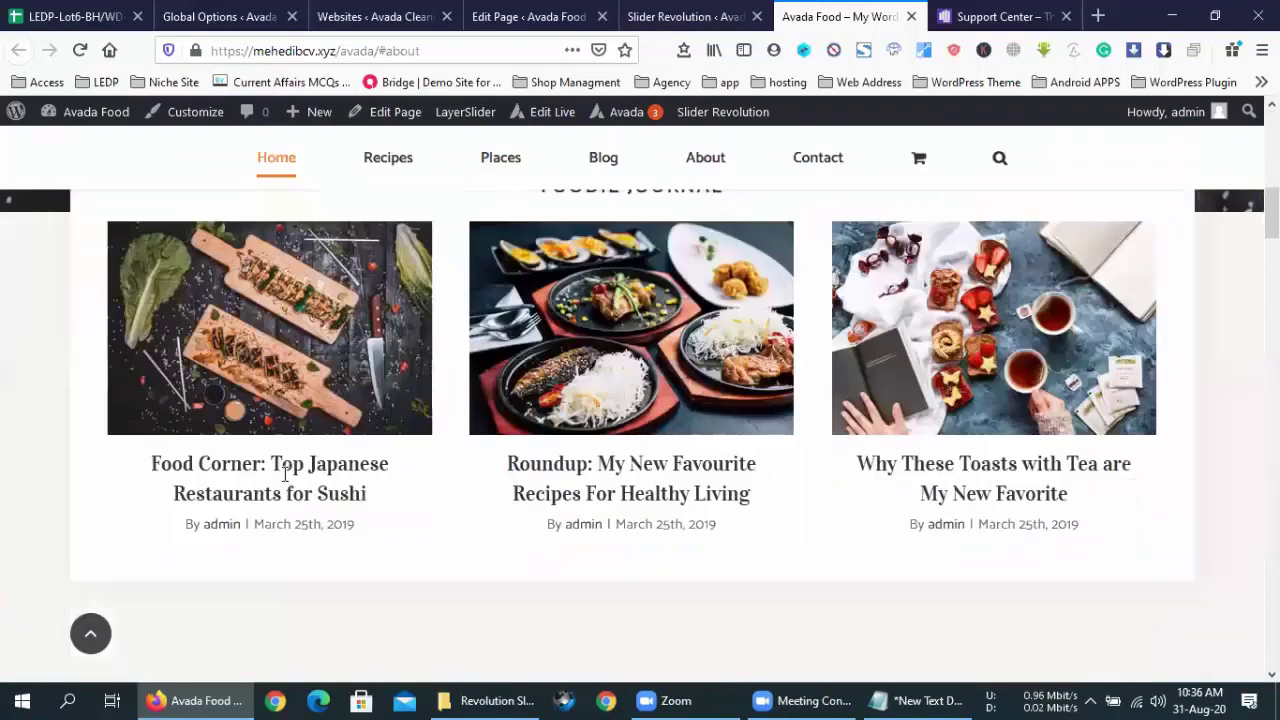
{"action": "scroll", "coordinate": [285, 483], "scroll_direction": "down", "scroll_amount": 5}
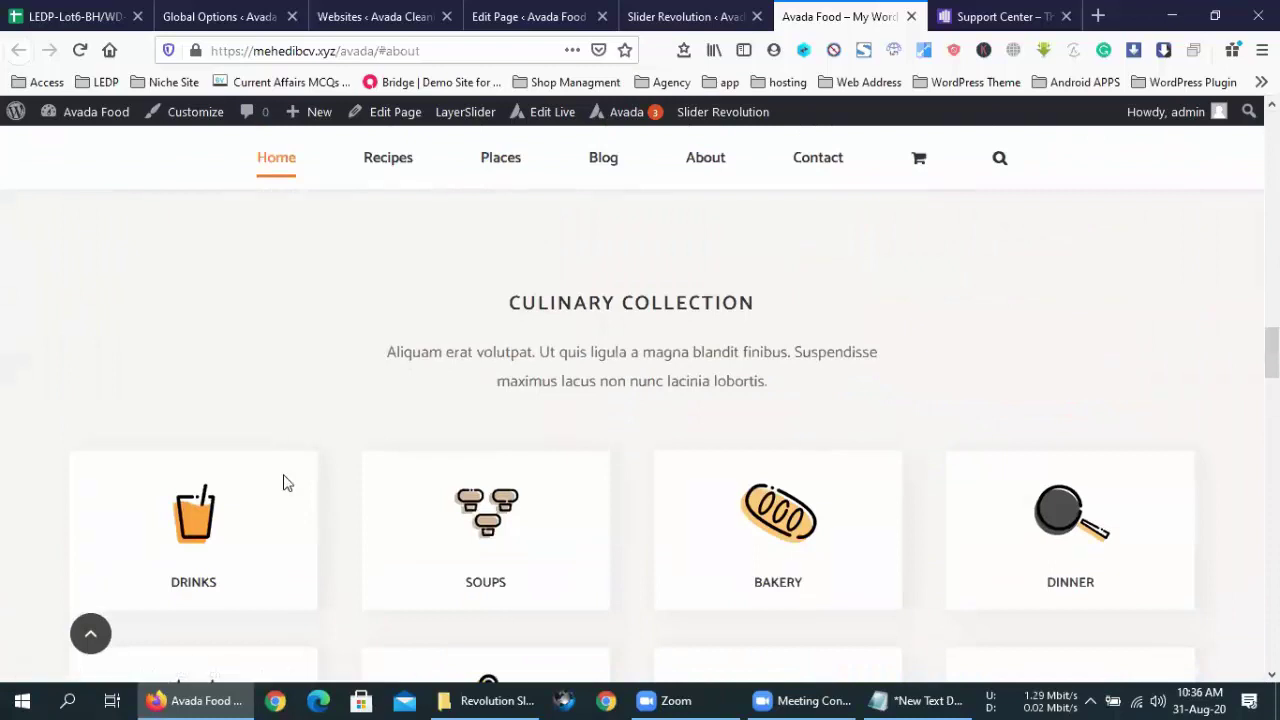
{"action": "scroll", "coordinate": [285, 483], "scroll_direction": "down", "scroll_amount": 2}
{"action": "scroll", "coordinate": [285, 483], "scroll_direction": "up", "scroll_amount": 10}
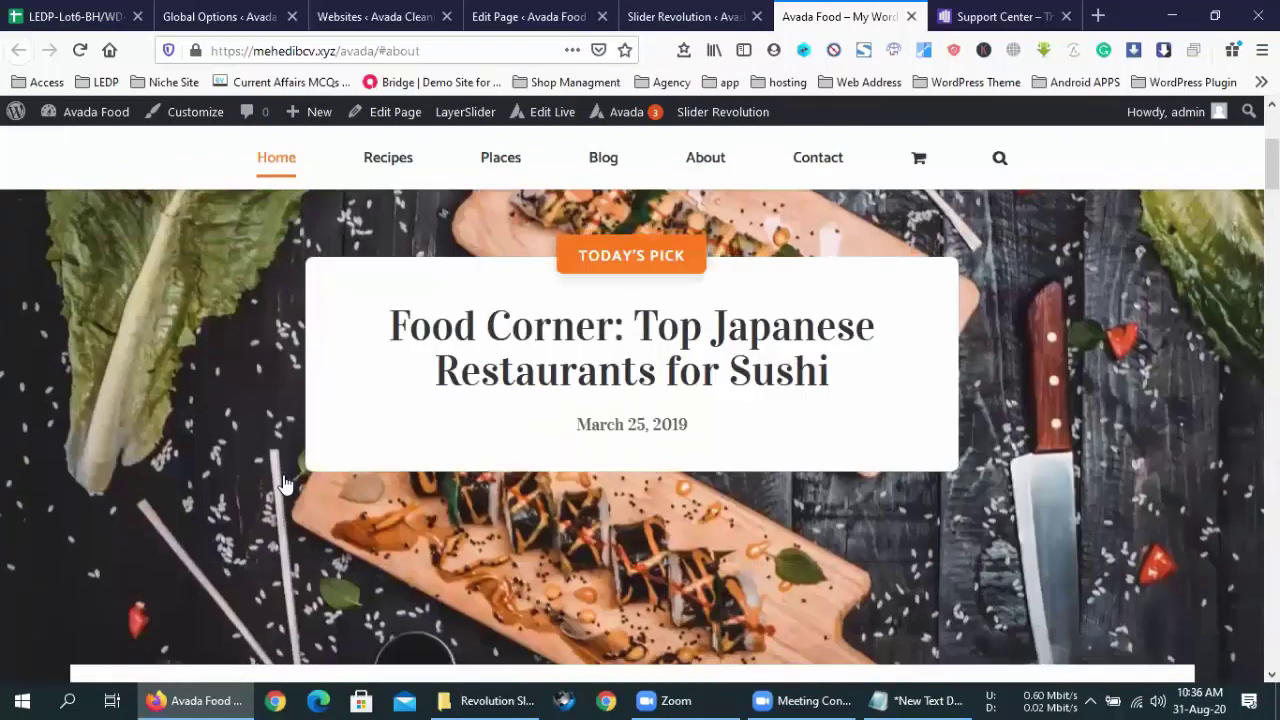
- Close Manual Import unused and create New Blank Module Slider 1 (alias slider-1), skipping the welcome guide
{"action": "left_click", "coordinate": [720, 14]}
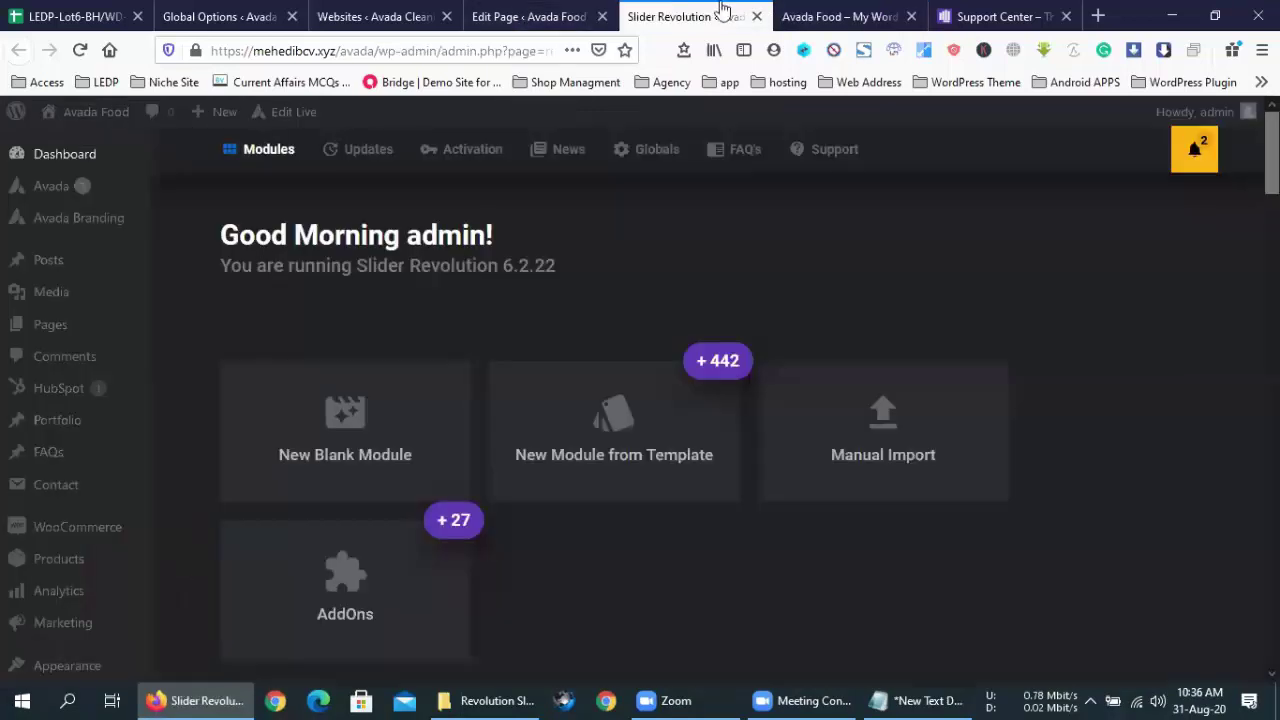
{"action": "left_click", "coordinate": [834, 444]}
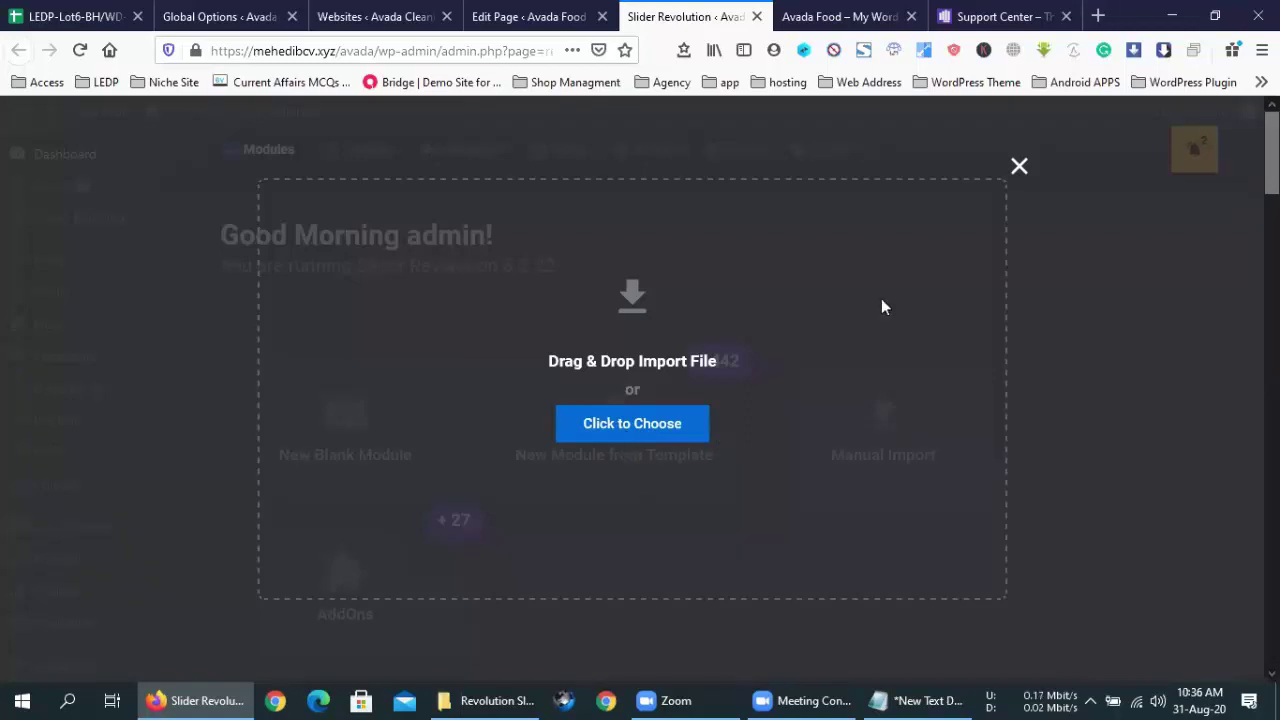
{"action": "left_click", "coordinate": [1019, 167]}
{"action": "left_click", "coordinate": [409, 428]}
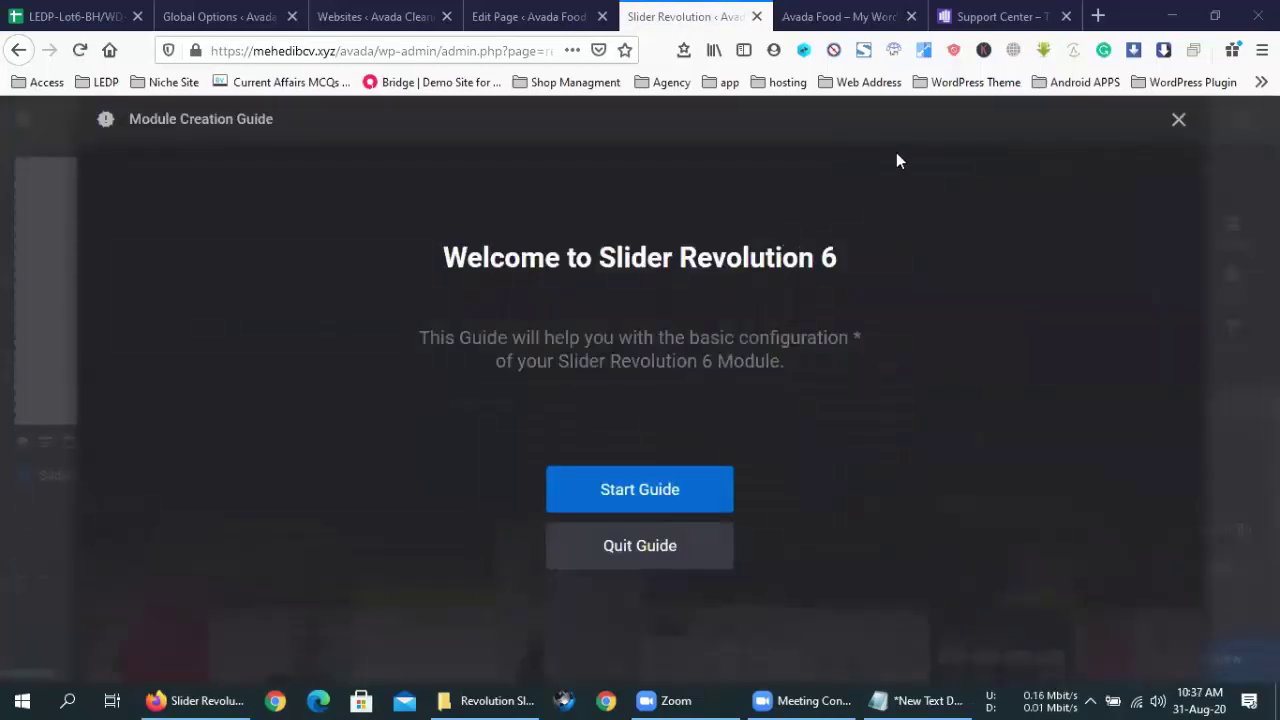
{"action": "key", "text": "Escape"}
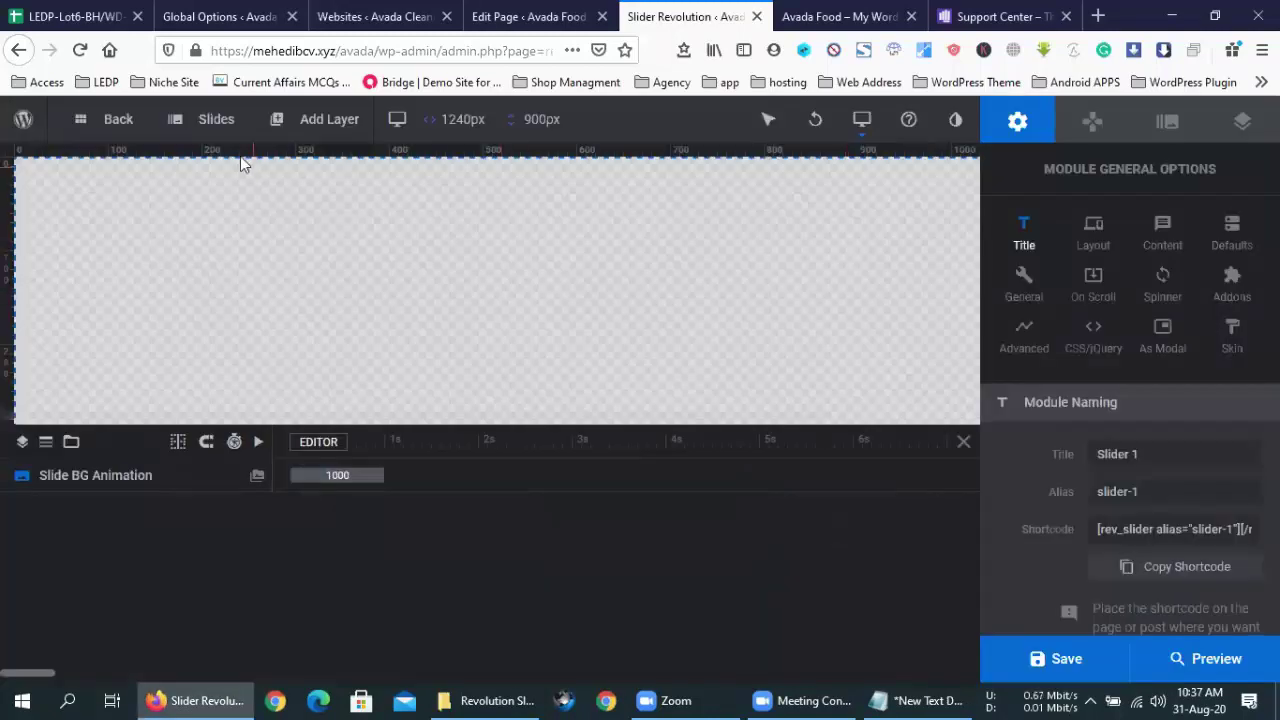
- Set the first slide's background source type to Image
{"action": "left_click", "coordinate": [1180, 121]}
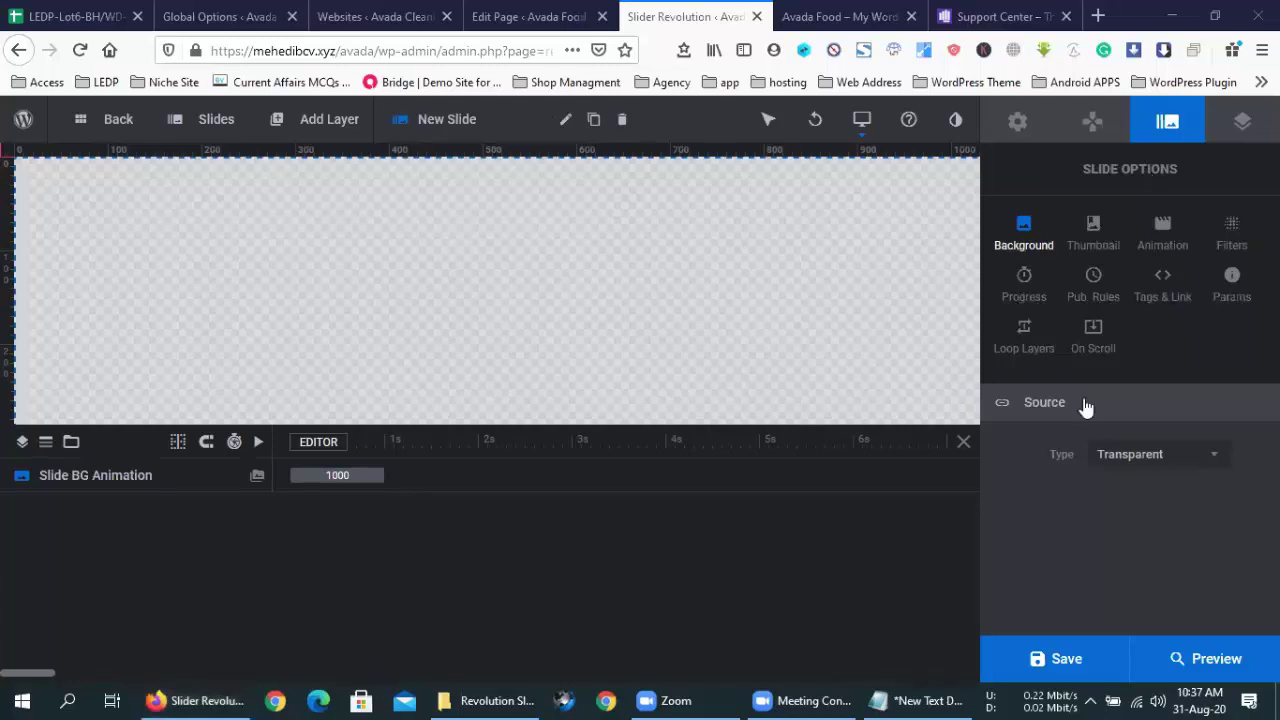
{"action": "left_click", "coordinate": [1152, 454]}
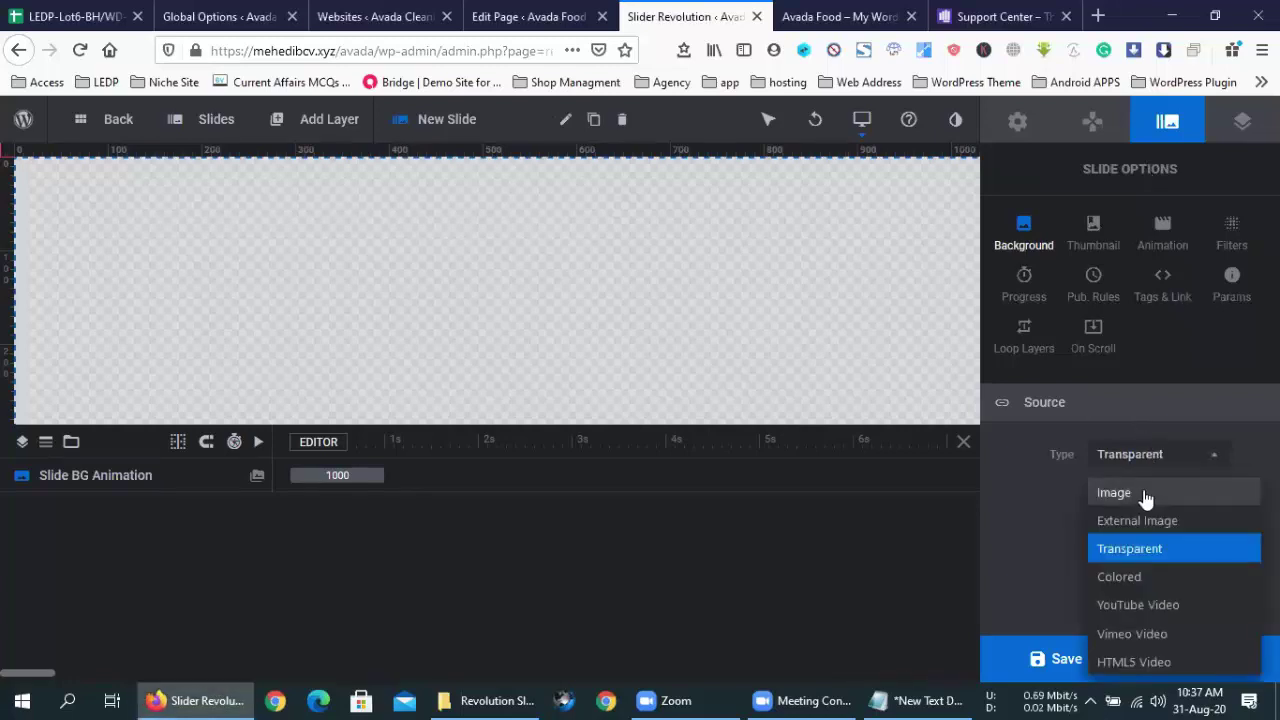
{"action": "left_click", "coordinate": [1145, 493]}
- Upload p-project2-01.jpg from the Desktop and insert it as the slide background
{"action": "left_click", "coordinate": [1170, 492]}
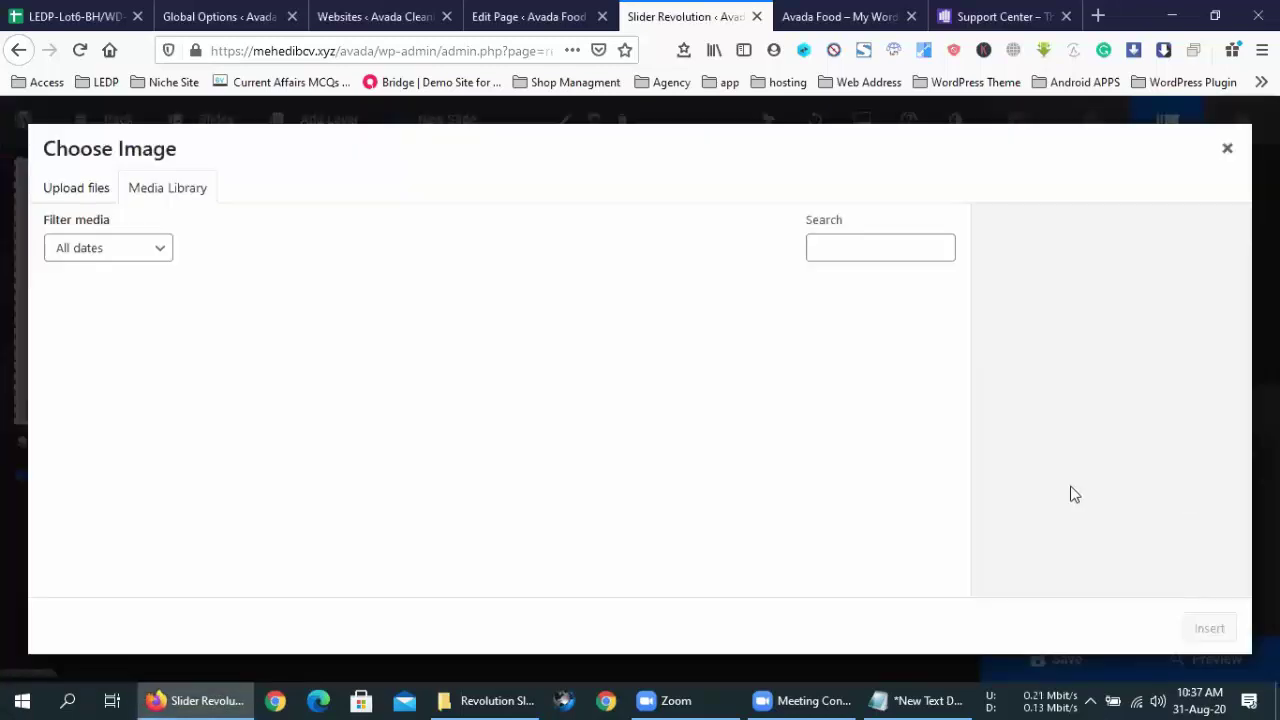
{"action": "left_click", "coordinate": [80, 196]}
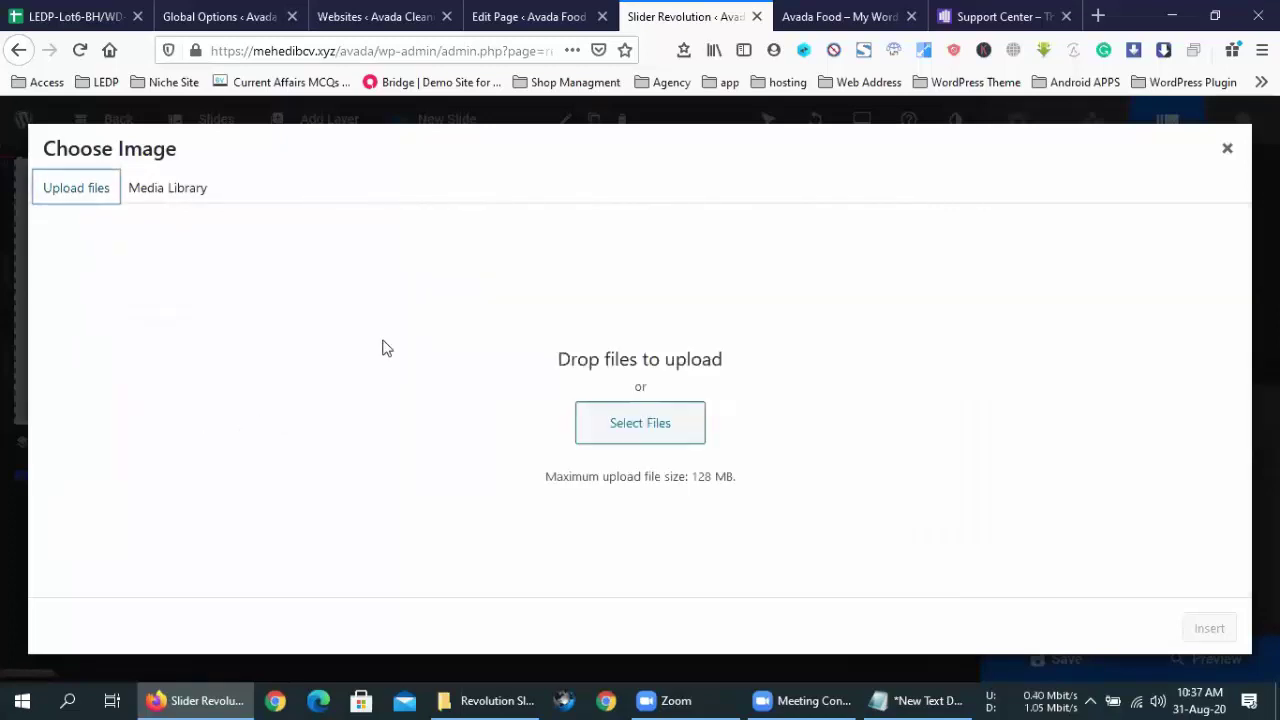
{"action": "left_click", "coordinate": [600, 414]}
{"action": "scroll", "coordinate": [86, 229], "scroll_direction": "down", "scroll_amount": 2}
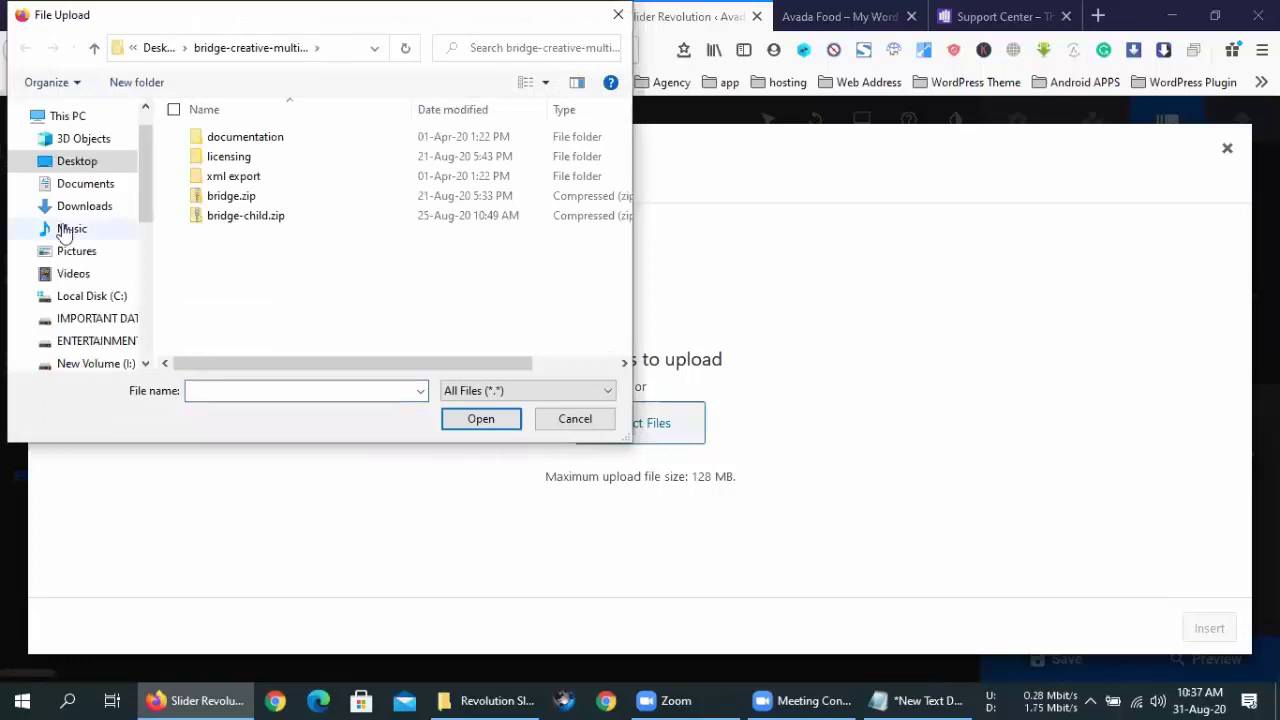
{"action": "left_click", "coordinate": [77, 161]}
{"action": "scroll", "coordinate": [373, 310], "scroll_direction": "down", "scroll_amount": 2}
{"action": "scroll", "coordinate": [373, 302], "scroll_direction": "down", "scroll_amount": 10}
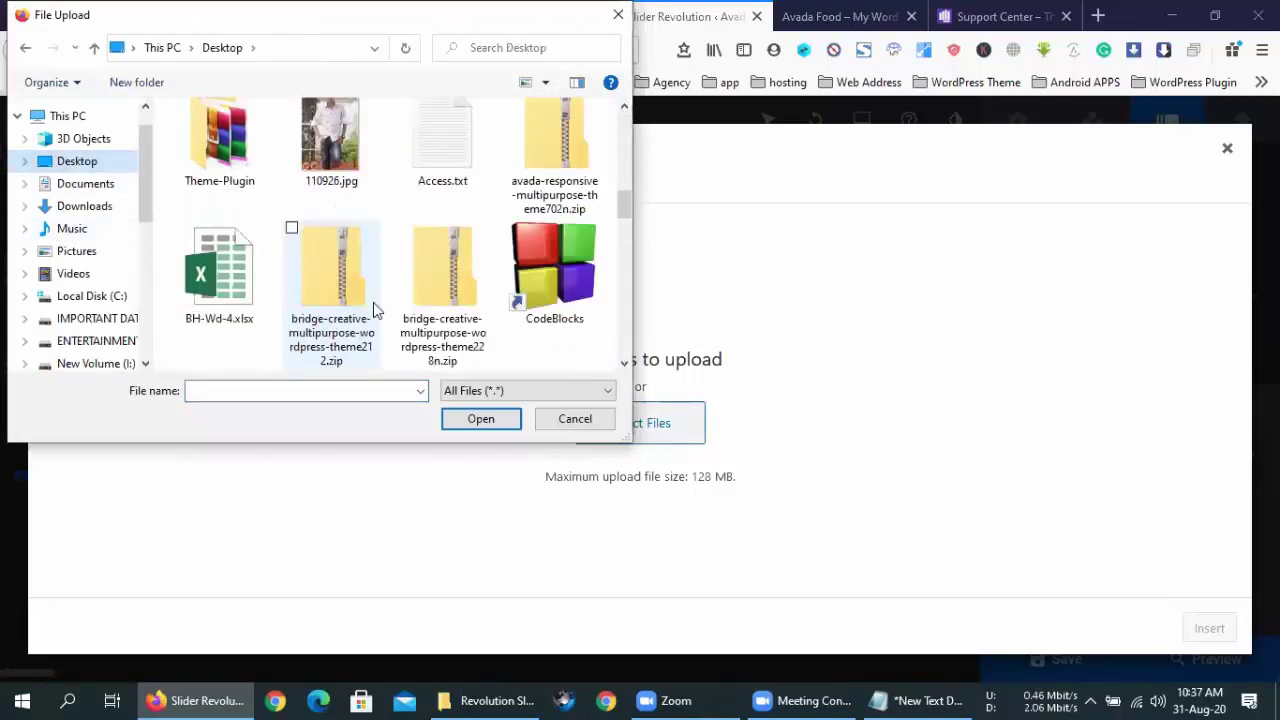
{"action": "double_click", "coordinate": [577, 150]}
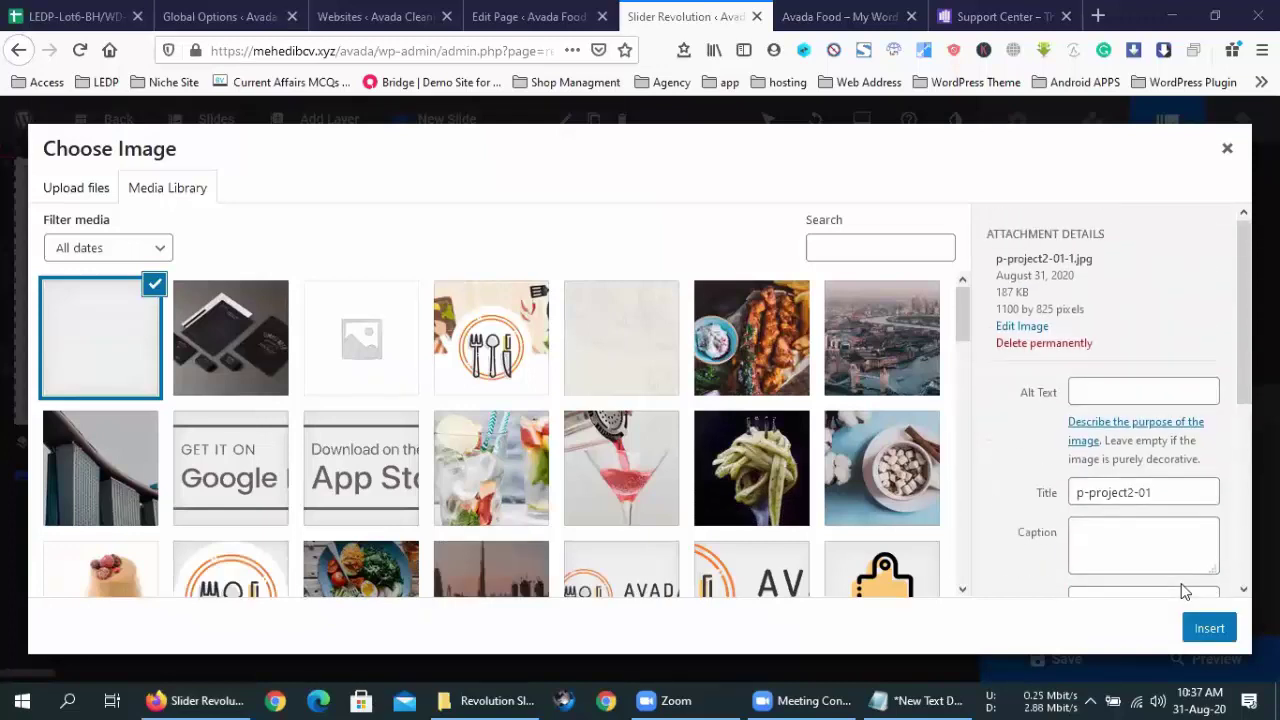
{"action": "left_click", "coordinate": [1190, 628]}
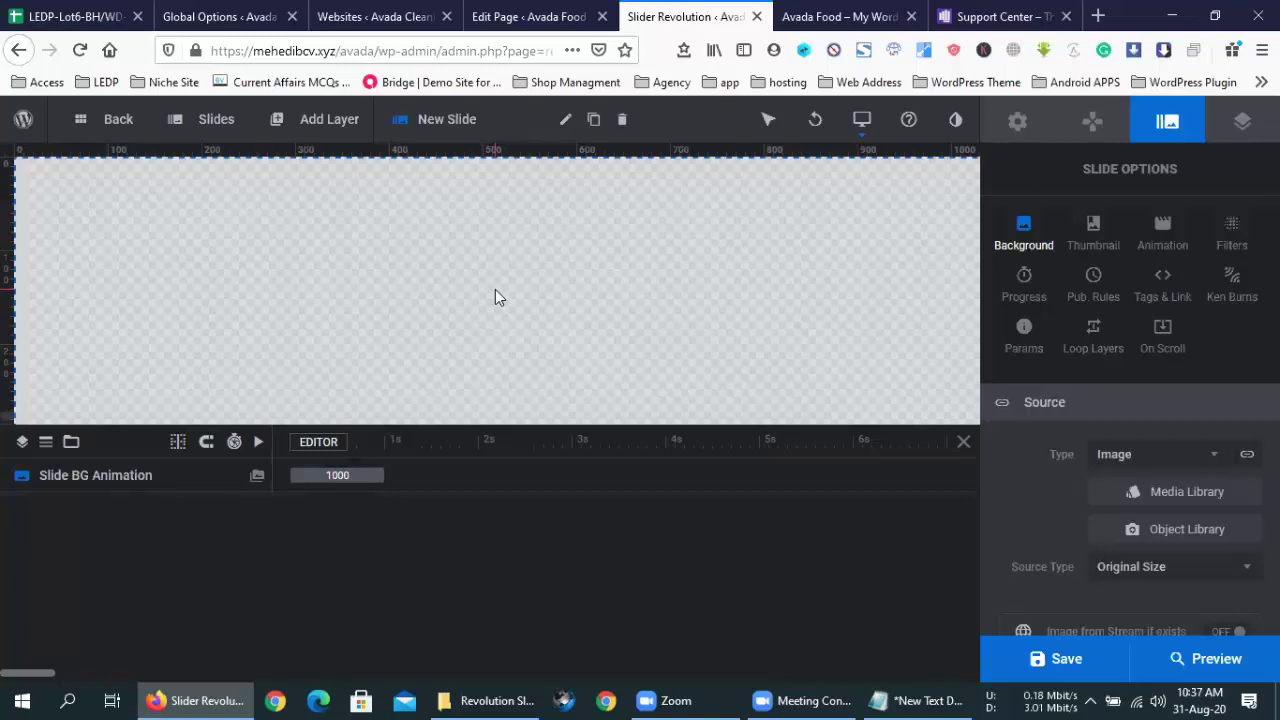
{"action": "scroll", "coordinate": [1038, 485], "scroll_direction": "down", "scroll_amount": 3}
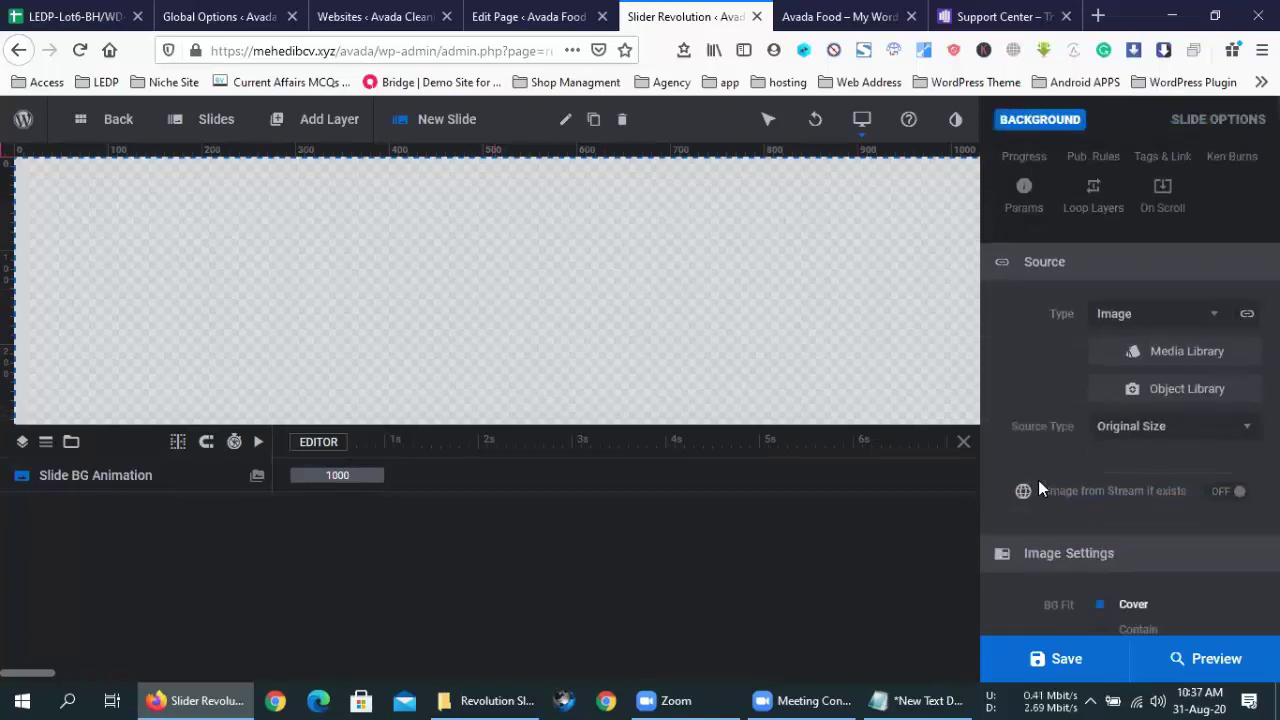
{"action": "scroll", "coordinate": [1038, 485], "scroll_direction": "down", "scroll_amount": 3}
{"action": "scroll", "coordinate": [1038, 485], "scroll_direction": "up", "scroll_amount": 3}
{"action": "scroll", "coordinate": [1038, 485], "scroll_direction": "up", "scroll_amount": 3}
{"action": "mouse_move", "coordinate": [203, 130]}
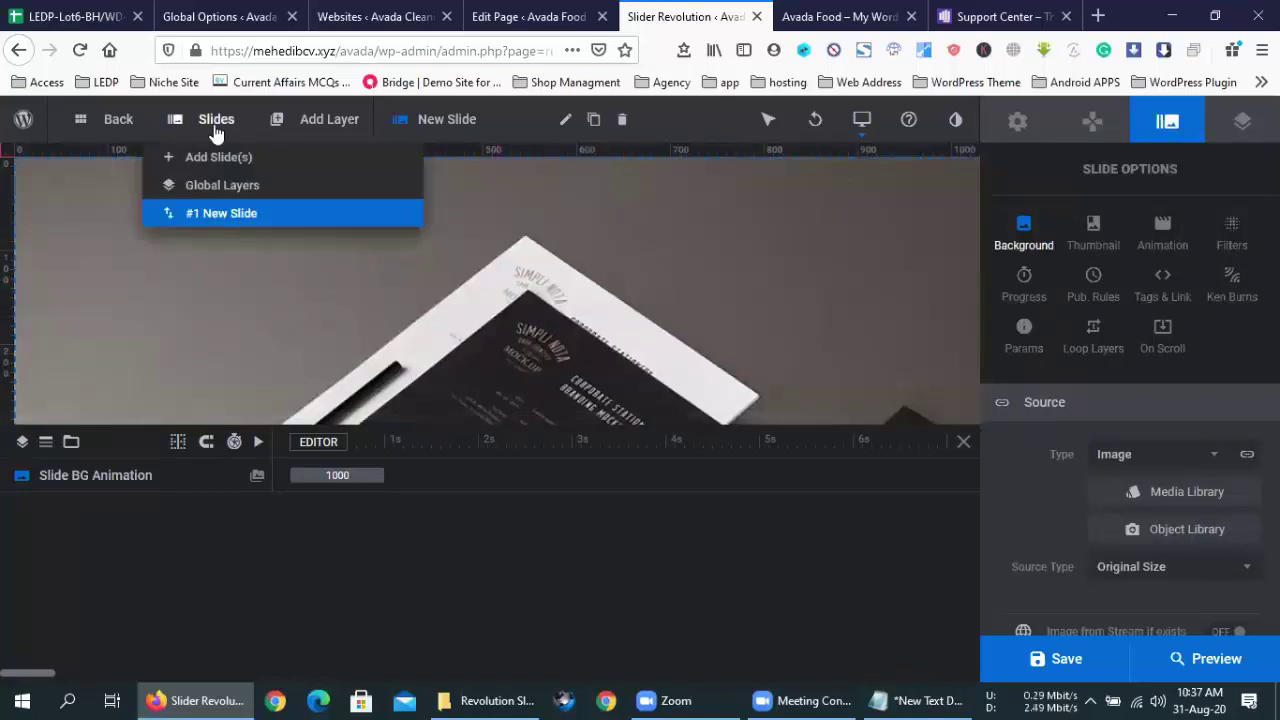
- Add a blank slide with the marina-bay-gallery image as its background
{"action": "left_click", "coordinate": [212, 160]}
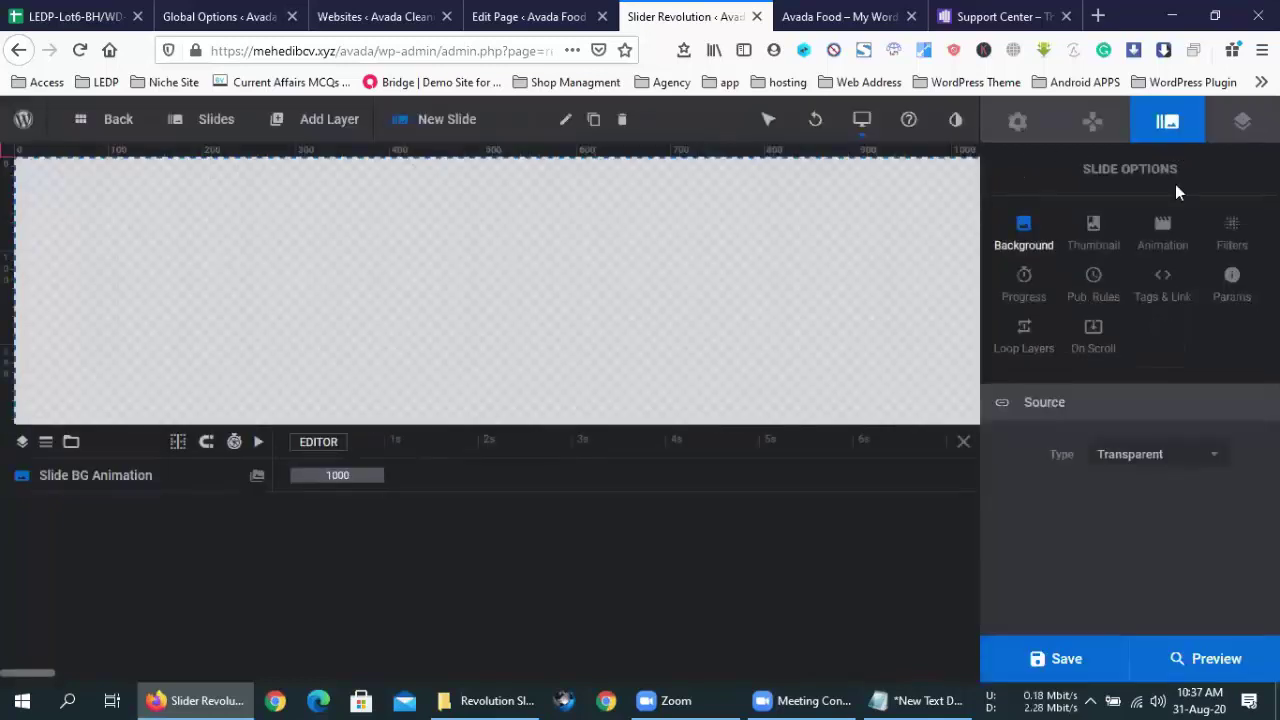
{"action": "left_click", "coordinate": [1140, 452]}
{"action": "left_click", "coordinate": [1150, 492]}
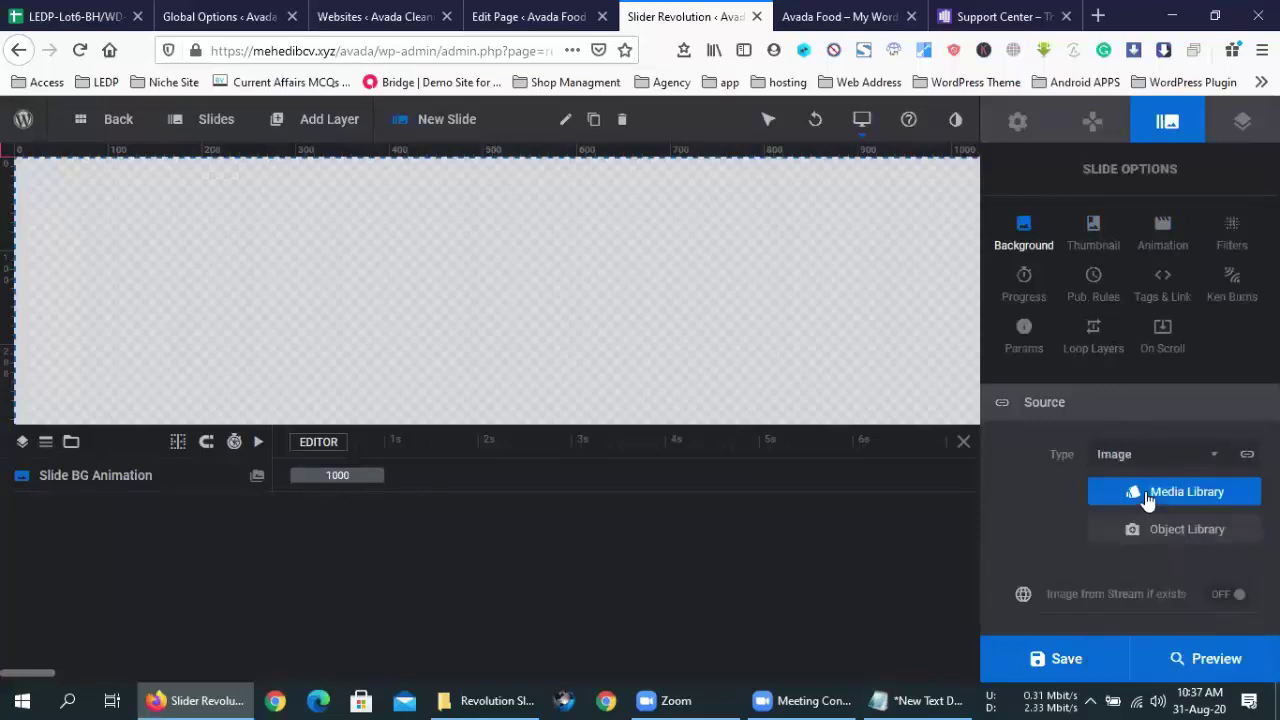
{"action": "left_click", "coordinate": [1147, 494]}
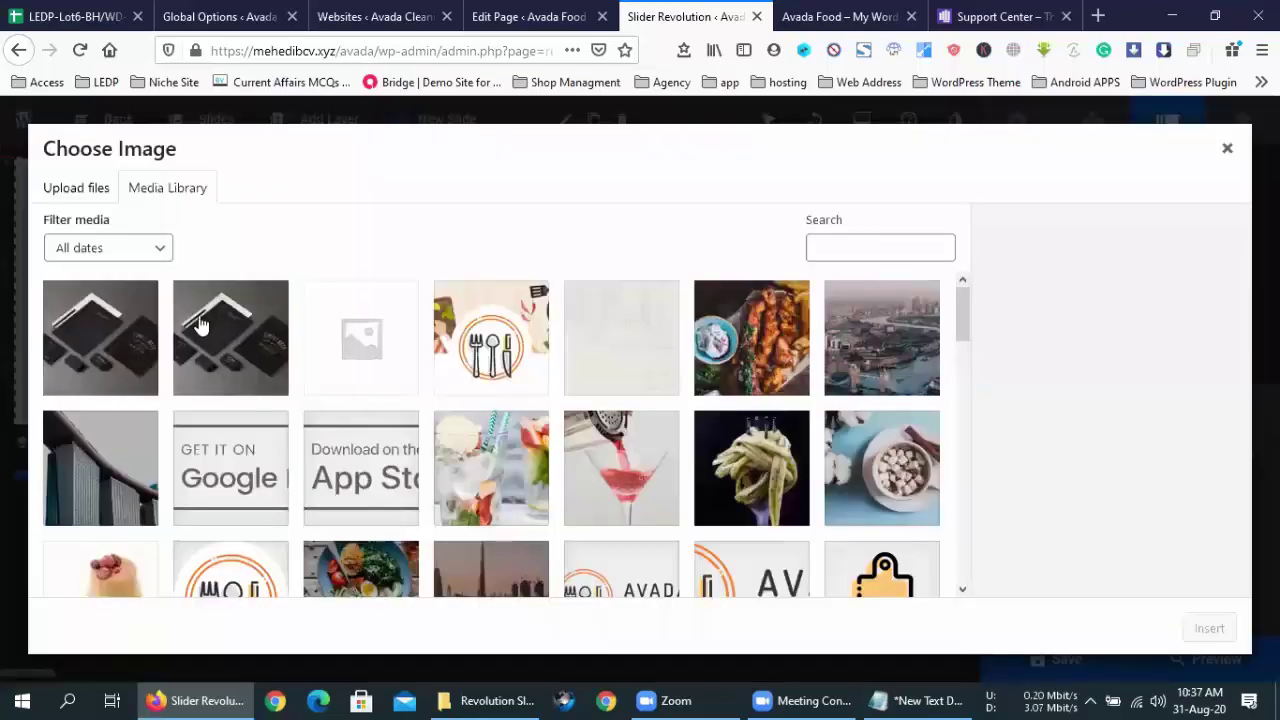
{"action": "left_click", "coordinate": [125, 470]}
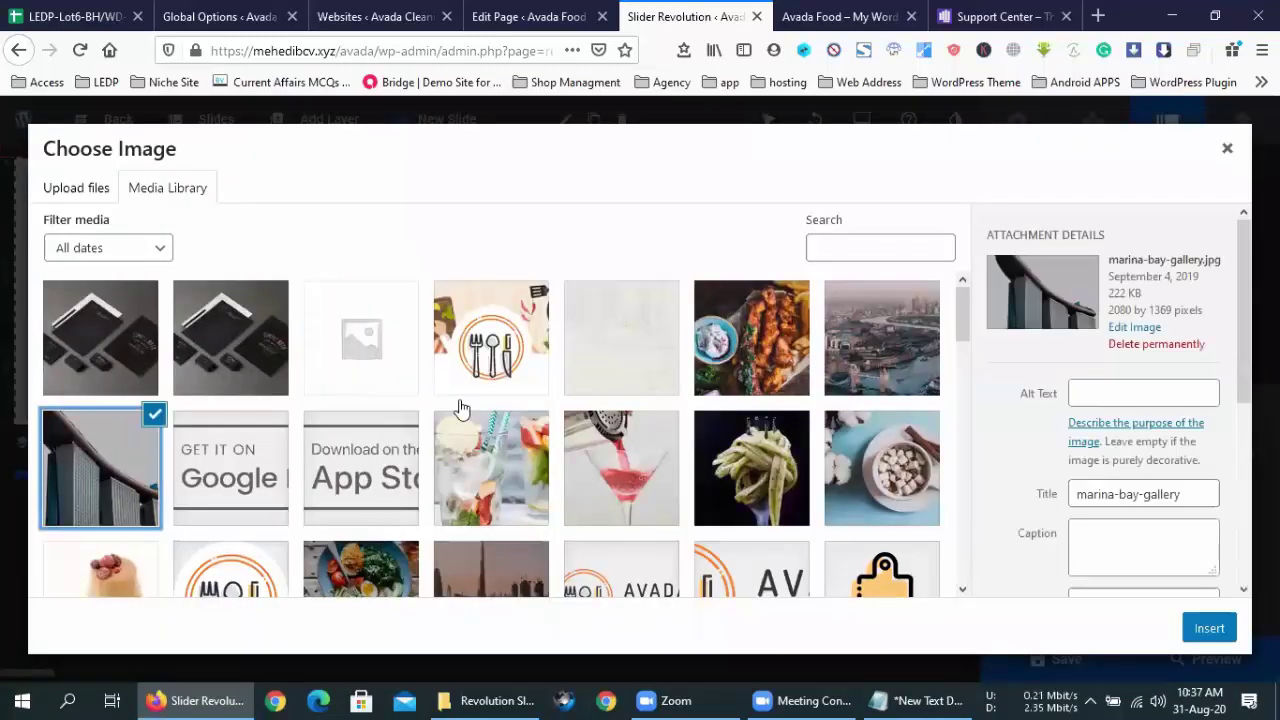
{"action": "left_click", "coordinate": [1214, 625]}
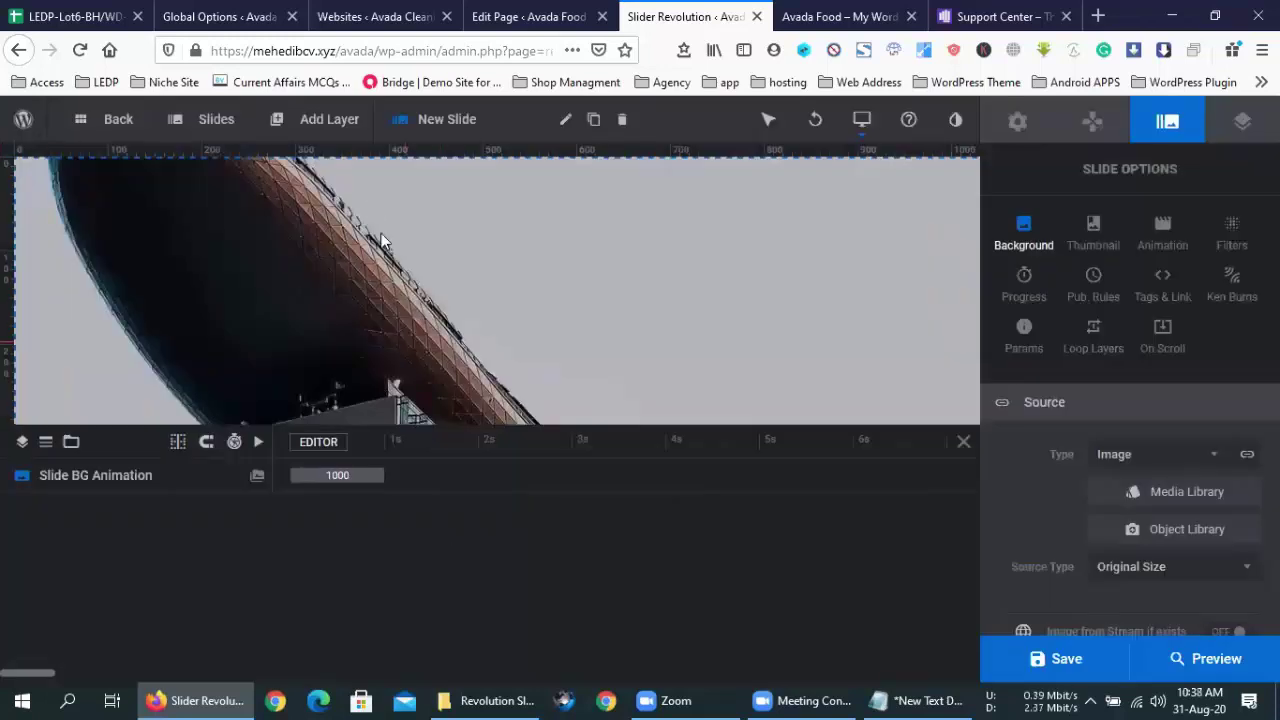
- Add another blank slide backed by the quick-summer-drink image and save the slider
{"action": "mouse_move", "coordinate": [216, 119]}
{"action": "mouse_move", "coordinate": [200, 157]}
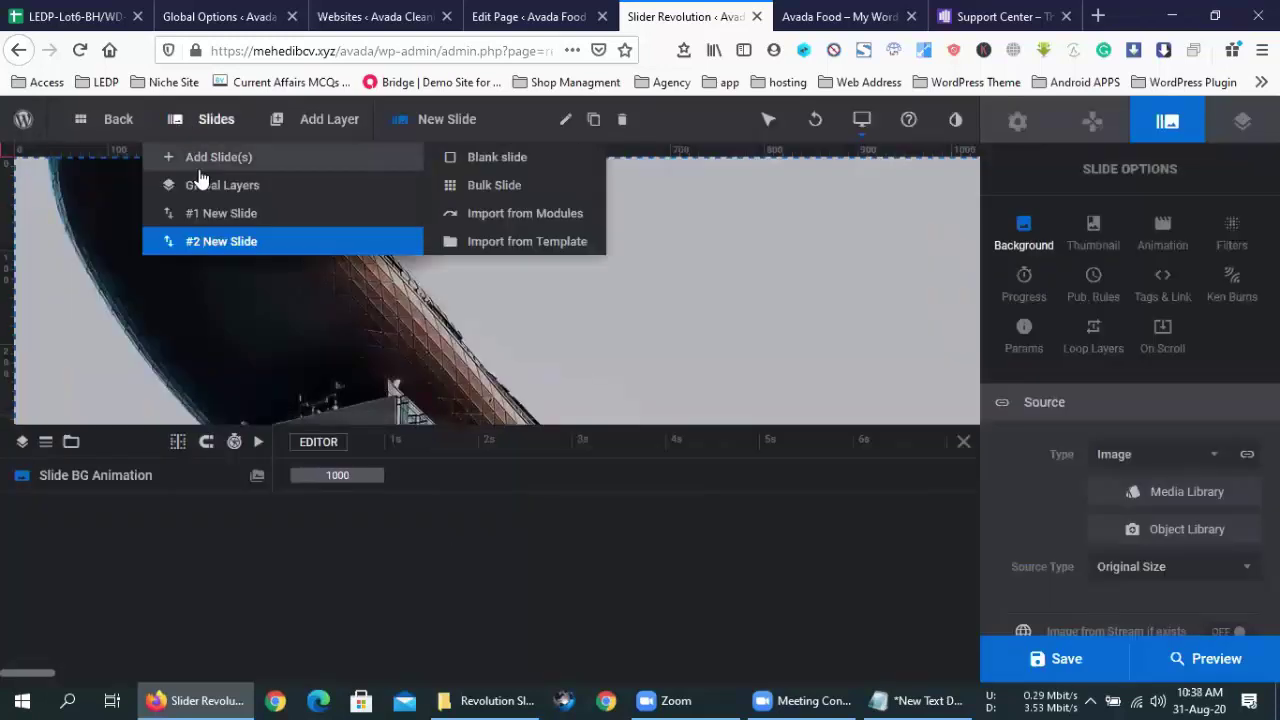
{"action": "left_click", "coordinate": [305, 168]}
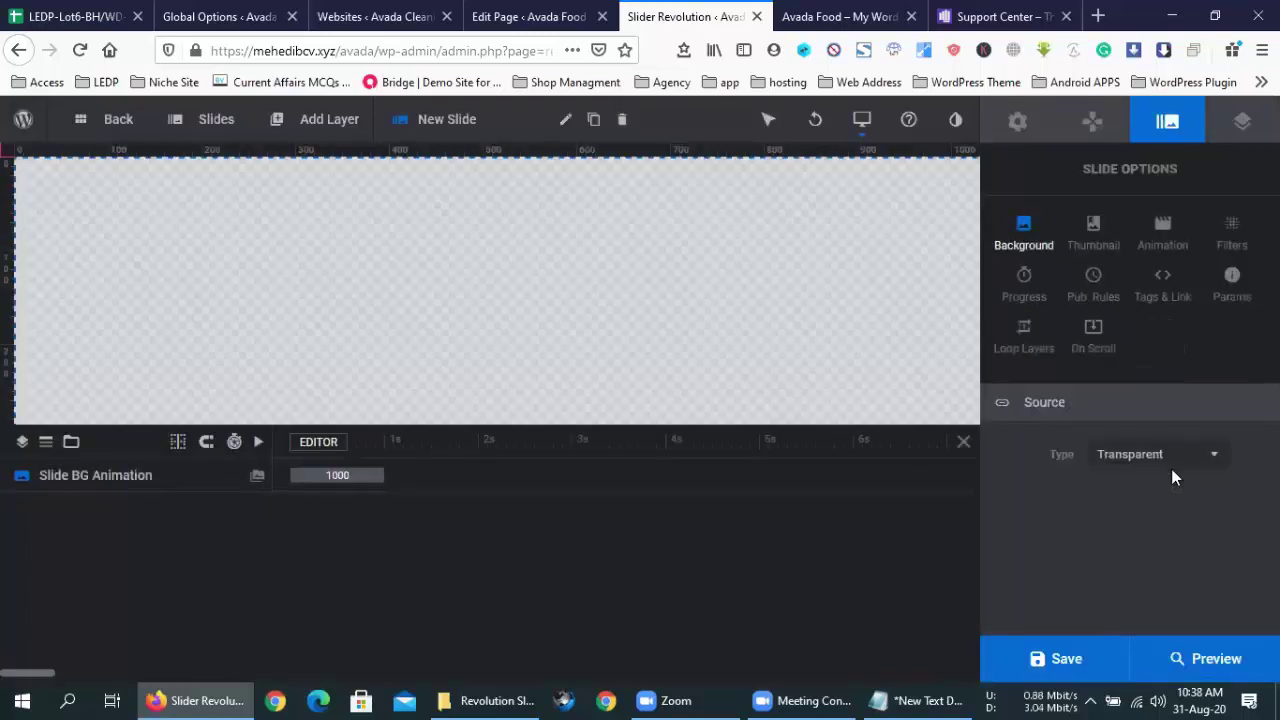
{"action": "left_click", "coordinate": [1168, 456]}
{"action": "left_click", "coordinate": [1148, 492]}
{"action": "left_click", "coordinate": [1146, 497]}
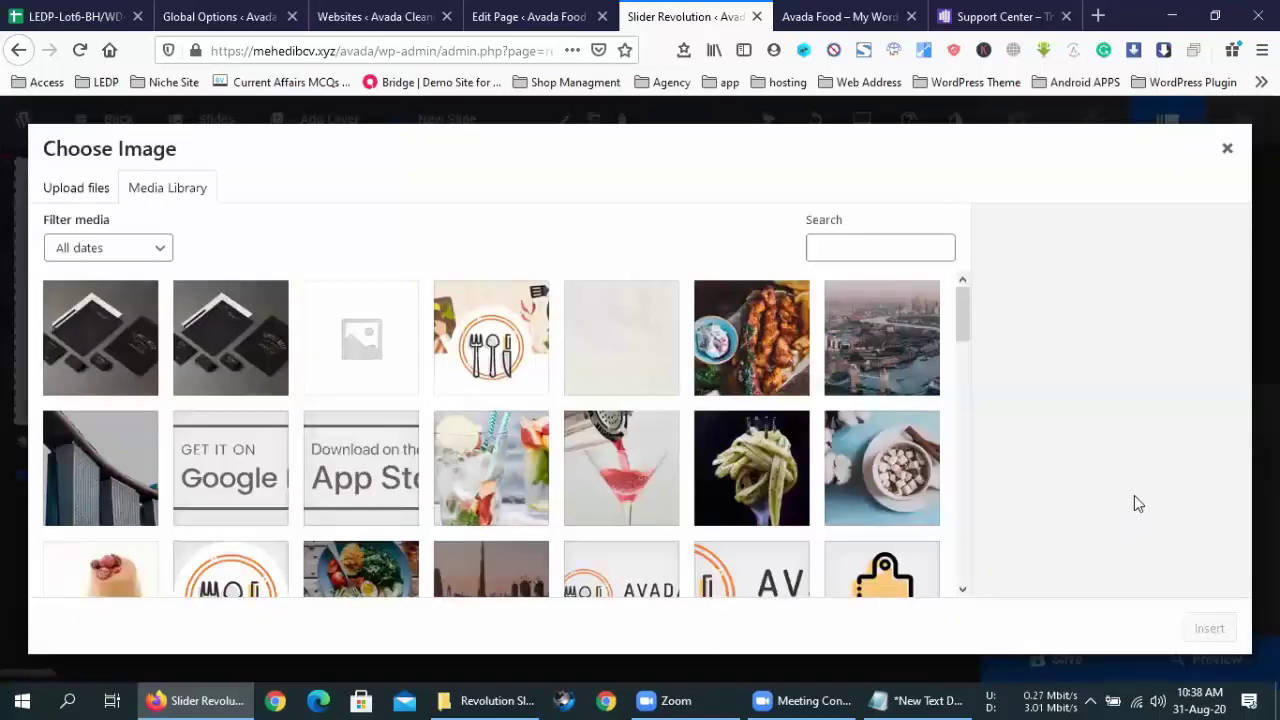
{"action": "left_click", "coordinate": [505, 452]}
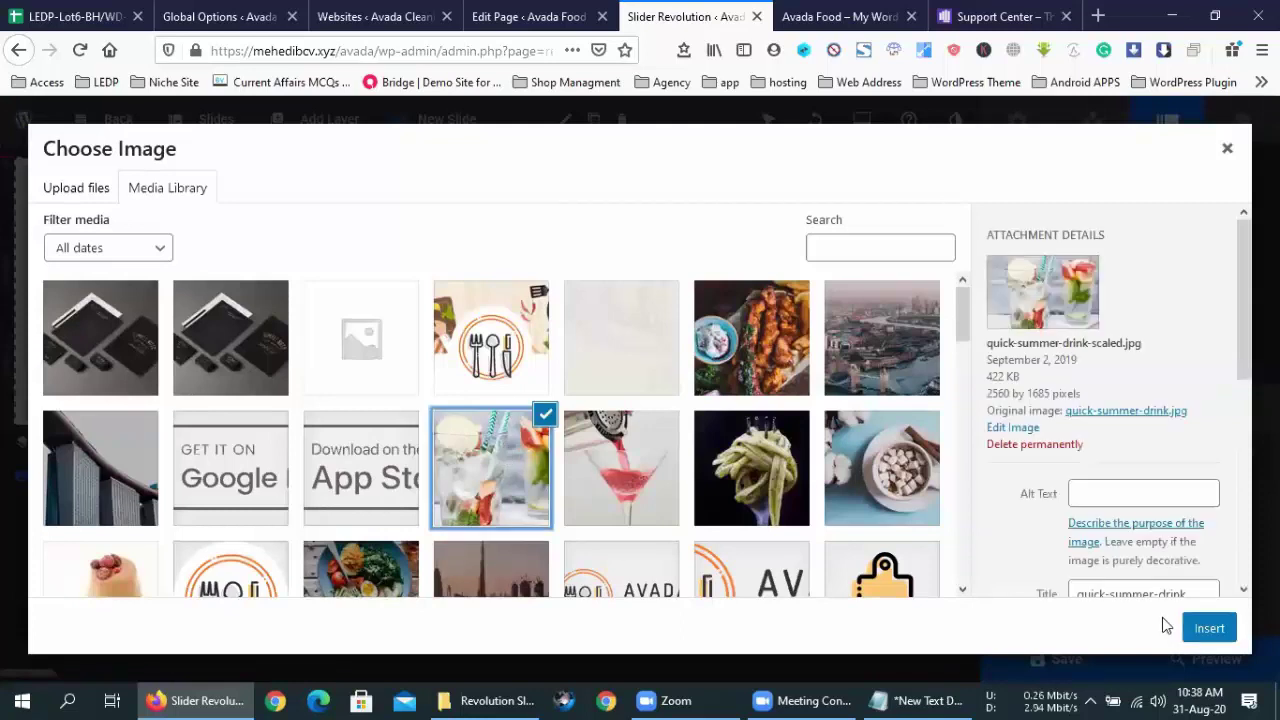
{"action": "left_click", "coordinate": [1212, 630]}
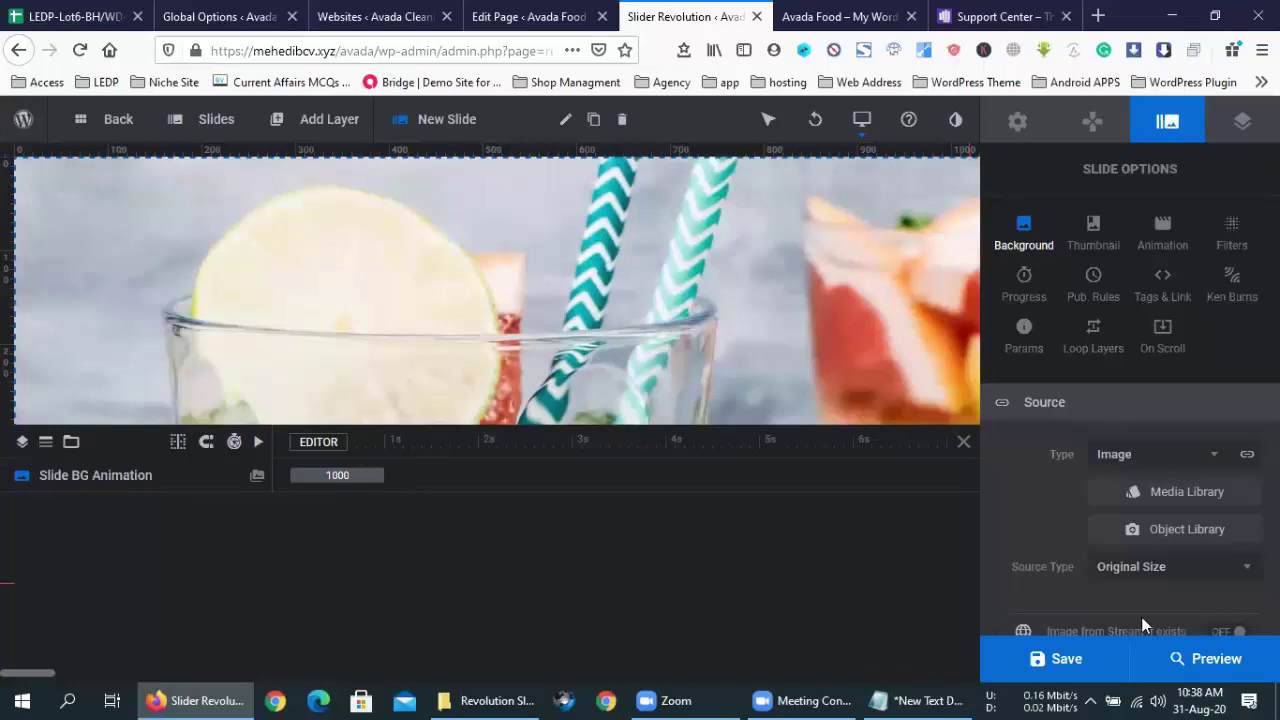
{"action": "left_click", "coordinate": [1066, 659]}
- Watch Slider 1 play in the preview, then close it to return to the editor
{"action": "left_click", "coordinate": [1218, 660]}
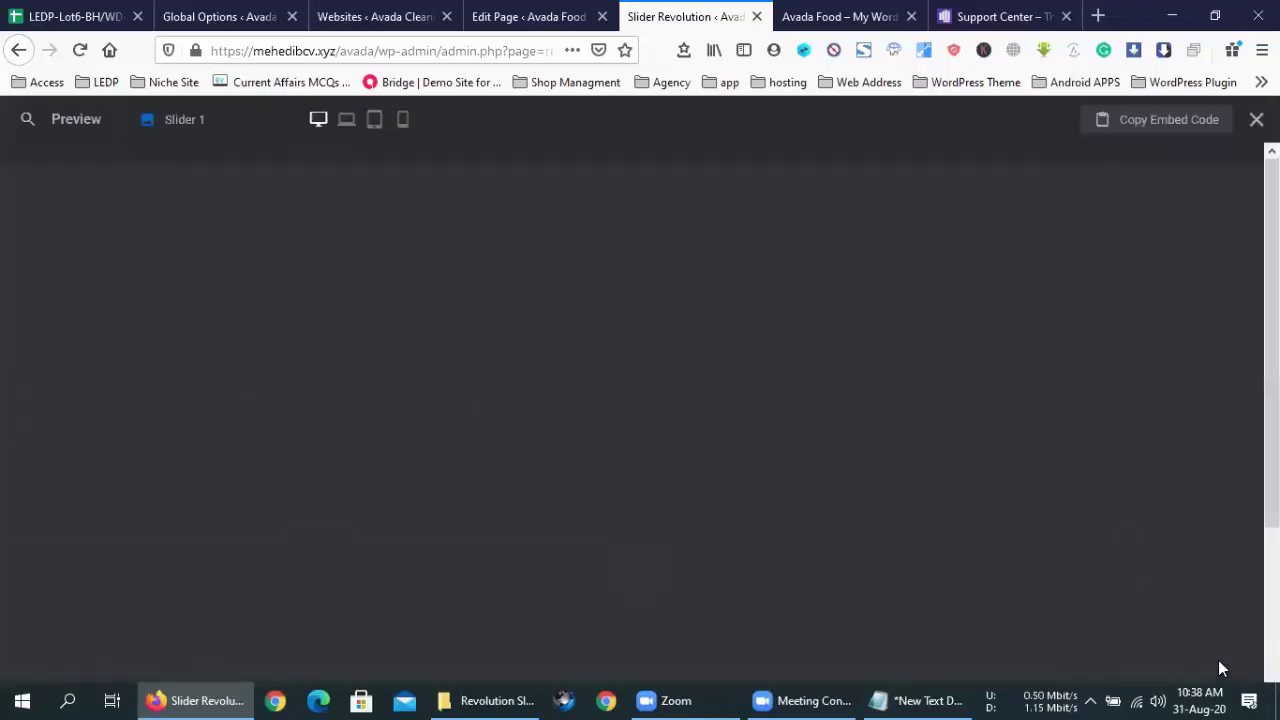
{"action": "scroll", "coordinate": [1121, 501], "scroll_direction": "down", "scroll_amount": 3}
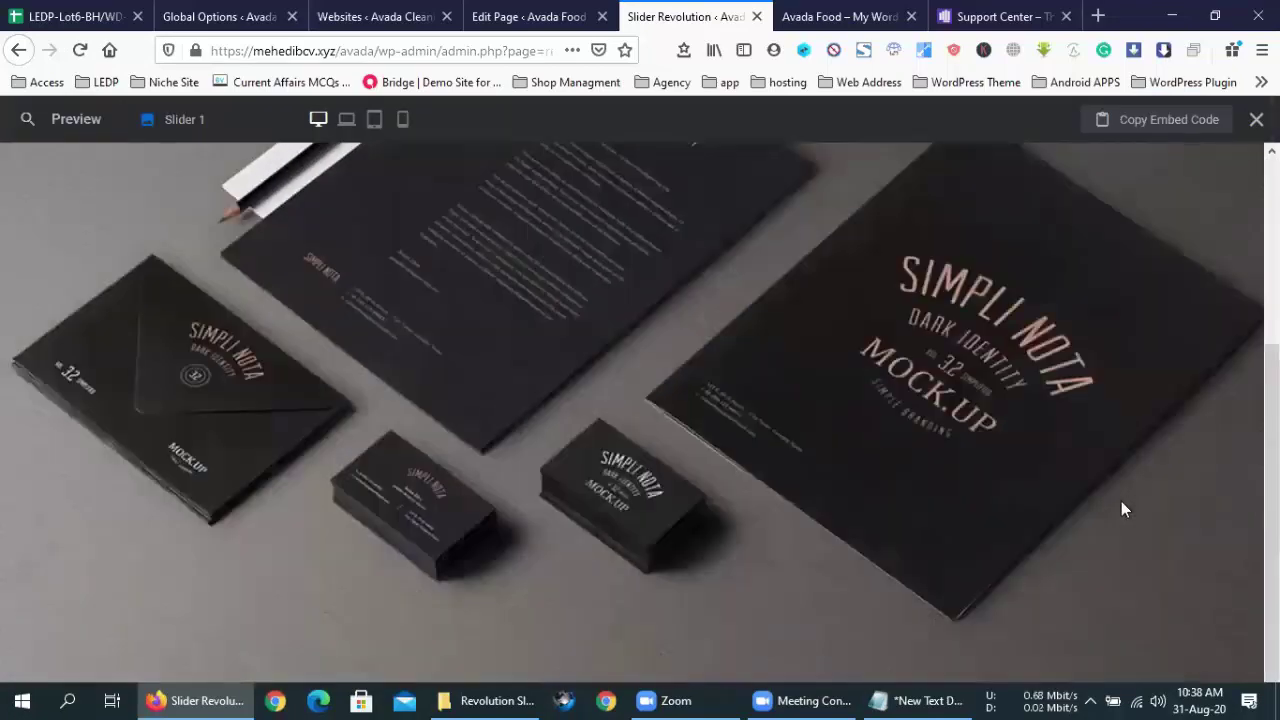
{"action": "scroll", "coordinate": [1121, 501], "scroll_direction": "up", "scroll_amount": 3}
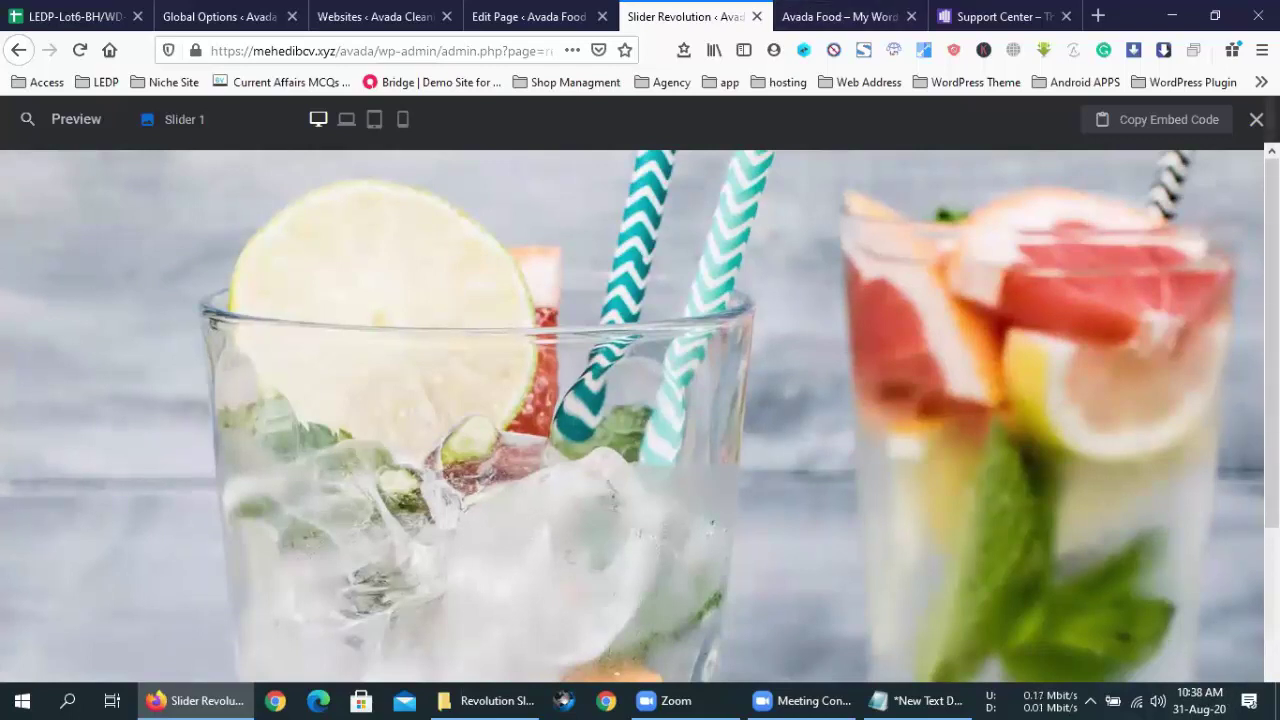
{"action": "left_click", "coordinate": [1256, 119]}
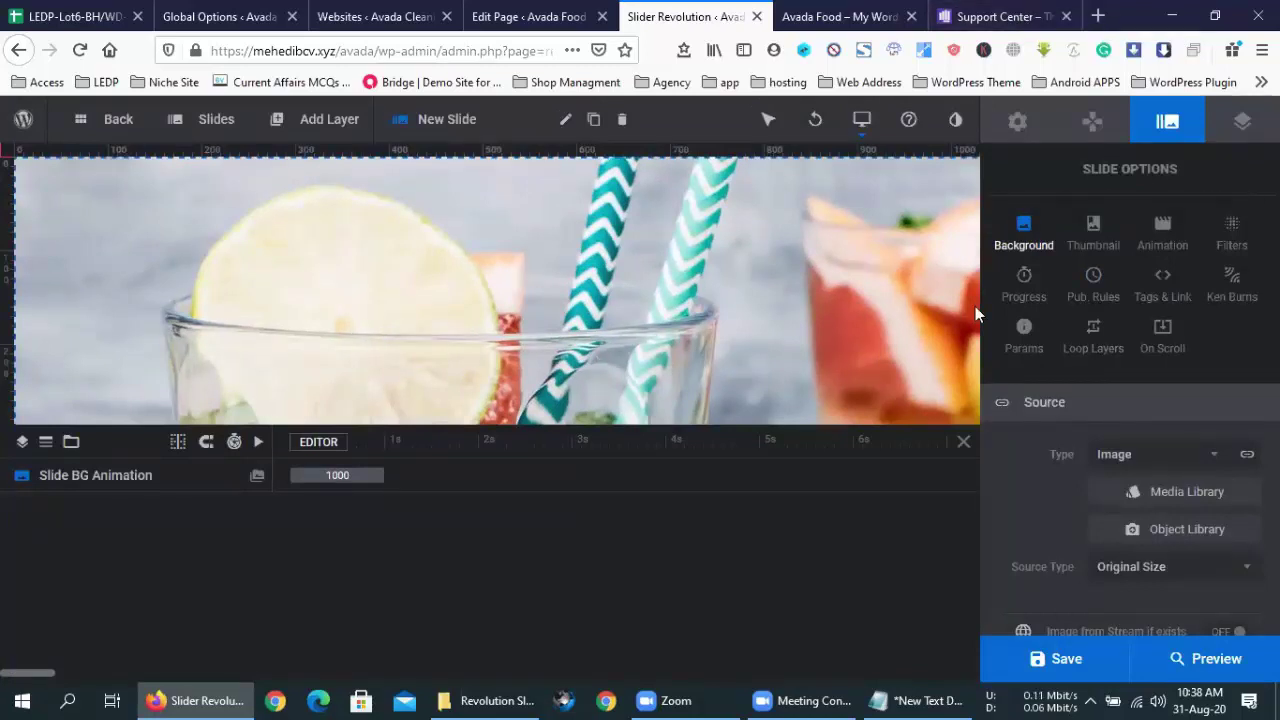
- Close the Slider Revolution and Edit Page tabs, leaving the Food Home page showing
{"action": "left_click", "coordinate": [757, 16]}
{"action": "left_click", "coordinate": [594, 17]}
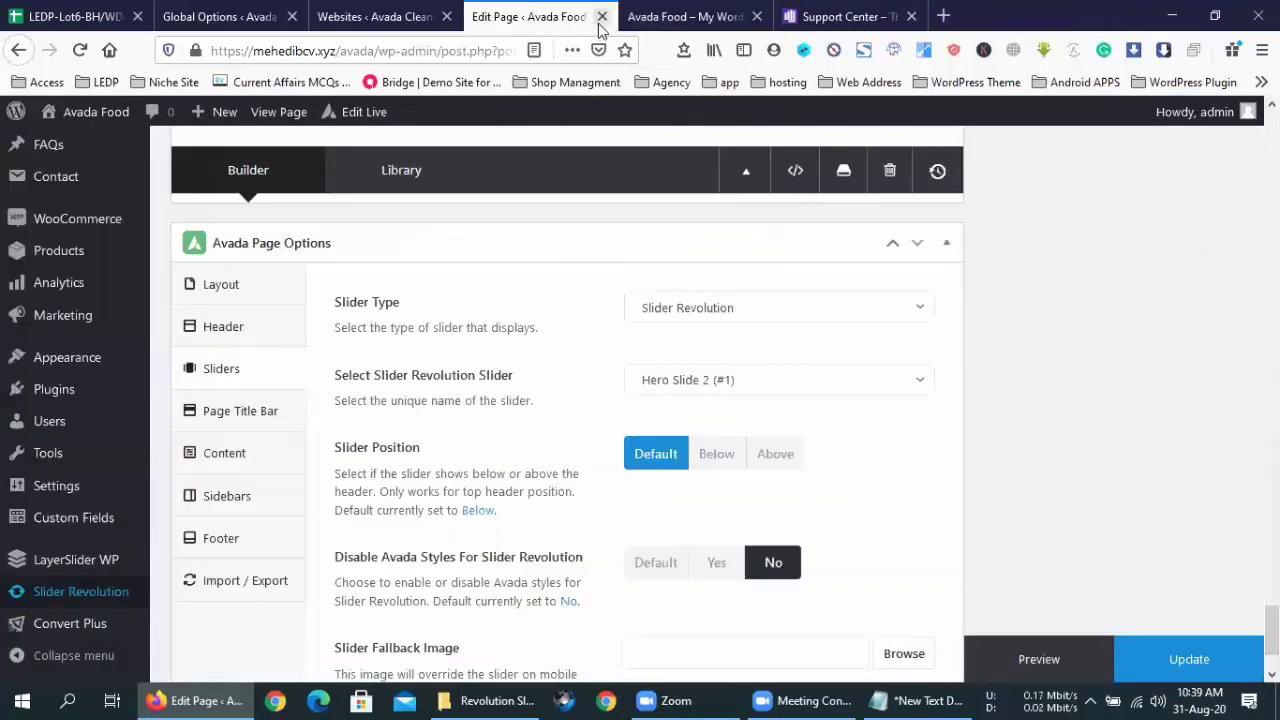
{"action": "left_click", "coordinate": [602, 17]}
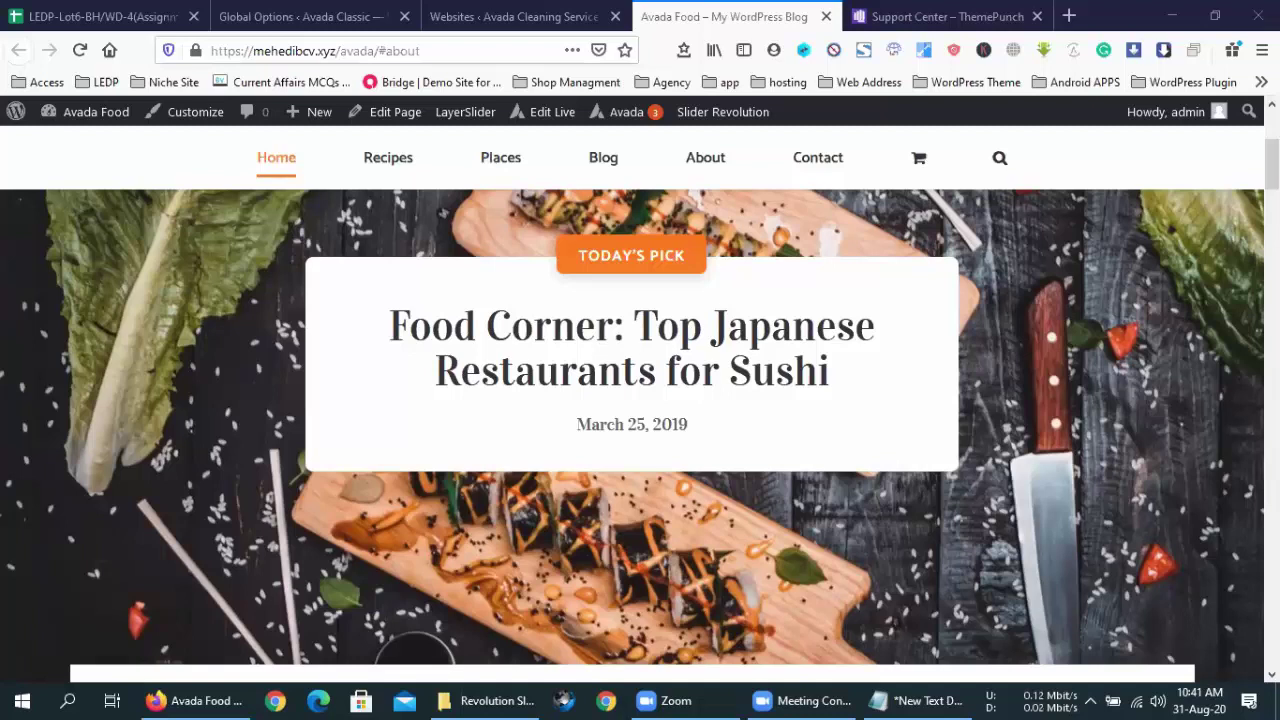
- Open the Bridge Demo Site bookmark (bridgeThemeDemo2) in a new tab
{"action": "left_click", "coordinate": [745, 566]}
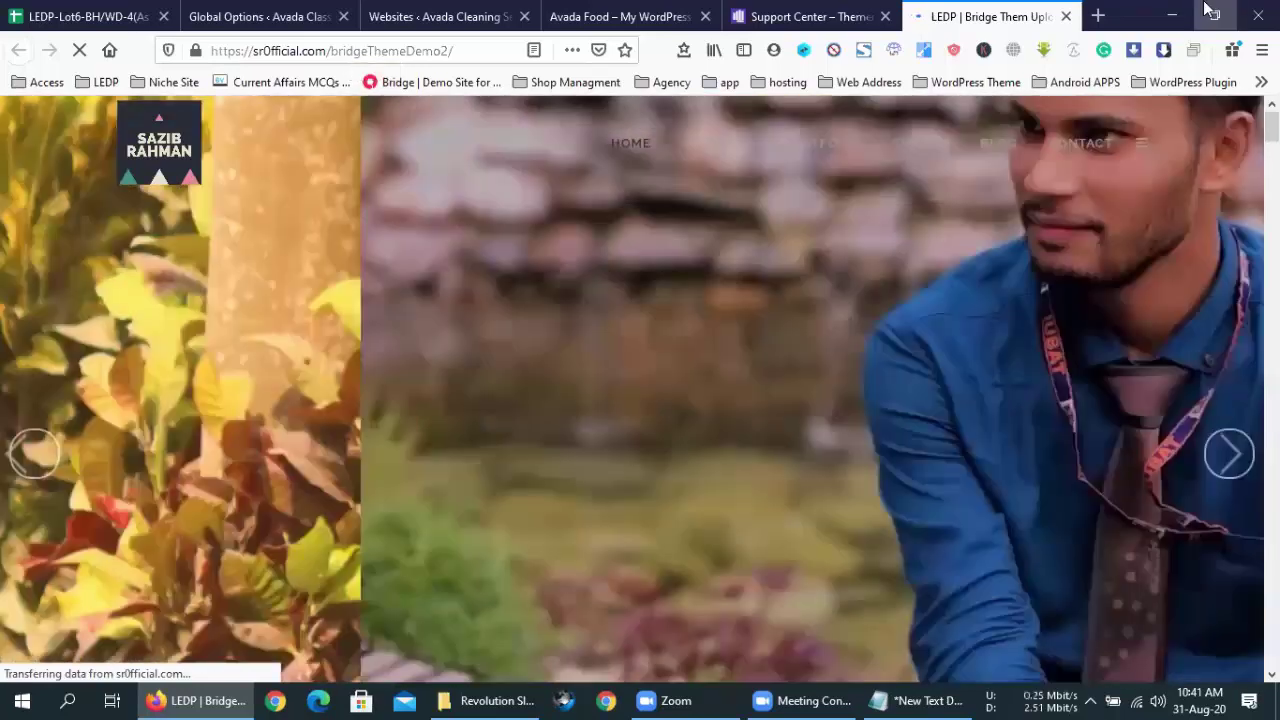
- Restore down Firefox to a narrow window so the Bridge site shows its mobile layout
{"action": "left_click", "coordinate": [1215, 16]}
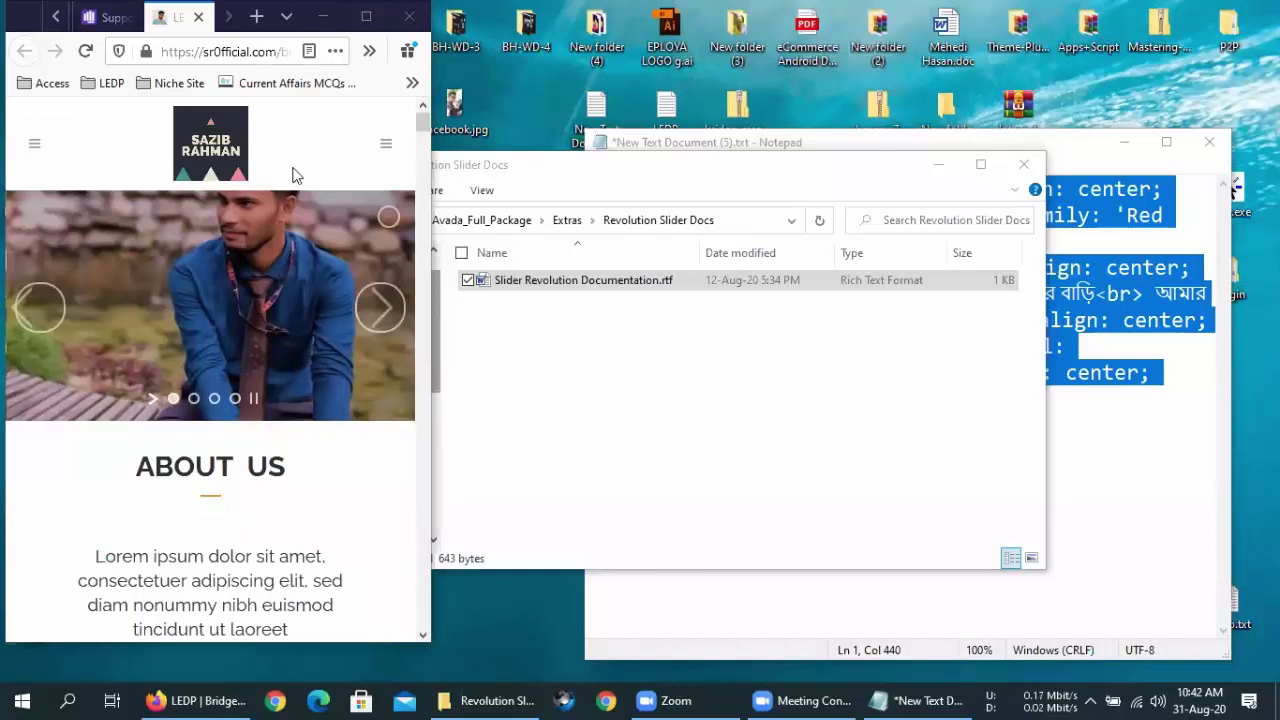
{"action": "left_click", "coordinate": [366, 16]}
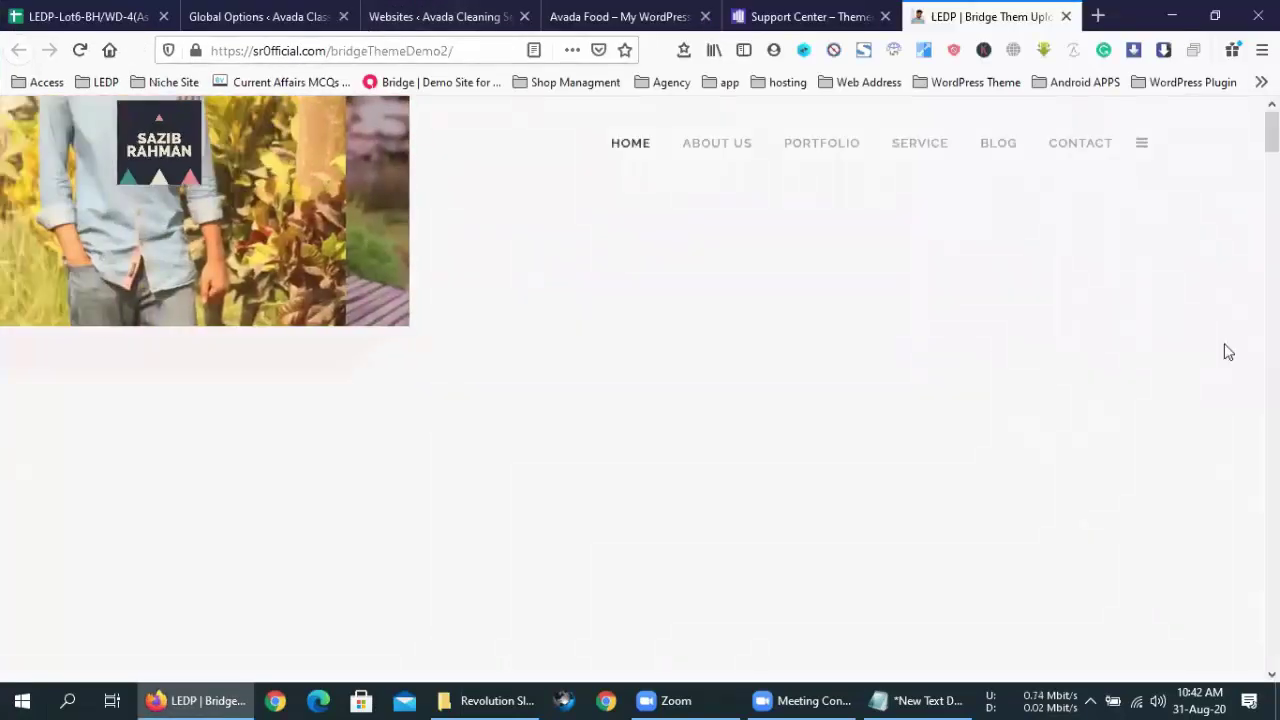
{"action": "scroll", "coordinate": [1230, 352], "scroll_direction": "down", "scroll_amount": 3}
{"action": "scroll", "coordinate": [1233, 352], "scroll_direction": "up", "scroll_amount": 3}
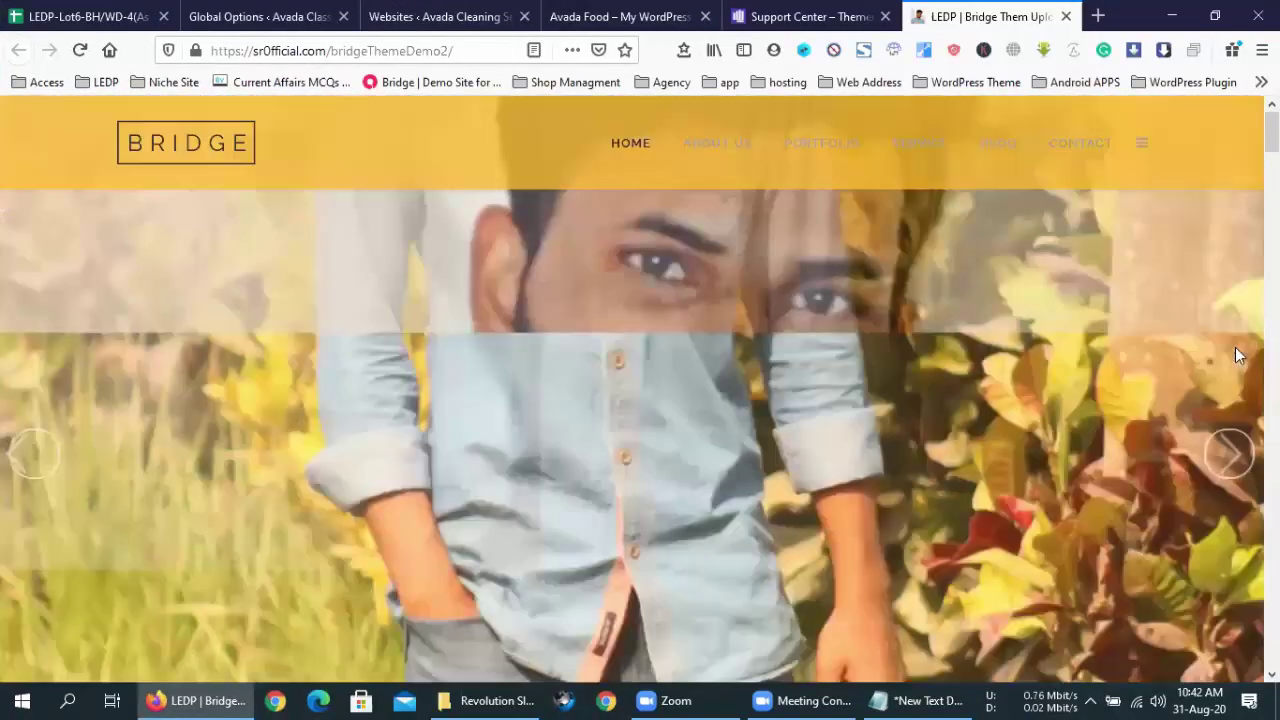
{"action": "scroll", "coordinate": [1237, 354], "scroll_direction": "down", "scroll_amount": 4}
{"action": "scroll", "coordinate": [1240, 363], "scroll_direction": "down", "scroll_amount": 10}
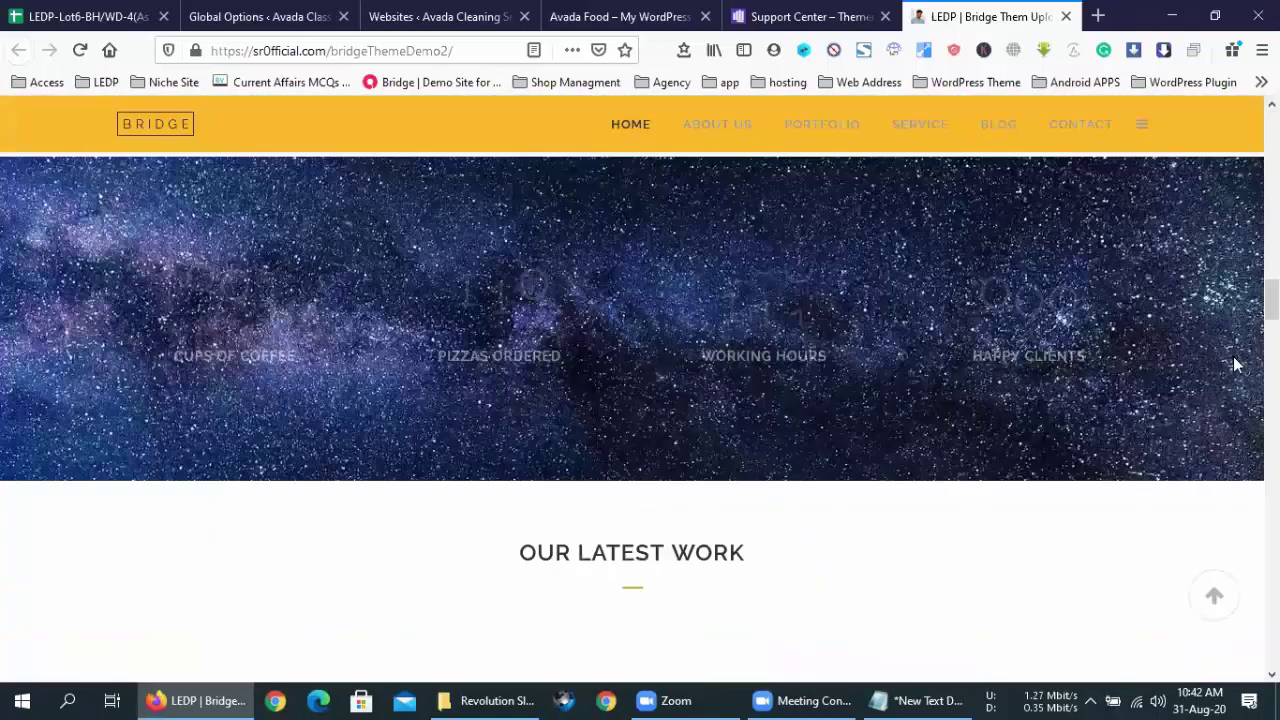
{"action": "scroll", "coordinate": [1233, 364], "scroll_direction": "down", "scroll_amount": 12}
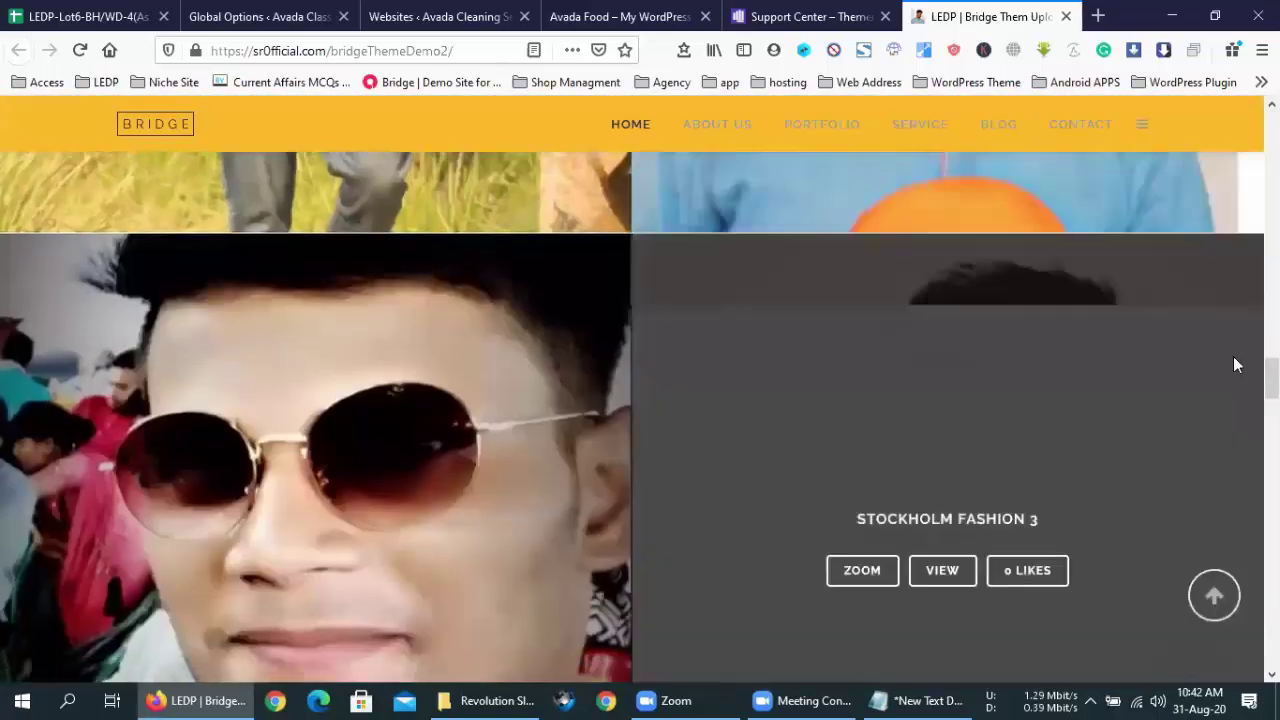
{"action": "scroll", "coordinate": [1236, 365], "scroll_direction": "down", "scroll_amount": 2}
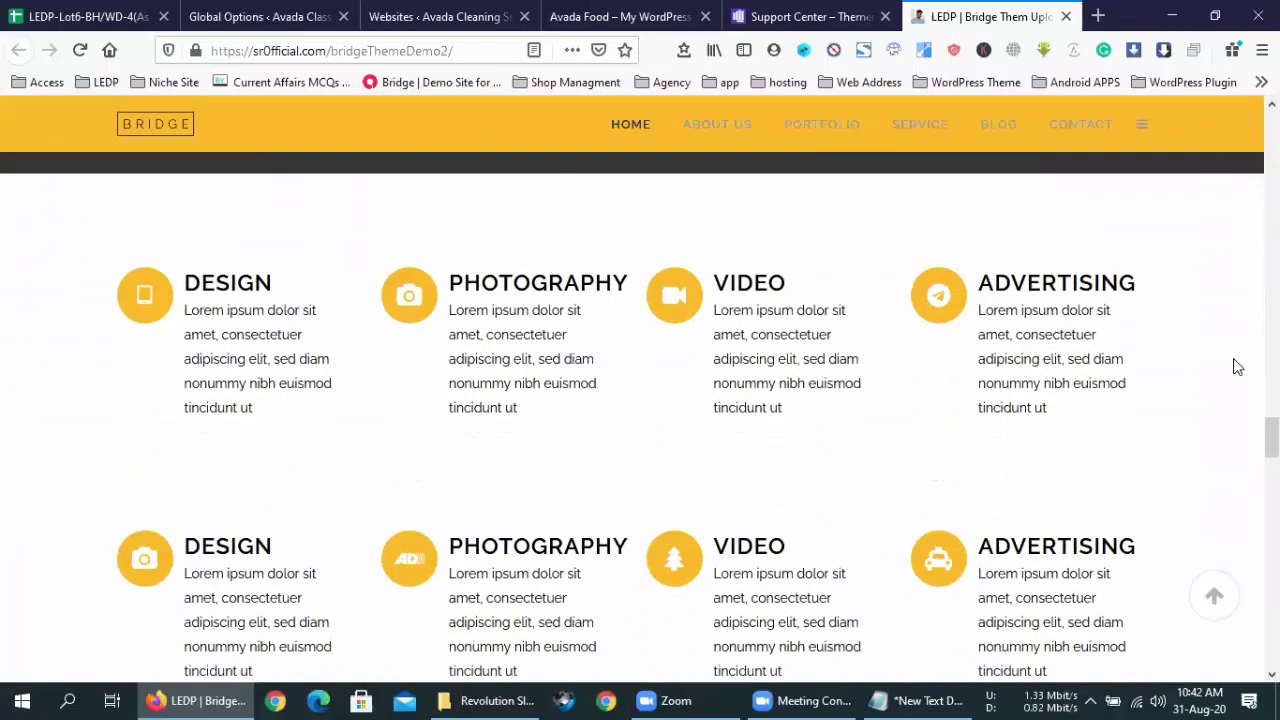
{"action": "scroll", "coordinate": [1232, 368], "scroll_direction": "down", "scroll_amount": 8}
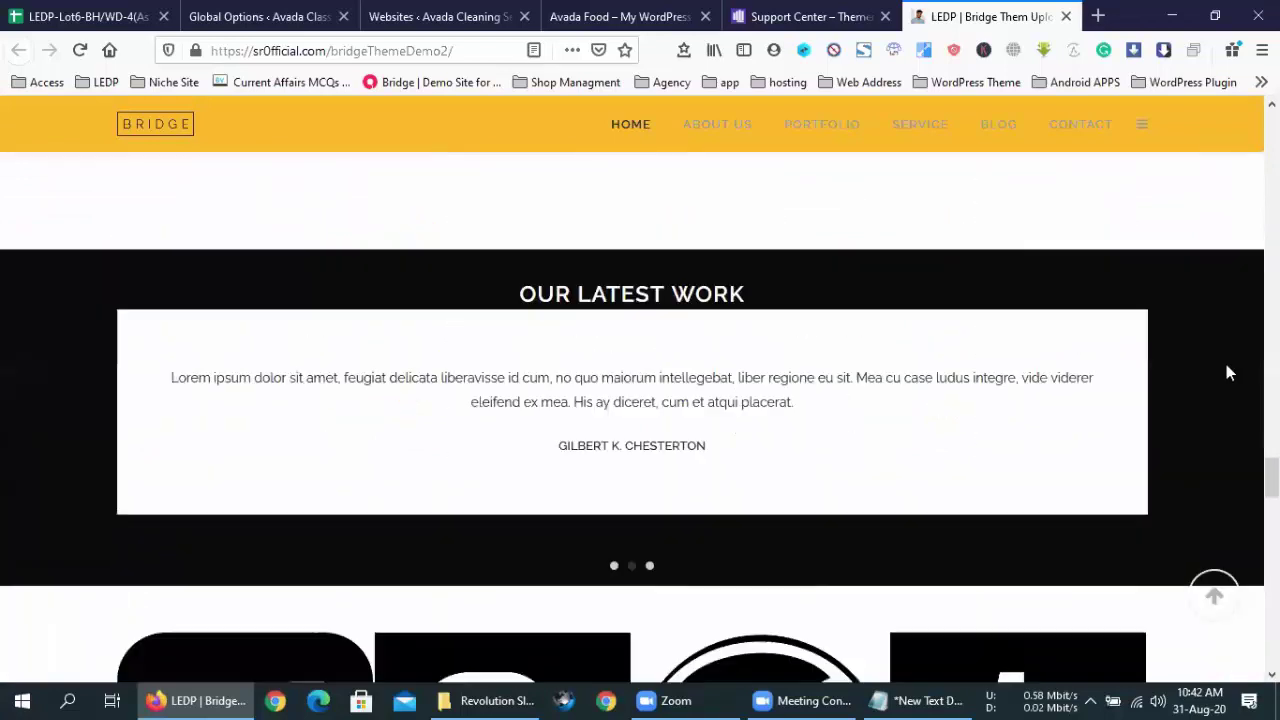
{"action": "scroll", "coordinate": [1230, 374], "scroll_direction": "up", "scroll_amount": 6}
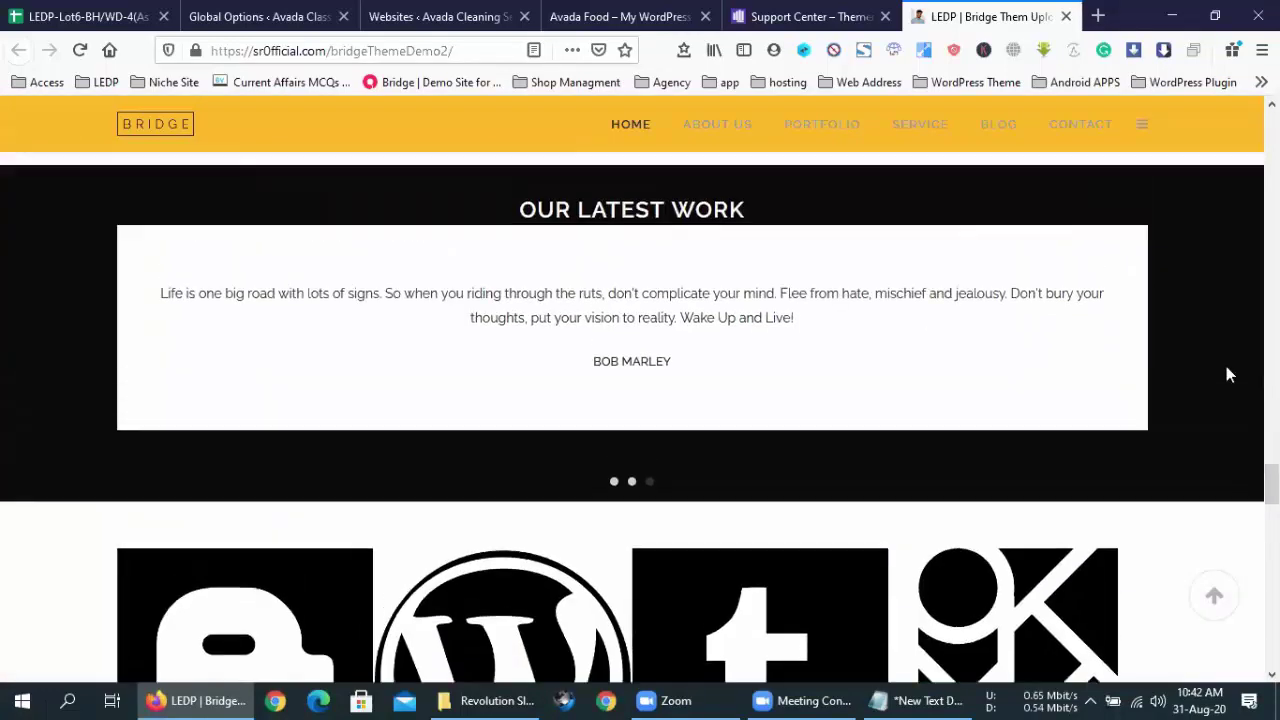
{"action": "scroll", "coordinate": [1230, 374], "scroll_direction": "down", "scroll_amount": 15}
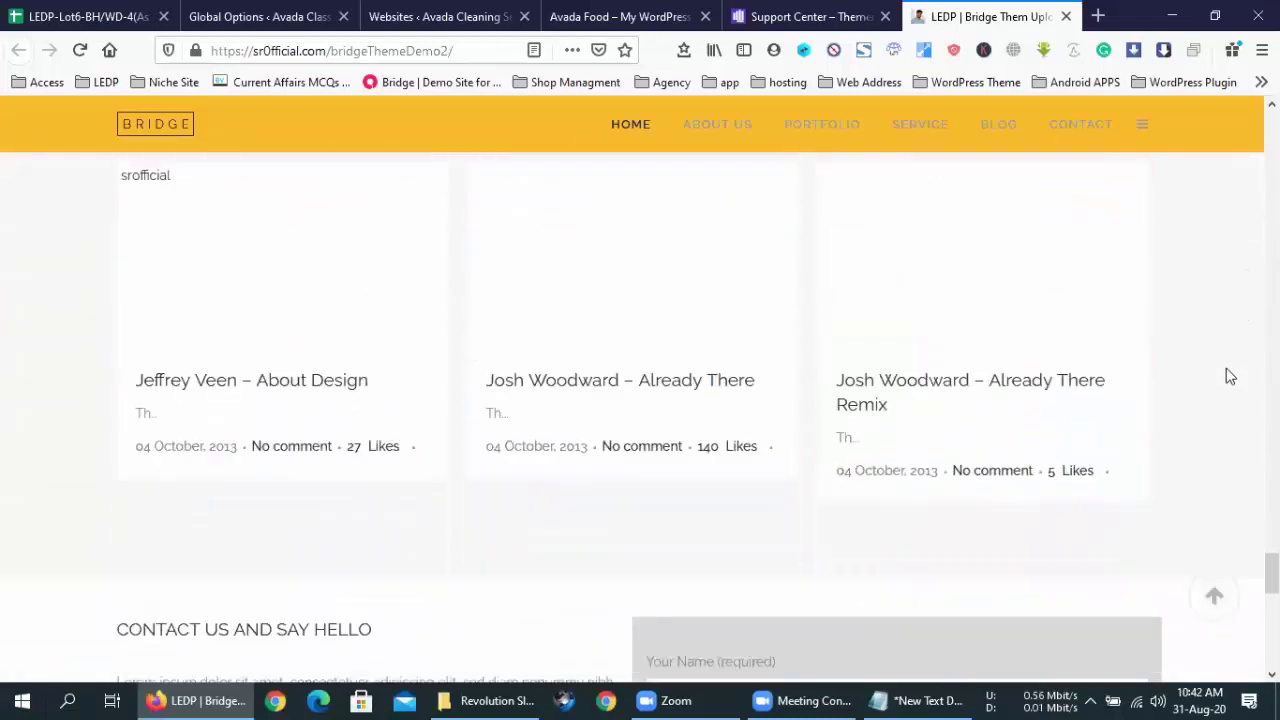
{"action": "scroll", "coordinate": [1224, 378], "scroll_direction": "down", "scroll_amount": 4}
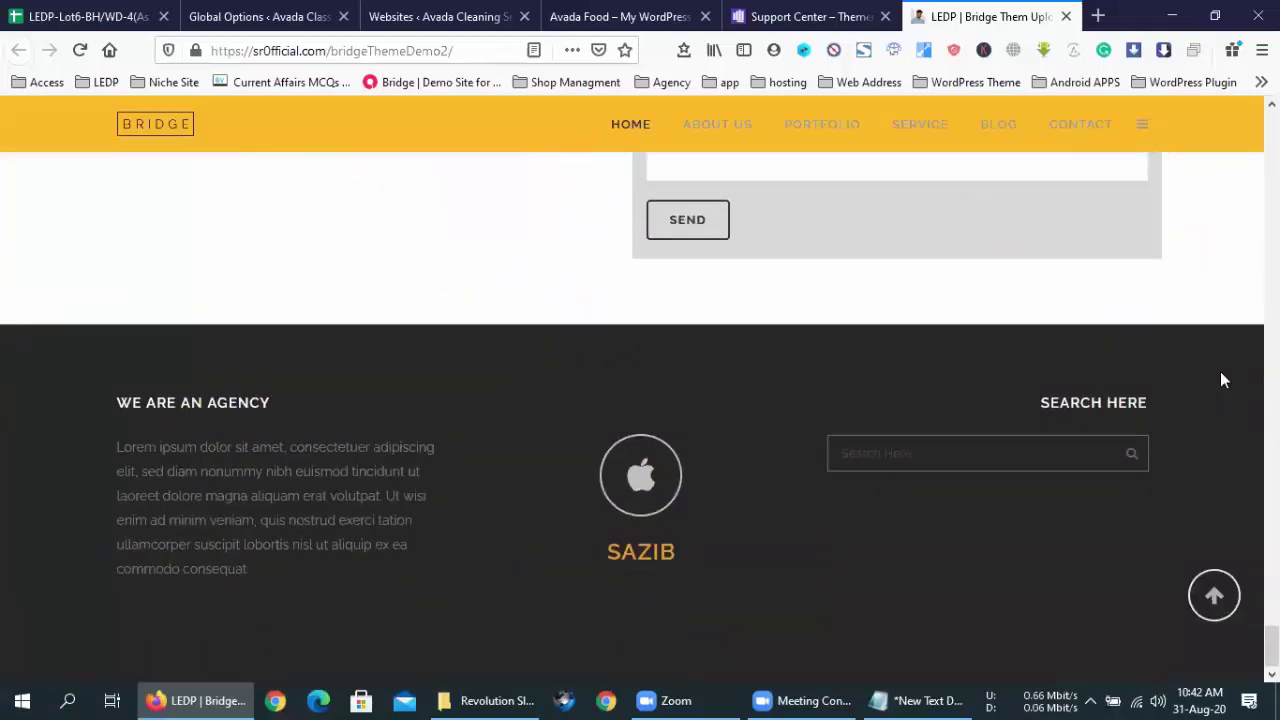
{"action": "scroll", "coordinate": [1222, 378], "scroll_direction": "up", "scroll_amount": 18}
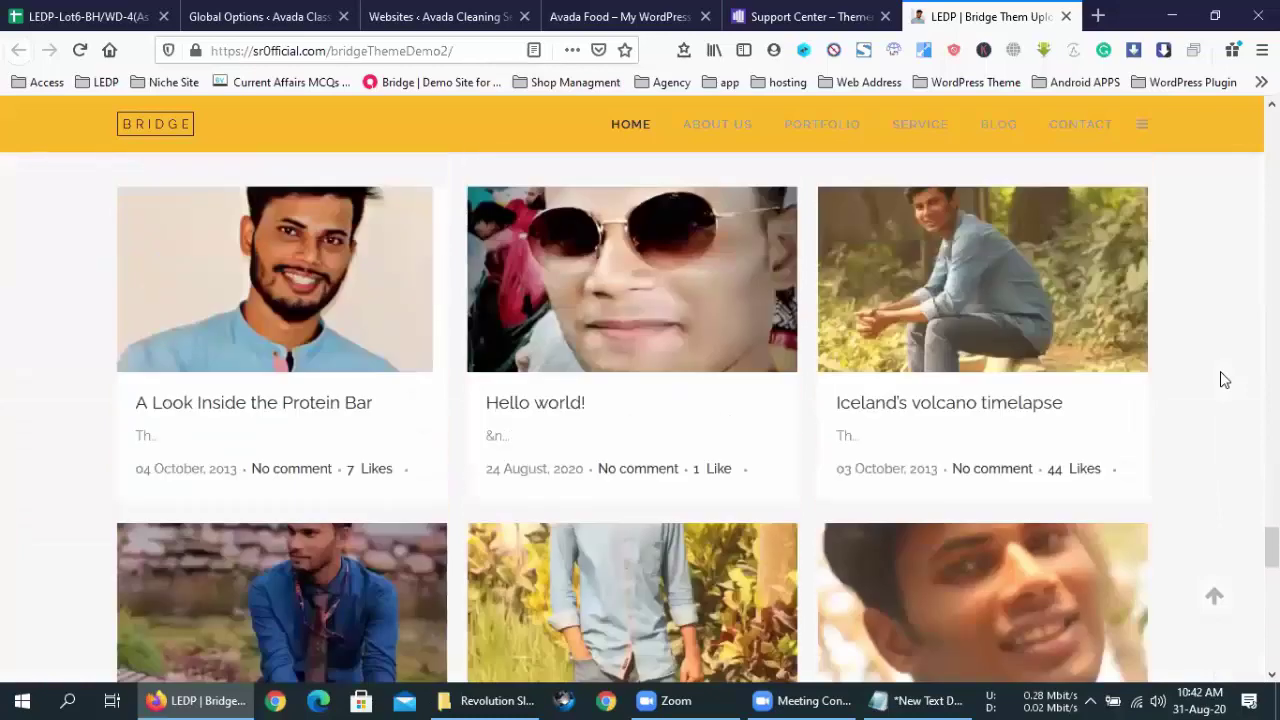
{"action": "scroll", "coordinate": [1222, 380], "scroll_direction": "up", "scroll_amount": 10}
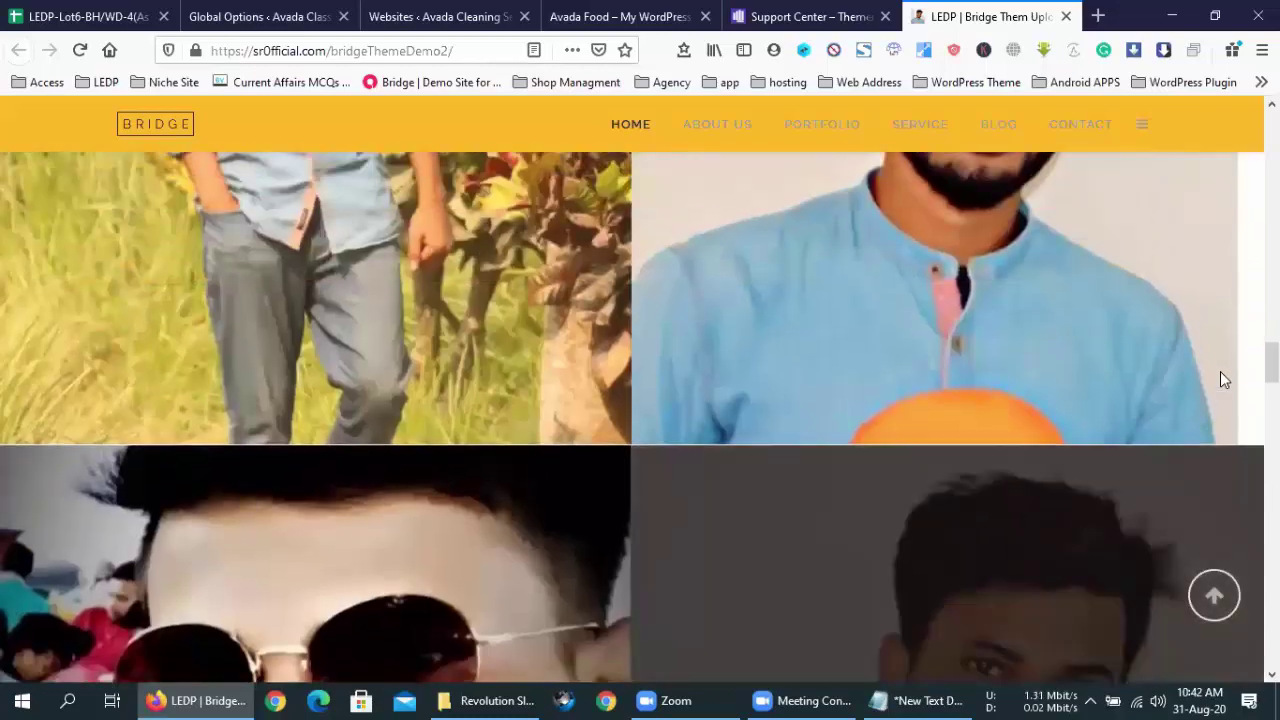
{"action": "scroll", "coordinate": [1222, 379], "scroll_direction": "up", "scroll_amount": 8}
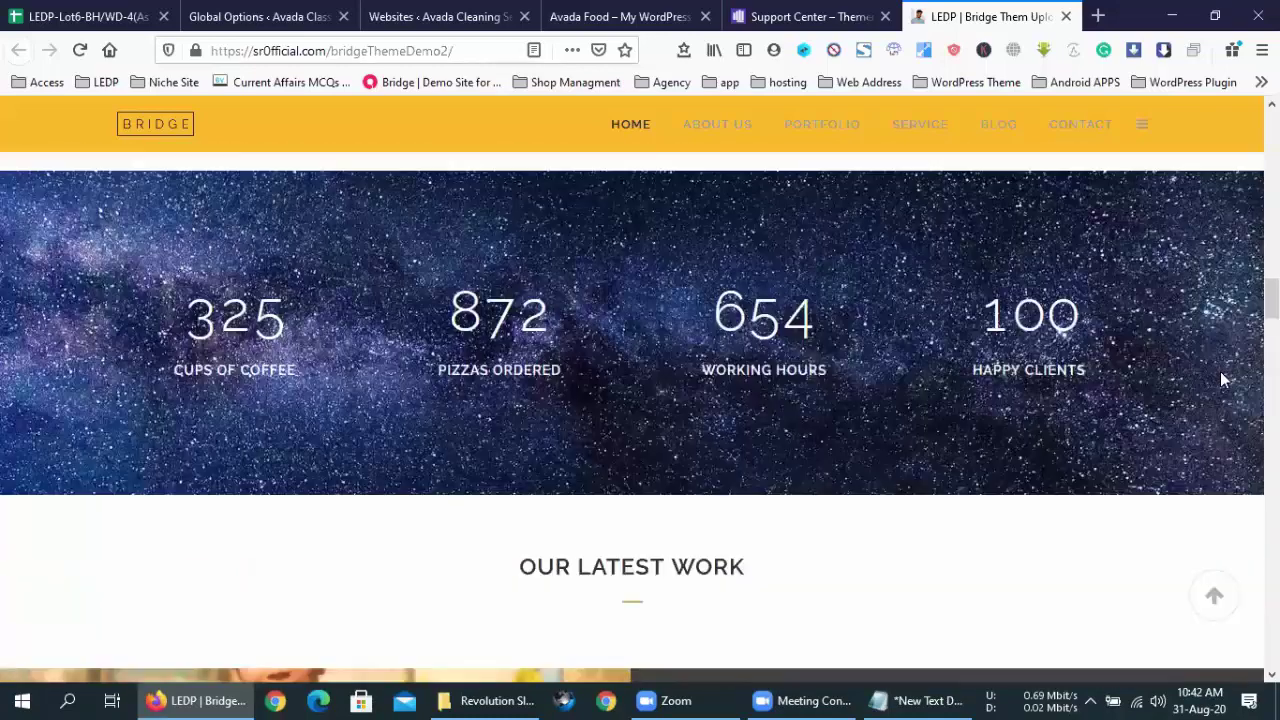
{"action": "scroll", "coordinate": [1222, 378], "scroll_direction": "up", "scroll_amount": 5}
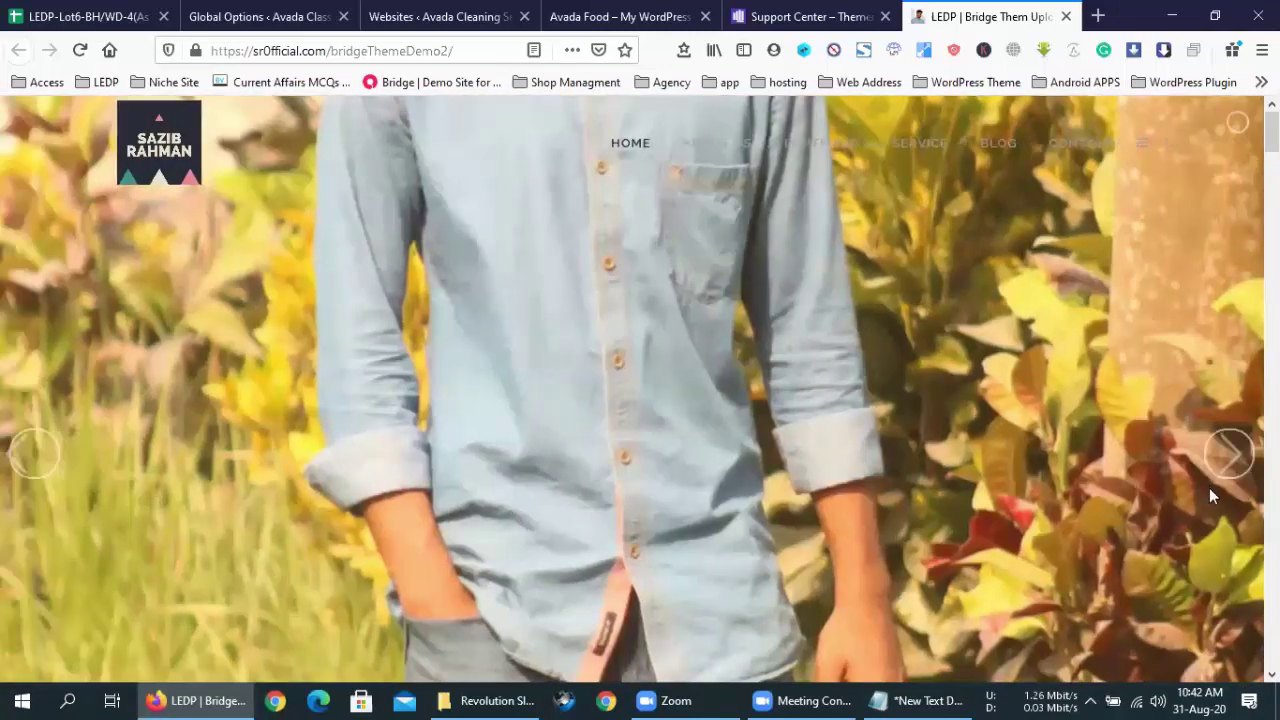
{"action": "left_click", "coordinate": [1227, 457]}
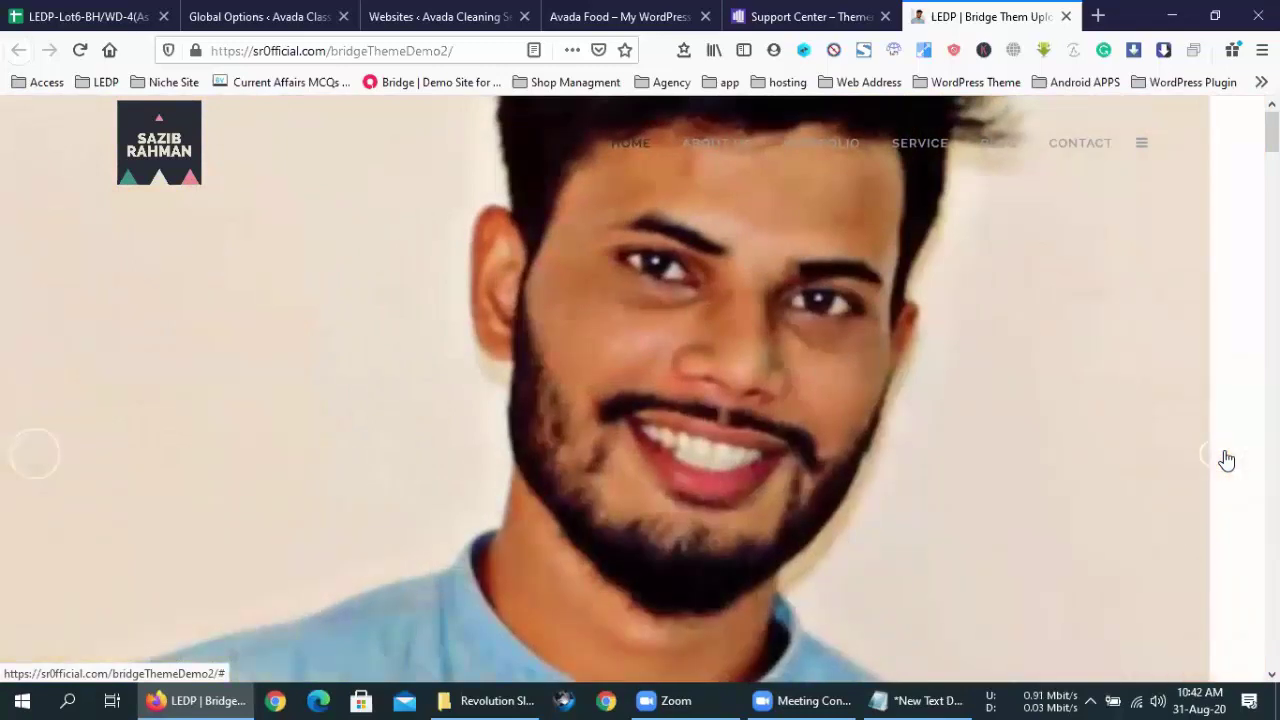
{"action": "scroll", "coordinate": [1228, 459], "scroll_direction": "down", "scroll_amount": 5}
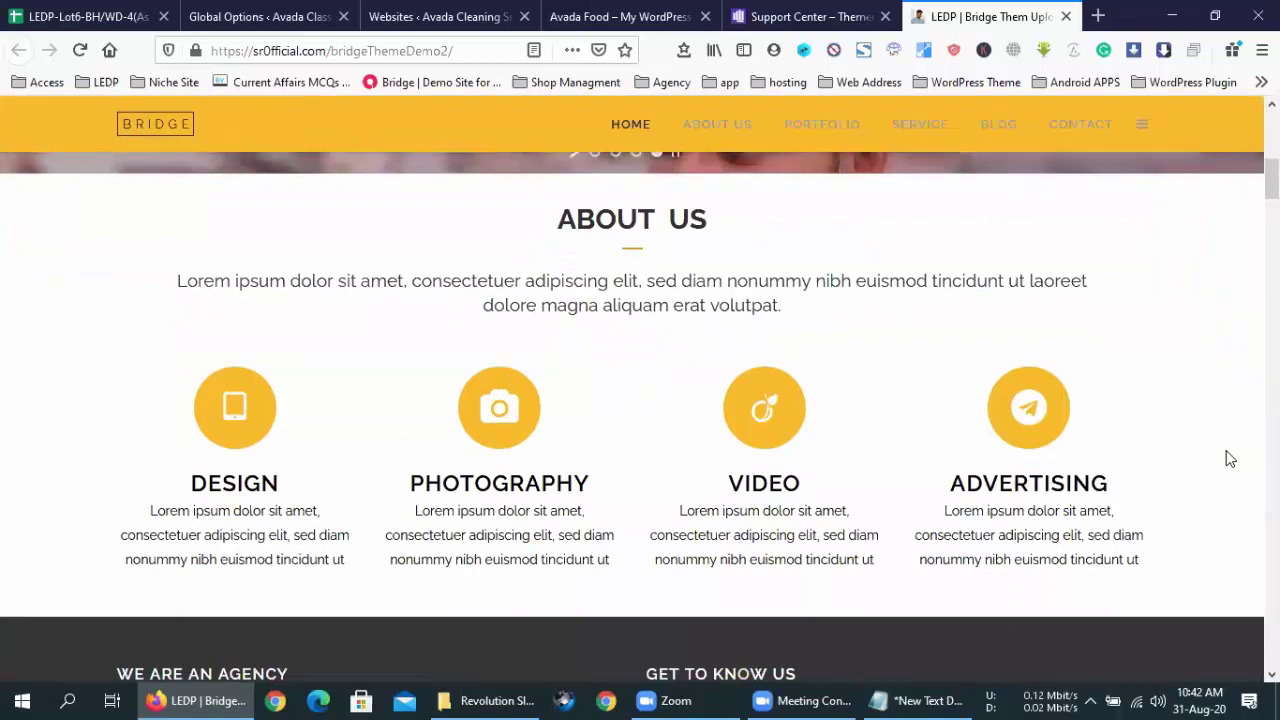
{"action": "scroll", "coordinate": [1230, 458], "scroll_direction": "down", "scroll_amount": 5}
{"action": "scroll", "coordinate": [1230, 459], "scroll_direction": "down", "scroll_amount": 2}
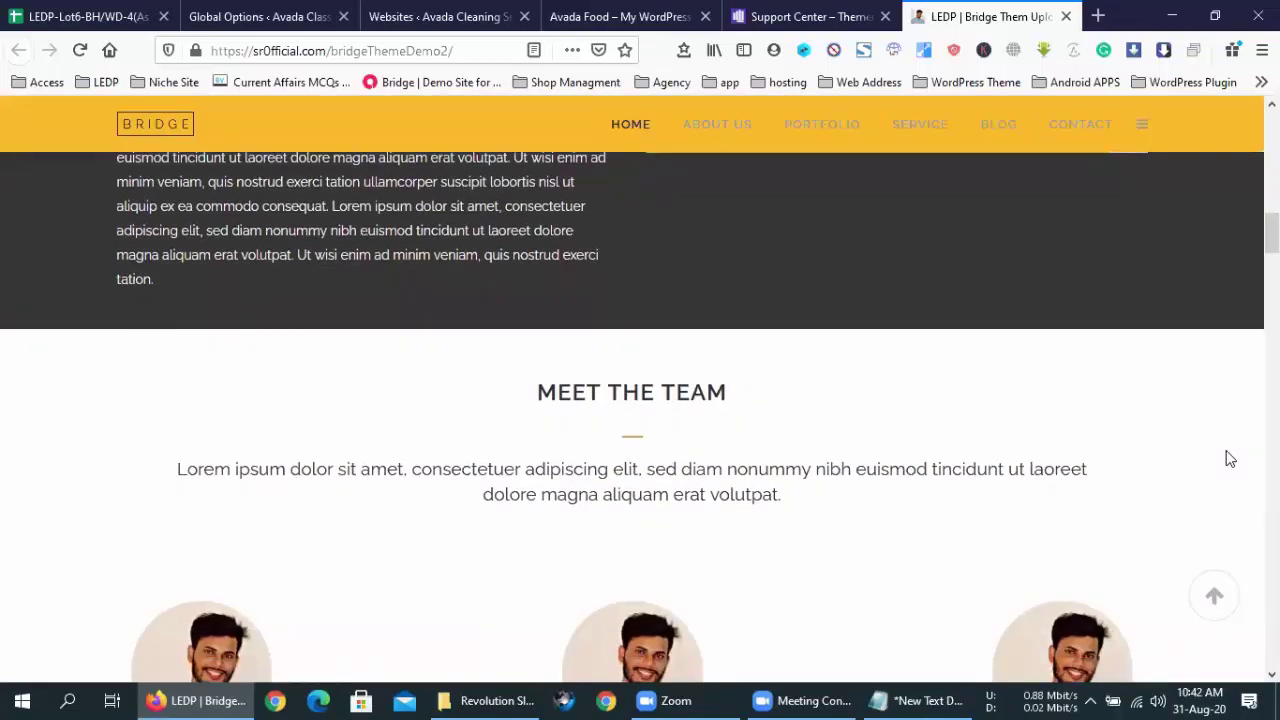
{"action": "scroll", "coordinate": [1230, 458], "scroll_direction": "down", "scroll_amount": 6}
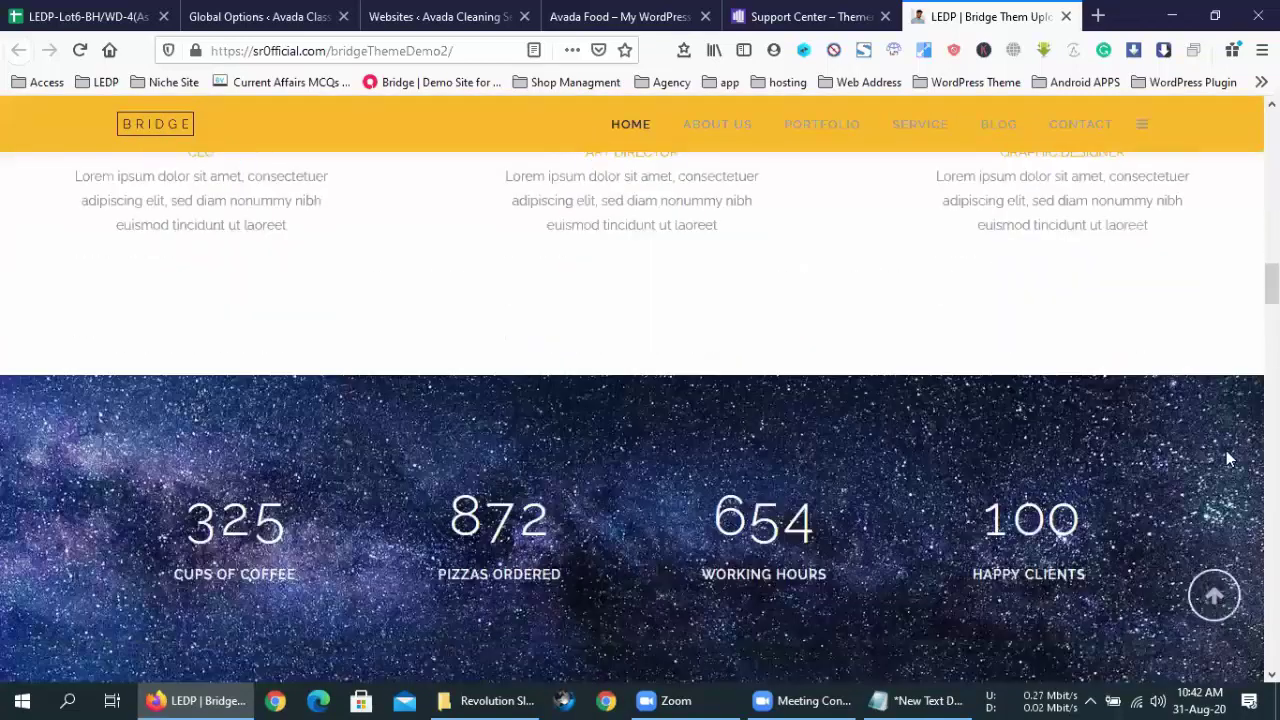
{"action": "scroll", "coordinate": [1230, 458], "scroll_direction": "down", "scroll_amount": 5}
{"action": "scroll", "coordinate": [1230, 459], "scroll_direction": "down", "scroll_amount": 3}
{"action": "scroll", "coordinate": [1230, 459], "scroll_direction": "up", "scroll_amount": 6}
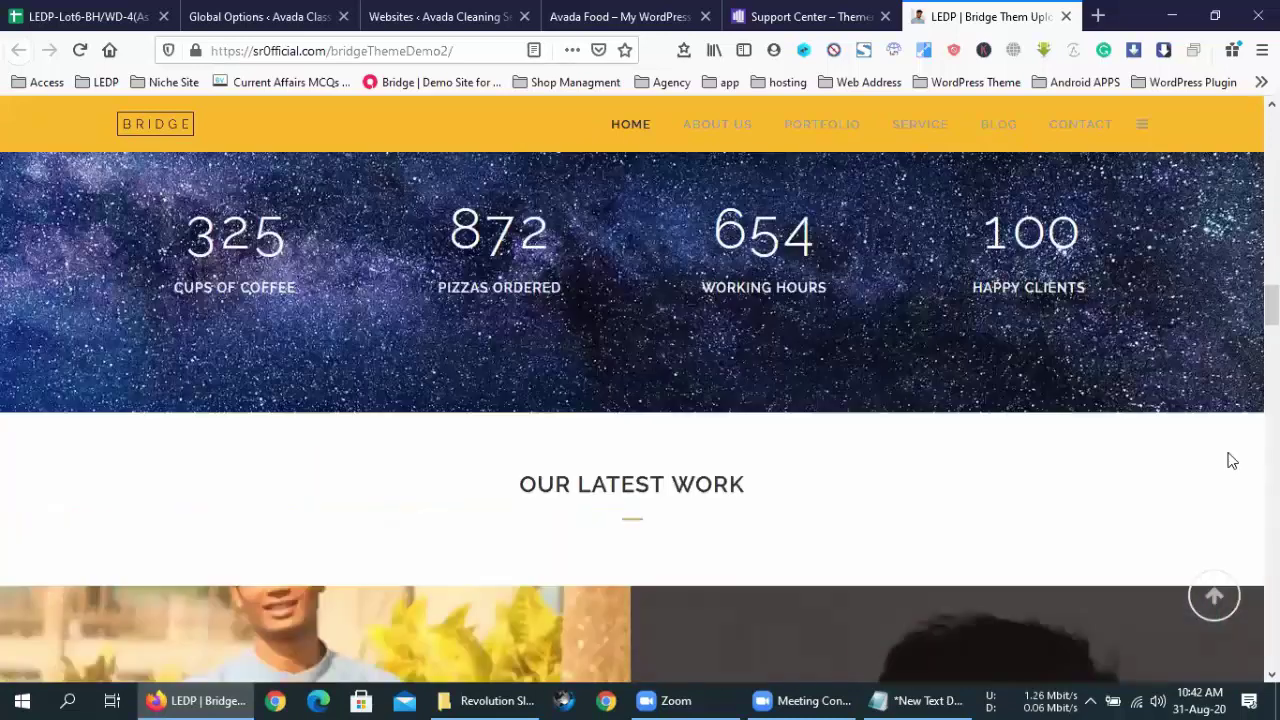
{"action": "scroll", "coordinate": [1232, 461], "scroll_direction": "up", "scroll_amount": 7}
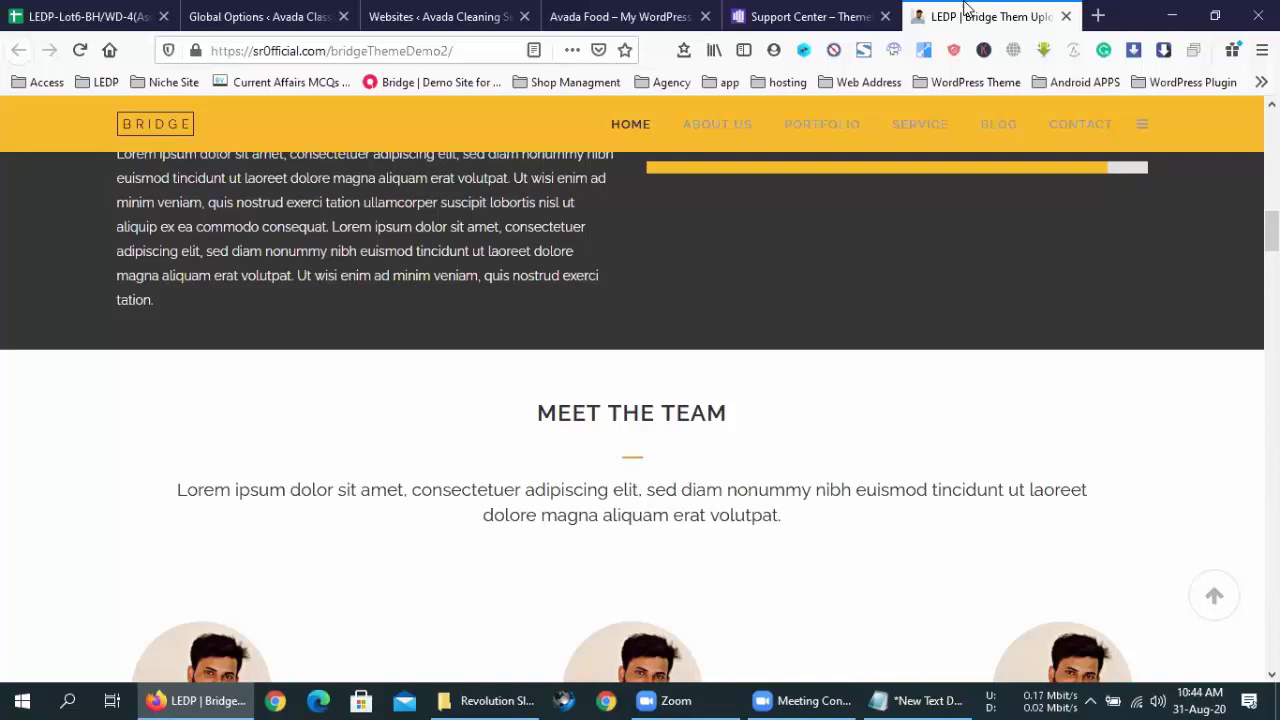
- Open 'LEDP Course Moduled - Google Docs' from the LEDP bookmarks folder
{"action": "left_click", "coordinate": [83, 90]}
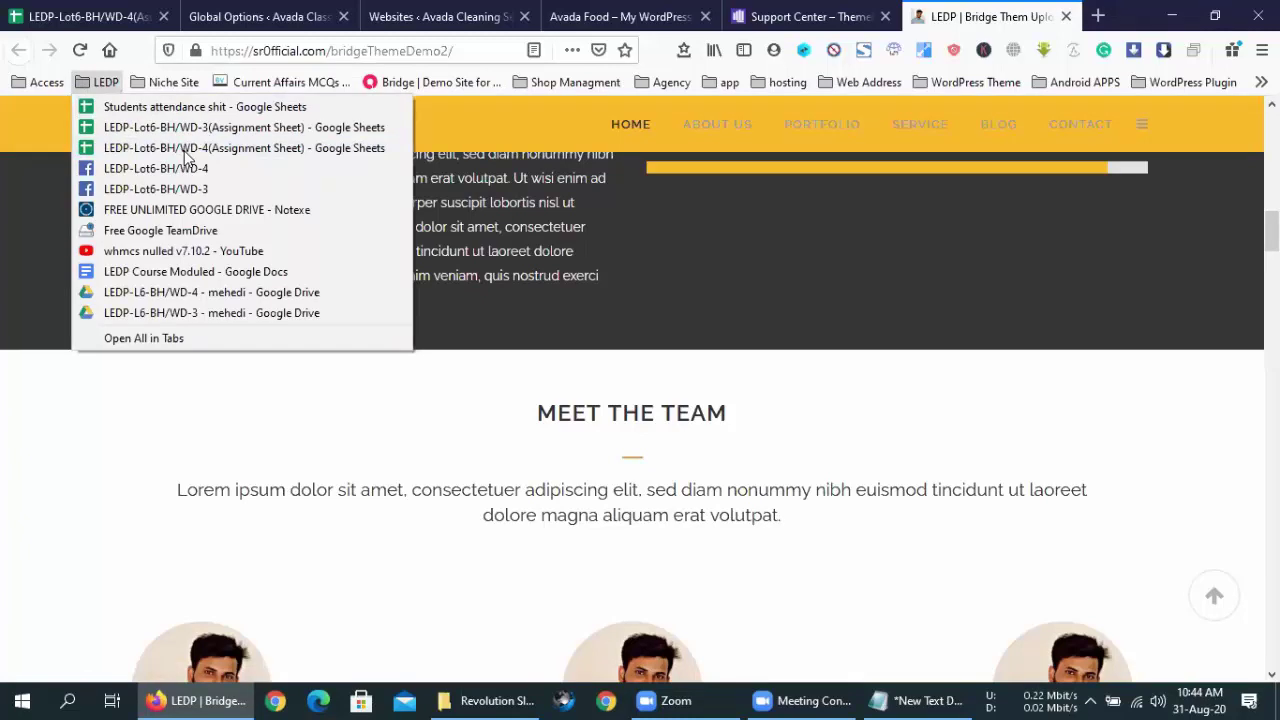
{"action": "left_click", "coordinate": [100, 82]}
{"action": "left_click", "coordinate": [100, 82]}
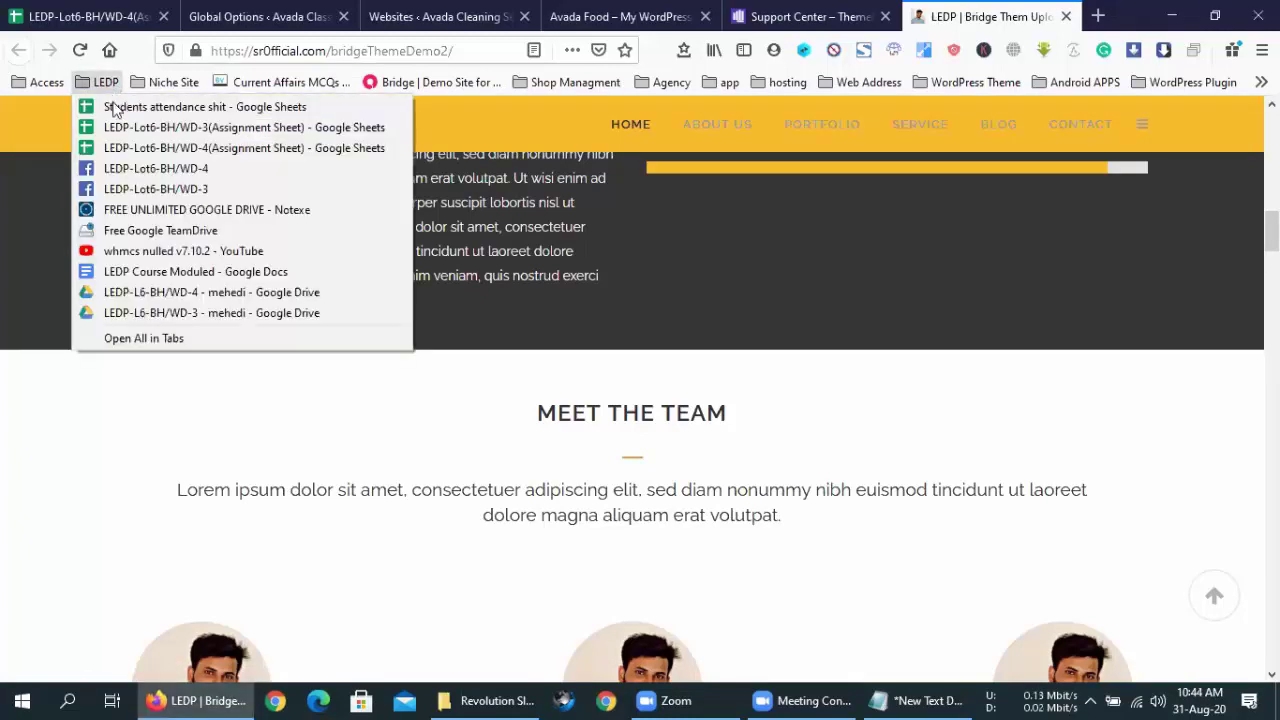
{"action": "left_click", "coordinate": [161, 272]}
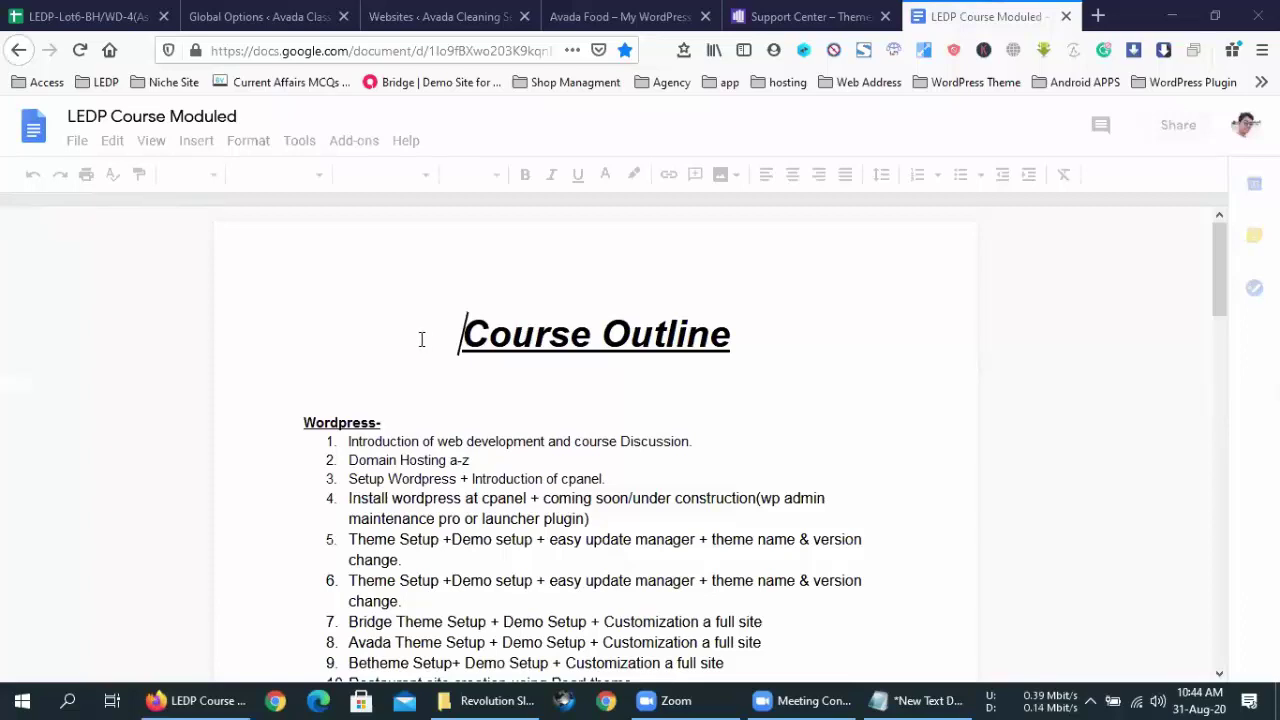
- Review the WordPress outline items: Avada Theme, Betheme, Restaurant site, Flatsome and WoodMart
{"action": "scroll", "coordinate": [421, 339], "scroll_direction": "down", "scroll_amount": 3}
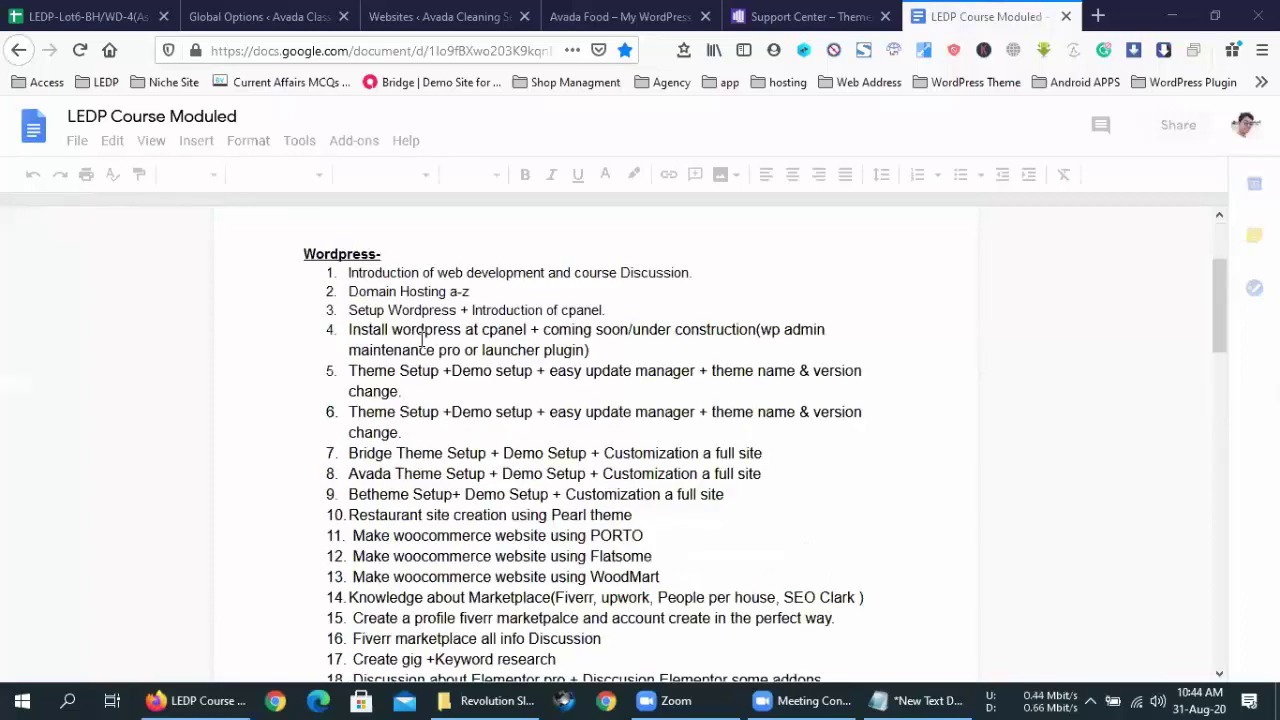
{"action": "left_click", "coordinate": [396, 474]}
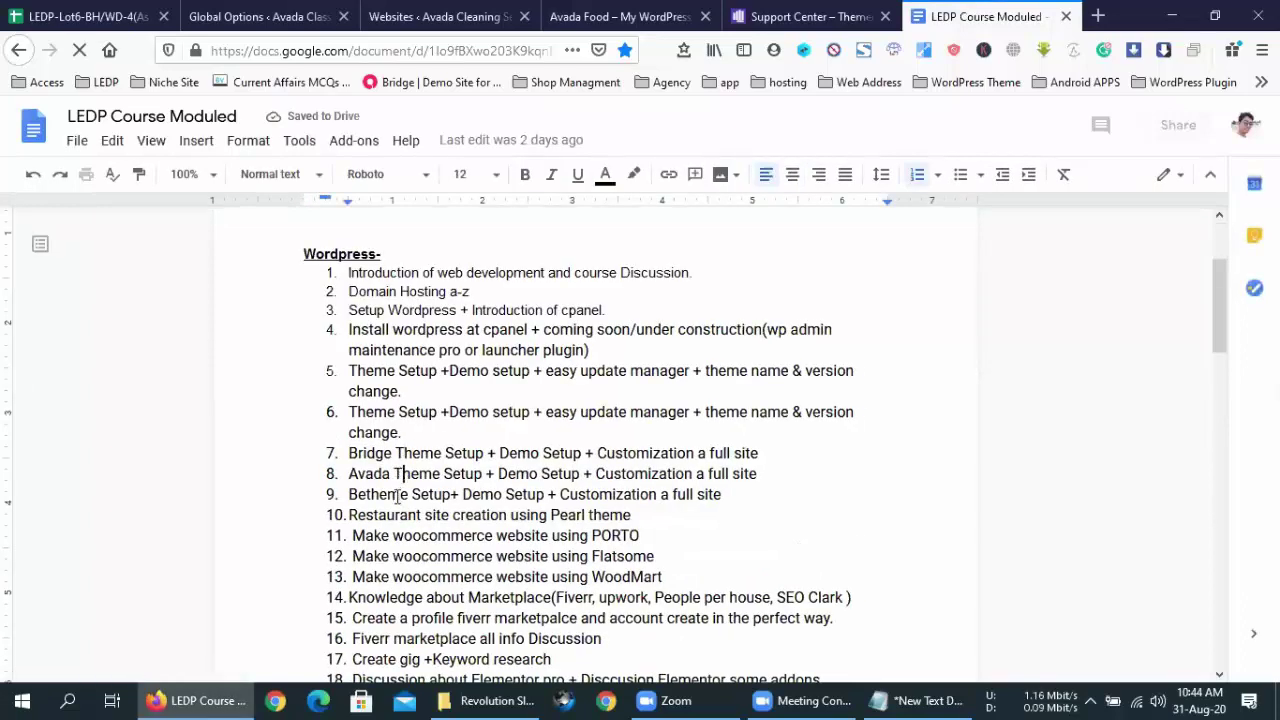
{"action": "left_click", "coordinate": [399, 495]}
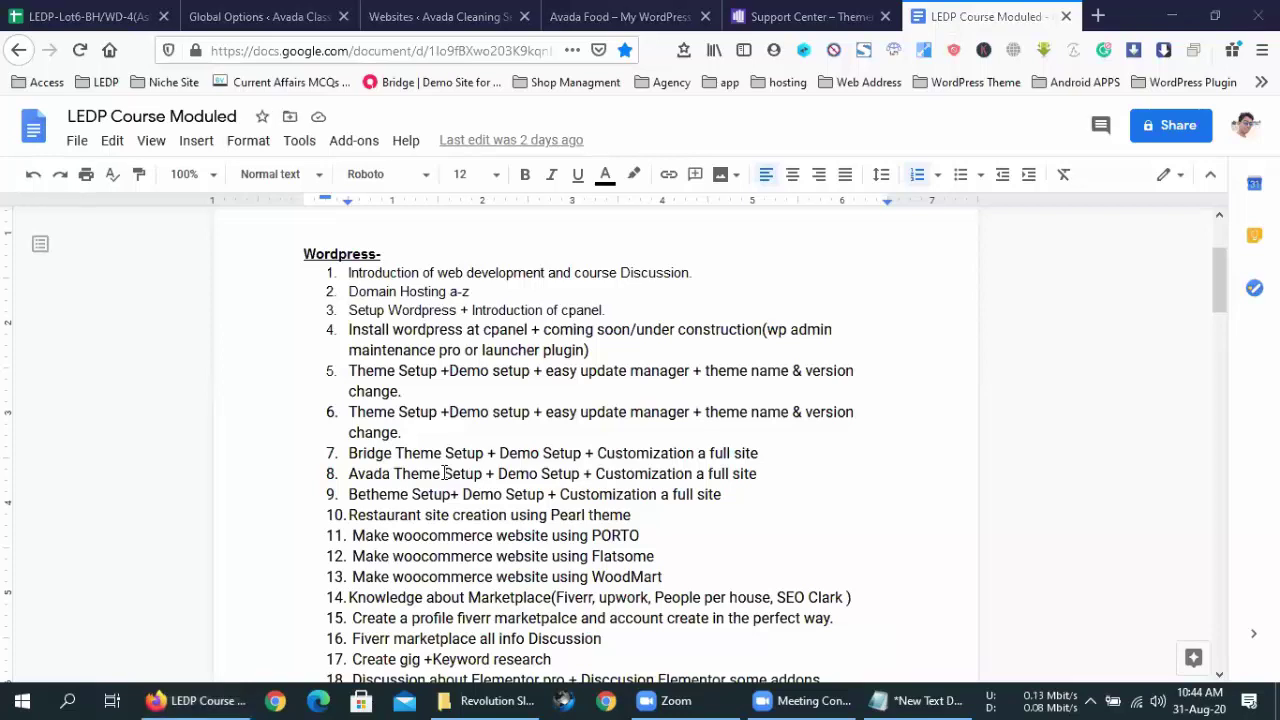
{"action": "left_click", "coordinate": [424, 512]}
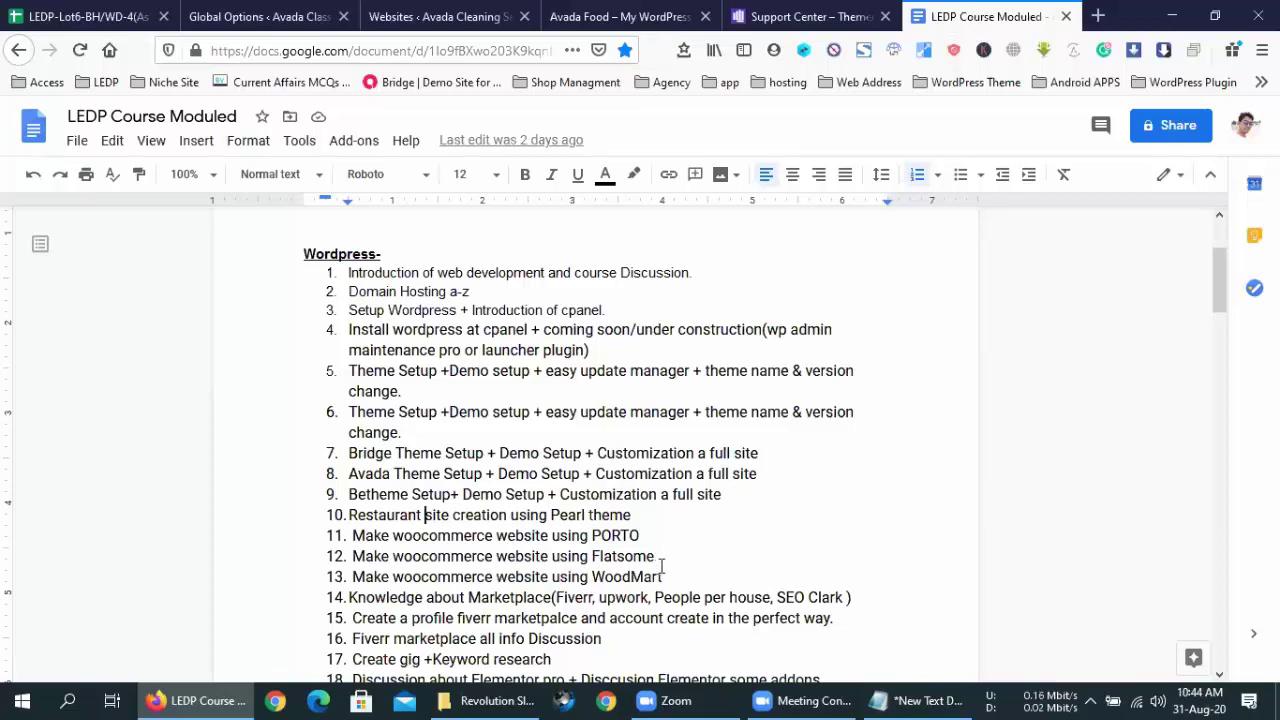
{"action": "left_click_drag", "start_coordinate": [661, 568], "coordinate": [349, 455]}
{"action": "left_click", "coordinate": [745, 519]}
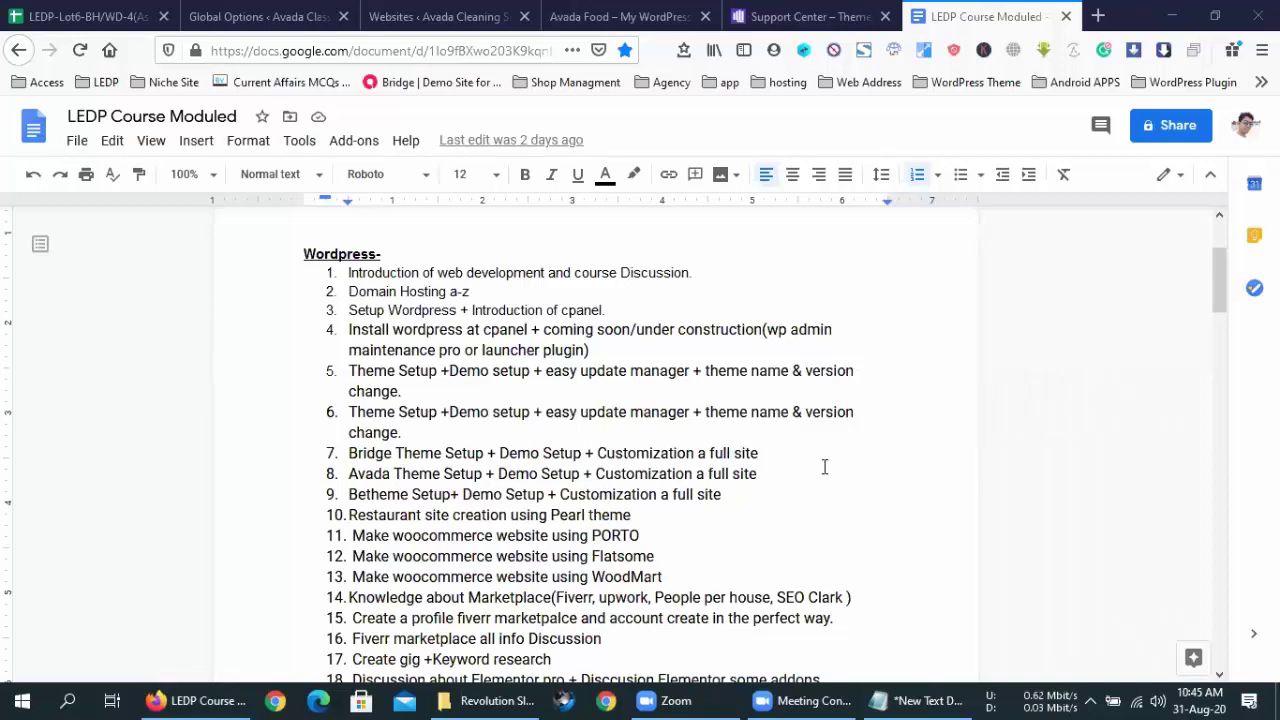
- Adjust the system volume from the tray, then switch to the 'Websites ‹ Avada Cleaning' tab
{"action": "left_click", "coordinate": [955, 18]}
{"action": "left_click", "coordinate": [1158, 700]}
{"action": "left_click", "coordinate": [1158, 700]}
{"action": "left_click", "coordinate": [447, 12]}
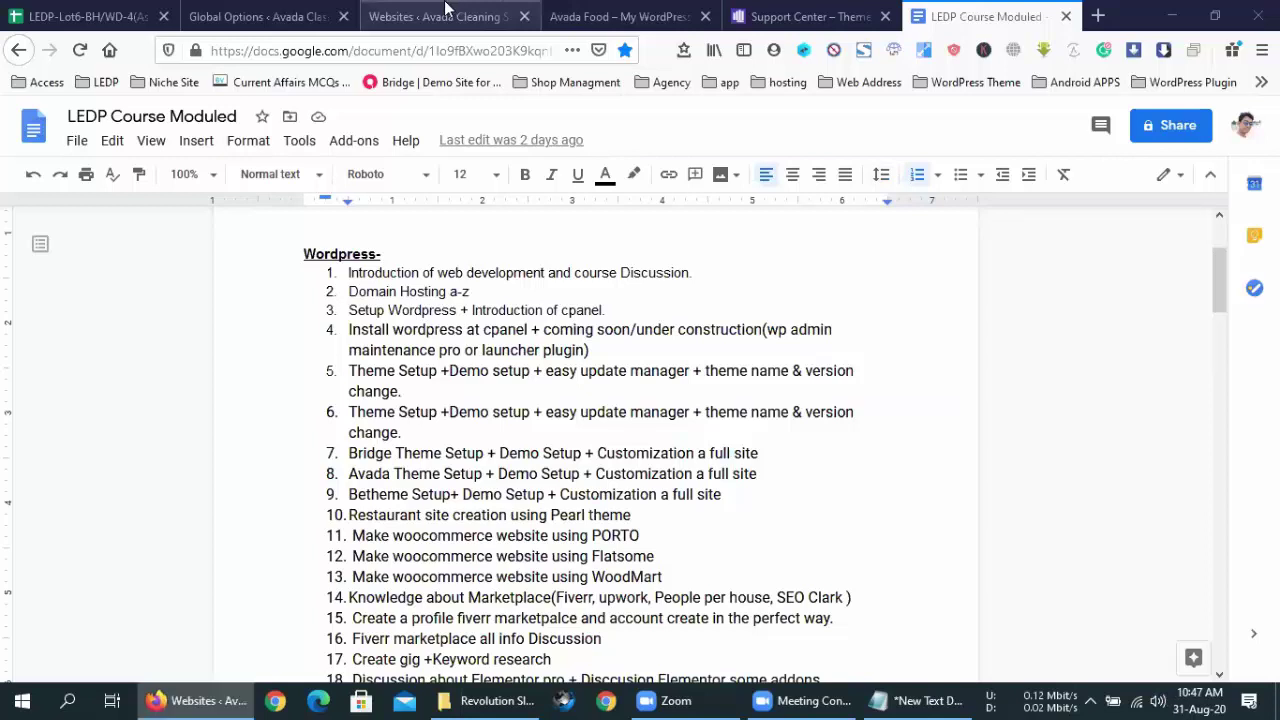
- Show the Colors section of Avada Global Options and scroll down to the Color Palette setting
{"action": "left_click", "coordinate": [228, 12]}
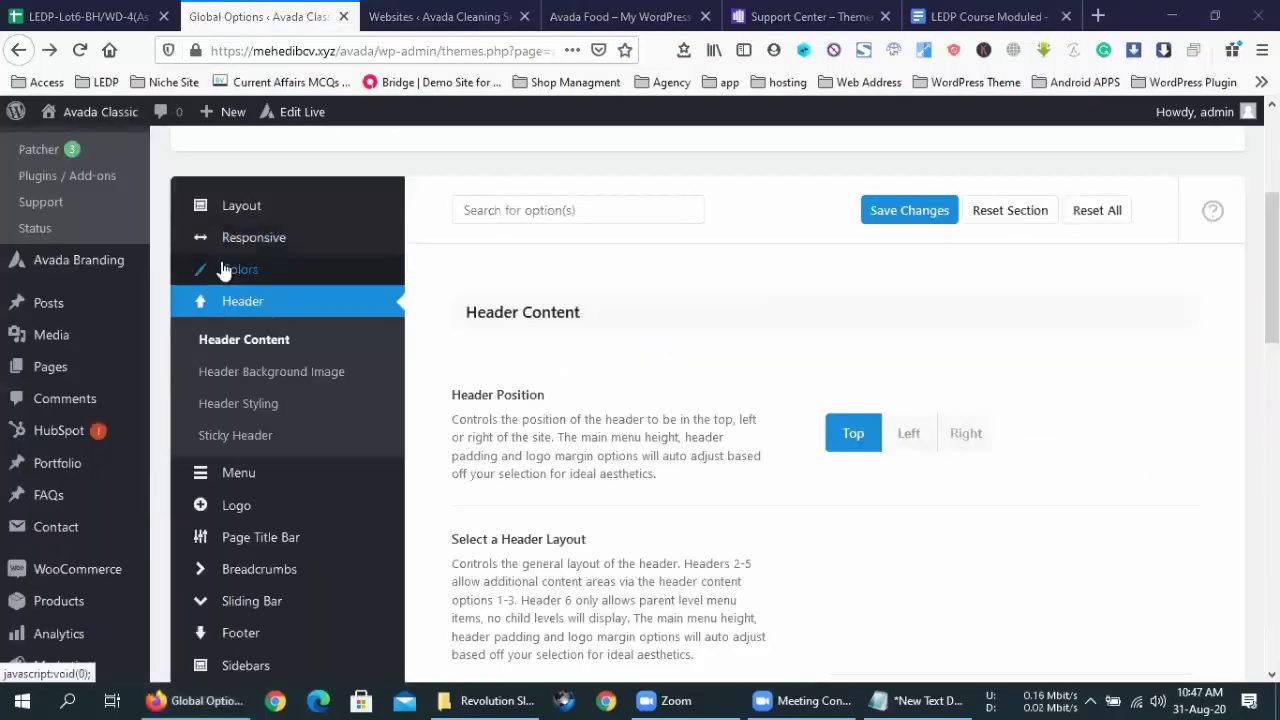
{"action": "scroll", "coordinate": [265, 422], "scroll_direction": "down", "scroll_amount": 5}
{"action": "scroll", "coordinate": [268, 422], "scroll_direction": "down", "scroll_amount": 5}
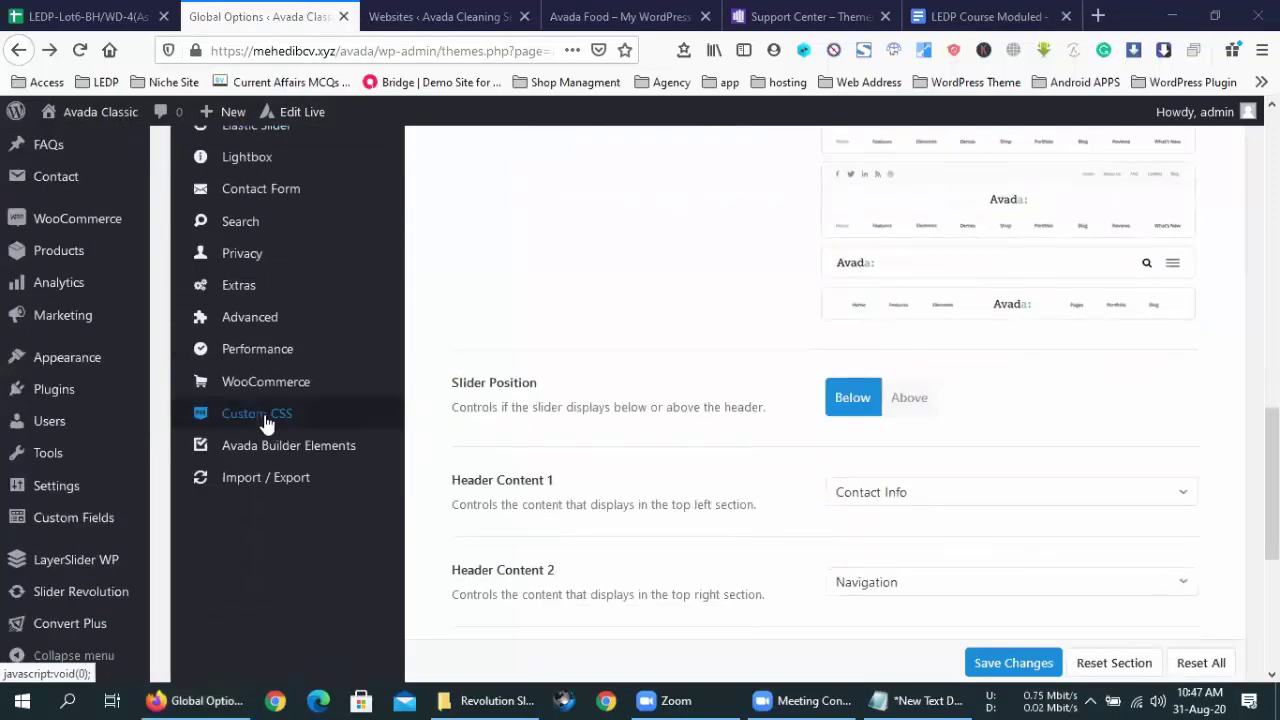
{"action": "scroll", "coordinate": [266, 430], "scroll_direction": "up", "scroll_amount": 3}
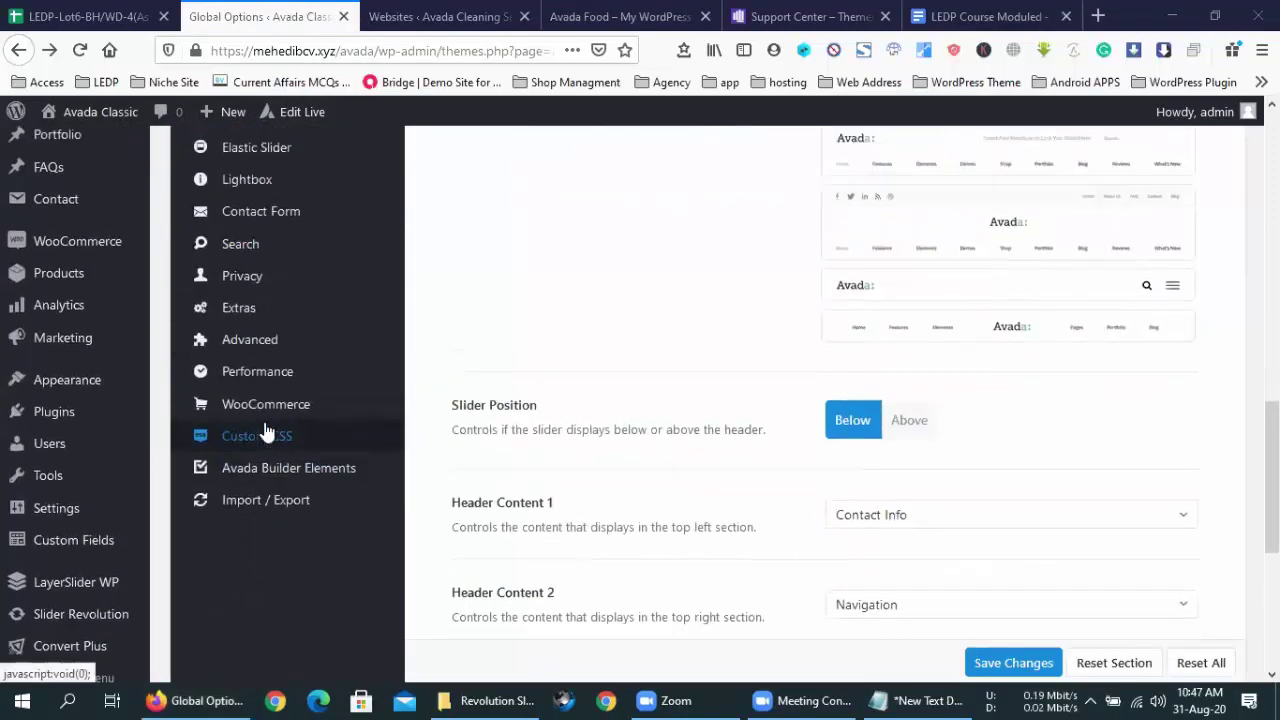
{"action": "scroll", "coordinate": [266, 430], "scroll_direction": "up", "scroll_amount": 10}
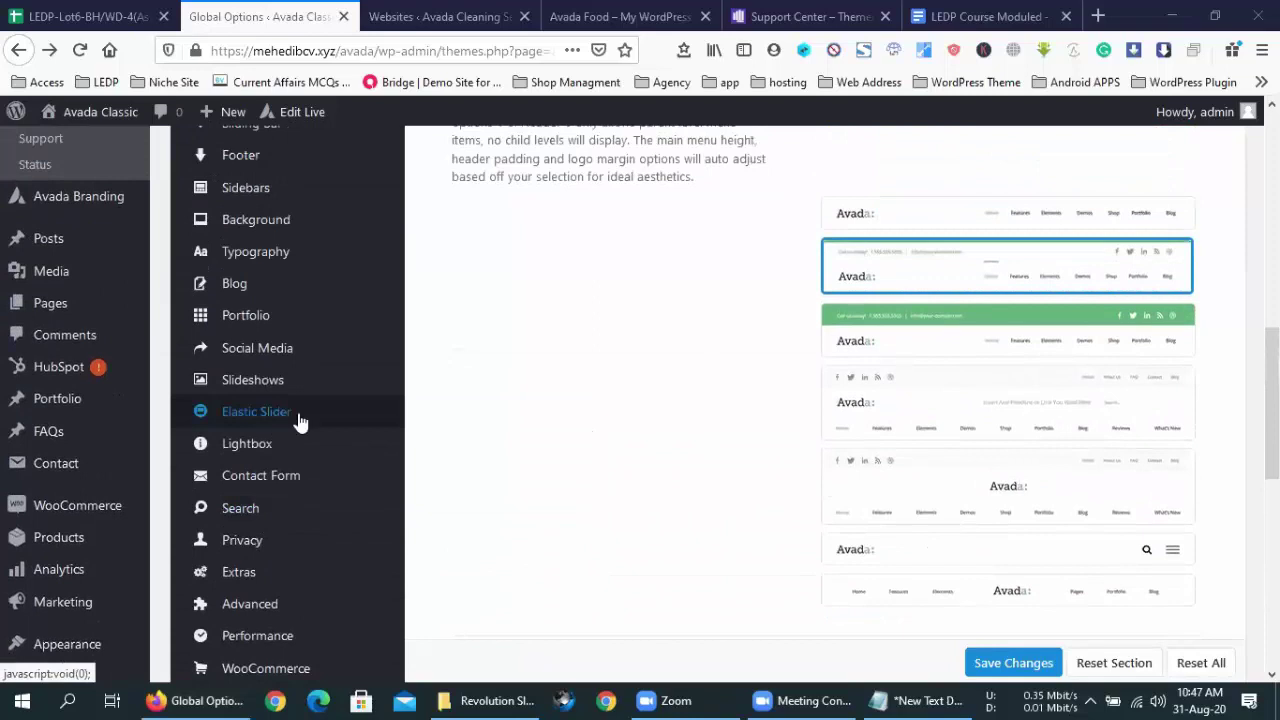
{"action": "scroll", "coordinate": [300, 400], "scroll_direction": "up", "scroll_amount": 2}
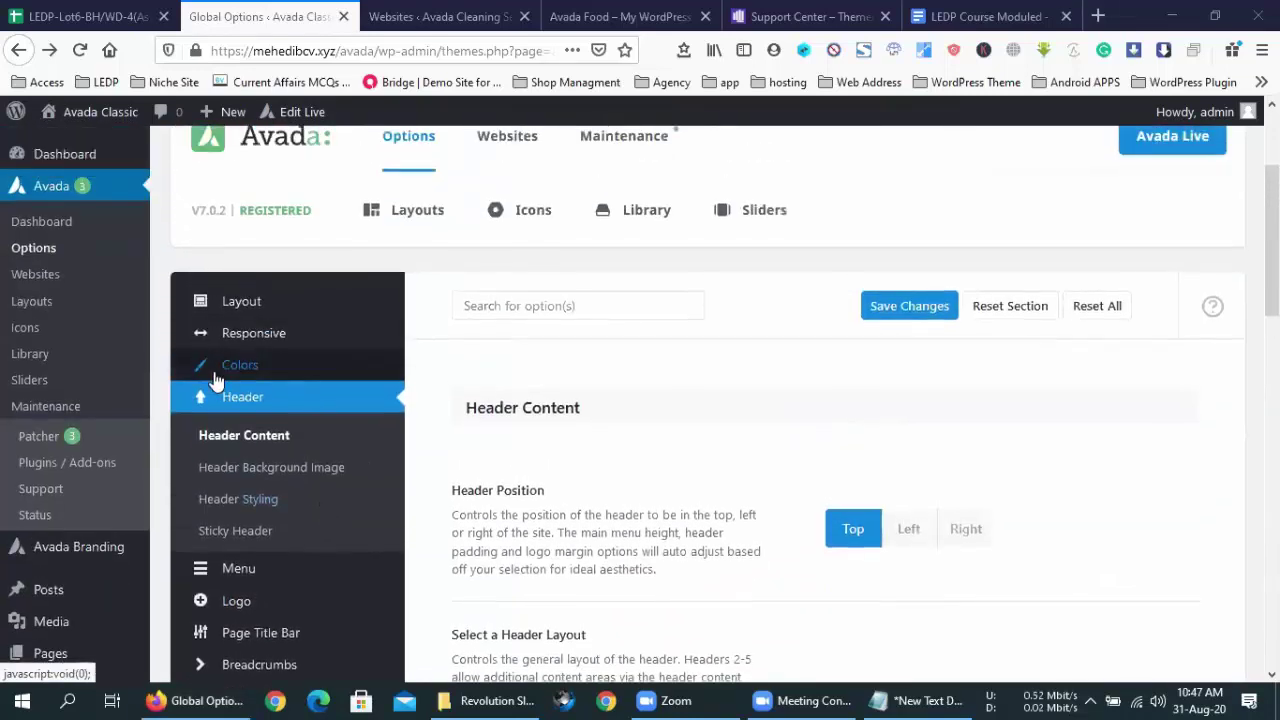
{"action": "left_click", "coordinate": [215, 366]}
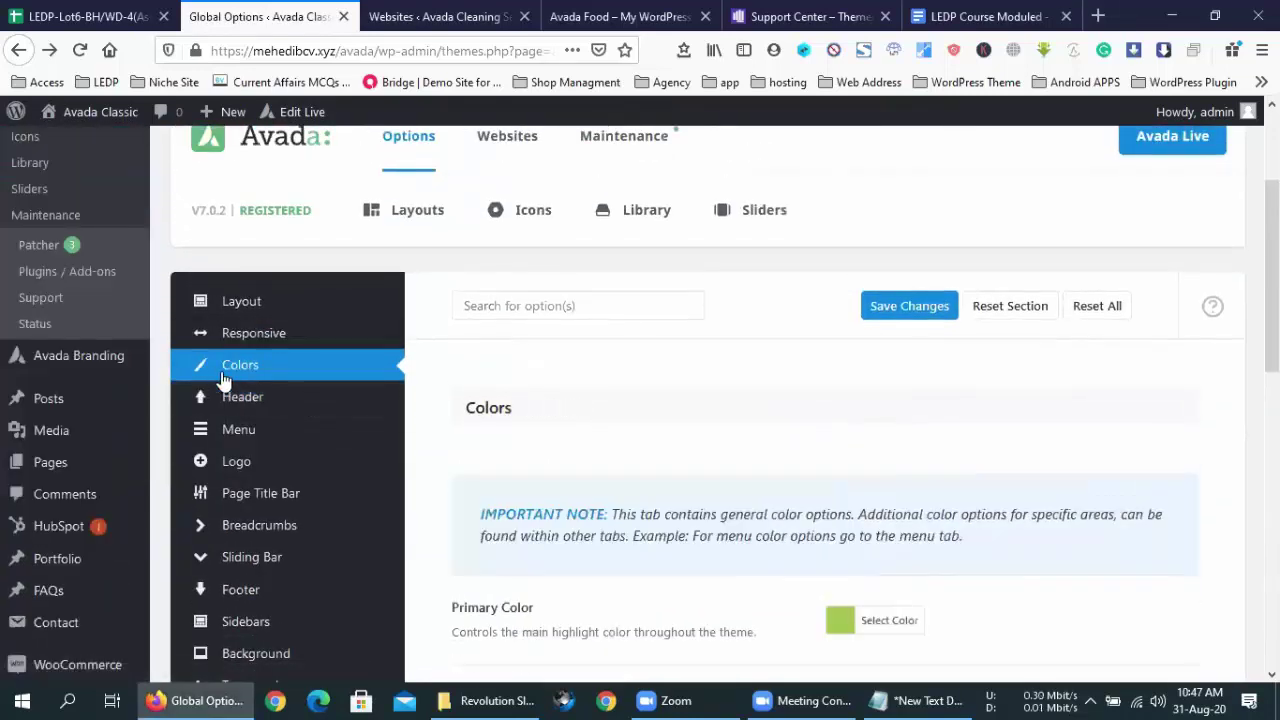
{"action": "scroll", "coordinate": [643, 450], "scroll_direction": "down", "scroll_amount": 8}
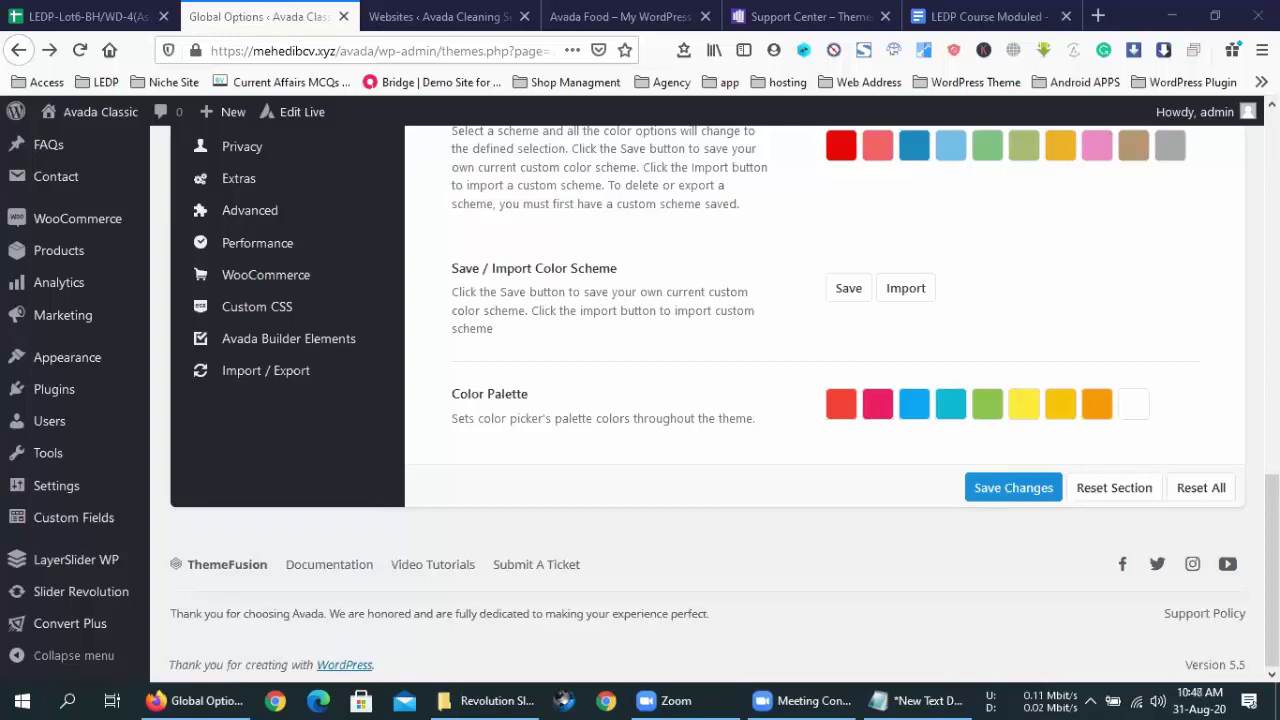
{"action": "left_click", "coordinate": [420, 14]}
- View the Avada Food front page, then return to the Avada Cleaning Websites demo library
{"action": "left_click", "coordinate": [572, 14]}
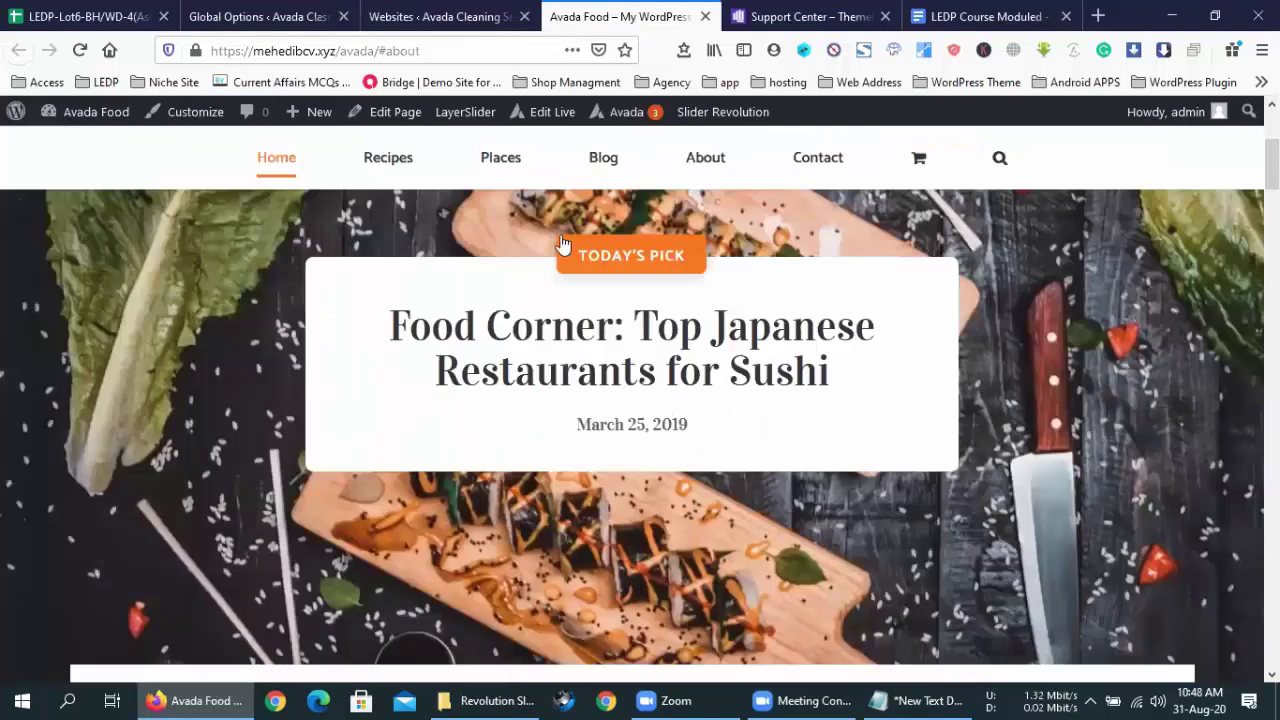
{"action": "scroll", "coordinate": [563, 243], "scroll_direction": "up", "scroll_amount": 3}
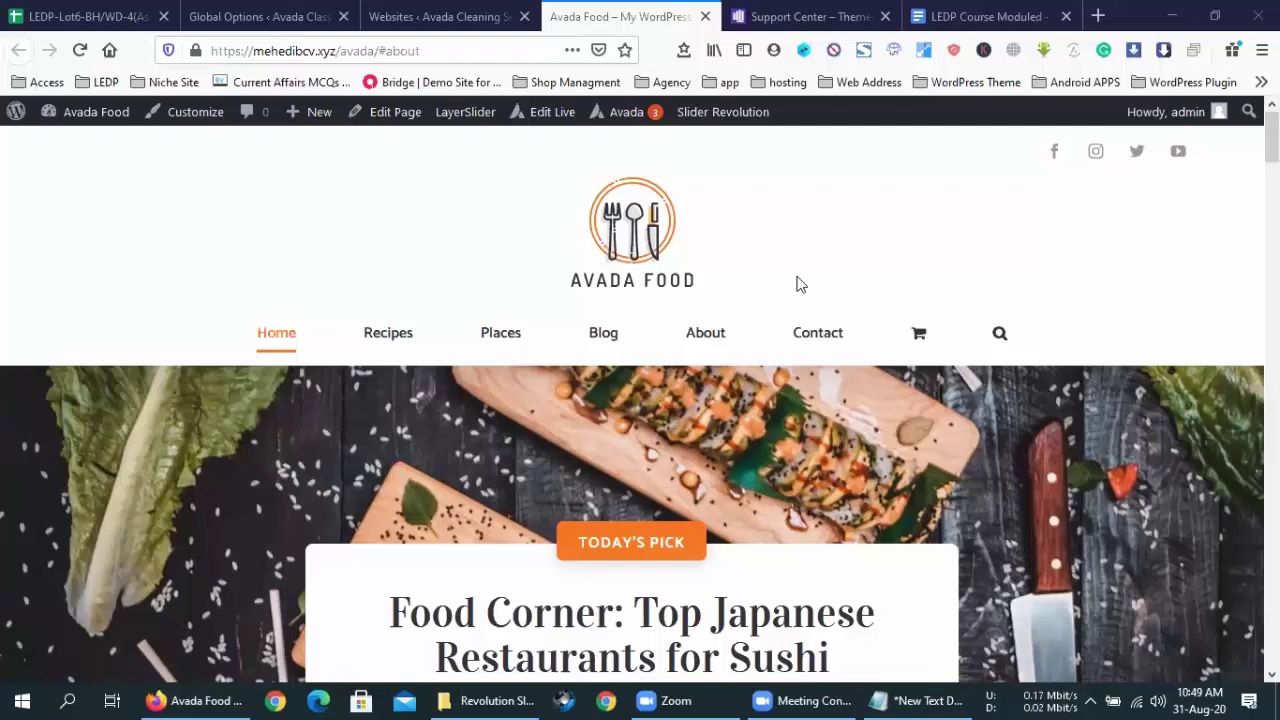
{"action": "left_click", "coordinate": [474, 12]}
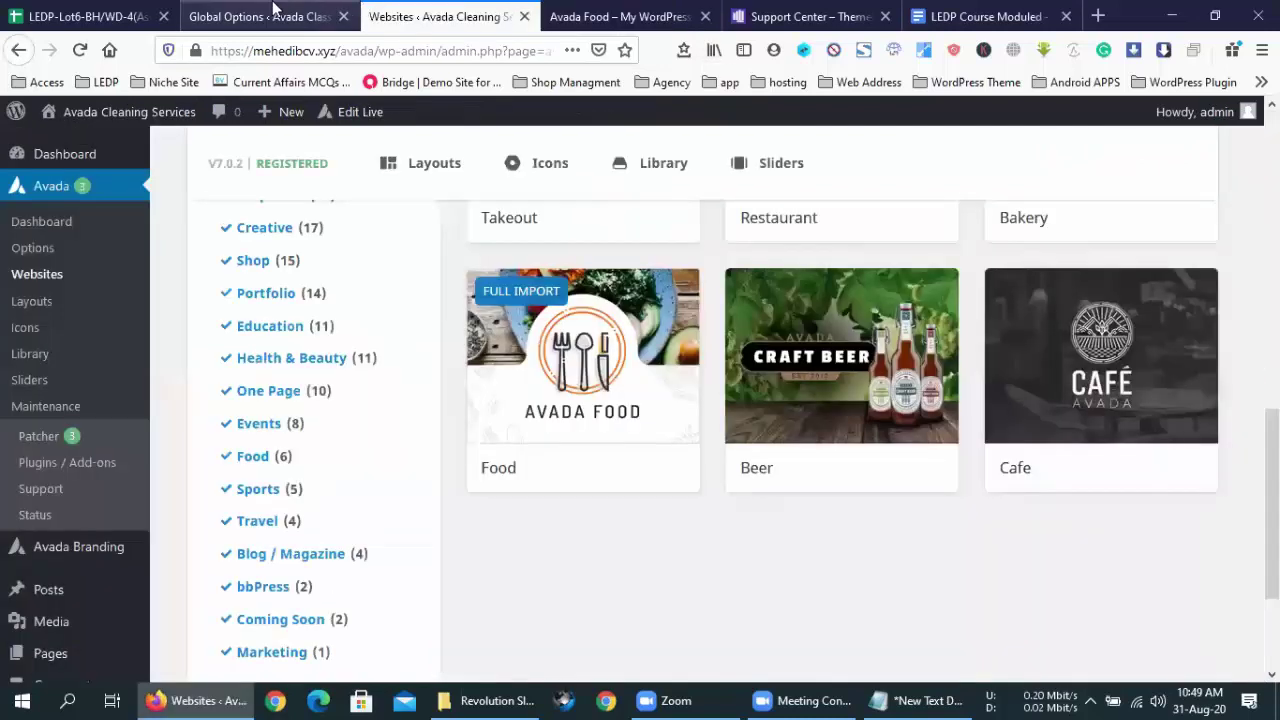
- Check the empty demo link cells B10, B16 and B13 on Assignment-9, then open a blank new tab
{"action": "left_click", "coordinate": [140, 14]}
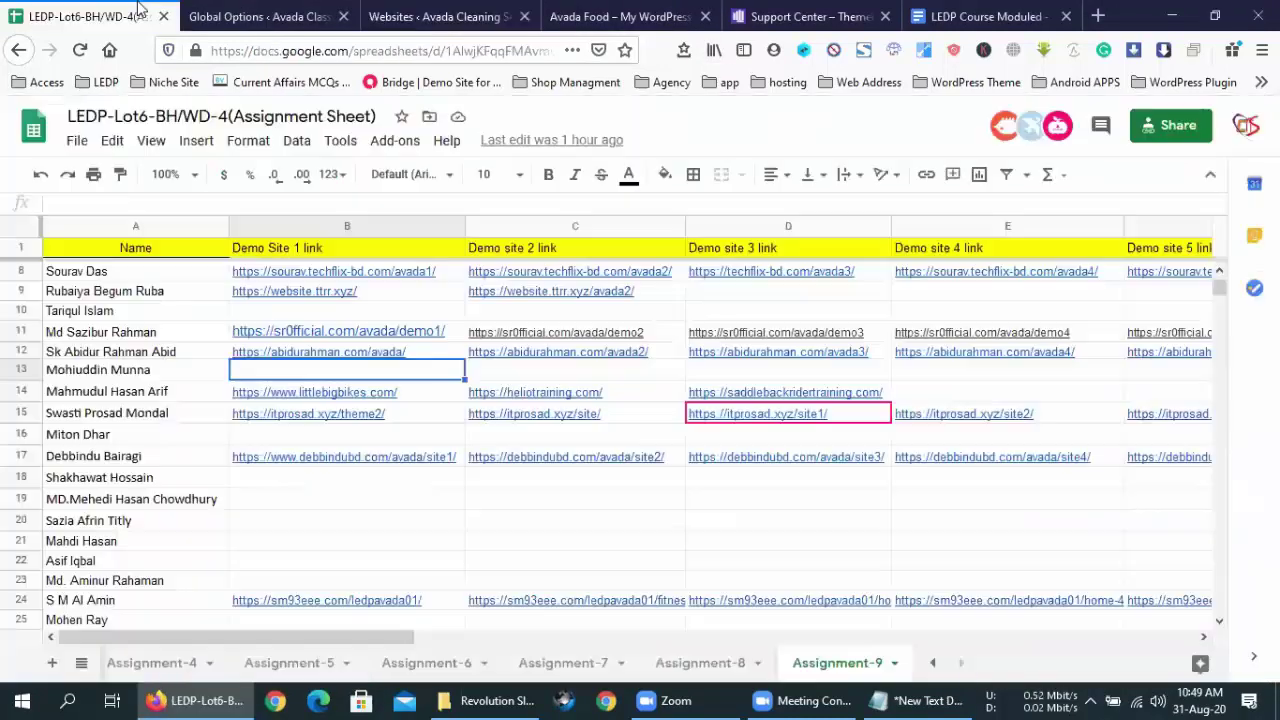
{"action": "scroll", "coordinate": [598, 525], "scroll_direction": "up", "scroll_amount": 2}
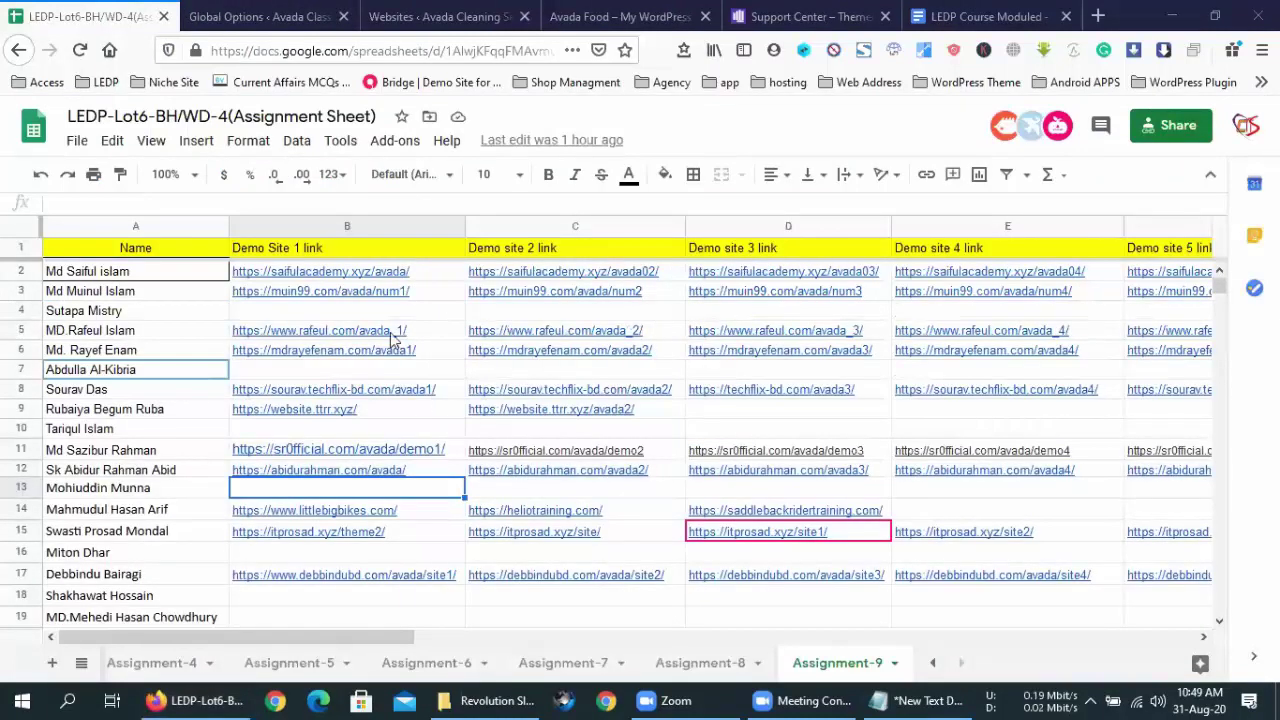
{"action": "left_click", "coordinate": [376, 430]}
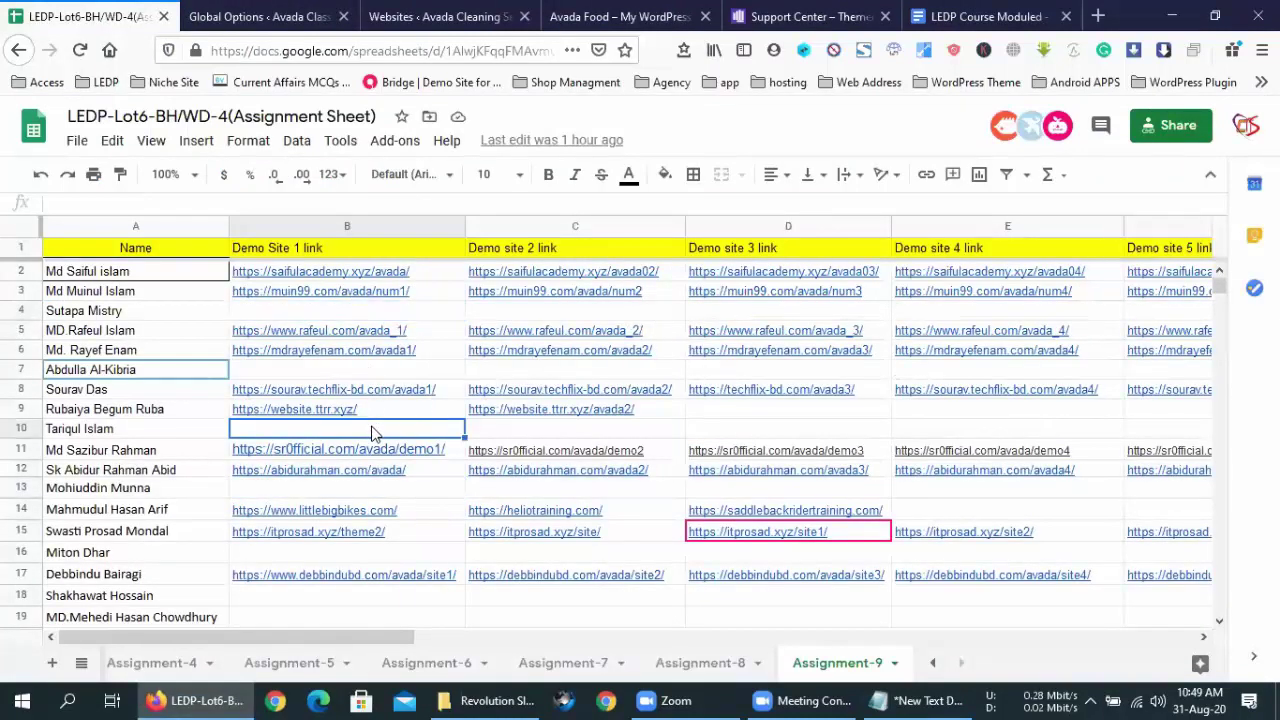
{"action": "left_click", "coordinate": [352, 562]}
{"action": "left_click", "coordinate": [357, 496]}
{"action": "mouse_move", "coordinate": [735, 352]}
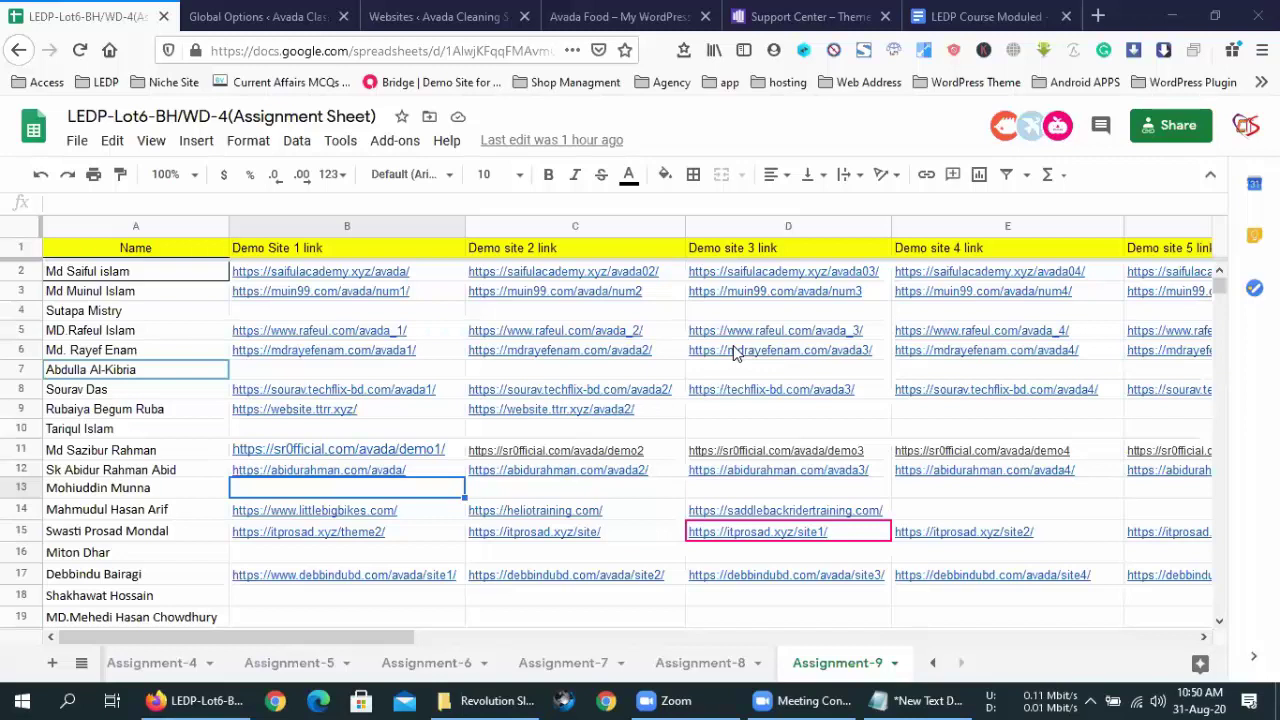
{"action": "scroll", "coordinate": [420, 390], "scroll_direction": "down", "scroll_amount": 7}
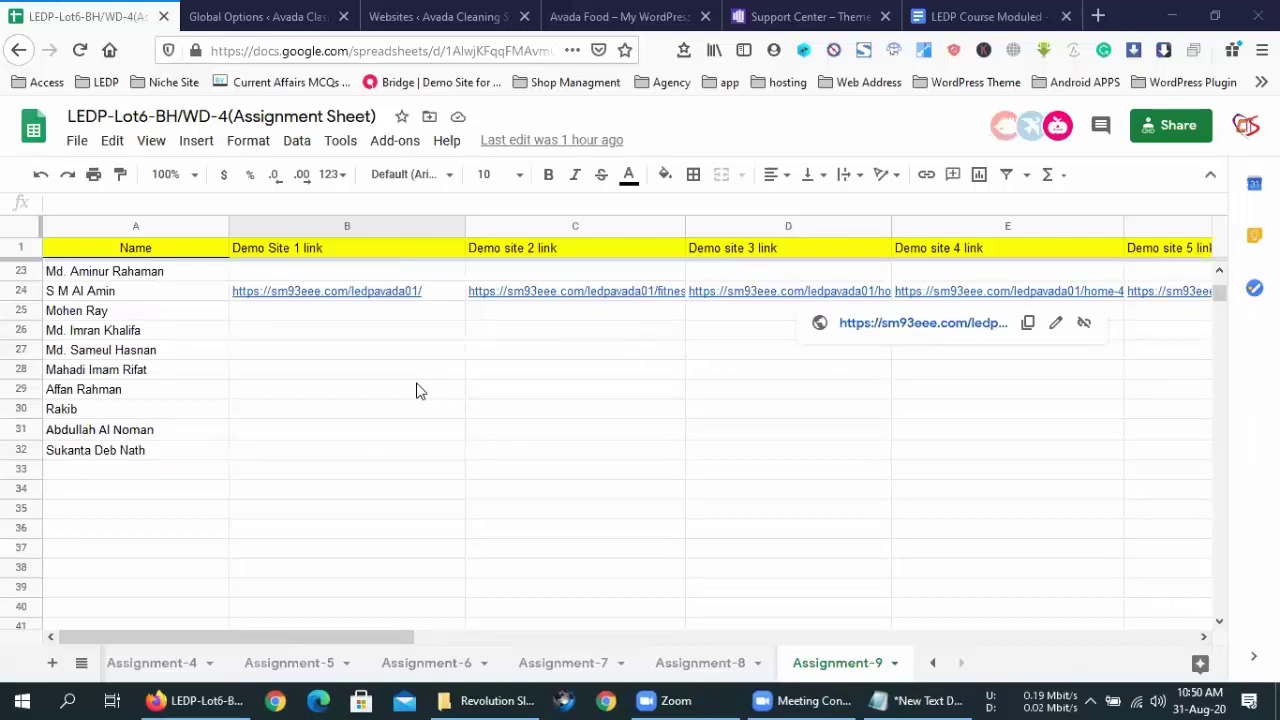
{"action": "scroll", "coordinate": [450, 514], "scroll_direction": "up", "scroll_amount": 5}
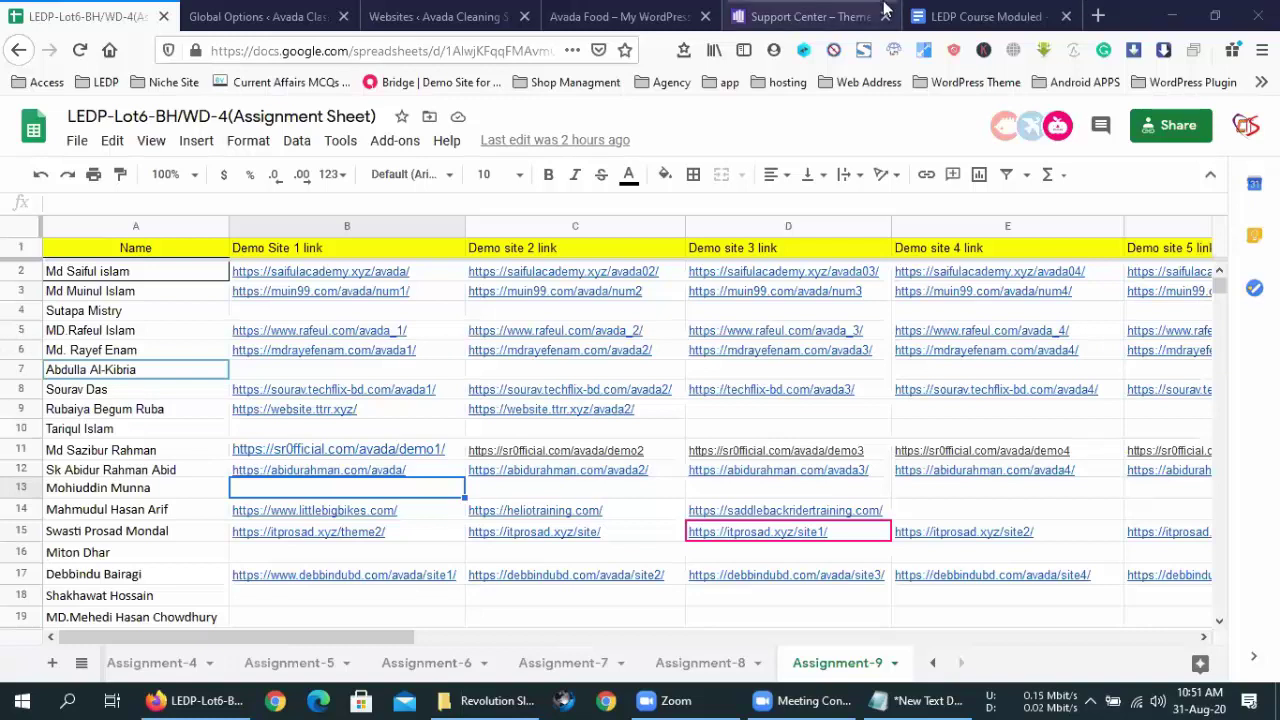
{"action": "left_click", "coordinate": [1104, 14]}
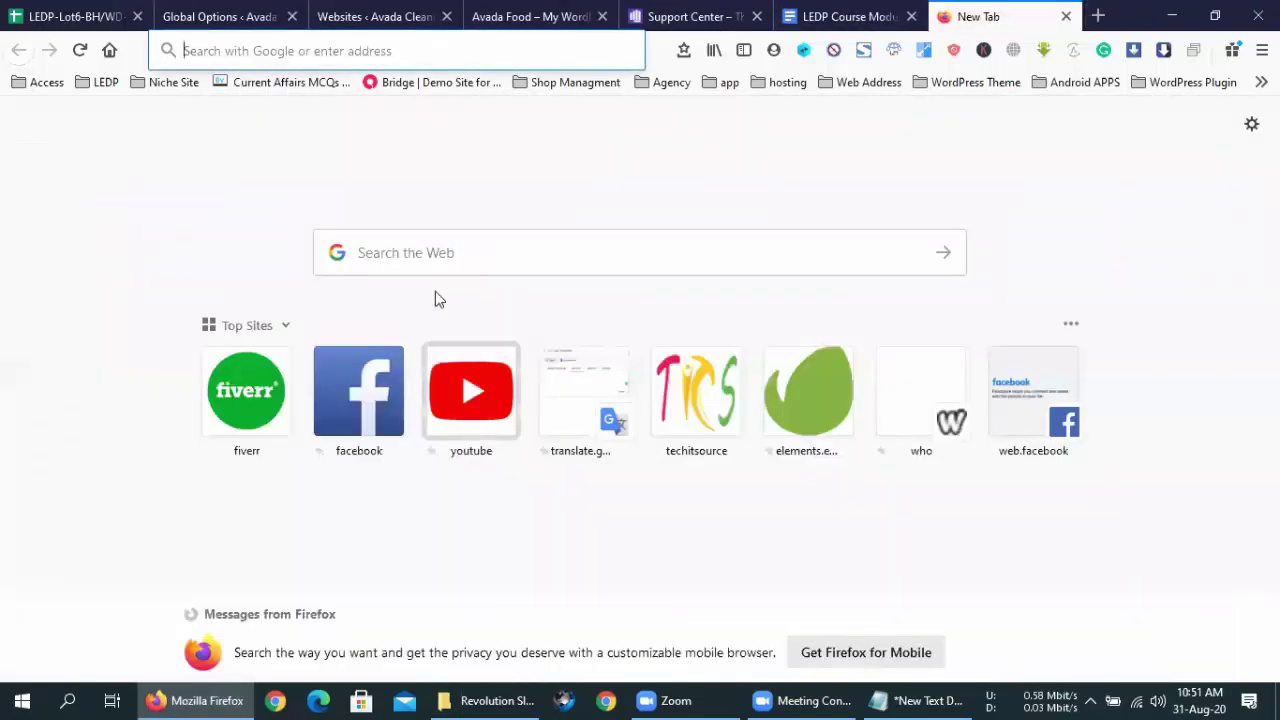
- Open Fiverr from Top Sites and trim the address back to the Fiverr home page
{"action": "left_click", "coordinate": [290, 367]}
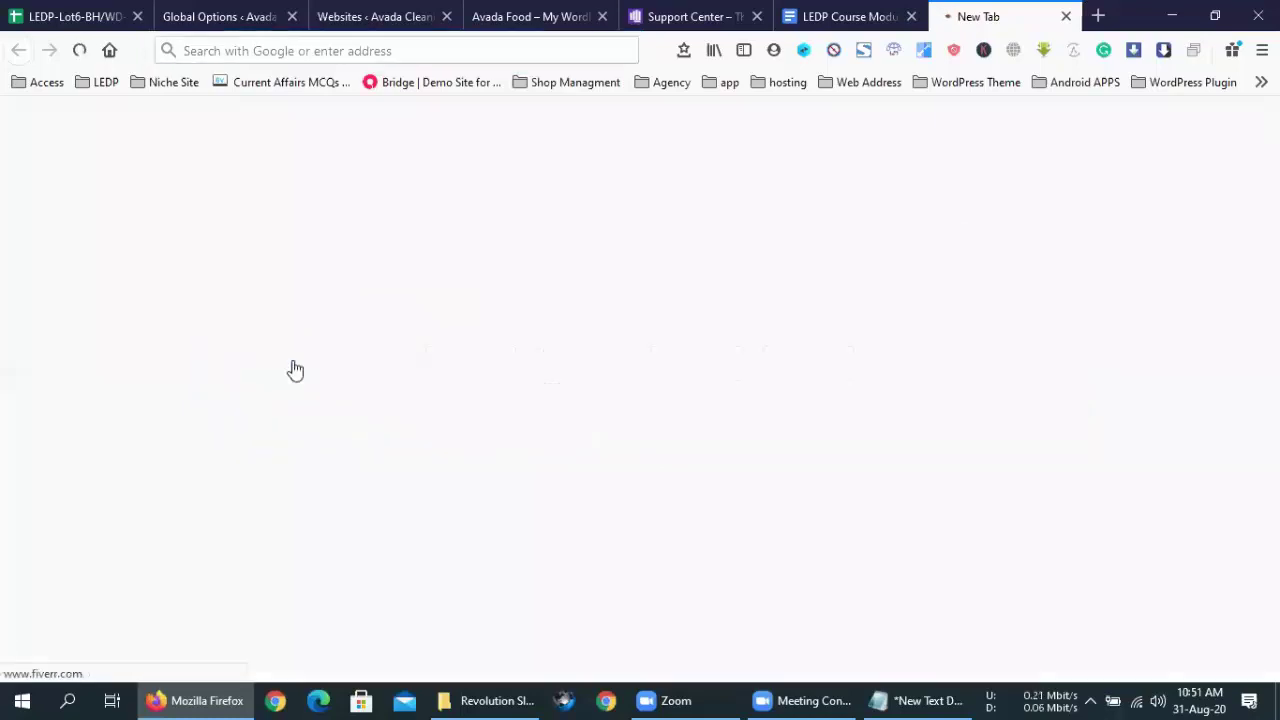
{"action": "key", "text": "ctrl+l"}
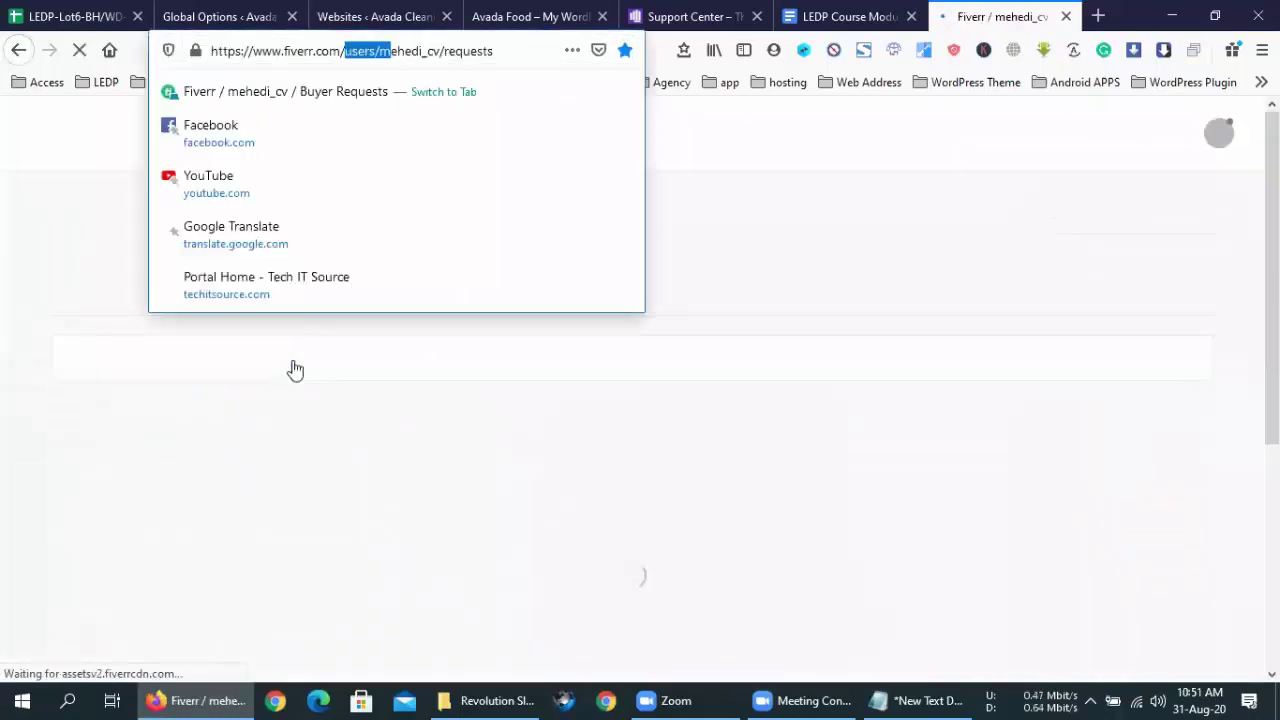
{"action": "key", "text": "shift+End"}
{"action": "key", "text": "BackSpace"}
{"action": "key", "text": "Return"}
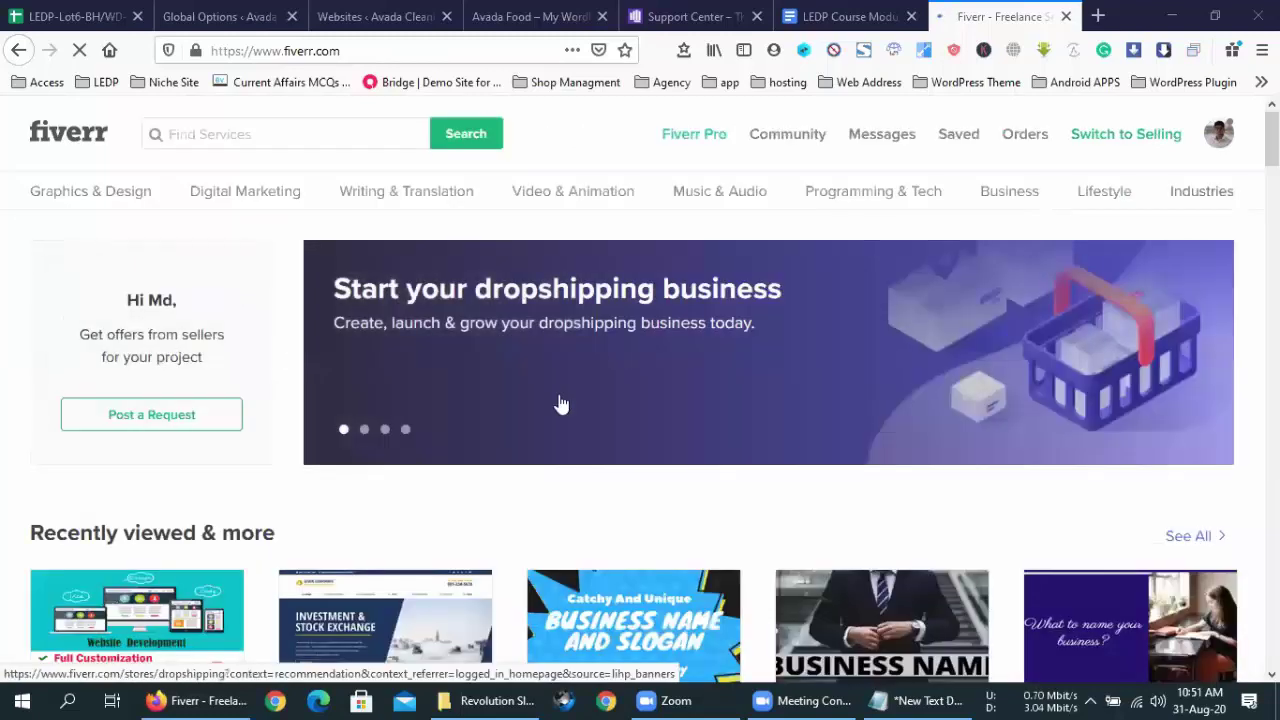
- Continue ordering the $100 Basic package of the 'fix wordpress problem' Pro gig
{"action": "scroll", "coordinate": [560, 404], "scroll_direction": "down", "scroll_amount": 6}
{"action": "scroll", "coordinate": [555, 403], "scroll_direction": "down", "scroll_amount": 2}
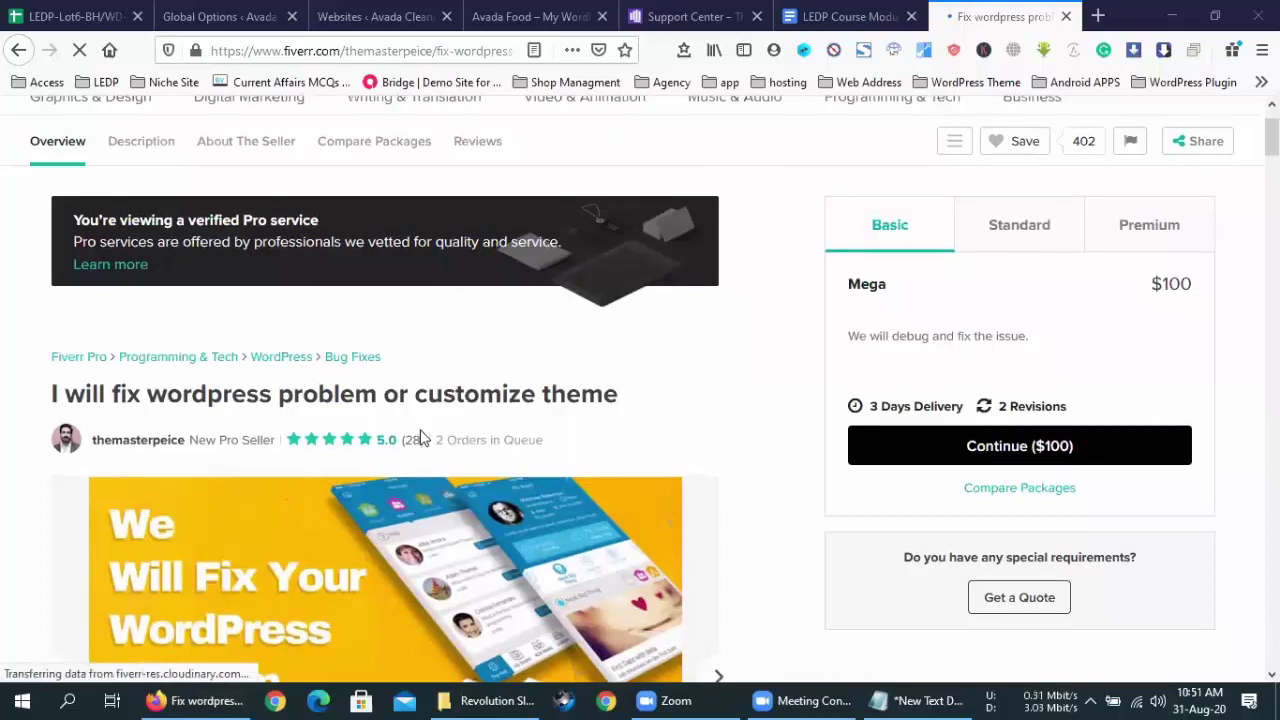
{"action": "left_click", "coordinate": [988, 449]}
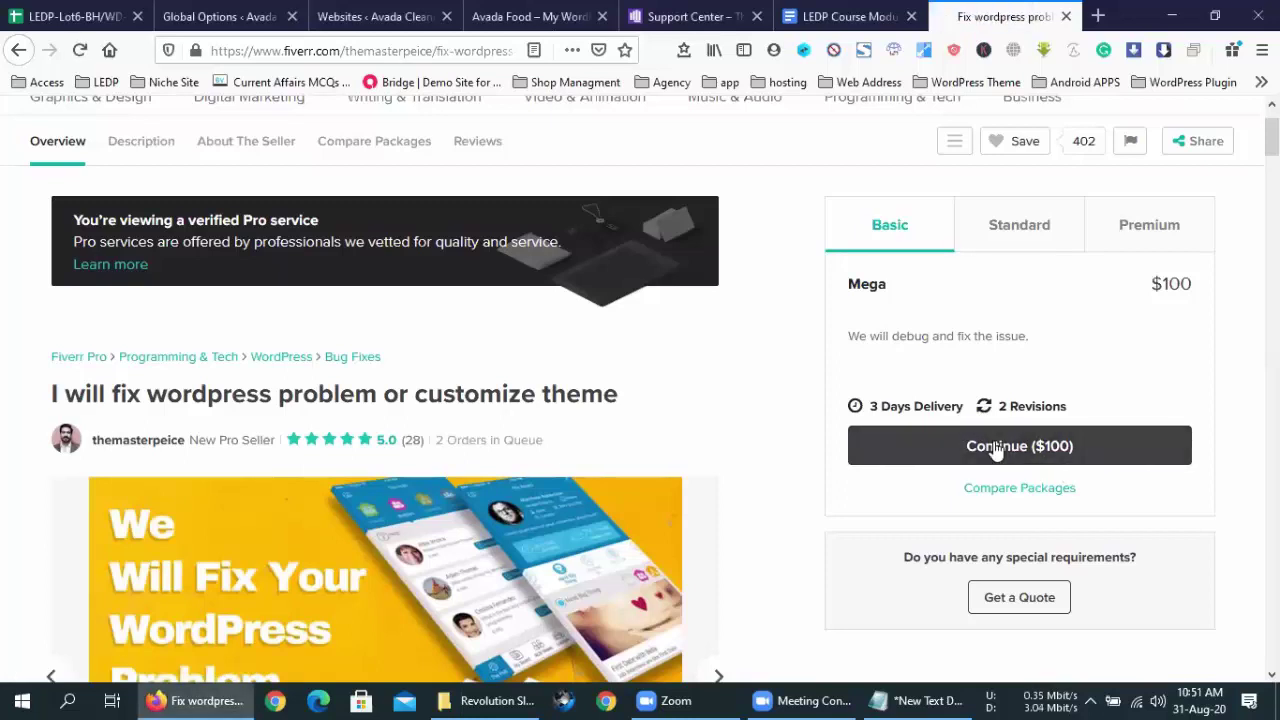
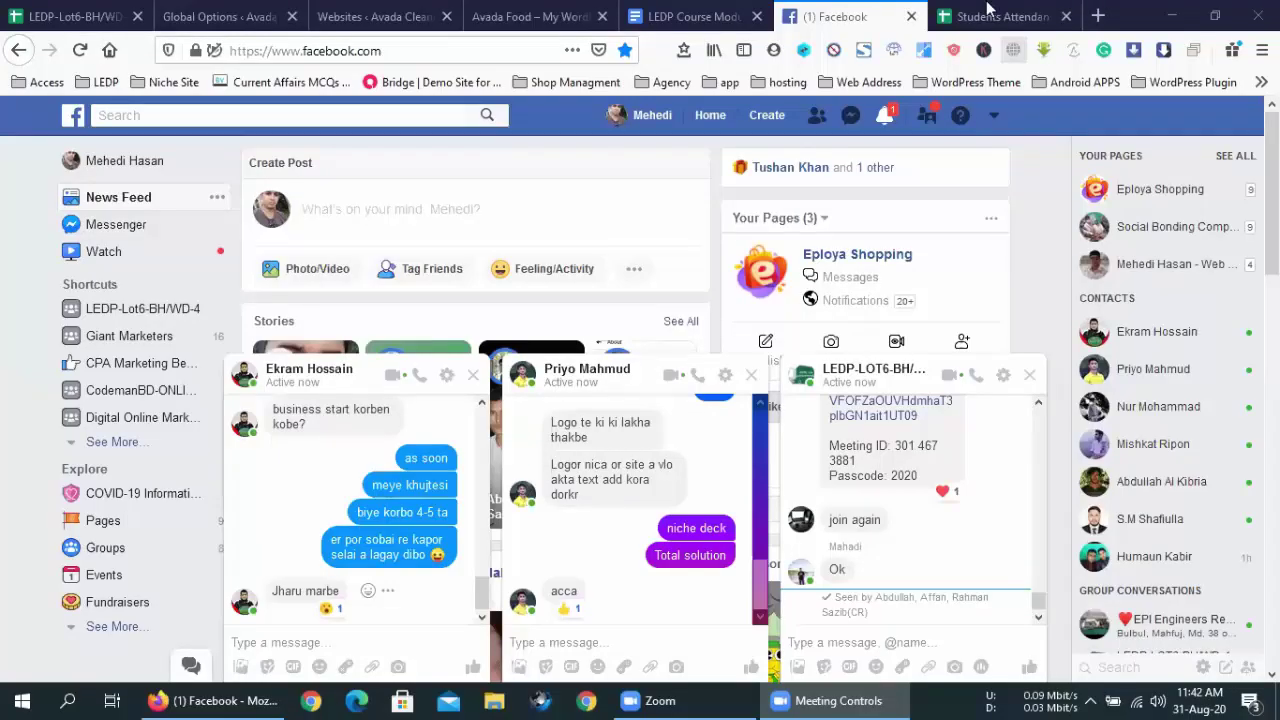
- Close the Students Attendance Sheet tab and switch to the Avada Food website tab
{"action": "left_click", "coordinate": [1030, 16]}
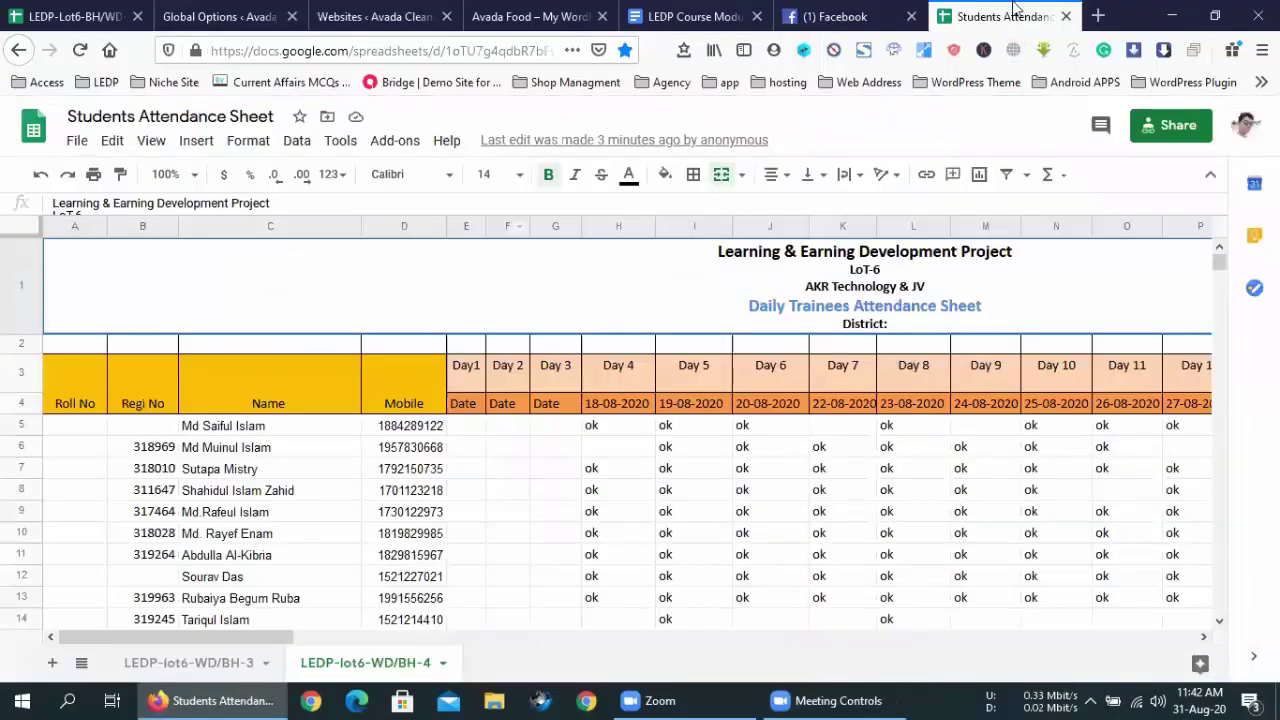
{"action": "left_click", "coordinate": [1066, 17]}
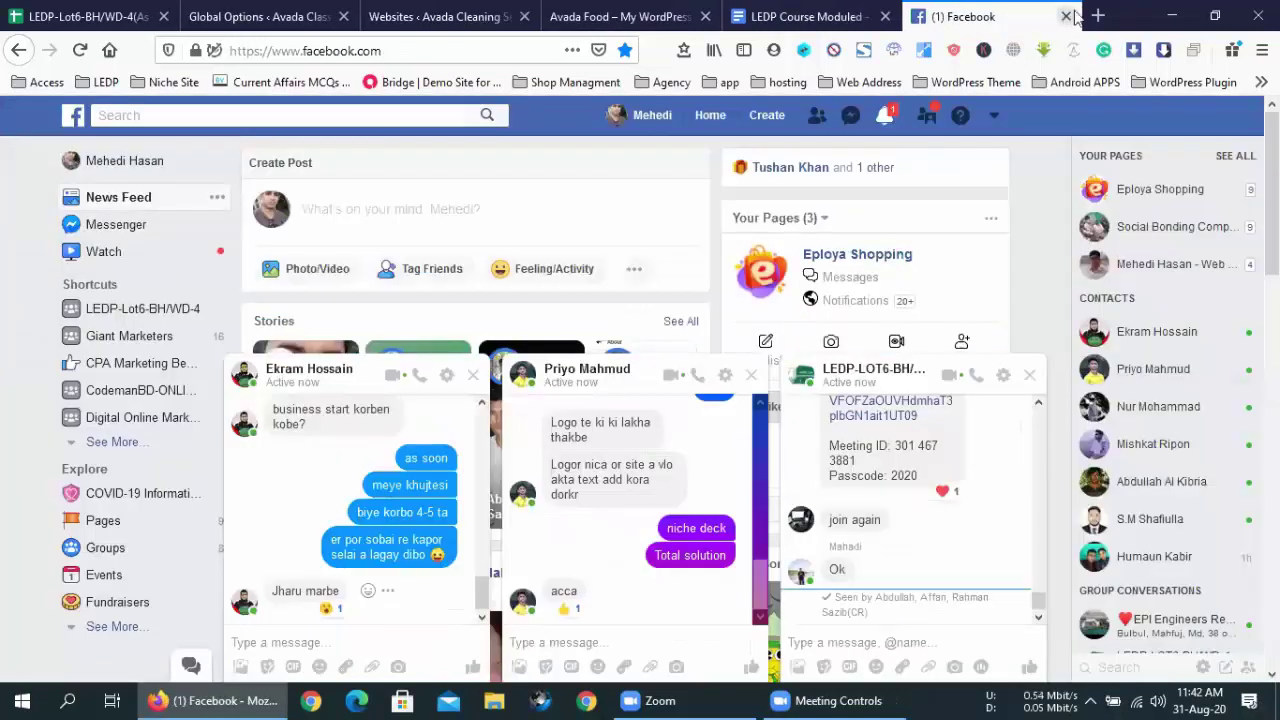
{"action": "left_click", "coordinate": [660, 9]}
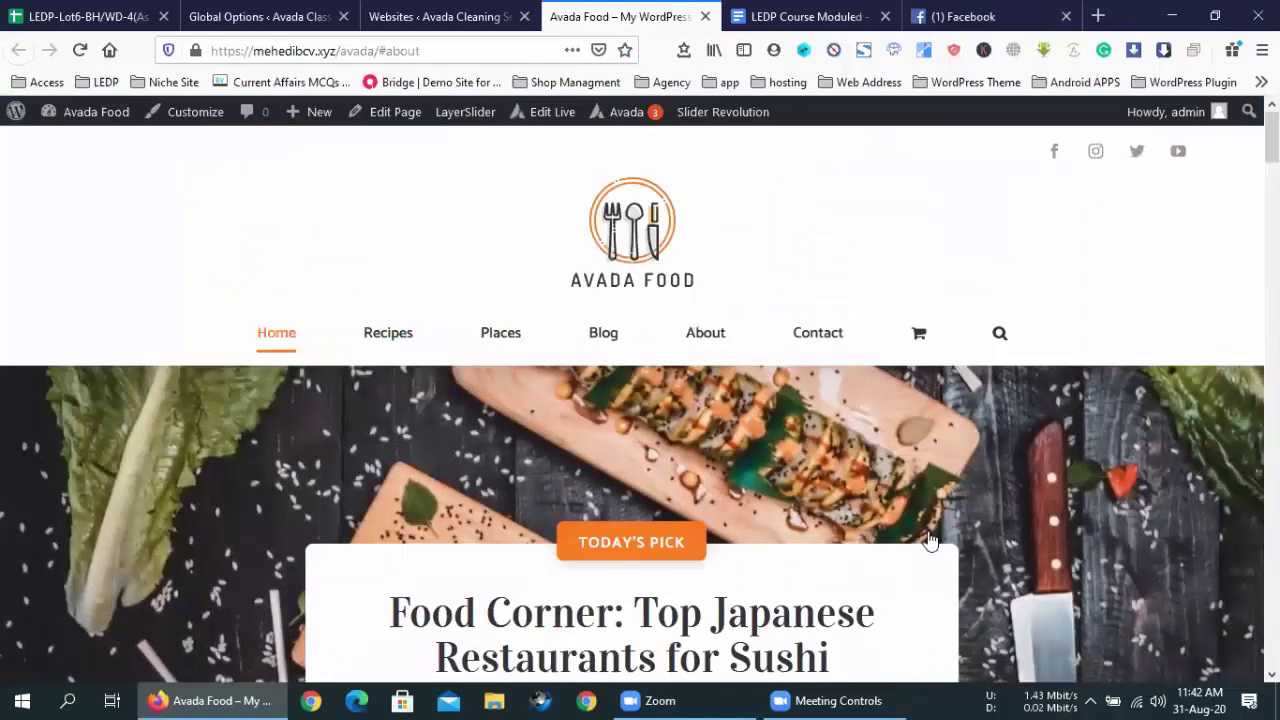
{"action": "left_click", "coordinate": [840, 700]}
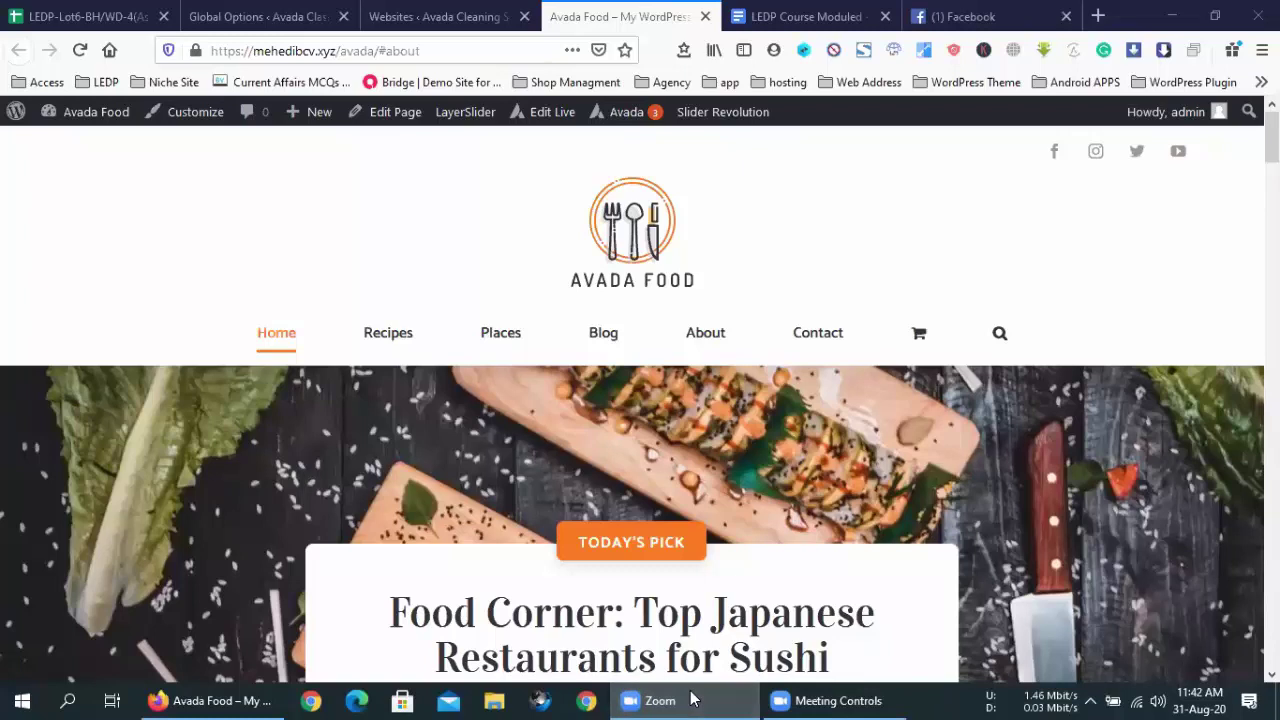
{"action": "left_click", "coordinate": [751, 446]}
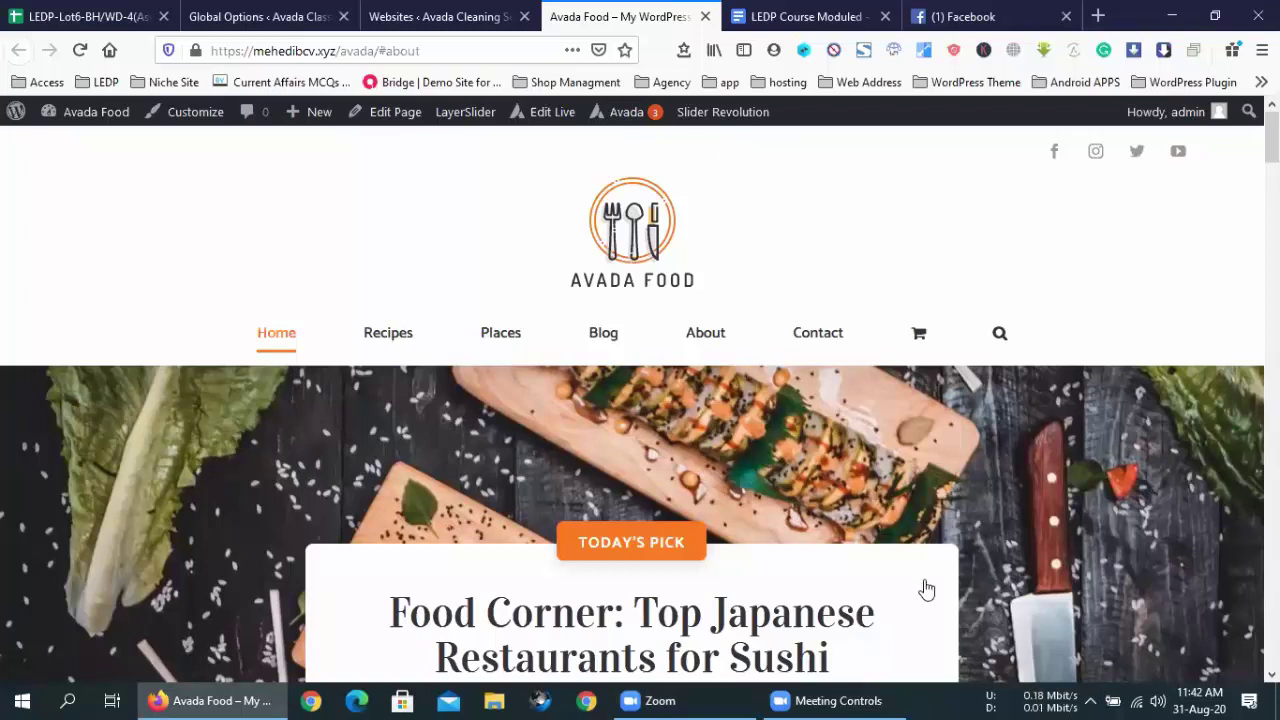
{"action": "left_click", "coordinate": [840, 700]}
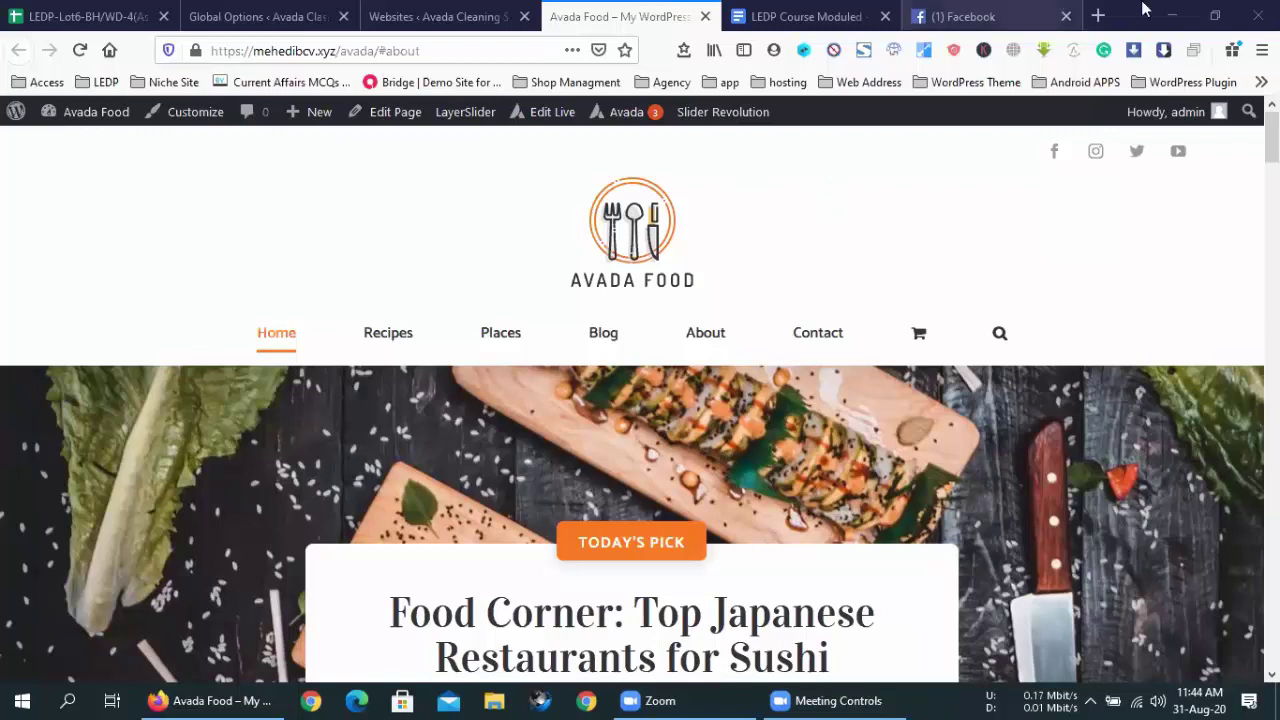
- In a new tab, web-search for 'world best freelance marketplace'
{"action": "left_click", "coordinate": [1098, 15]}
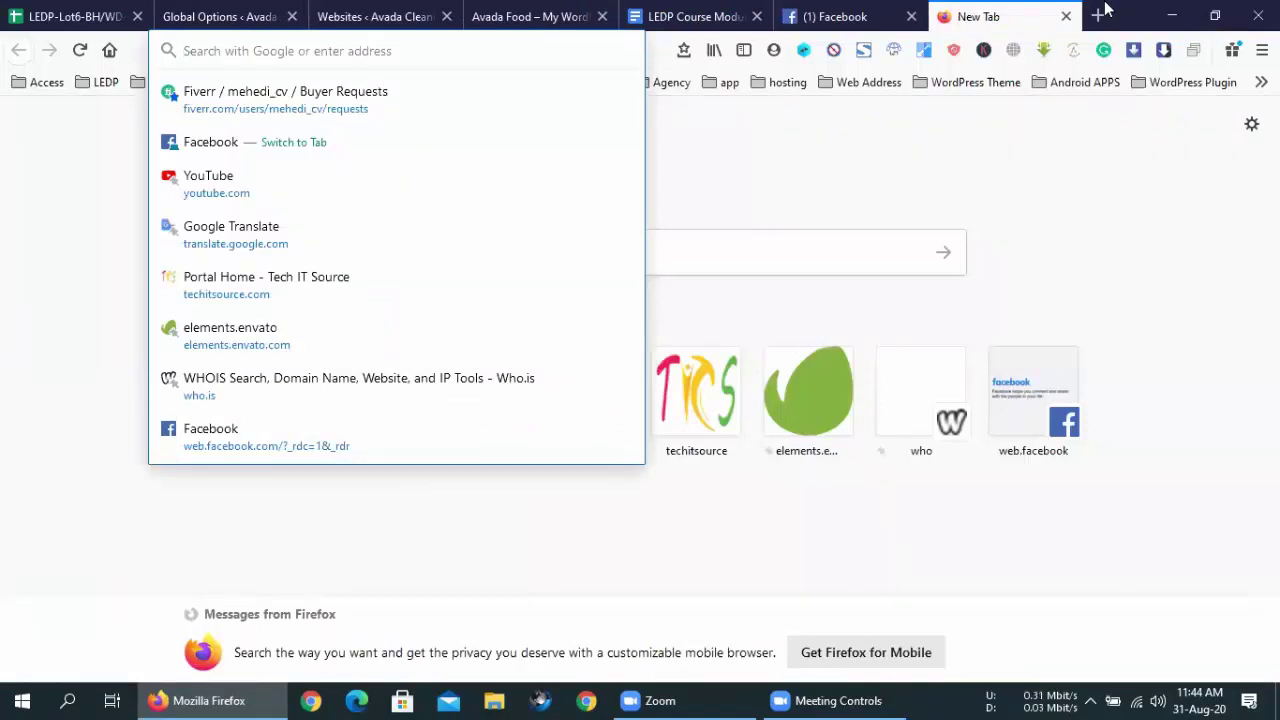
{"action": "key", "text": "Escape"}
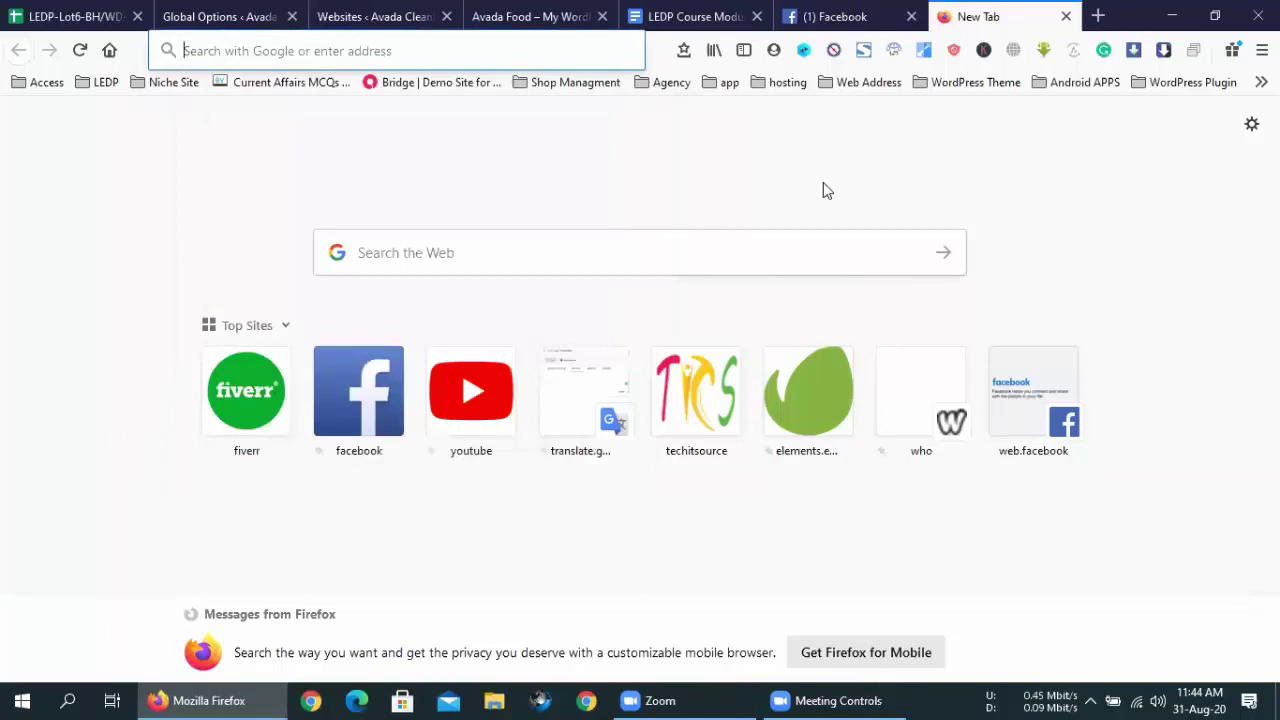
{"action": "key", "text": "Down"}
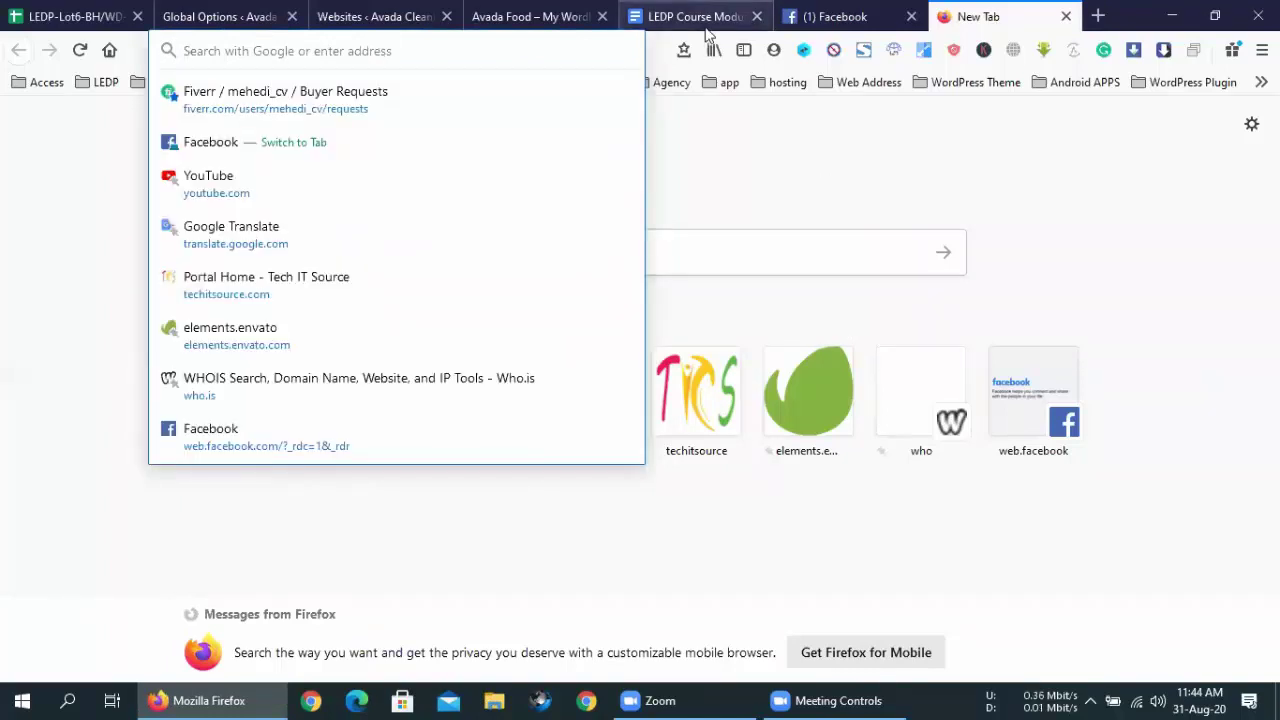
{"action": "type", "text": "wor"}
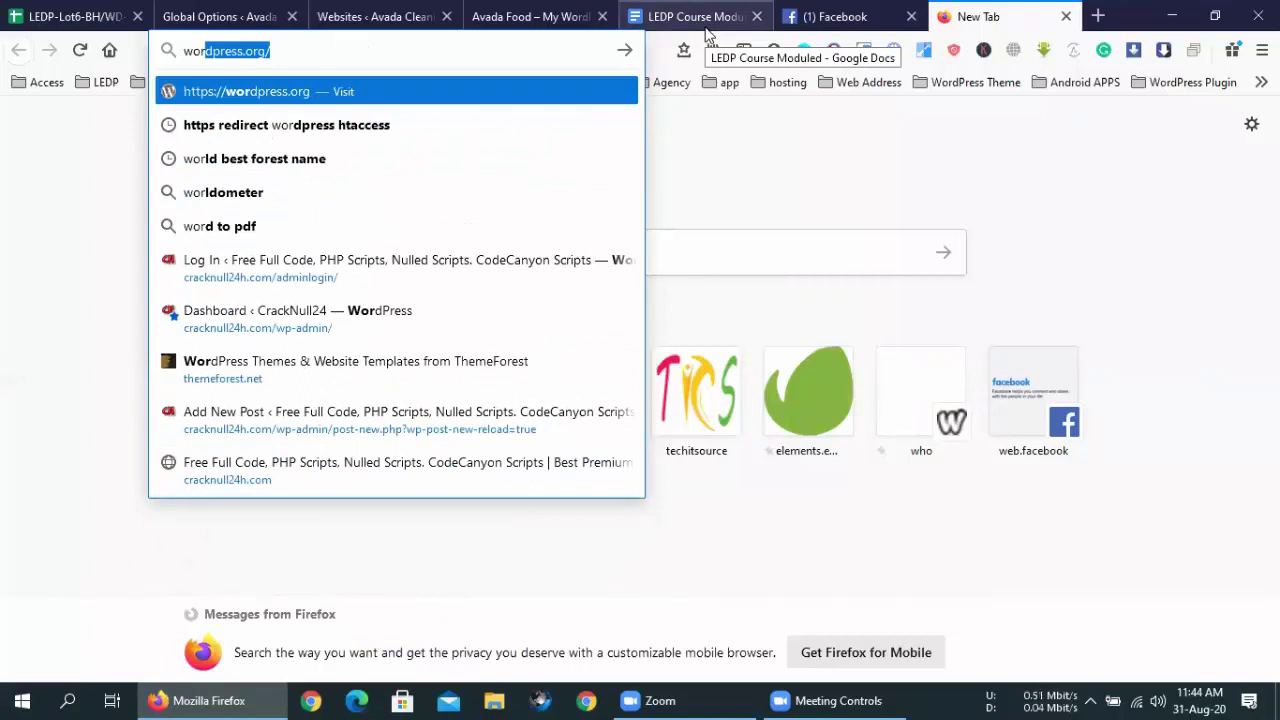
{"action": "type", "text": "ld"}
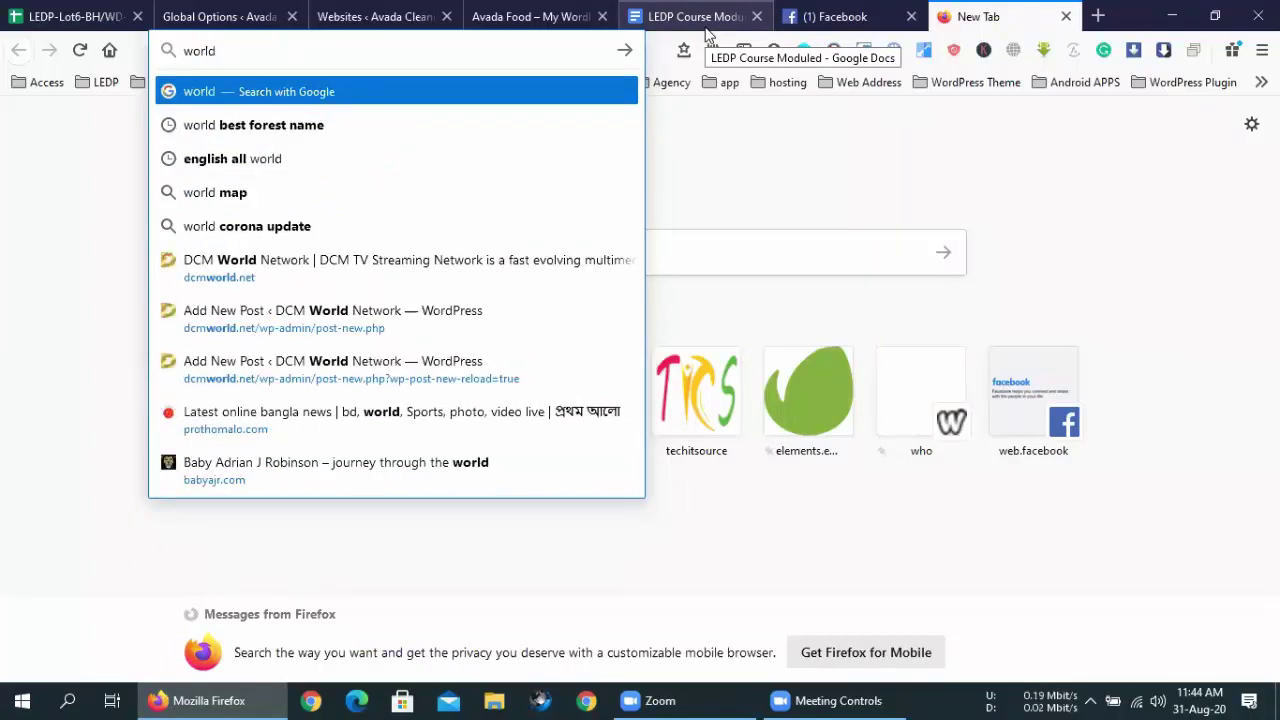
{"action": "type", "text": " to f"}
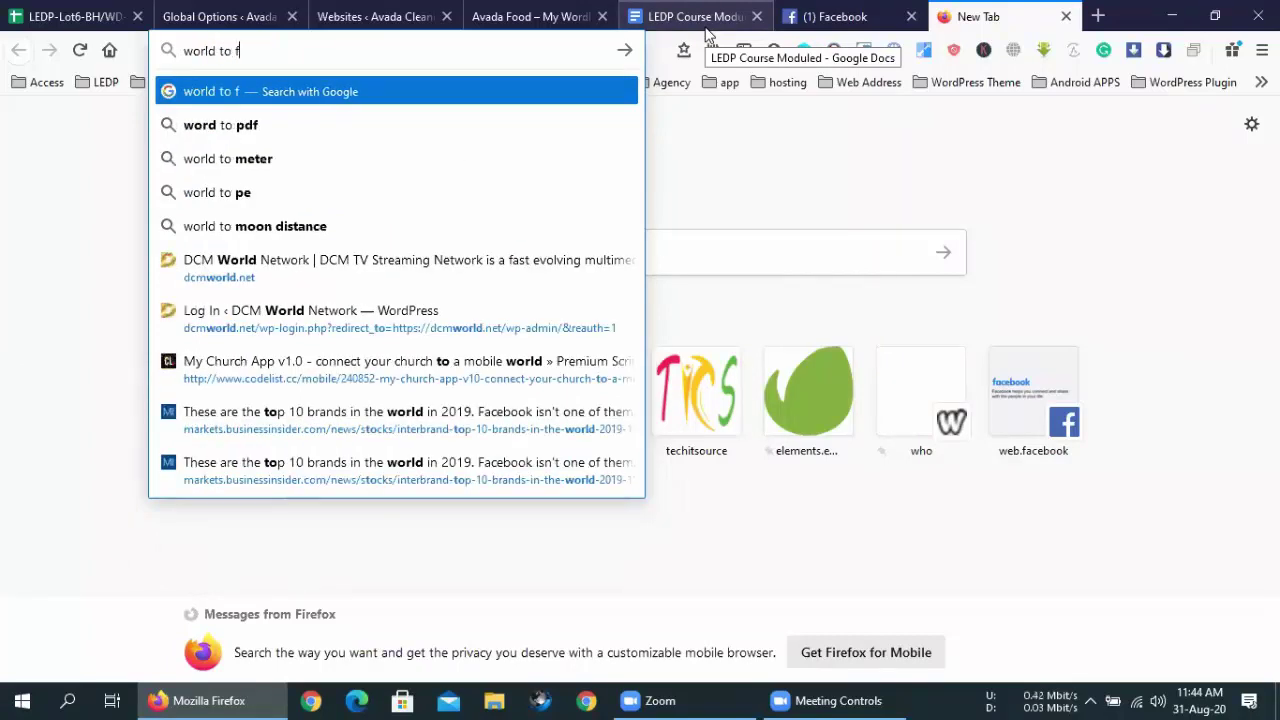
{"action": "type", "text": "reelace"}
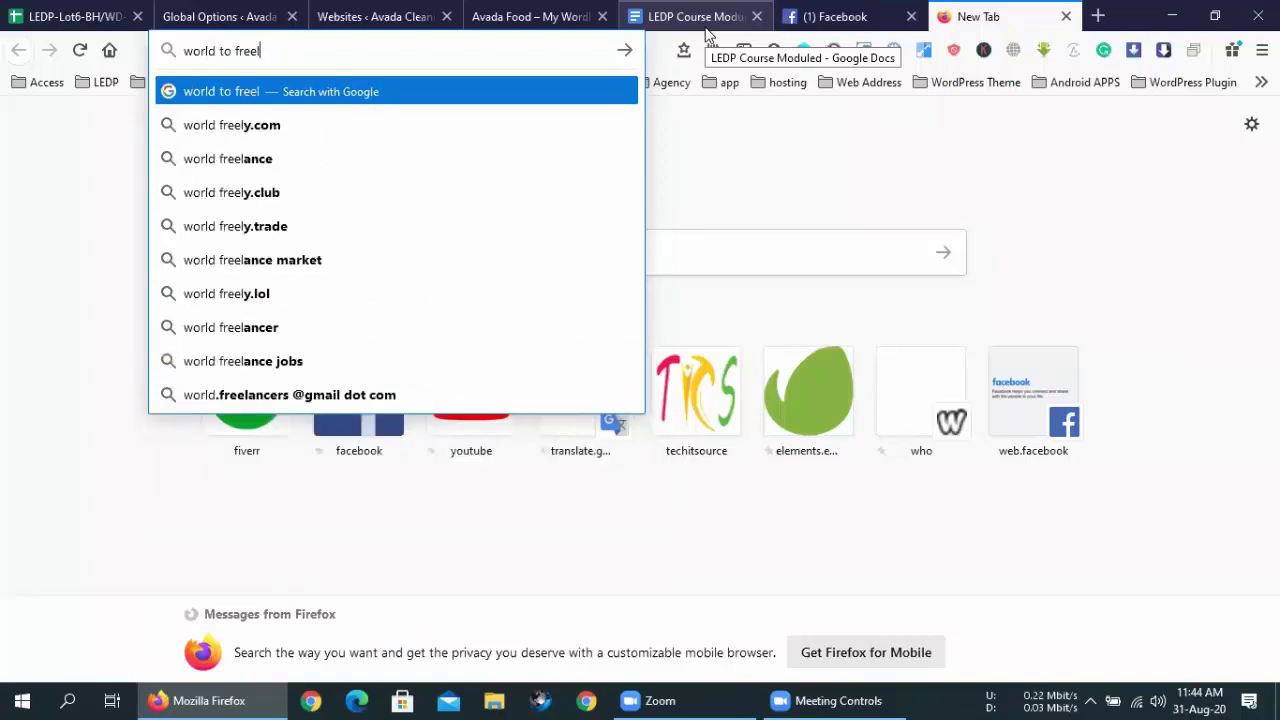
{"action": "key", "text": "BackSpace"}
{"action": "key", "text": "BackSpace"}
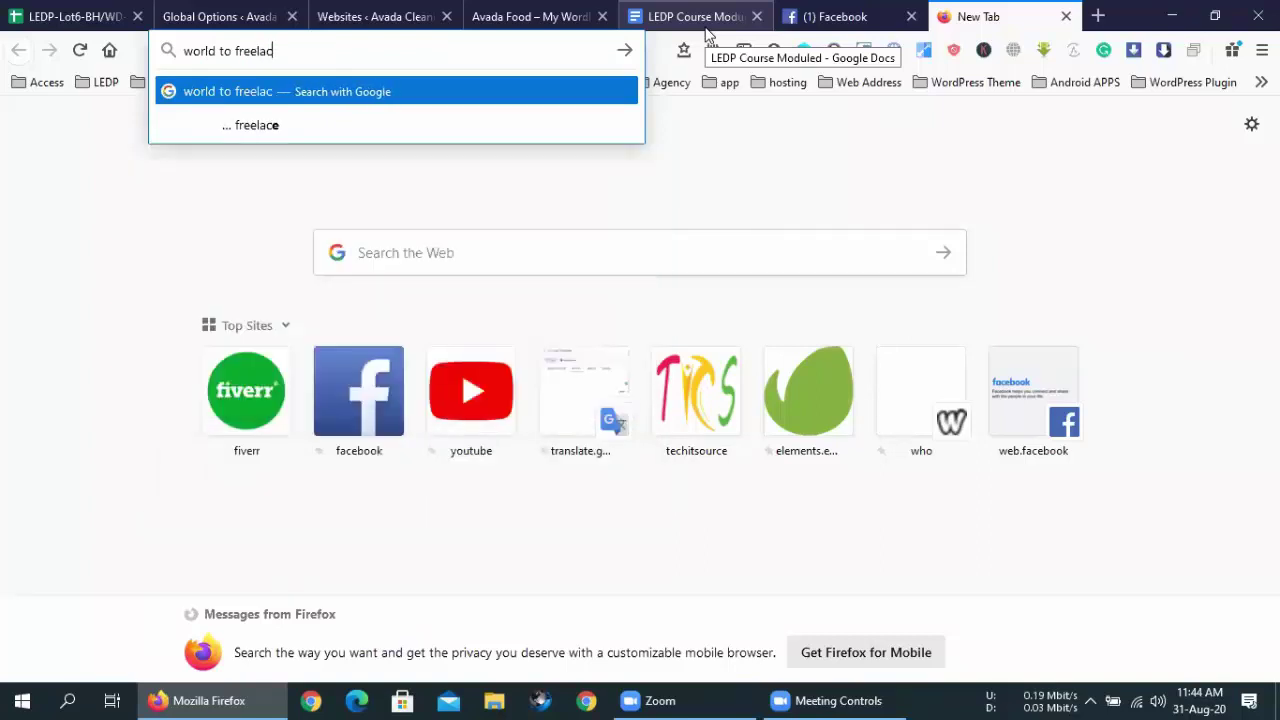
{"action": "type", "text": "nce ma"}
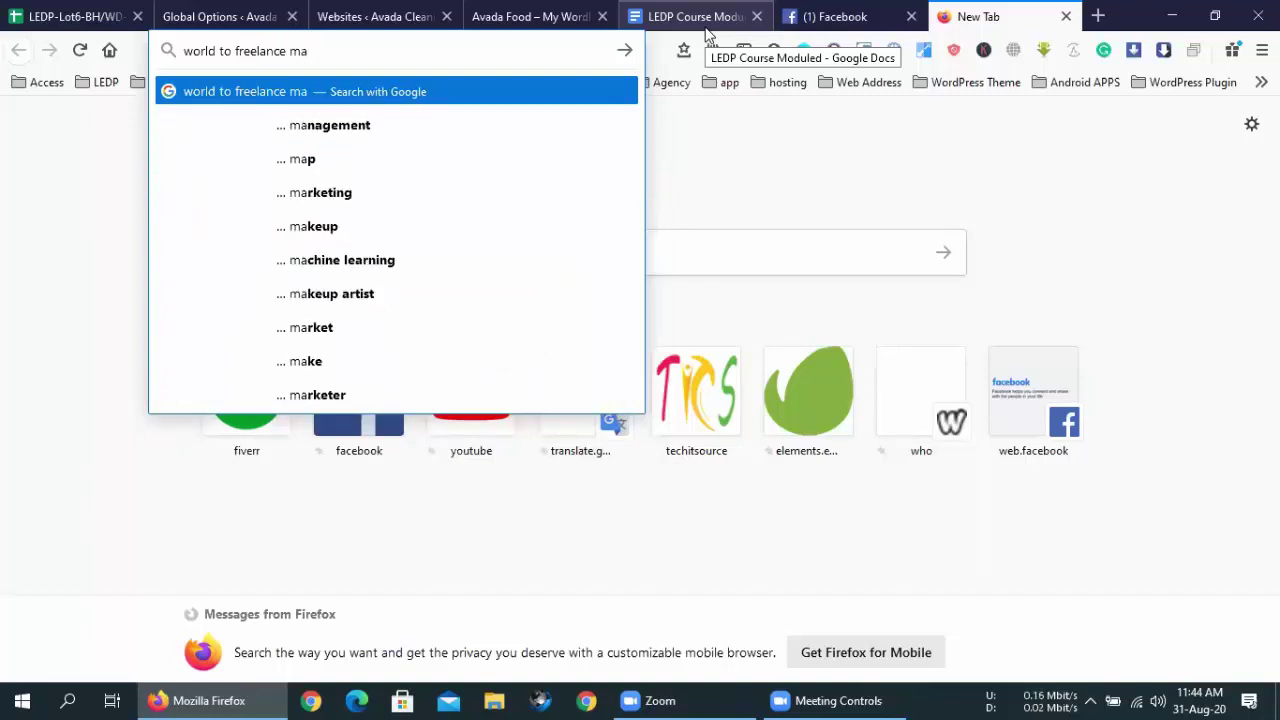
{"action": "type", "text": "rket"}
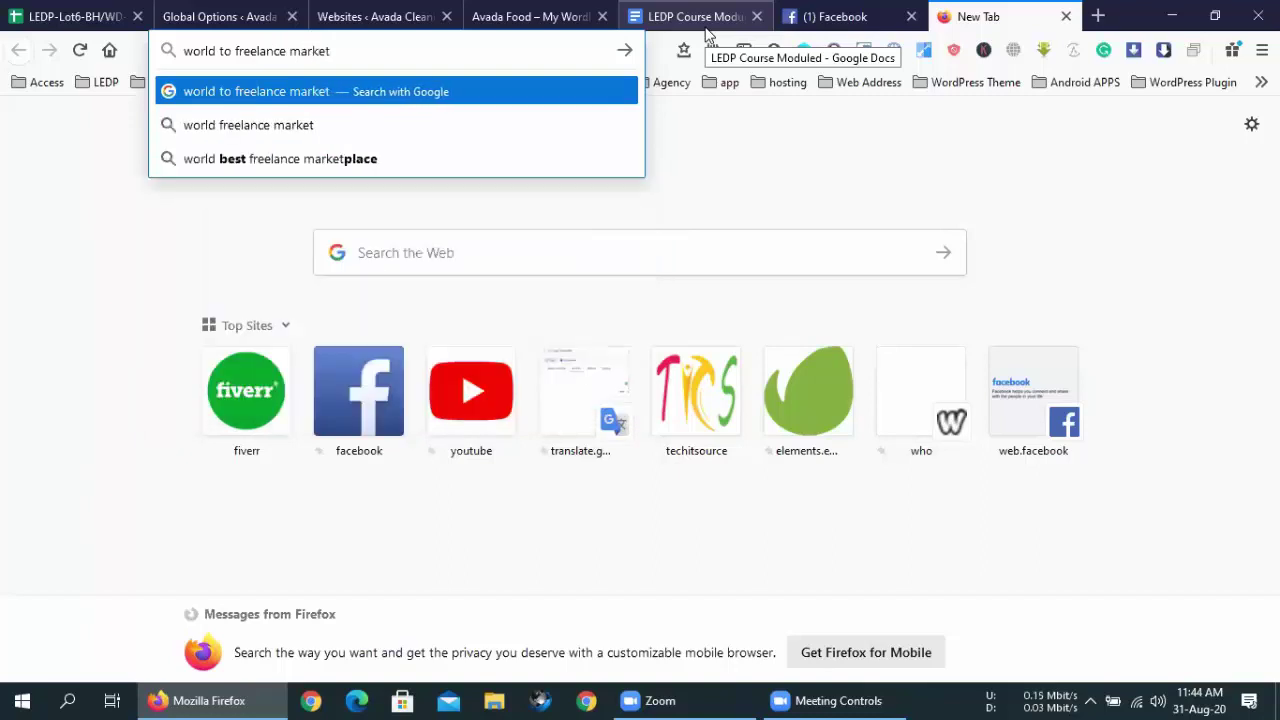
{"action": "key", "text": "Down"}
{"action": "key", "text": "Down"}
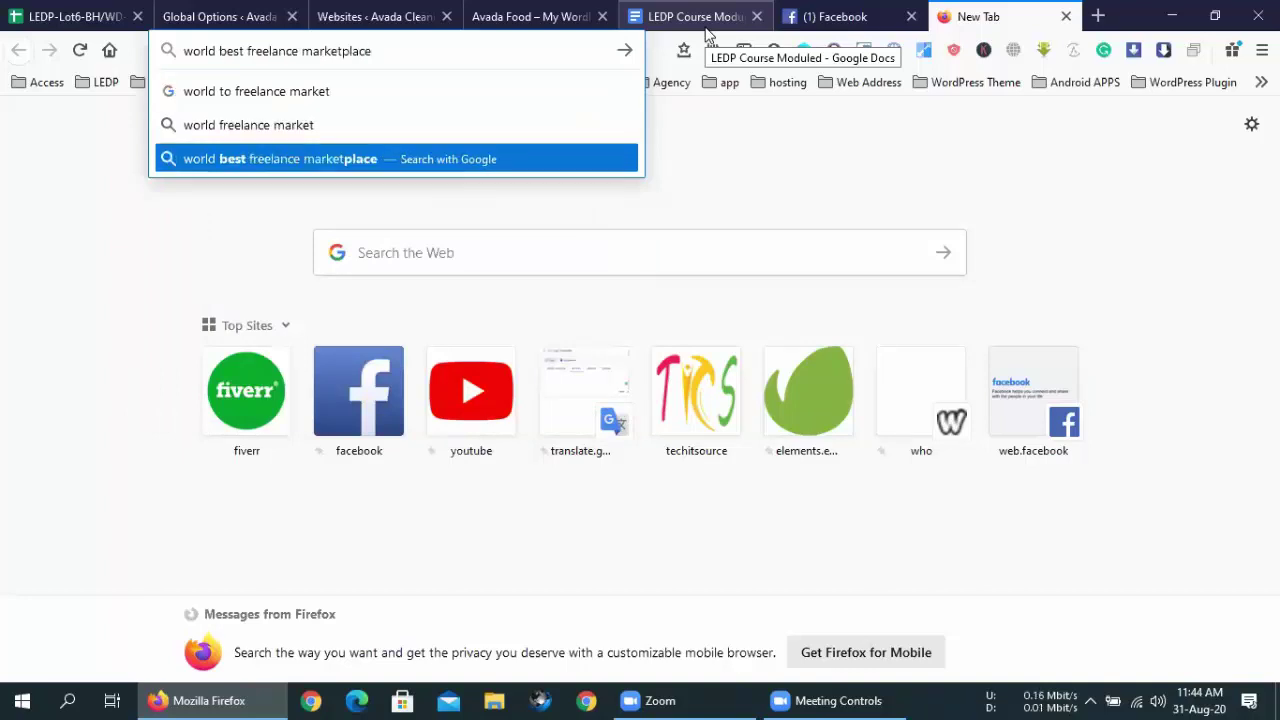
{"action": "key", "text": "Return"}
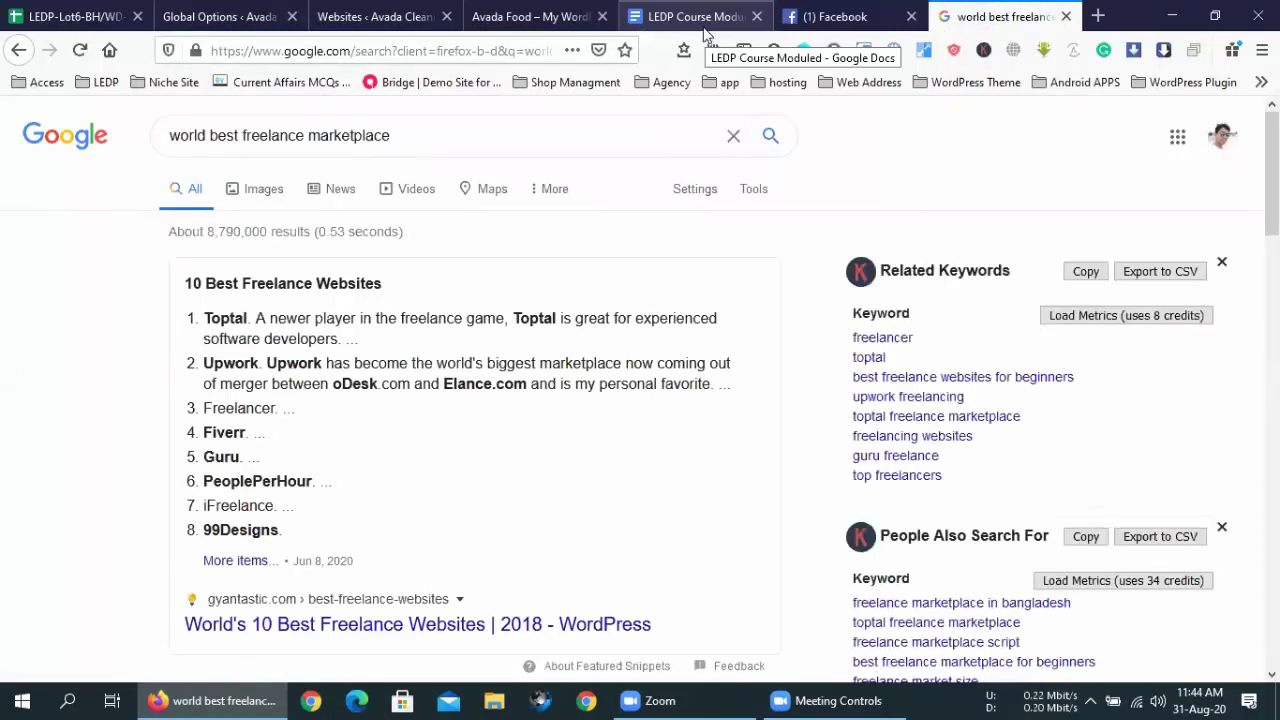
- Open the gyantastic.com 'World's 10 Best Freelance Websites' article and read down through all ten sites
{"action": "left_click", "coordinate": [388, 624]}
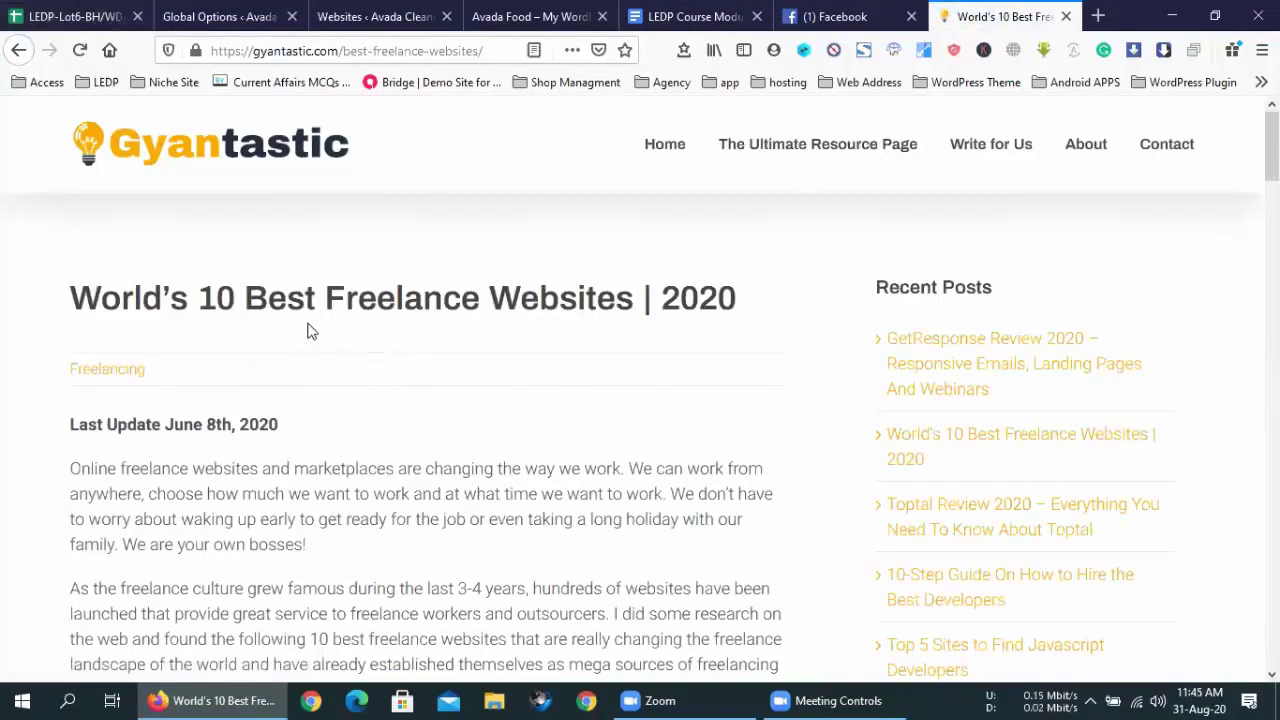
{"action": "scroll", "coordinate": [390, 300], "scroll_direction": "down", "scroll_amount": 5}
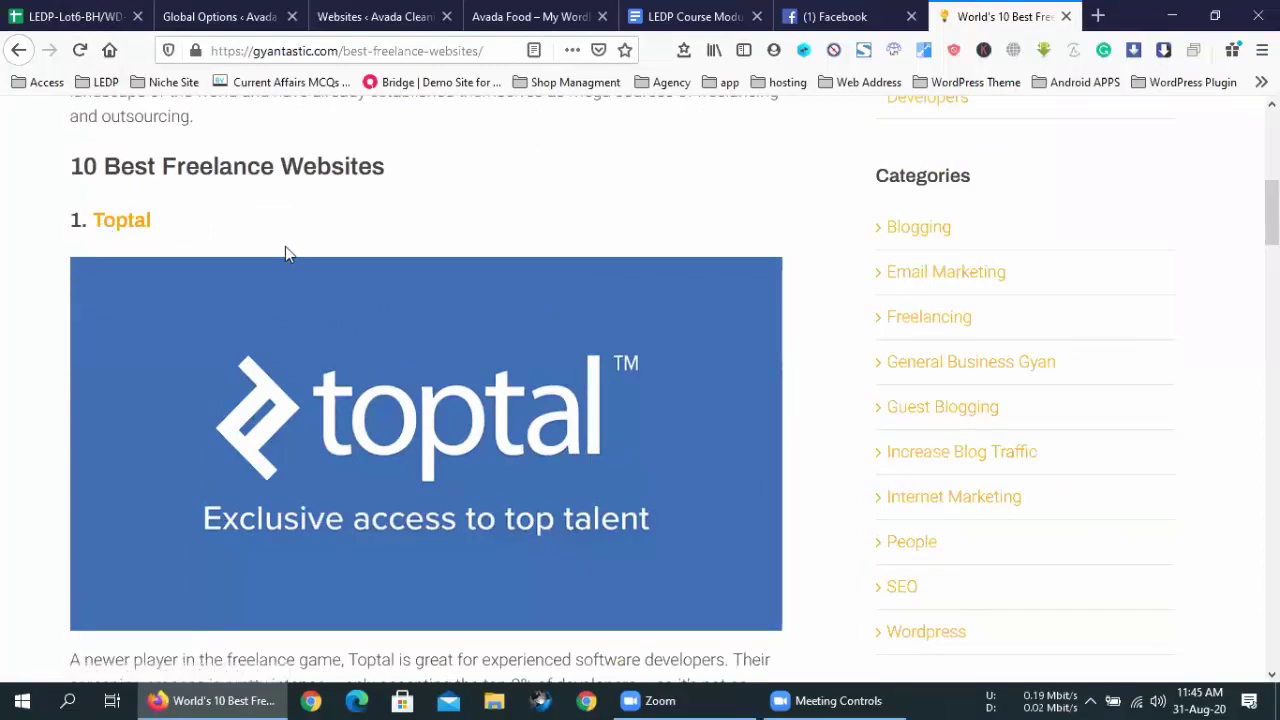
{"action": "scroll", "coordinate": [285, 246], "scroll_direction": "down", "scroll_amount": 3}
{"action": "scroll", "coordinate": [230, 300], "scroll_direction": "down", "scroll_amount": 5}
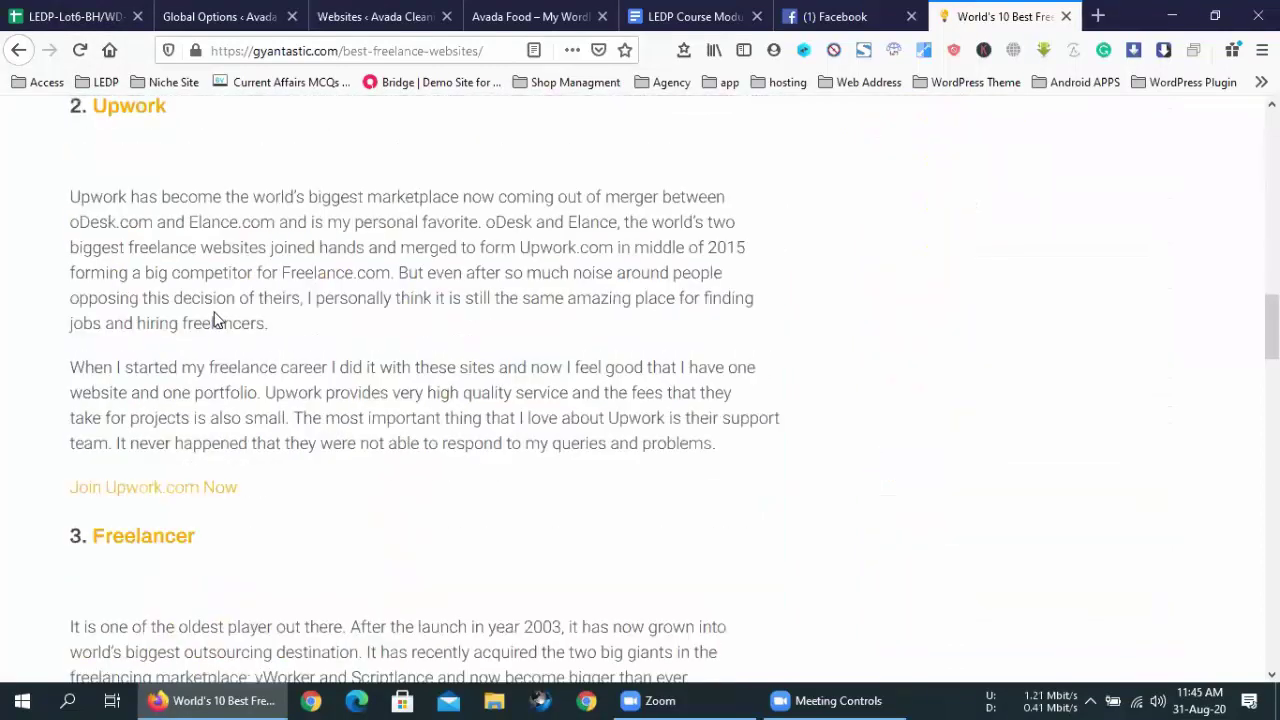
{"action": "scroll", "coordinate": [263, 354], "scroll_direction": "down", "scroll_amount": 3}
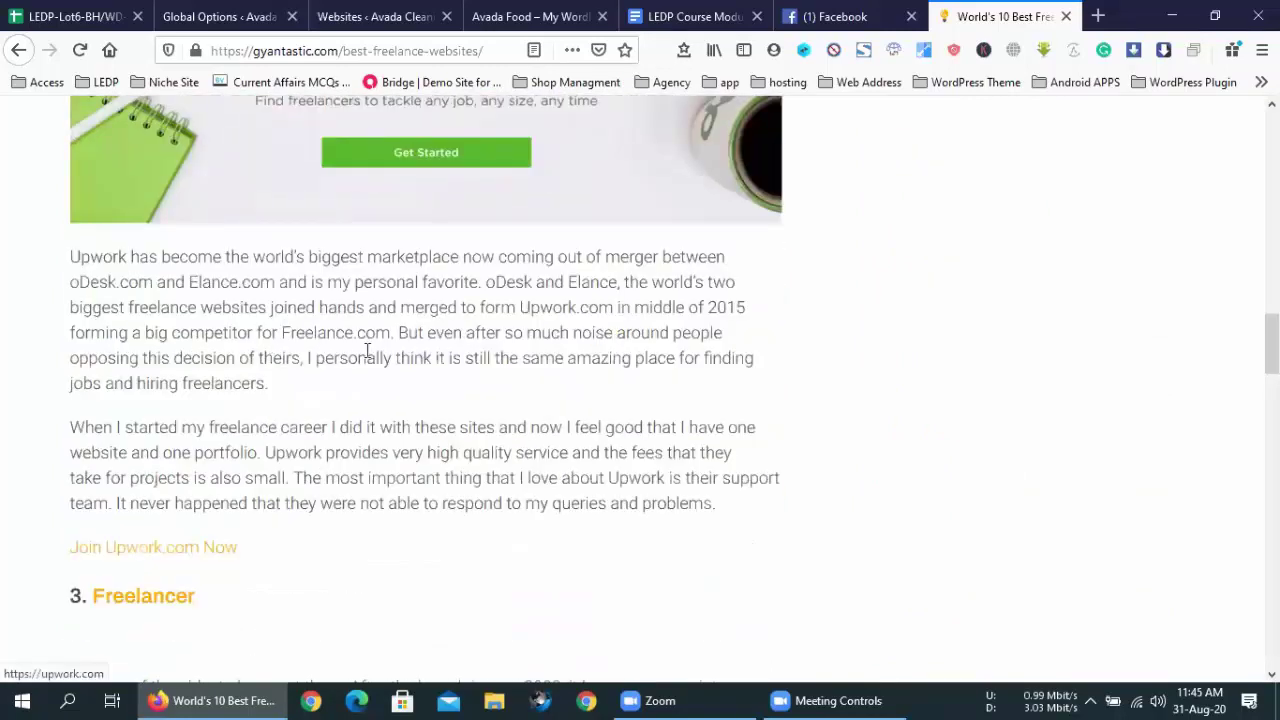
{"action": "scroll", "coordinate": [370, 370], "scroll_direction": "down", "scroll_amount": 4}
{"action": "scroll", "coordinate": [380, 392], "scroll_direction": "down", "scroll_amount": 10}
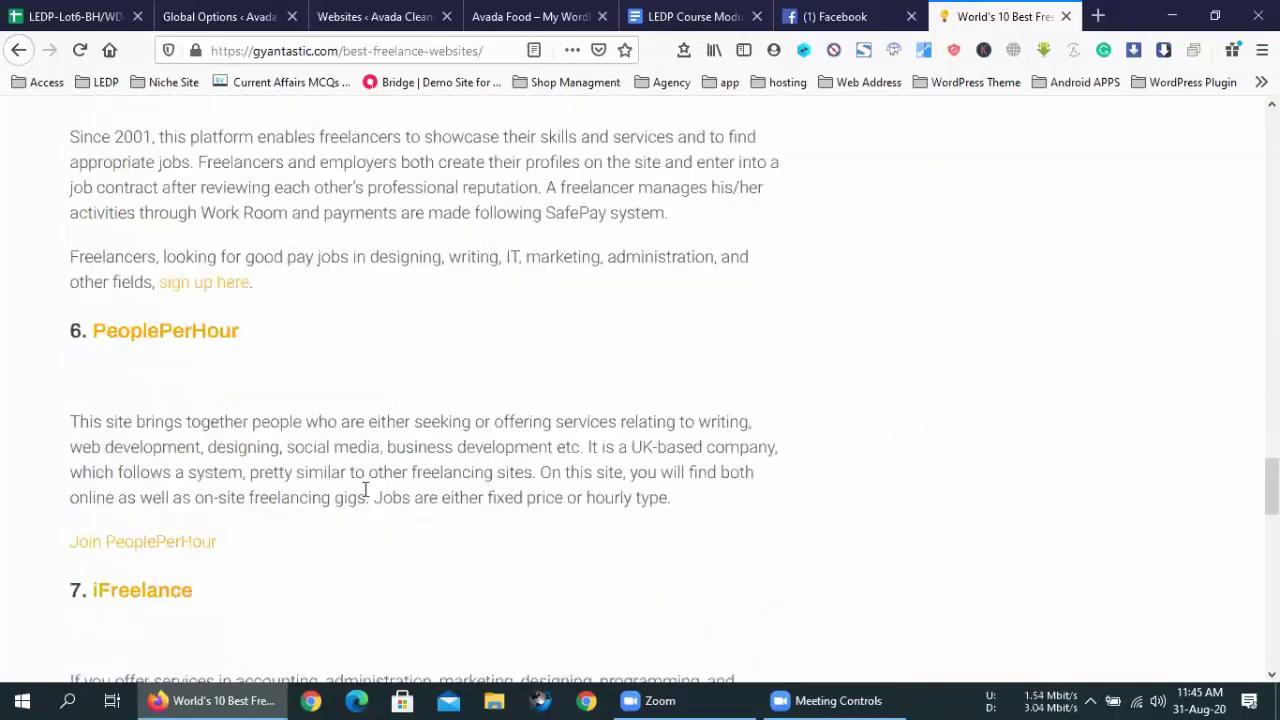
{"action": "scroll", "coordinate": [366, 493], "scroll_direction": "down", "scroll_amount": 1}
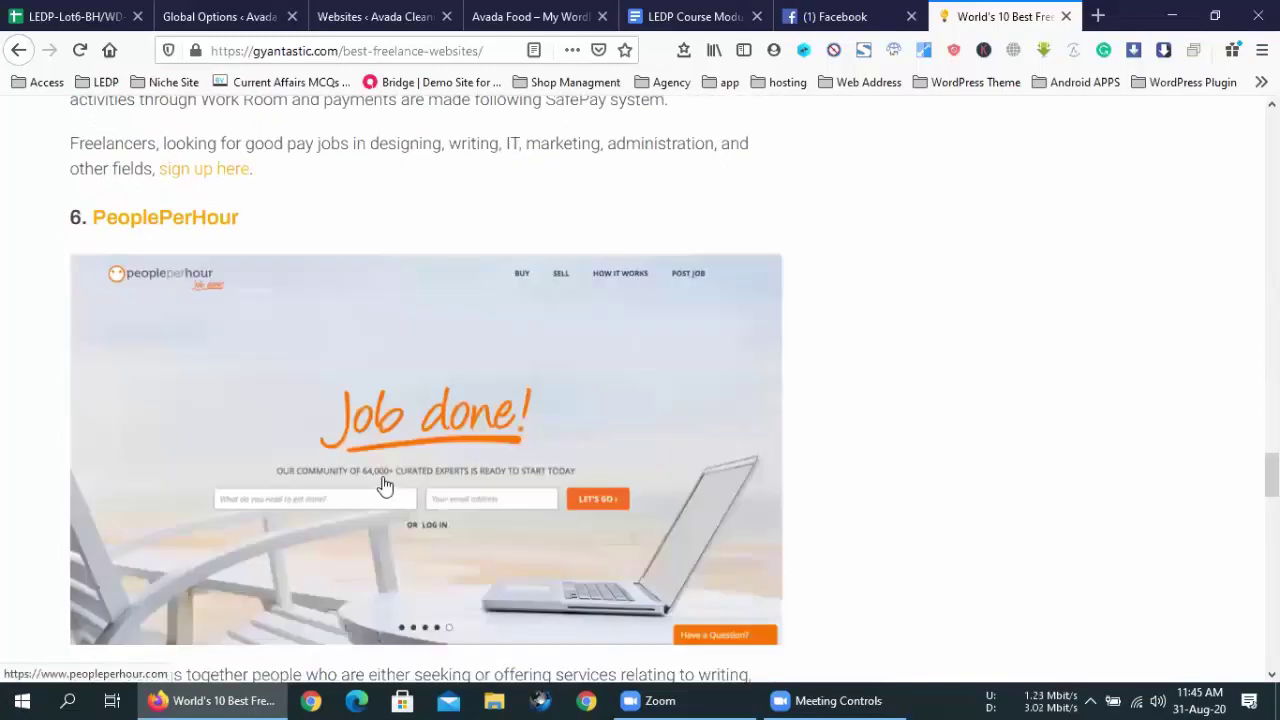
{"action": "scroll", "coordinate": [383, 486], "scroll_direction": "down", "scroll_amount": 5}
{"action": "scroll", "coordinate": [416, 470], "scroll_direction": "down", "scroll_amount": 10}
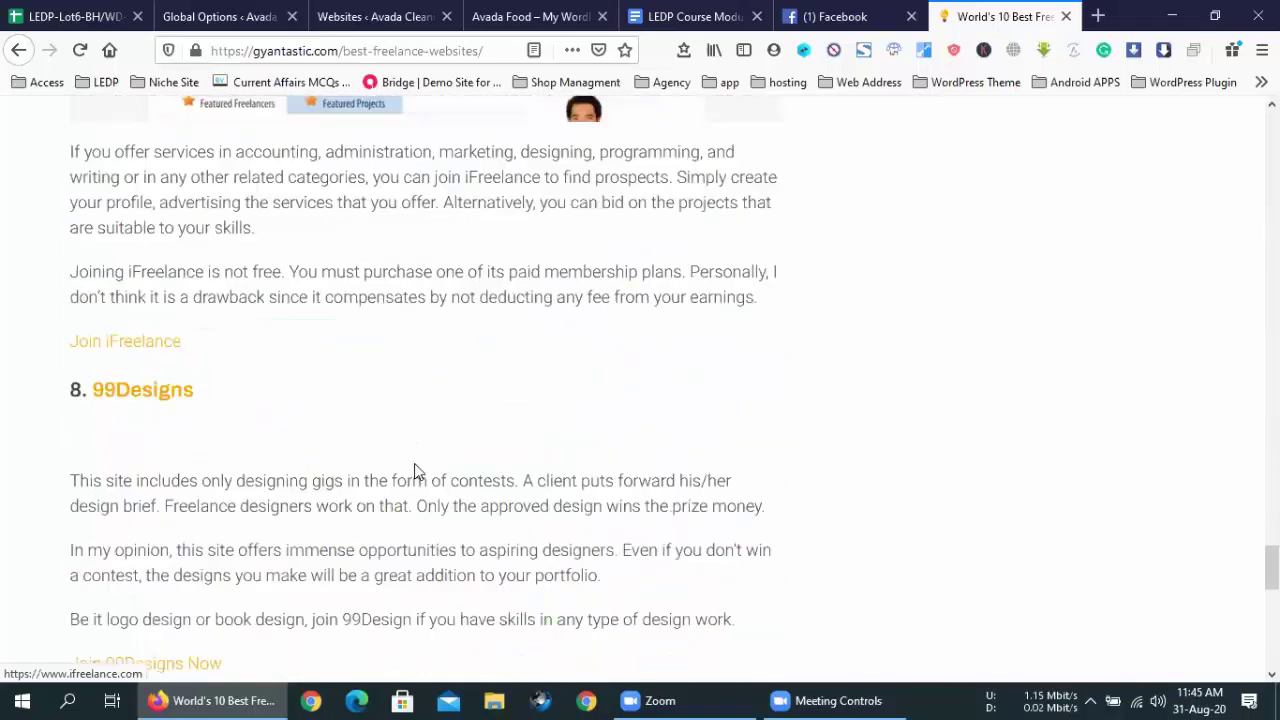
{"action": "scroll", "coordinate": [416, 470], "scroll_direction": "down", "scroll_amount": 5}
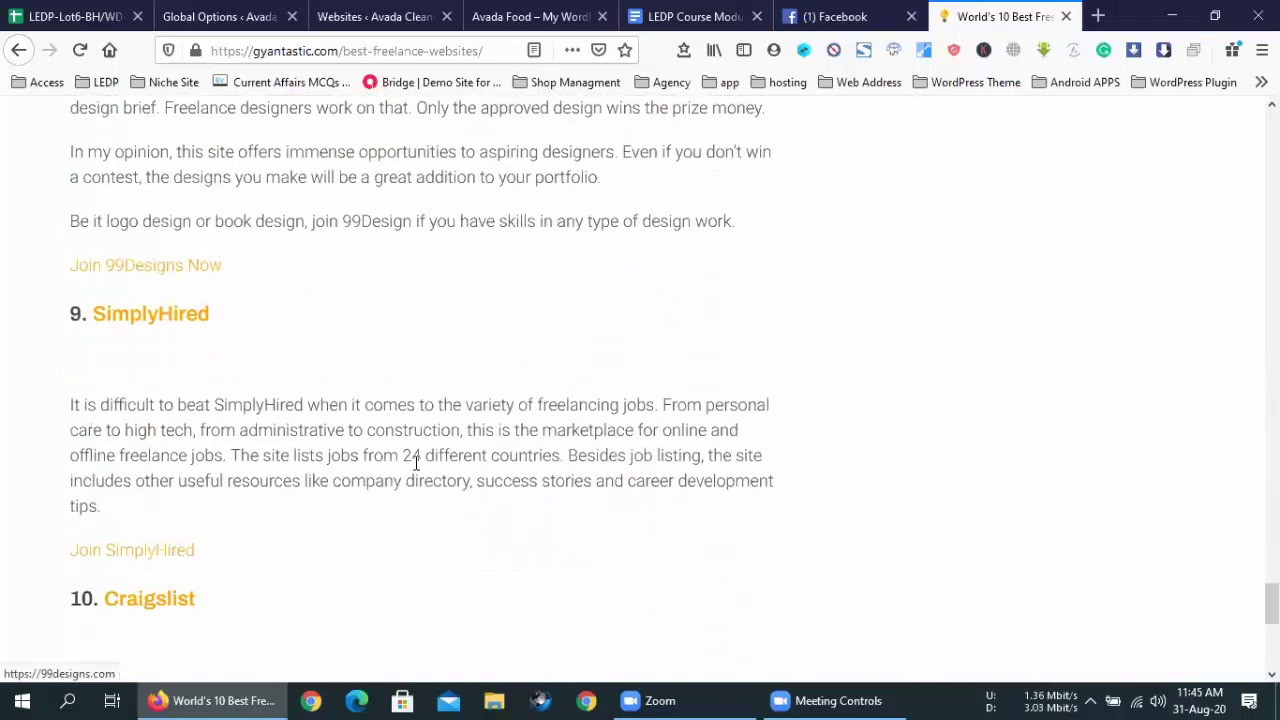
{"action": "scroll", "coordinate": [416, 463], "scroll_direction": "down", "scroll_amount": 8}
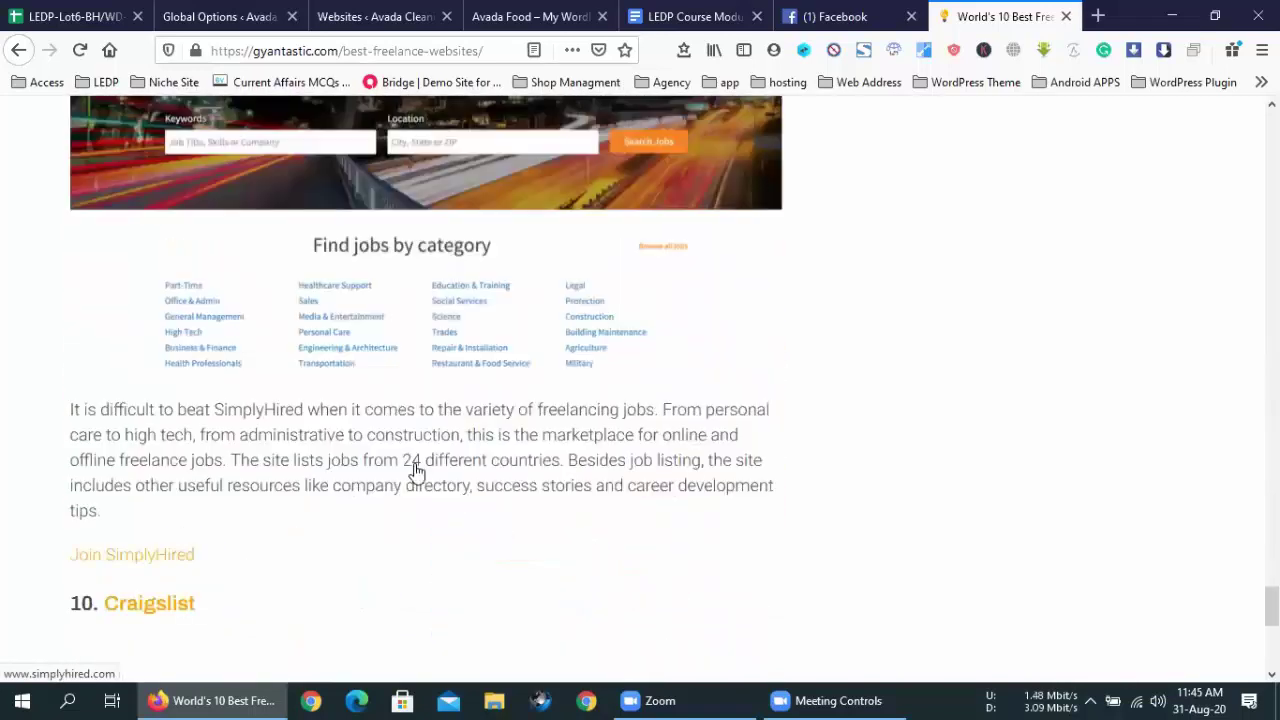
{"action": "scroll", "coordinate": [416, 463], "scroll_direction": "down", "scroll_amount": 3}
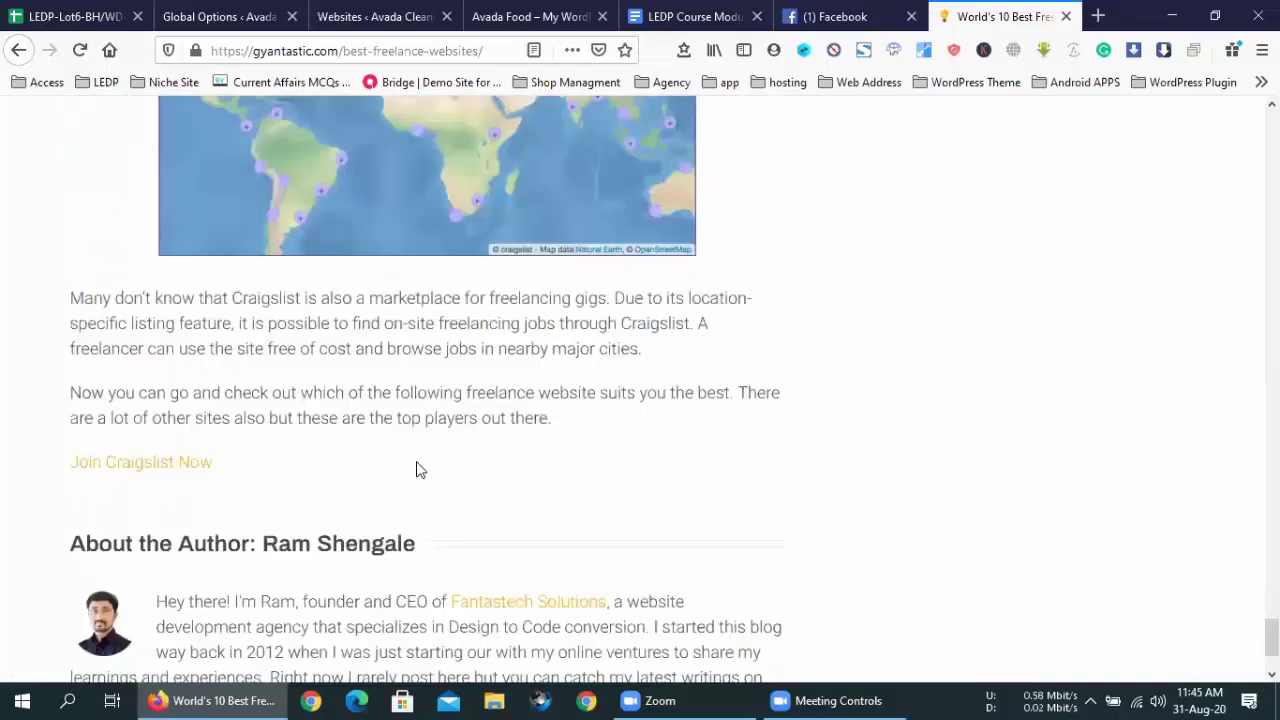
- Scroll back up and return to the top of the article
{"action": "scroll", "coordinate": [416, 463], "scroll_direction": "up", "scroll_amount": 10}
{"action": "scroll", "coordinate": [1065, 580], "scroll_direction": "up", "scroll_amount": 3}
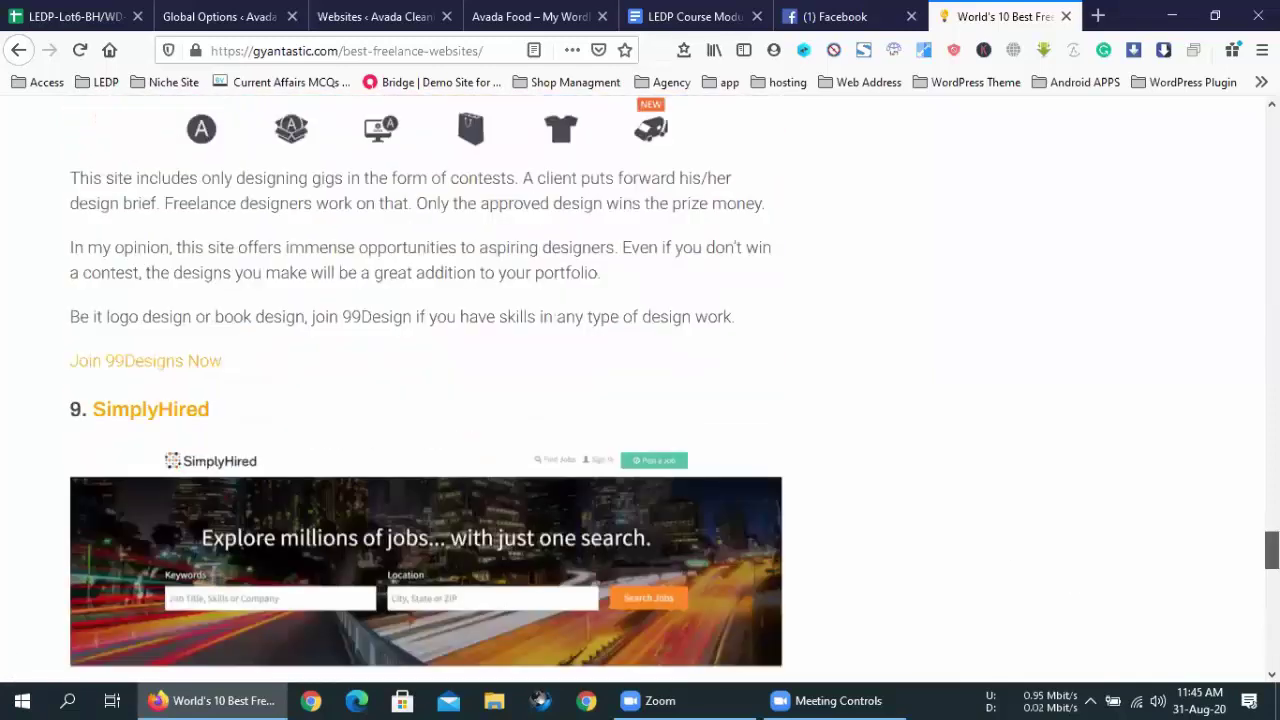
{"action": "key", "text": "Home"}
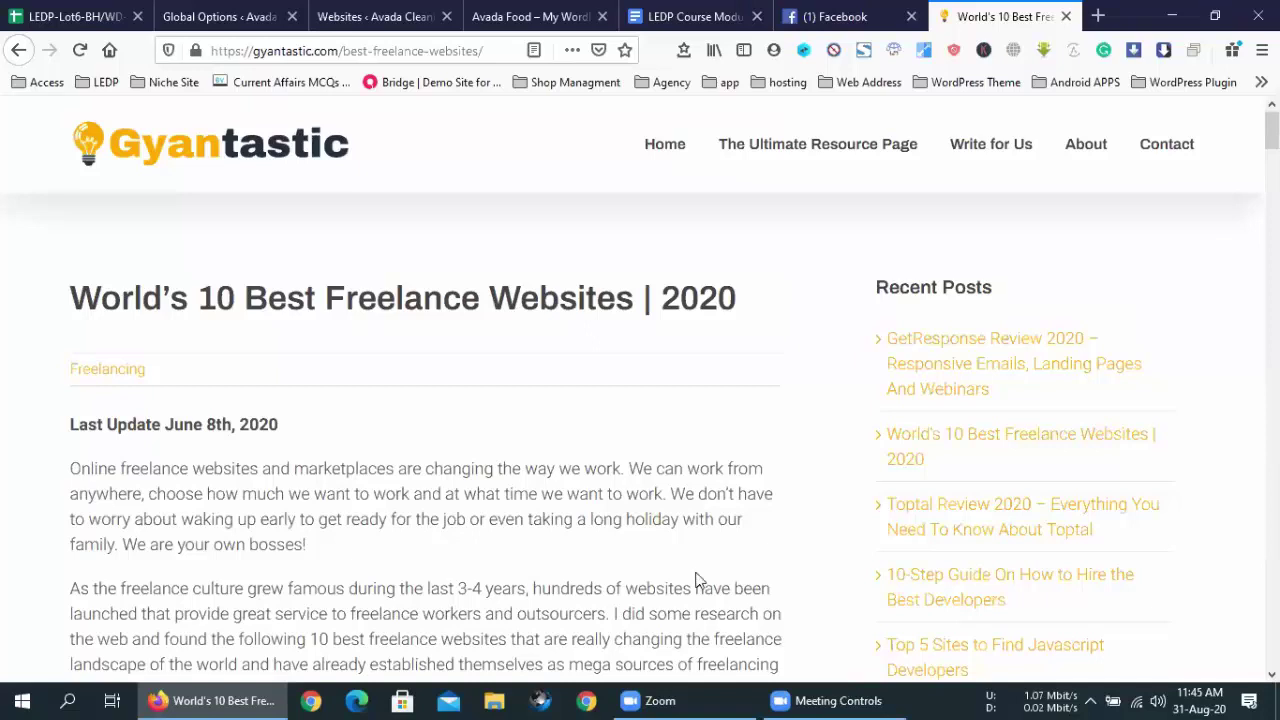
- Use the Zoom meeting controls, then focus Firefox's address bar for a new URL
{"action": "left_click", "coordinate": [813, 700]}
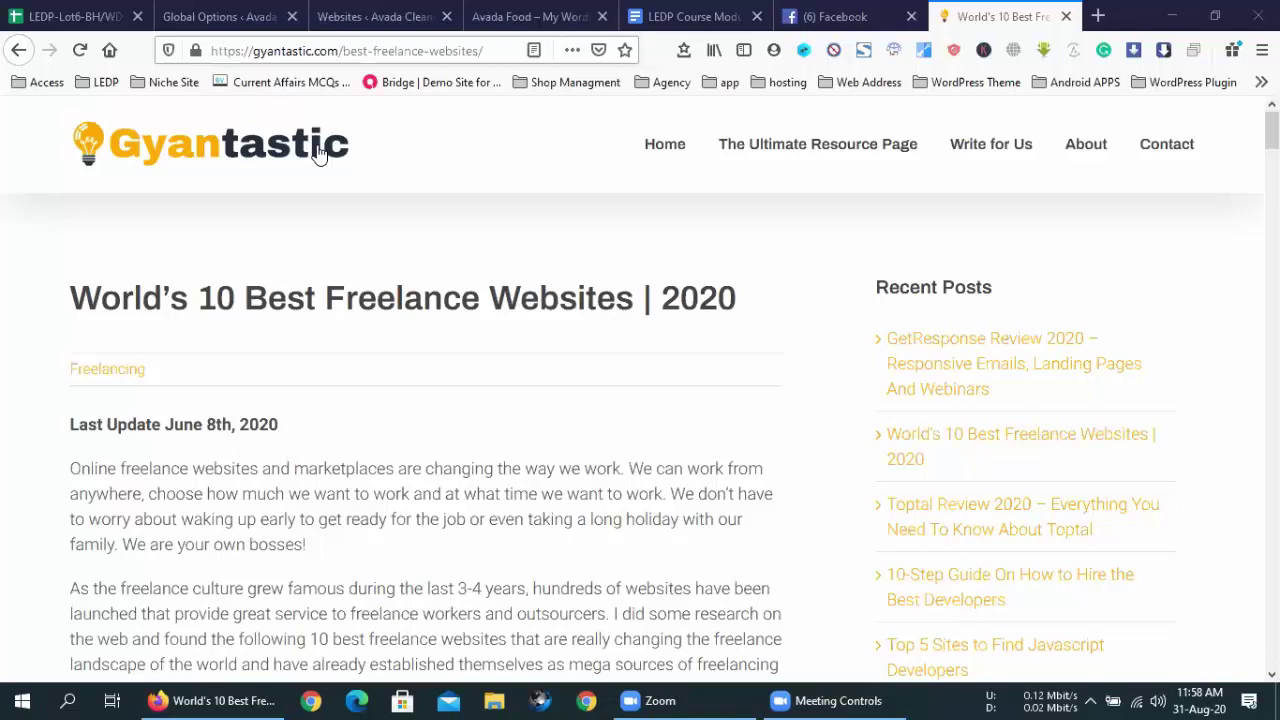
{"action": "key", "text": "ctrl+l"}
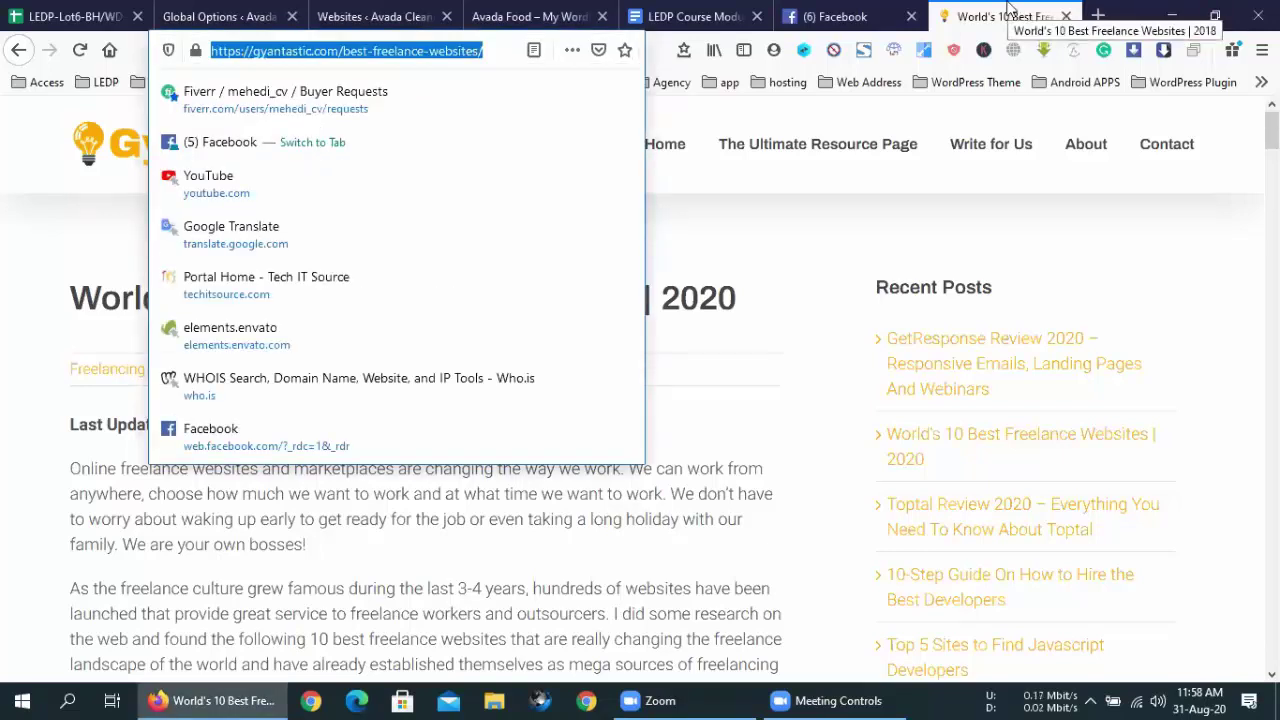
- Load fiverr.com in this tab from the address-bar autocomplete
{"action": "type", "text": "de"}
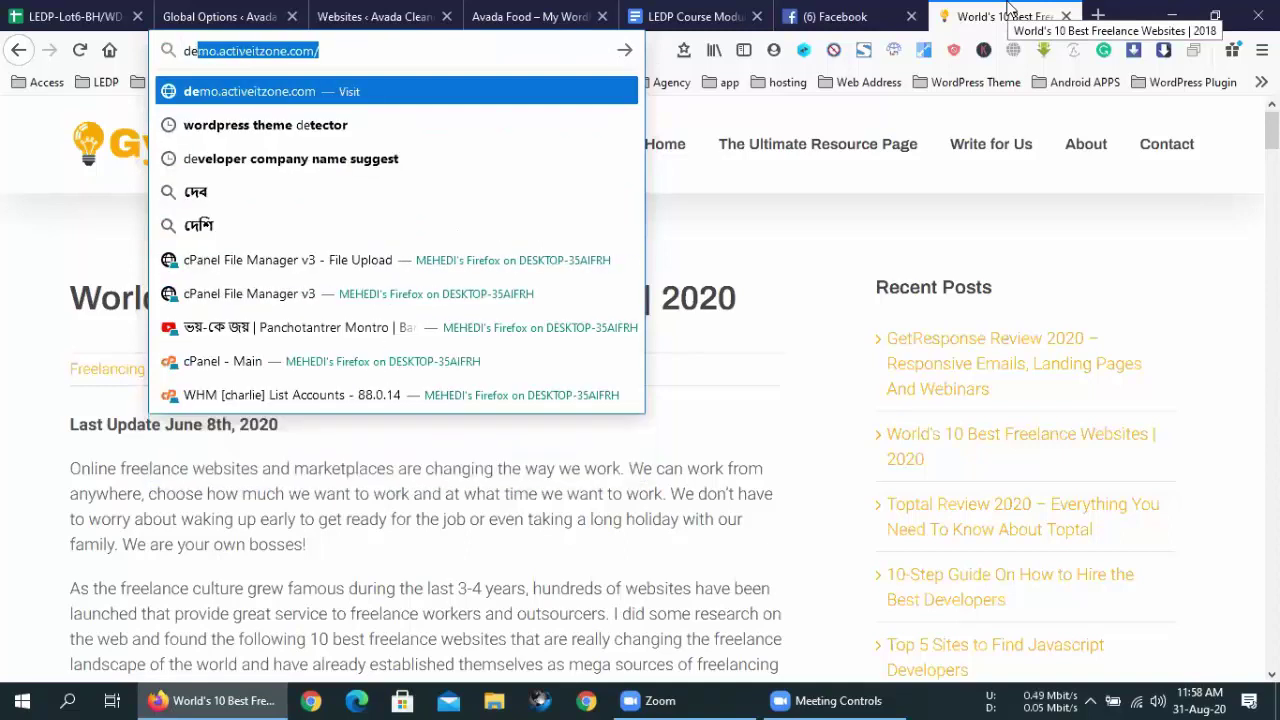
{"action": "type", "text": "f"}
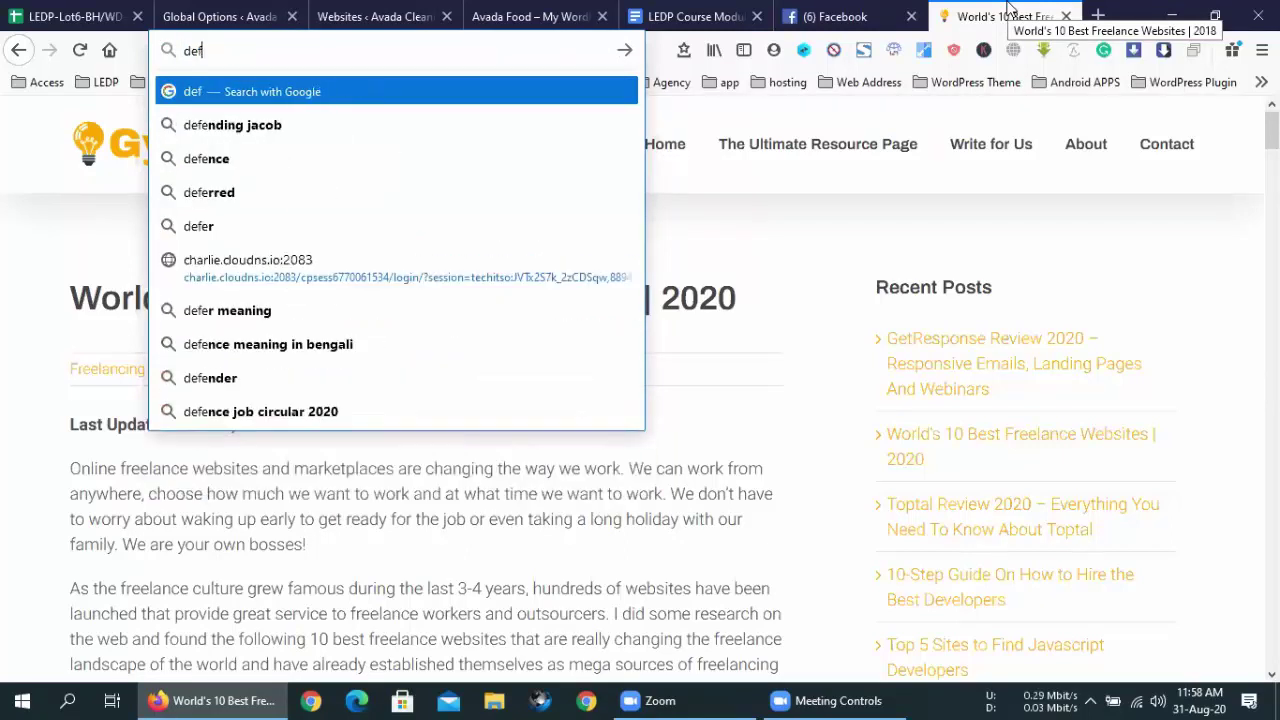
{"action": "key", "text": "BackSpace"}
{"action": "key", "text": "BackSpace"}
{"action": "key", "text": "BackSpace"}
{"action": "type", "text": "fio"}
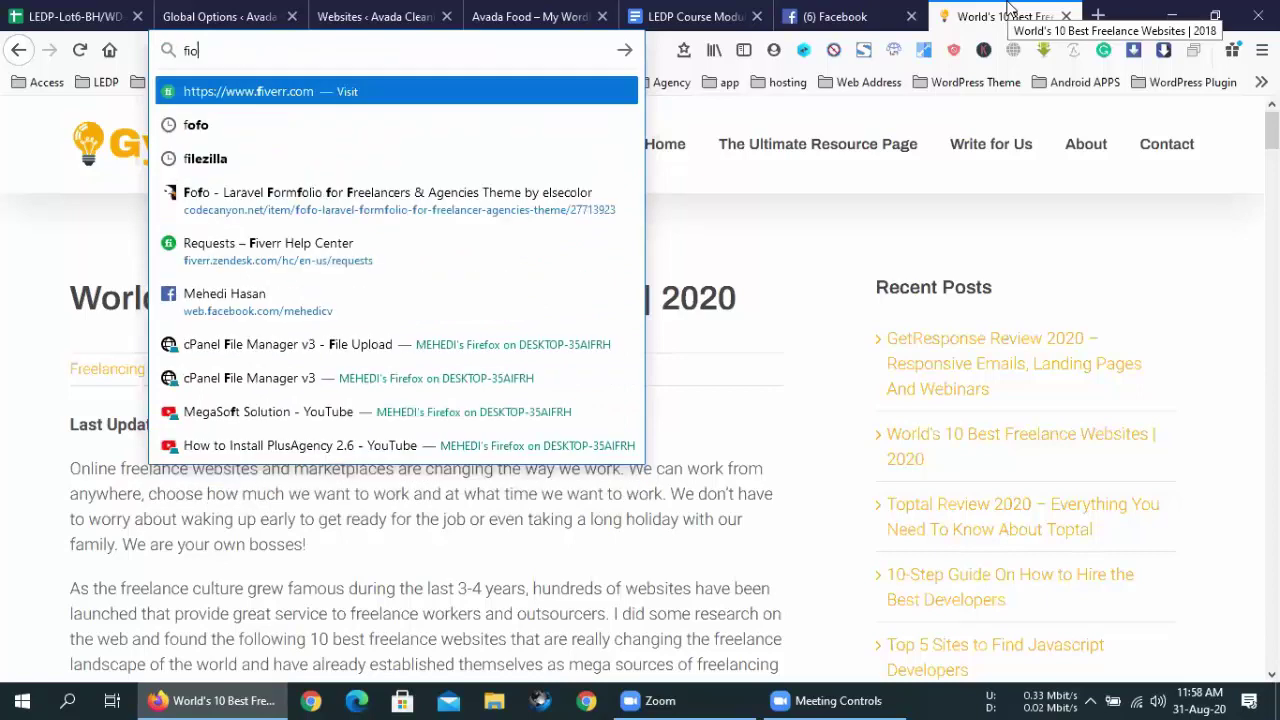
{"action": "key", "text": "BackSpace"}
{"action": "key", "text": "BackSpace"}
{"action": "type", "text": "iver"}
{"action": "key", "text": "Return"}
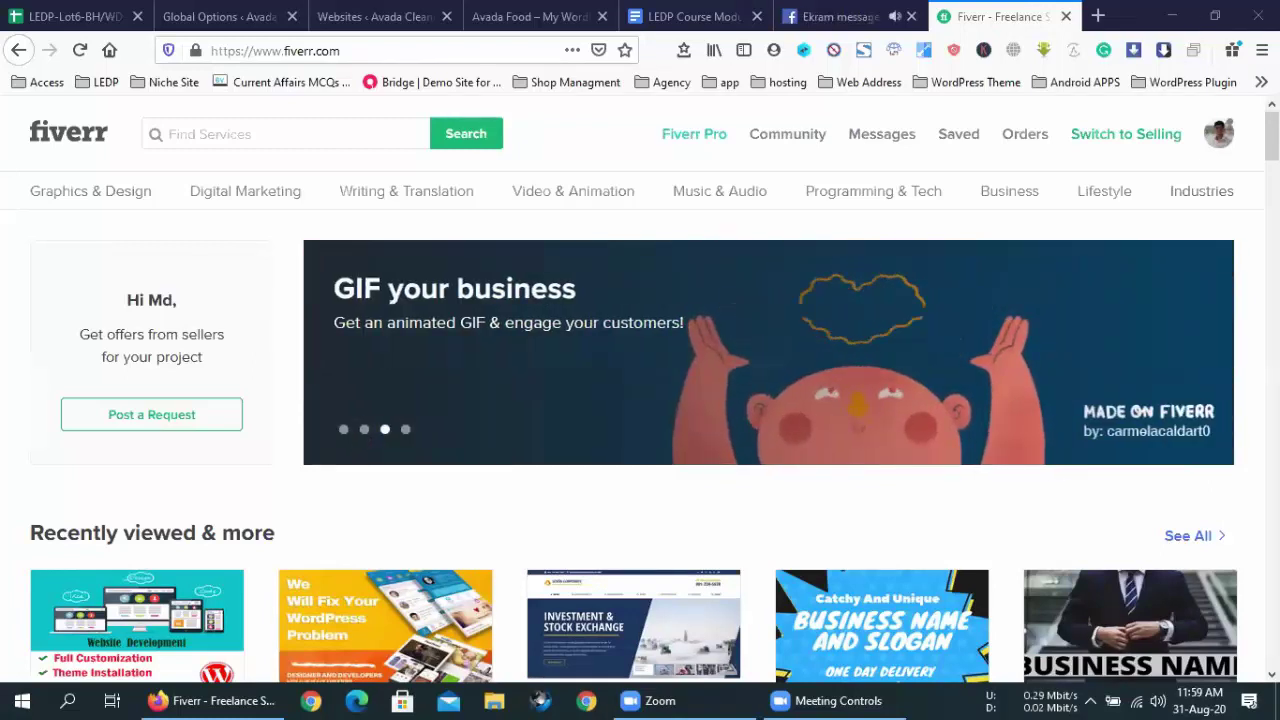
{"action": "left_click", "coordinate": [893, 10]}
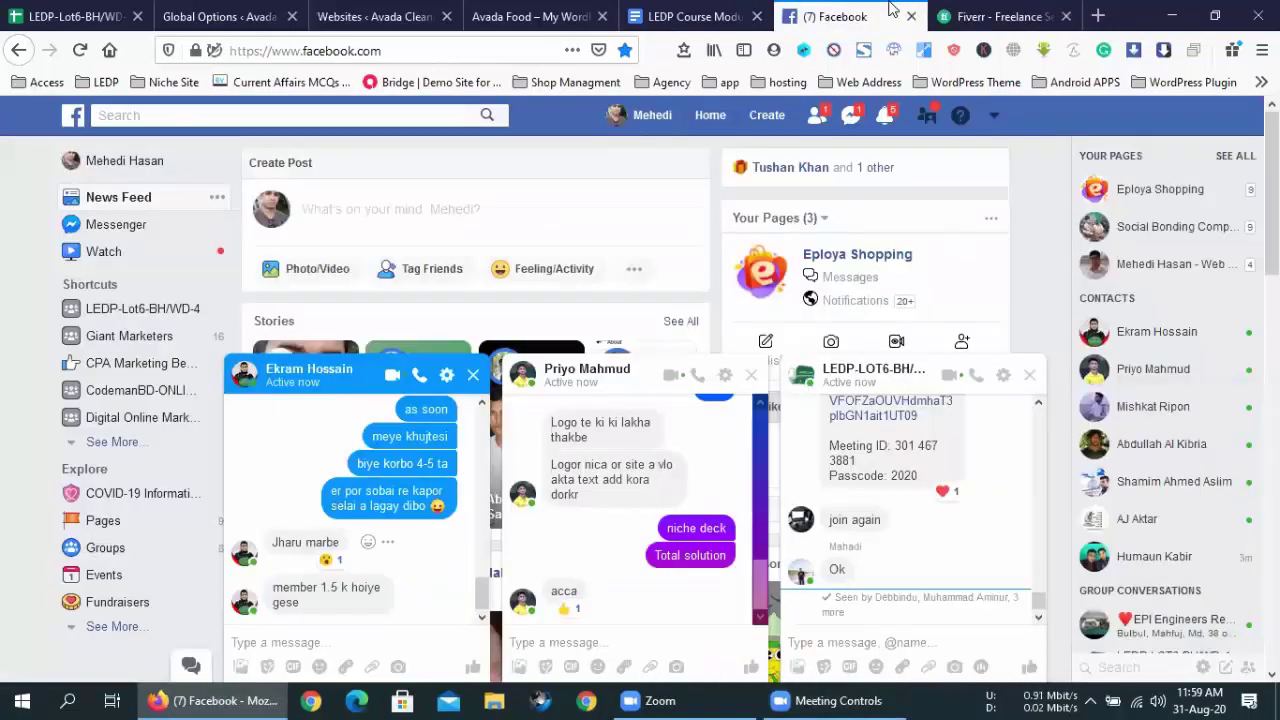
{"action": "left_click", "coordinate": [1015, 12]}
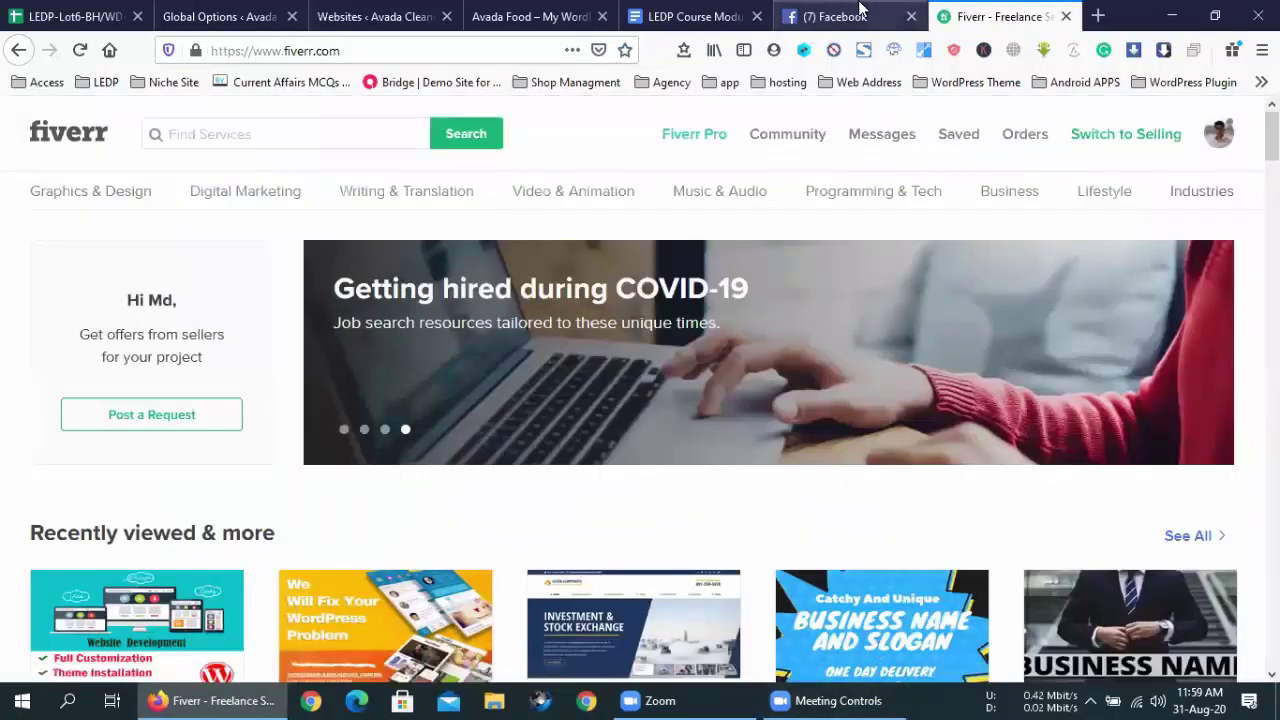
{"action": "left_click", "coordinate": [889, 700]}
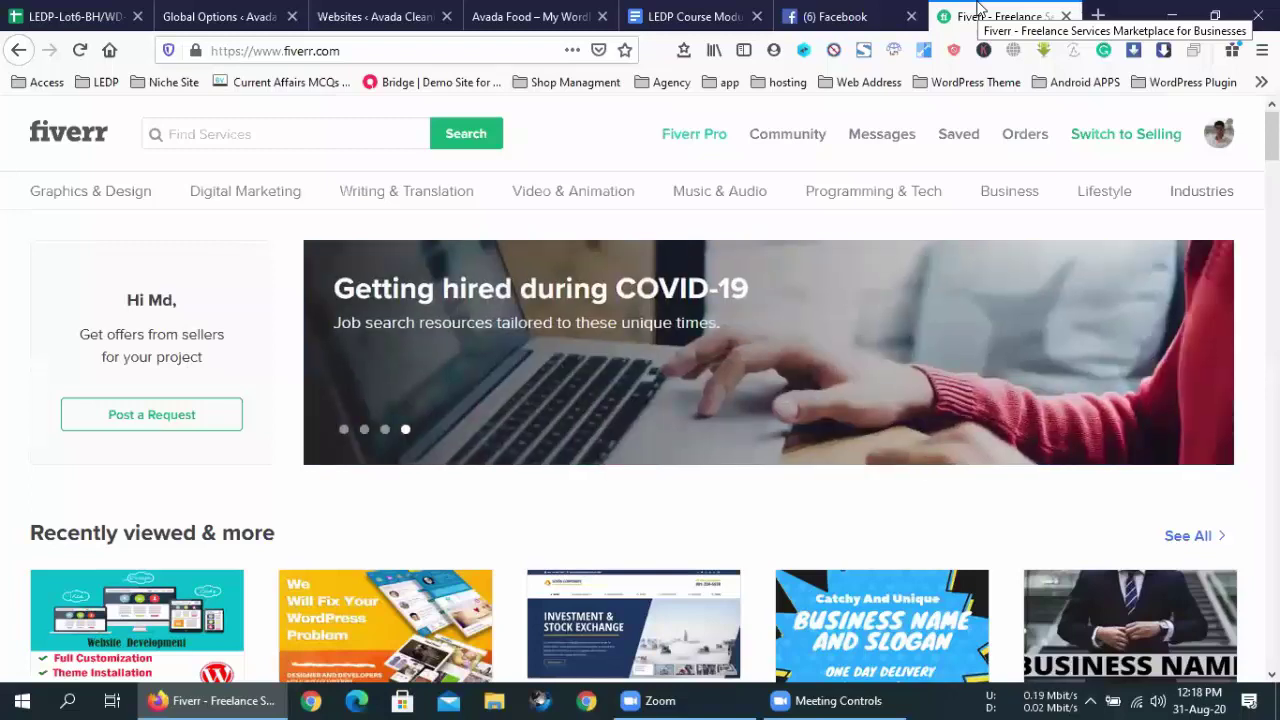
- After using the meeting controls, open the account dropdown from the Fiverr profile avatar
{"action": "left_click", "coordinate": [882, 698]}
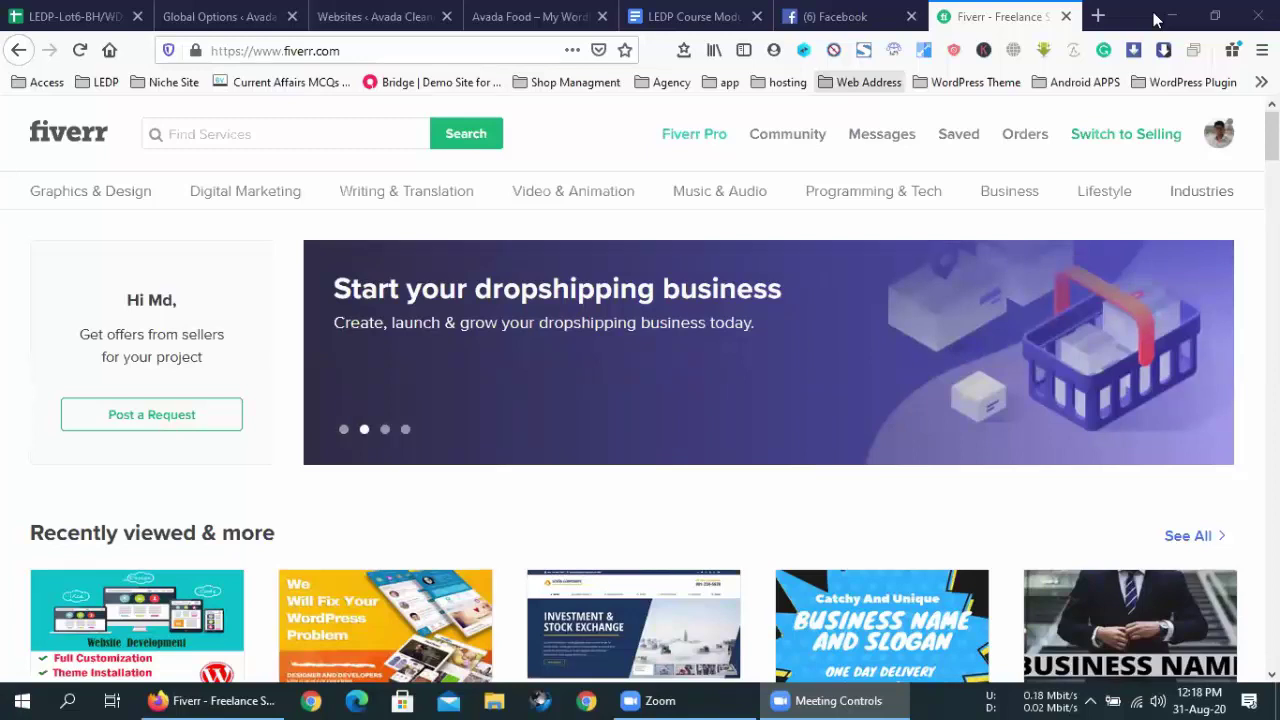
{"action": "left_click", "coordinate": [1230, 140]}
- Open the seller Profile page with its active gigs, then switch to the Facebook tab
{"action": "left_click", "coordinate": [1094, 194]}
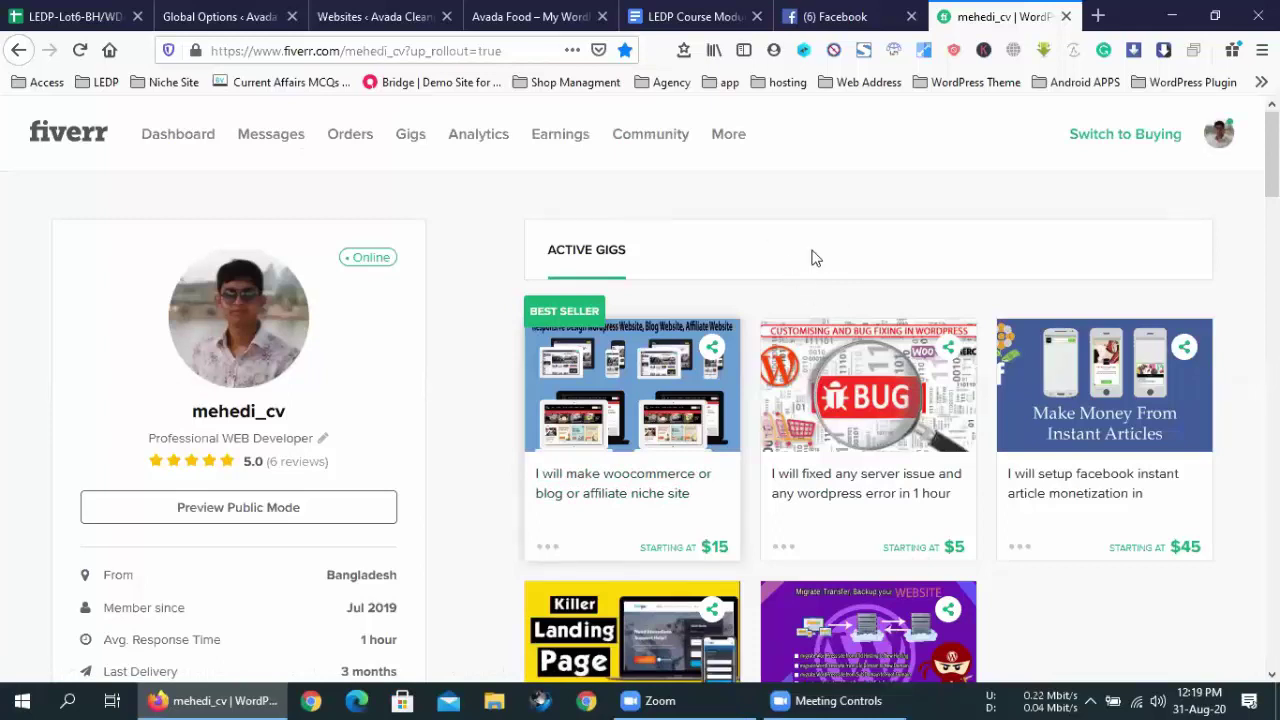
{"action": "left_click", "coordinate": [813, 12]}
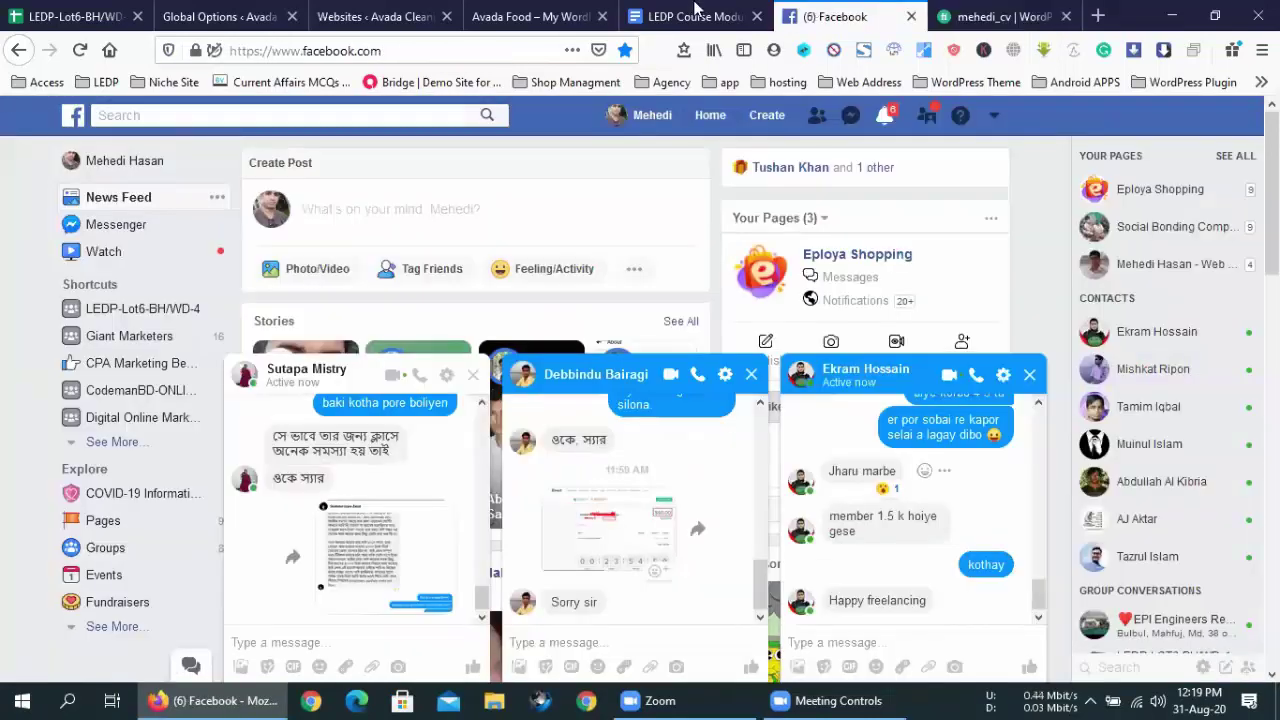
- Check the Course Outline heading in LEDP Course Moduled, then return to the Fiverr profile tab
{"action": "left_click", "coordinate": [697, 12]}
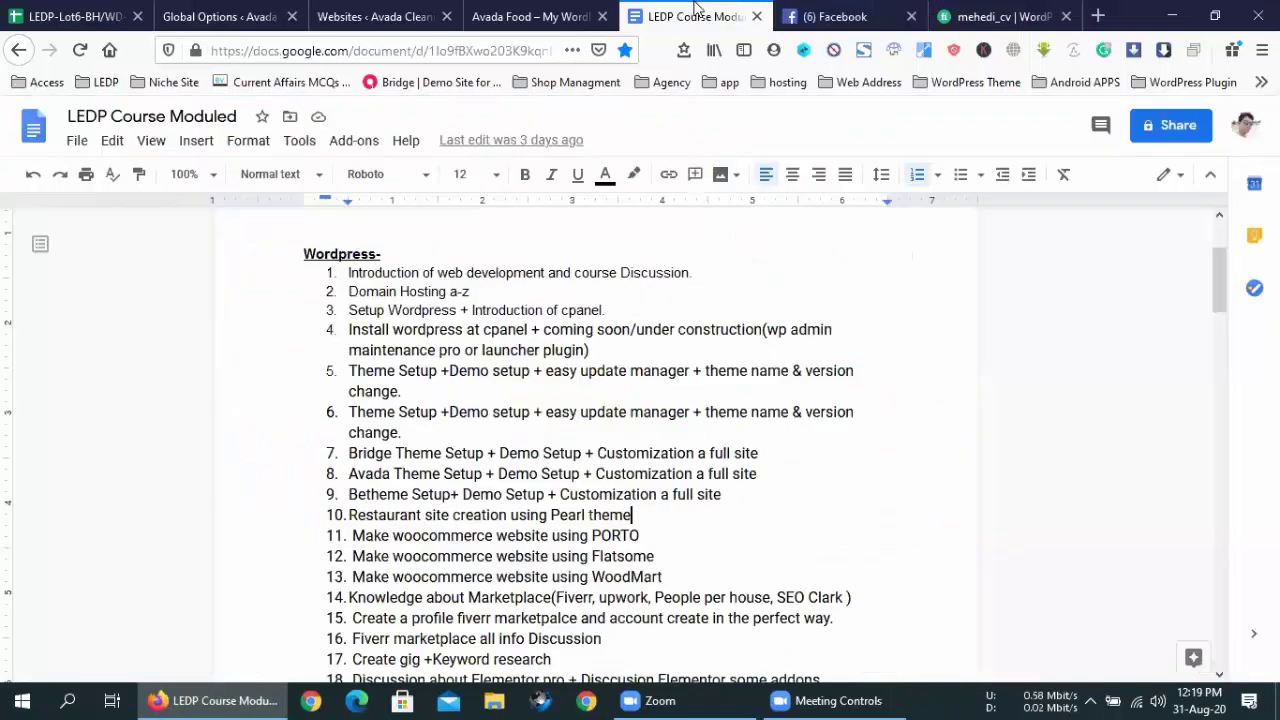
{"action": "left_click", "coordinate": [866, 699]}
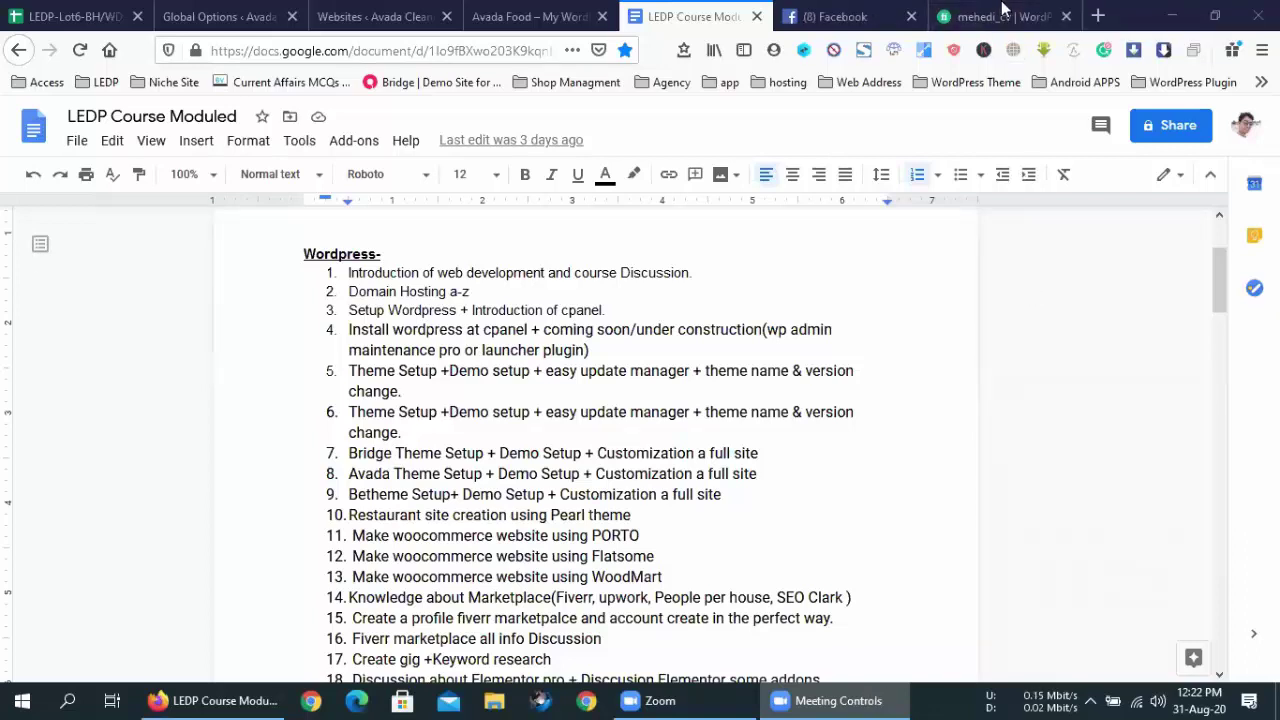
{"action": "key", "text": "Up"}
{"action": "key", "text": "Up"}
{"action": "key", "text": "Up"}
{"action": "key", "text": "Up"}
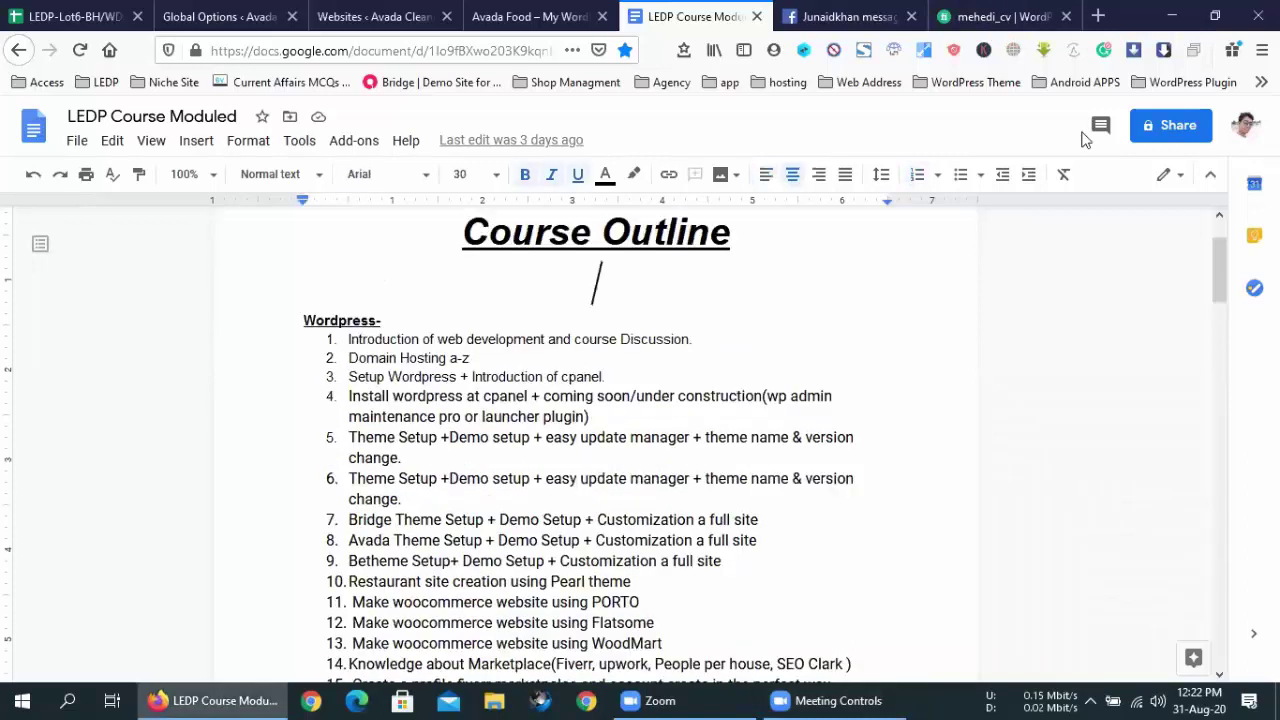
{"action": "left_click", "coordinate": [1045, 8]}
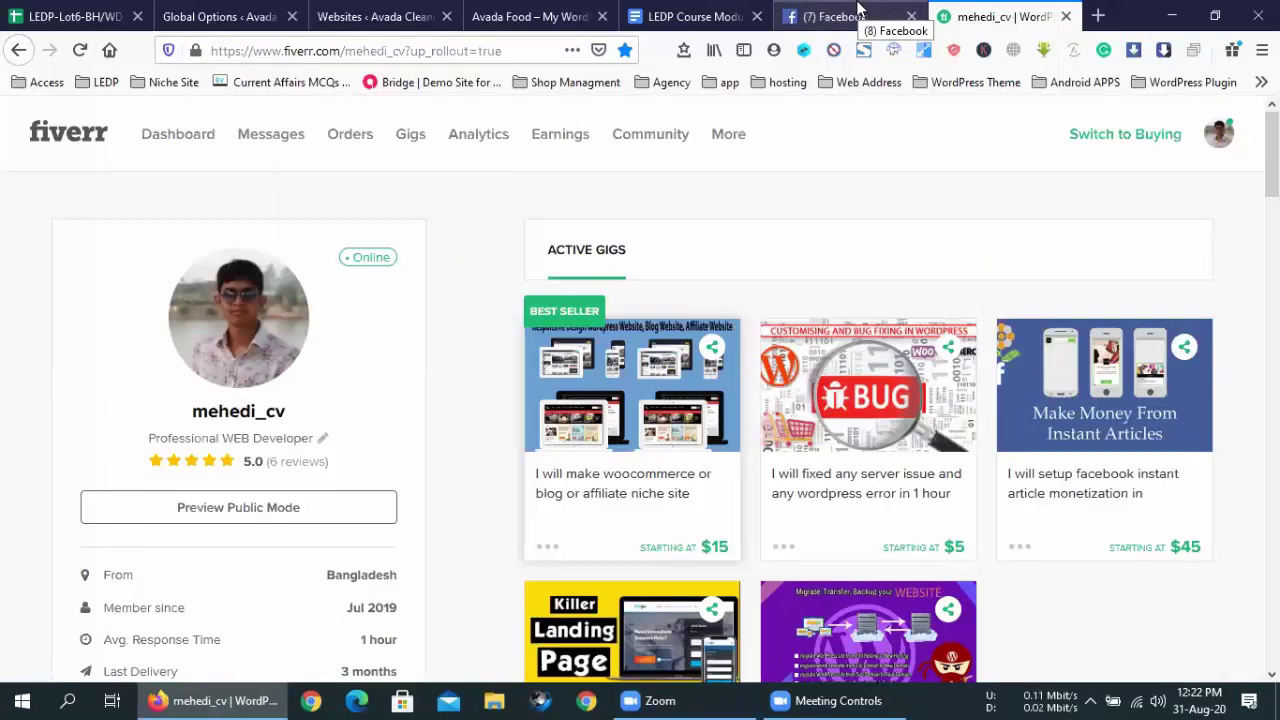
- Refocus Firefox, switch to the LEDP Course Moduled document, and close the Facebook tab
{"action": "left_click", "coordinate": [851, 700]}
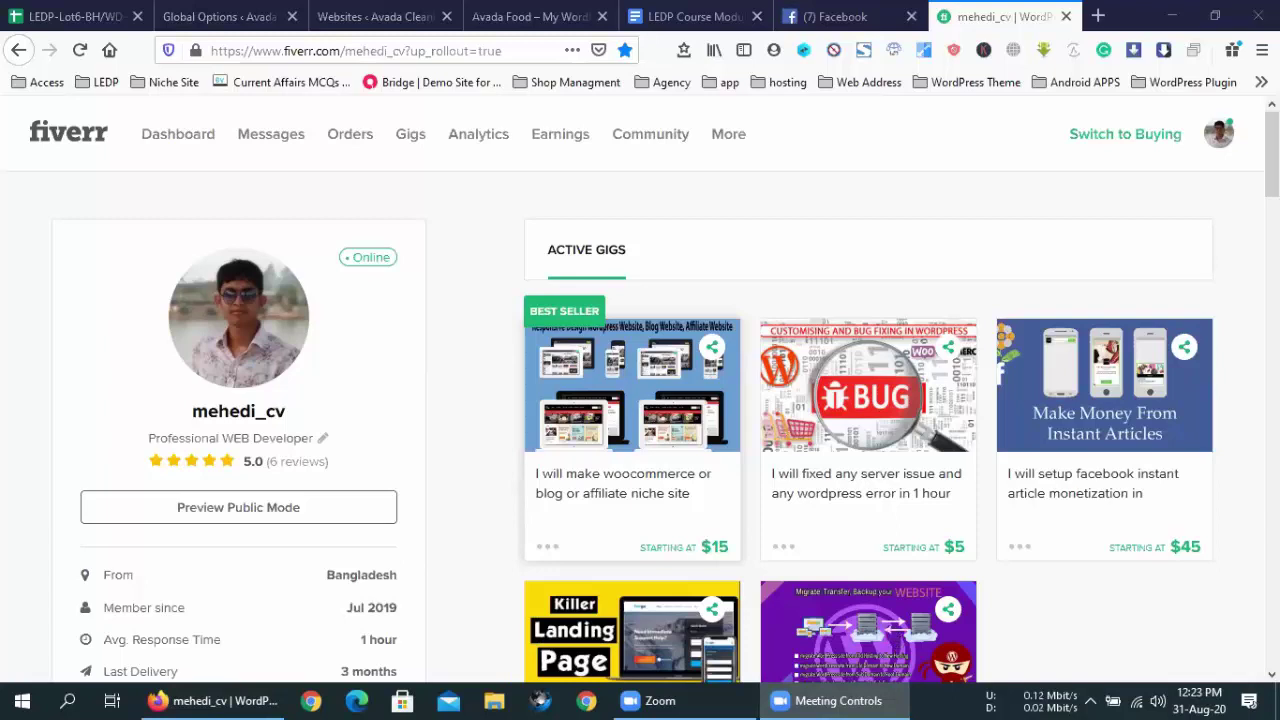
{"action": "left_click", "coordinate": [975, 247]}
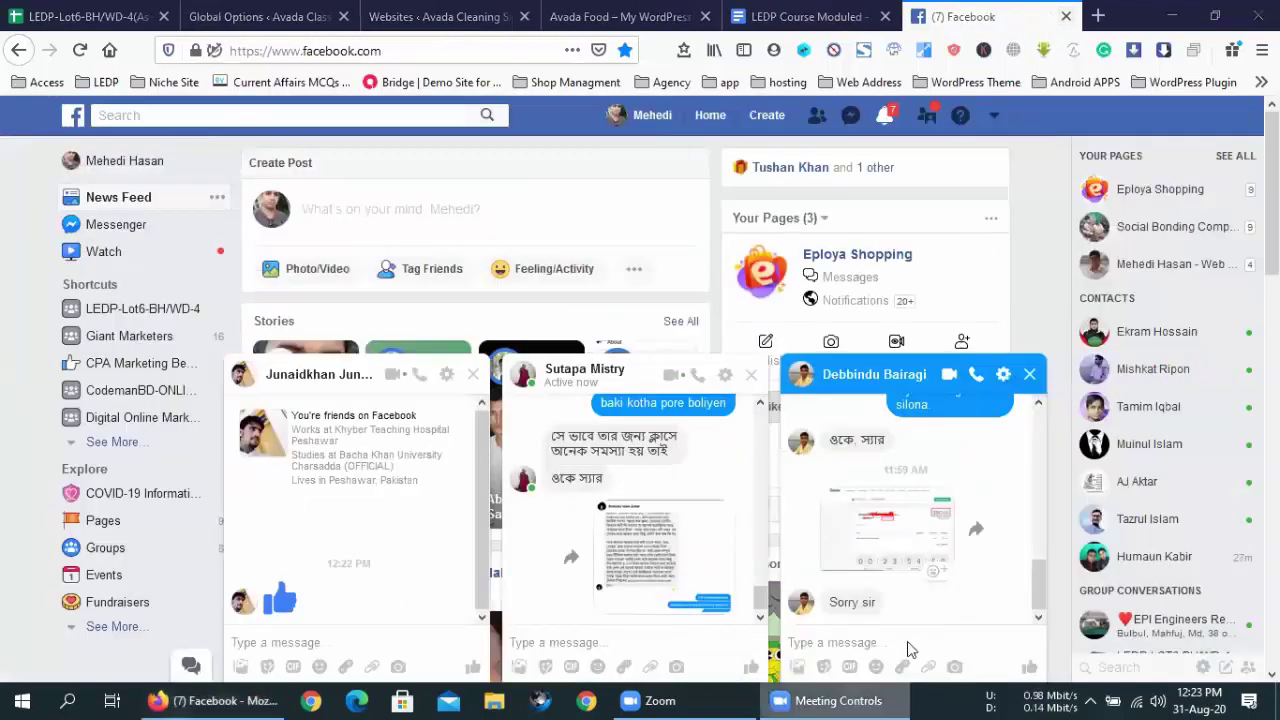
{"action": "left_click", "coordinate": [810, 16]}
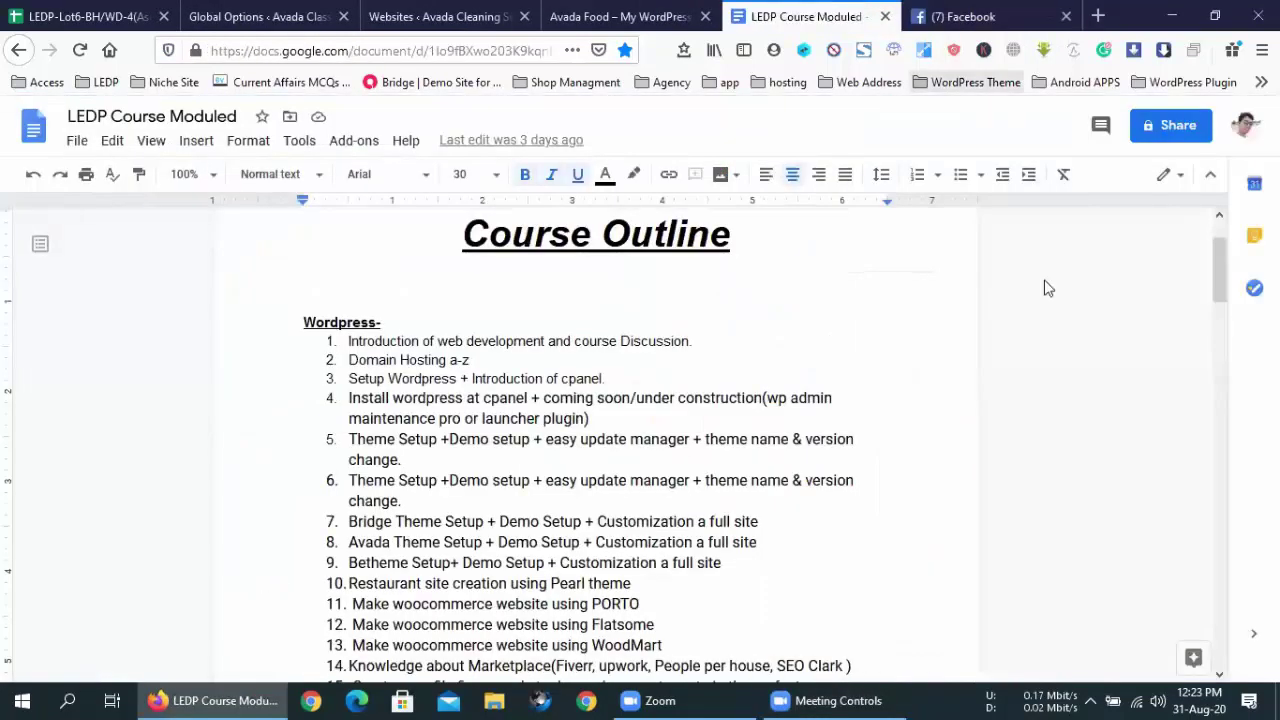
{"action": "left_click", "coordinate": [1066, 16]}
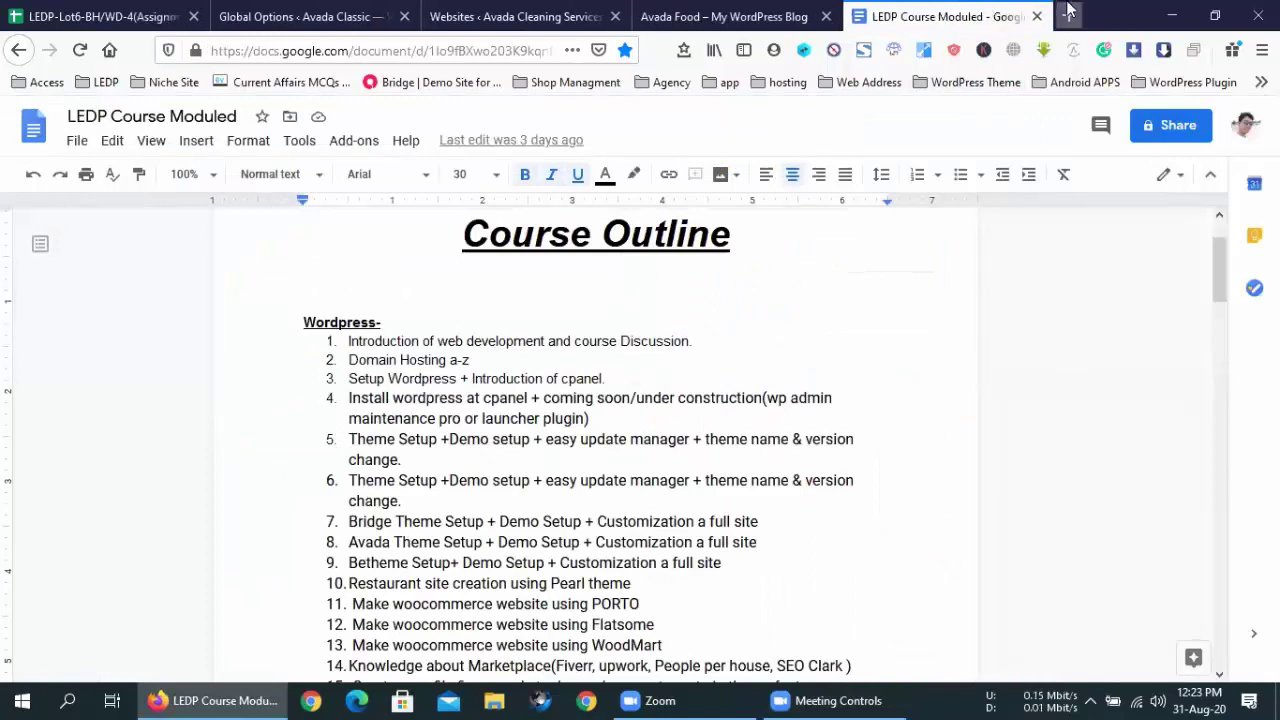
- Open a new tab and launch elements.envato.com from the Top Sites tiles
{"action": "left_click", "coordinate": [1068, 14]}
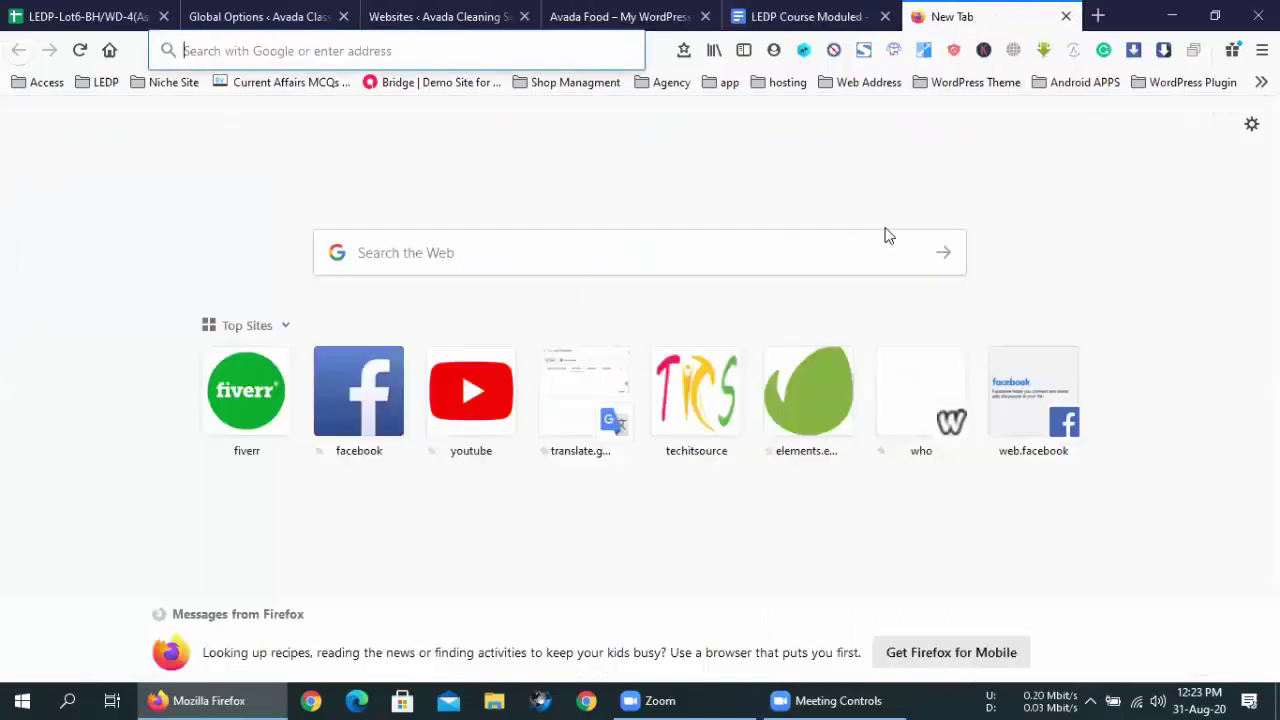
{"action": "left_click", "coordinate": [789, 410]}
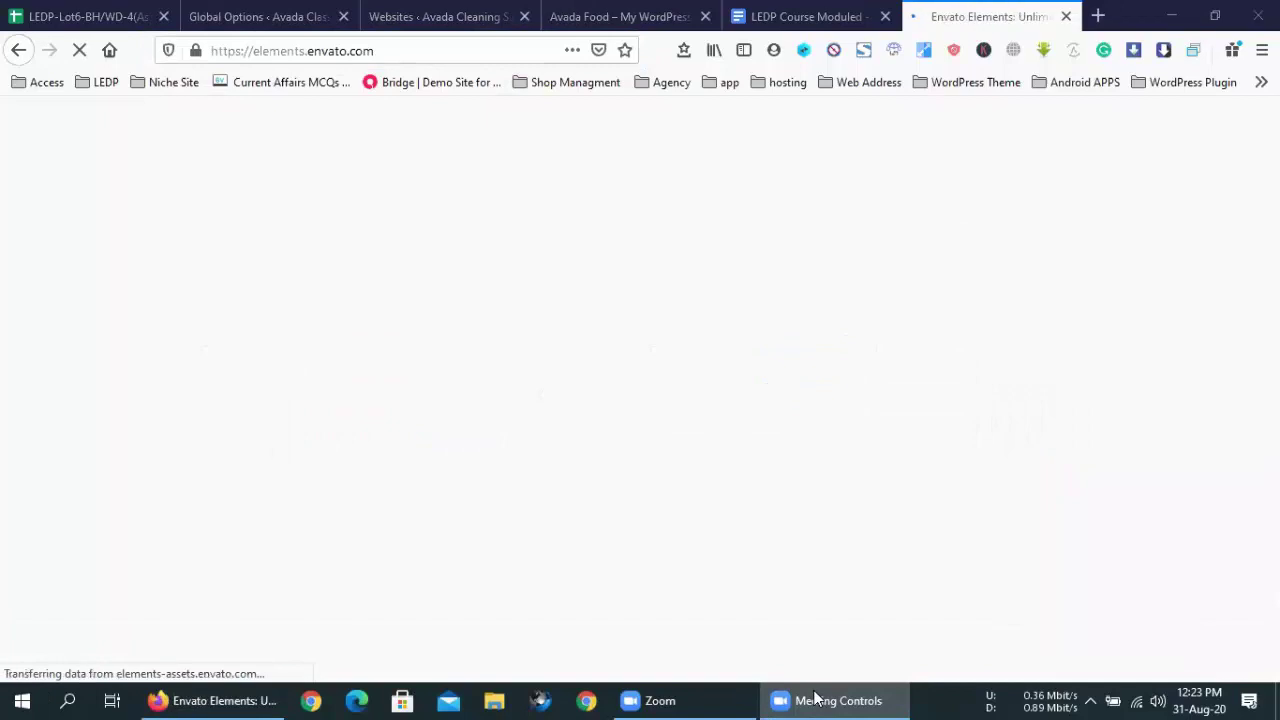
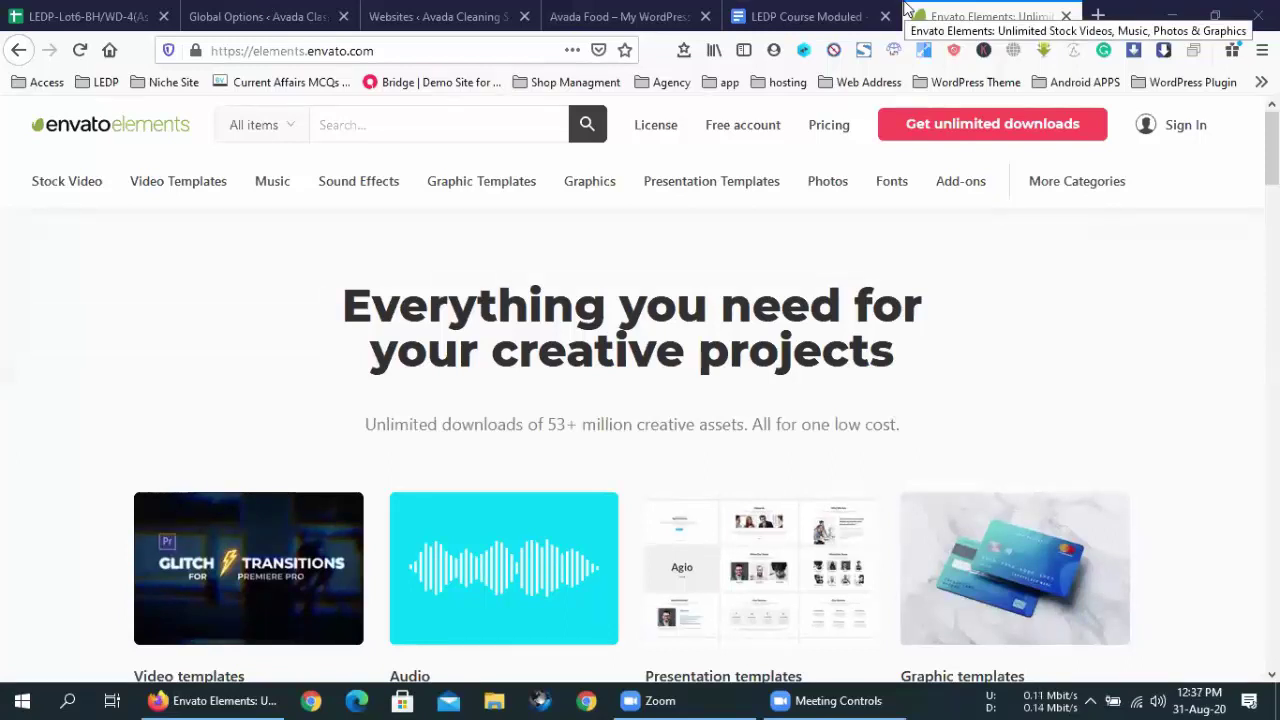
- In a new Firefox tab, load the Students Attendance Sheet from the LEDP bookmarks folder
{"action": "left_click", "coordinate": [1098, 12]}
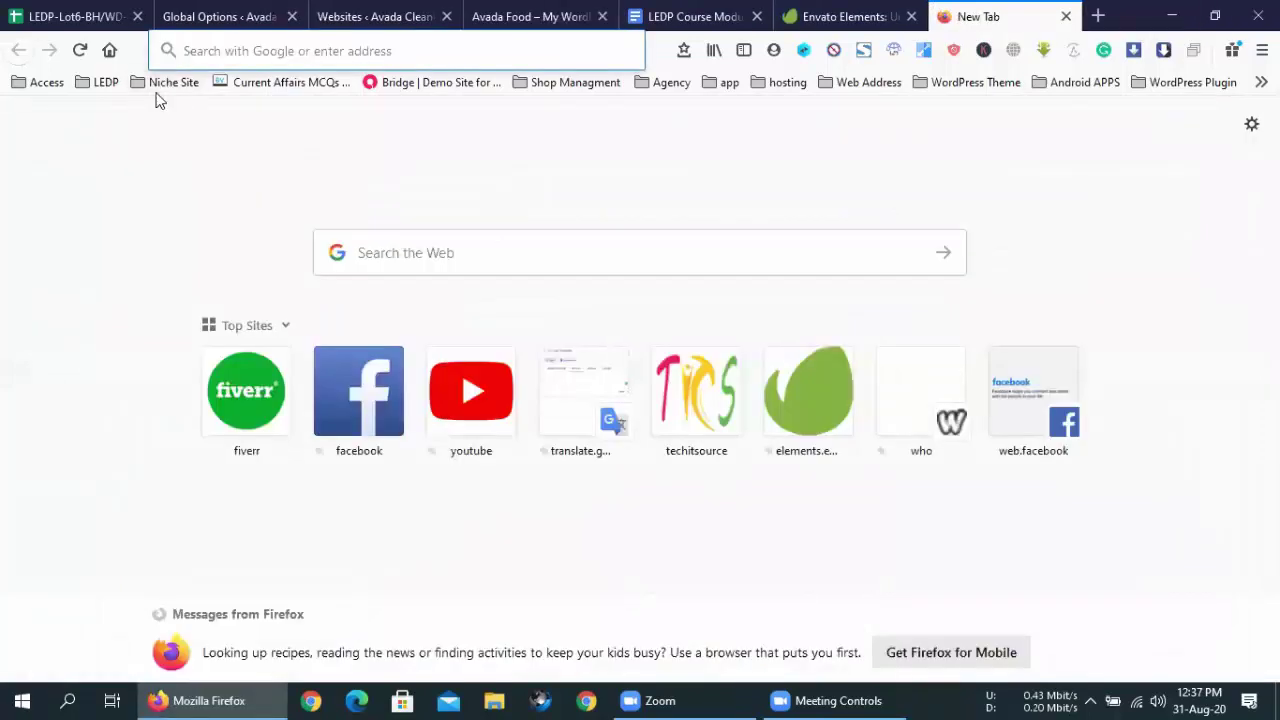
{"action": "left_click", "coordinate": [105, 82]}
{"action": "left_click", "coordinate": [105, 111]}
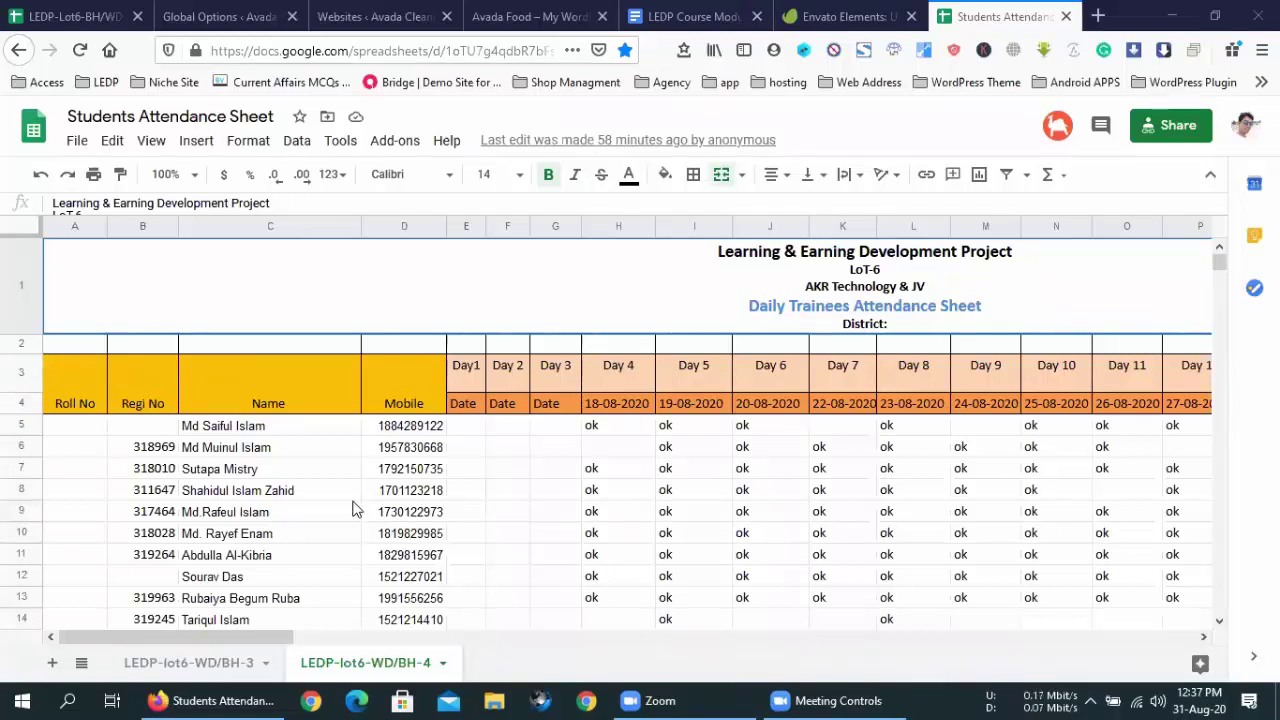
{"action": "scroll", "coordinate": [352, 502], "scroll_direction": "down", "scroll_amount": 3}
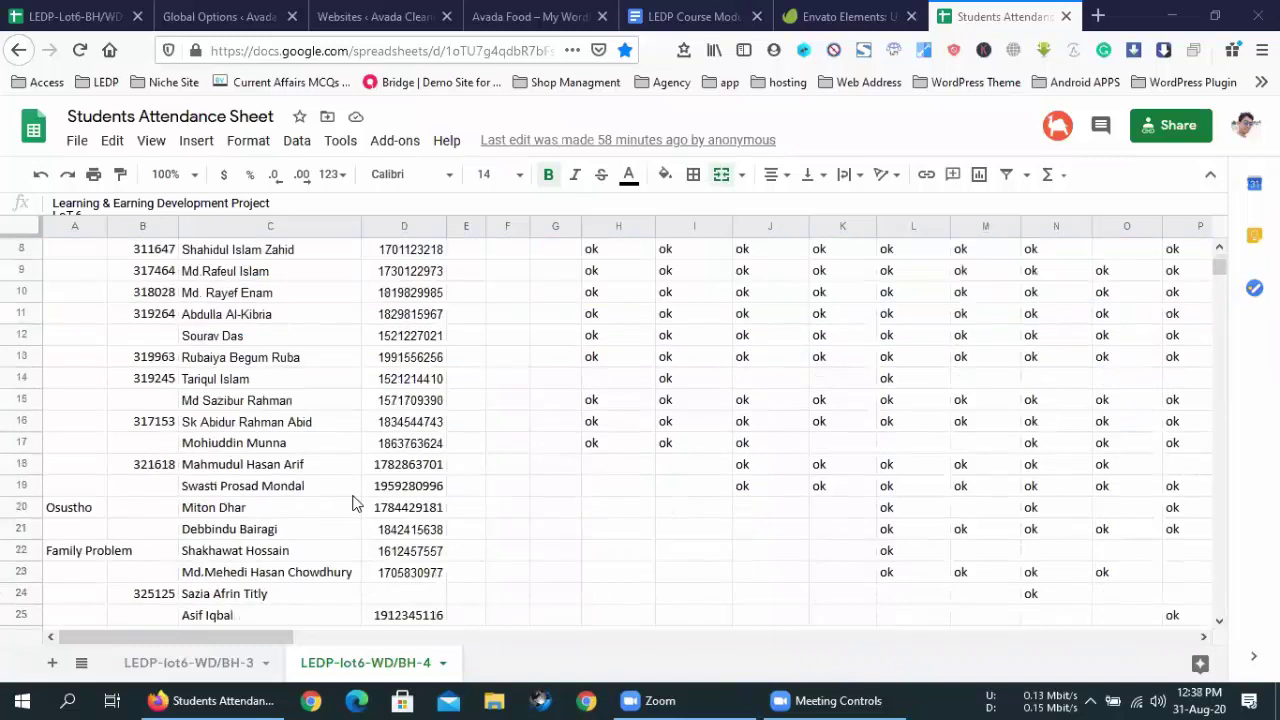
{"action": "scroll", "coordinate": [352, 502], "scroll_direction": "down", "scroll_amount": 3}
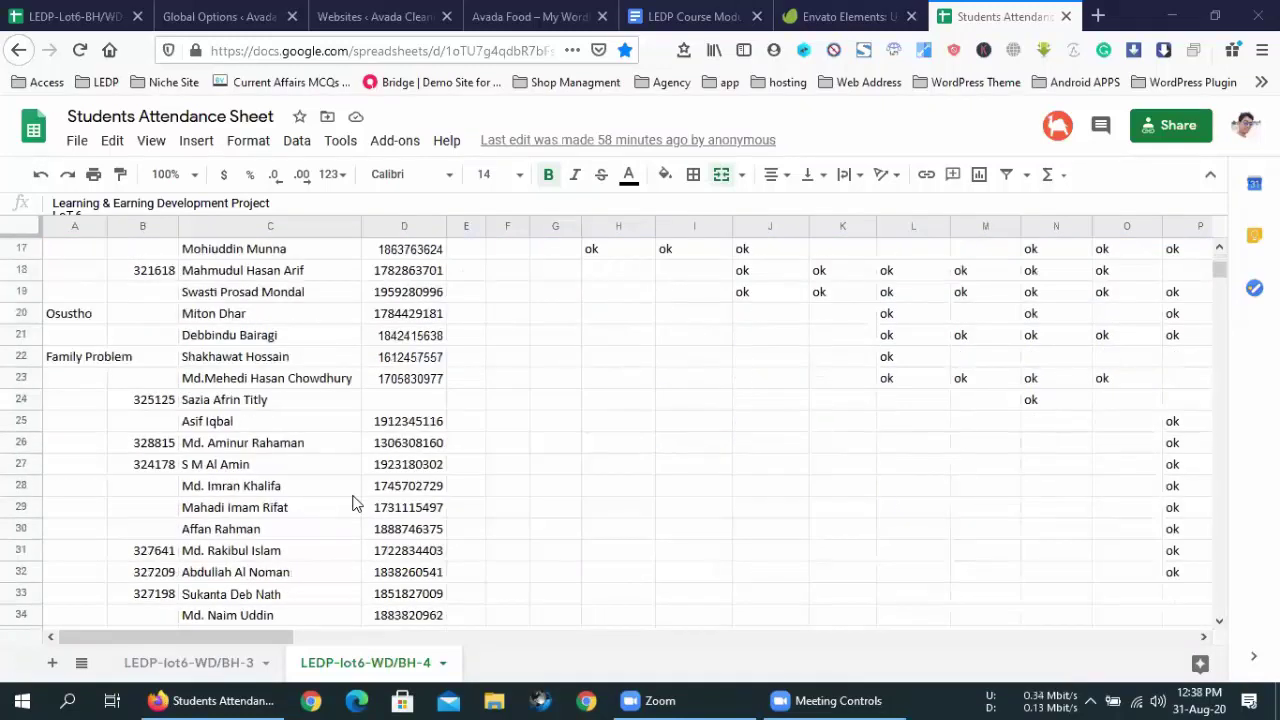
{"action": "scroll", "coordinate": [352, 502], "scroll_direction": "down", "scroll_amount": 3}
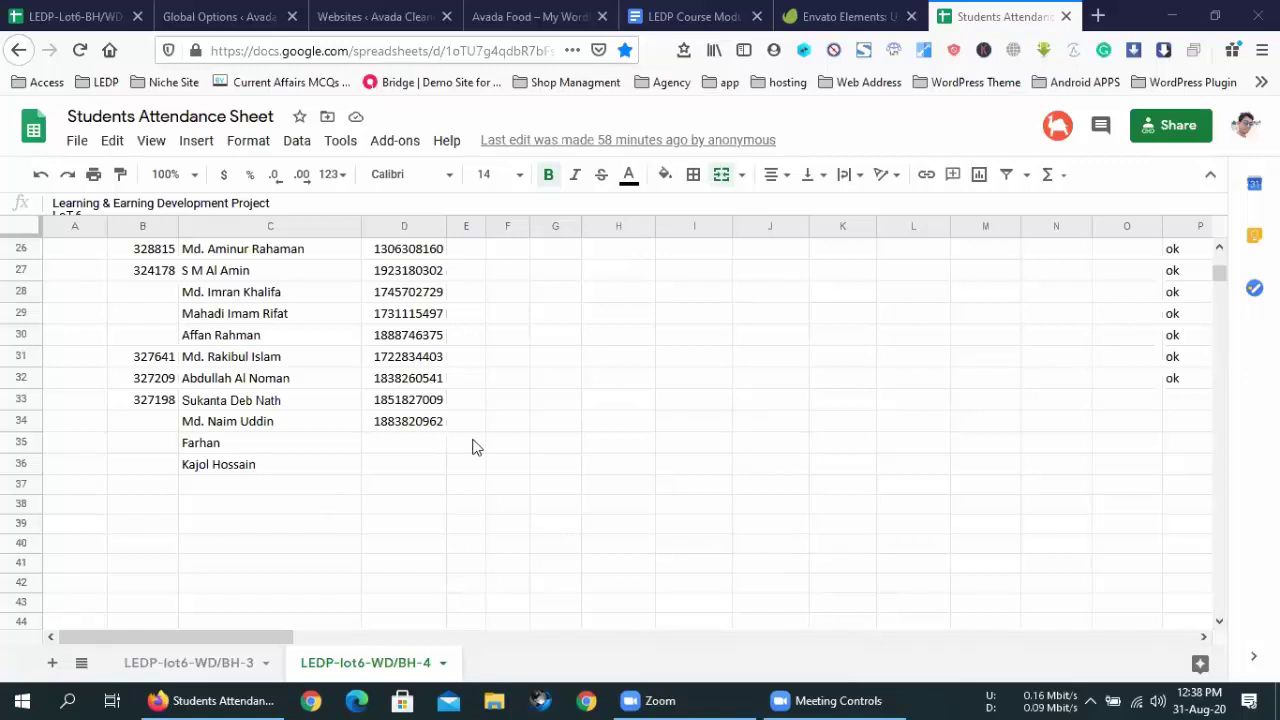
{"action": "scroll", "coordinate": [362, 512], "scroll_direction": "up", "scroll_amount": 8}
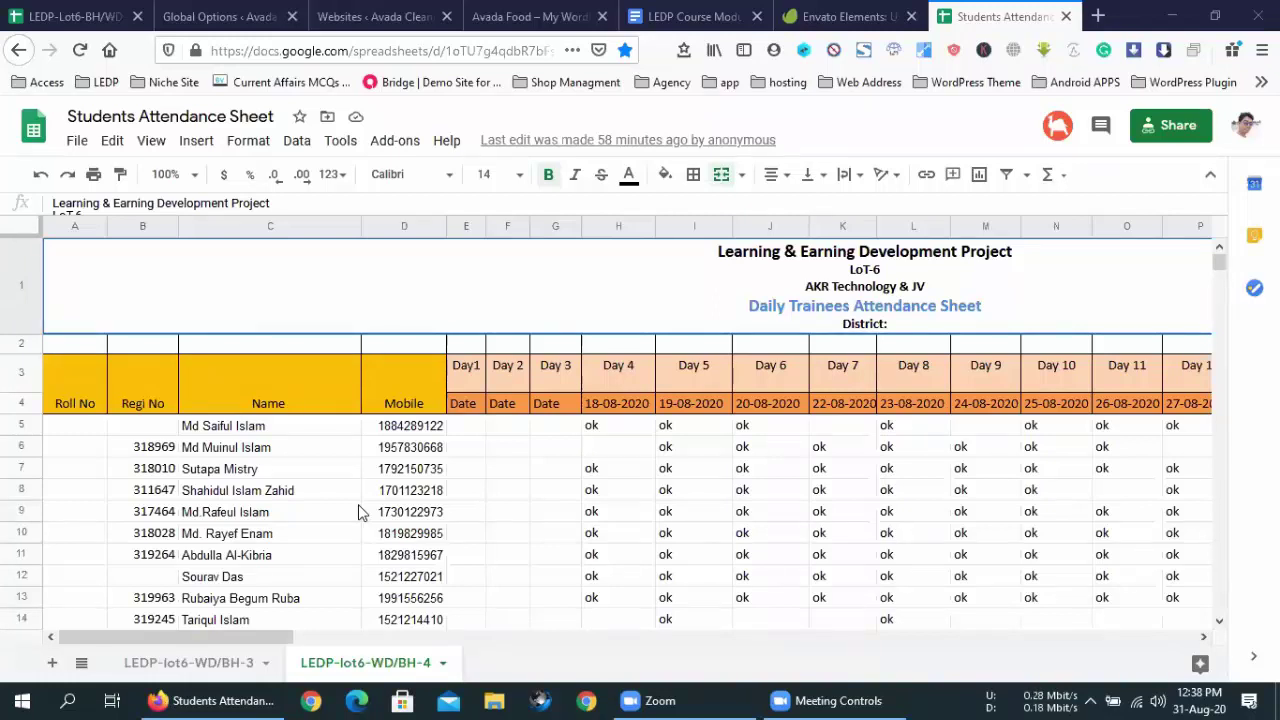
{"action": "scroll", "coordinate": [362, 512], "scroll_direction": "down", "scroll_amount": 5}
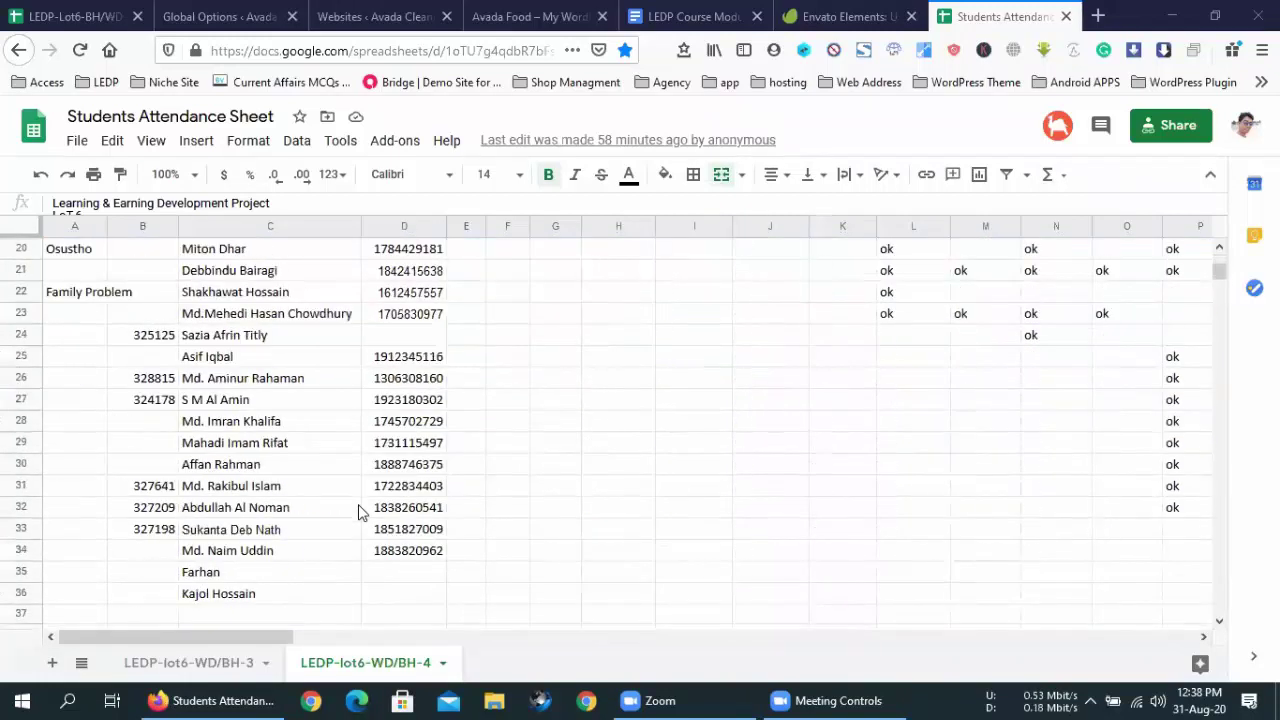
{"action": "scroll", "coordinate": [360, 512], "scroll_direction": "down", "scroll_amount": 3}
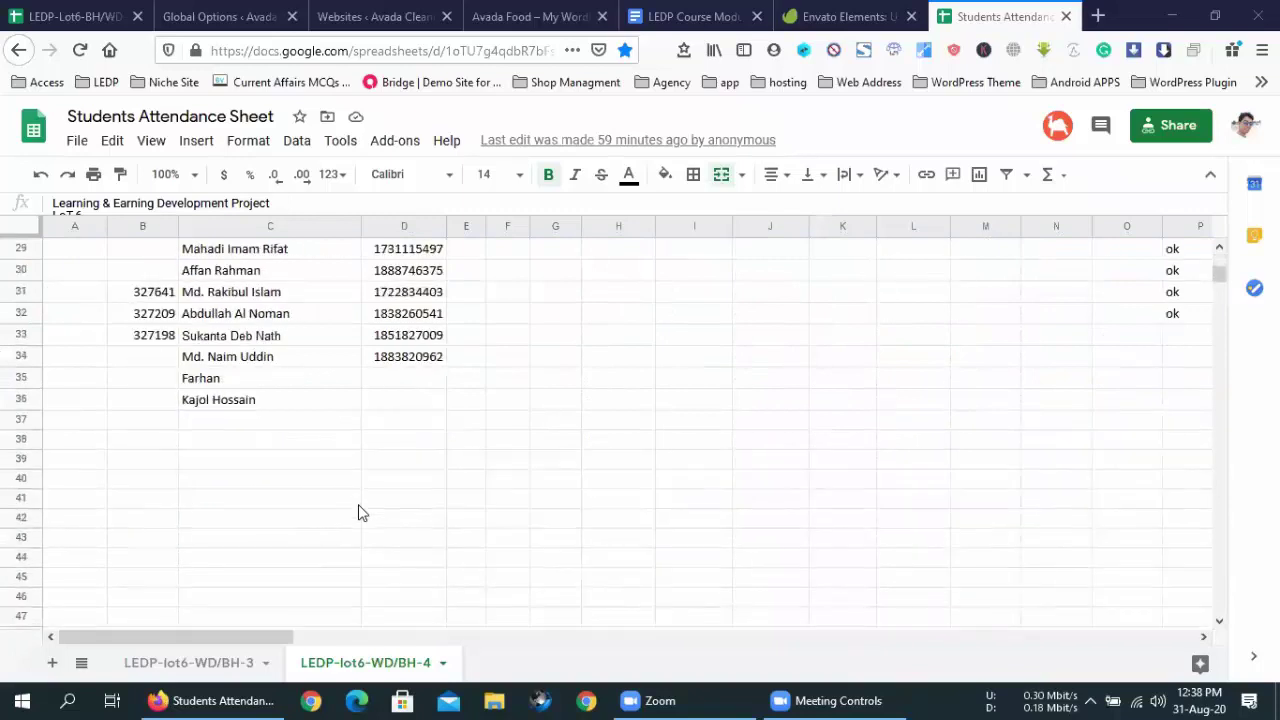
{"action": "scroll", "coordinate": [256, 598], "scroll_direction": "up", "scroll_amount": 8}
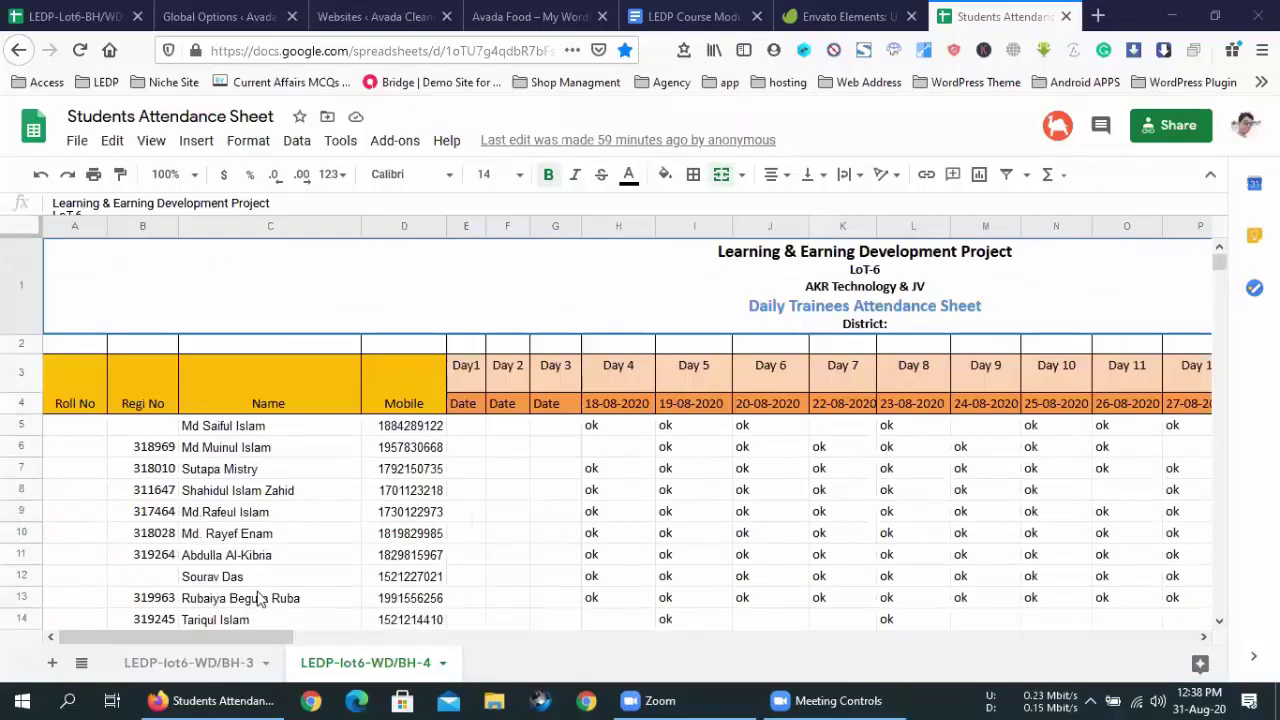
- Switch to the LEDP-lot6-WD/BH-3 tab, scroll to the last rows and select A28:A32
{"action": "left_click", "coordinate": [200, 664]}
{"action": "scroll", "coordinate": [282, 573], "scroll_direction": "down", "scroll_amount": 1}
{"action": "scroll", "coordinate": [282, 573], "scroll_direction": "down", "scroll_amount": 4}
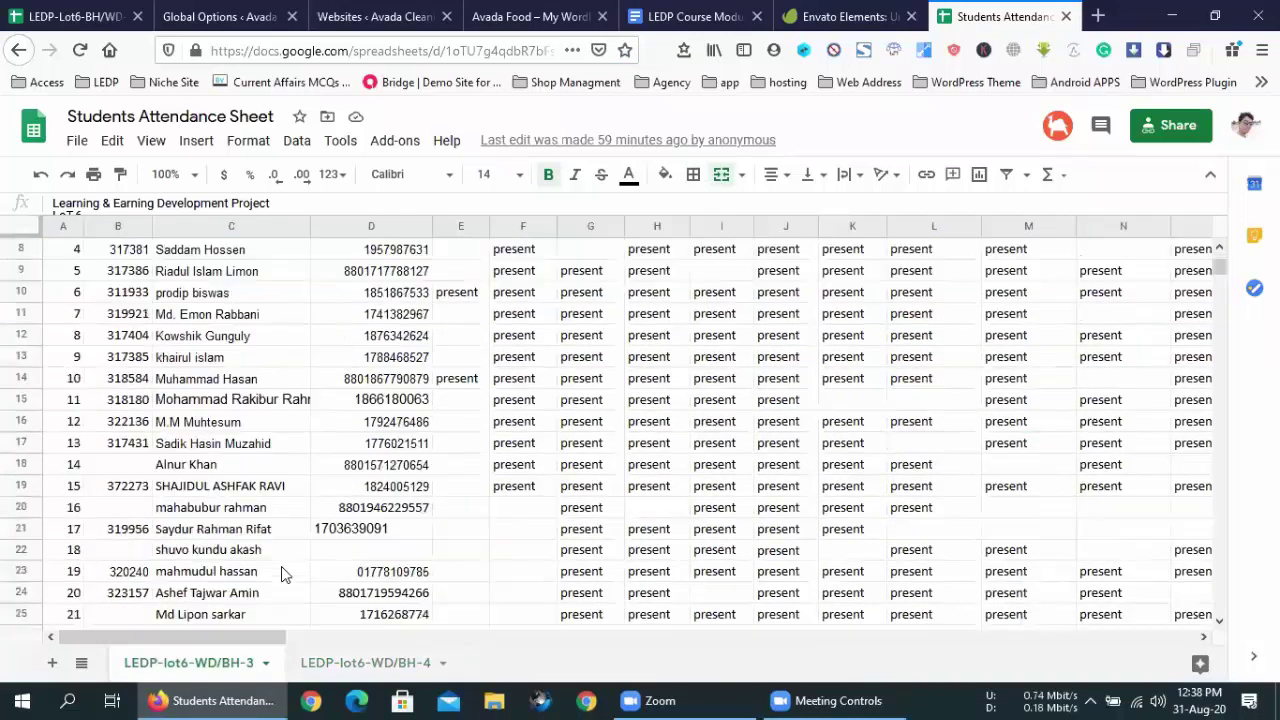
{"action": "scroll", "coordinate": [282, 573], "scroll_direction": "down", "scroll_amount": 1}
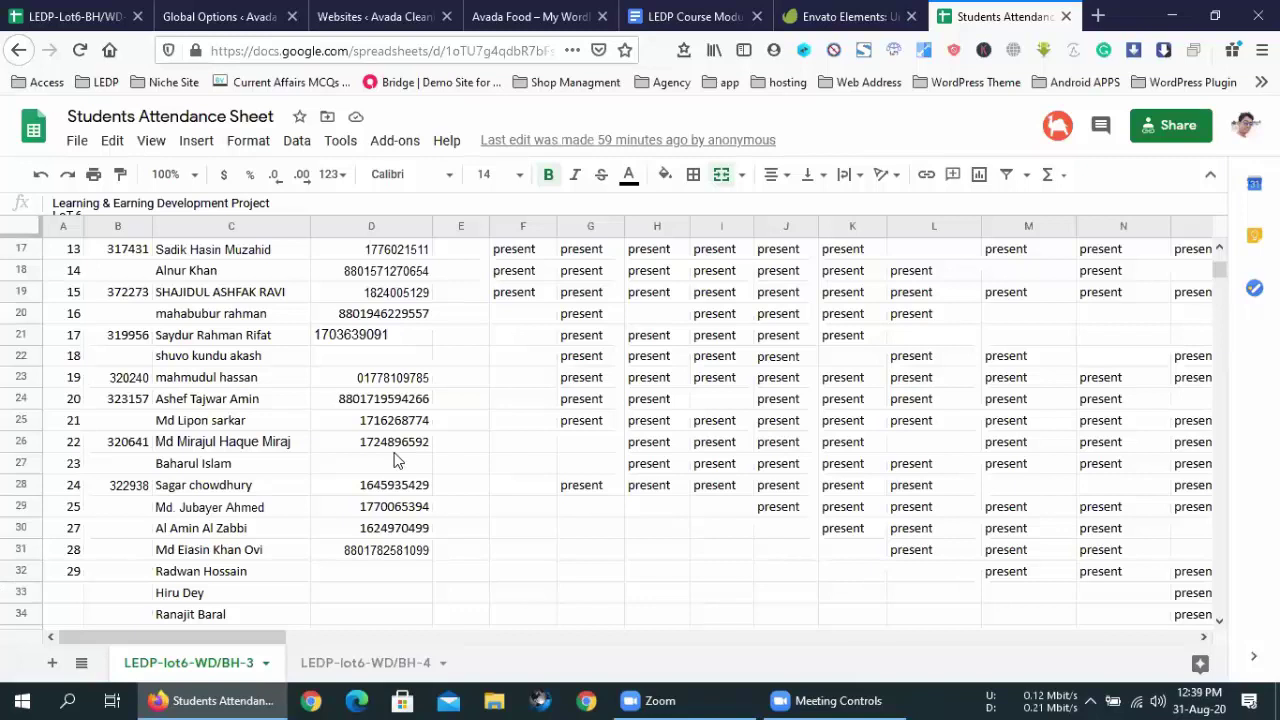
{"action": "scroll", "coordinate": [393, 460], "scroll_direction": "down", "scroll_amount": 2}
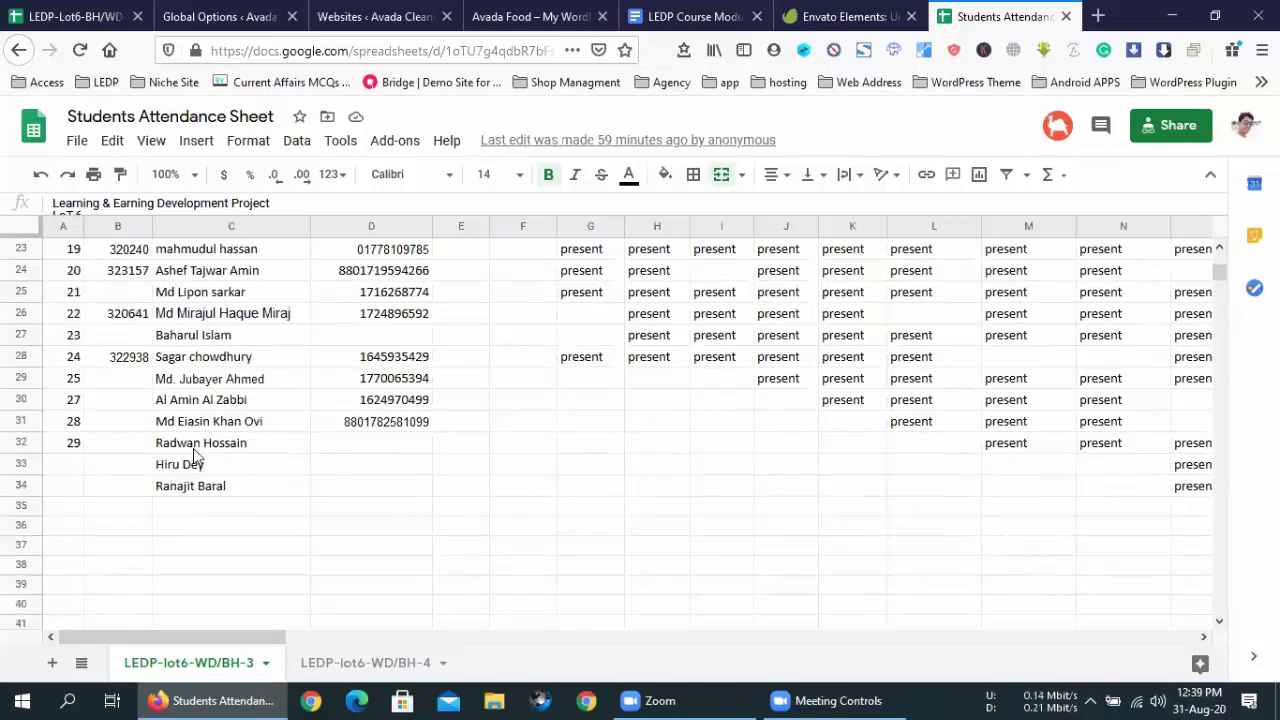
{"action": "left_click_drag", "start_coordinate": [76, 360], "coordinate": [86, 497]}
- Extend the roll-number series into A33:A34 and correct the values to 30 and 31
{"action": "left_click", "coordinate": [79, 470]}
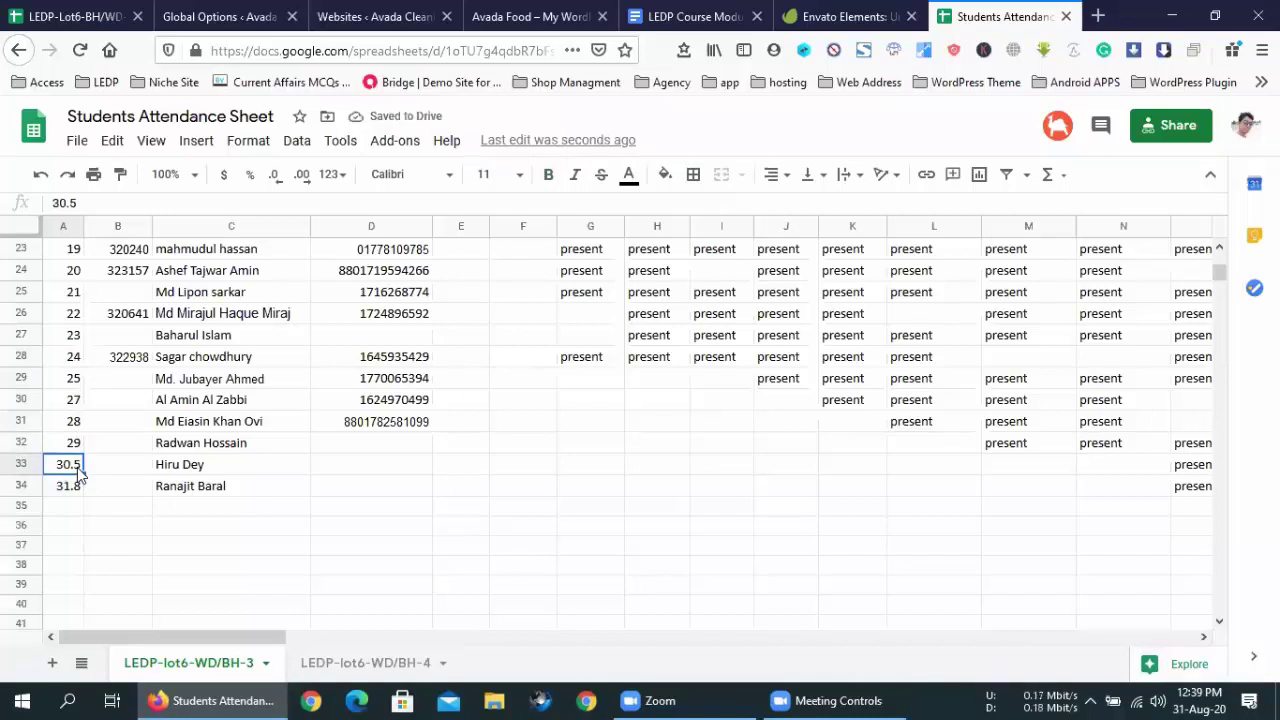
{"action": "left_click", "coordinate": [74, 481]}
{"action": "left_click", "coordinate": [70, 471]}
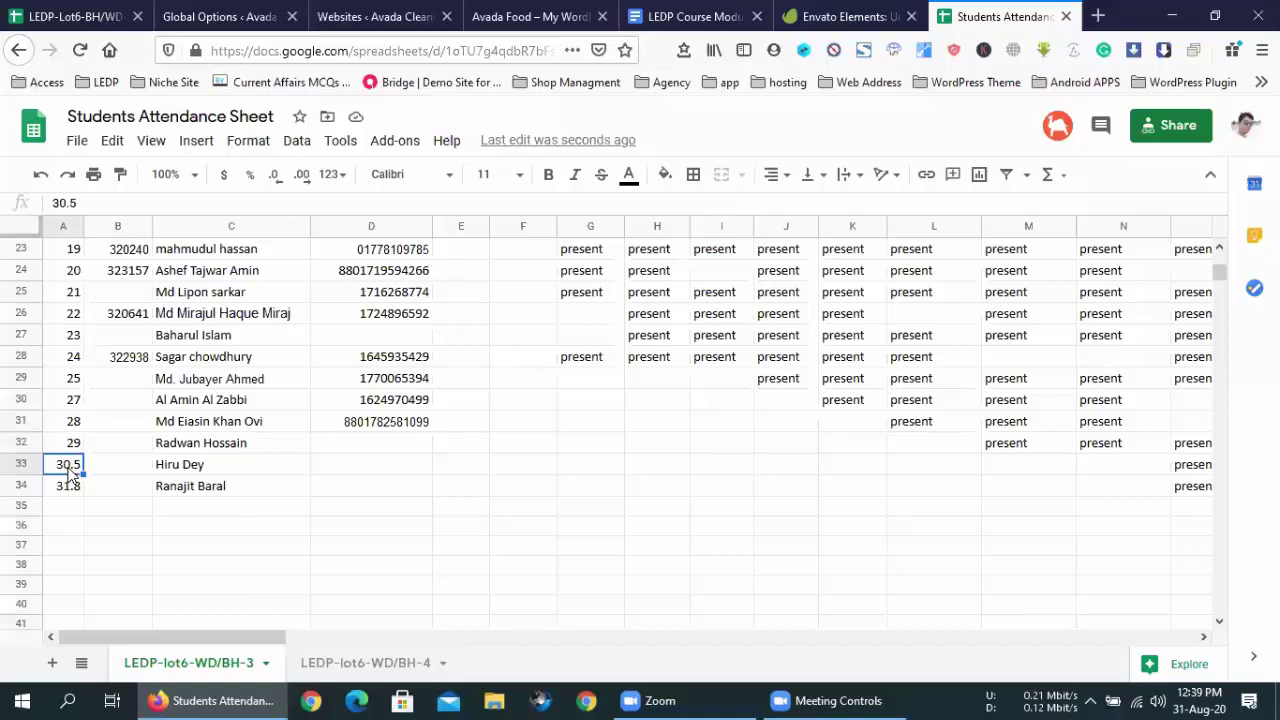
{"action": "key", "text": "BackSpace"}
{"action": "type", "text": "3."}
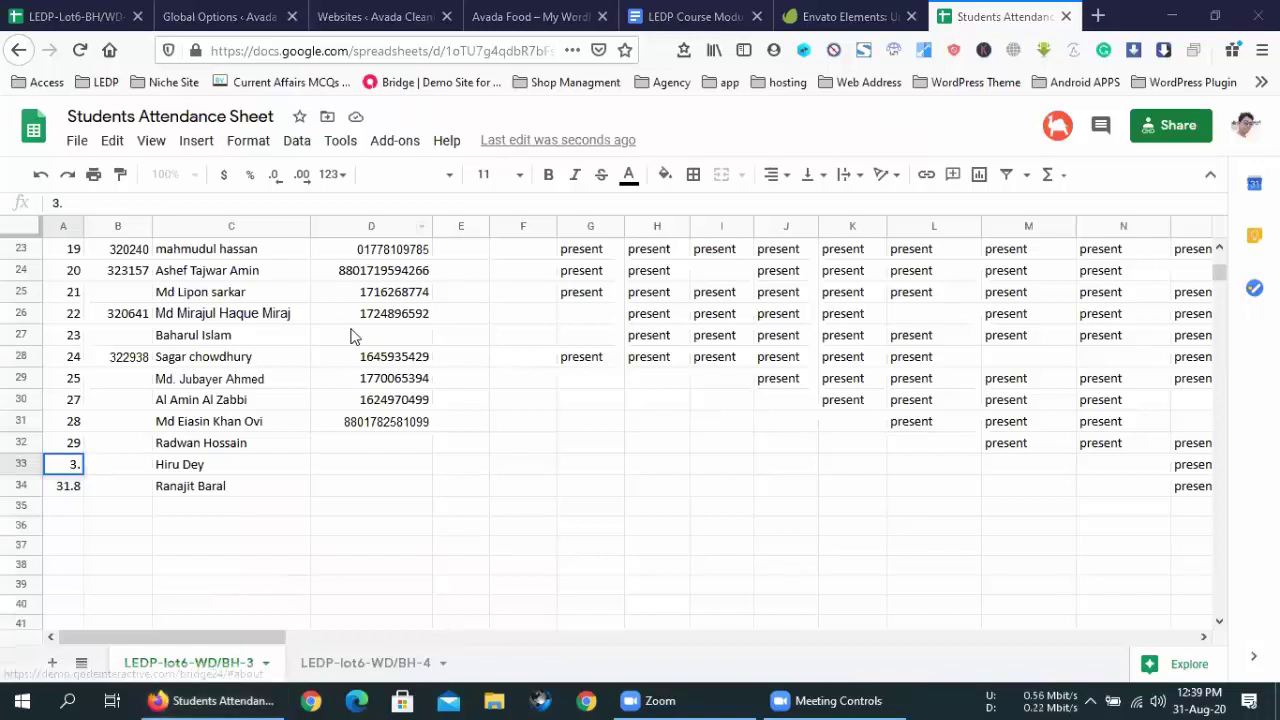
{"action": "double_click", "coordinate": [74, 463]}
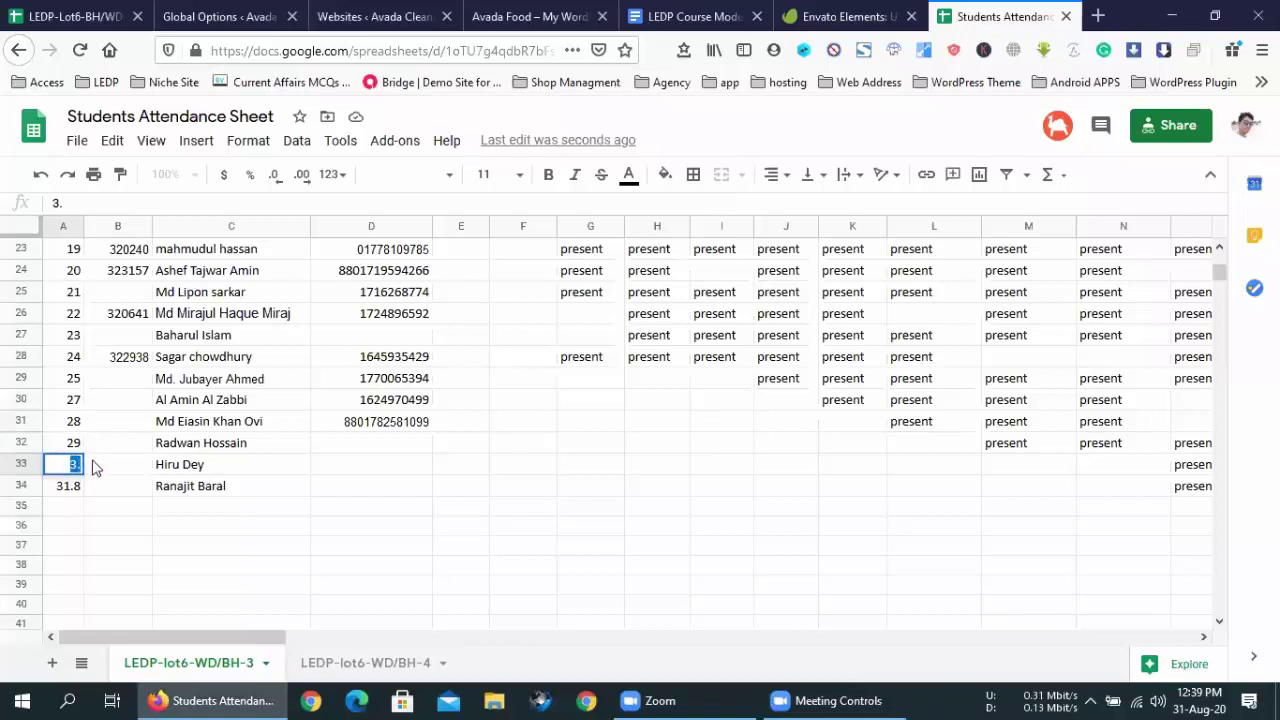
{"action": "type", "text": "30"}
{"action": "left_click", "coordinate": [74, 488]}
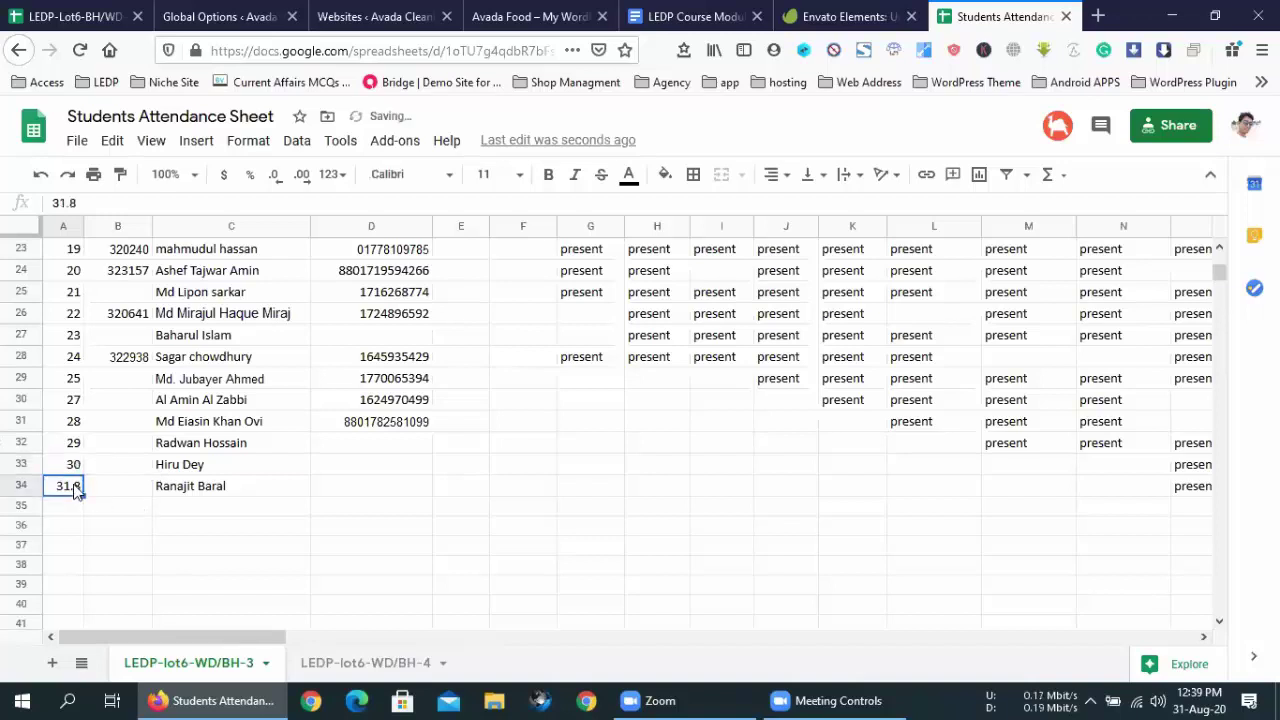
{"action": "double_click", "coordinate": [76, 490]}
{"action": "type", "text": "31"}
{"action": "left_click", "coordinate": [126, 500]}
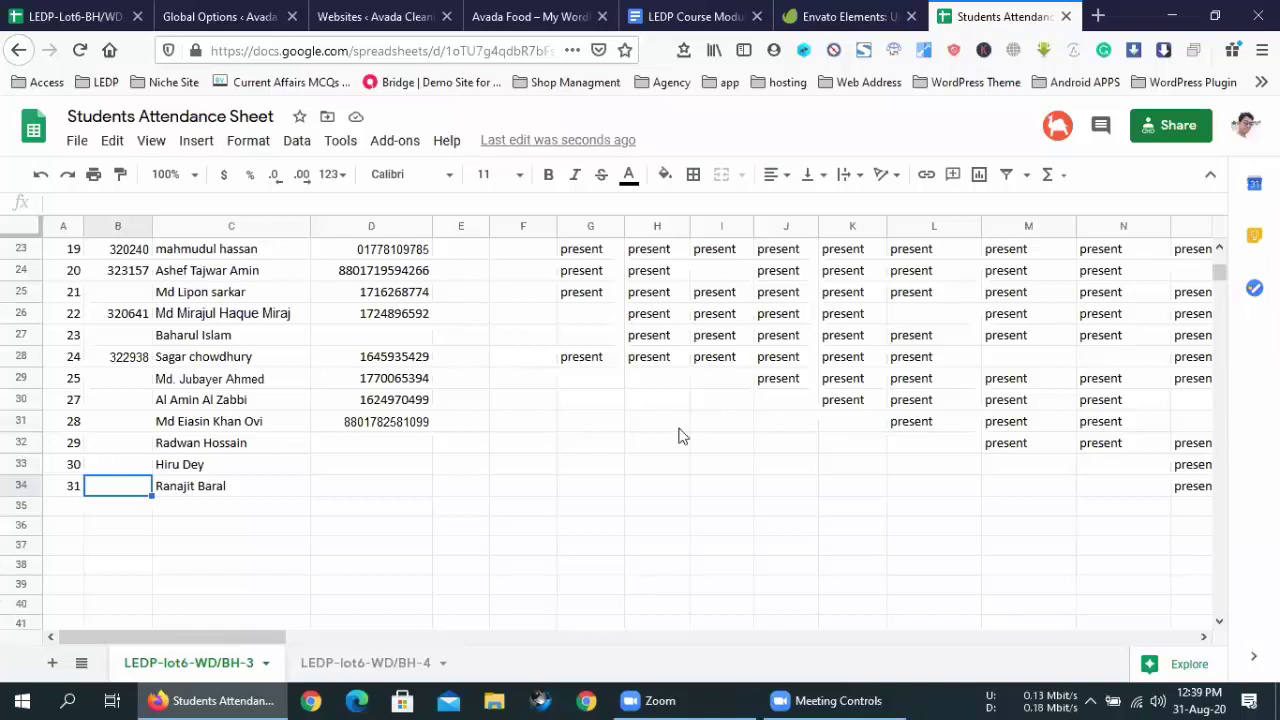
{"action": "scroll", "coordinate": [389, 534], "scroll_direction": "up", "scroll_amount": 5}
{"action": "scroll", "coordinate": [389, 537], "scroll_direction": "up", "scroll_amount": 3}
{"action": "scroll", "coordinate": [389, 537], "scroll_direction": "down", "scroll_amount": 3}
{"action": "scroll", "coordinate": [389, 537], "scroll_direction": "down", "scroll_amount": 3}
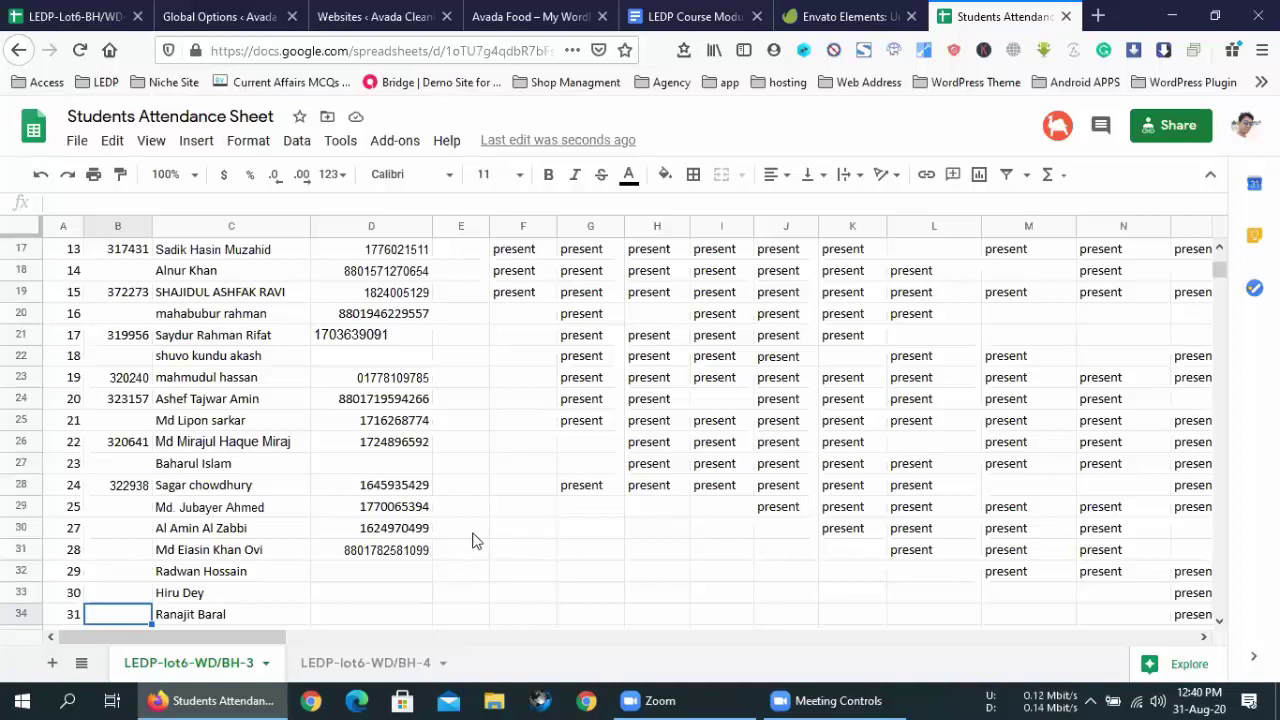
{"action": "scroll", "coordinate": [476, 540], "scroll_direction": "up", "scroll_amount": 5}
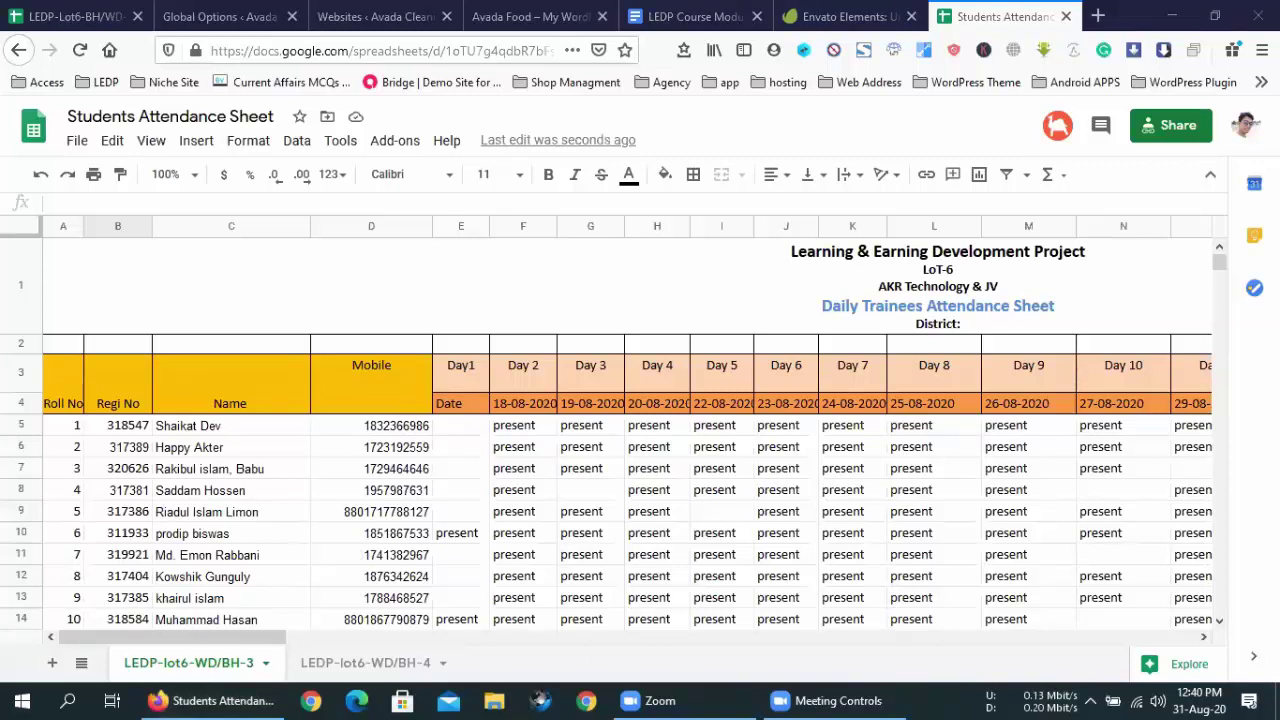
{"action": "scroll", "coordinate": [453, 517], "scroll_direction": "down", "scroll_amount": 8}
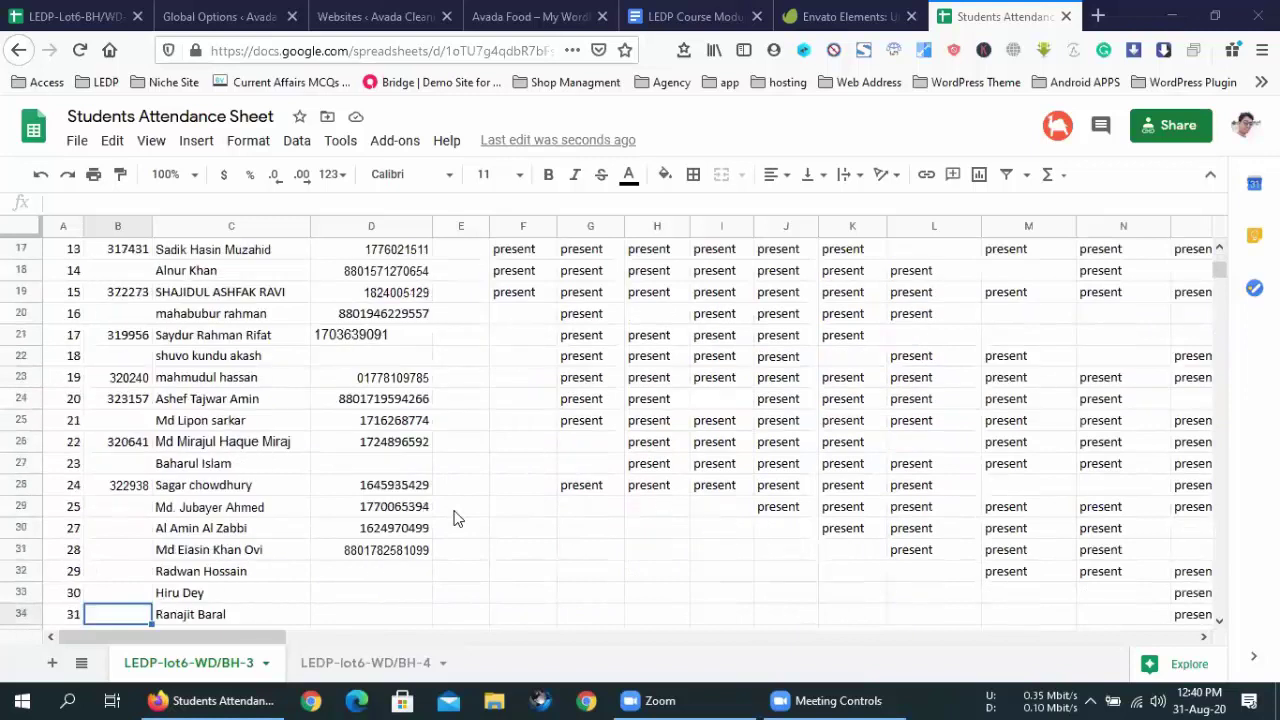
{"action": "scroll", "coordinate": [453, 517], "scroll_direction": "up", "scroll_amount": 6}
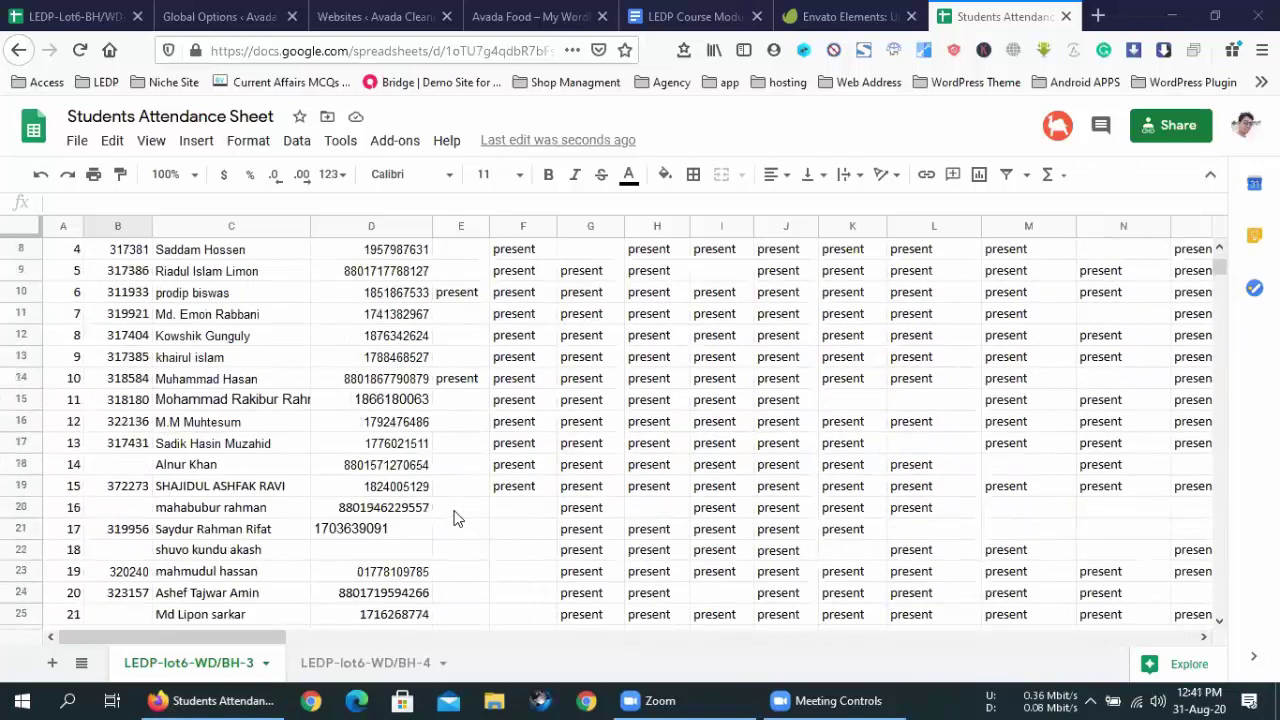
{"action": "scroll", "coordinate": [453, 517], "scroll_direction": "down", "scroll_amount": 1}
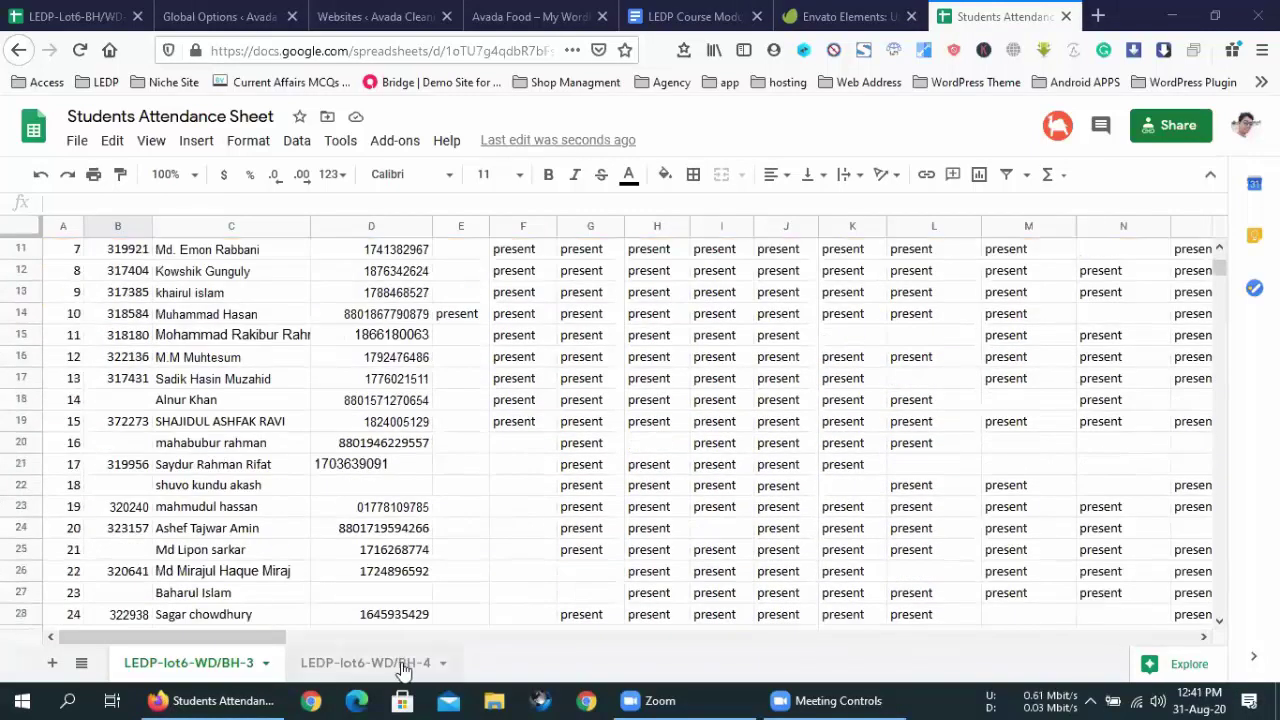
{"action": "left_click", "coordinate": [400, 663]}
{"action": "scroll", "coordinate": [430, 400], "scroll_direction": "up", "scroll_amount": 1}
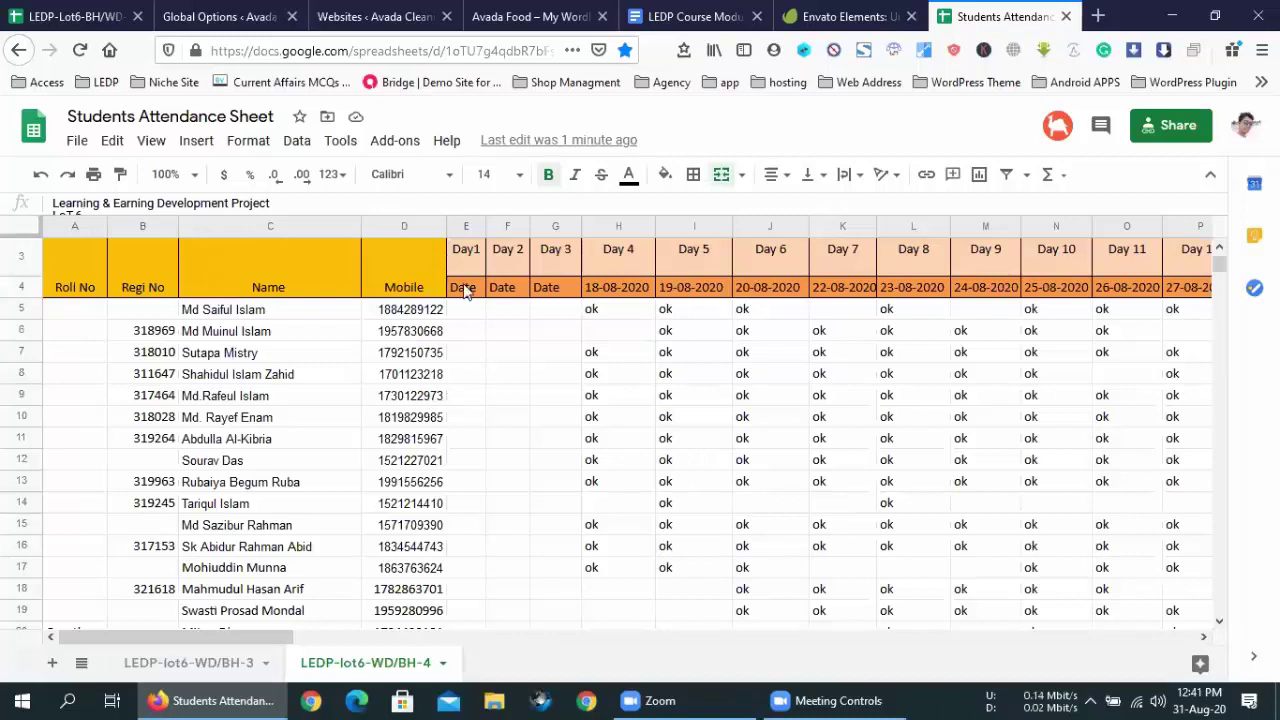
{"action": "left_click", "coordinate": [215, 320]}
{"action": "scroll", "coordinate": [225, 350], "scroll_direction": "down", "scroll_amount": 2}
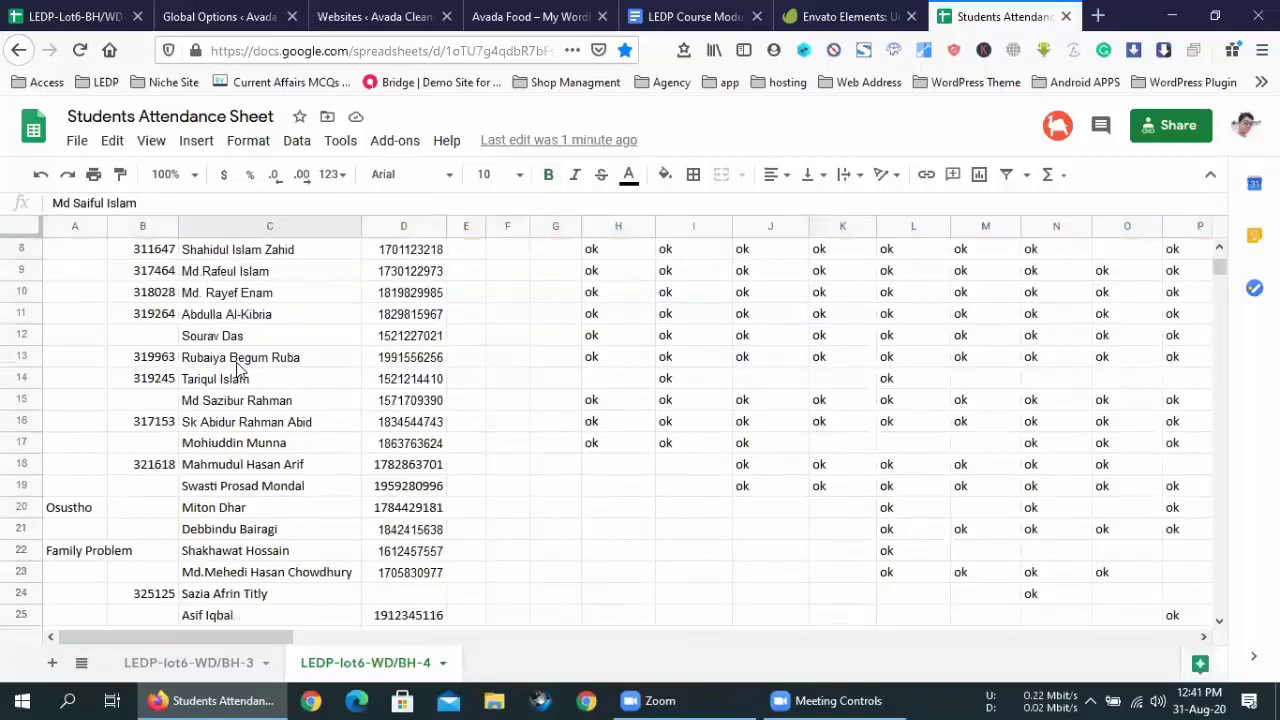
{"action": "left_click", "coordinate": [236, 338]}
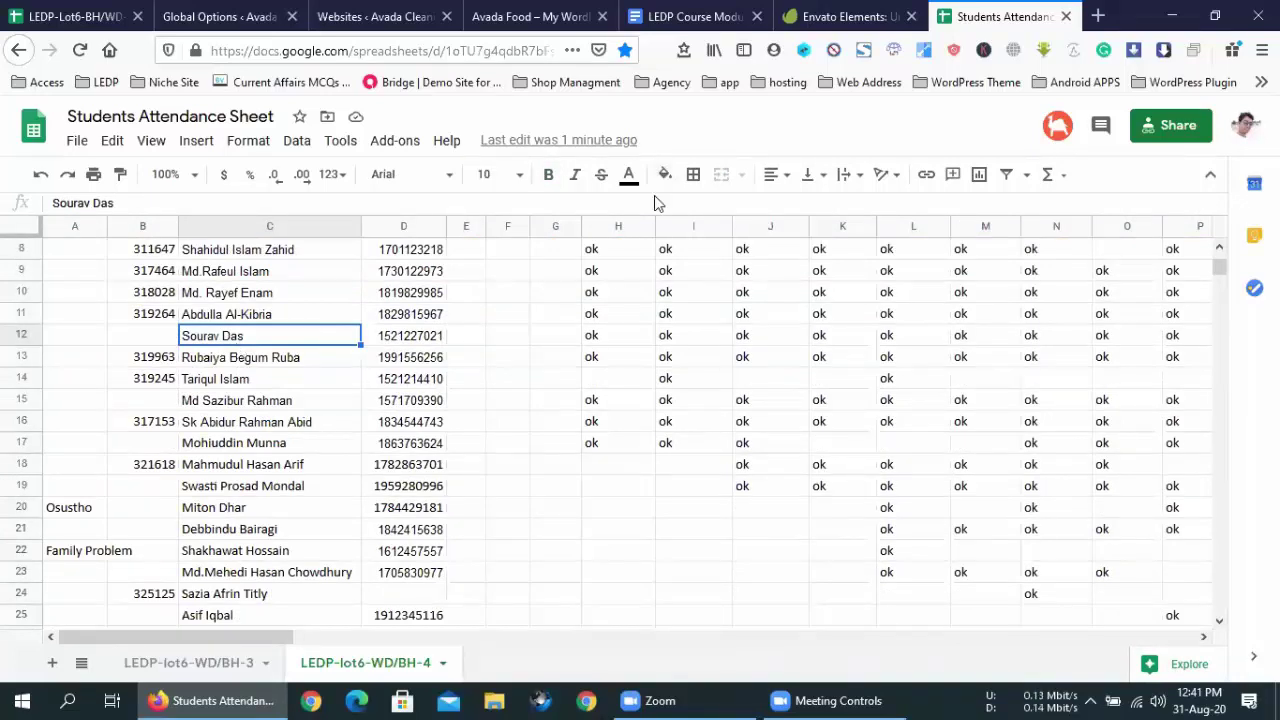
{"action": "left_click", "coordinate": [155, 337]}
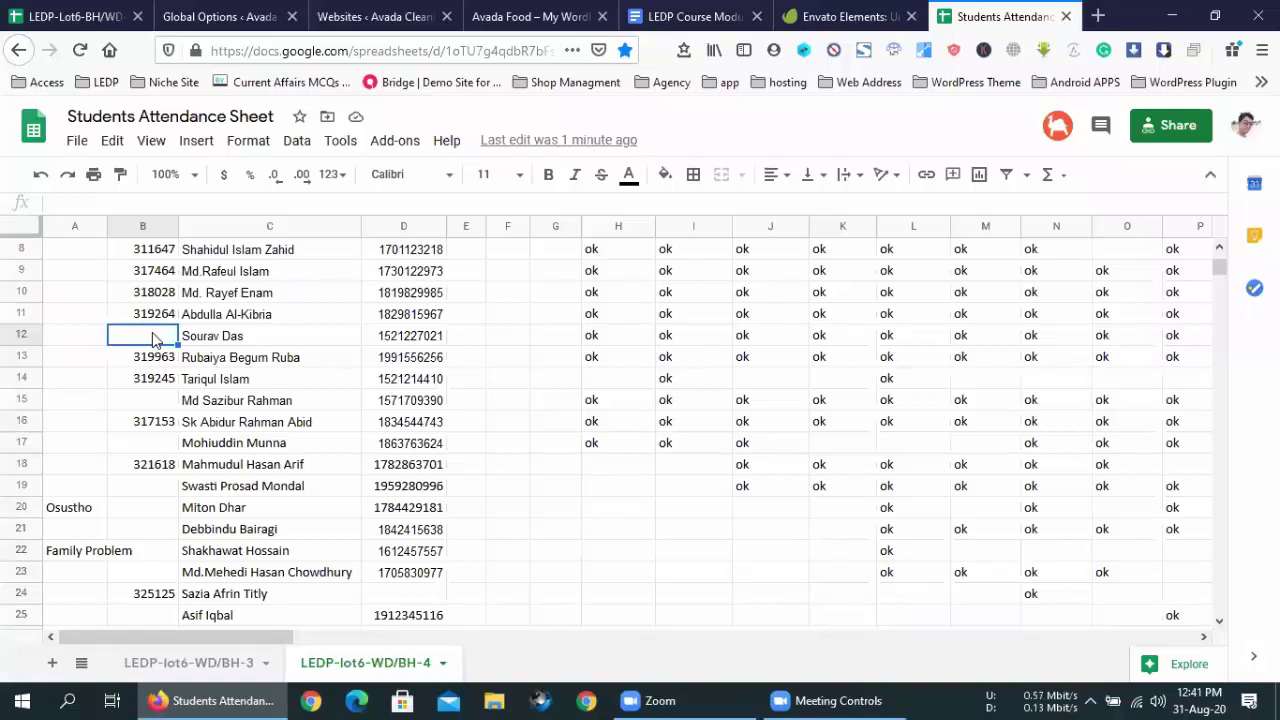
{"action": "left_click", "coordinate": [250, 402]}
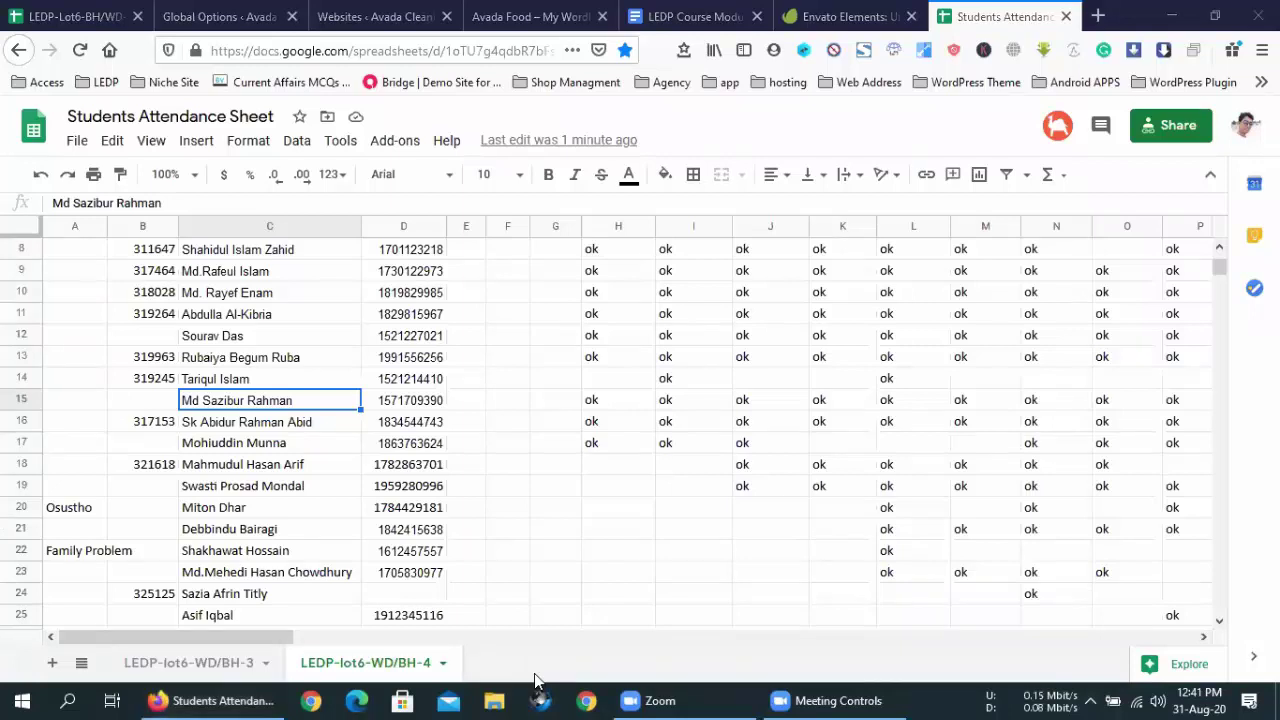
{"action": "left_click", "coordinate": [242, 446]}
{"action": "scroll", "coordinate": [240, 450], "scroll_direction": "down", "scroll_amount": 1}
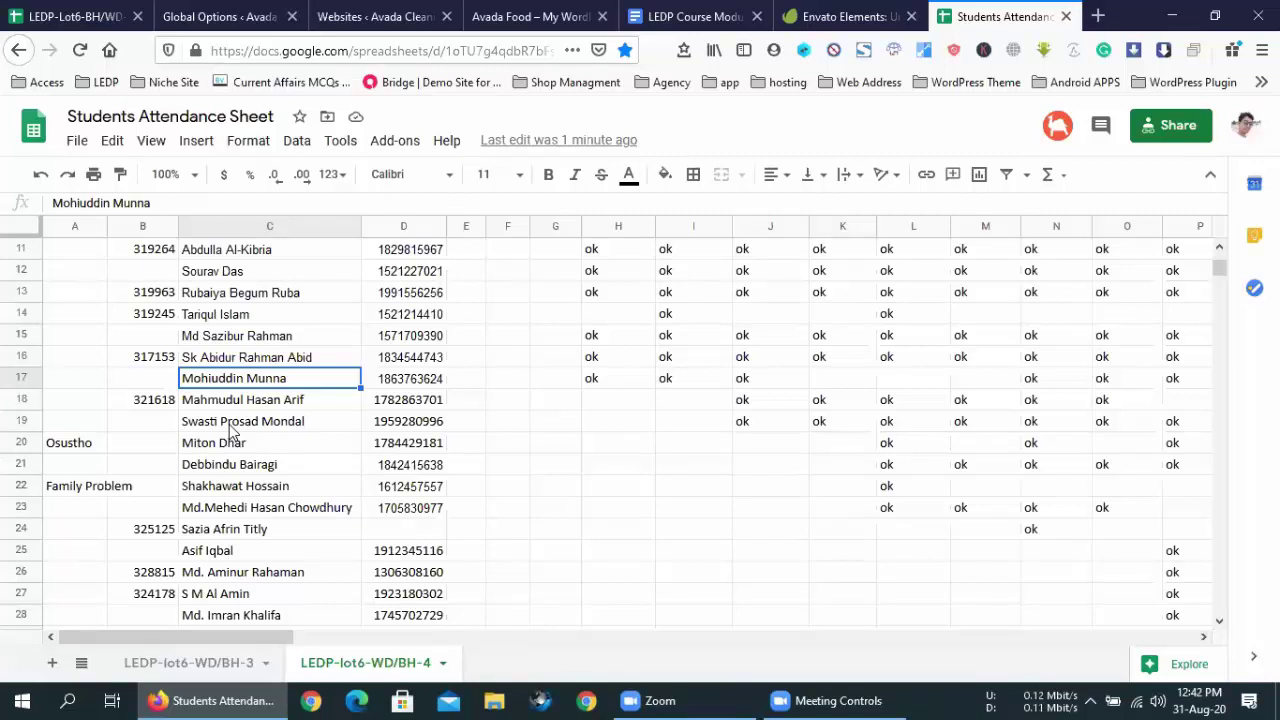
{"action": "scroll", "coordinate": [230, 432], "scroll_direction": "down", "scroll_amount": 2}
{"action": "scroll", "coordinate": [230, 432], "scroll_direction": "up", "scroll_amount": 2}
{"action": "left_click", "coordinate": [160, 276]}
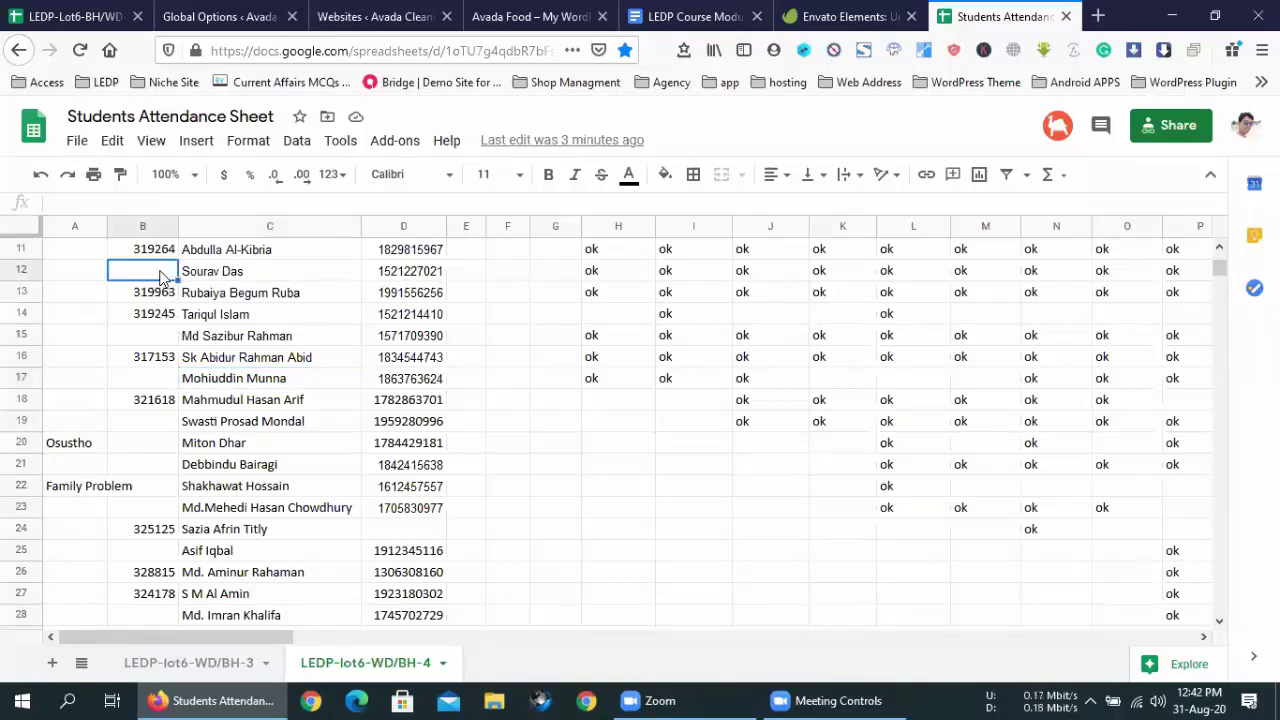
{"action": "left_click", "coordinate": [152, 336]}
{"action": "left_click", "coordinate": [155, 427]}
{"action": "left_click", "coordinate": [158, 463]}
{"action": "left_click", "coordinate": [158, 486]}
{"action": "left_click", "coordinate": [159, 508]}
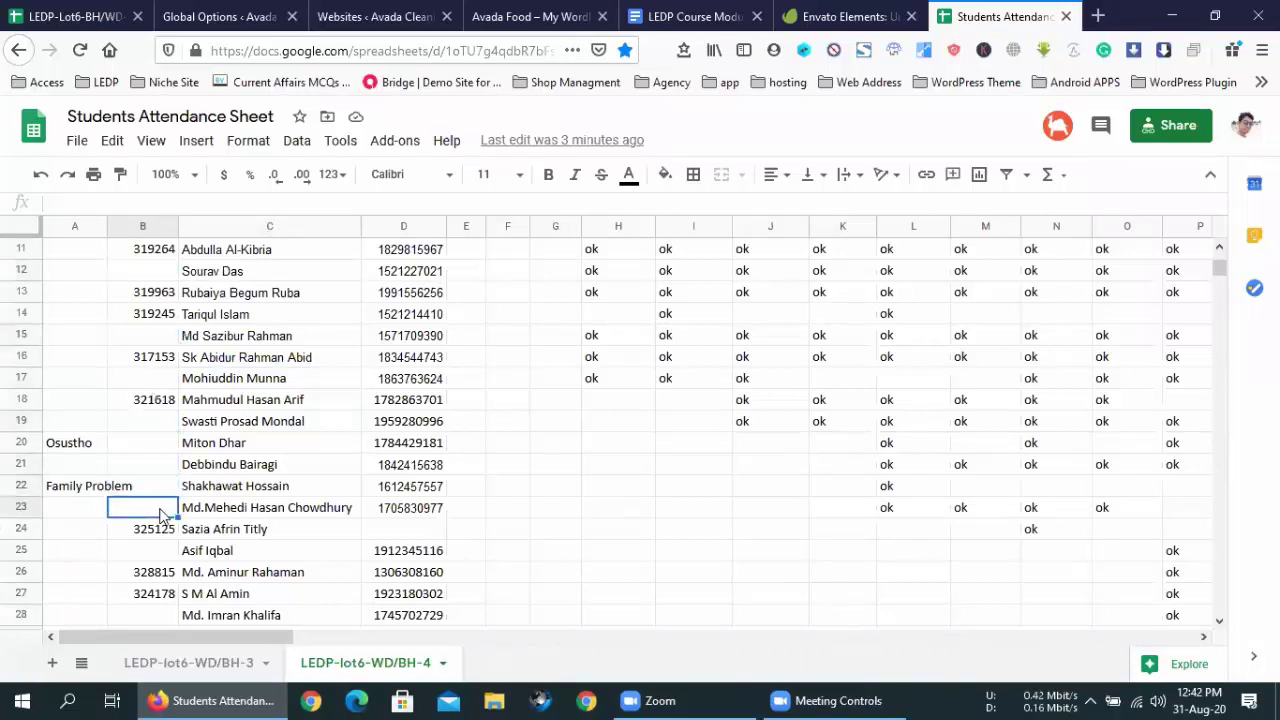
{"action": "scroll", "coordinate": [168, 426], "scroll_direction": "down", "scroll_amount": 3}
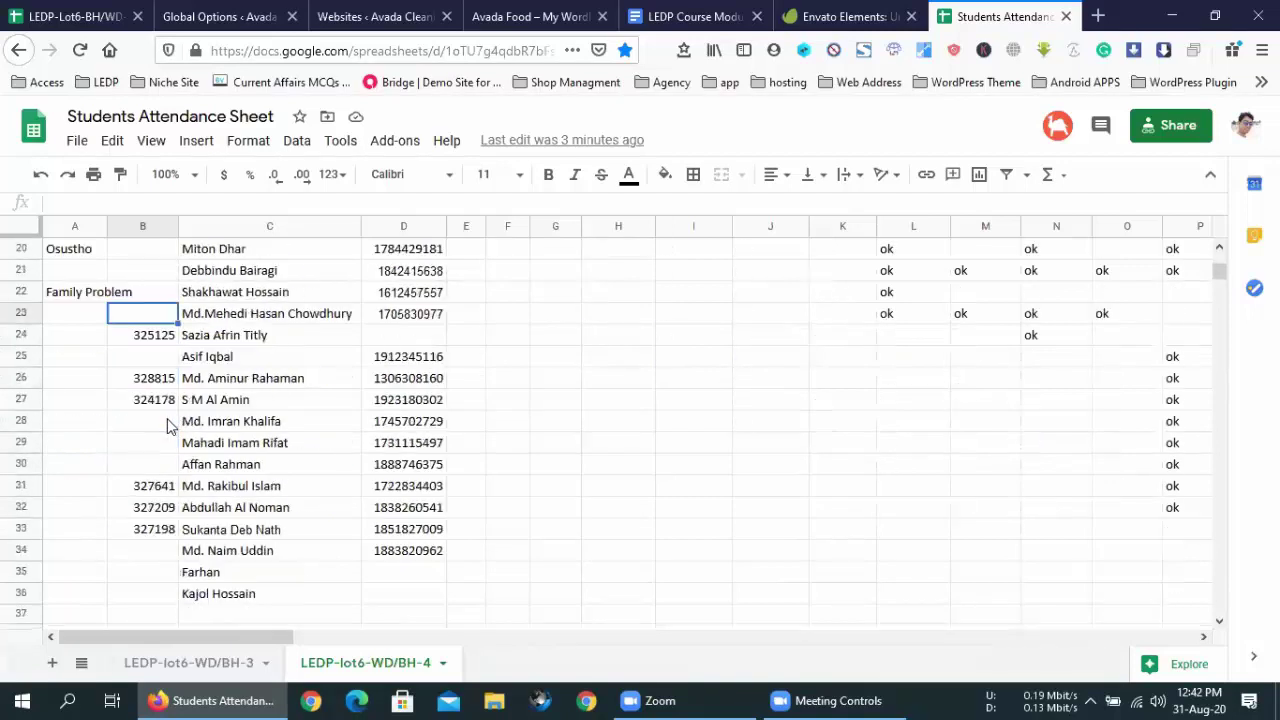
{"action": "scroll", "coordinate": [168, 426], "scroll_direction": "down", "scroll_amount": 1}
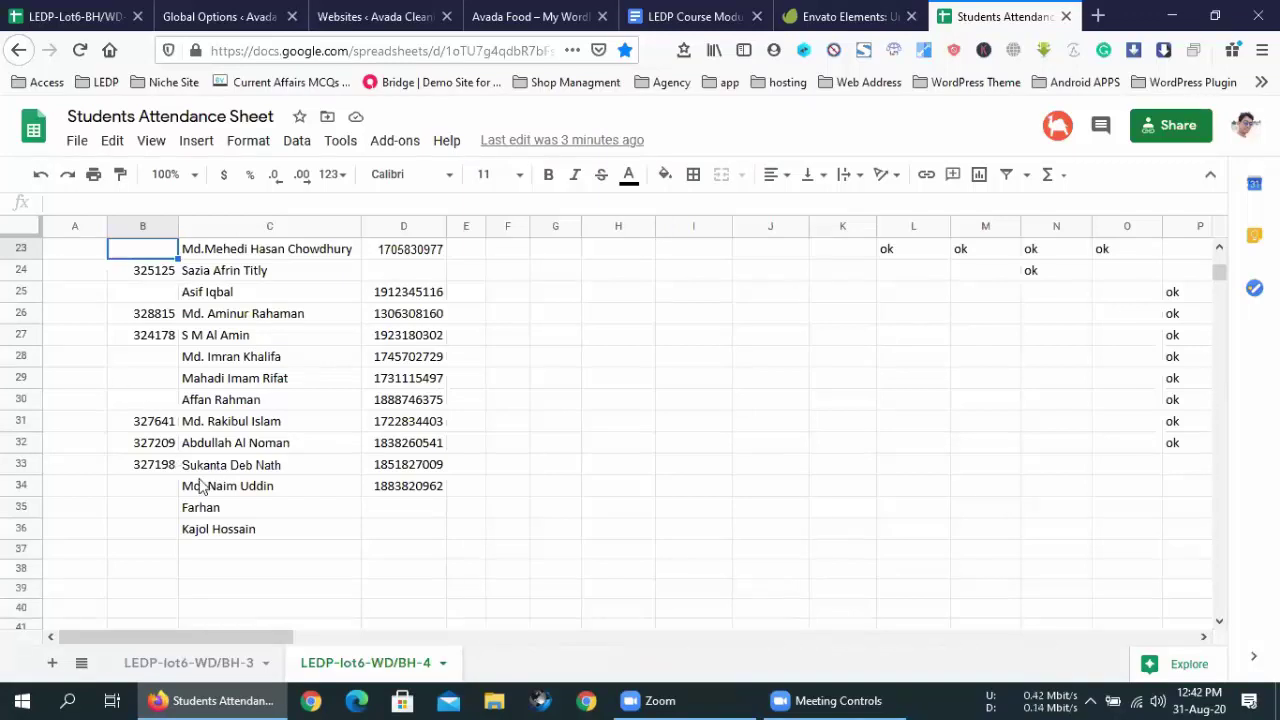
{"action": "scroll", "coordinate": [196, 430], "scroll_direction": "up", "scroll_amount": 3}
{"action": "scroll", "coordinate": [188, 365], "scroll_direction": "down", "scroll_amount": 1}
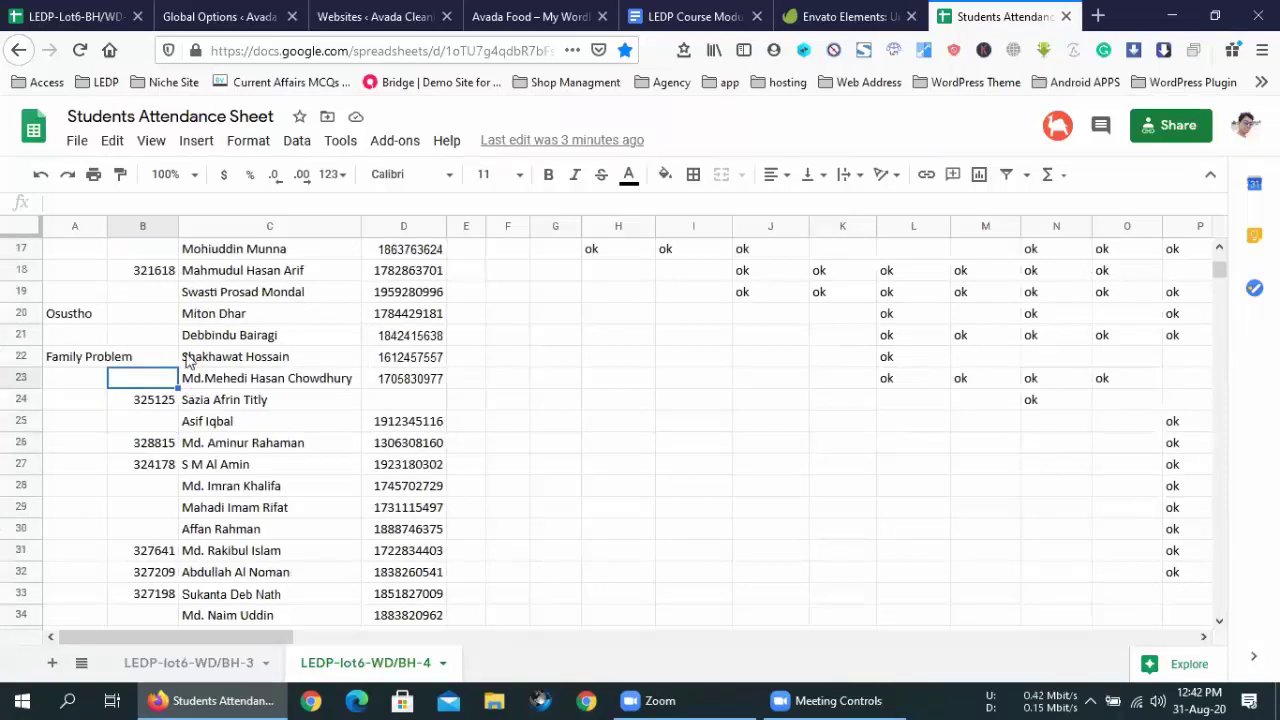
- Clear the Family Problem note in A22 and the Osustho note in A20
{"action": "left_click_drag", "start_coordinate": [170, 296], "coordinate": [138, 378]}
{"action": "scroll", "coordinate": [130, 370], "scroll_direction": "down", "scroll_amount": 3}
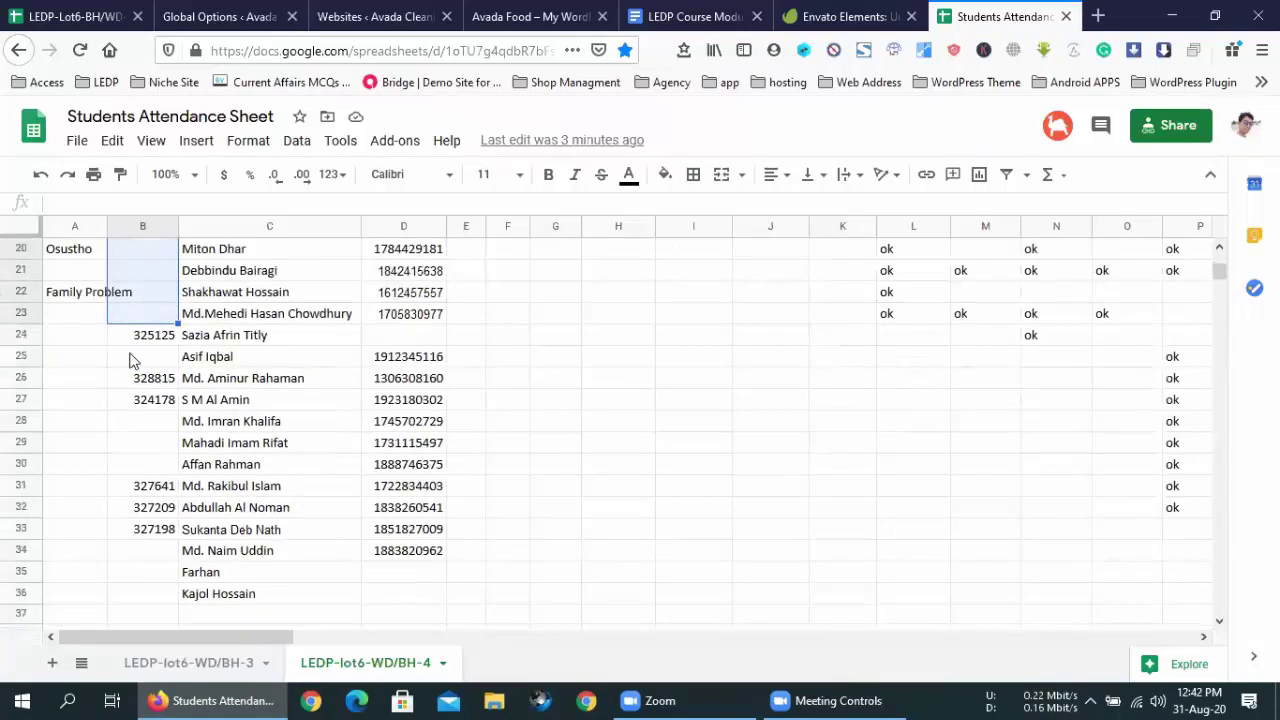
{"action": "left_click", "coordinate": [90, 300]}
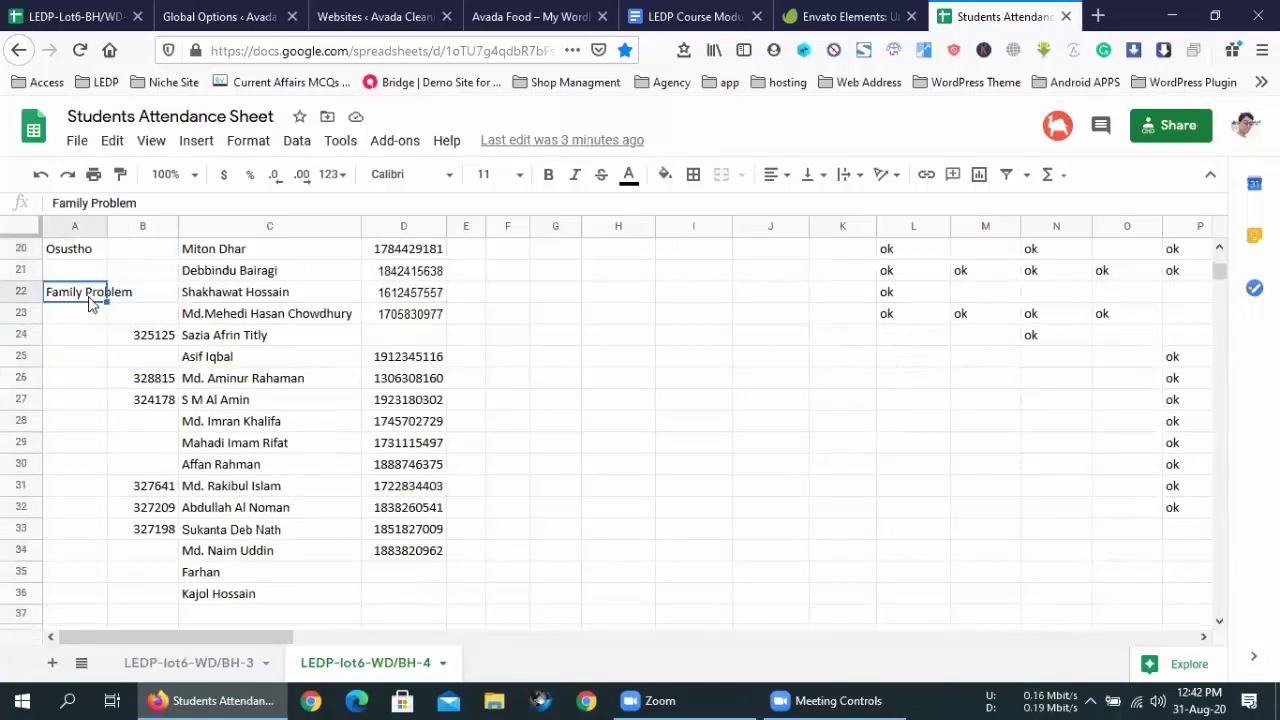
{"action": "key", "text": "Delete"}
{"action": "left_click", "coordinate": [72, 256]}
{"action": "key", "text": "Delete"}
{"action": "left_click", "coordinate": [150, 372]}
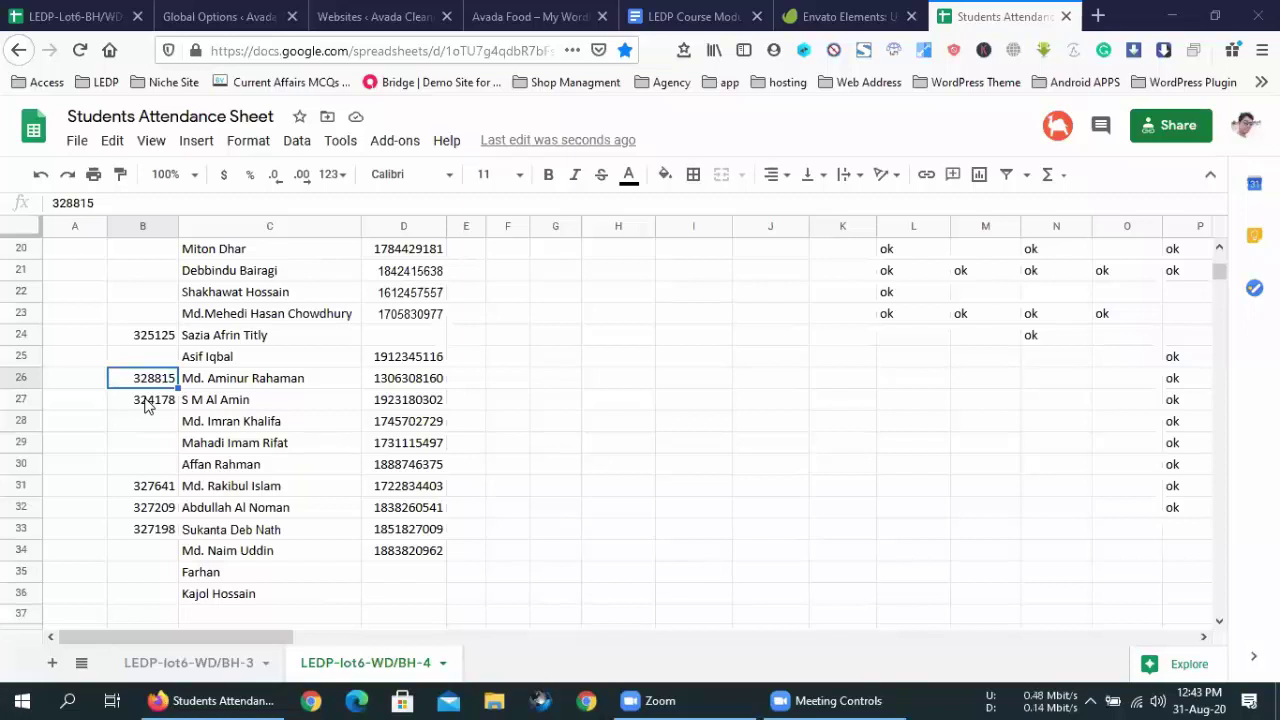
{"action": "scroll", "coordinate": [145, 404], "scroll_direction": "down", "scroll_amount": 1}
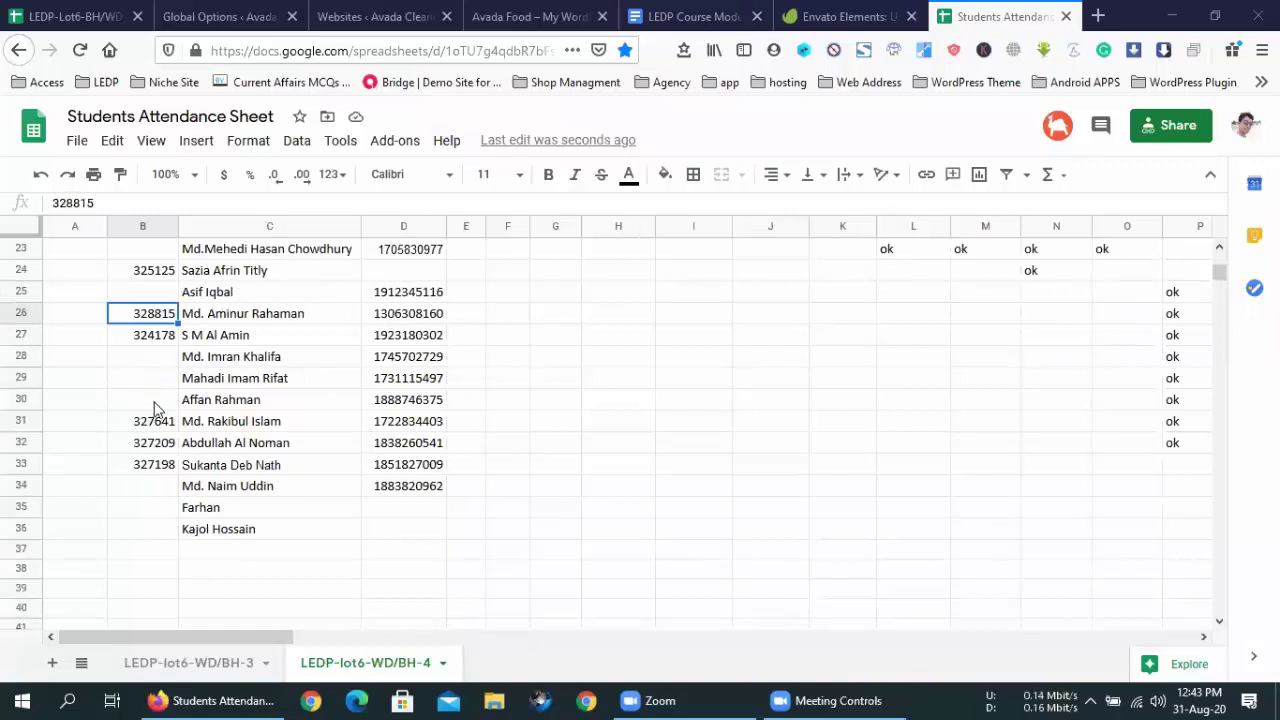
{"action": "left_click", "coordinate": [155, 406]}
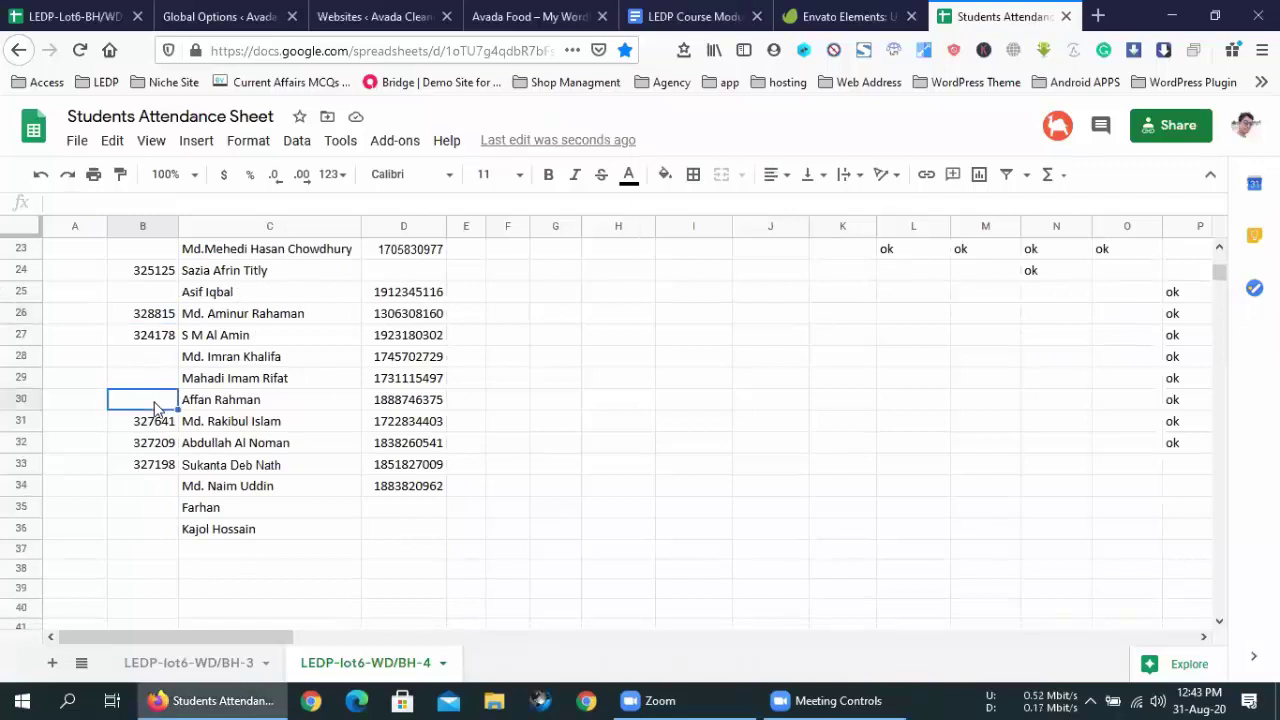
{"action": "type", "text": "327641"}
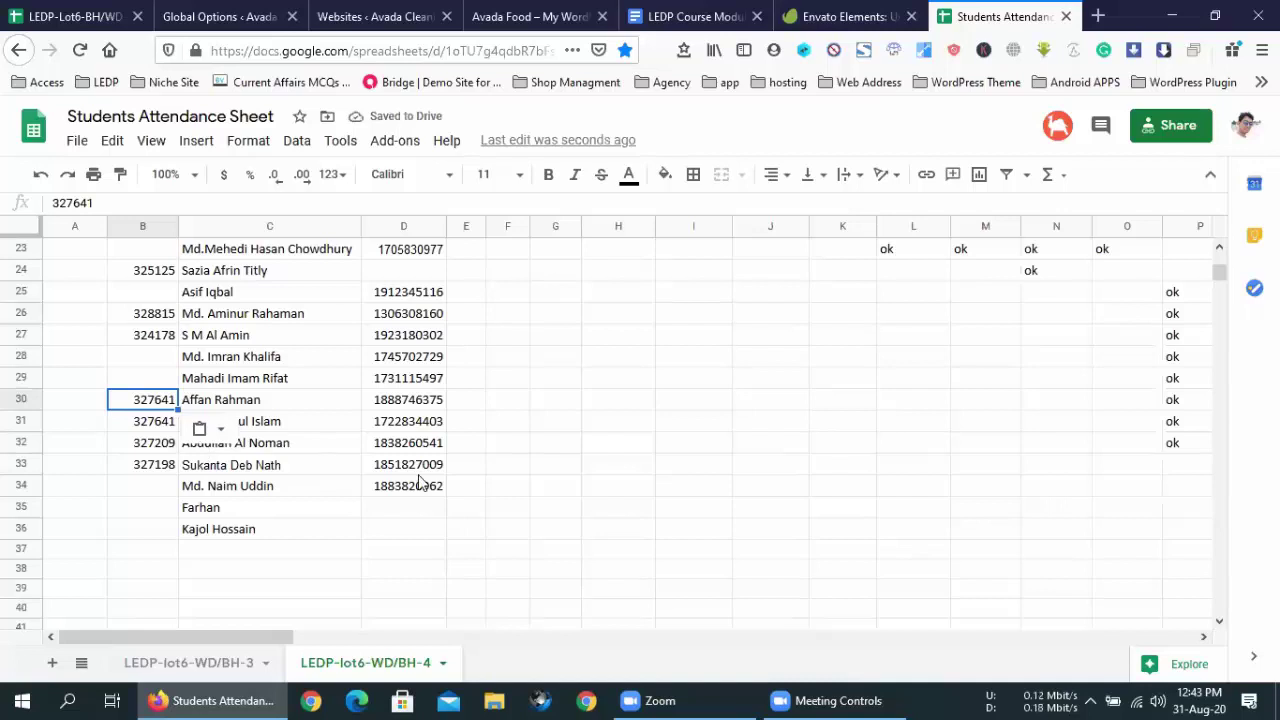
{"action": "left_click", "coordinate": [799, 699]}
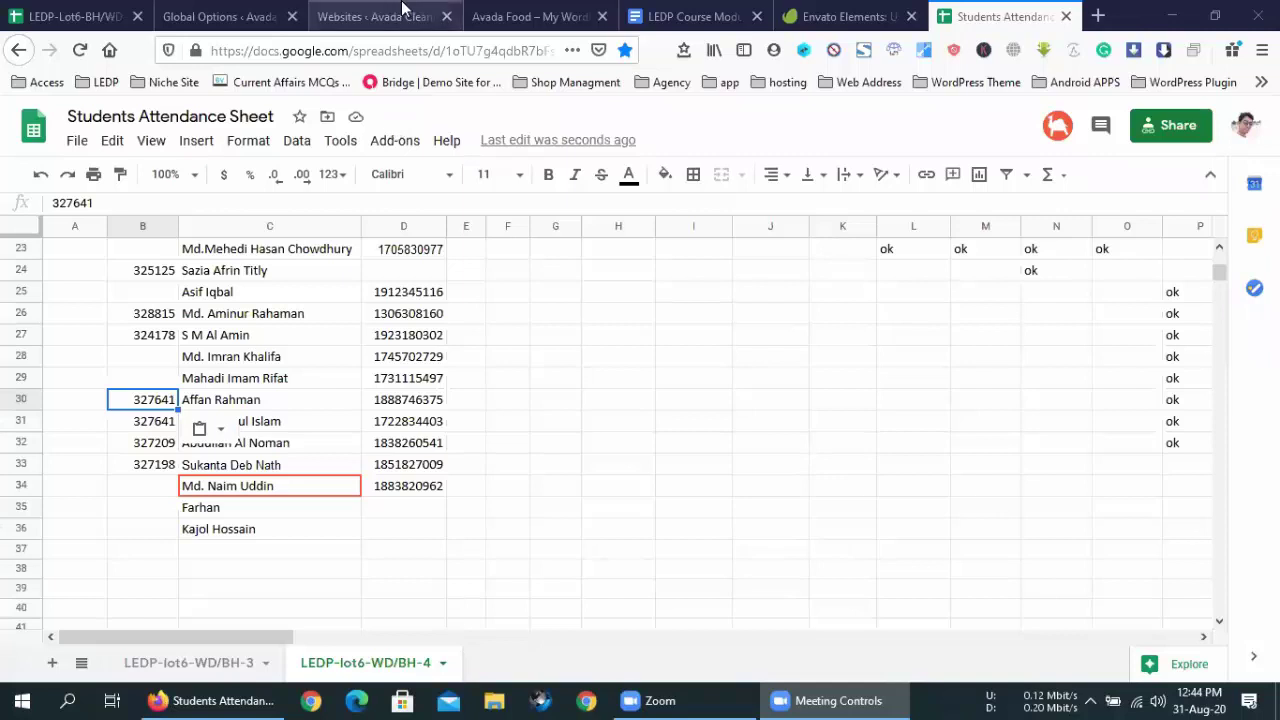
{"action": "left_click", "coordinate": [150, 432]}
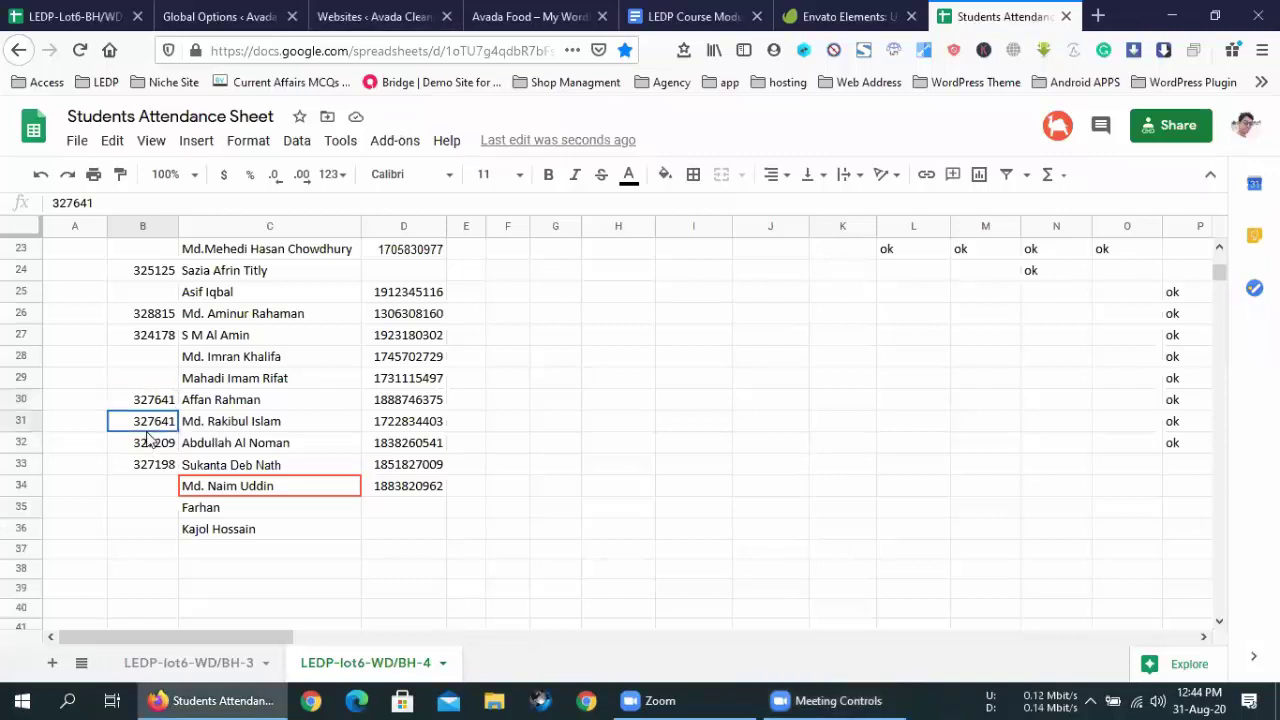
{"action": "left_click", "coordinate": [146, 509]}
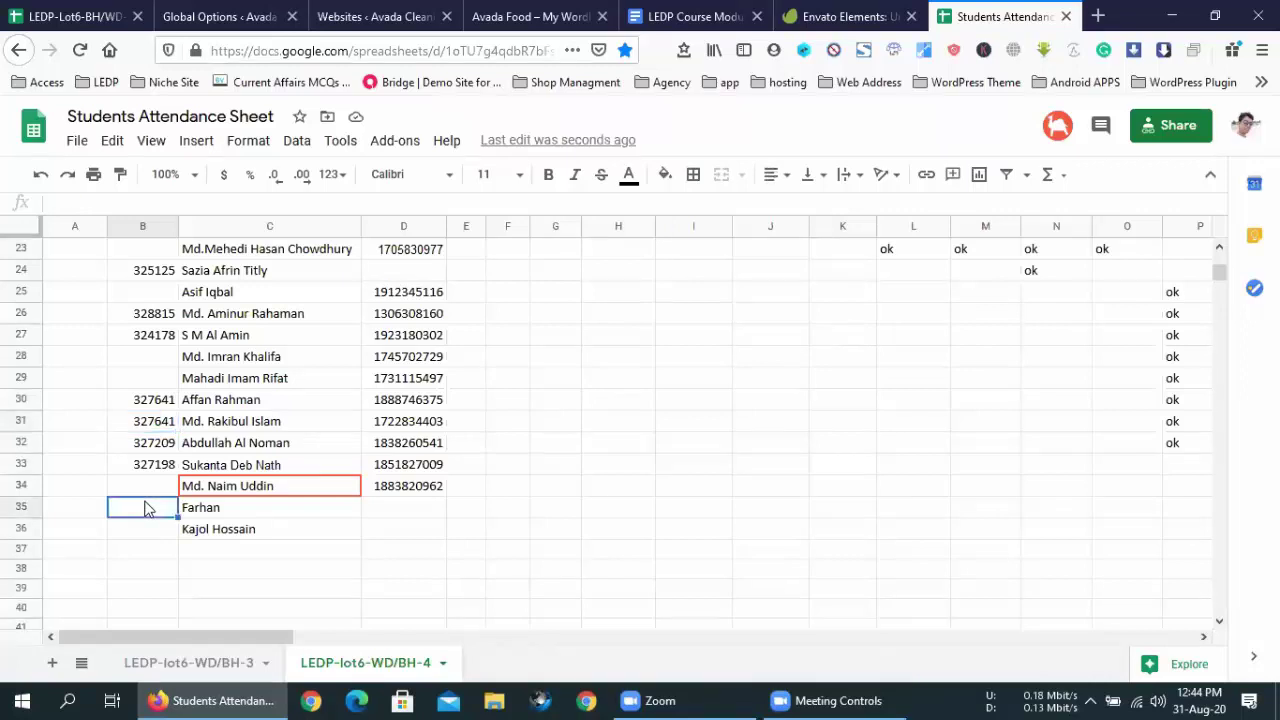
{"action": "key", "text": "ctrl+z"}
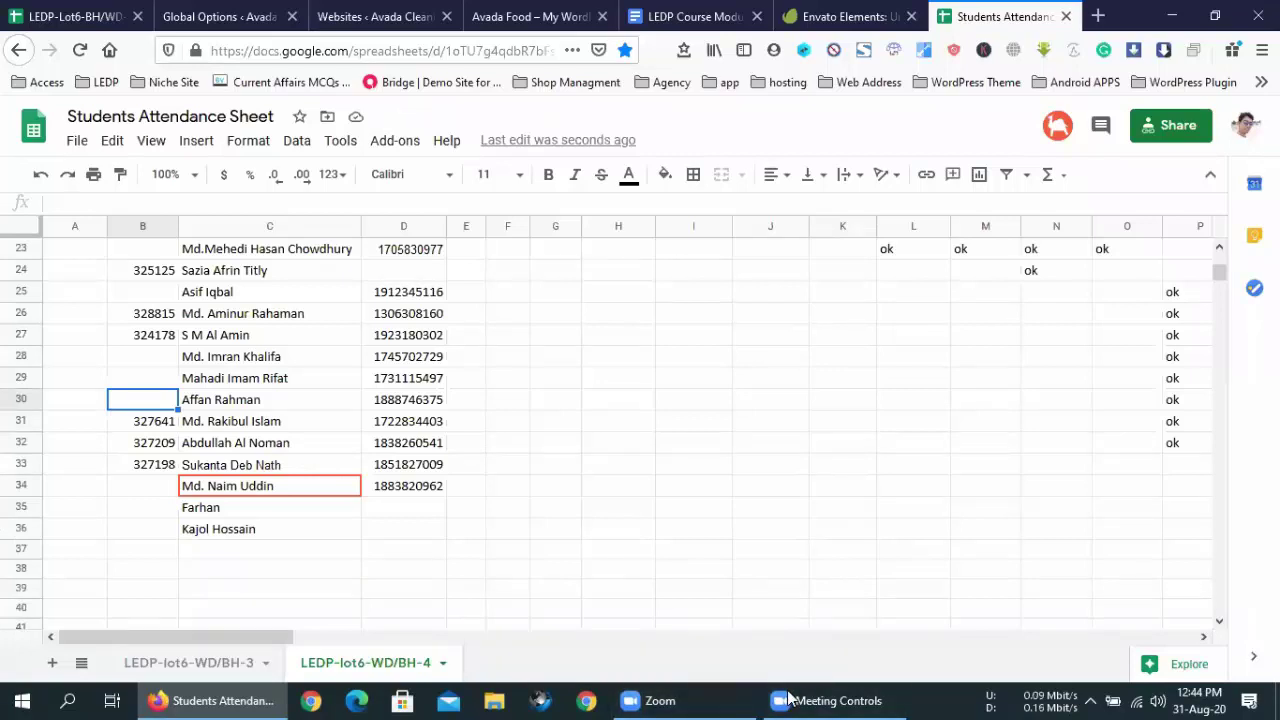
{"action": "left_click", "coordinate": [845, 698]}
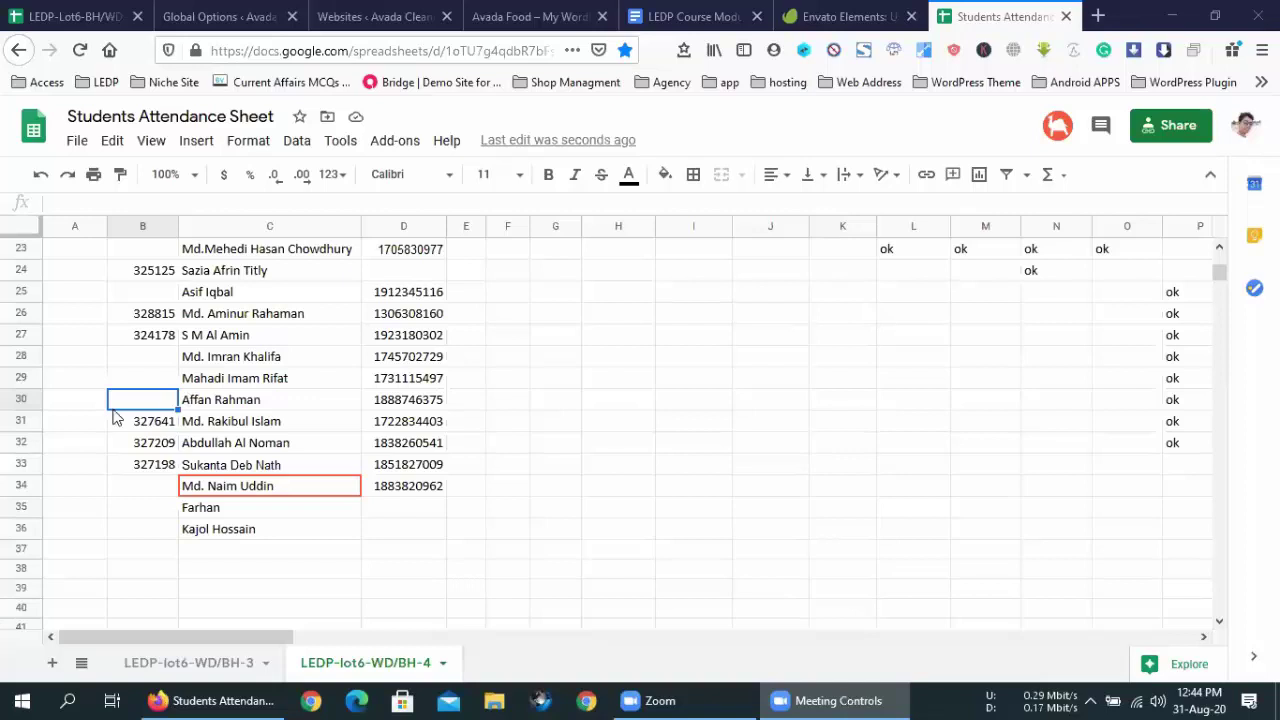
- Fill 327641 from B31 up into B30 and delete it from B31
{"action": "left_click", "coordinate": [147, 428]}
{"action": "left_click_drag", "start_coordinate": [177, 431], "coordinate": [176, 408]}
{"action": "left_click", "coordinate": [163, 428]}
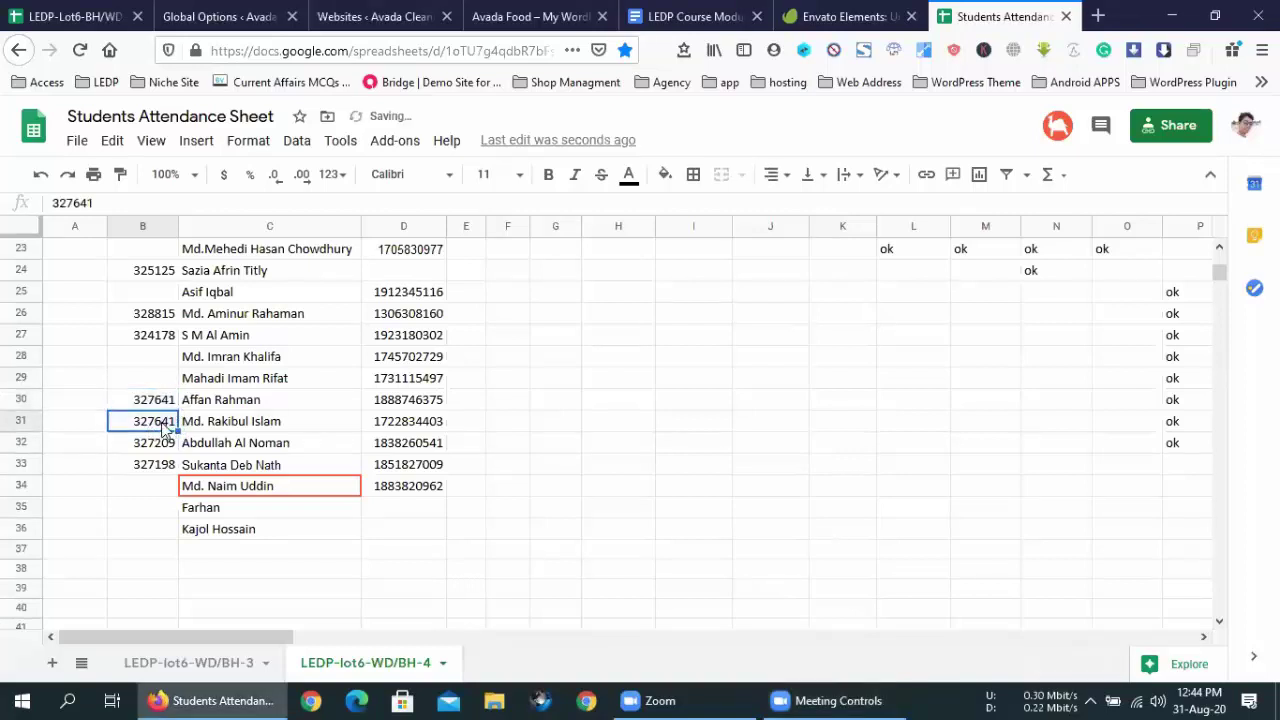
{"action": "key", "text": "Delete"}
{"action": "left_click", "coordinate": [24, 422]}
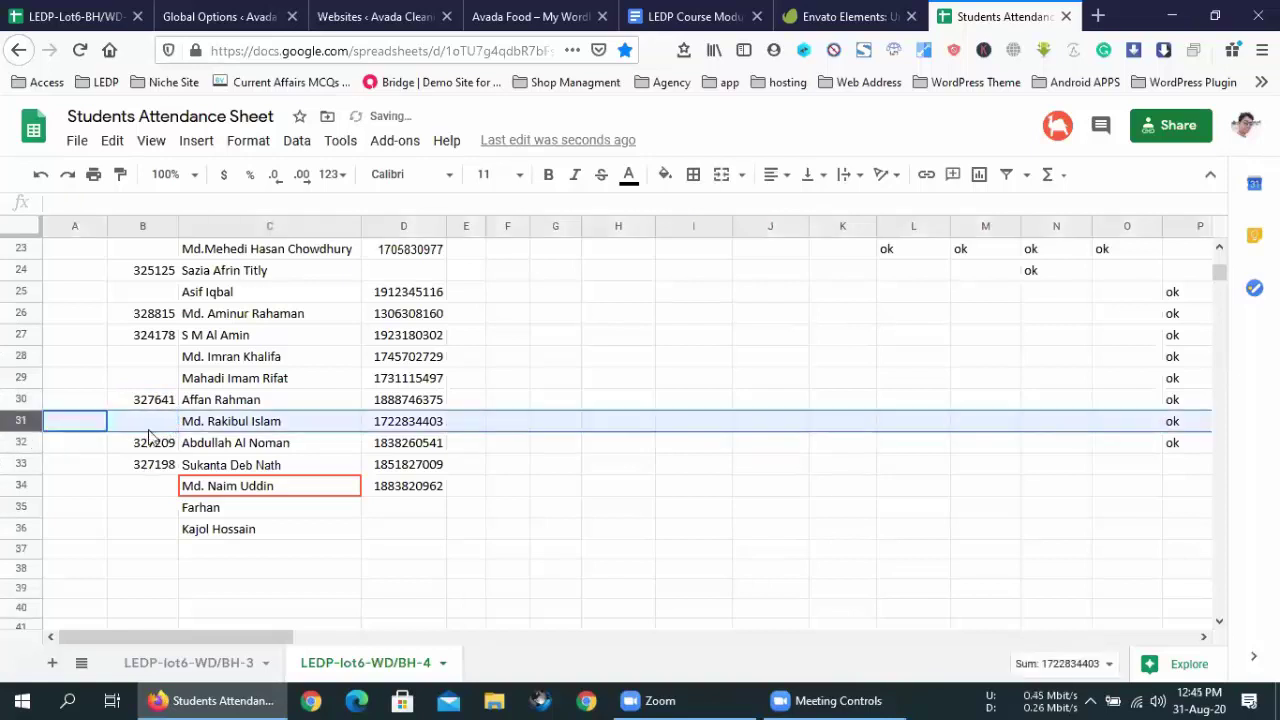
{"action": "left_click", "coordinate": [158, 430]}
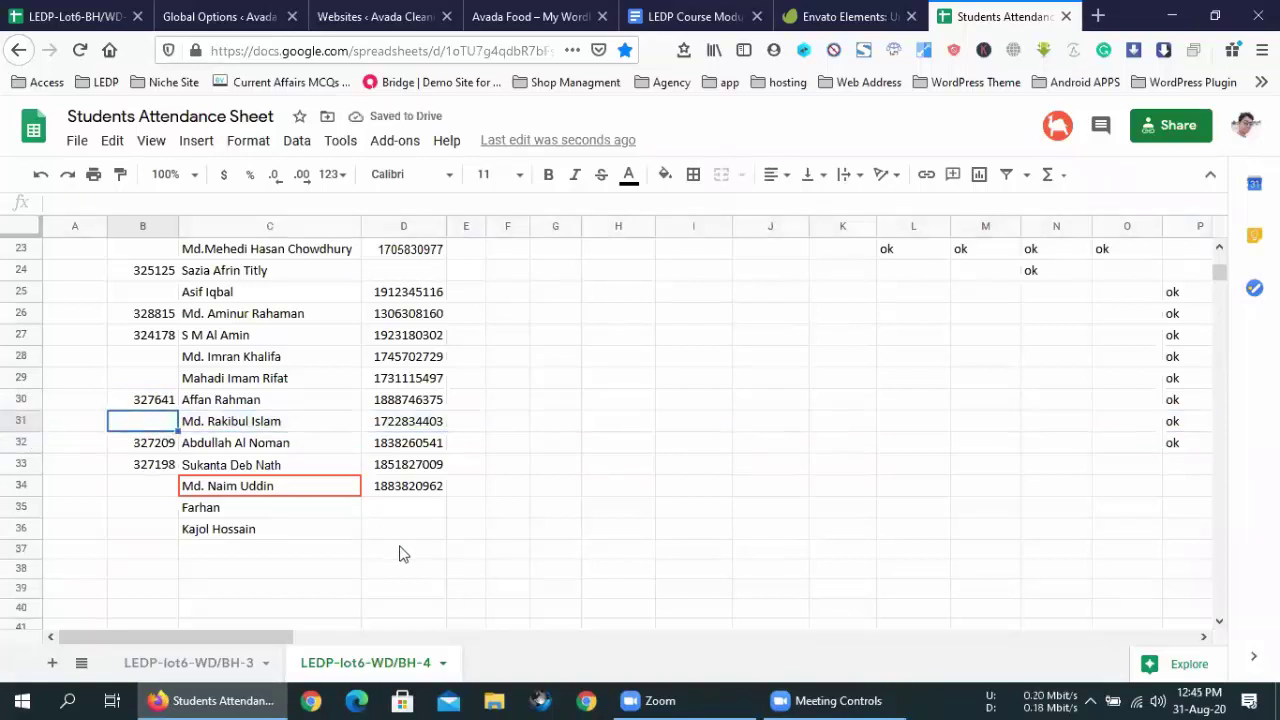
{"action": "scroll", "coordinate": [328, 545], "scroll_direction": "up", "scroll_amount": 6}
{"action": "scroll", "coordinate": [329, 537], "scroll_direction": "down", "scroll_amount": 5}
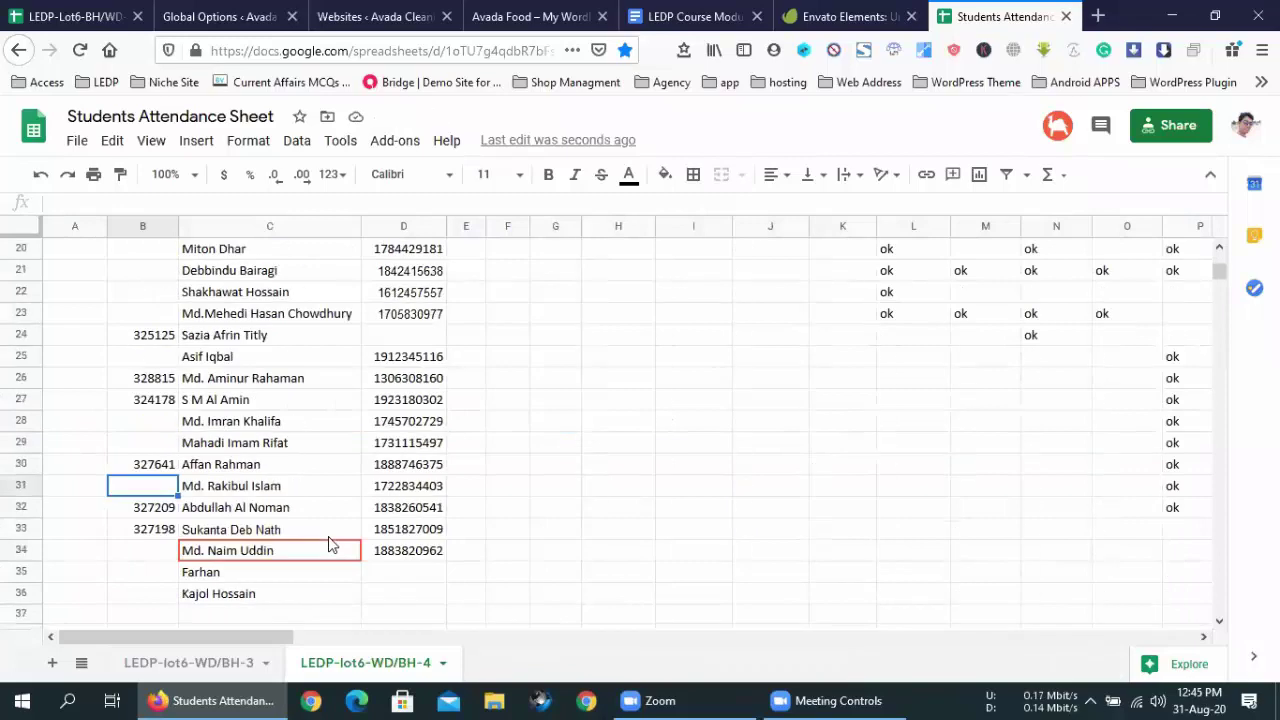
{"action": "left_click", "coordinate": [182, 662]}
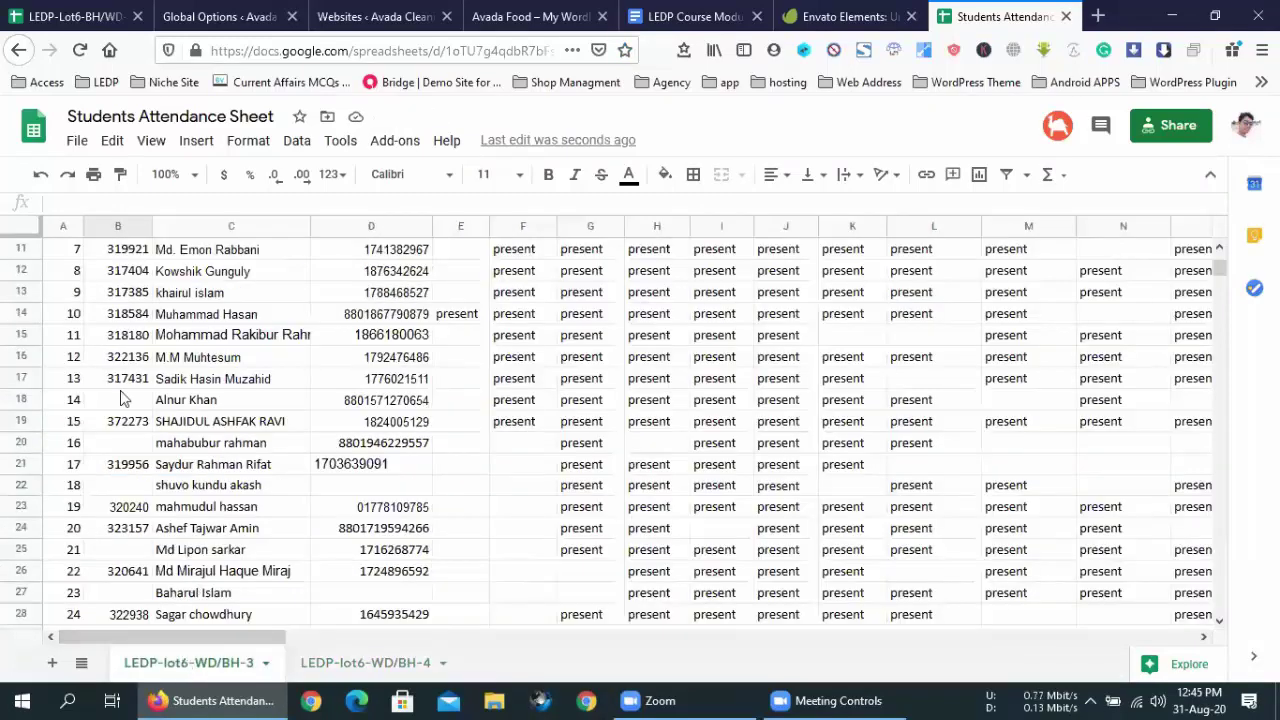
{"action": "scroll", "coordinate": [120, 397], "scroll_direction": "down", "scroll_amount": 7}
{"action": "scroll", "coordinate": [120, 397], "scroll_direction": "up", "scroll_amount": 9}
{"action": "scroll", "coordinate": [120, 397], "scroll_direction": "down", "scroll_amount": 3}
{"action": "scroll", "coordinate": [120, 397], "scroll_direction": "down", "scroll_amount": 1}
{"action": "left_click", "coordinate": [120, 397]}
{"action": "left_click", "coordinate": [349, 664]}
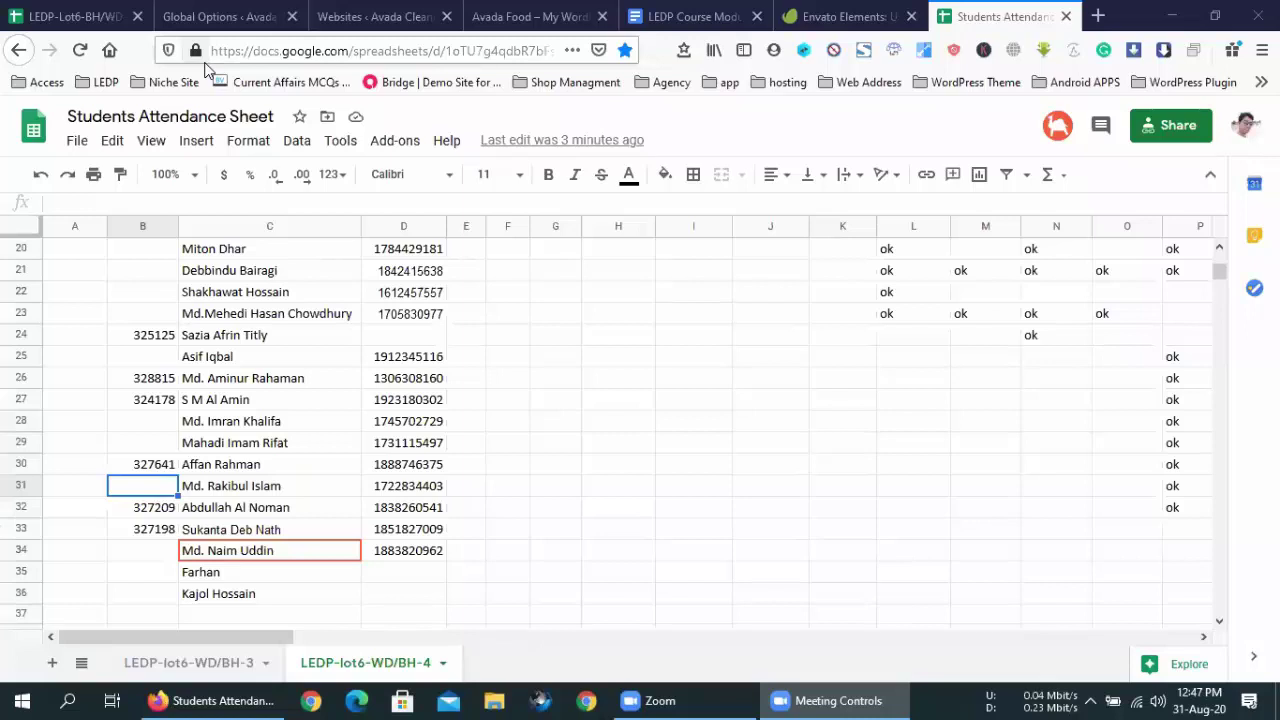
{"action": "scroll", "coordinate": [543, 420], "scroll_direction": "up", "scroll_amount": 3}
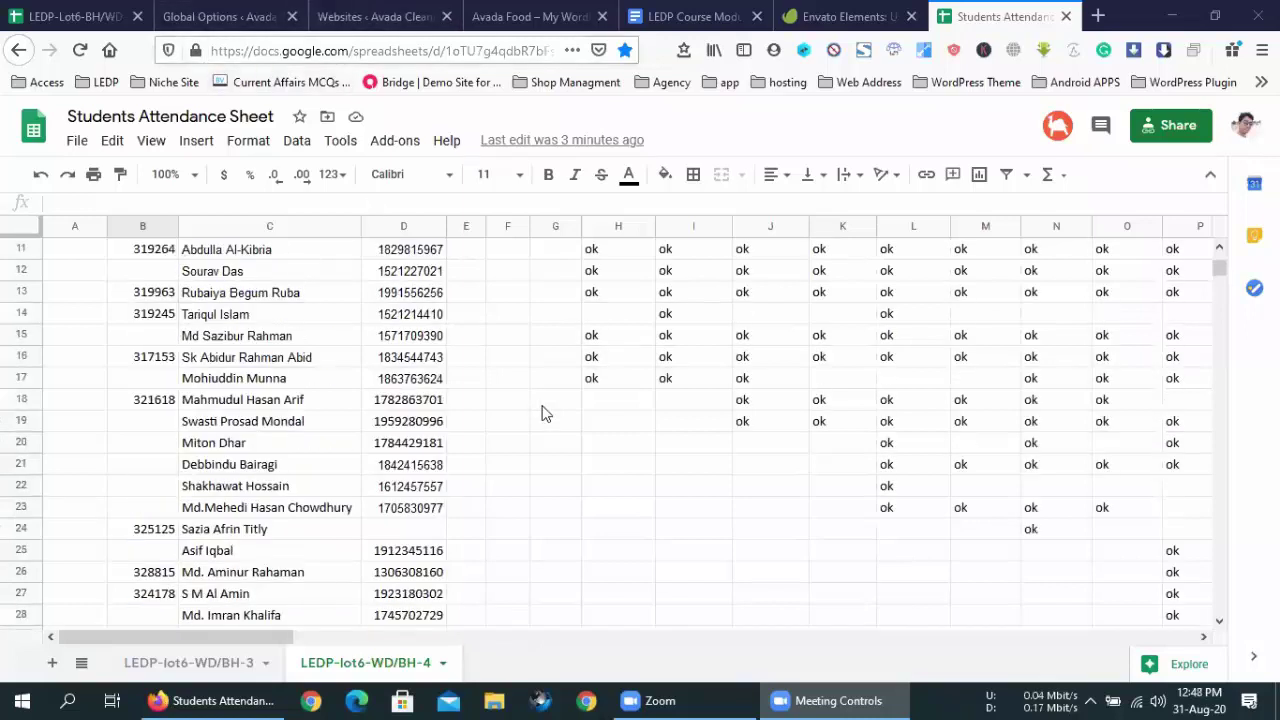